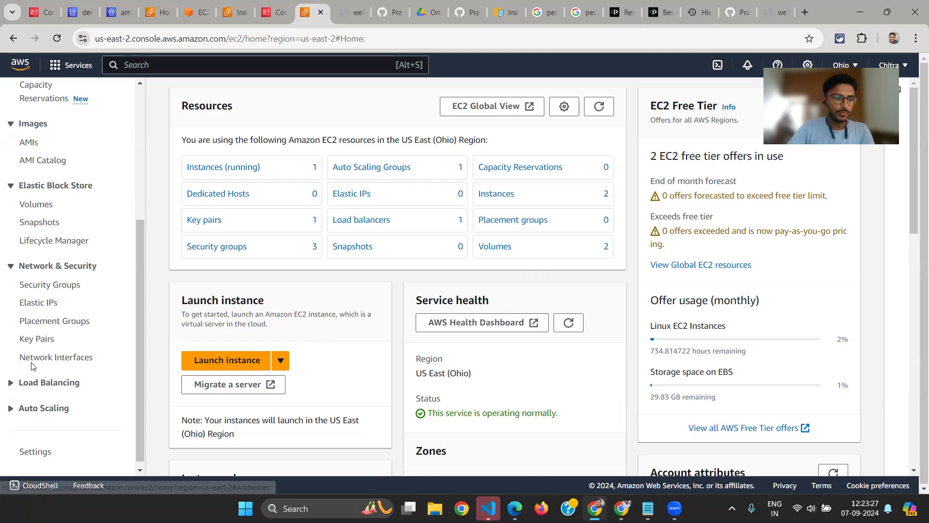
Open the load balancers list from the Load Balancing section and clear the selection of all load balancers
{"action": "left_click", "coordinate": [26, 386]}
{"action": "scroll", "coordinate": [26, 386], "scroll_direction": "down", "scroll_amount": 2}
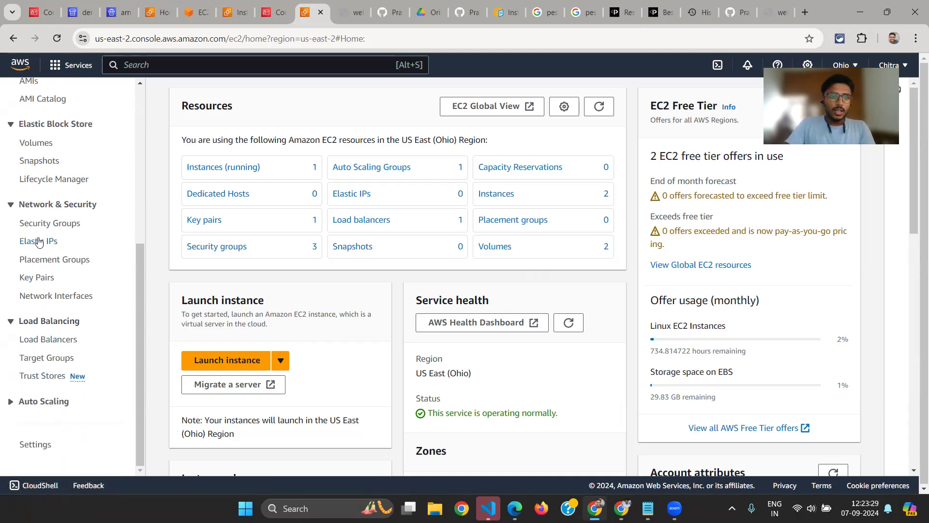
{"action": "scroll", "coordinate": [80, 145], "scroll_direction": "up", "scroll_amount": 5}
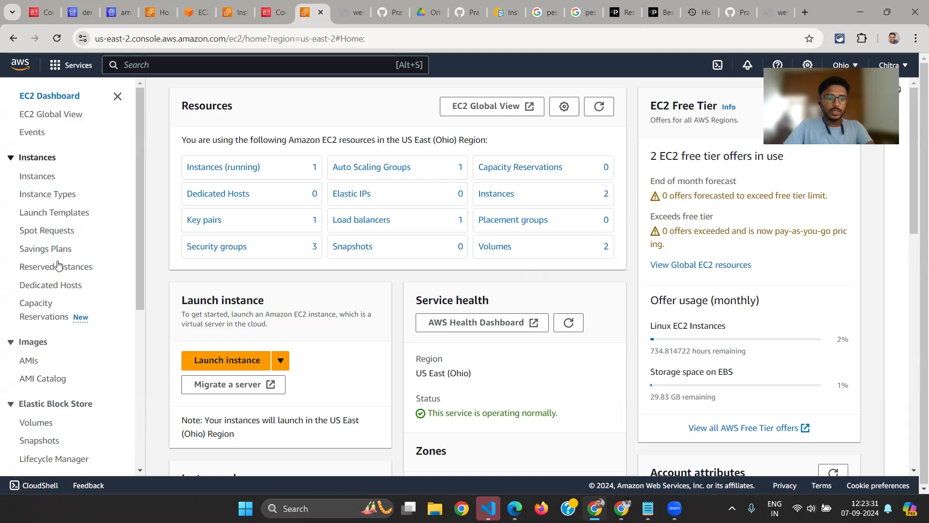
{"action": "scroll", "coordinate": [59, 232], "scroll_direction": "down", "scroll_amount": 5}
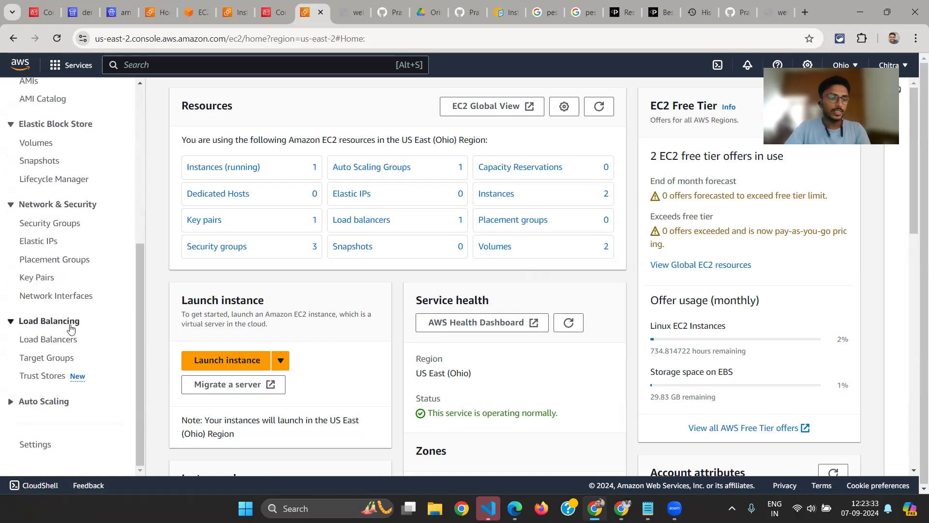
{"action": "left_click", "coordinate": [55, 340]}
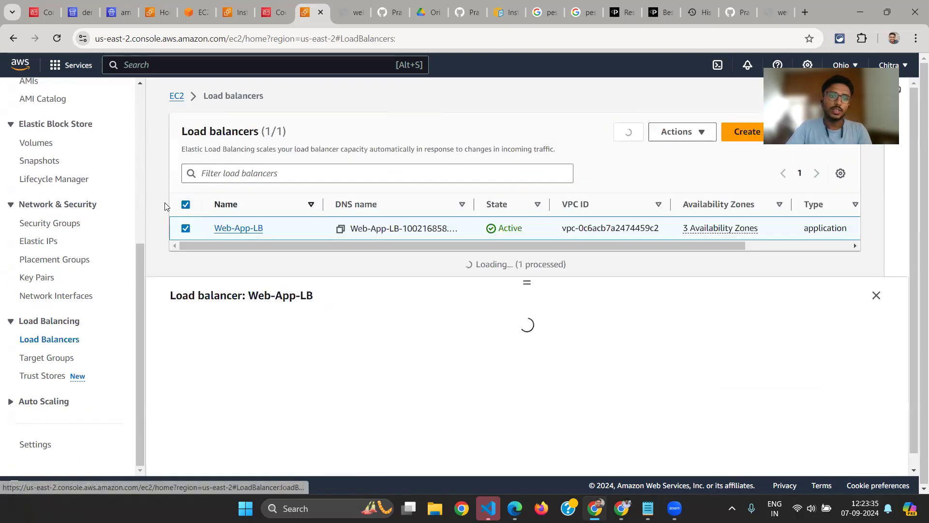
{"action": "left_click", "coordinate": [186, 207]}
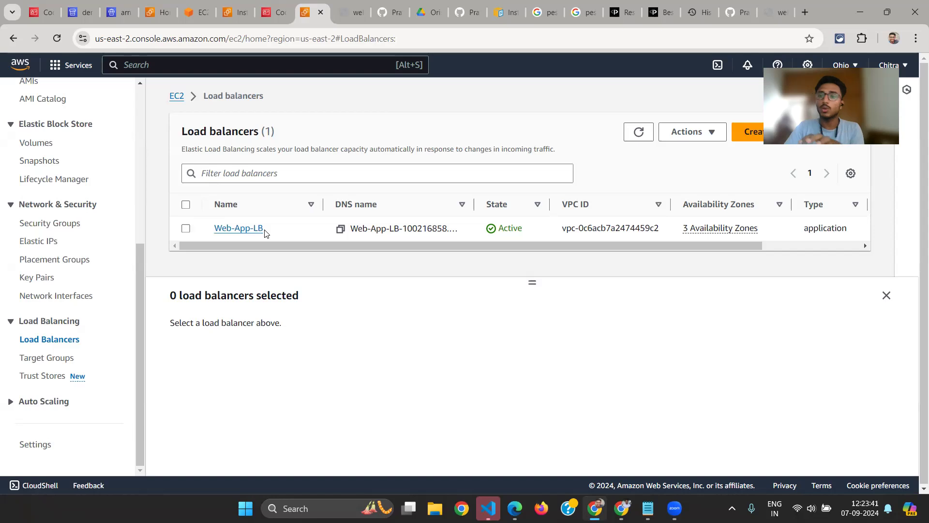
Open the Web-App-LB load balancer and review its details and listeners
{"action": "left_click", "coordinate": [224, 228]}
{"action": "scroll", "coordinate": [295, 249], "scroll_direction": "down", "scroll_amount": 1}
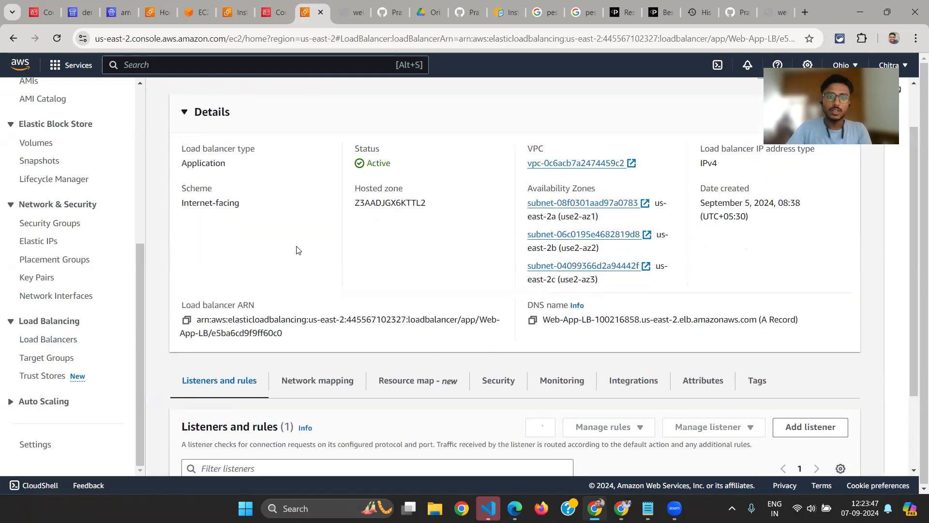
{"action": "scroll", "coordinate": [270, 181], "scroll_direction": "up", "scroll_amount": 1}
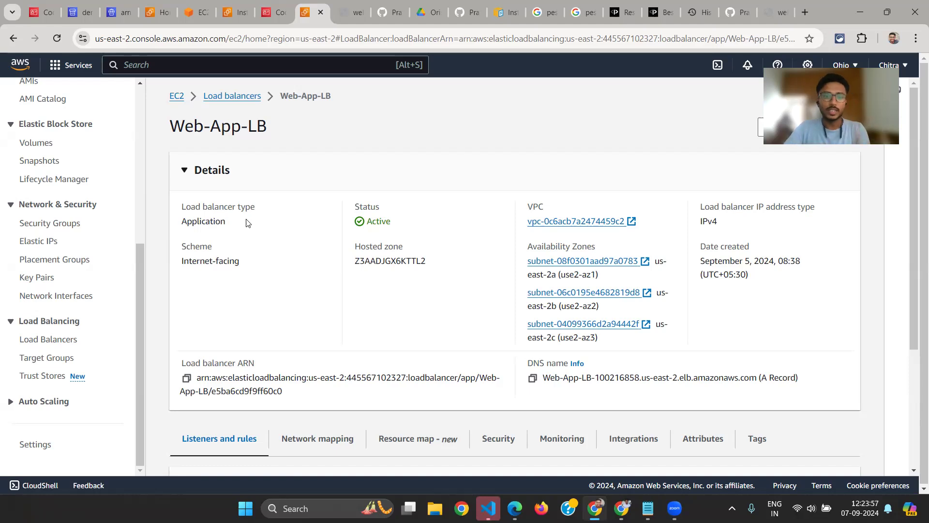
{"action": "scroll", "coordinate": [244, 221], "scroll_direction": "down", "scroll_amount": 1}
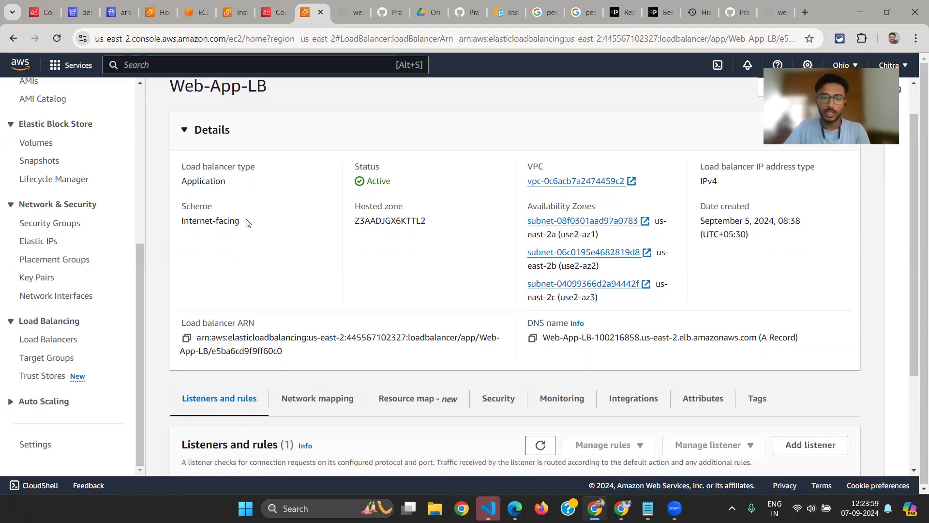
{"action": "scroll", "coordinate": [165, 395], "scroll_direction": "down", "scroll_amount": 2}
{"action": "scroll", "coordinate": [266, 439], "scroll_direction": "down", "scroll_amount": 1}
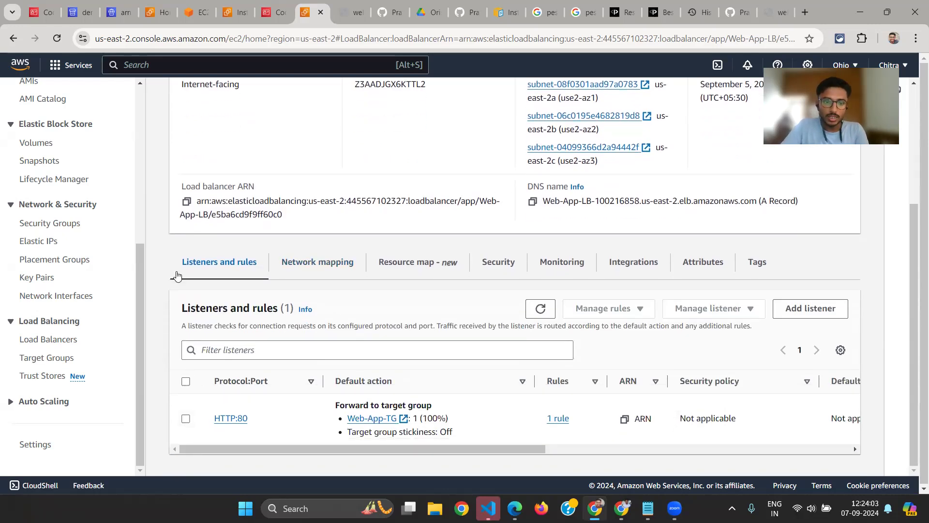
Examine the Listeners and rules section of Web-App-LB, highlighting the HTTP:80 listener
{"action": "left_click_drag", "start_coordinate": [180, 308], "coordinate": [226, 308]}
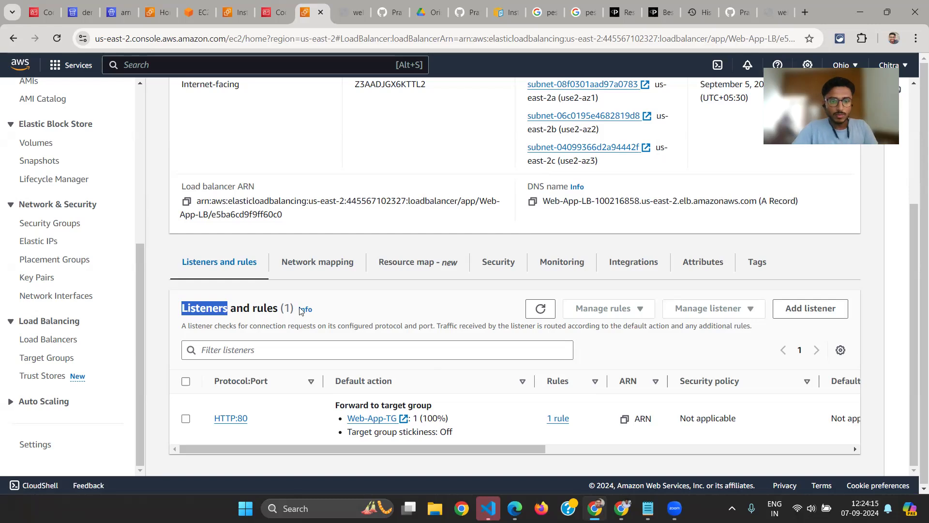
{"action": "scroll", "coordinate": [291, 298], "scroll_direction": "up", "scroll_amount": 4}
{"action": "scroll", "coordinate": [410, 252], "scroll_direction": "down", "scroll_amount": 3}
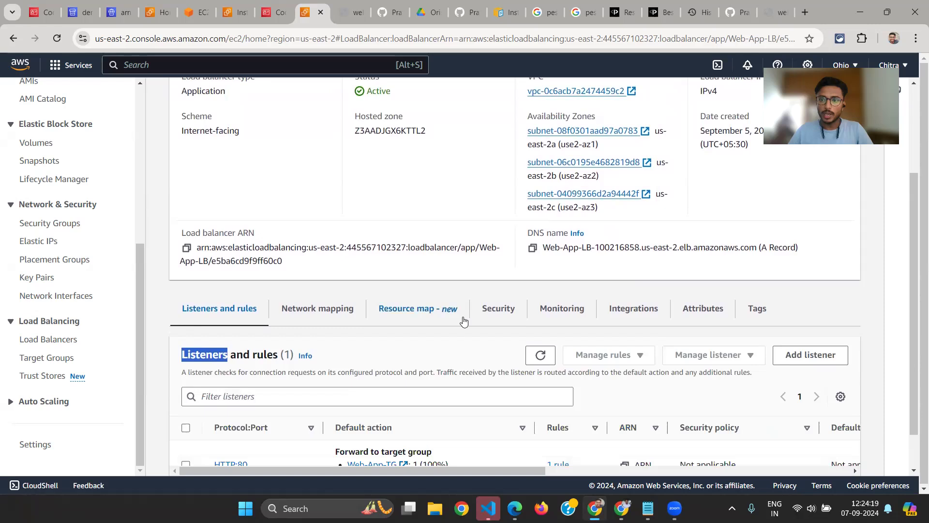
{"action": "scroll", "coordinate": [464, 321], "scroll_direction": "down", "scroll_amount": 1}
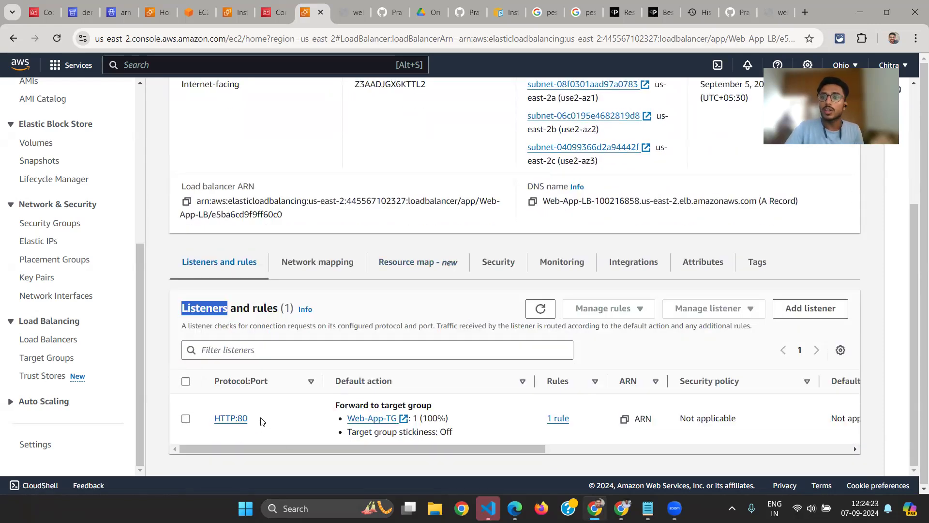
{"action": "left_click_drag", "start_coordinate": [261, 420], "coordinate": [202, 418]}
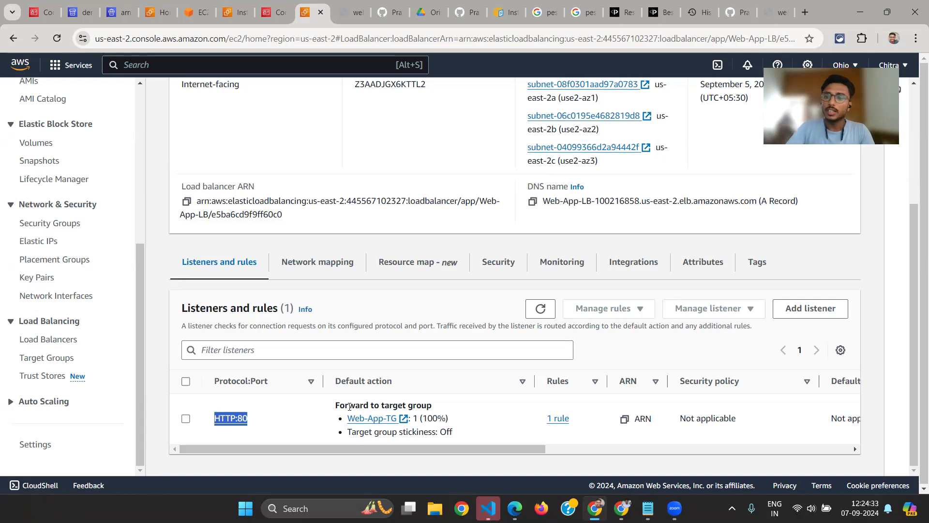
Open the target groups list and review the details of the Web-App-TG target group
{"action": "left_click", "coordinate": [42, 358]}
{"action": "scroll", "coordinate": [264, 352], "scroll_direction": "down", "scroll_amount": 1}
{"action": "scroll", "coordinate": [264, 352], "scroll_direction": "up", "scroll_amount": 1}
{"action": "scroll", "coordinate": [264, 351], "scroll_direction": "down", "scroll_amount": 1}
{"action": "scroll", "coordinate": [264, 351], "scroll_direction": "up", "scroll_amount": 1}
{"action": "scroll", "coordinate": [264, 355], "scroll_direction": "down", "scroll_amount": 2}
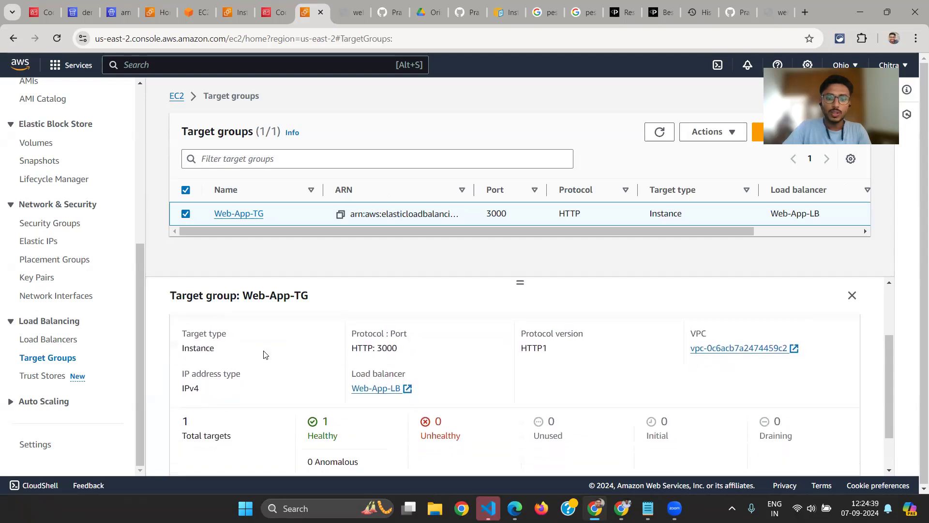
{"action": "scroll", "coordinate": [323, 372], "scroll_direction": "up", "scroll_amount": 2}
{"action": "scroll", "coordinate": [323, 371], "scroll_direction": "up", "scroll_amount": 1}
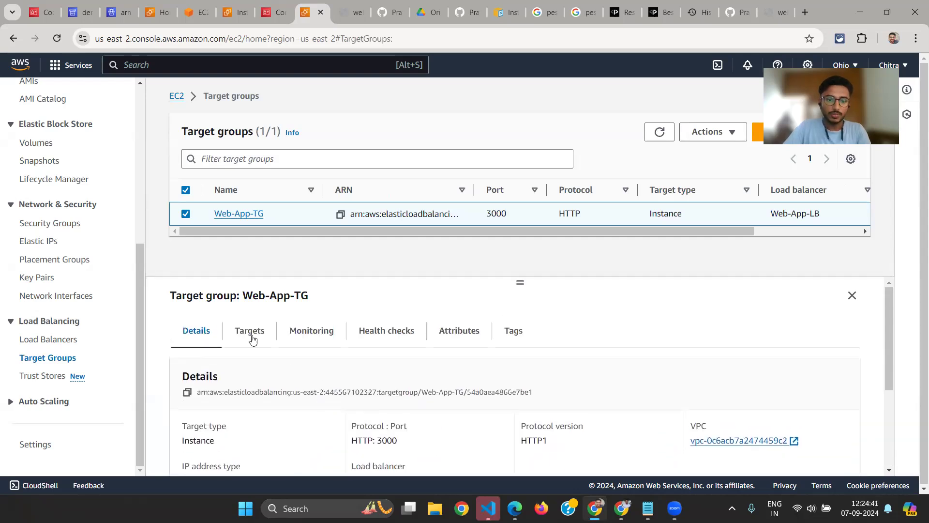
View the registered targets of Web-App-TG and highlight the Instance ID heading
{"action": "left_click", "coordinate": [248, 332]}
{"action": "scroll", "coordinate": [320, 371], "scroll_direction": "down", "scroll_amount": 1}
{"action": "left_click_drag", "start_coordinate": [213, 426], "coordinate": [263, 429]}
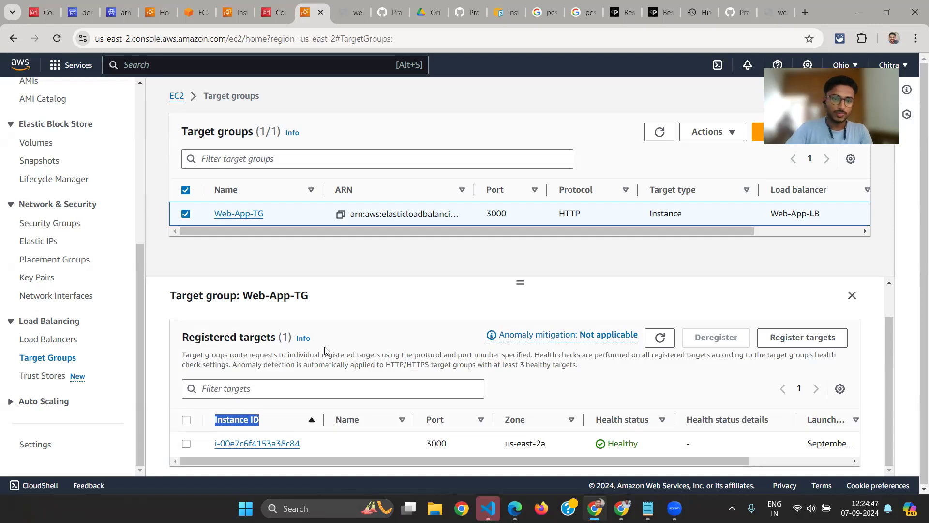
{"action": "scroll", "coordinate": [327, 351], "scroll_direction": "up", "scroll_amount": 1}
Return to the Web-App-LB load balancer's details and copy its DNS name
{"action": "left_click", "coordinate": [68, 339]}
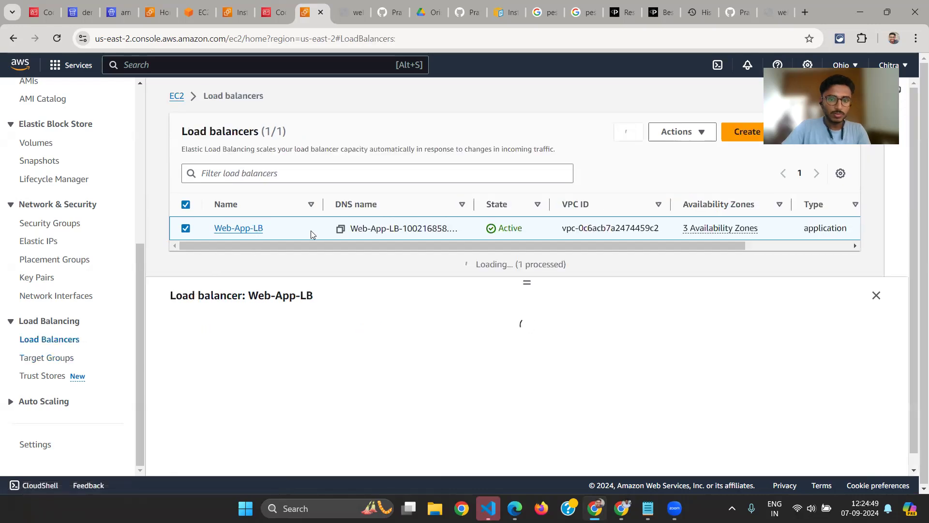
{"action": "left_click", "coordinate": [259, 228]}
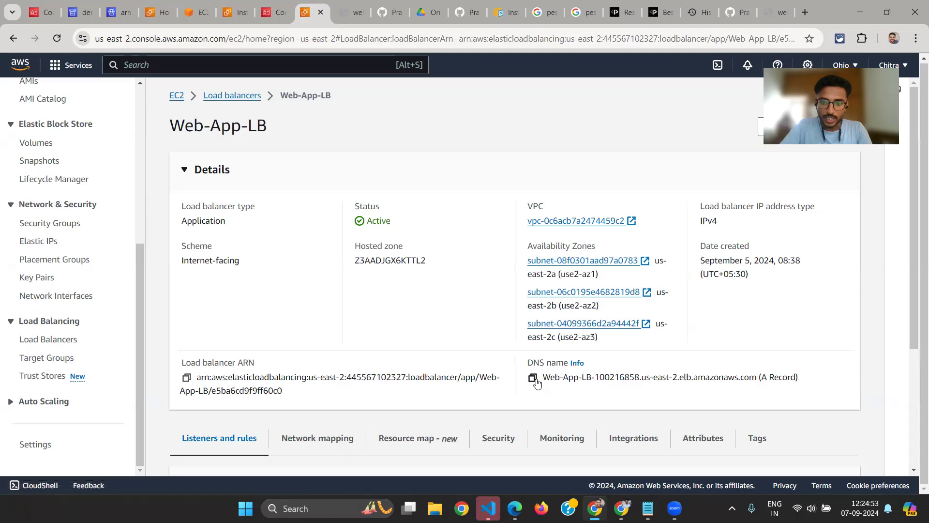
{"action": "left_click", "coordinate": [532, 377]}
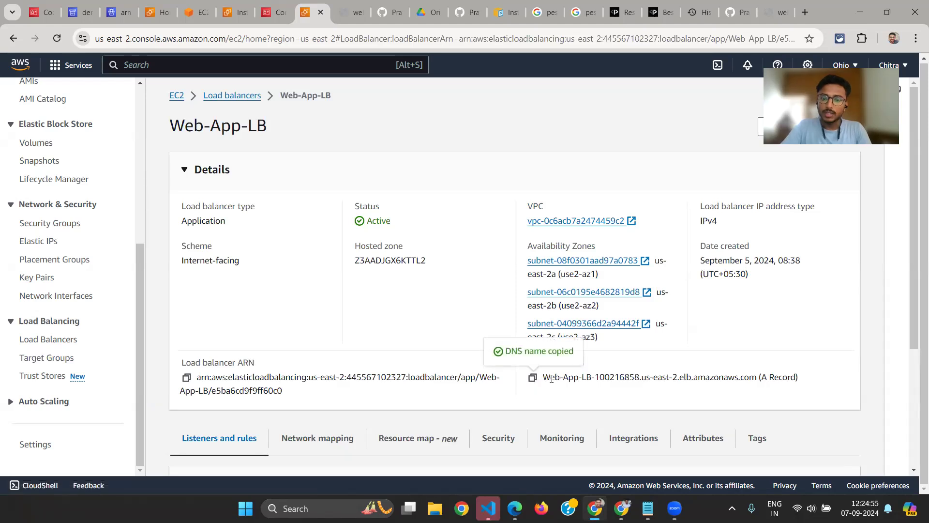
Load the copied load balancer DNS name in a new browser tab, view the web app's page, and close the tab
{"action": "key", "text": "ctrl+t"}
{"action": "key", "text": "ctrl+v"}
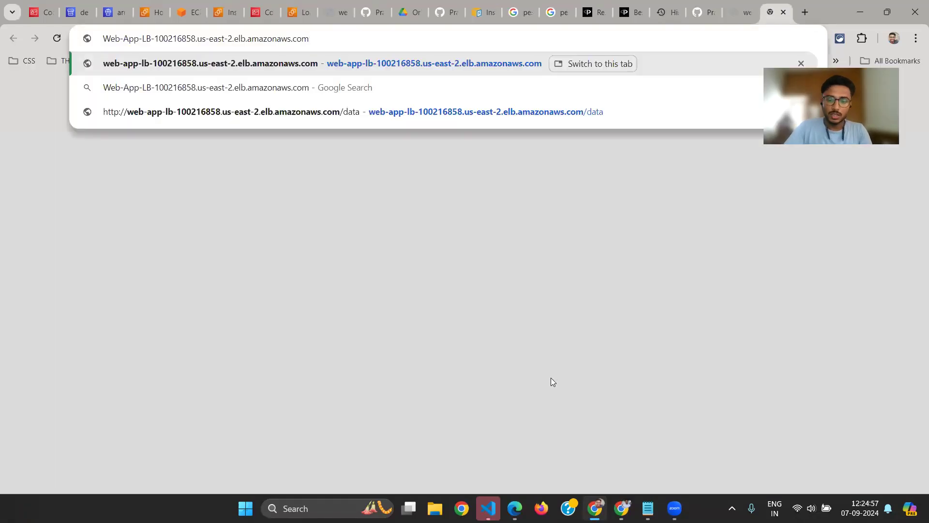
{"action": "key", "text": "Return"}
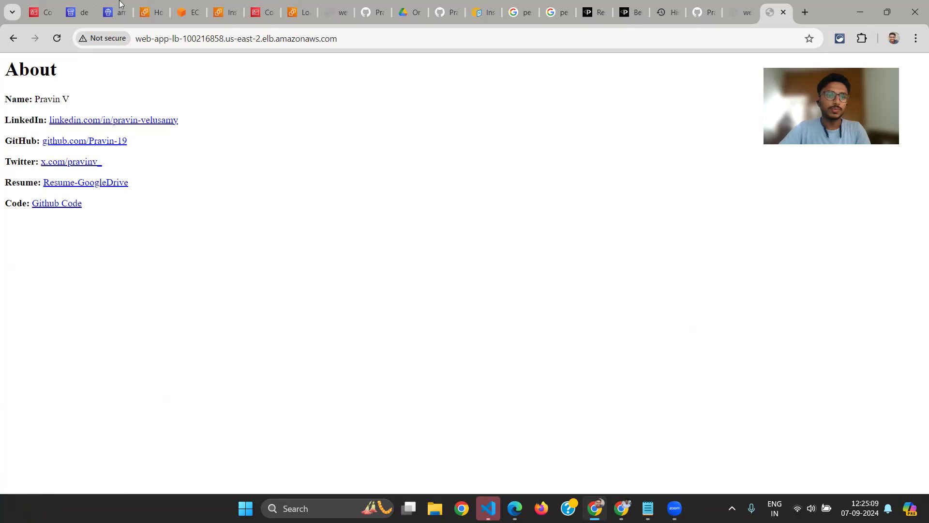
{"action": "key", "text": "ctrl+w"}
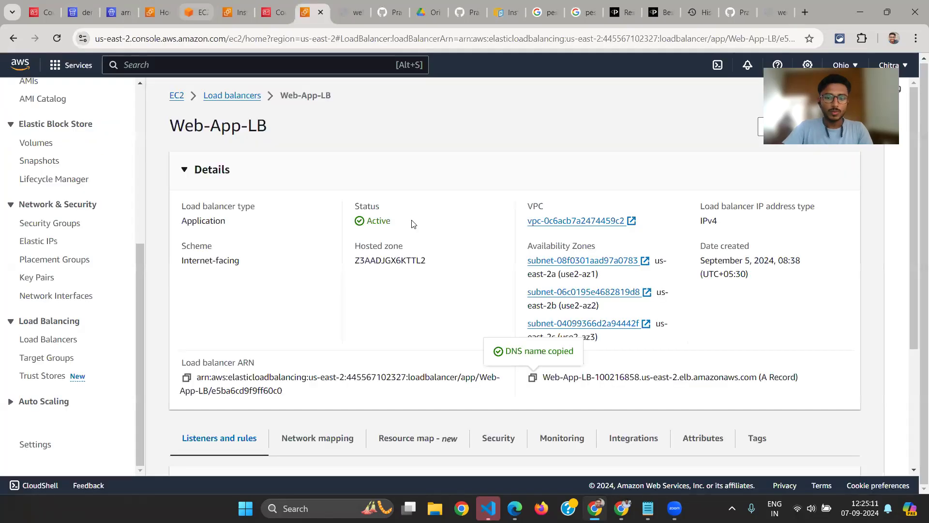
Recheck the HTTP:80 listener of Web-App-LB and its forwarding to the target group
{"action": "scroll", "coordinate": [244, 293], "scroll_direction": "down", "scroll_amount": 4}
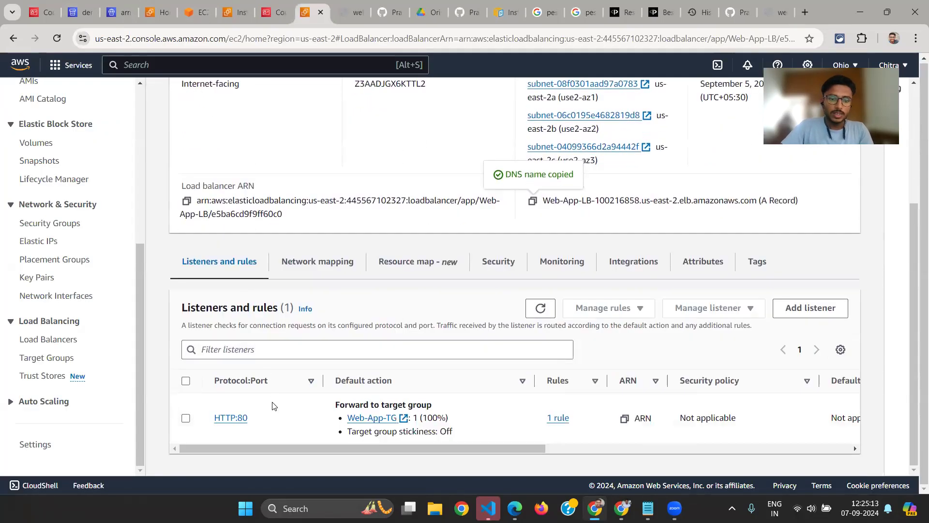
{"action": "left_click_drag", "start_coordinate": [256, 419], "coordinate": [204, 425]}
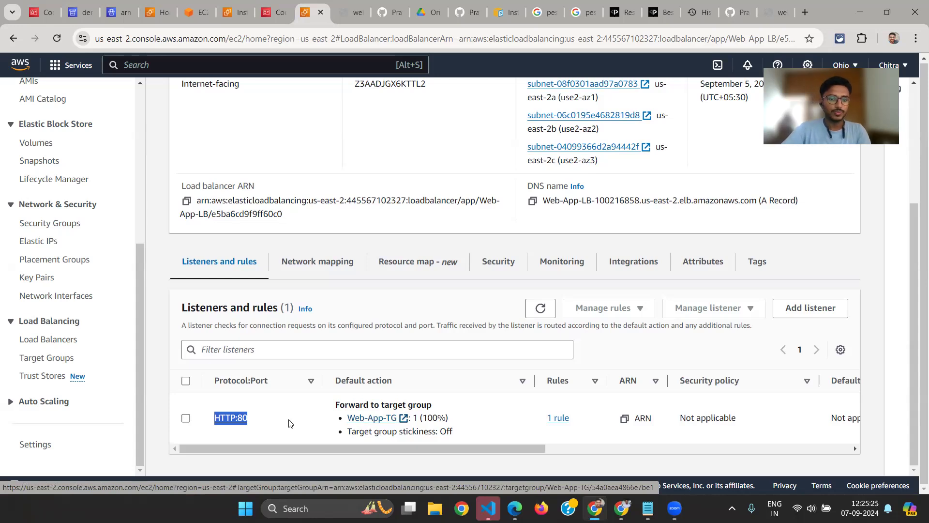
{"action": "scroll", "coordinate": [299, 298], "scroll_direction": "up", "scroll_amount": 3}
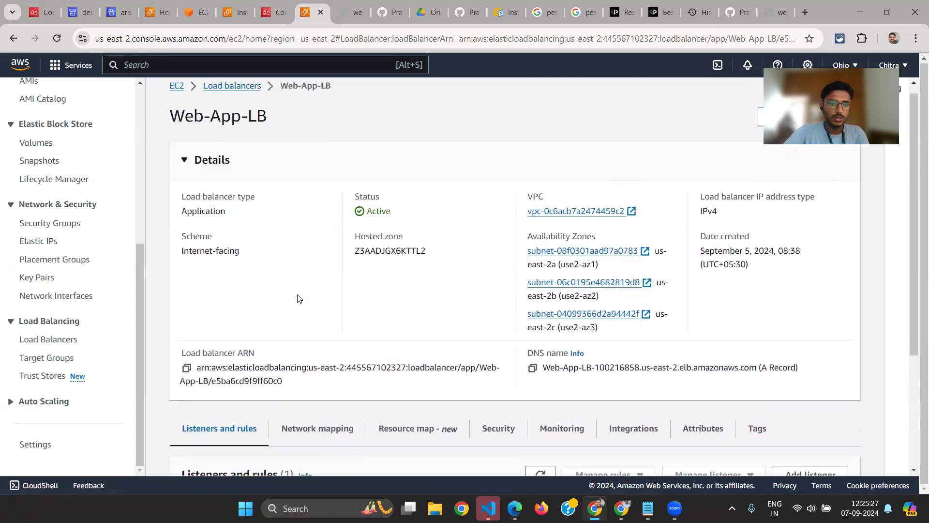
{"action": "scroll", "coordinate": [299, 298], "scroll_direction": "up", "scroll_amount": 1}
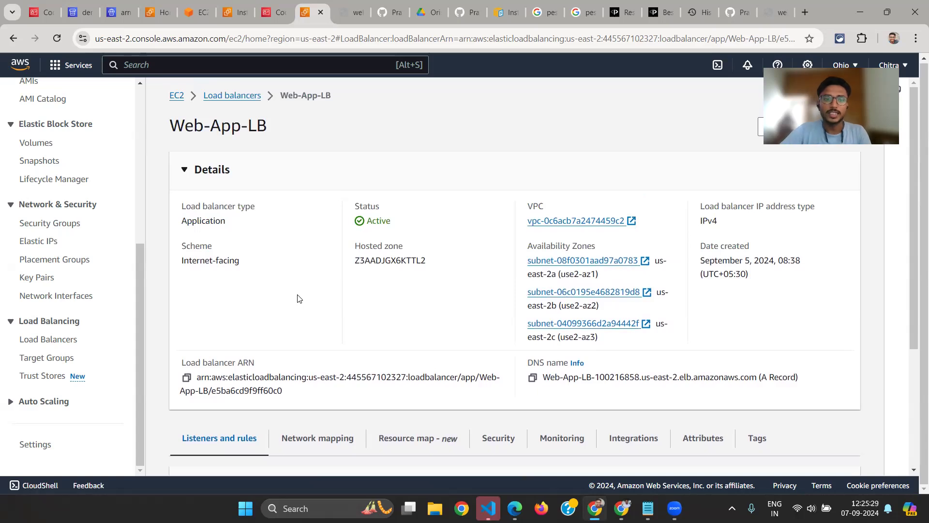
{"action": "scroll", "coordinate": [299, 298], "scroll_direction": "down", "scroll_amount": 3}
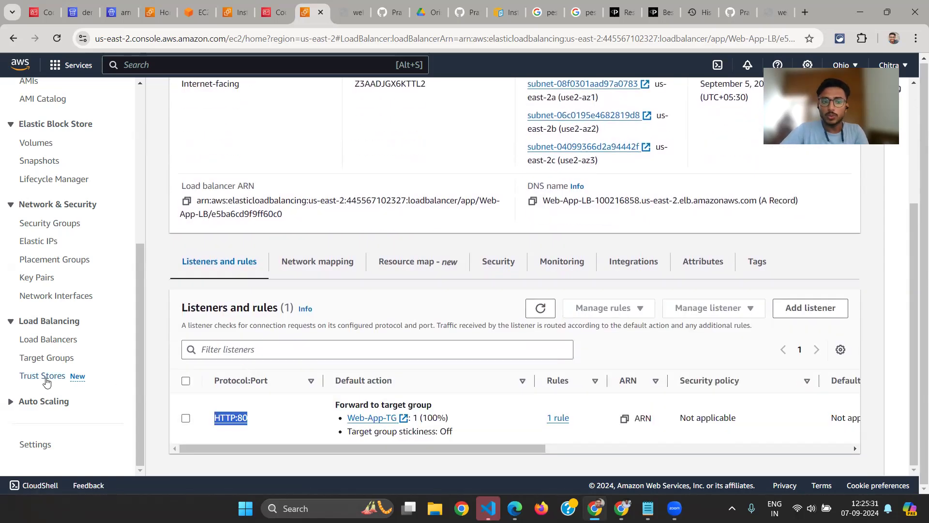
Open the EC2 launch templates list, and consult the architecture diagram in the other window before returning to the console
{"action": "scroll", "coordinate": [62, 357], "scroll_direction": "up", "scroll_amount": 6}
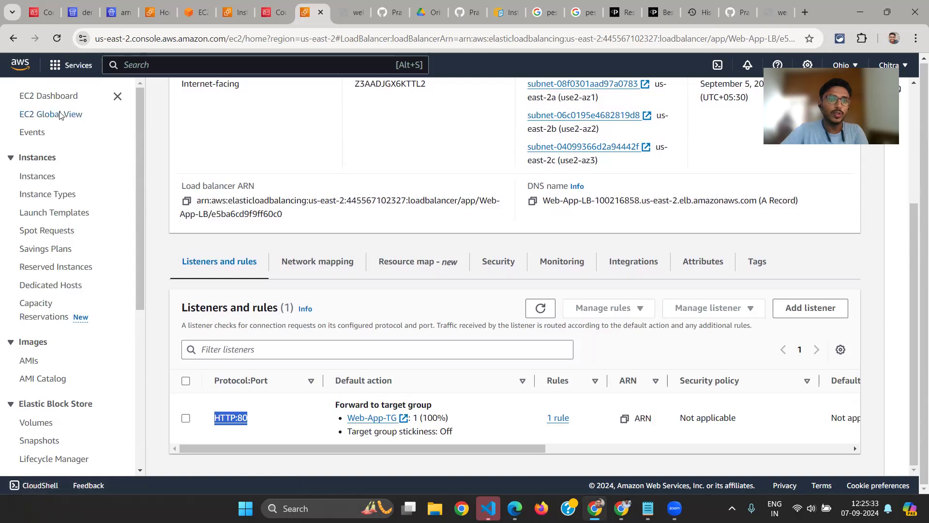
{"action": "left_click", "coordinate": [48, 213]}
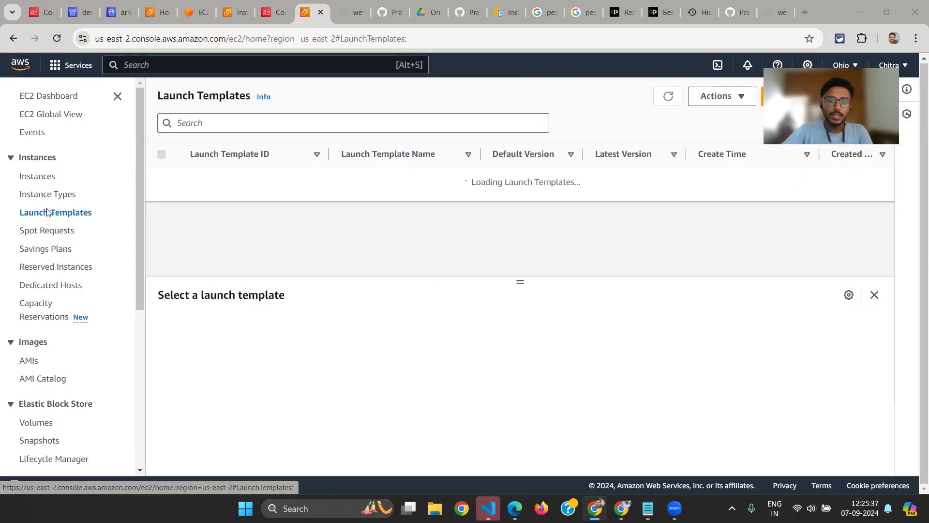
{"action": "key", "text": "alt+Tab"}
{"action": "key", "text": "alt+Tab"}
{"action": "key", "text": "alt+shift+Tab"}
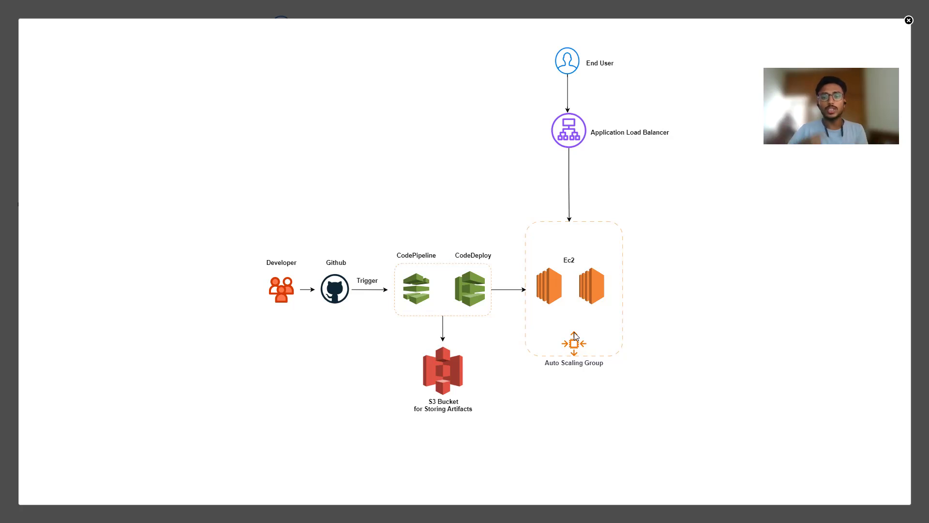
{"action": "key", "text": "alt+Tab"}
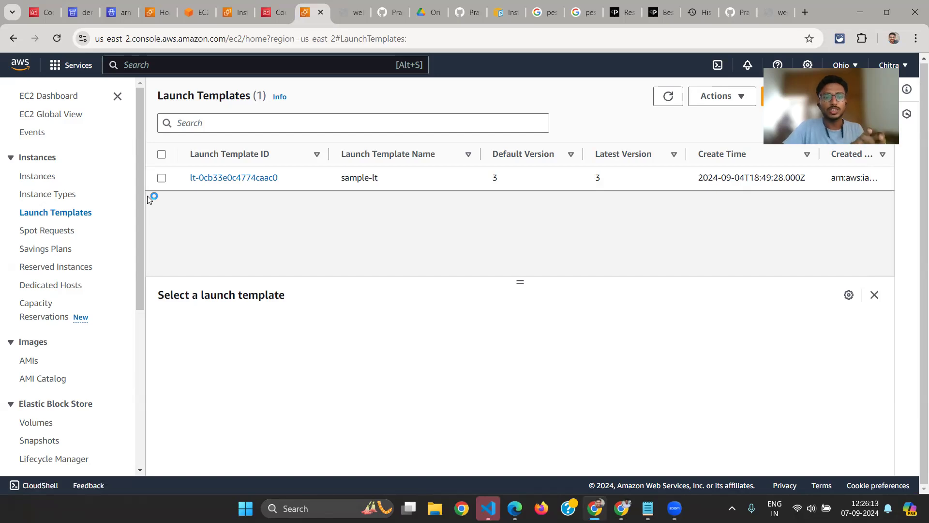
Open the sample-lt launch template and review its template details and version details
{"action": "left_click", "coordinate": [230, 178]}
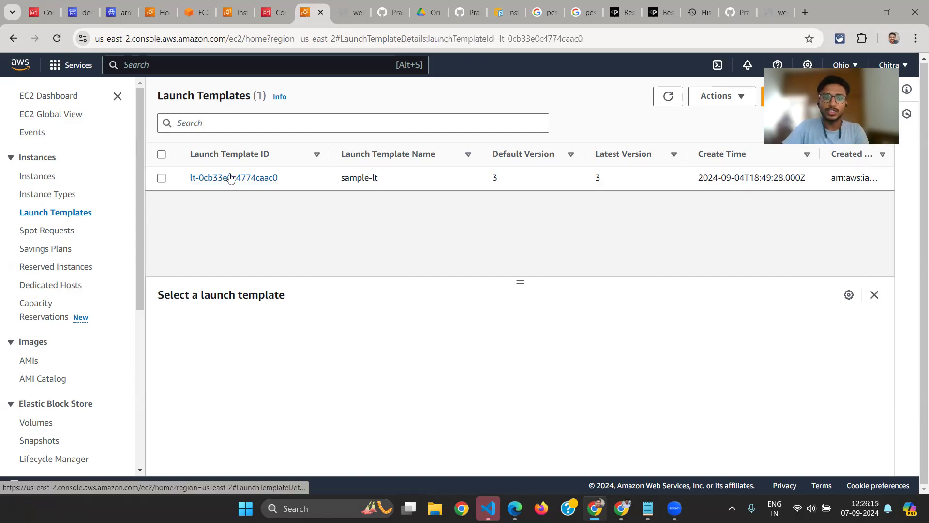
{"action": "scroll", "coordinate": [390, 289], "scroll_direction": "down", "scroll_amount": 1}
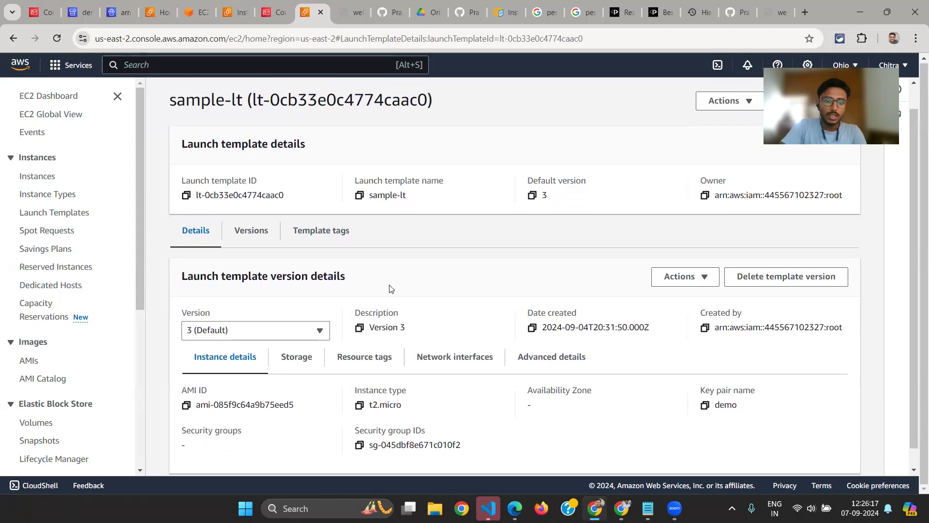
{"action": "scroll", "coordinate": [320, 310], "scroll_direction": "up", "scroll_amount": 1}
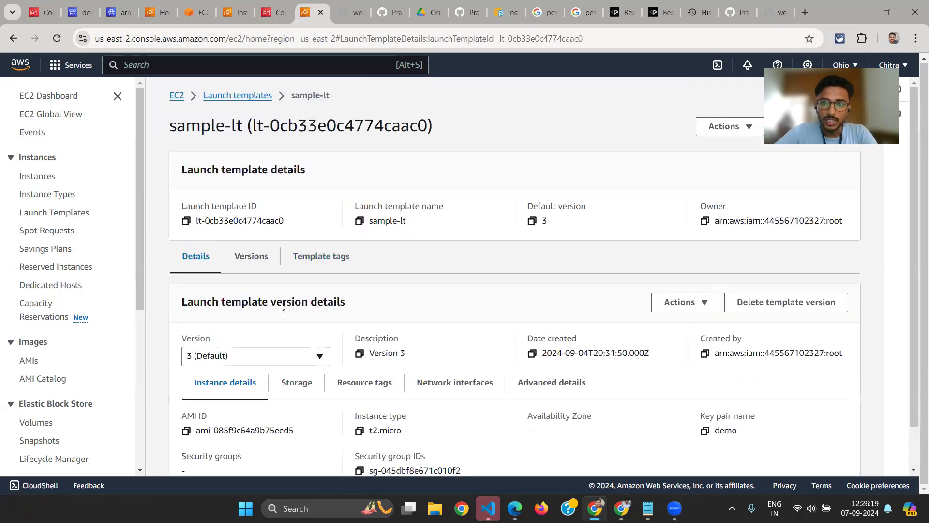
{"action": "scroll", "coordinate": [323, 333], "scroll_direction": "down", "scroll_amount": 1}
{"action": "scroll", "coordinate": [323, 333], "scroll_direction": "up", "scroll_amount": 1}
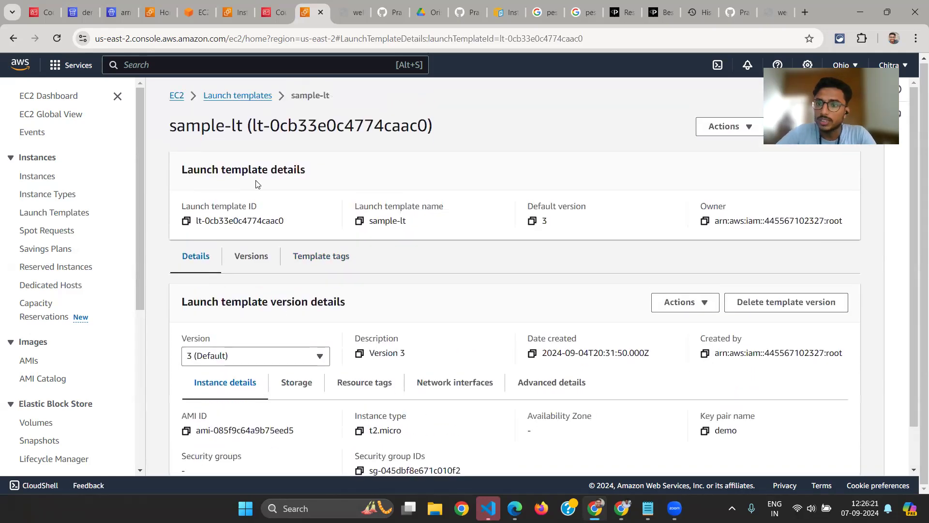
Review the instance details of the default version of sample-lt, including its AMI ID and instance type
{"action": "scroll", "coordinate": [250, 296], "scroll_direction": "down", "scroll_amount": 1}
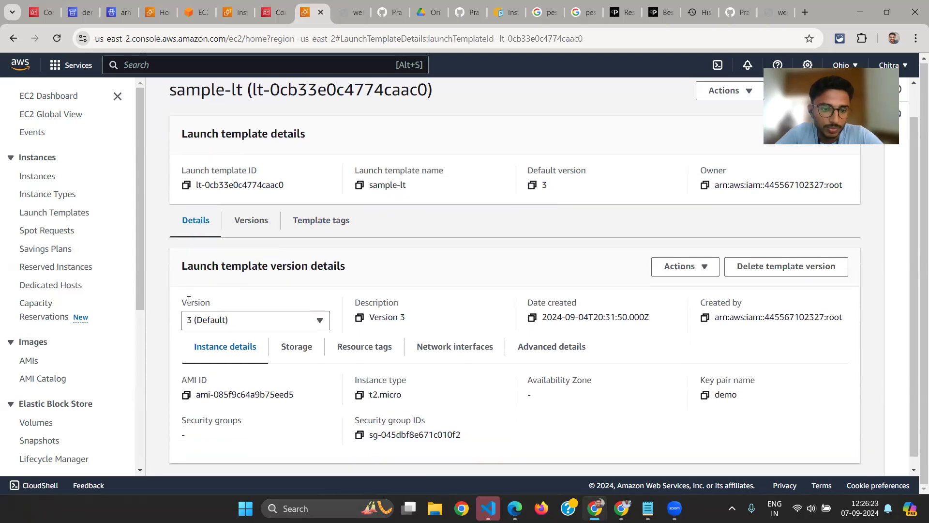
{"action": "scroll", "coordinate": [206, 192], "scroll_direction": "up", "scroll_amount": 1}
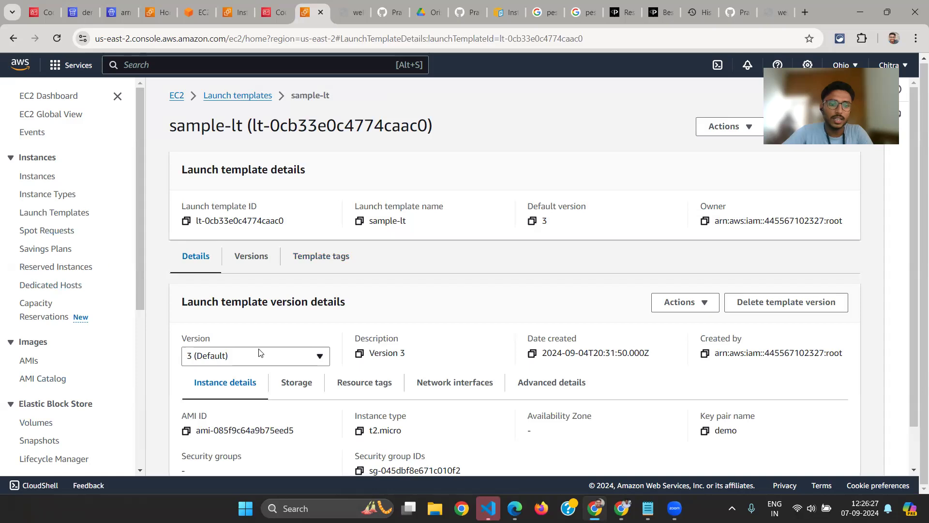
{"action": "scroll", "coordinate": [257, 351], "scroll_direction": "down", "scroll_amount": 1}
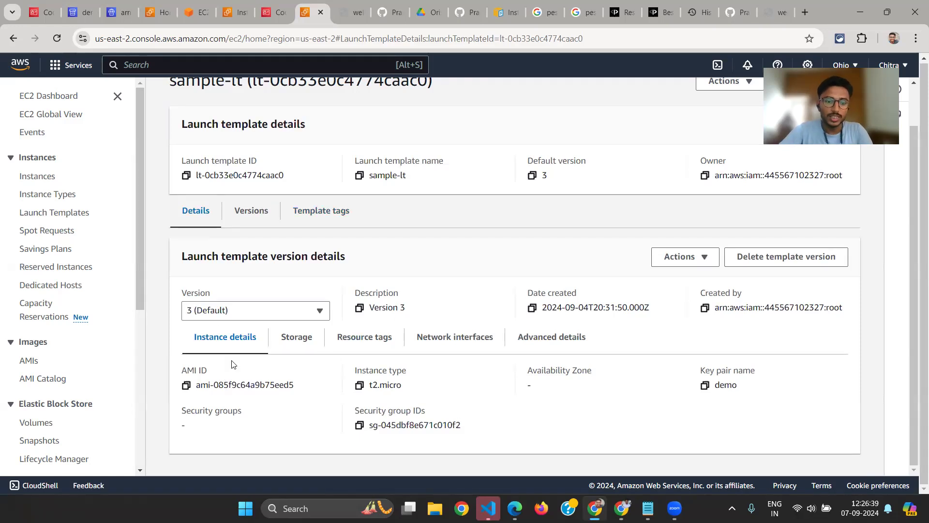
{"action": "left_click_drag", "start_coordinate": [402, 384], "coordinate": [368, 385]}
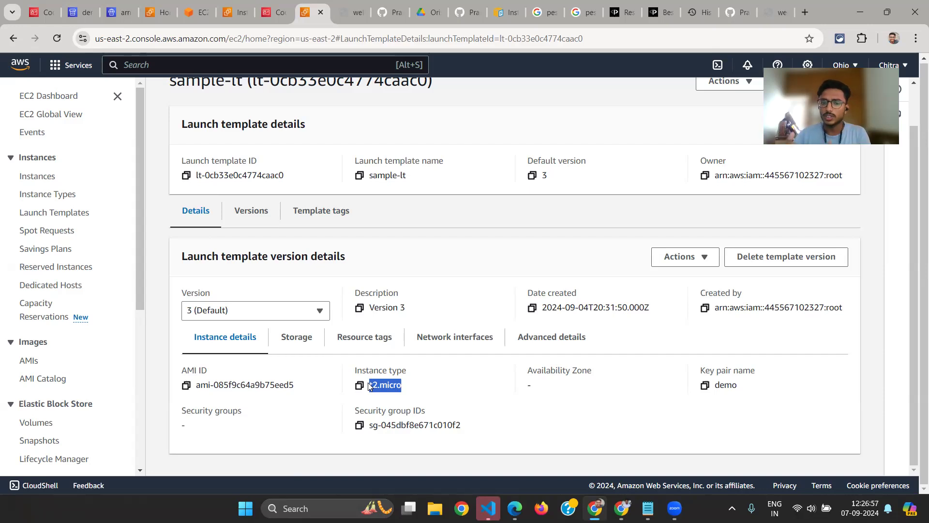
{"action": "left_click", "coordinate": [401, 384]}
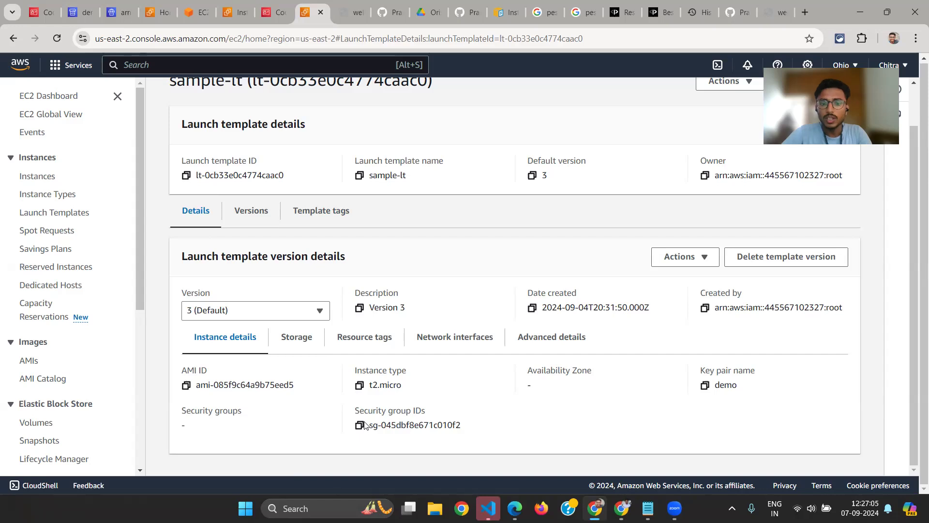
Check the launch template's security group ID, and consult the architecture diagram in the other window before returning to the console
{"action": "mouse_move", "coordinate": [356, 412]}
{"action": "left_mouse_down"}
{"action": "mouse_move", "coordinate": [438, 412]}
{"action": "mouse_move", "coordinate": [368, 410]}
{"action": "left_mouse_up"}
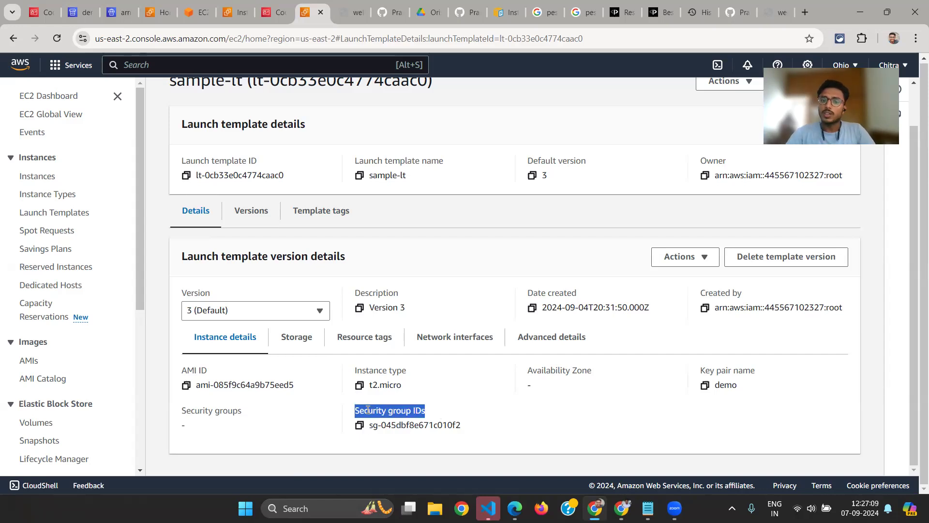
{"action": "left_click", "coordinate": [458, 419]}
{"action": "left_click_drag", "start_coordinate": [458, 420], "coordinate": [368, 429]}
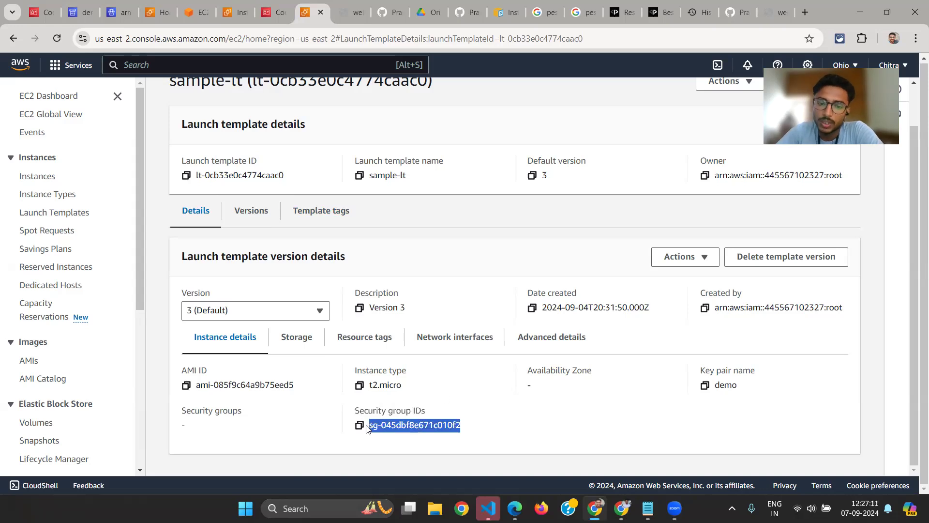
{"action": "key", "text": "alt+Tab"}
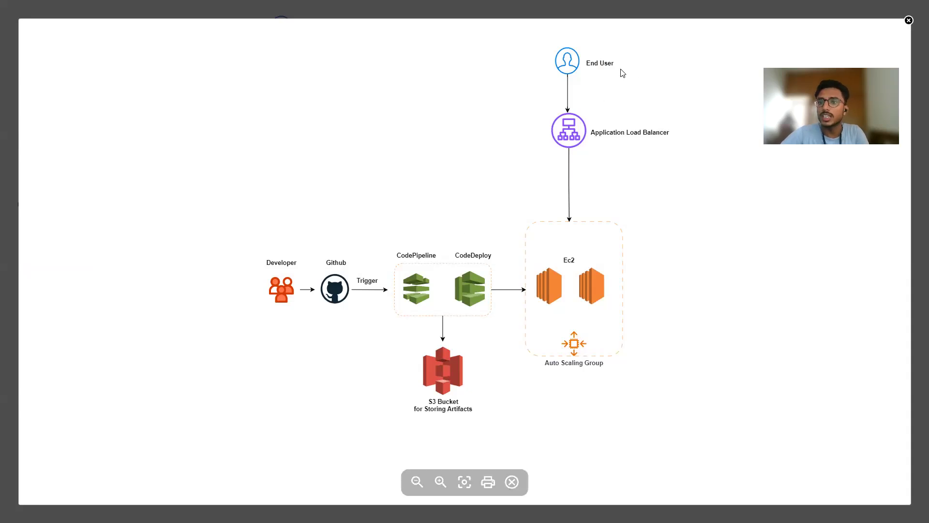
{"action": "key", "text": "alt+Tab"}
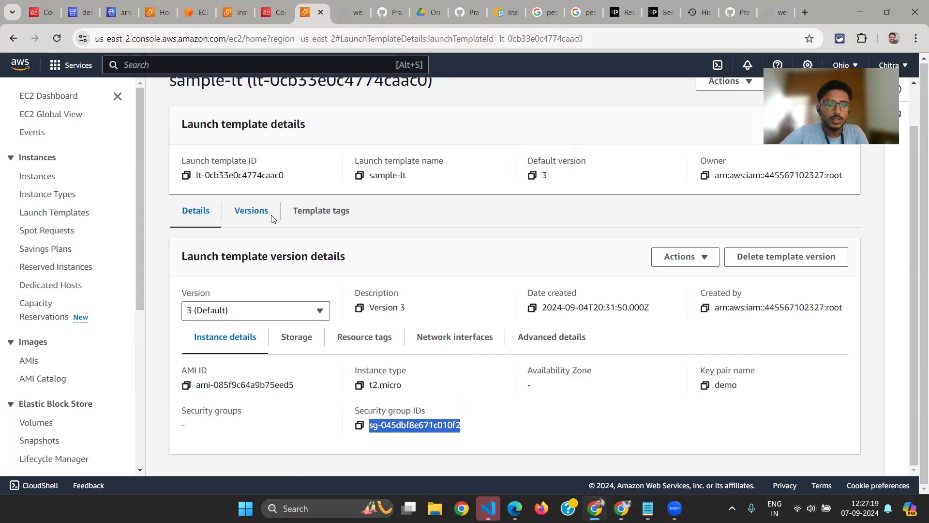
Open Web-App-LB from the load balancers list and review its details and HTTP:80 listener
{"action": "scroll", "coordinate": [271, 218], "scroll_direction": "up", "scroll_amount": 1}
{"action": "scroll", "coordinate": [80, 324], "scroll_direction": "down", "scroll_amount": 6}
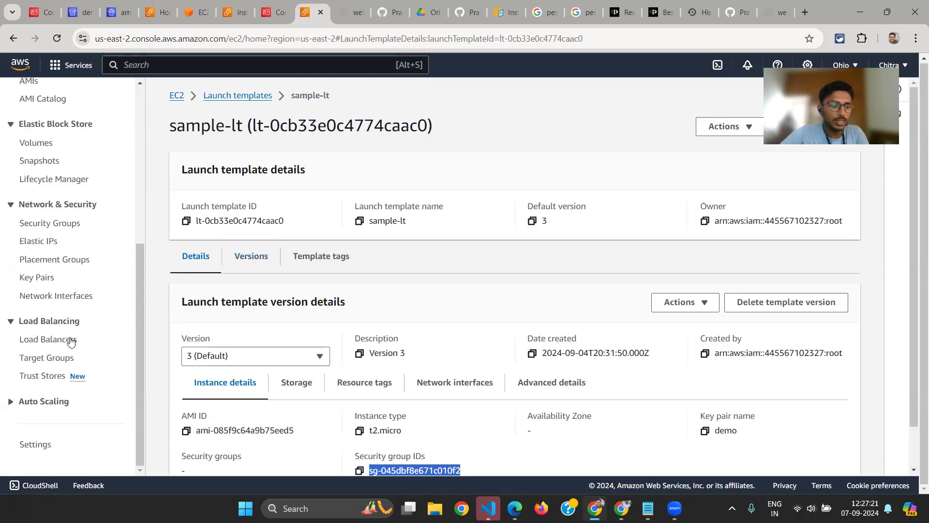
{"action": "left_click", "coordinate": [46, 341]}
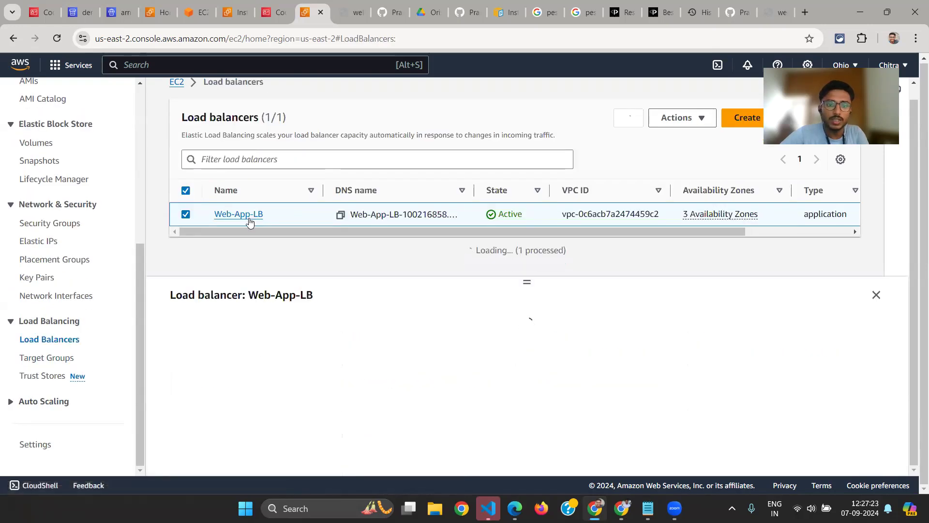
{"action": "left_click", "coordinate": [248, 213]}
{"action": "scroll", "coordinate": [353, 385], "scroll_direction": "down", "scroll_amount": 4}
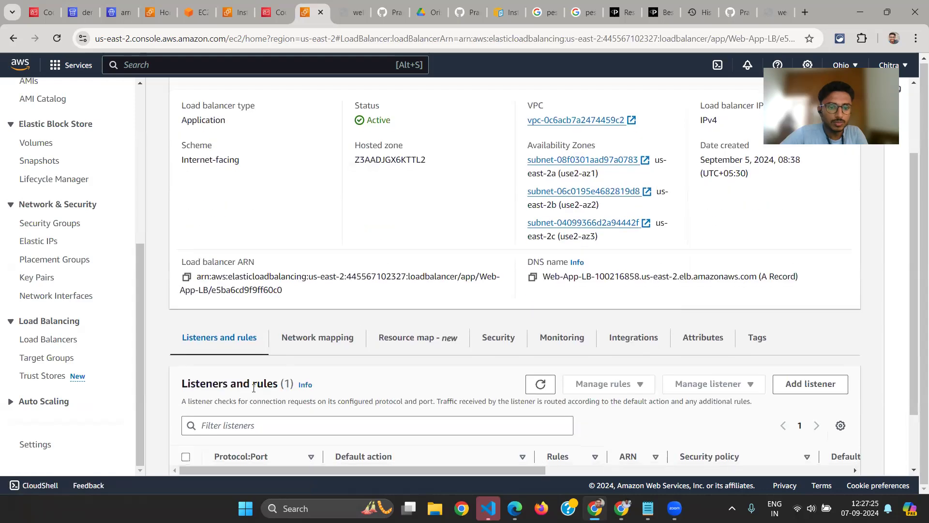
{"action": "left_click_drag", "start_coordinate": [211, 420], "coordinate": [249, 418]}
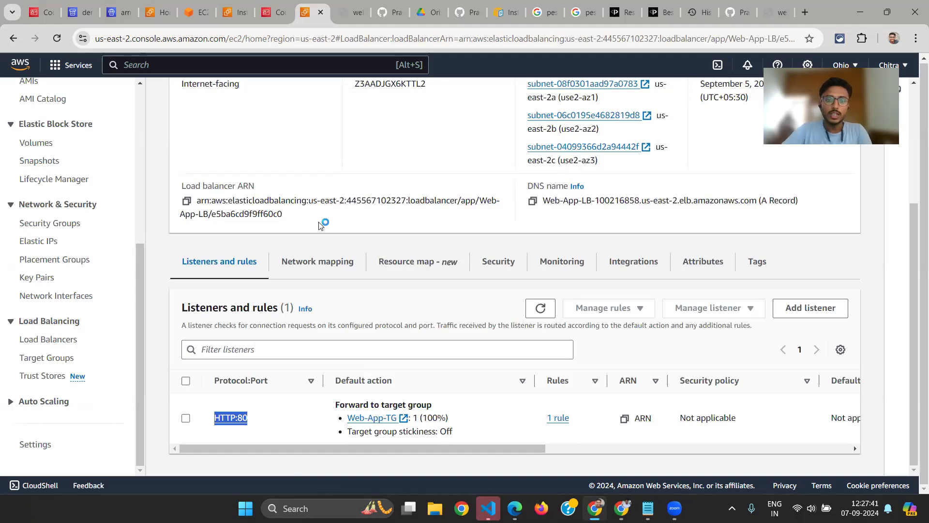
{"action": "scroll", "coordinate": [240, 76], "scroll_direction": "up", "scroll_amount": 3}
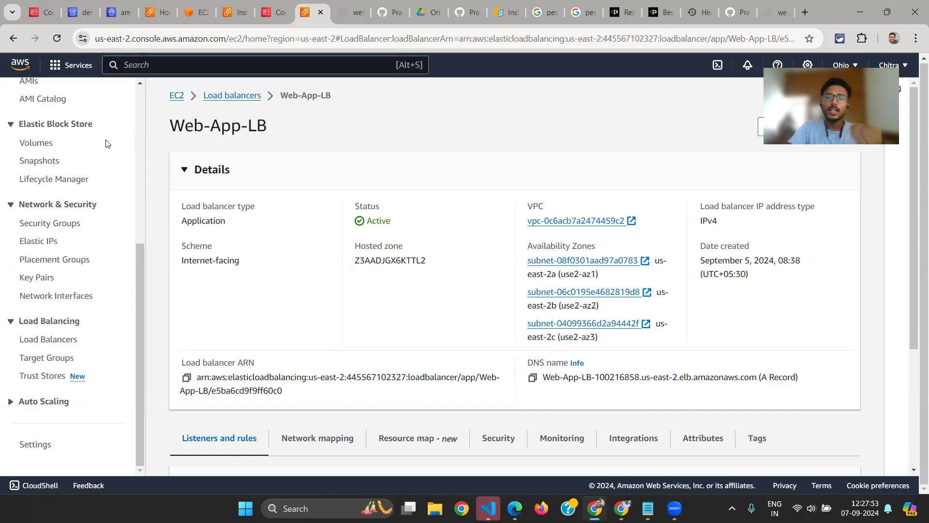
{"action": "scroll", "coordinate": [249, 478], "scroll_direction": "down", "scroll_amount": 3}
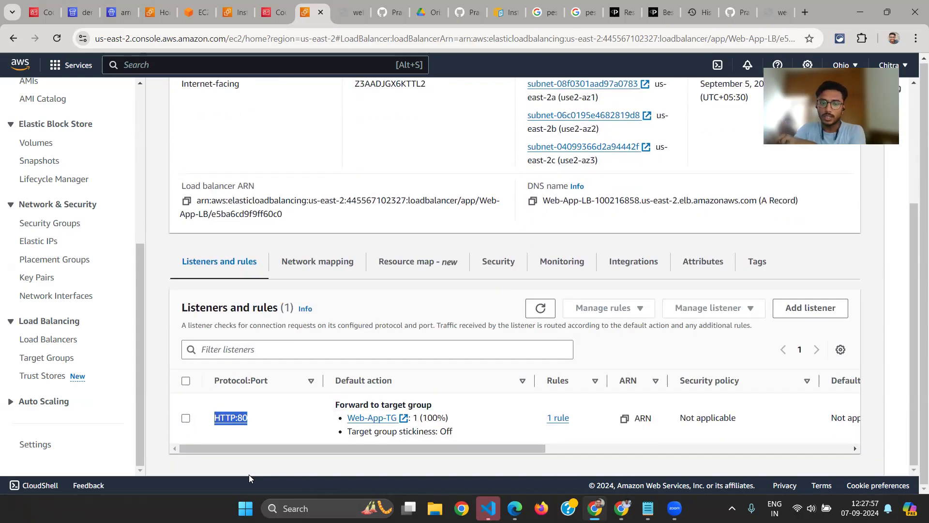
Open the running unnamed t2.micro instance from the EC2 instances list and review its summary and instance details
{"action": "scroll", "coordinate": [53, 191], "scroll_direction": "up", "scroll_amount": 5}
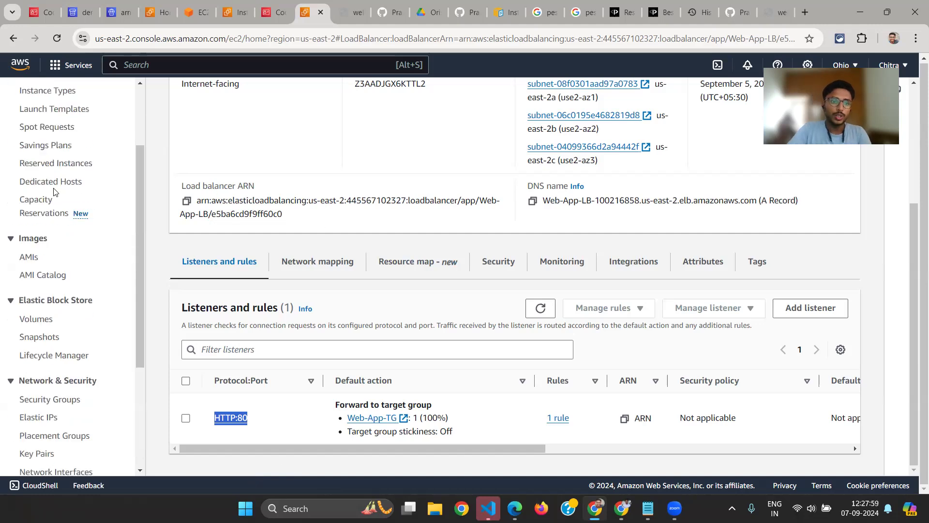
{"action": "left_click", "coordinate": [43, 180]}
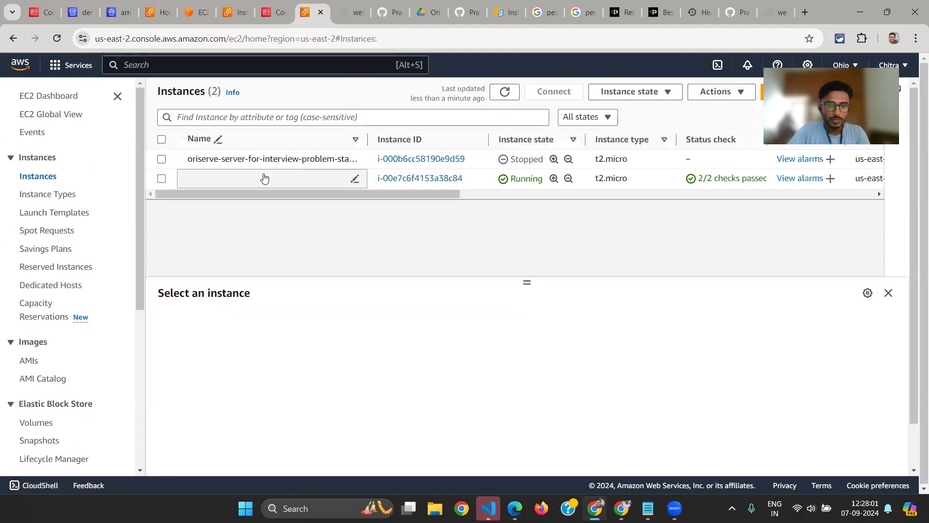
{"action": "left_click", "coordinate": [434, 177]}
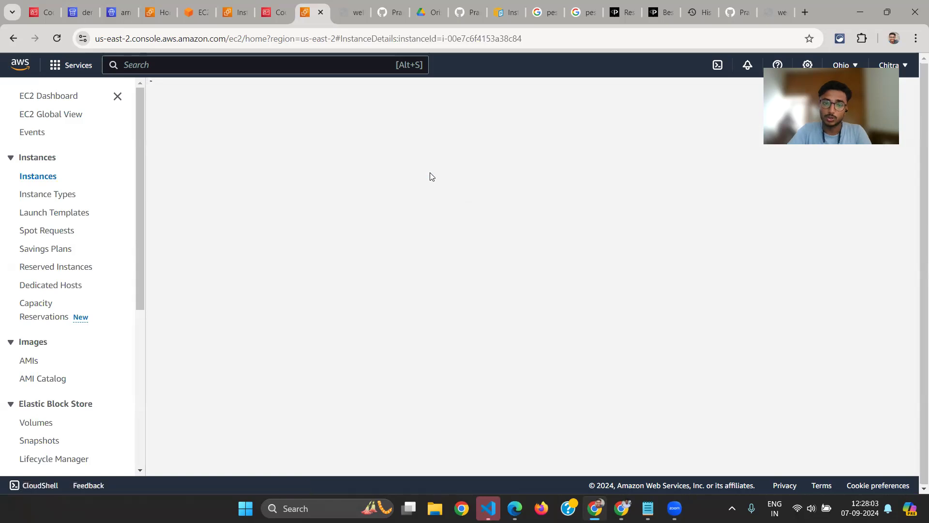
{"action": "scroll", "coordinate": [428, 334], "scroll_direction": "down", "scroll_amount": 5}
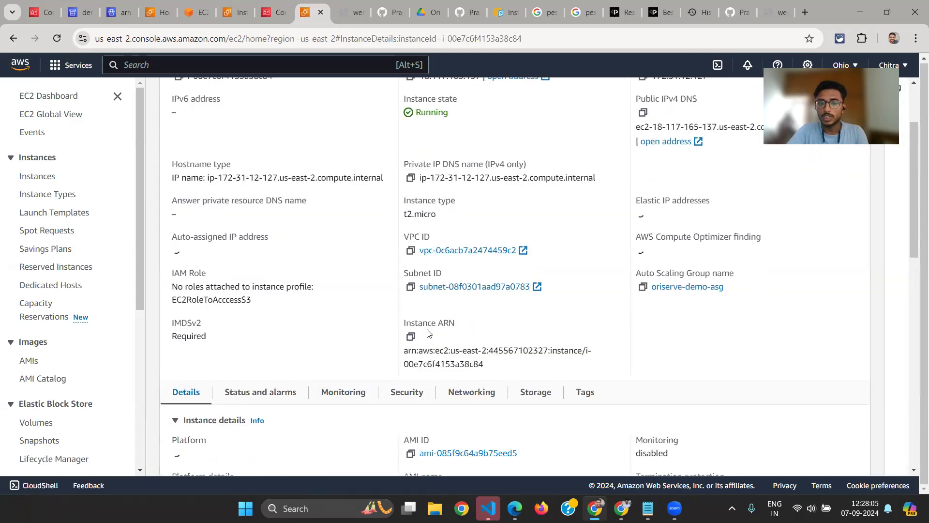
{"action": "scroll", "coordinate": [356, 408], "scroll_direction": "down", "scroll_amount": 3}
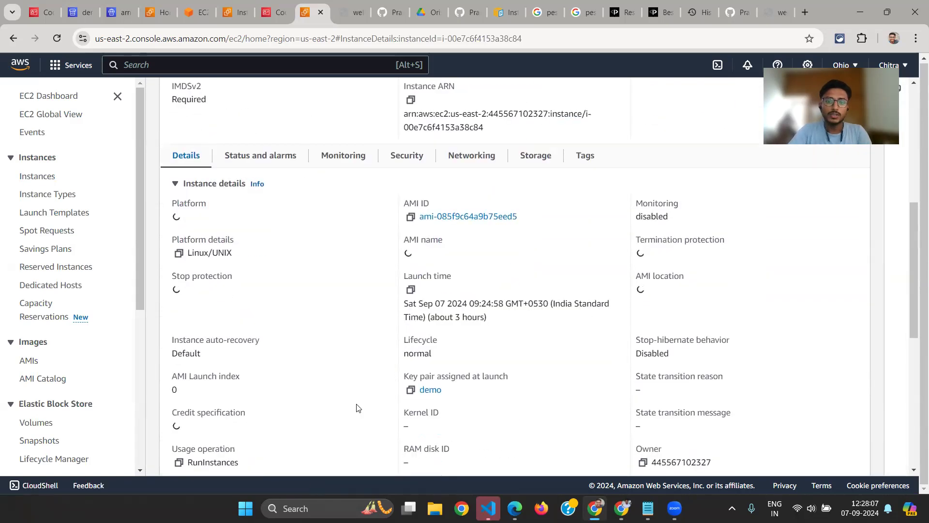
{"action": "scroll", "coordinate": [414, 265], "scroll_direction": "up", "scroll_amount": 8}
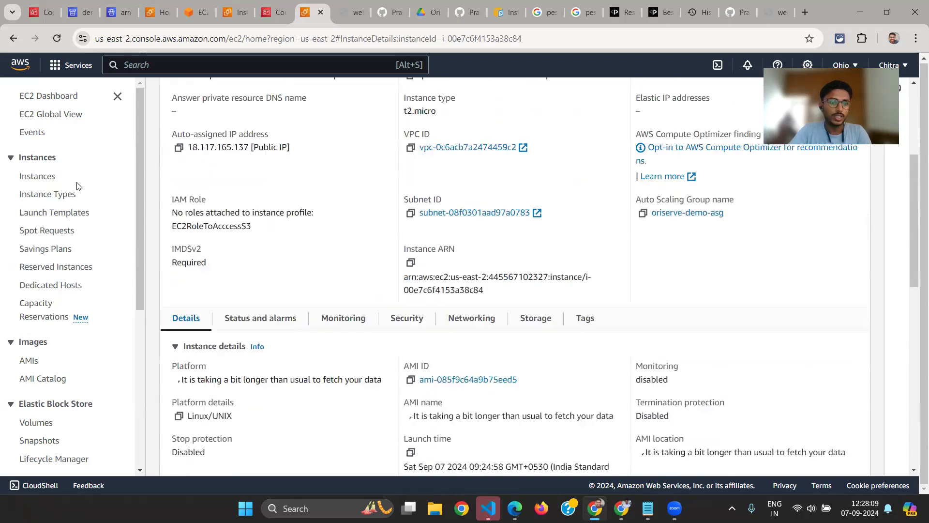
Open the Security Groups list and expand the Auto Scaling section of the EC2 navigation
{"action": "scroll", "coordinate": [67, 364], "scroll_direction": "down", "scroll_amount": 2}
{"action": "left_click", "coordinate": [36, 435]}
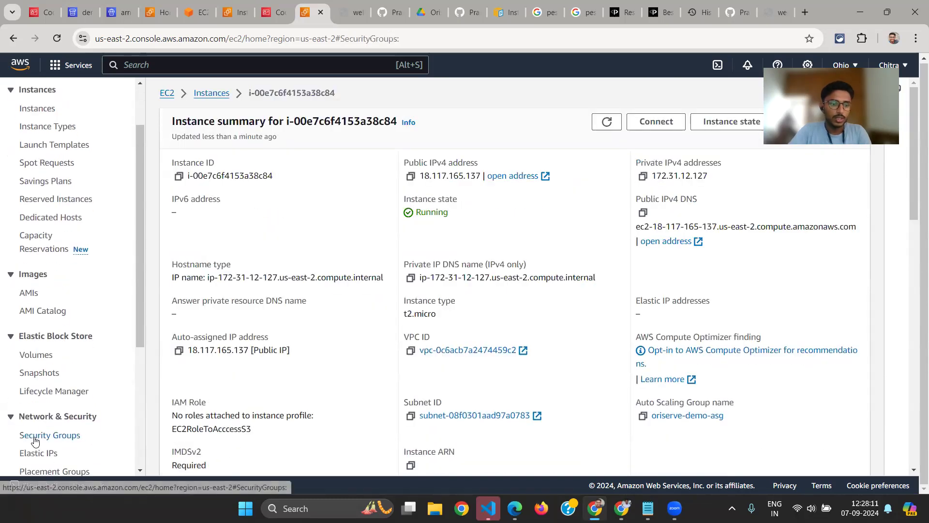
{"action": "scroll", "coordinate": [59, 460], "scroll_direction": "down", "scroll_amount": 2}
{"action": "scroll", "coordinate": [48, 165], "scroll_direction": "up", "scroll_amount": 3}
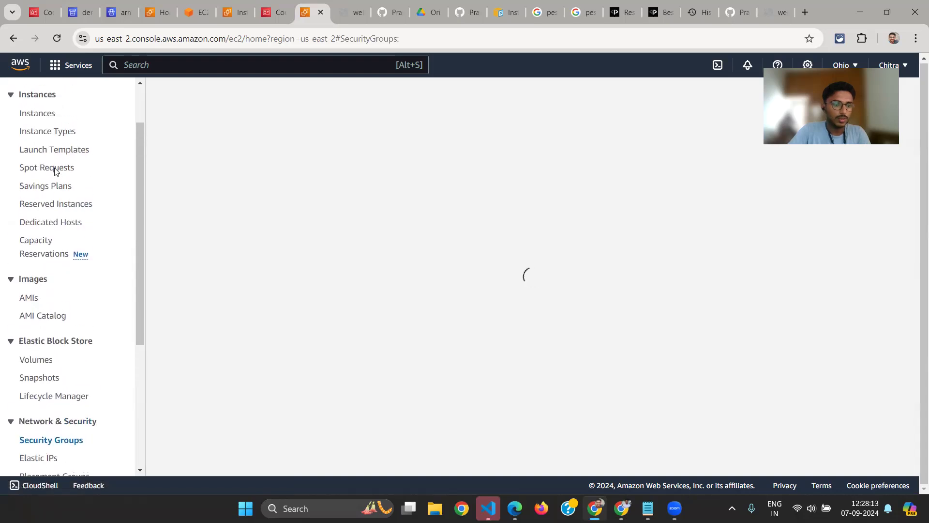
{"action": "scroll", "coordinate": [39, 329], "scroll_direction": "down", "scroll_amount": 1}
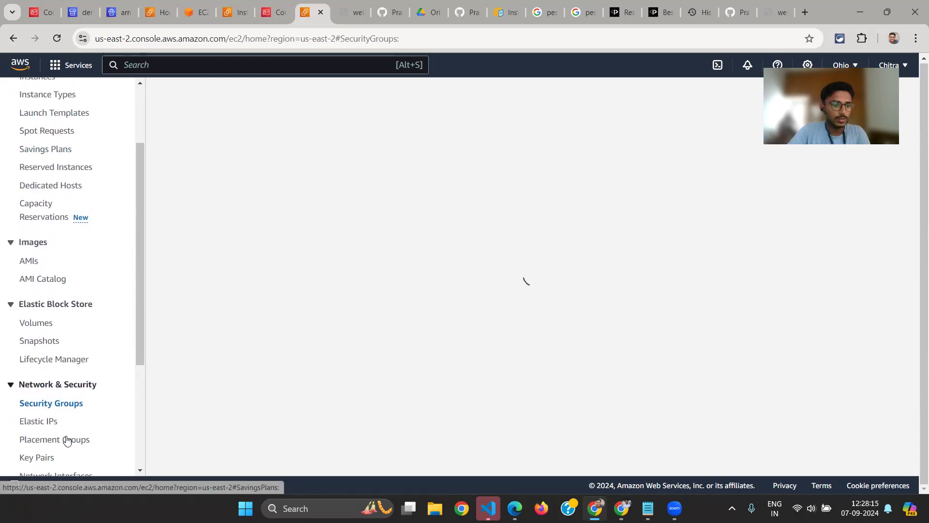
{"action": "scroll", "coordinate": [65, 441], "scroll_direction": "down", "scroll_amount": 3}
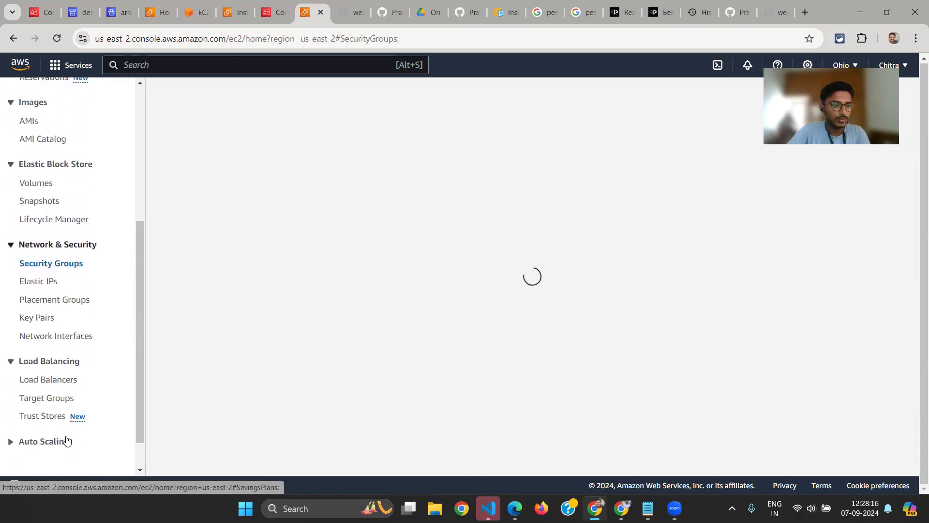
{"action": "scroll", "coordinate": [44, 399], "scroll_direction": "down", "scroll_amount": 1}
{"action": "left_click", "coordinate": [32, 401]}
{"action": "scroll", "coordinate": [65, 216], "scroll_direction": "up", "scroll_amount": 3}
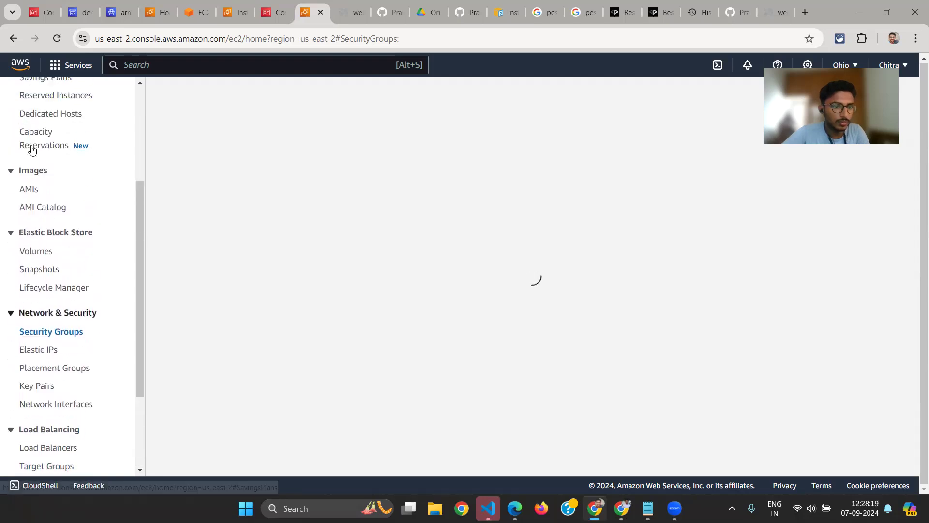
{"action": "scroll", "coordinate": [39, 155], "scroll_direction": "up", "scroll_amount": 2}
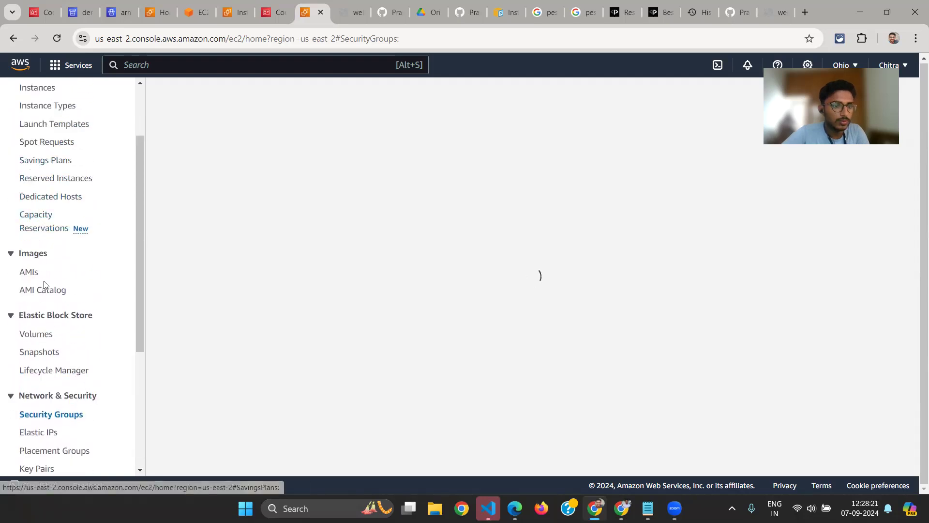
{"action": "scroll", "coordinate": [49, 309], "scroll_direction": "down", "scroll_amount": 1}
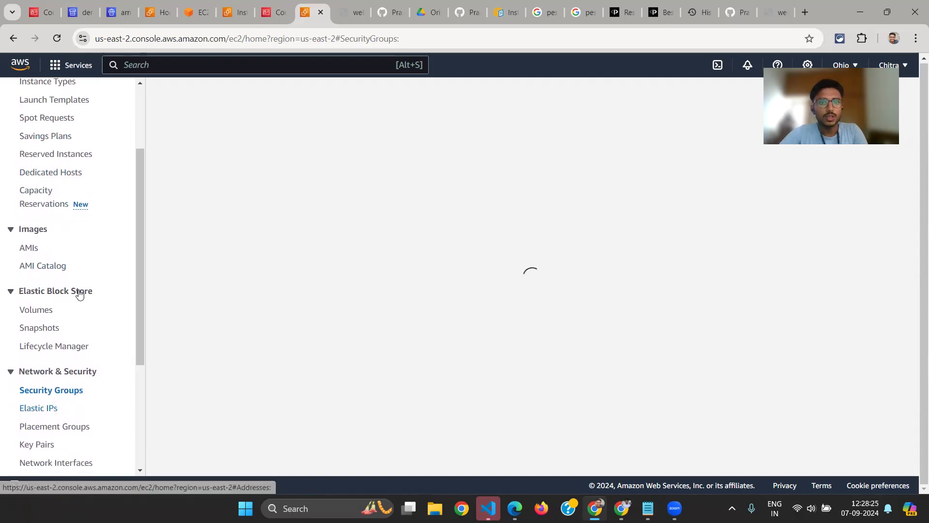
{"action": "scroll", "coordinate": [78, 293], "scroll_direction": "down", "scroll_amount": 3}
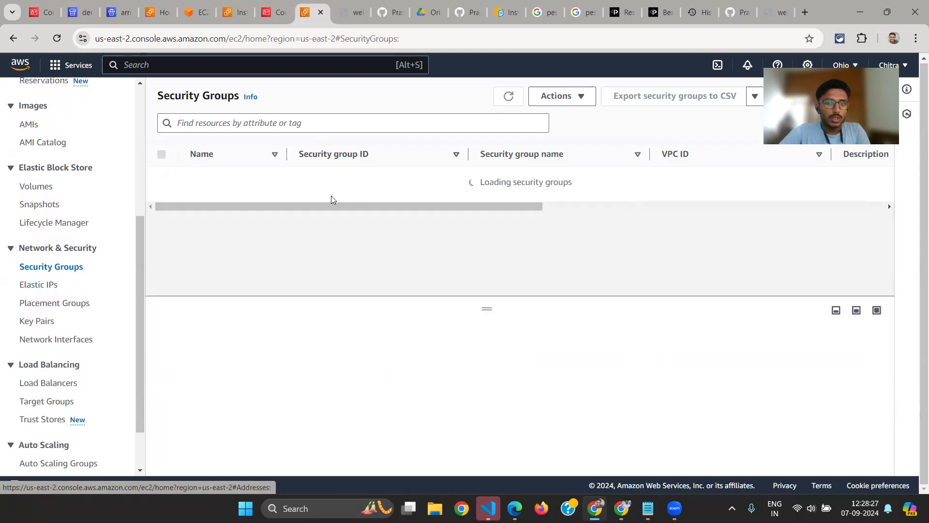
Select the sample-lt-sg security group and review its details and inbound rules
{"action": "left_click_drag", "start_coordinate": [391, 226], "coordinate": [293, 229]}
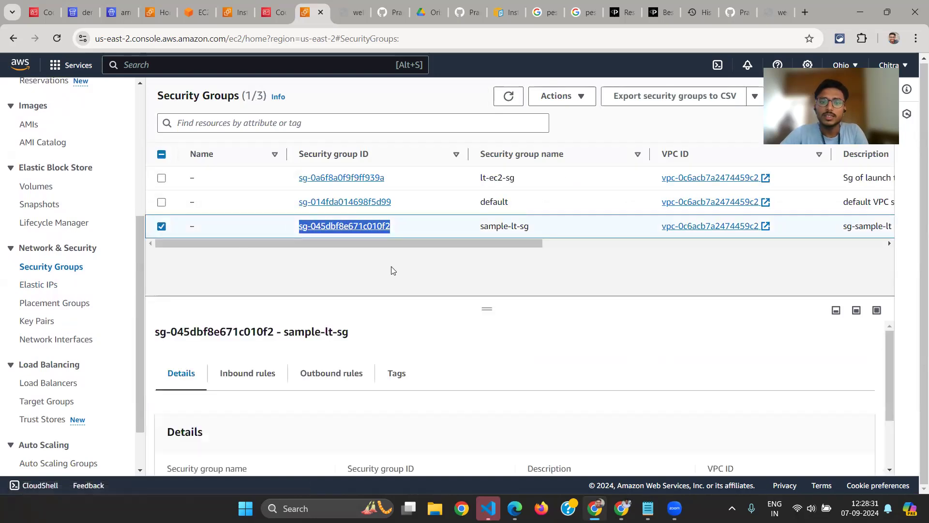
{"action": "scroll", "coordinate": [467, 414], "scroll_direction": "down", "scroll_amount": 1}
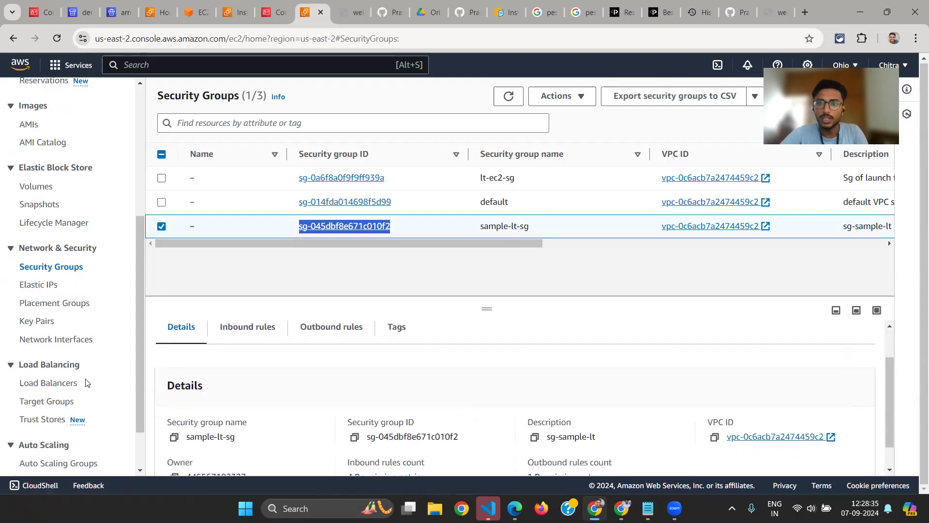
{"action": "scroll", "coordinate": [273, 384], "scroll_direction": "down", "scroll_amount": 1}
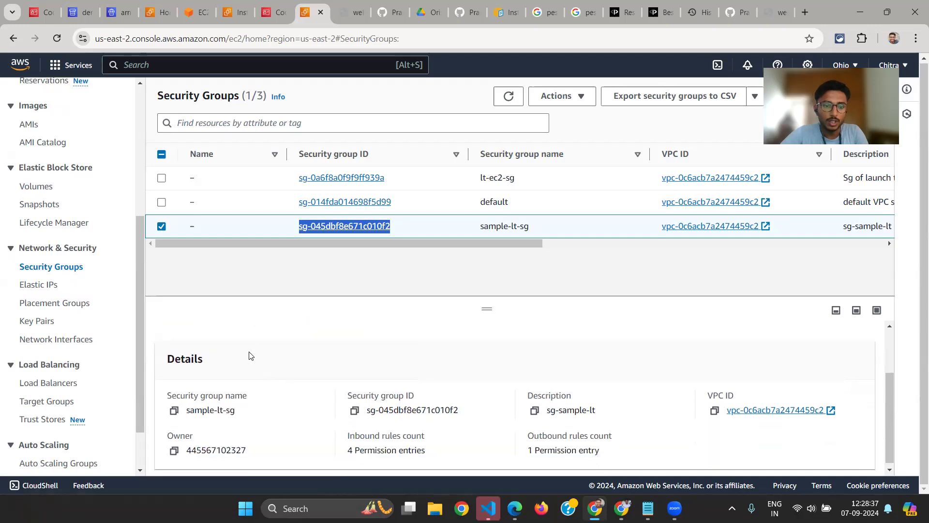
{"action": "scroll", "coordinate": [250, 356], "scroll_direction": "up", "scroll_amount": 2}
{"action": "left_click", "coordinate": [240, 369]}
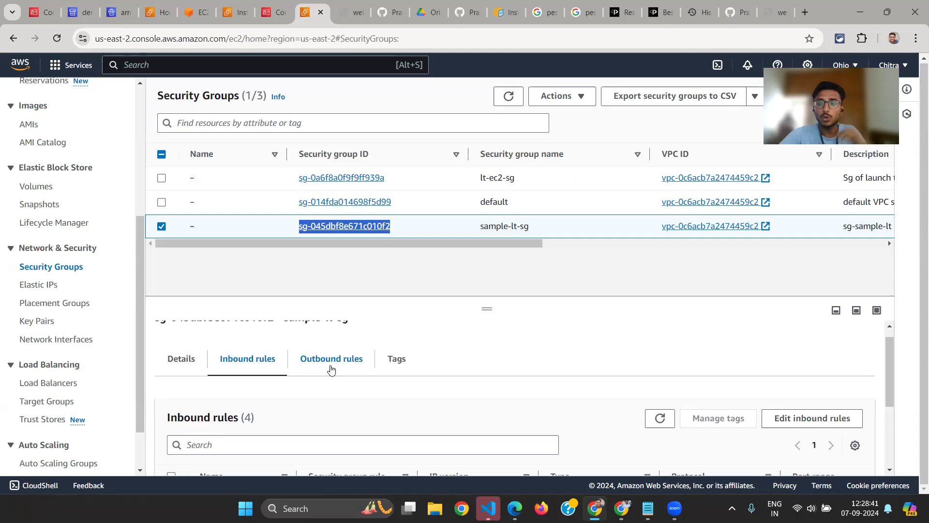
{"action": "scroll", "coordinate": [269, 411], "scroll_direction": "down", "scroll_amount": 3}
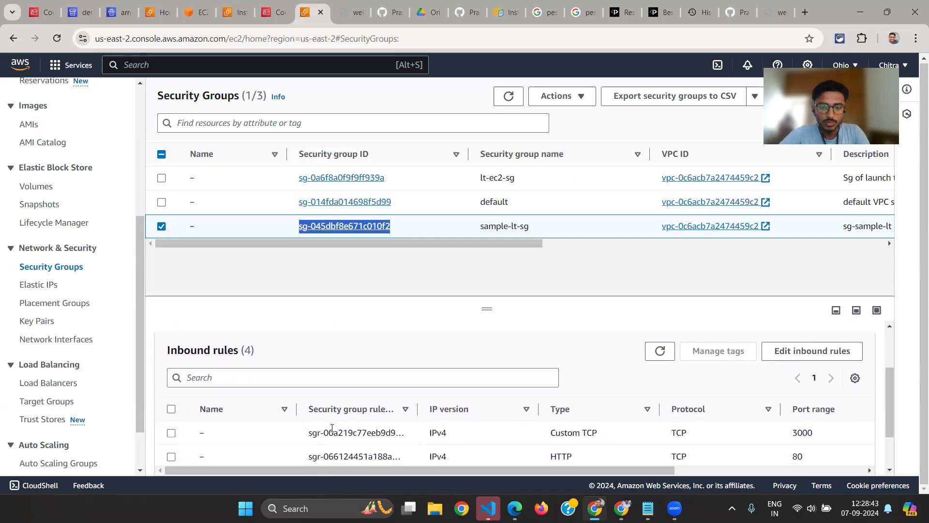
{"action": "scroll", "coordinate": [332, 428], "scroll_direction": "down", "scroll_amount": 2}
{"action": "left_click", "coordinate": [596, 257]}
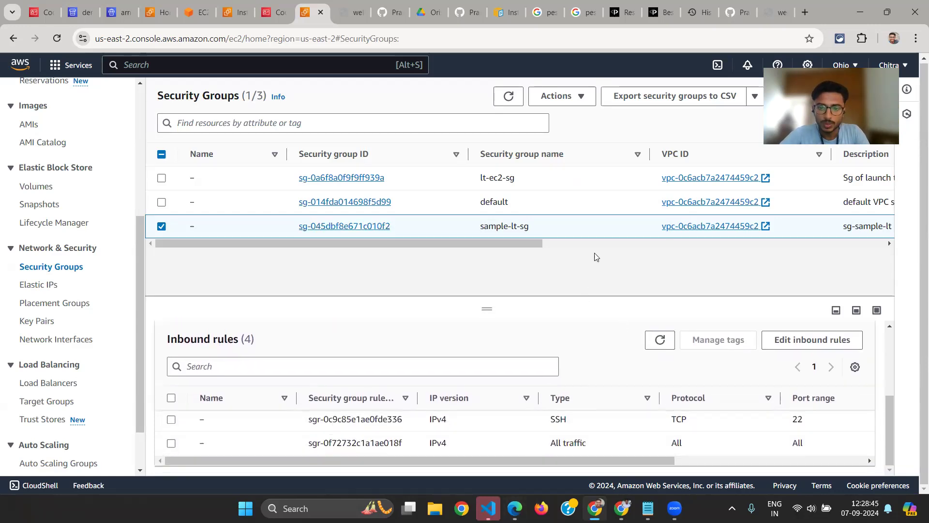
Enlarge the details pane and examine the type, protocol and port range of the HTTP and Custom TCP inbound rules
{"action": "left_click_drag", "start_coordinate": [487, 309], "coordinate": [596, 248]}
{"action": "scroll", "coordinate": [504, 405], "scroll_direction": "up", "scroll_amount": 1}
{"action": "scroll", "coordinate": [689, 420], "scroll_direction": "down", "scroll_amount": 1}
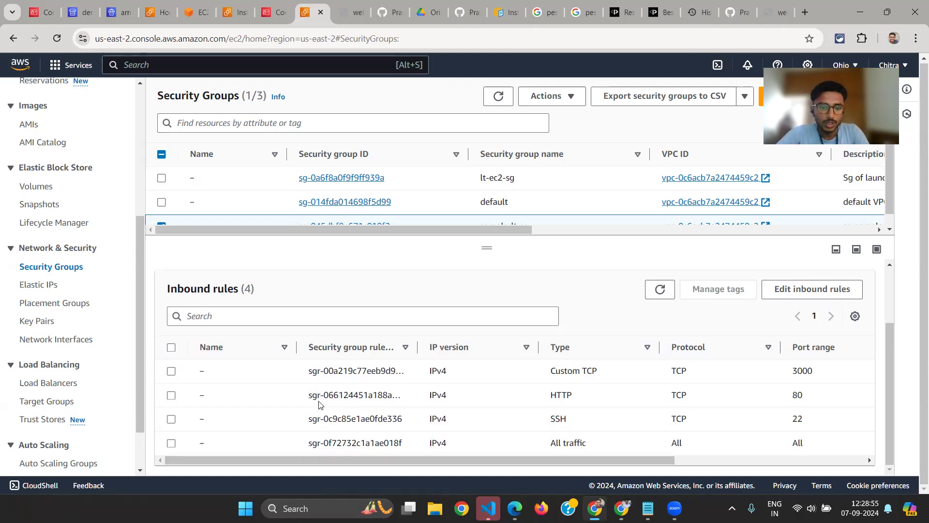
{"action": "double_click", "coordinate": [798, 395]}
{"action": "double_click", "coordinate": [561, 395]}
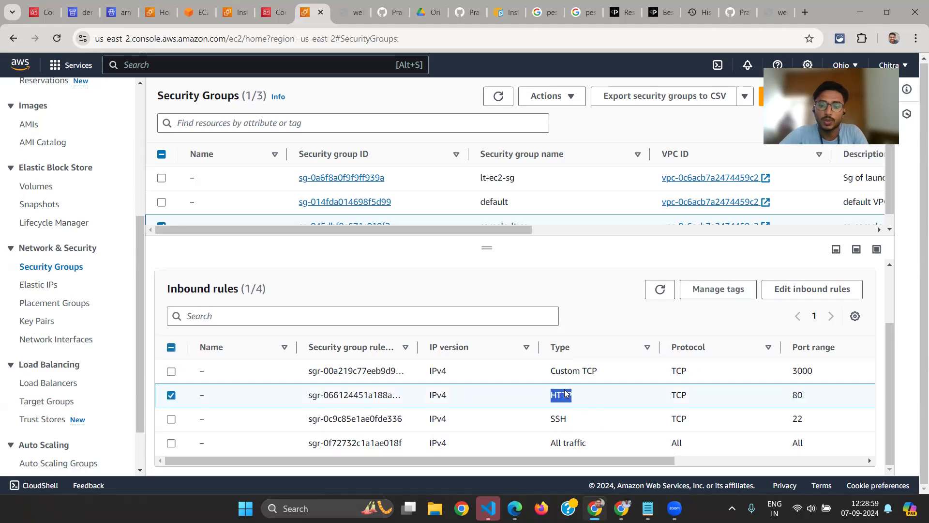
{"action": "left_click", "coordinate": [798, 396]}
{"action": "double_click", "coordinate": [797, 394]}
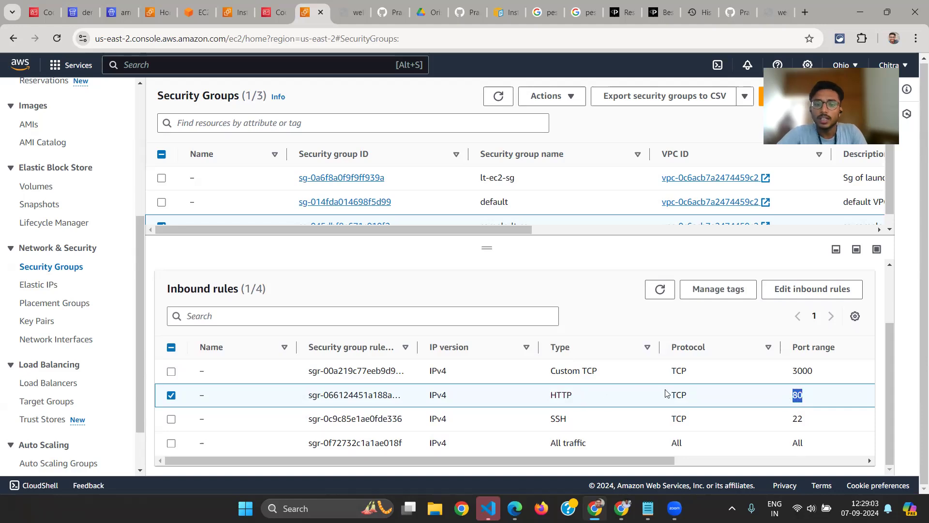
{"action": "double_click", "coordinate": [802, 371]}
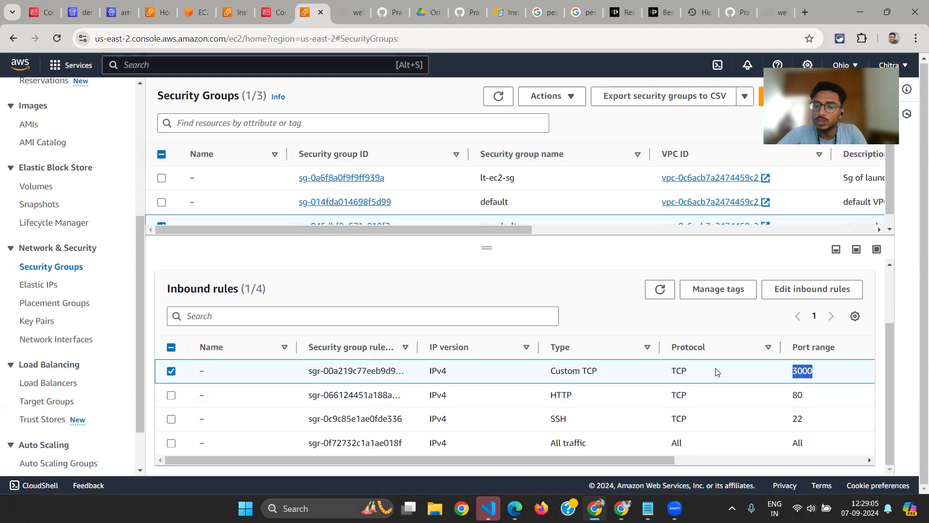
{"action": "scroll", "coordinate": [805, 389], "scroll_direction": "right", "scroll_amount": 3}
{"action": "scroll", "coordinate": [805, 390], "scroll_direction": "left", "scroll_amount": 3}
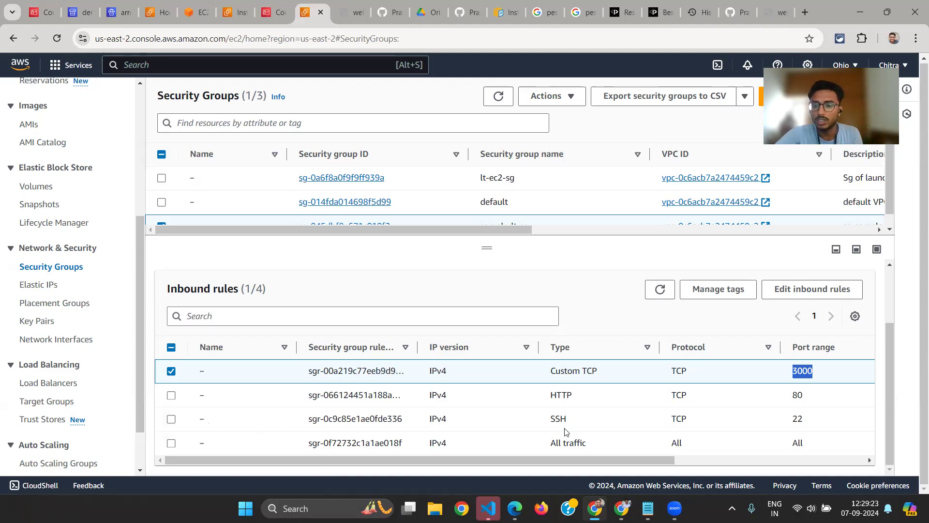
Open the sample-lt launch template from the Launch Templates list and review its details and instance details
{"action": "scroll", "coordinate": [74, 328], "scroll_direction": "down", "scroll_amount": 1}
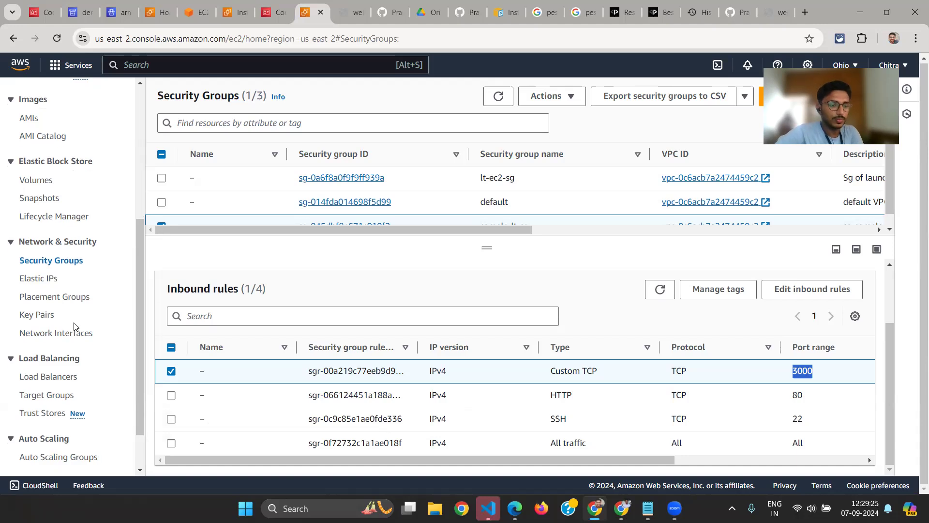
{"action": "scroll", "coordinate": [42, 344], "scroll_direction": "up", "scroll_amount": 5}
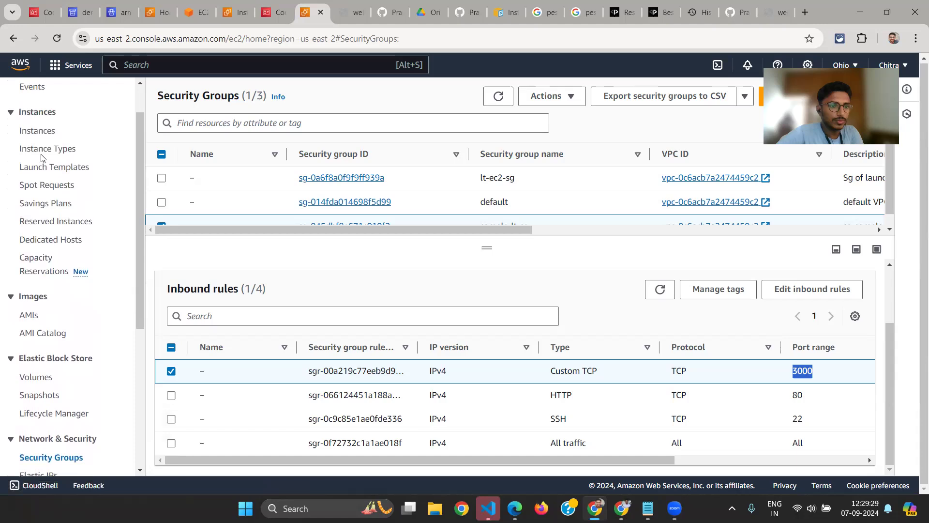
{"action": "left_click", "coordinate": [43, 167]}
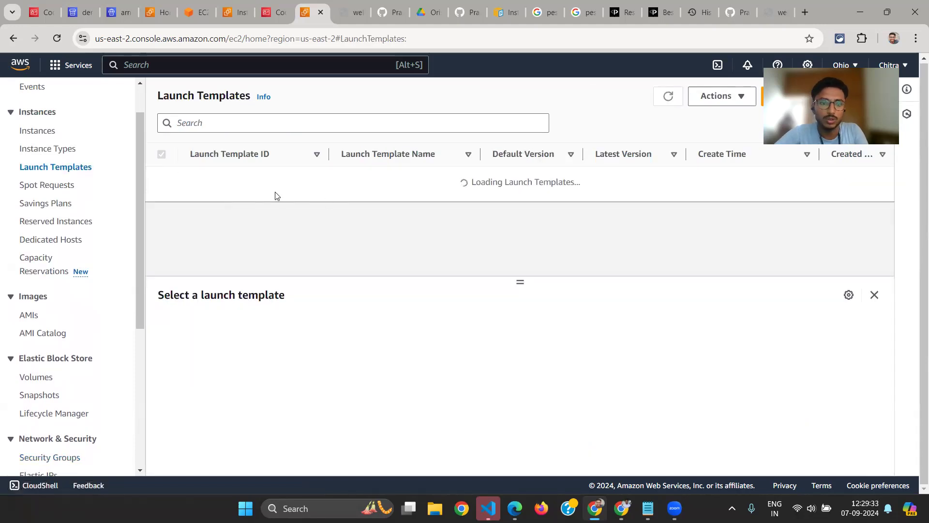
{"action": "left_click", "coordinate": [238, 181]}
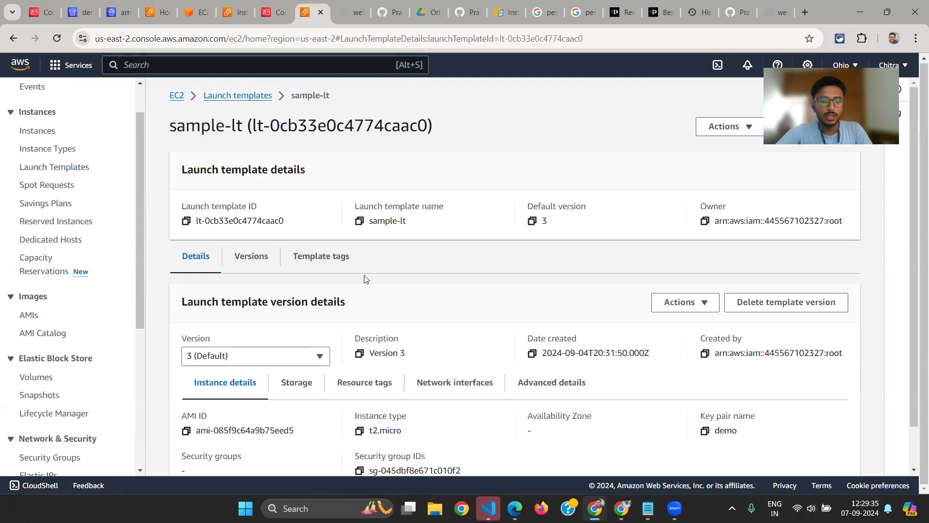
{"action": "scroll", "coordinate": [364, 277], "scroll_direction": "down", "scroll_amount": 3}
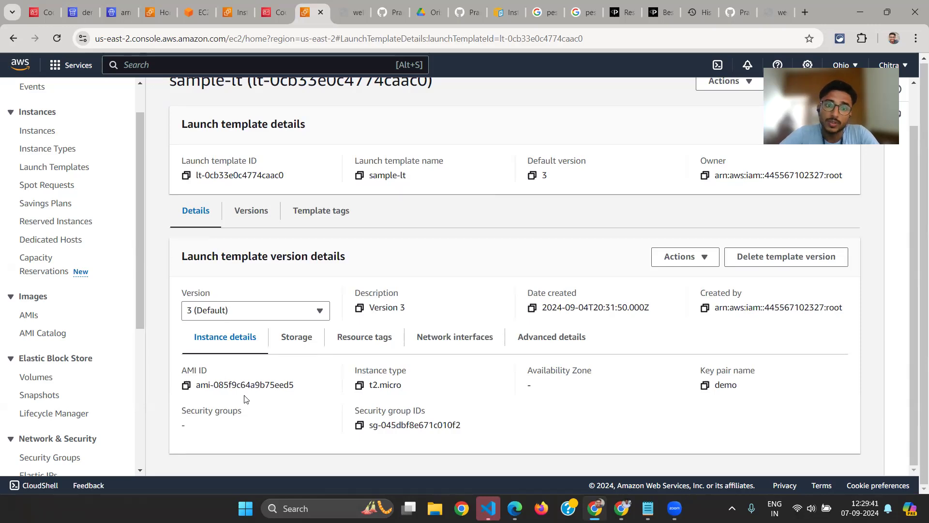
{"action": "scroll", "coordinate": [245, 395], "scroll_direction": "up", "scroll_amount": 1}
{"action": "scroll", "coordinate": [245, 396], "scroll_direction": "down", "scroll_amount": 1}
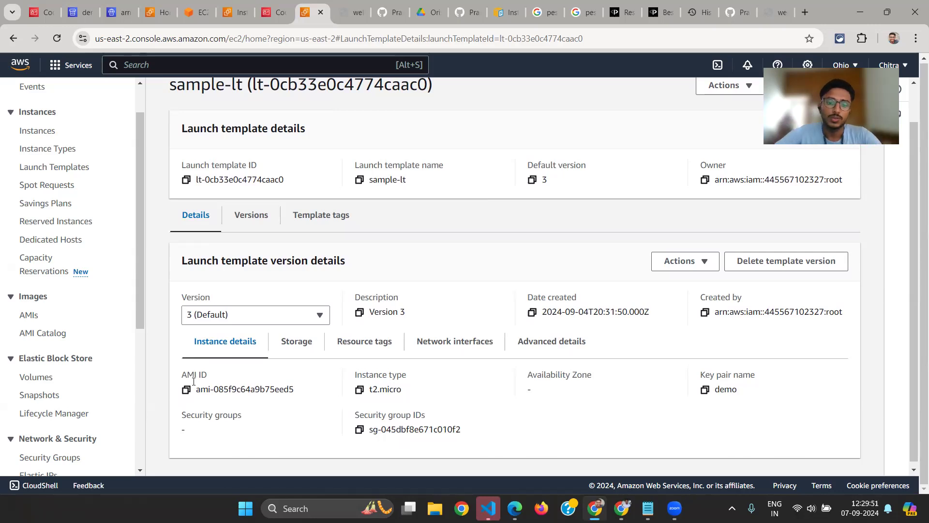
Review the storage, resource tags and network interfaces of the sample-lt template version
{"action": "left_click", "coordinate": [302, 333]}
{"action": "scroll", "coordinate": [292, 402], "scroll_direction": "down", "scroll_amount": 3}
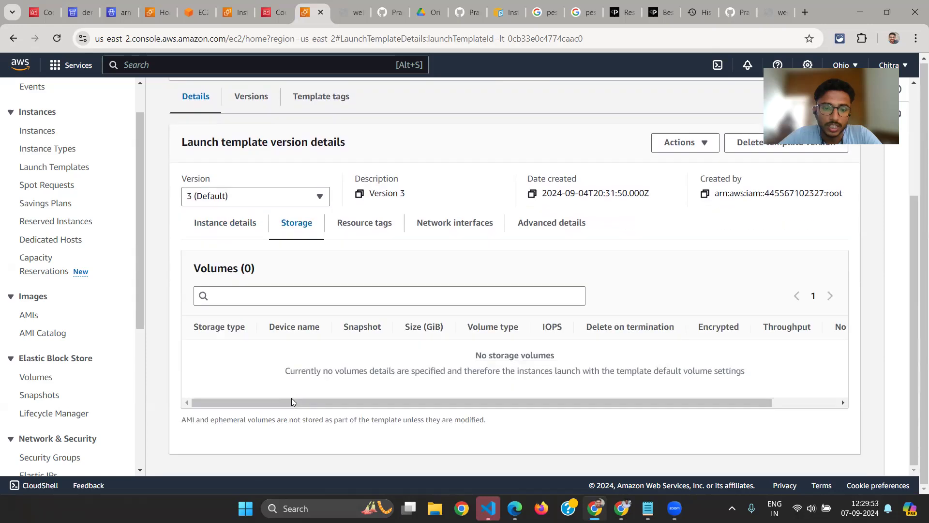
{"action": "scroll", "coordinate": [372, 264], "scroll_direction": "up", "scroll_amount": 1}
{"action": "left_click", "coordinate": [370, 262]}
{"action": "left_click", "coordinate": [469, 271]}
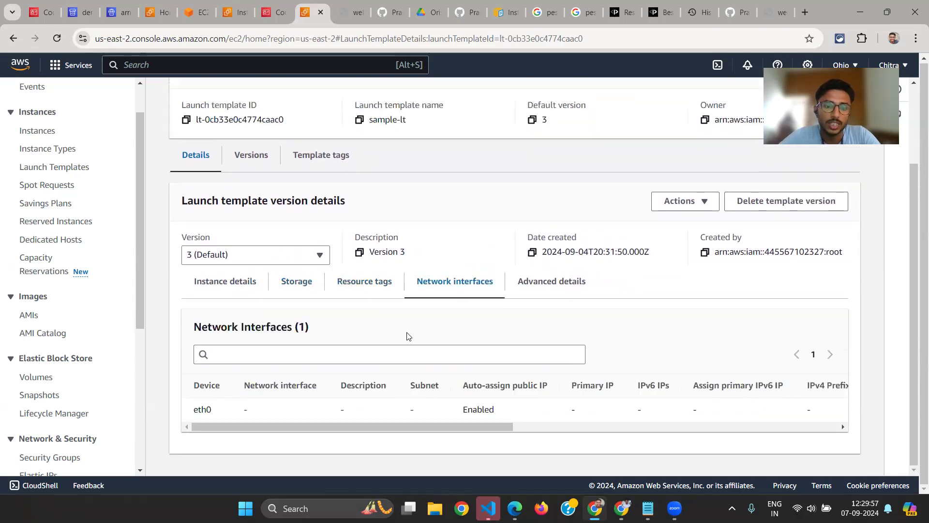
{"action": "mouse_move", "coordinate": [296, 428]}
{"action": "left_mouse_down"}
{"action": "mouse_move", "coordinate": [472, 443]}
{"action": "mouse_move", "coordinate": [290, 429]}
{"action": "mouse_move", "coordinate": [307, 415]}
{"action": "left_mouse_up"}
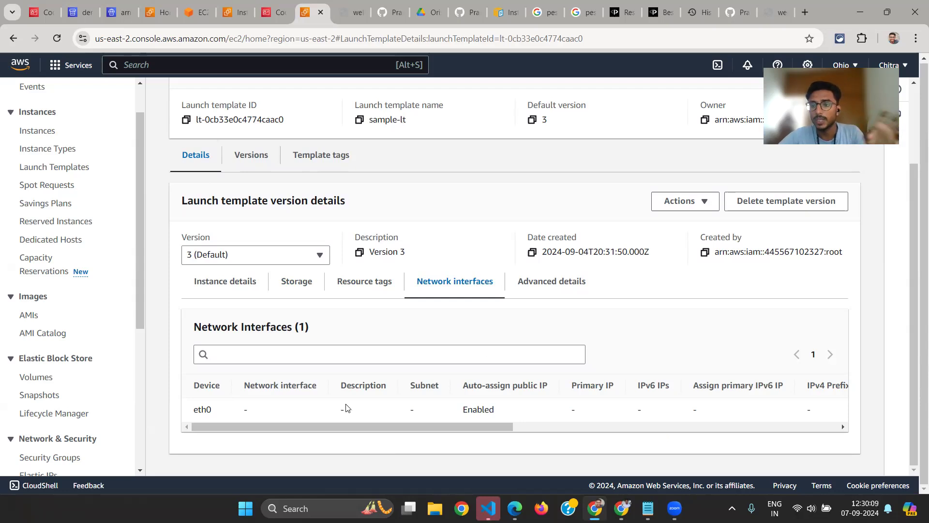
Show the template version's advanced details and highlight the IAM instance profile label
{"action": "left_click", "coordinate": [552, 283]}
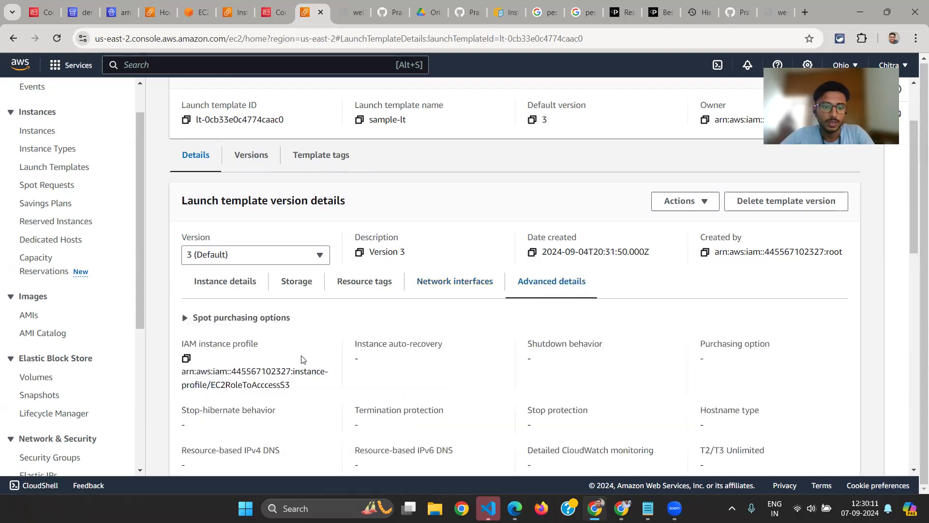
{"action": "scroll", "coordinate": [581, 300], "scroll_direction": "down", "scroll_amount": 2}
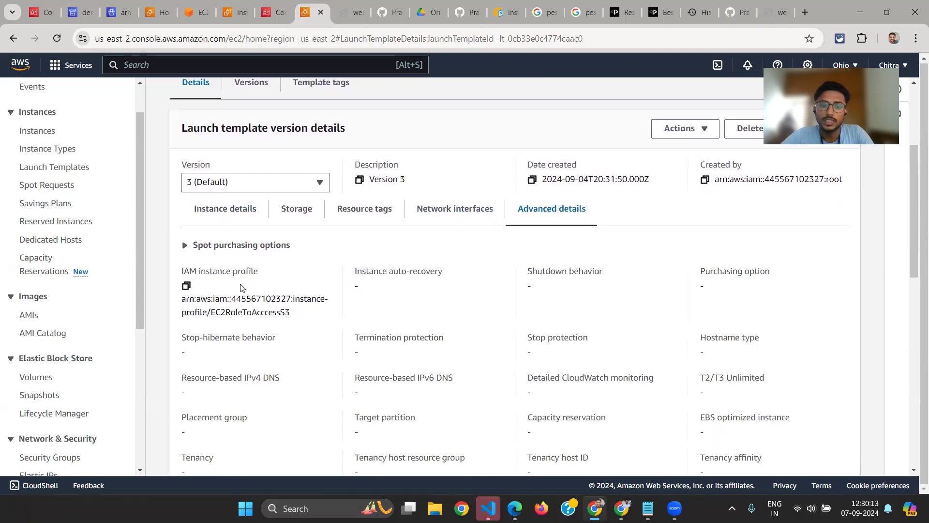
{"action": "left_click_drag", "start_coordinate": [180, 274], "coordinate": [272, 272]}
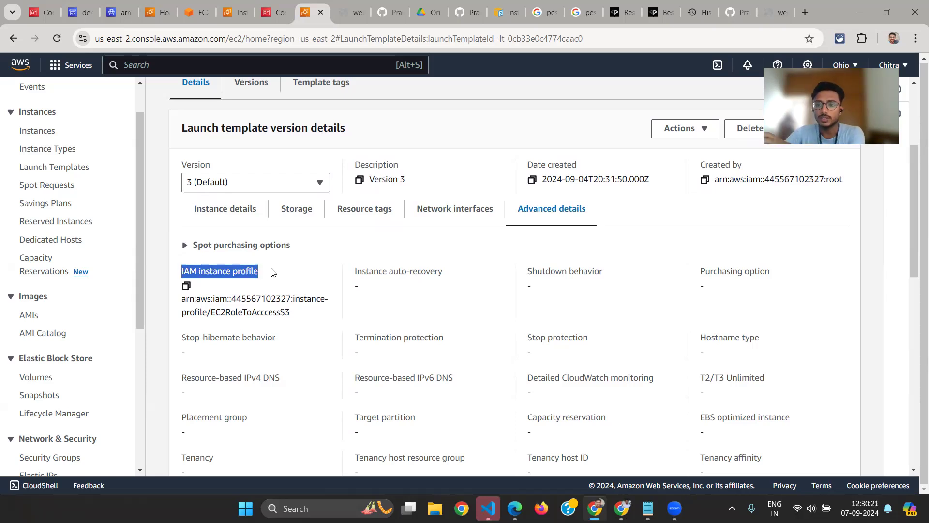
Read through the User data bash script, including the CodeDeploy agent installer download command
{"action": "scroll", "coordinate": [271, 273], "scroll_direction": "down", "scroll_amount": 9}
{"action": "scroll", "coordinate": [272, 272], "scroll_direction": "up", "scroll_amount": 2}
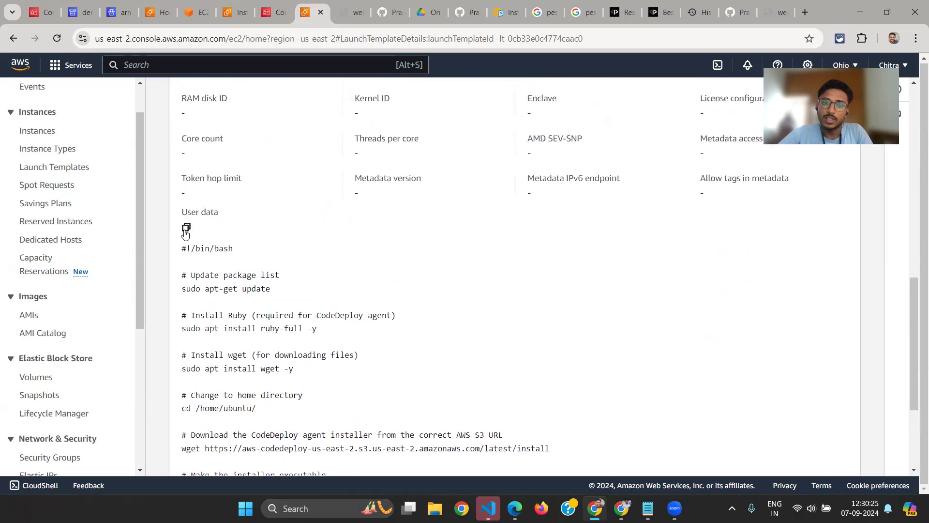
{"action": "scroll", "coordinate": [185, 234], "scroll_direction": "down", "scroll_amount": 1}
{"action": "left_click_drag", "start_coordinate": [181, 192], "coordinate": [236, 198]}
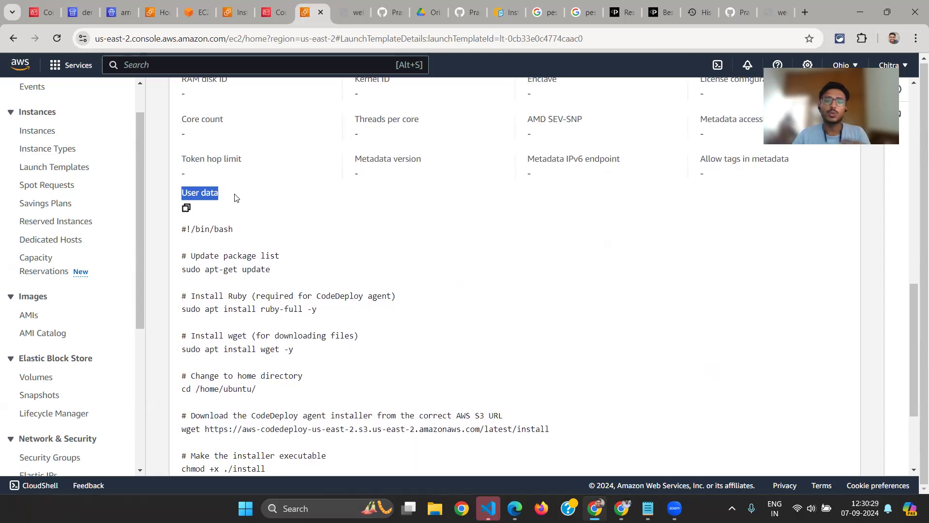
{"action": "scroll", "coordinate": [234, 271], "scroll_direction": "down", "scroll_amount": 2}
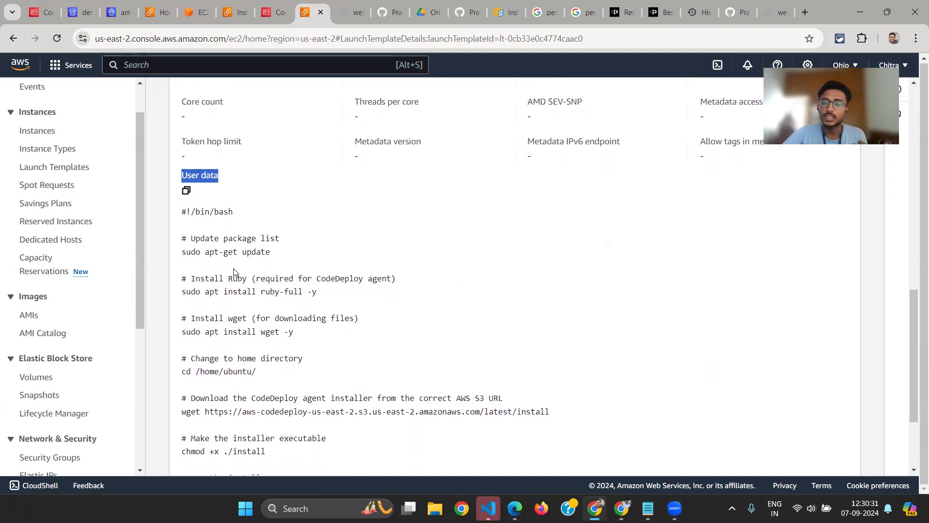
{"action": "scroll", "coordinate": [234, 271], "scroll_direction": "down", "scroll_amount": 1}
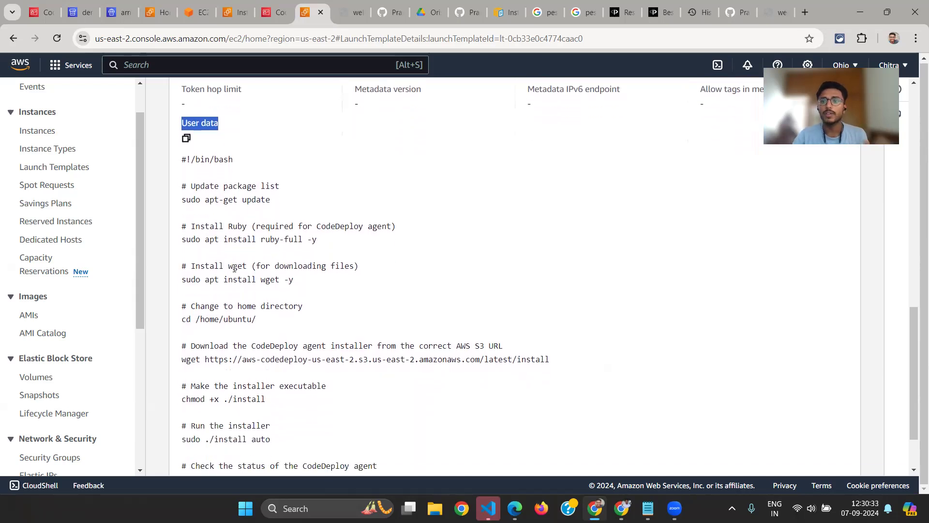
{"action": "scroll", "coordinate": [234, 268], "scroll_direction": "down", "scroll_amount": 2}
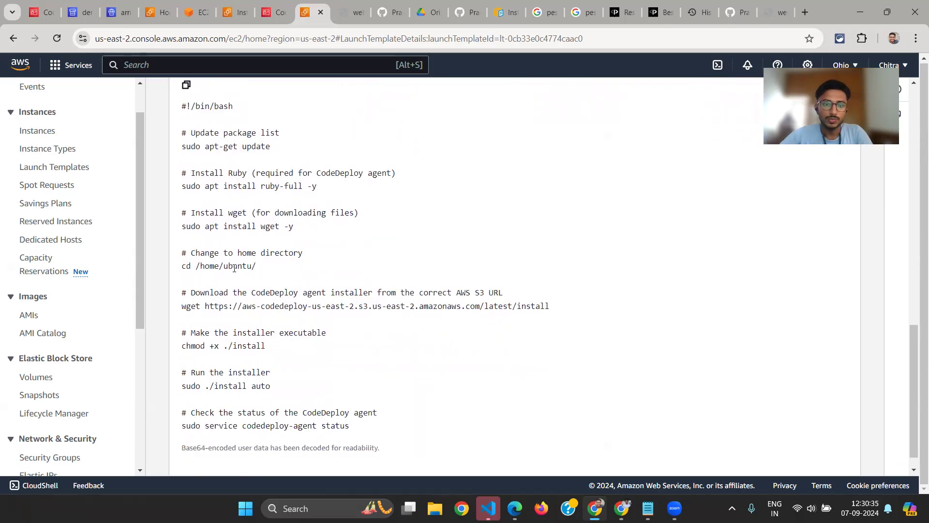
{"action": "scroll", "coordinate": [252, 215], "scroll_direction": "up", "scroll_amount": 1}
{"action": "scroll", "coordinate": [253, 216], "scroll_direction": "down", "scroll_amount": 2}
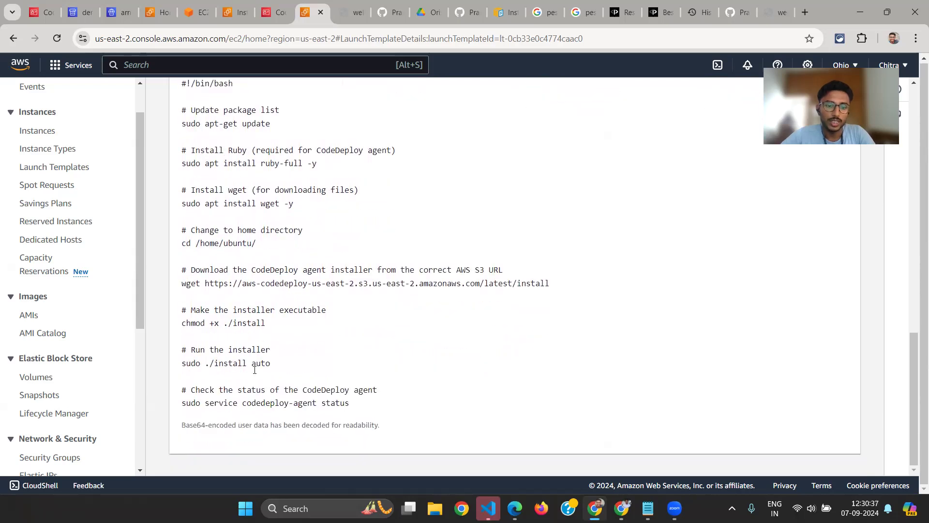
{"action": "left_click_drag", "start_coordinate": [189, 283], "coordinate": [271, 281]}
{"action": "left_click", "coordinate": [281, 280]}
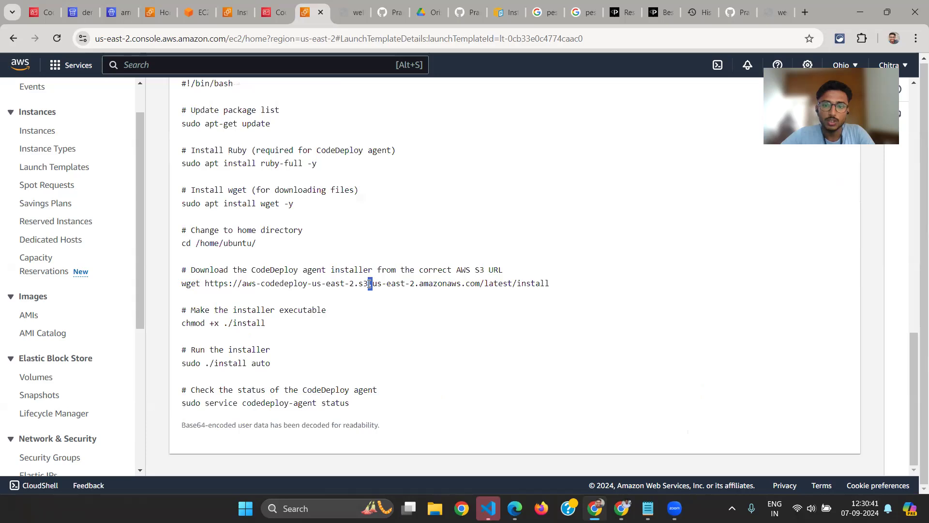
Go back to the IAM instance profile and highlight the EC2RoleToAcccessS3 role name in its ARN
{"action": "scroll", "coordinate": [369, 285], "scroll_direction": "up", "scroll_amount": 10}
{"action": "scroll", "coordinate": [369, 285], "scroll_direction": "up", "scroll_amount": 6}
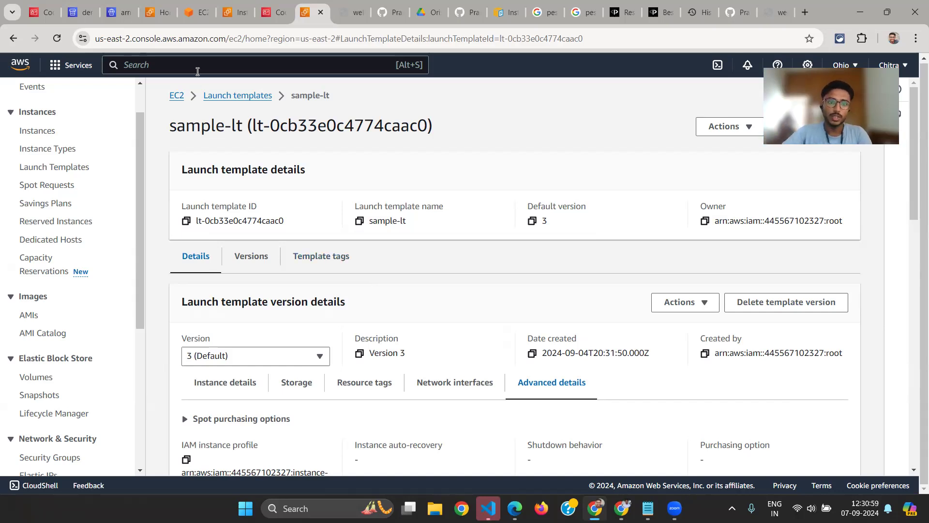
{"action": "scroll", "coordinate": [210, 362], "scroll_direction": "down", "scroll_amount": 2}
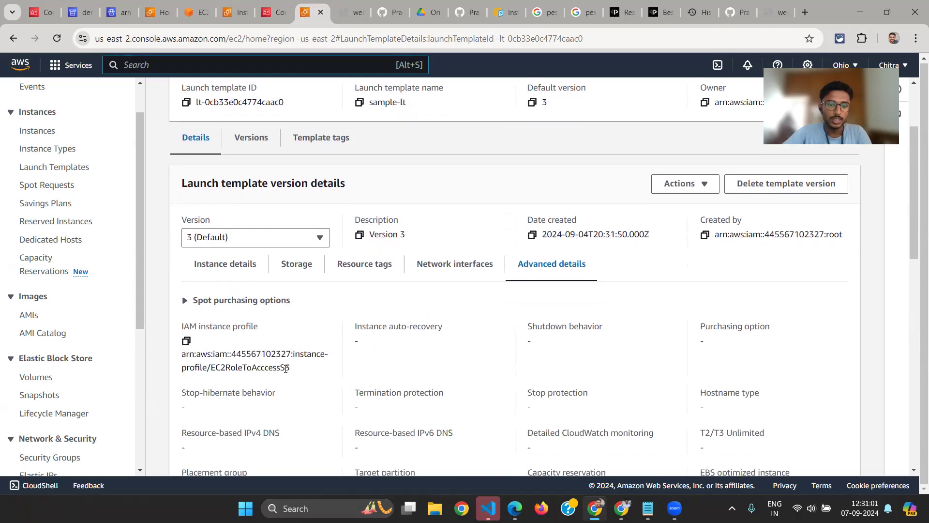
{"action": "left_click_drag", "start_coordinate": [280, 369], "coordinate": [216, 368]}
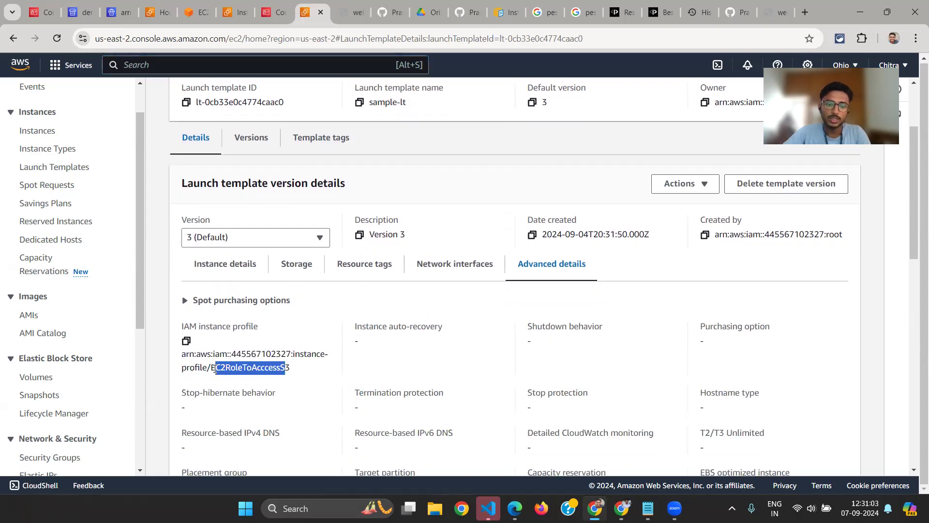
Search the console for roles, open IAM, and show the full Roles list
{"action": "left_click", "coordinate": [254, 62]}
{"action": "type", "text": "roles"}
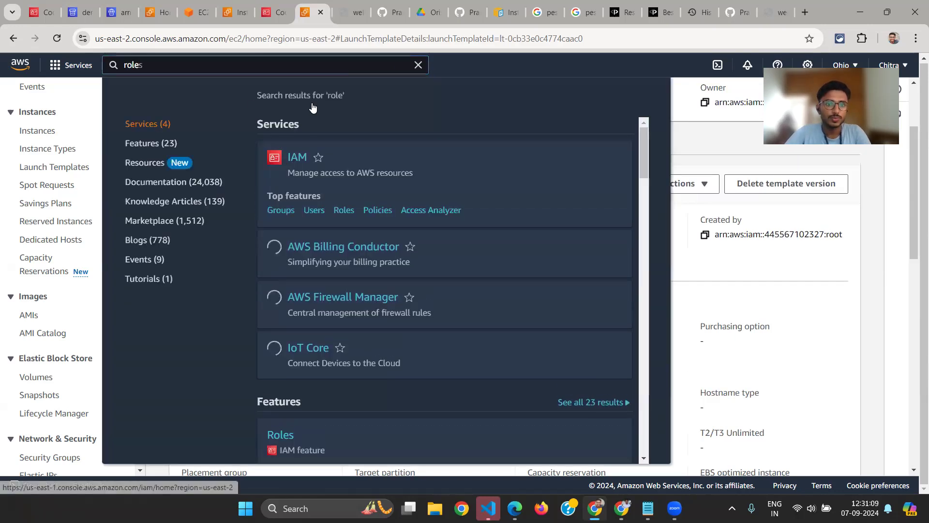
{"action": "left_click", "coordinate": [297, 157], "text": "ctrl"}
{"action": "left_click", "coordinate": [266, 12]}
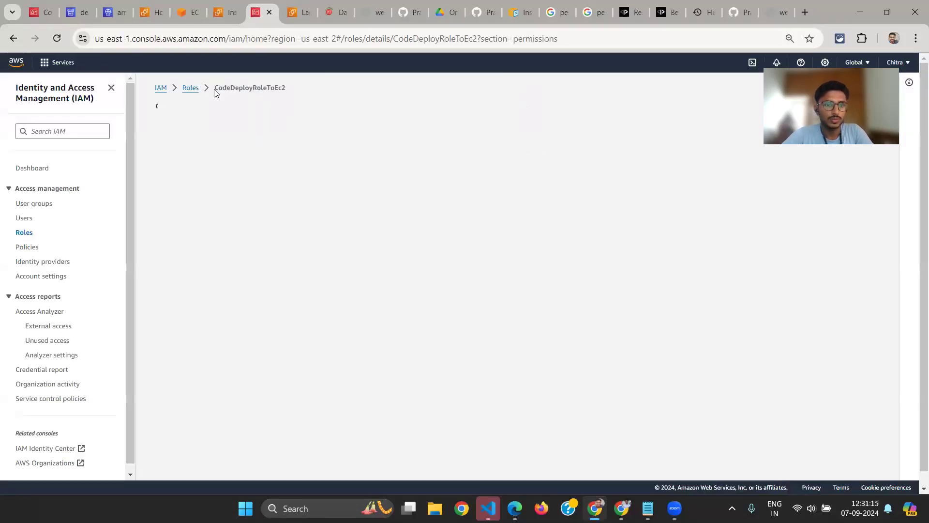
{"action": "left_click", "coordinate": [191, 93]}
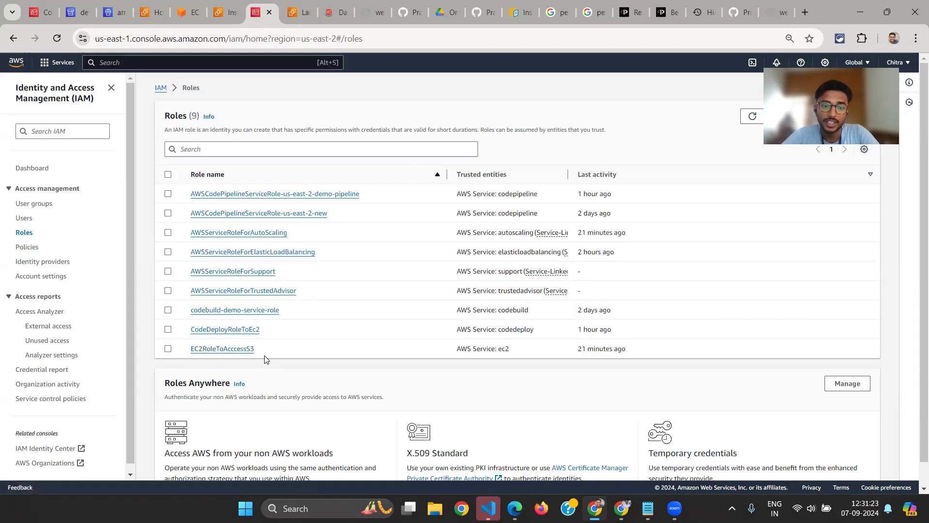
Open the EC2RoleToAcccessS3 role and expand its AmazonS3ReadOnlyAccess policy to view the JSON
{"action": "left_click", "coordinate": [202, 351]}
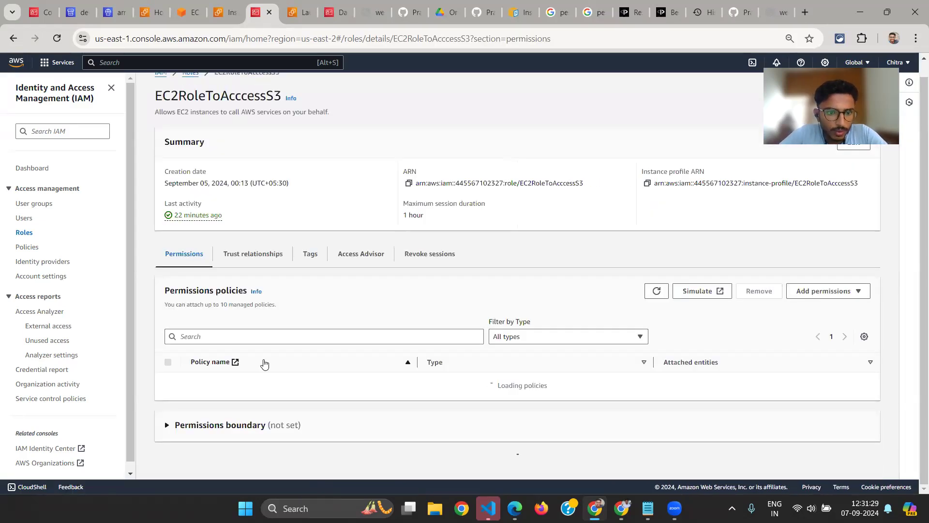
{"action": "scroll", "coordinate": [339, 339], "scroll_direction": "down", "scroll_amount": 1}
{"action": "left_click", "coordinate": [197, 336]}
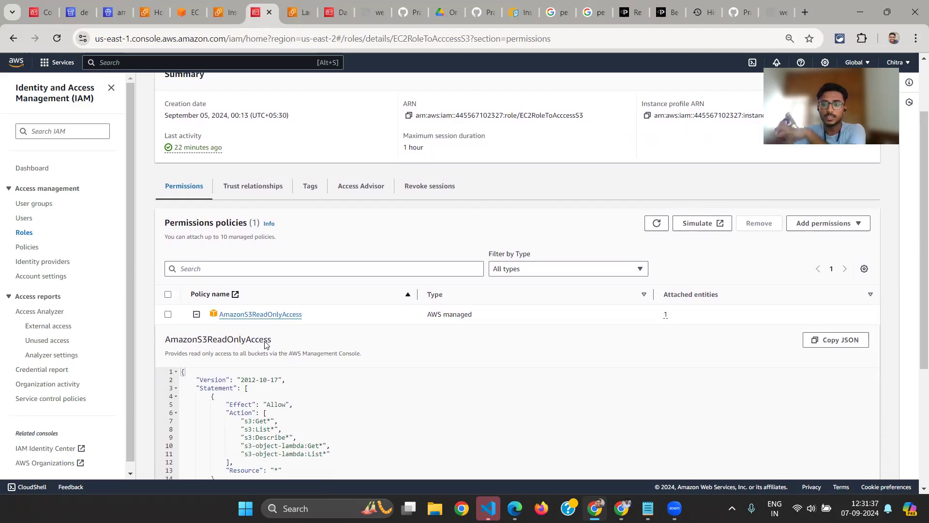
Return to the sample-lt advanced details, dismiss the search results, and highlight the IAM instance profile ARN
{"action": "key", "text": "ctrl+Tab"}
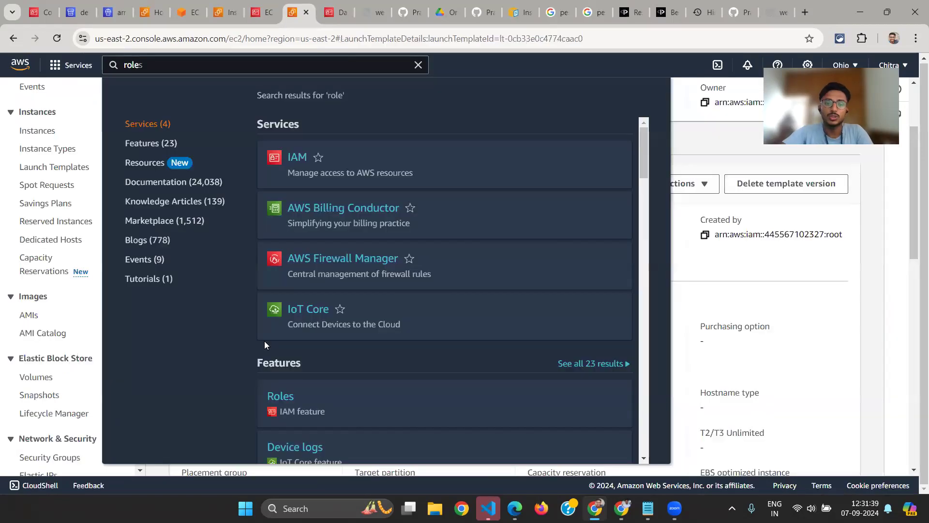
{"action": "left_click", "coordinate": [506, 338]}
{"action": "scroll", "coordinate": [335, 372], "scroll_direction": "down", "scroll_amount": 1}
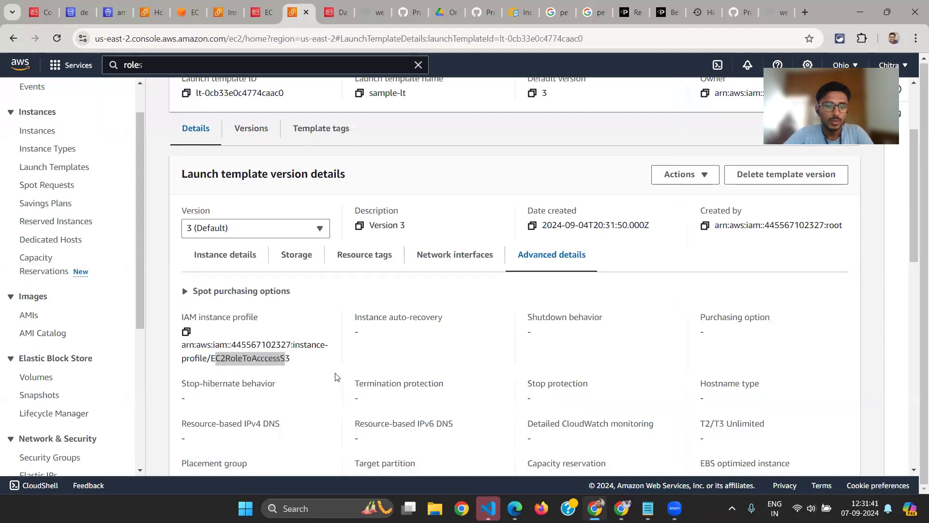
{"action": "left_click_drag", "start_coordinate": [183, 301], "coordinate": [253, 301]}
{"action": "left_click_drag", "start_coordinate": [292, 343], "coordinate": [215, 329]}
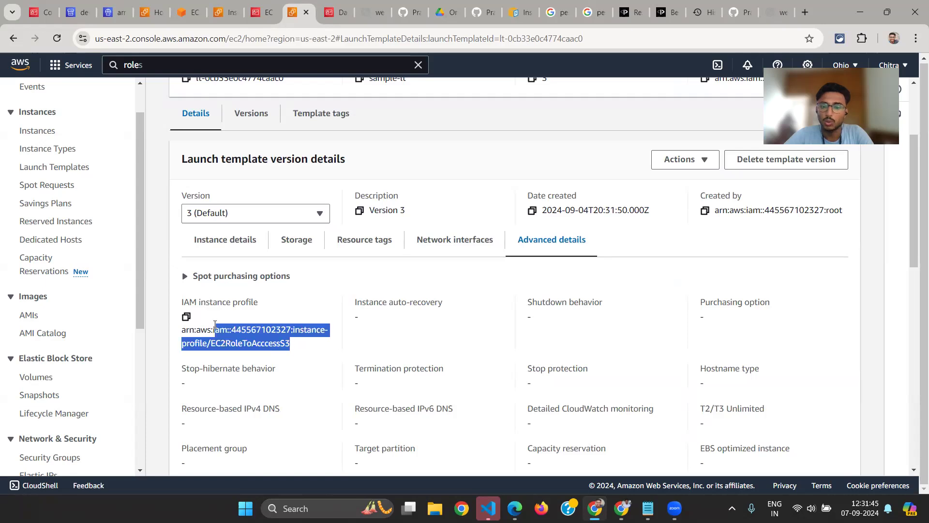
Review the user data script in the sample-lt launch template, from the package update to the CodeDeploy agent status check
{"action": "scroll", "coordinate": [276, 349], "scroll_direction": "down", "scroll_amount": 10}
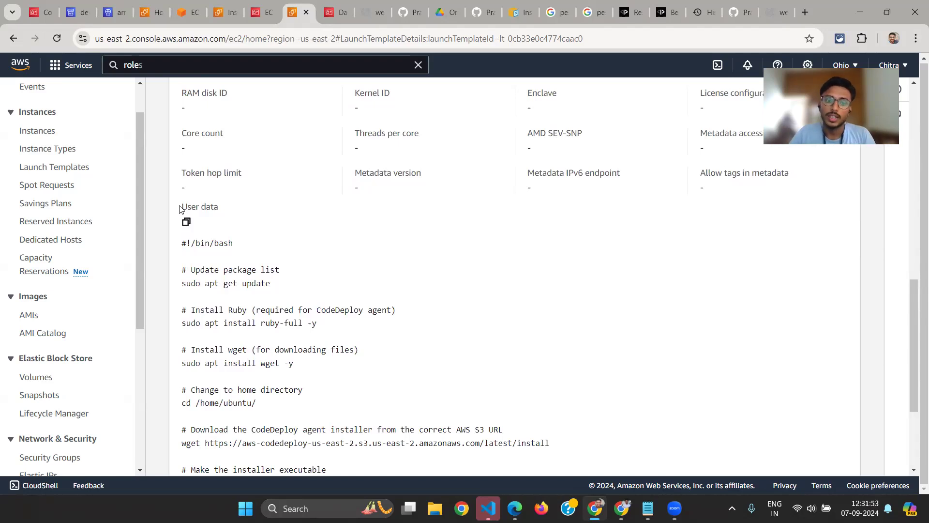
{"action": "scroll", "coordinate": [237, 296], "scroll_direction": "down", "scroll_amount": 1}
{"action": "scroll", "coordinate": [237, 296], "scroll_direction": "down", "scroll_amount": 1}
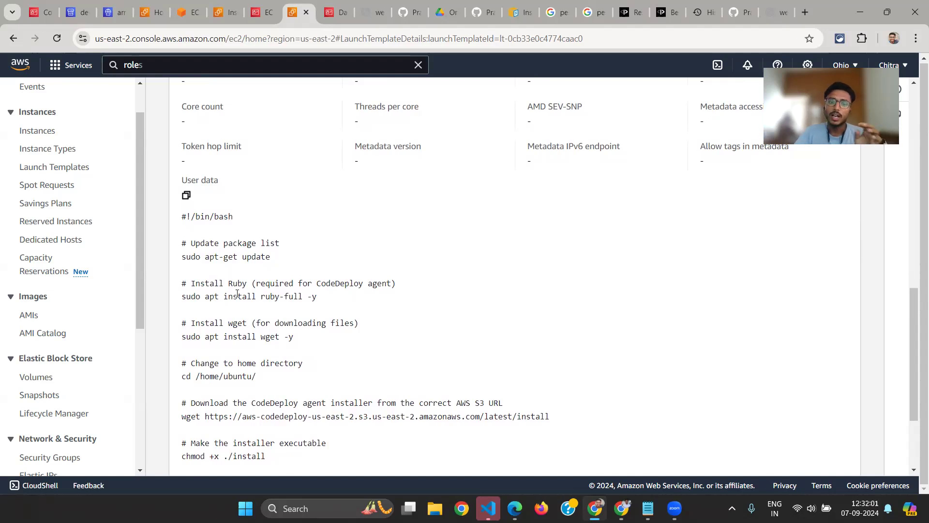
{"action": "scroll", "coordinate": [335, 388], "scroll_direction": "down", "scroll_amount": 2}
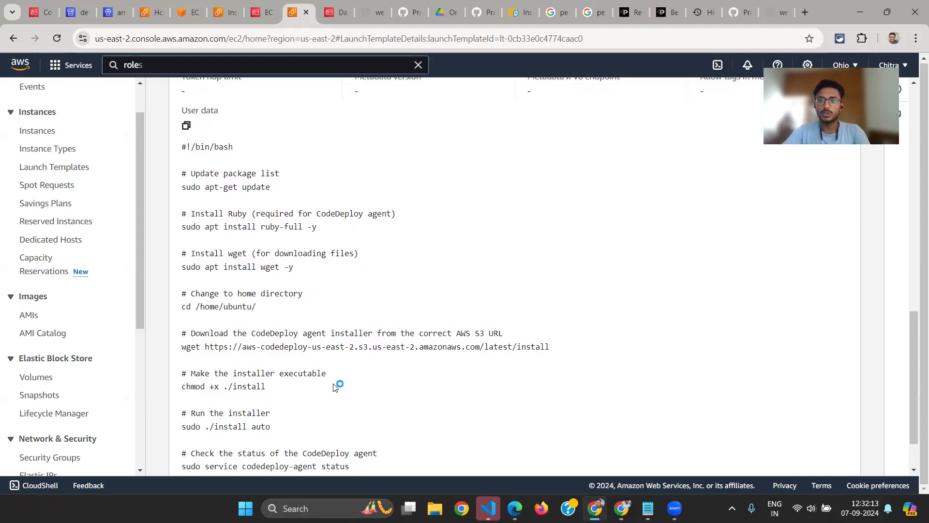
{"action": "scroll", "coordinate": [335, 387], "scroll_direction": "up", "scroll_amount": 15}
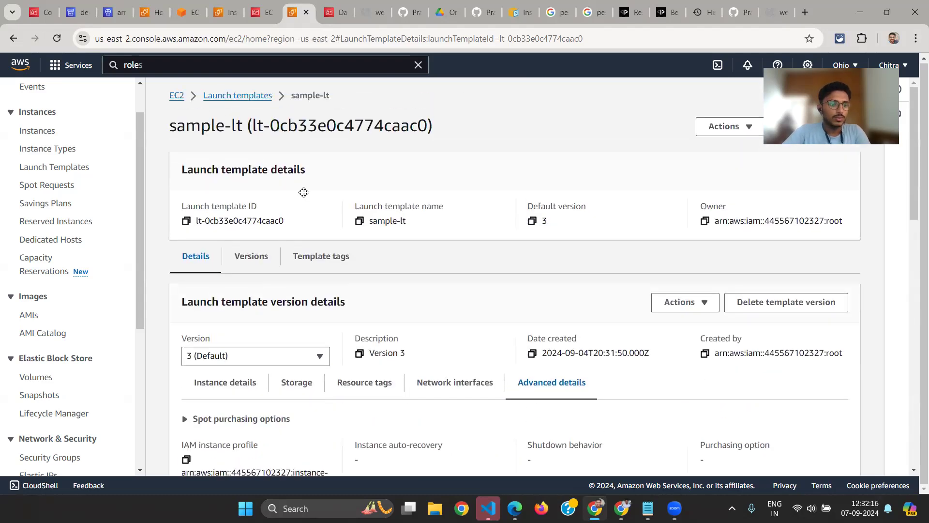
Switch to the architecture diagram to point out the Auto Scaling Group around the EC2 instances, and return to the AWS console
{"action": "scroll", "coordinate": [72, 323], "scroll_direction": "down", "scroll_amount": 5}
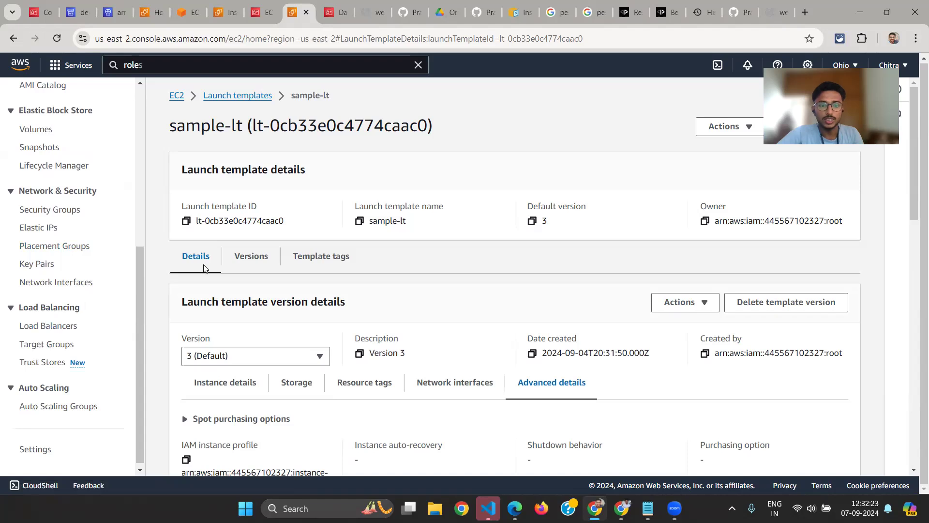
{"action": "key", "text": "alt+Tab"}
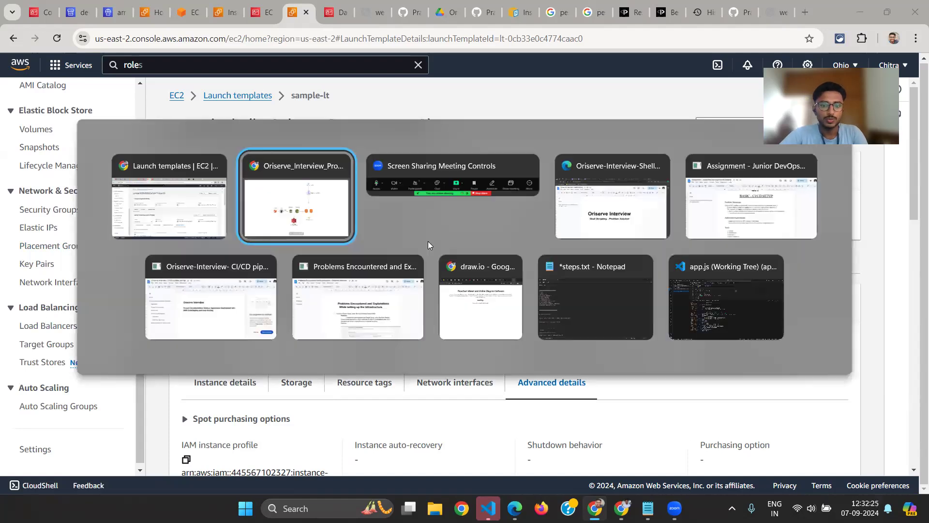
{"action": "left_click", "coordinate": [342, 210]}
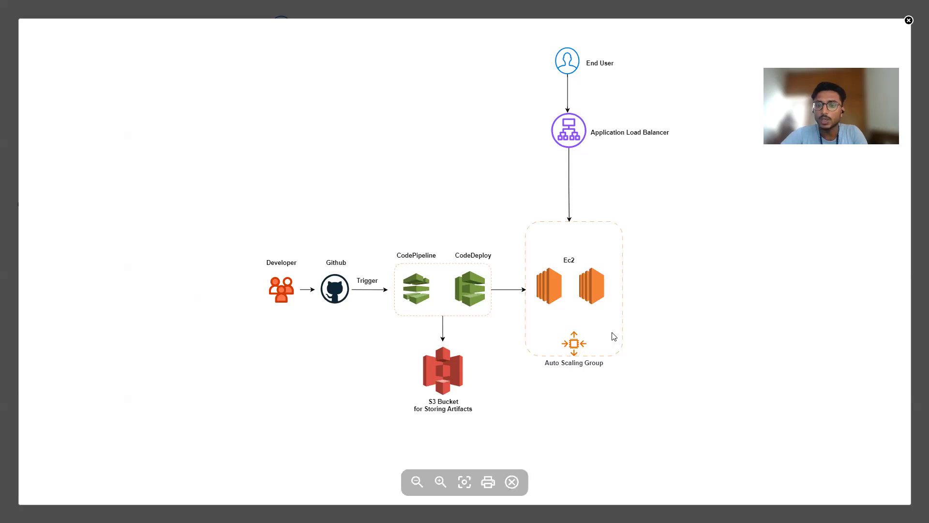
{"action": "key", "text": "alt+Tab"}
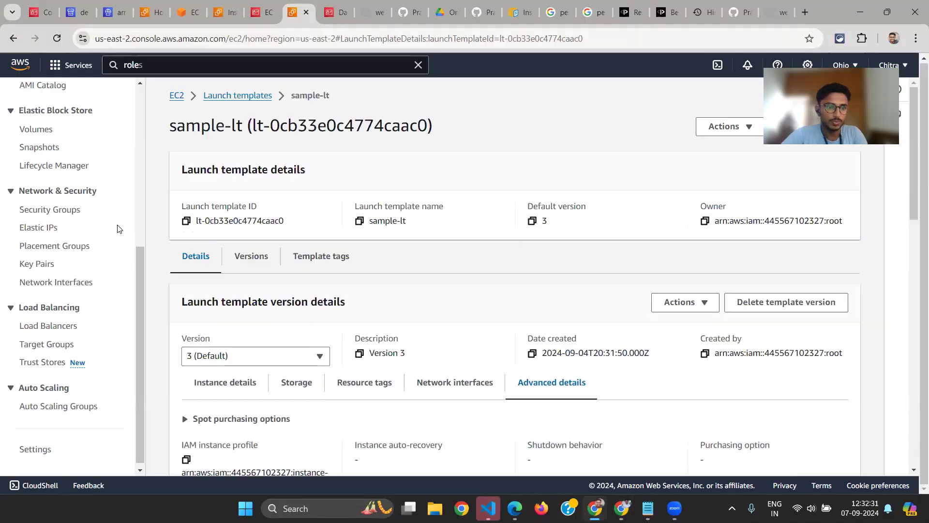
Open the Auto Scaling groups list and bring up the full details page of oriserve-demo-asg
{"action": "scroll", "coordinate": [56, 314], "scroll_direction": "up", "scroll_amount": 1}
{"action": "scroll", "coordinate": [56, 314], "scroll_direction": "down", "scroll_amount": 1}
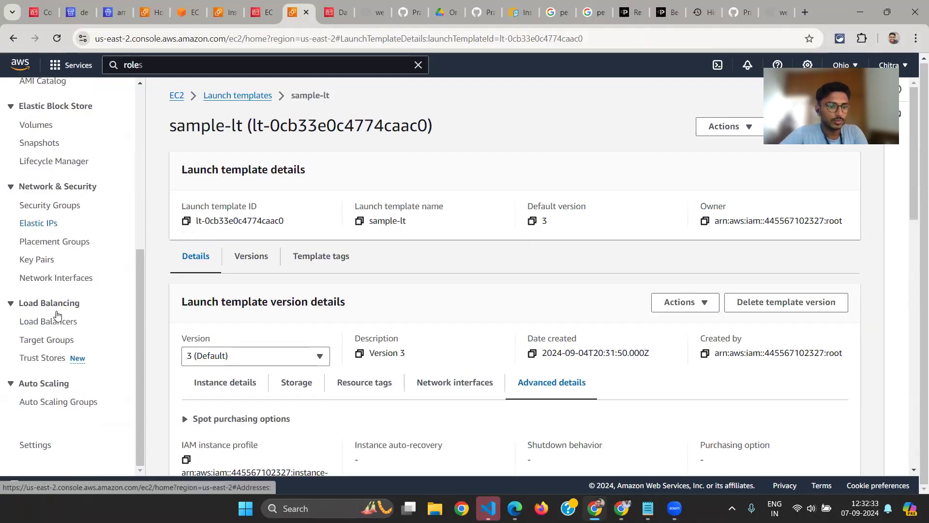
{"action": "left_click", "coordinate": [48, 406]}
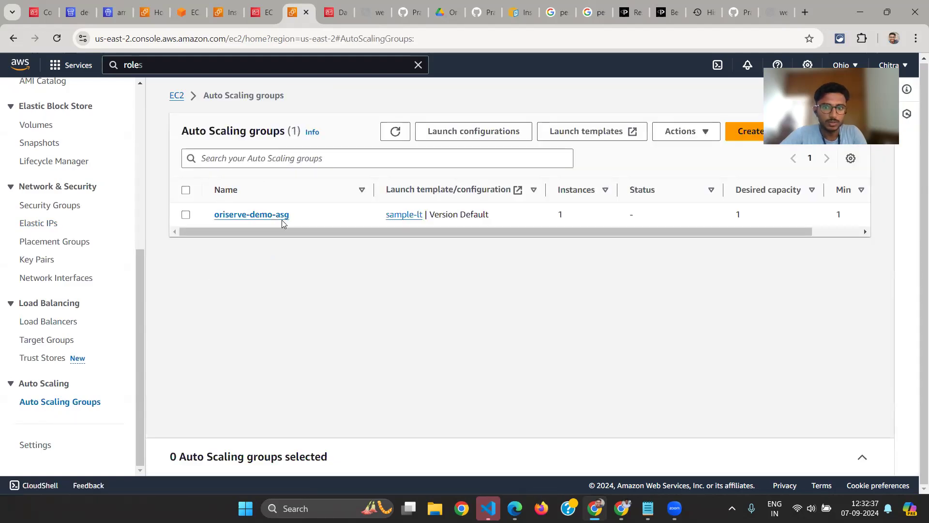
{"action": "left_click", "coordinate": [287, 220]}
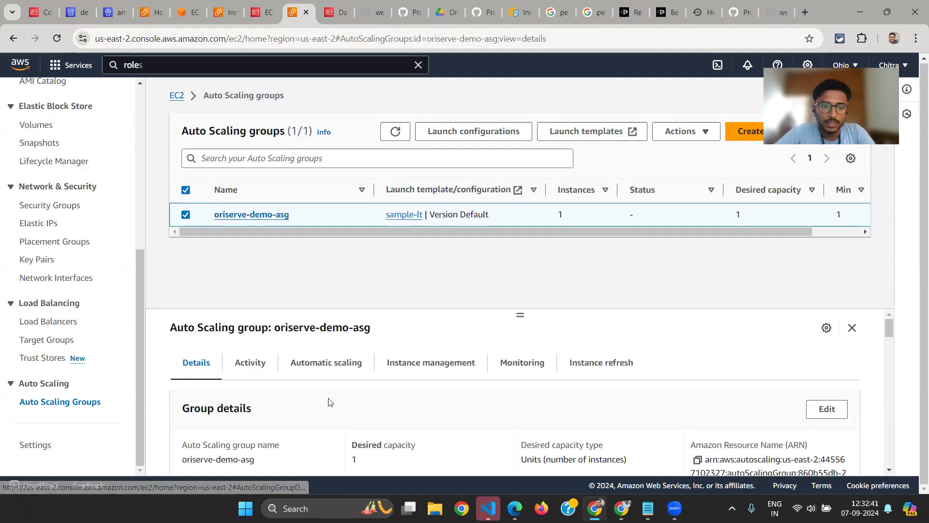
{"action": "left_click", "coordinate": [230, 214]}
Review the group details and the launch template section of oriserve-demo-asg
{"action": "scroll", "coordinate": [400, 290], "scroll_direction": "down", "scroll_amount": 2}
{"action": "scroll", "coordinate": [311, 187], "scroll_direction": "up", "scroll_amount": 1}
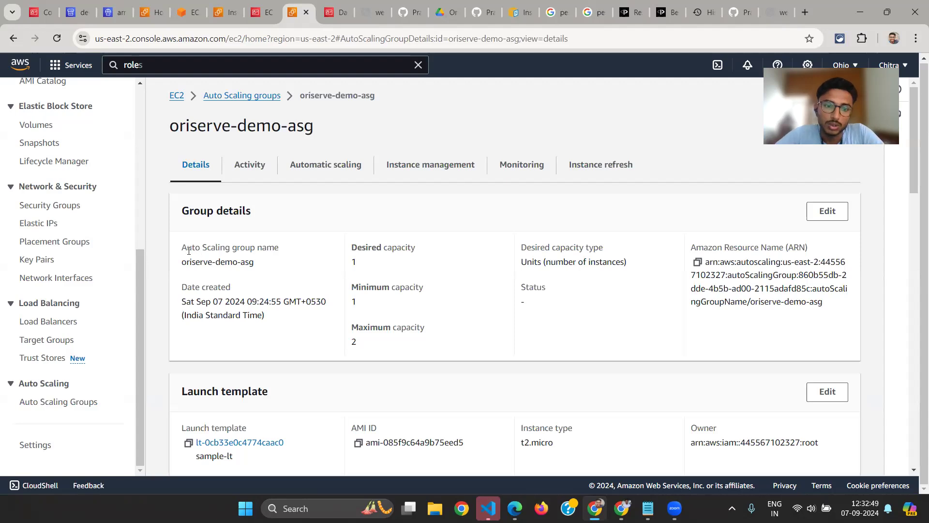
{"action": "scroll", "coordinate": [184, 251], "scroll_direction": "down", "scroll_amount": 1}
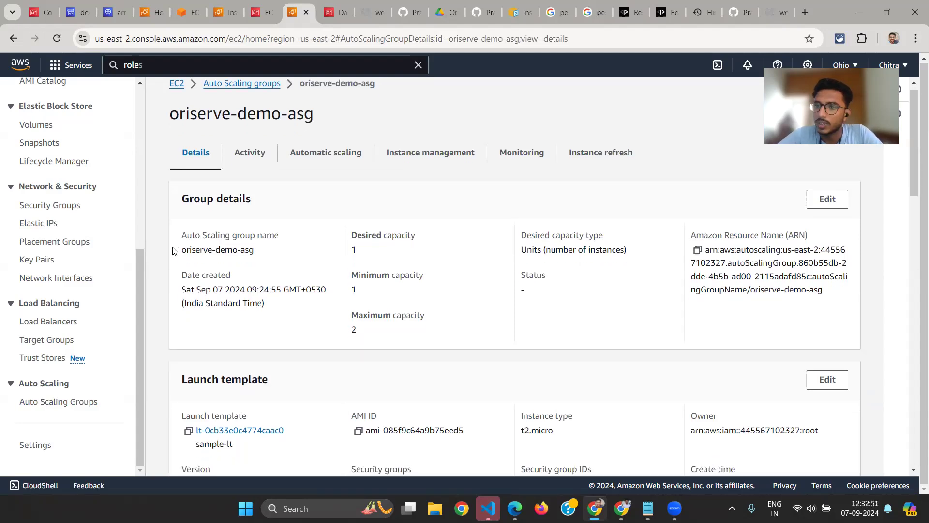
{"action": "scroll", "coordinate": [179, 261], "scroll_direction": "down", "scroll_amount": 3}
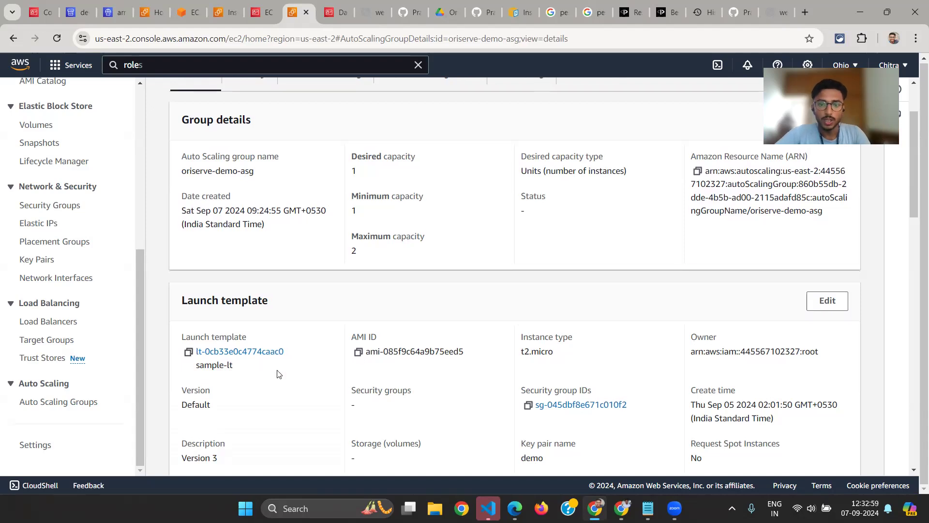
{"action": "scroll", "coordinate": [277, 374], "scroll_direction": "down", "scroll_amount": 1}
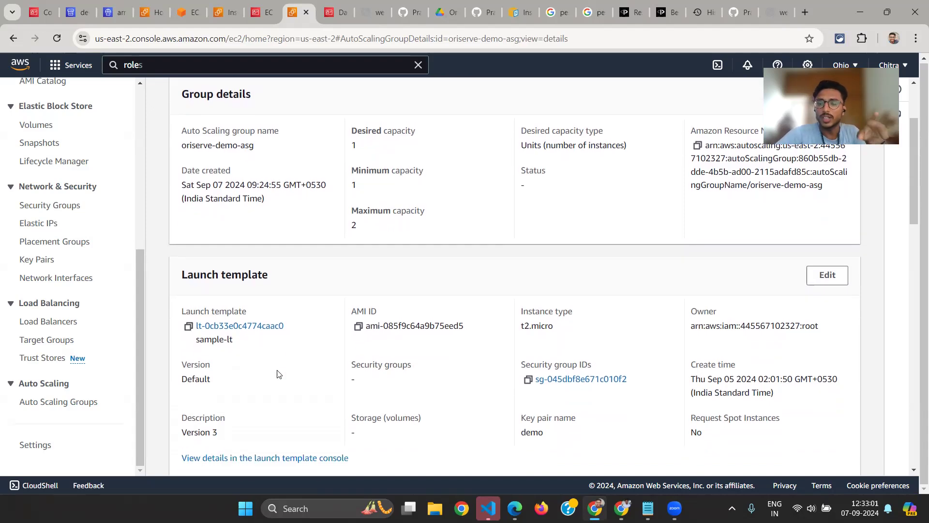
{"action": "scroll", "coordinate": [278, 373], "scroll_direction": "down", "scroll_amount": 4}
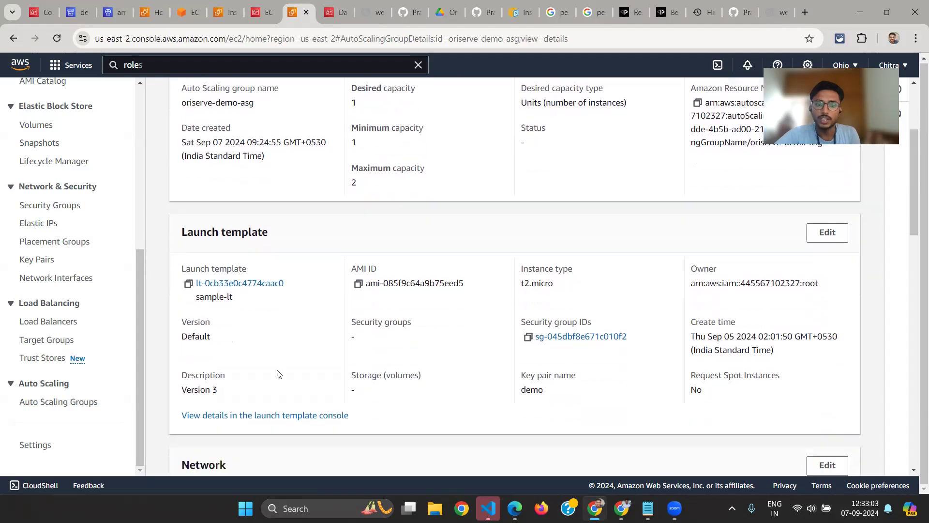
{"action": "scroll", "coordinate": [278, 370], "scroll_direction": "up", "scroll_amount": 6}
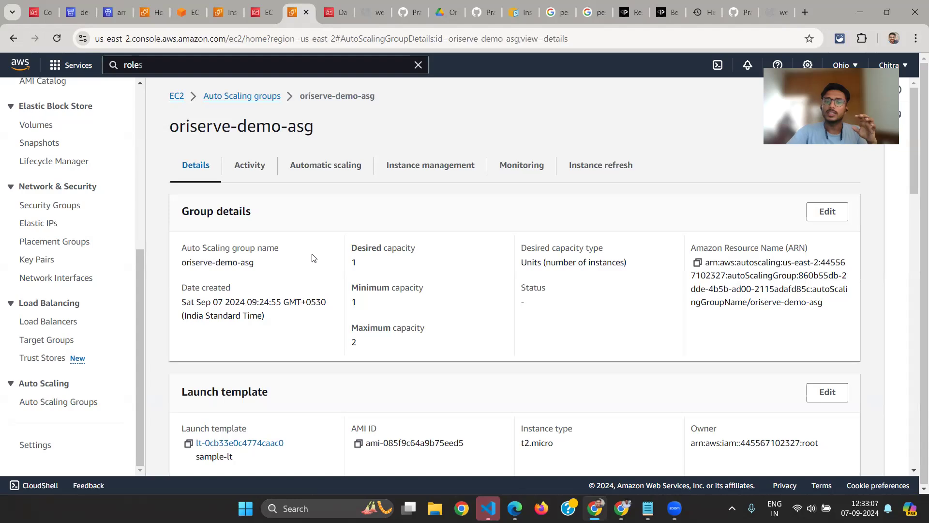
Highlight the desired, minimum and maximum capacity settings in the group details of oriserve-demo-asg
{"action": "left_click_drag", "start_coordinate": [351, 247], "coordinate": [416, 249]}
{"action": "left_click_drag", "start_coordinate": [352, 287], "coordinate": [403, 289]}
{"action": "left_click", "coordinate": [382, 331]}
{"action": "double_click", "coordinate": [382, 332]}
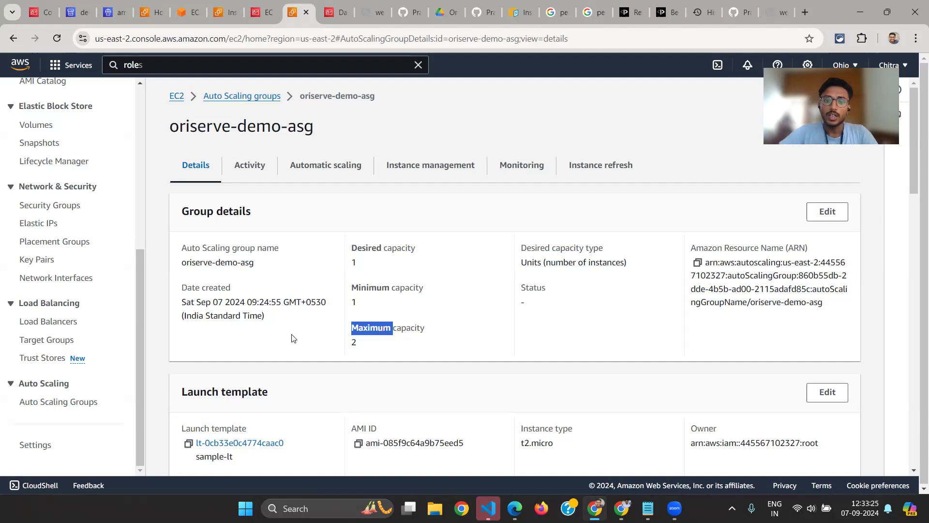
{"action": "left_click", "coordinate": [353, 330]}
{"action": "left_click_drag", "start_coordinate": [353, 330], "coordinate": [359, 348]}
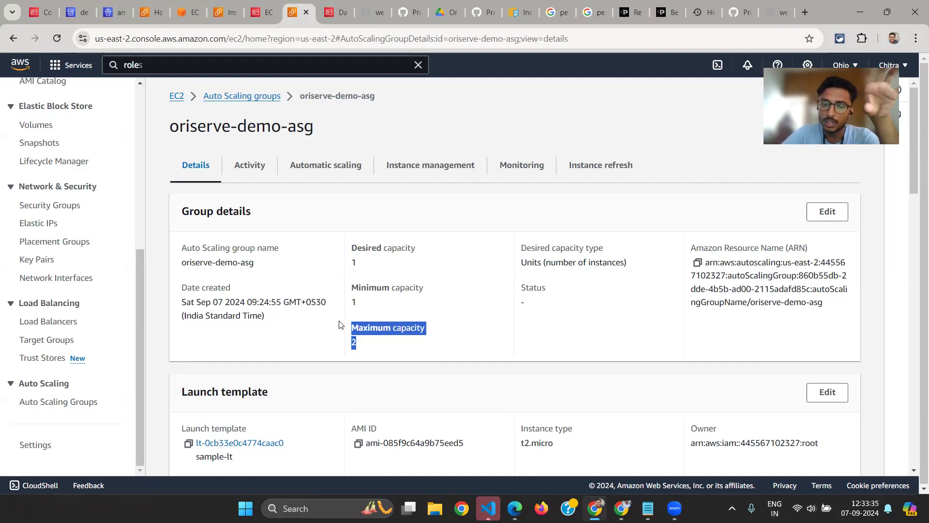
{"action": "left_click_drag", "start_coordinate": [370, 307], "coordinate": [348, 289]}
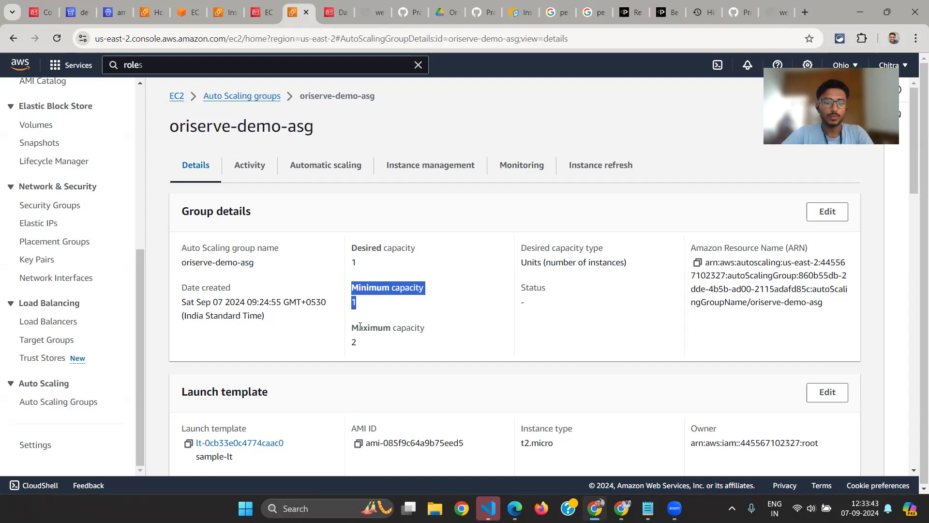
Go to the Network section of the Auto Scaling group and highlight its availability zones
{"action": "scroll", "coordinate": [360, 326], "scroll_direction": "down", "scroll_amount": 4}
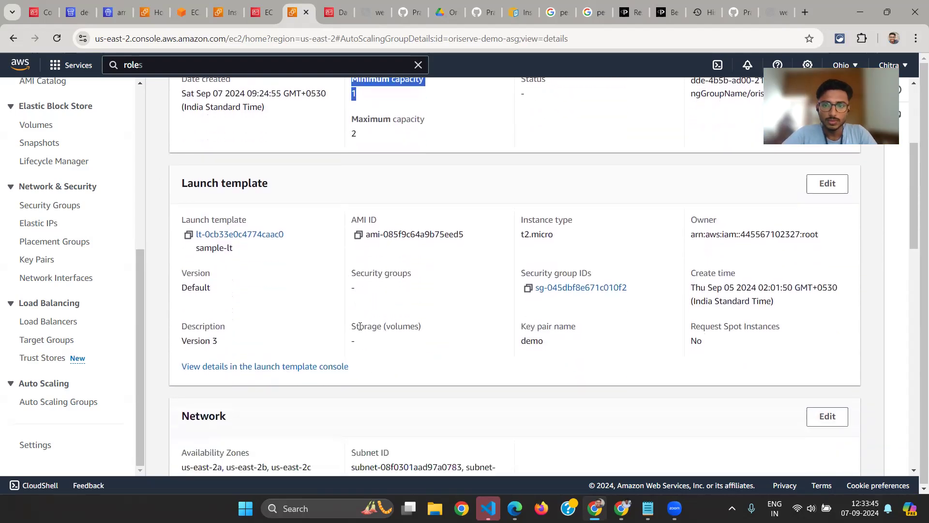
{"action": "scroll", "coordinate": [484, 276], "scroll_direction": "down", "scroll_amount": 3}
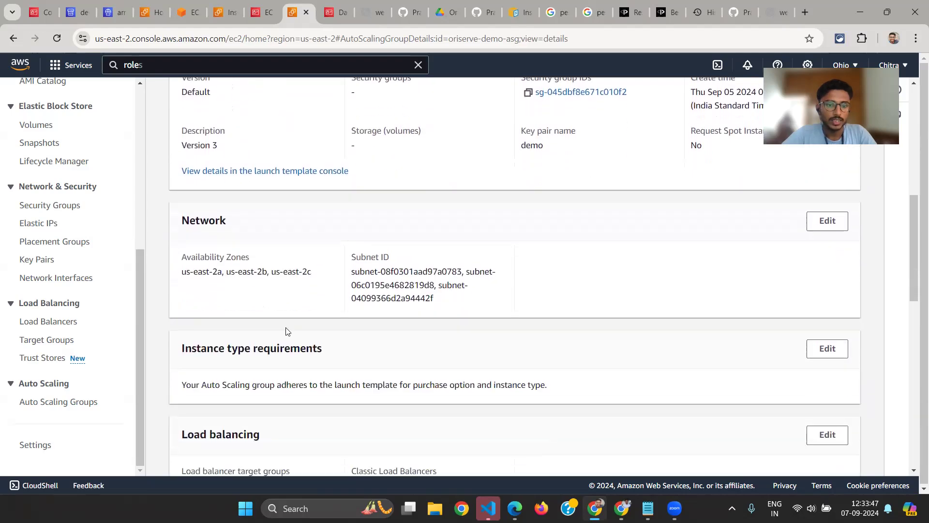
{"action": "left_click_drag", "start_coordinate": [180, 256], "coordinate": [211, 272]}
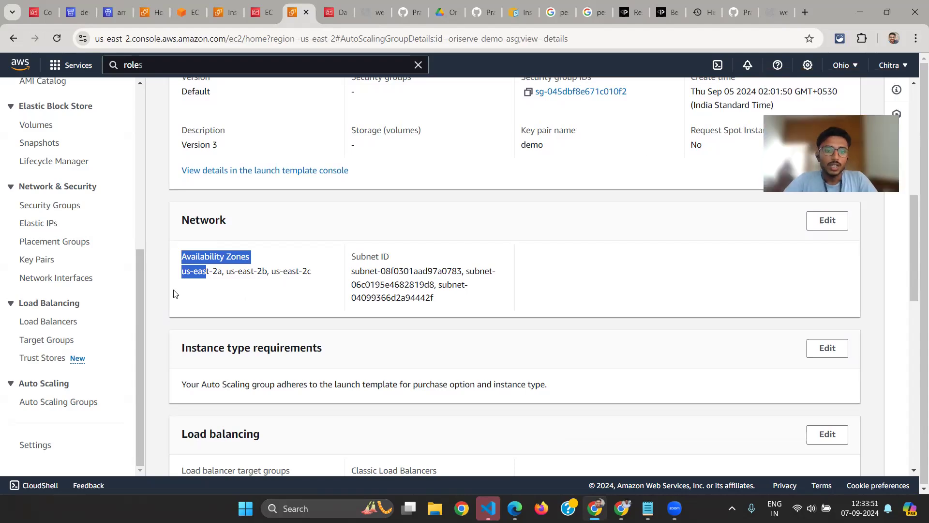
{"action": "left_click", "coordinate": [197, 272]}
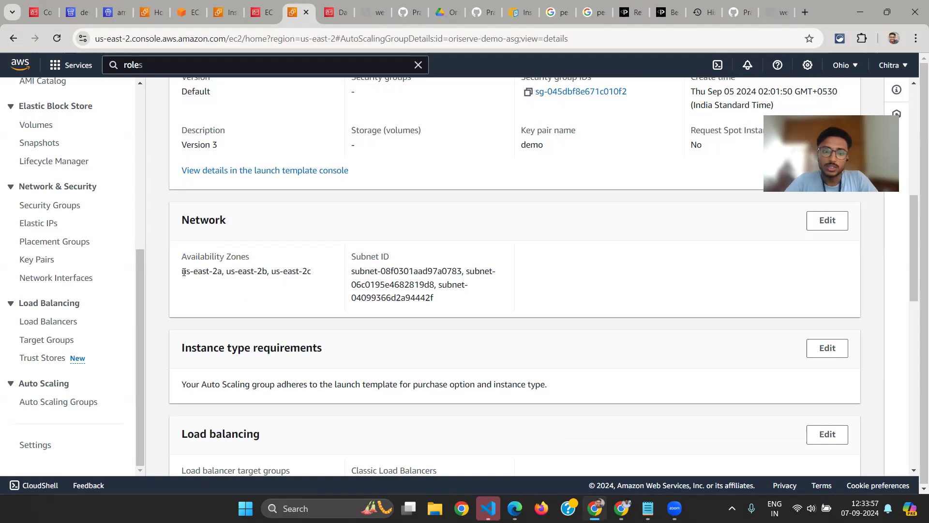
{"action": "left_click_drag", "start_coordinate": [182, 272], "coordinate": [231, 272]}
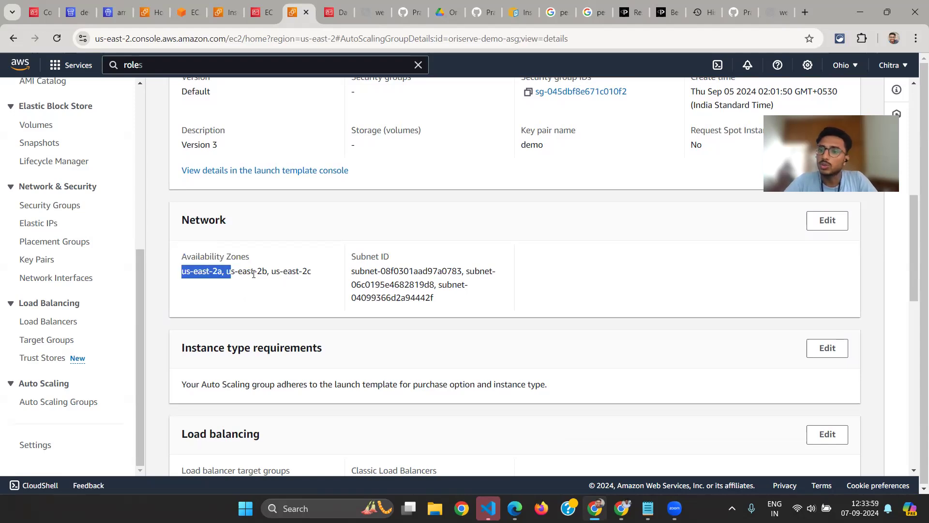
{"action": "left_click", "coordinate": [254, 274]}
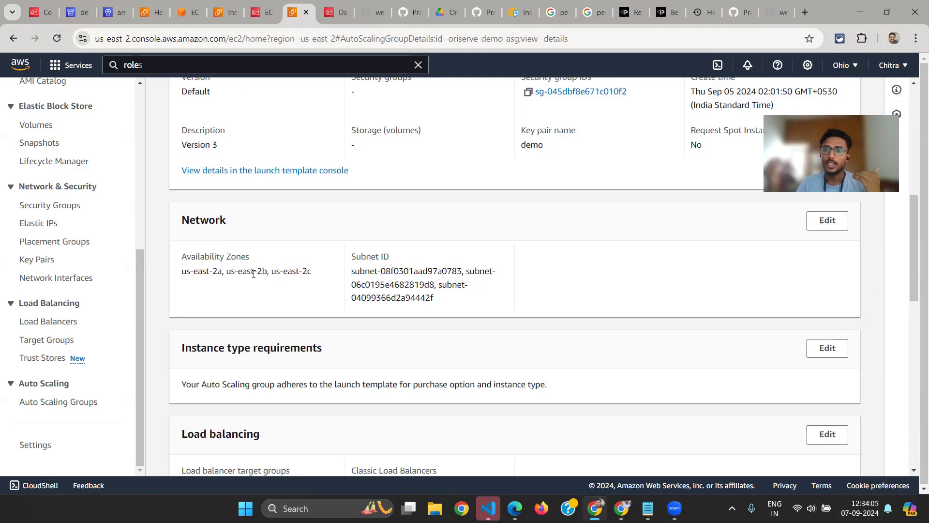
Examine the Load balancing section of the Auto Scaling group and its attached Web-App-TG target group
{"action": "scroll", "coordinate": [253, 274], "scroll_direction": "down", "scroll_amount": 2}
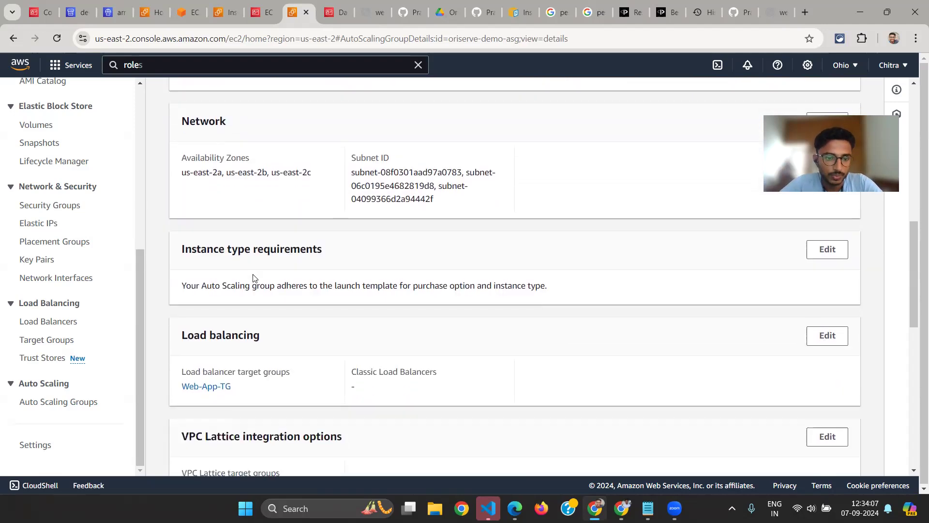
{"action": "scroll", "coordinate": [224, 278], "scroll_direction": "down", "scroll_amount": 1}
{"action": "scroll", "coordinate": [225, 282], "scroll_direction": "down", "scroll_amount": 1}
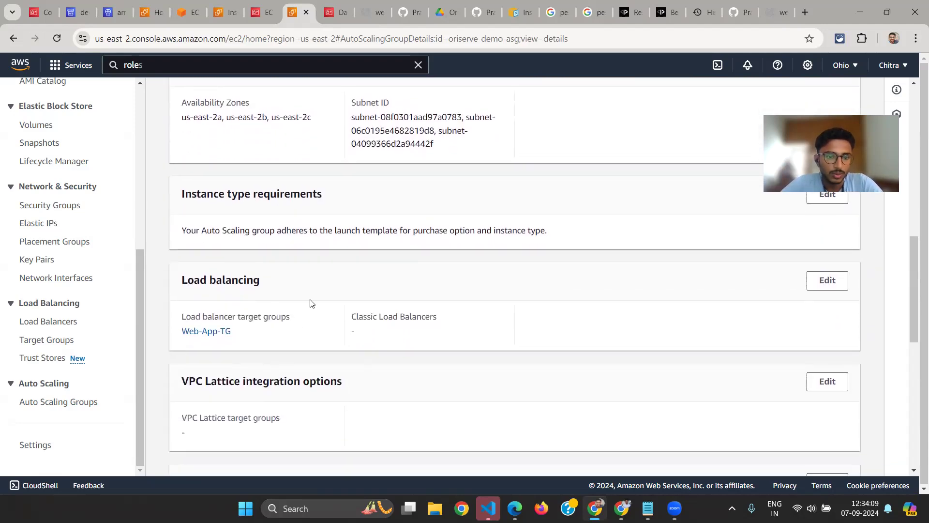
{"action": "scroll", "coordinate": [309, 304], "scroll_direction": "down", "scroll_amount": 1}
{"action": "scroll", "coordinate": [402, 208], "scroll_direction": "up", "scroll_amount": 1}
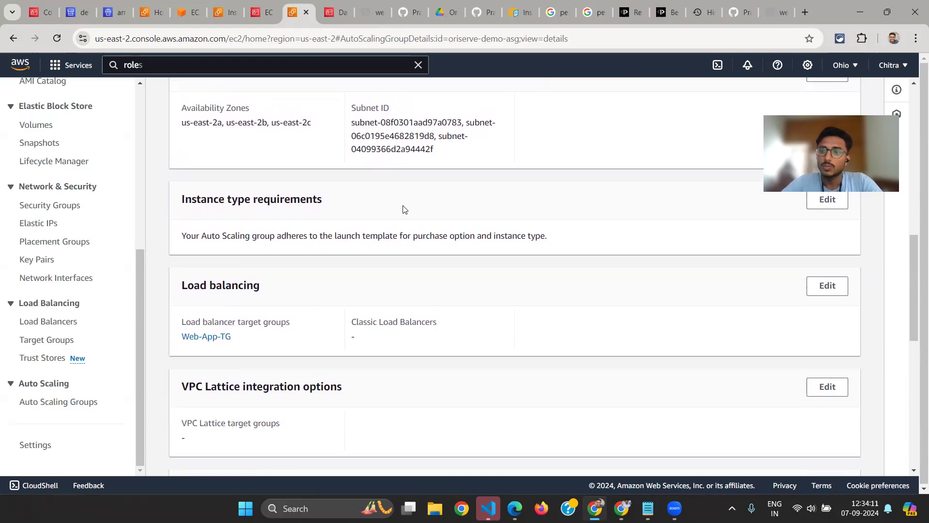
{"action": "scroll", "coordinate": [428, 316], "scroll_direction": "up", "scroll_amount": 2}
{"action": "scroll", "coordinate": [427, 315], "scroll_direction": "down", "scroll_amount": 3}
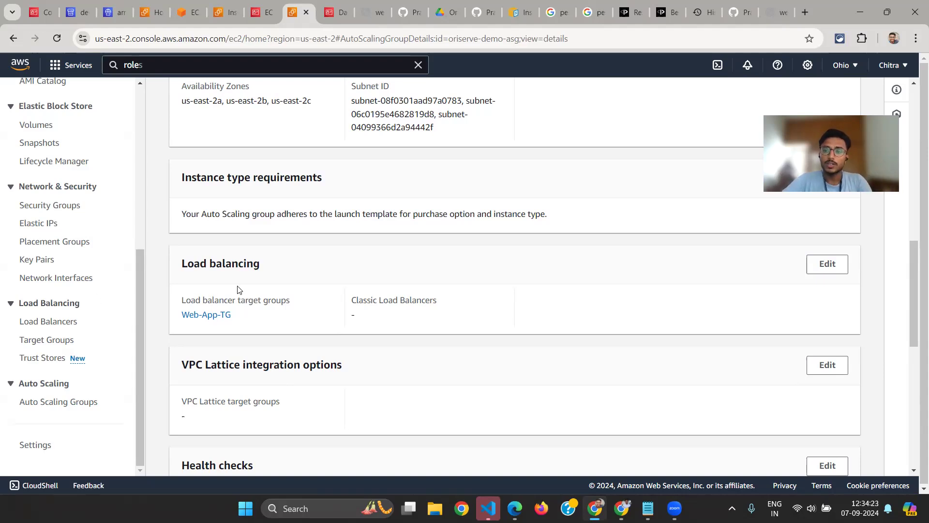
Bring up the architecture diagram to relate the Application Load Balancer to the Auto Scaling Group, and return to the group's details
{"action": "key", "text": "alt+Tab"}
{"action": "key", "text": "alt+Tab"}
{"action": "key", "text": "alt+Tab"}
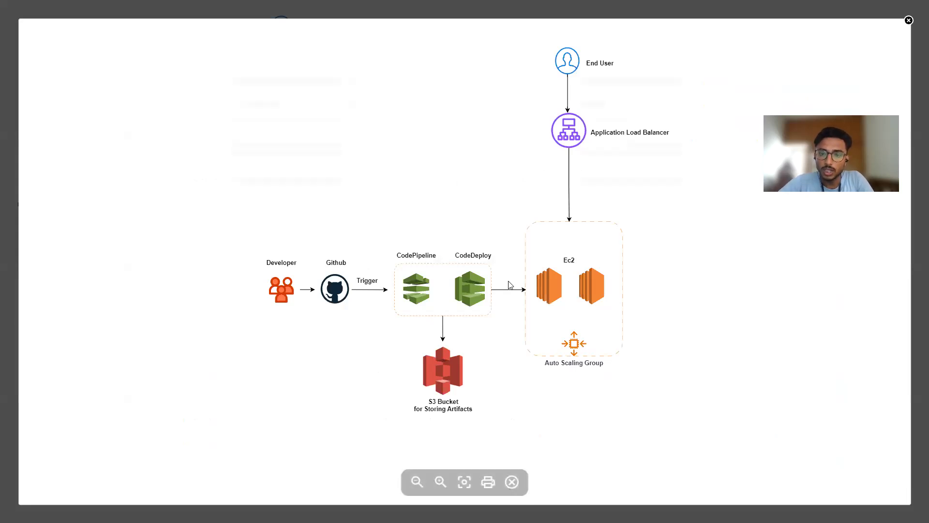
{"action": "key", "text": "alt+Tab"}
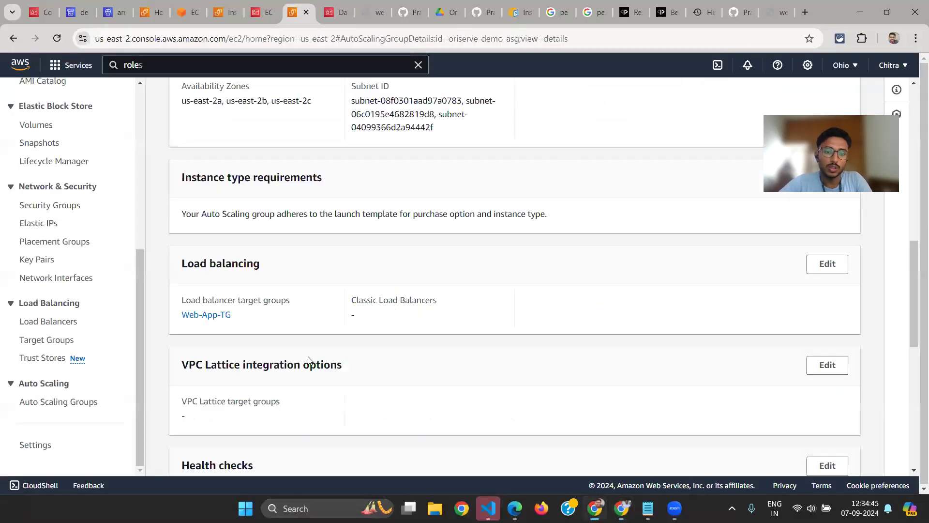
Go to the Health checks section of the Auto Scaling group and highlight its heading and the EC2 and EBS check types
{"action": "scroll", "coordinate": [308, 361], "scroll_direction": "down", "scroll_amount": 1}
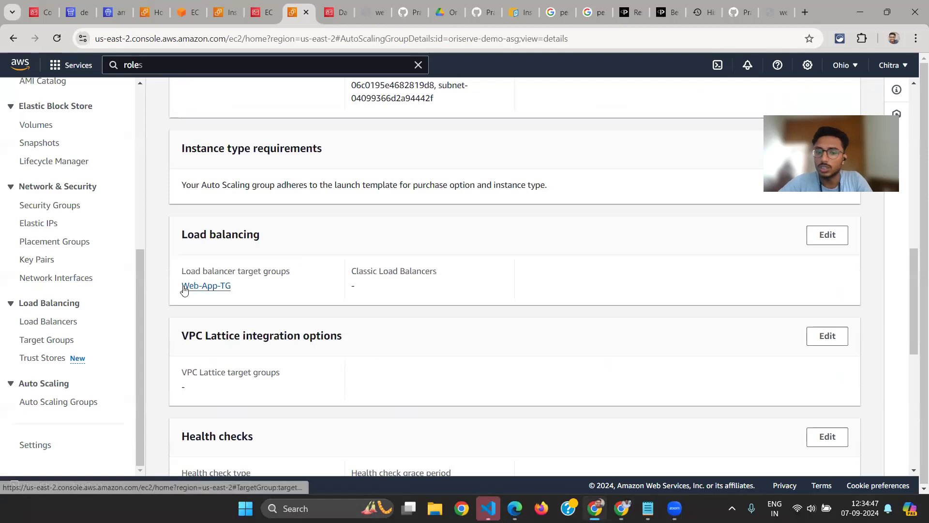
{"action": "scroll", "coordinate": [183, 290], "scroll_direction": "down", "scroll_amount": 4}
{"action": "left_click_drag", "start_coordinate": [184, 229], "coordinate": [264, 228]}
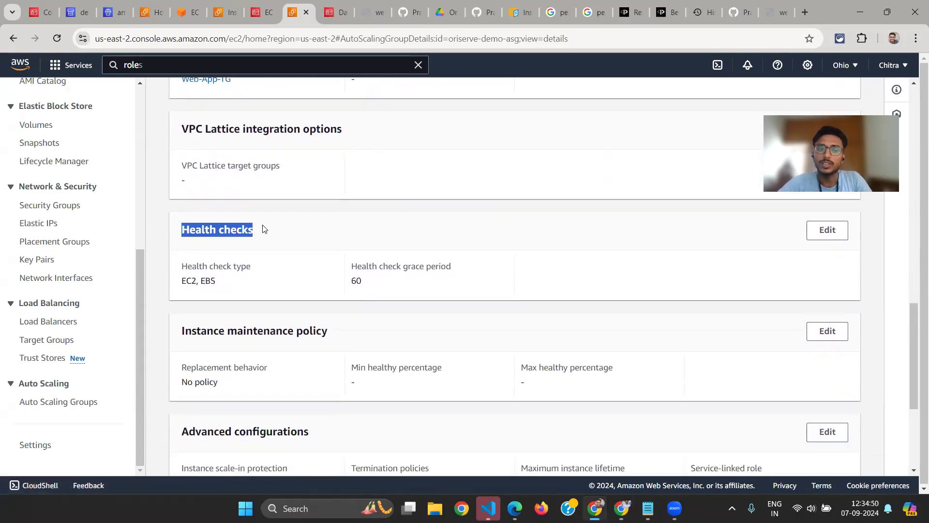
{"action": "double_click", "coordinate": [186, 279]}
{"action": "double_click", "coordinate": [209, 279]}
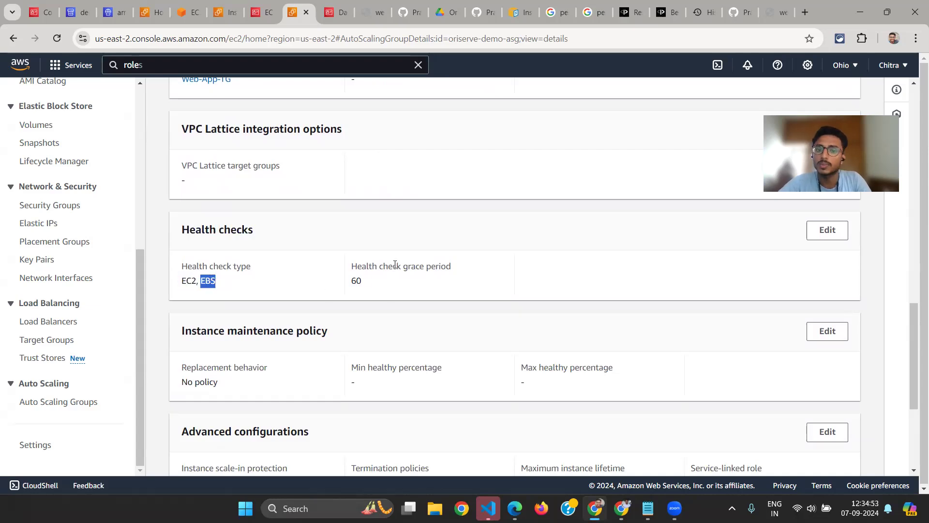
Look over the Auto Scaling group's health check grace period, instance maintenance policy and advanced configurations
{"action": "left_click", "coordinate": [358, 280]}
{"action": "scroll", "coordinate": [345, 288], "scroll_direction": "down", "scroll_amount": 2}
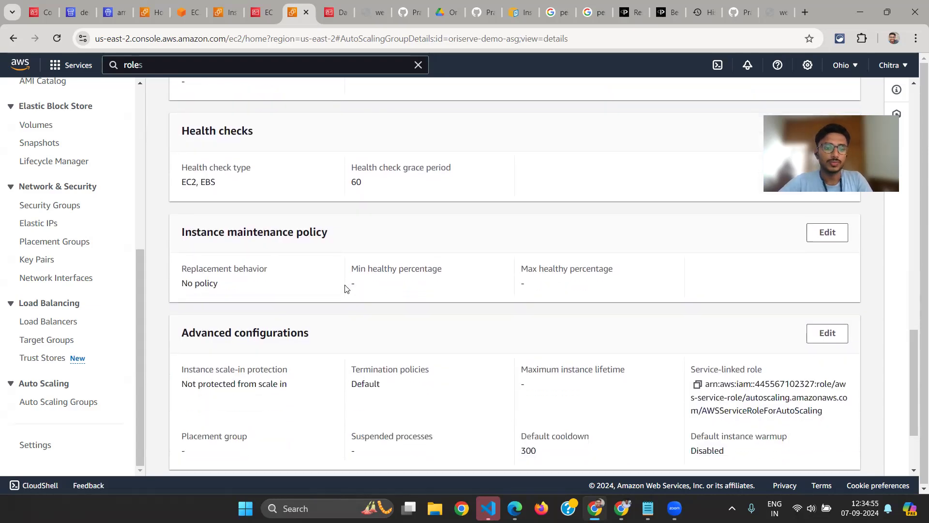
{"action": "scroll", "coordinate": [345, 289], "scroll_direction": "down", "scroll_amount": 2}
Go to the Auto Scaling group's activity history and highlight the cause text of the EC2 instance launch
{"action": "scroll", "coordinate": [346, 288], "scroll_direction": "up", "scroll_amount": 12}
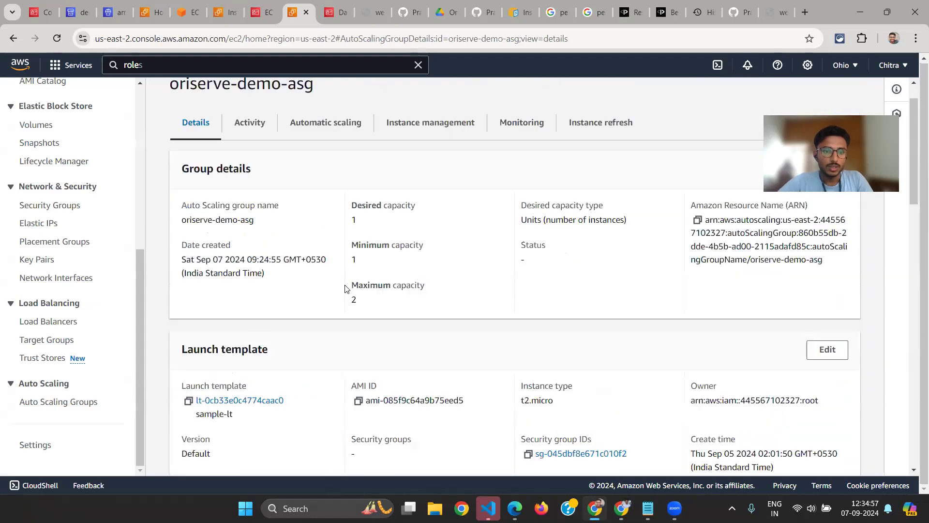
{"action": "scroll", "coordinate": [346, 288], "scroll_direction": "up", "scroll_amount": 1}
{"action": "left_click", "coordinate": [263, 167]}
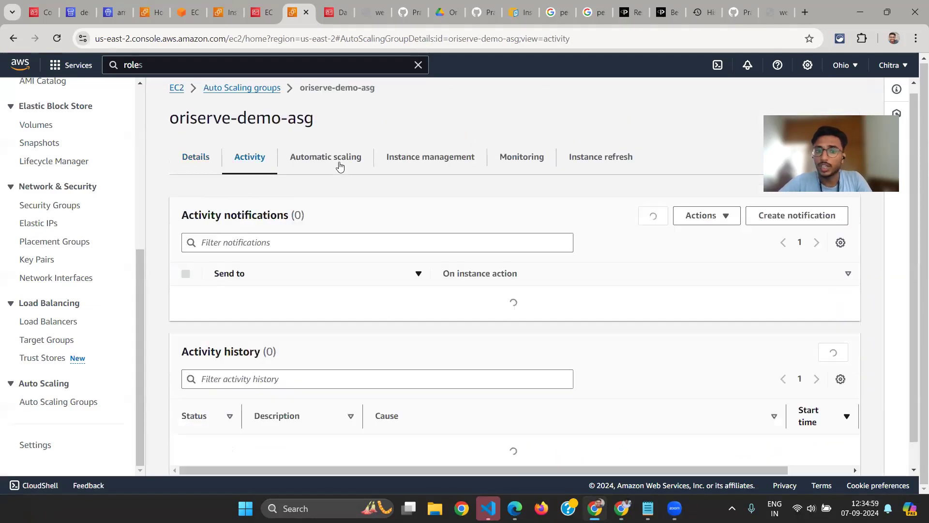
{"action": "scroll", "coordinate": [236, 284], "scroll_direction": "down", "scroll_amount": 1}
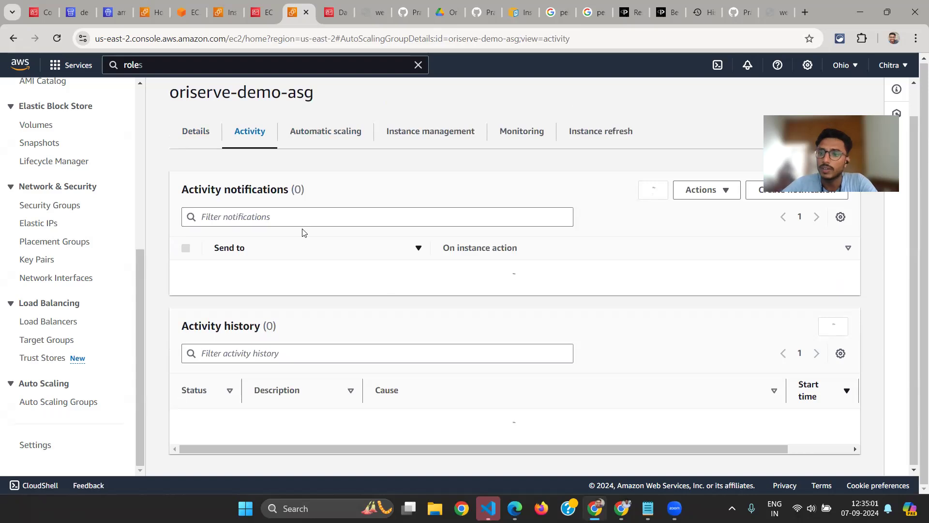
{"action": "scroll", "coordinate": [304, 233], "scroll_direction": "down", "scroll_amount": 2}
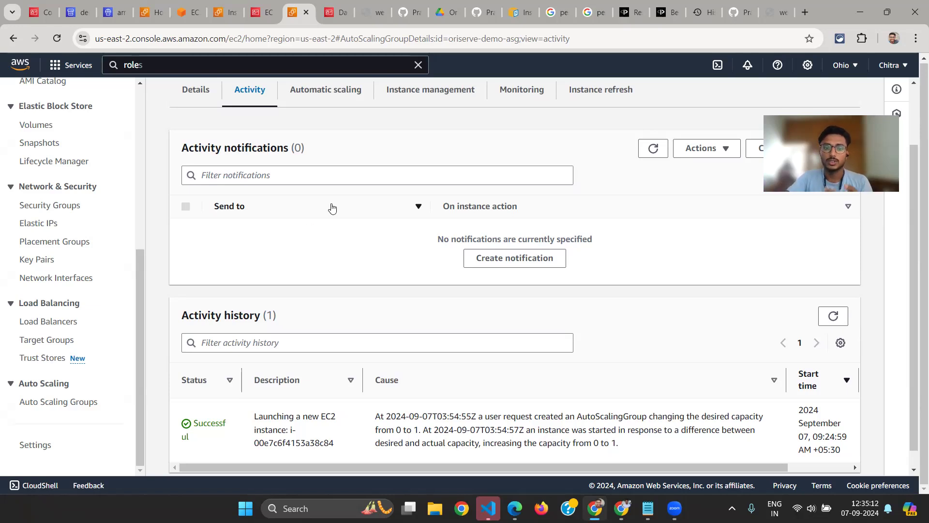
{"action": "scroll", "coordinate": [413, 306], "scroll_direction": "down", "scroll_amount": 1}
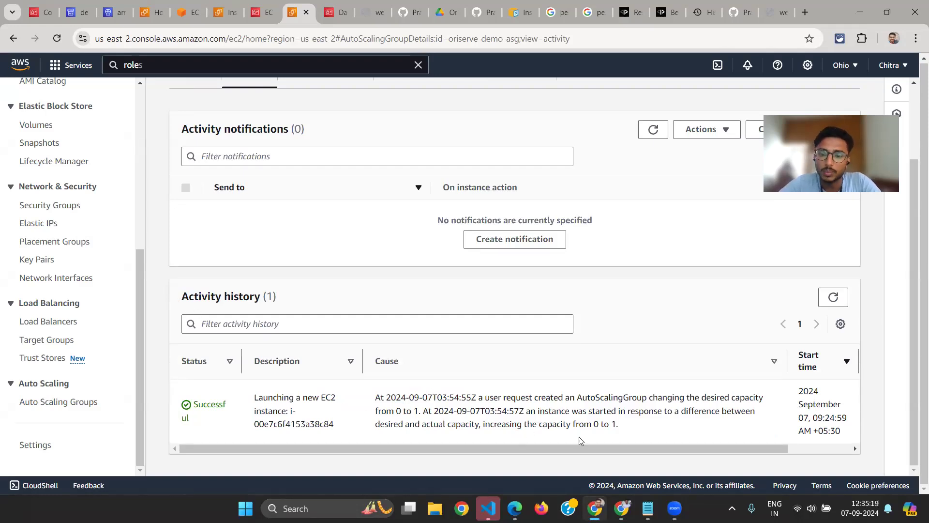
{"action": "left_click_drag", "start_coordinate": [629, 427], "coordinate": [358, 395]}
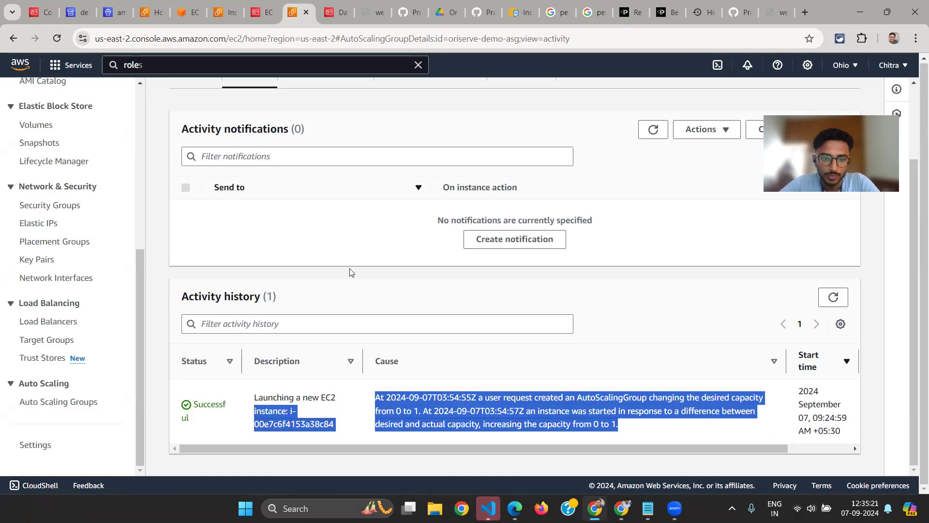
{"action": "scroll", "coordinate": [360, 208], "scroll_direction": "up", "scroll_amount": 2}
{"action": "scroll", "coordinate": [366, 259], "scroll_direction": "down", "scroll_amount": 2}
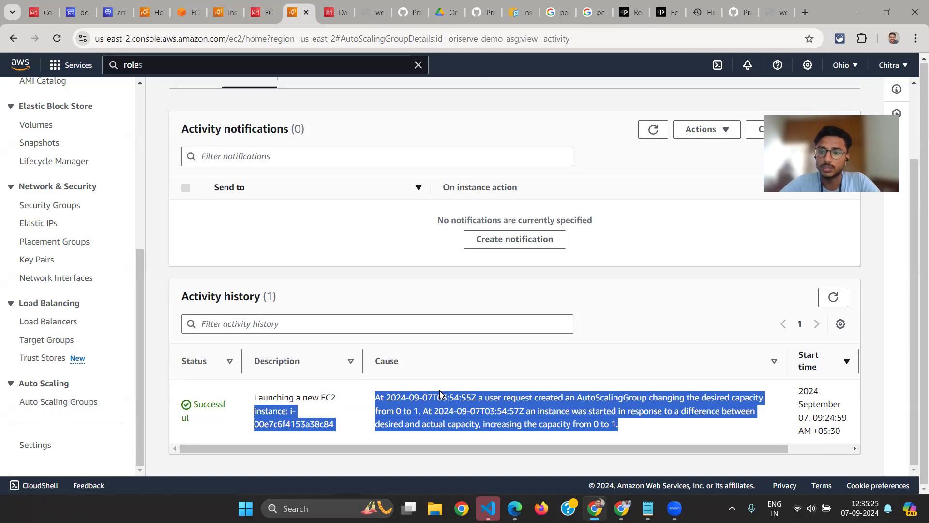
Go to the Auto Scaling group's automatic scaling settings and highlight the Target Tracking Policy name under Dynamic scaling policies
{"action": "scroll", "coordinate": [441, 395], "scroll_direction": "up", "scroll_amount": 2}
{"action": "left_click", "coordinate": [316, 166]}
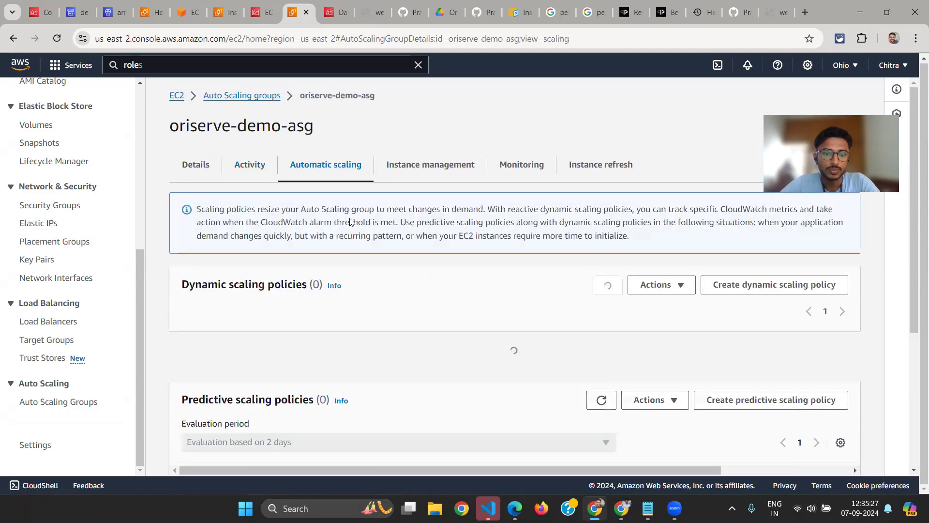
{"action": "scroll", "coordinate": [352, 222], "scroll_direction": "down", "scroll_amount": 1}
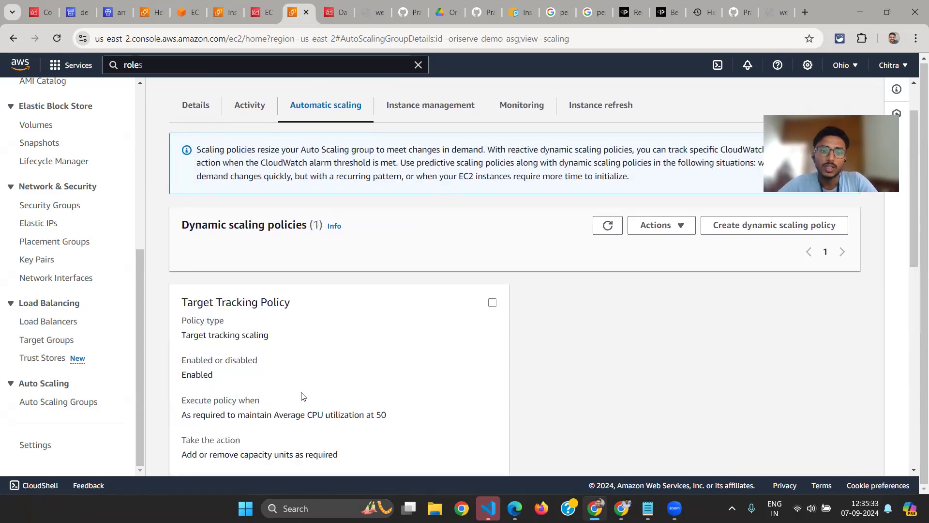
{"action": "scroll", "coordinate": [300, 393], "scroll_direction": "down", "scroll_amount": 1}
{"action": "left_click_drag", "start_coordinate": [161, 251], "coordinate": [290, 247]}
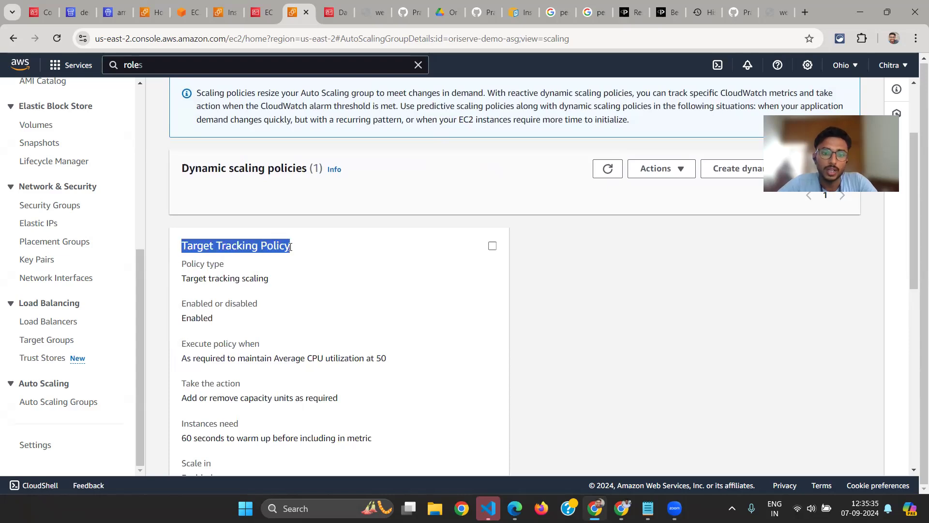
Examine the Target Tracking Policy's details, highlighting its enabled status and the instance warm-up time
{"action": "scroll", "coordinate": [224, 251], "scroll_direction": "down", "scroll_amount": 1}
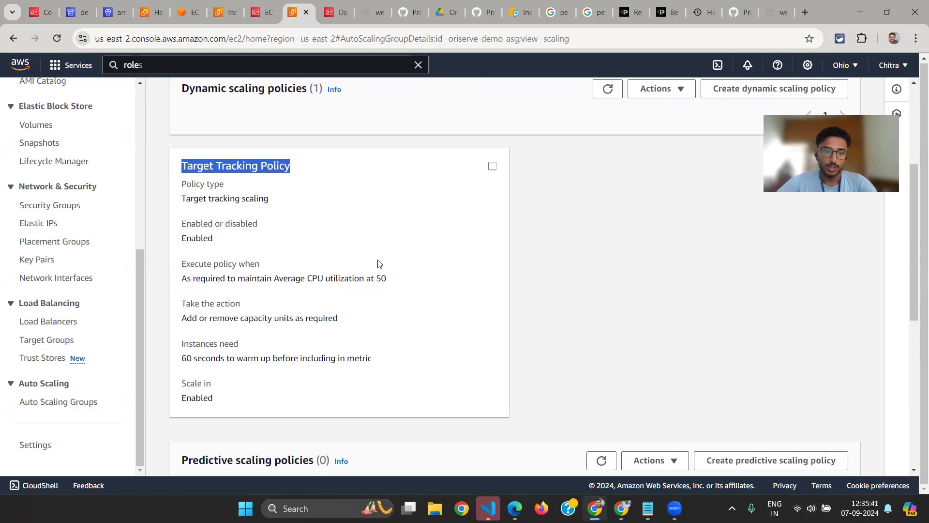
{"action": "double_click", "coordinate": [189, 225]}
{"action": "double_click", "coordinate": [194, 238]}
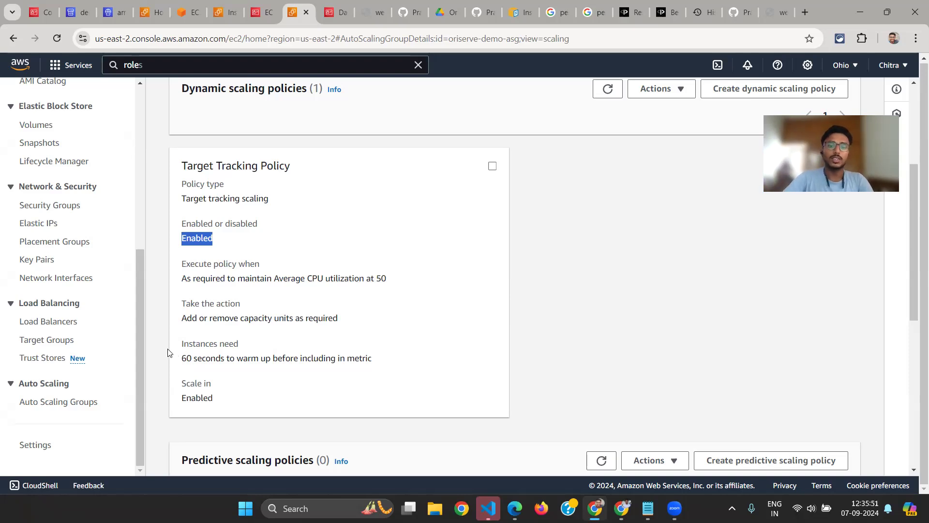
{"action": "double_click", "coordinate": [181, 357]}
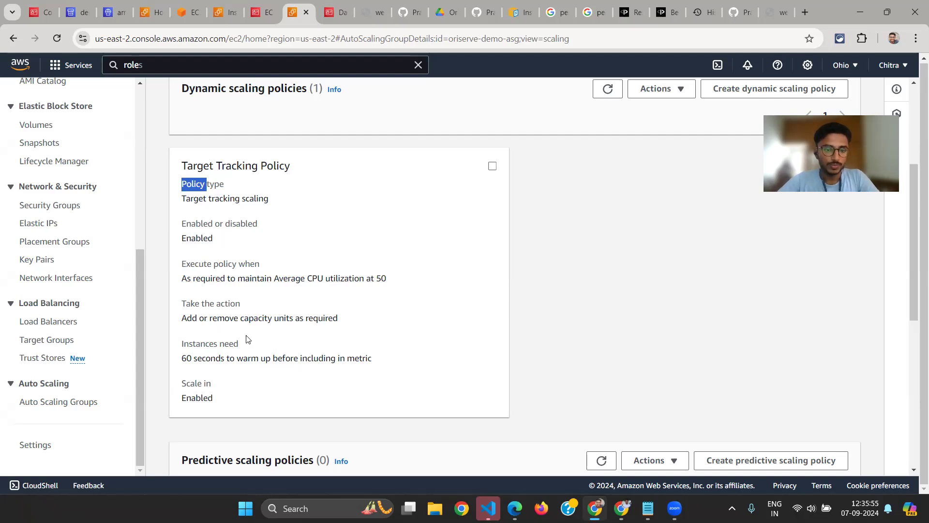
{"action": "scroll", "coordinate": [246, 339], "scroll_direction": "down", "scroll_amount": 1}
{"action": "left_click_drag", "start_coordinate": [182, 323], "coordinate": [379, 327]}
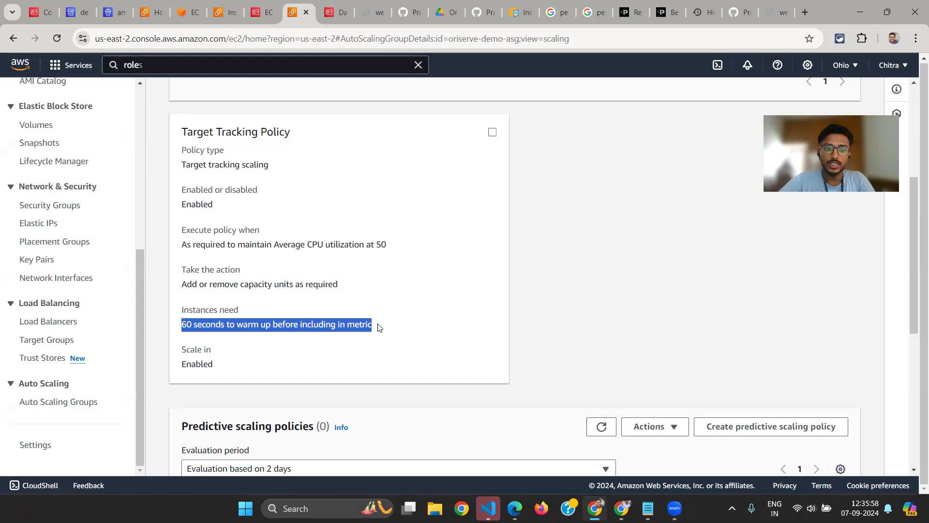
{"action": "left_click", "coordinate": [216, 322]}
{"action": "left_click_drag", "start_coordinate": [184, 325], "coordinate": [227, 326]}
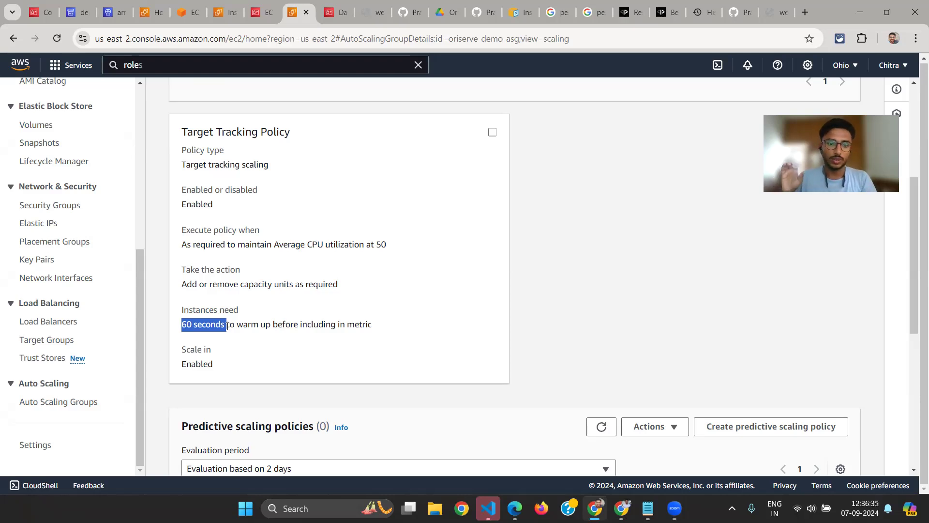
Go to the Auto Scaling group's instance management and highlight the Instances heading
{"action": "scroll", "coordinate": [198, 350], "scroll_direction": "down", "scroll_amount": 1}
{"action": "scroll", "coordinate": [213, 223], "scroll_direction": "up", "scroll_amount": 4}
{"action": "scroll", "coordinate": [213, 220], "scroll_direction": "up", "scroll_amount": 4}
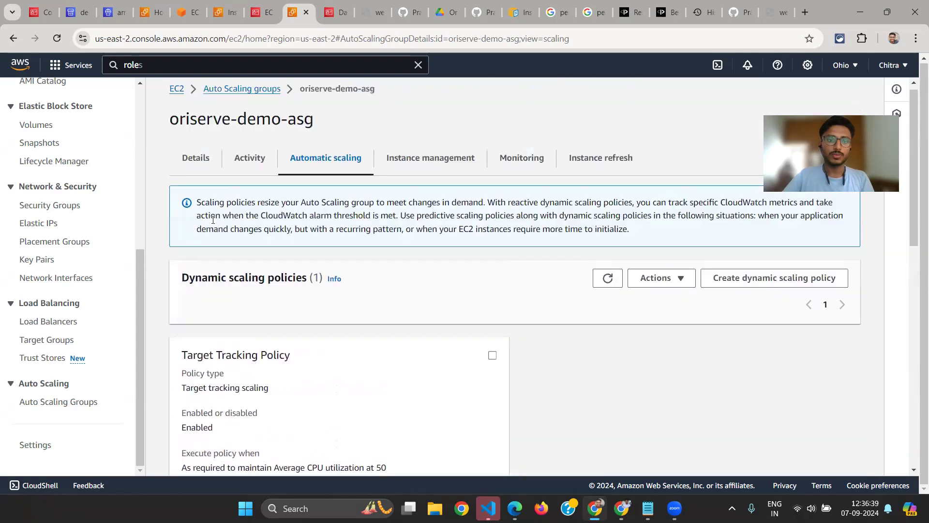
{"action": "left_click", "coordinate": [424, 165]}
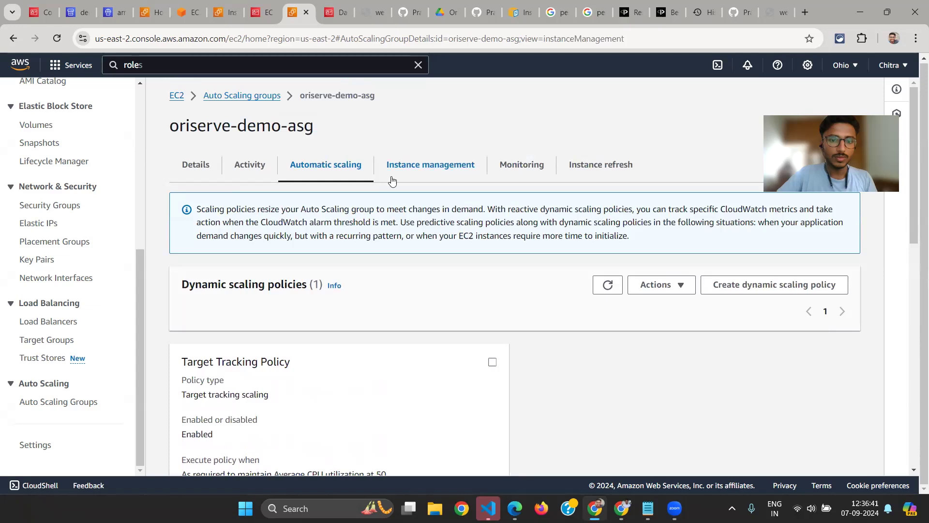
{"action": "scroll", "coordinate": [275, 218], "scroll_direction": "down", "scroll_amount": 1}
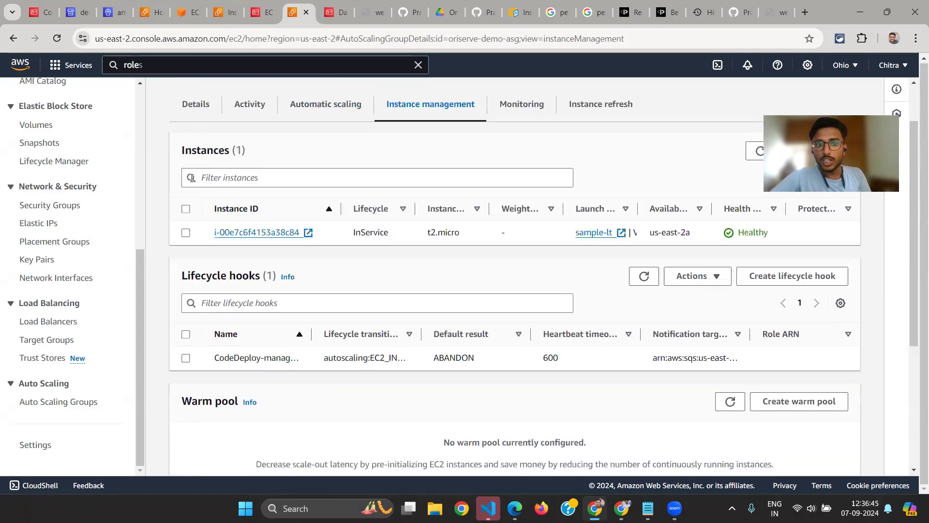
{"action": "left_click_drag", "start_coordinate": [180, 150], "coordinate": [253, 156]}
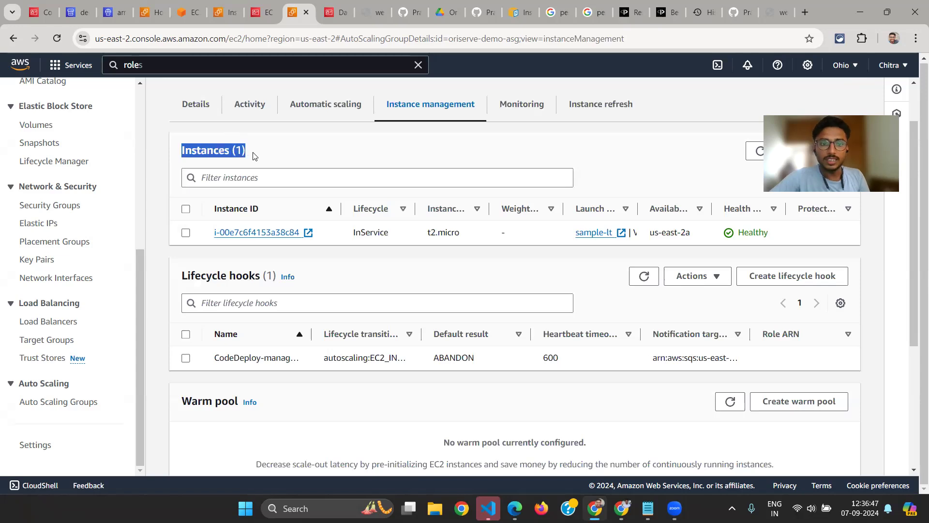
{"action": "left_click", "coordinate": [235, 153]}
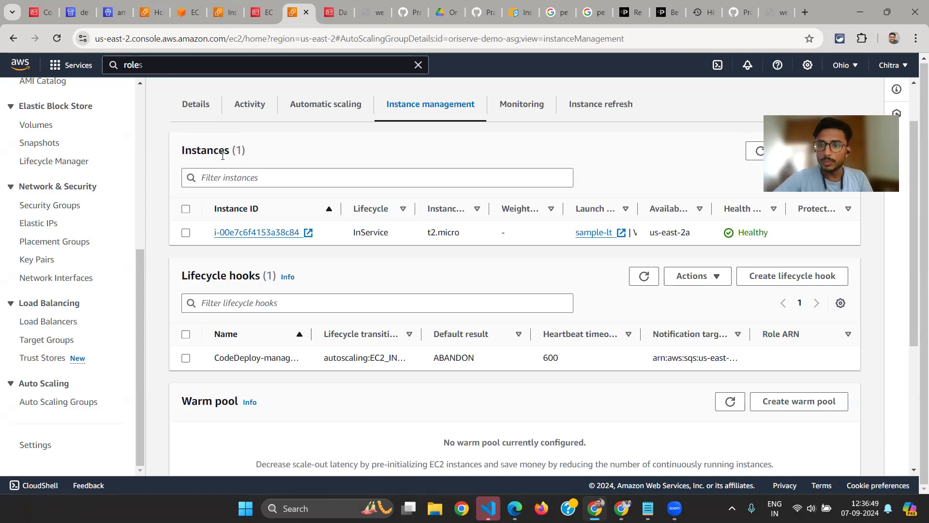
Return to the Auto Scaling group's details and highlight the minimum capacity label and the desired capacity with its value
{"action": "left_click", "coordinate": [197, 114]}
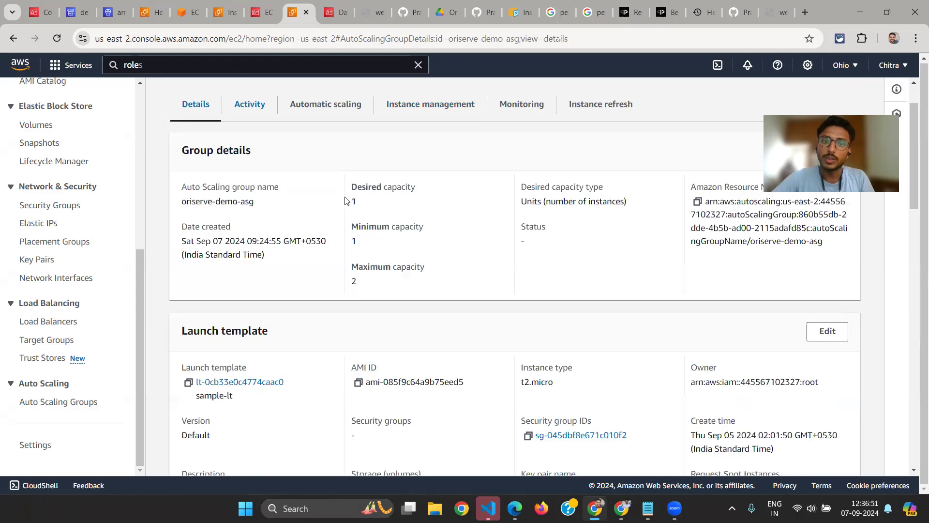
{"action": "left_click_drag", "start_coordinate": [349, 190], "coordinate": [388, 188]}
{"action": "left_click_drag", "start_coordinate": [423, 227], "coordinate": [366, 227]}
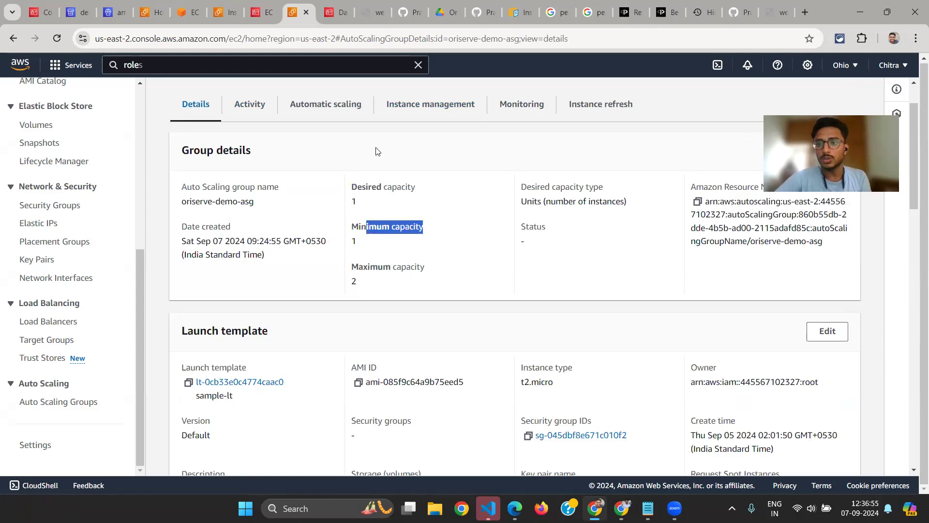
{"action": "scroll", "coordinate": [372, 169], "scroll_direction": "up", "scroll_amount": 1}
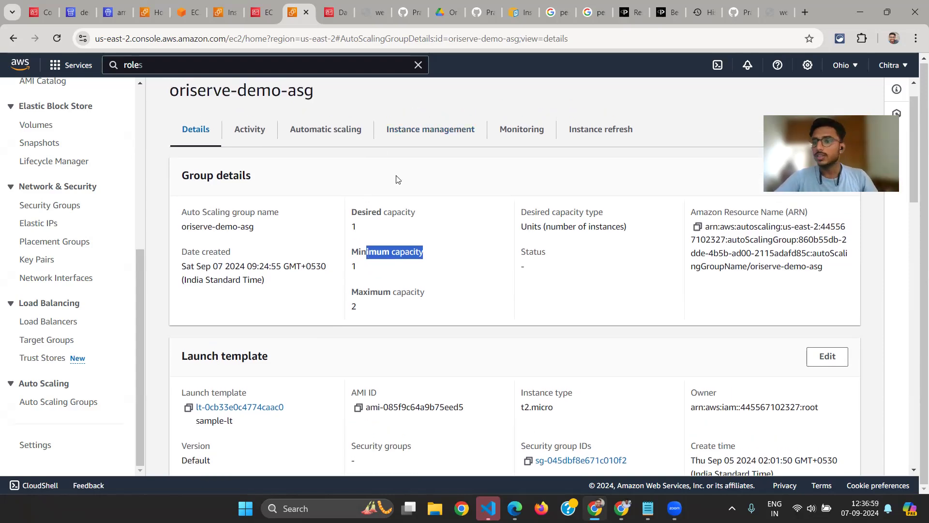
{"action": "double_click", "coordinate": [355, 211]}
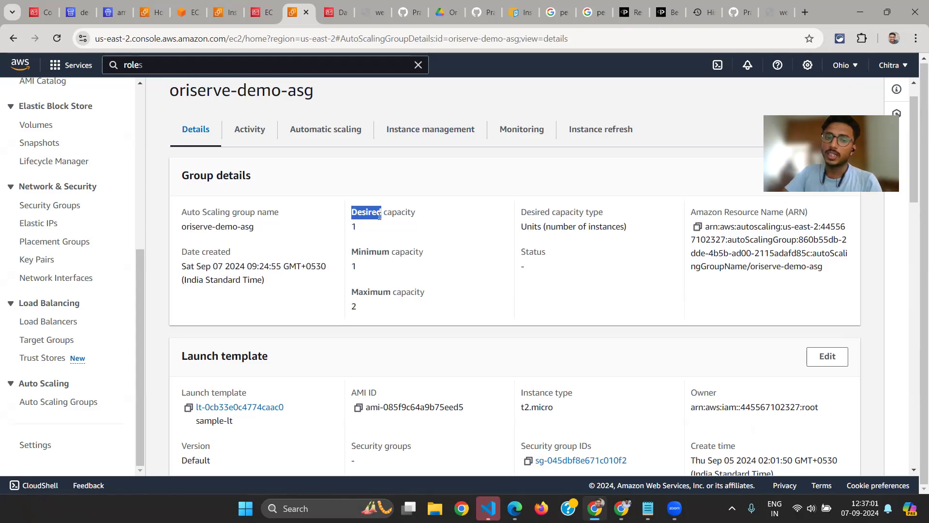
{"action": "left_click_drag", "start_coordinate": [378, 227], "coordinate": [328, 220]}
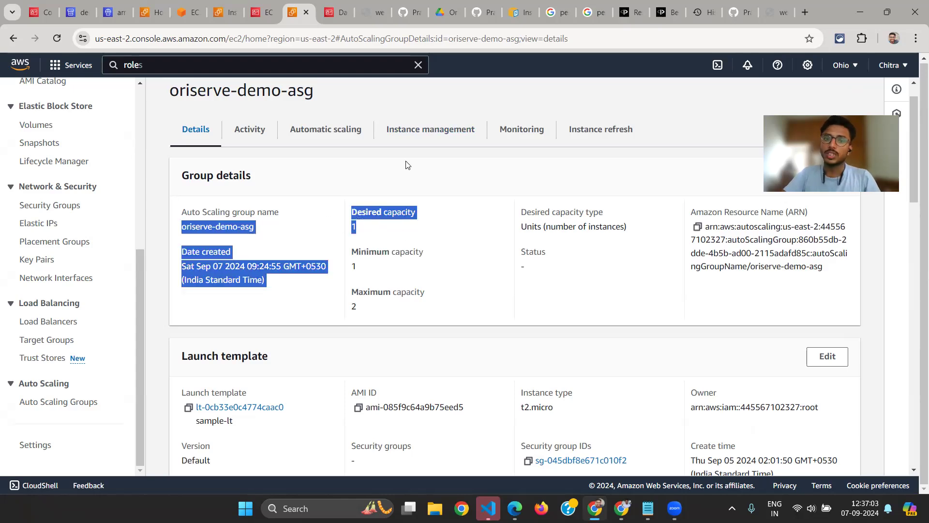
Review the instances, lifecycle hooks and warm pool in the group's instance management, highlighting the Lifecycle hooks heading
{"action": "left_click", "coordinate": [426, 130]}
{"action": "left_click", "coordinate": [200, 131]}
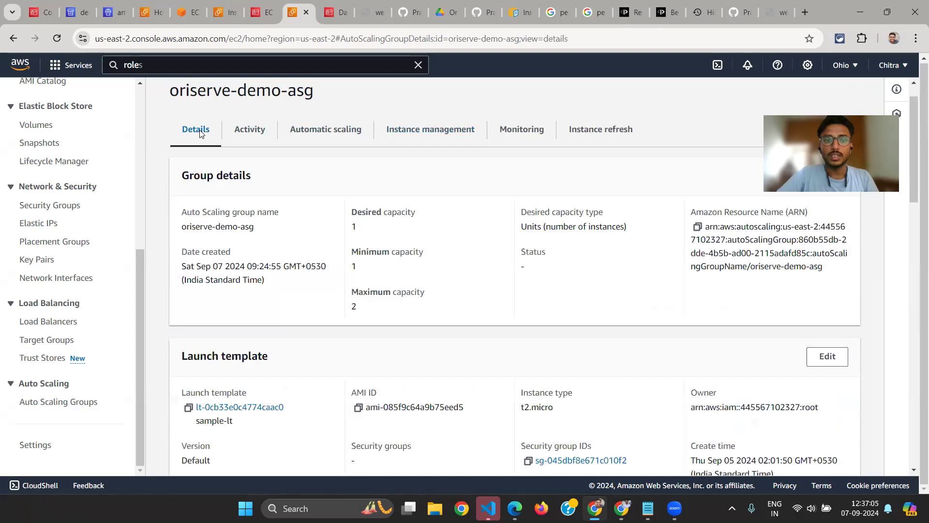
{"action": "left_click", "coordinate": [408, 137]}
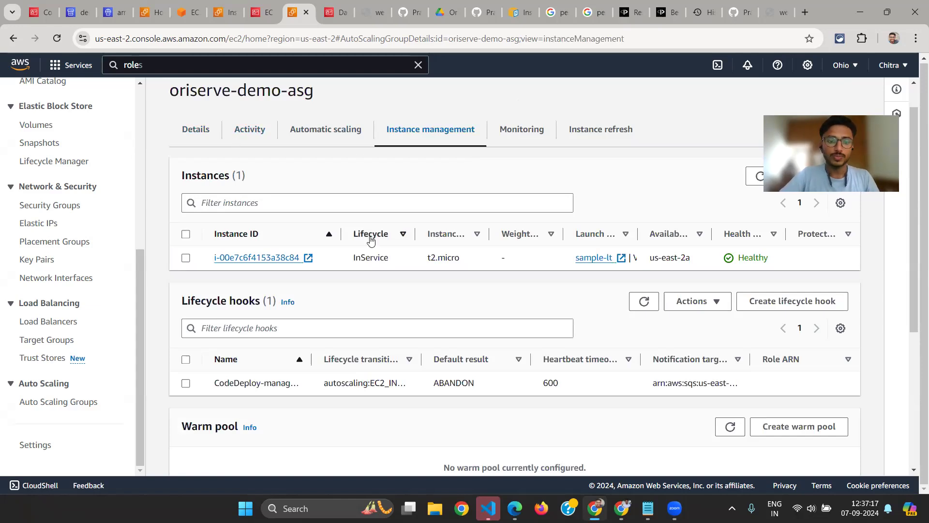
{"action": "scroll", "coordinate": [370, 237], "scroll_direction": "down", "scroll_amount": 1}
{"action": "scroll", "coordinate": [371, 239], "scroll_direction": "down", "scroll_amount": 3}
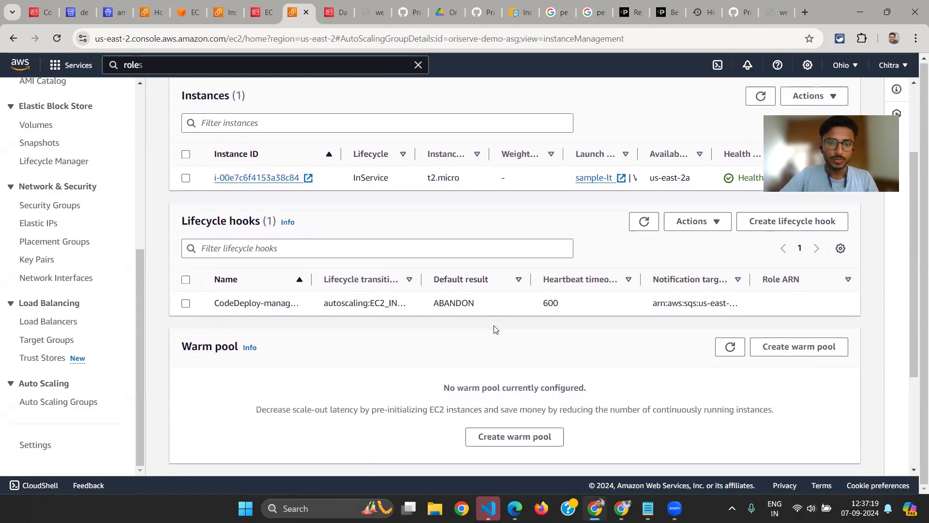
{"action": "scroll", "coordinate": [496, 329], "scroll_direction": "down", "scroll_amount": 3}
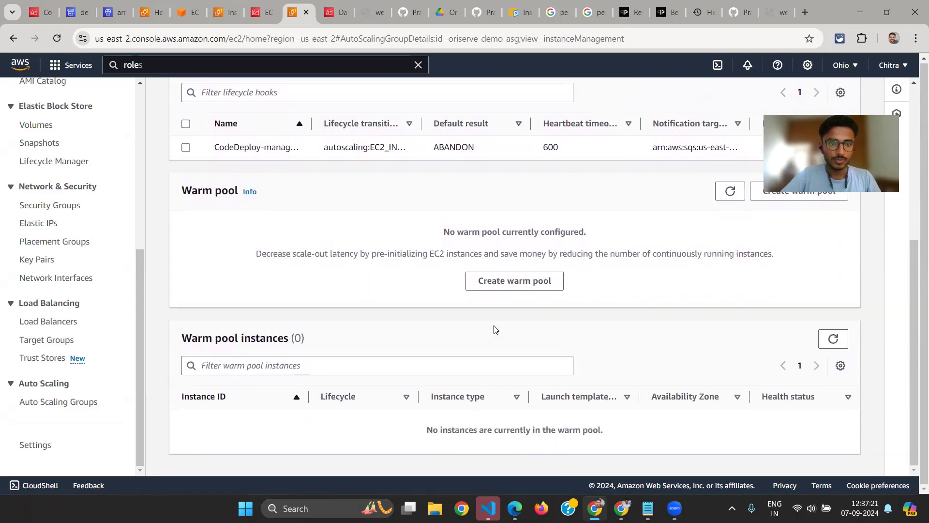
{"action": "scroll", "coordinate": [494, 329], "scroll_direction": "up", "scroll_amount": 7}
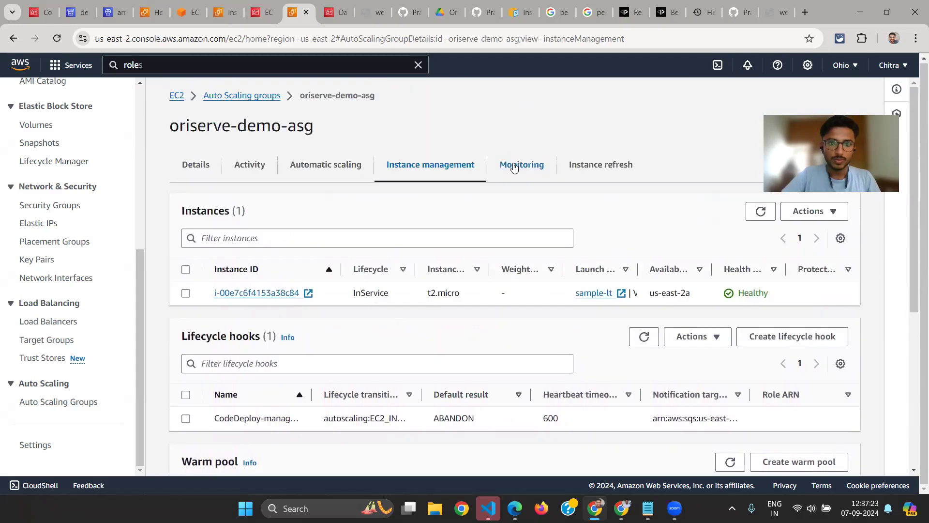
{"action": "left_click_drag", "start_coordinate": [181, 335], "coordinate": [270, 338]}
{"action": "scroll", "coordinate": [329, 366], "scroll_direction": "down", "scroll_amount": 1}
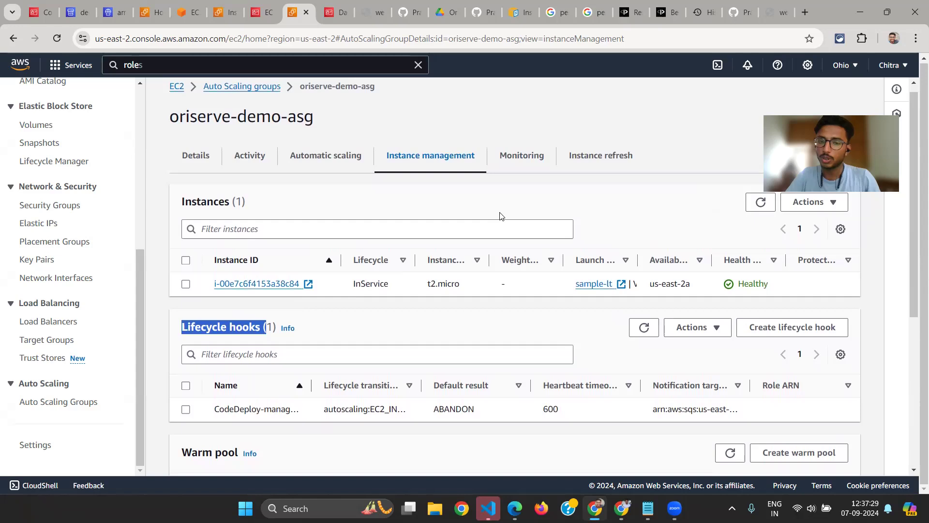
Look at the Auto Scaling group's monitoring and instance refresh pages, and return to its instance management
{"action": "left_click", "coordinate": [532, 165]}
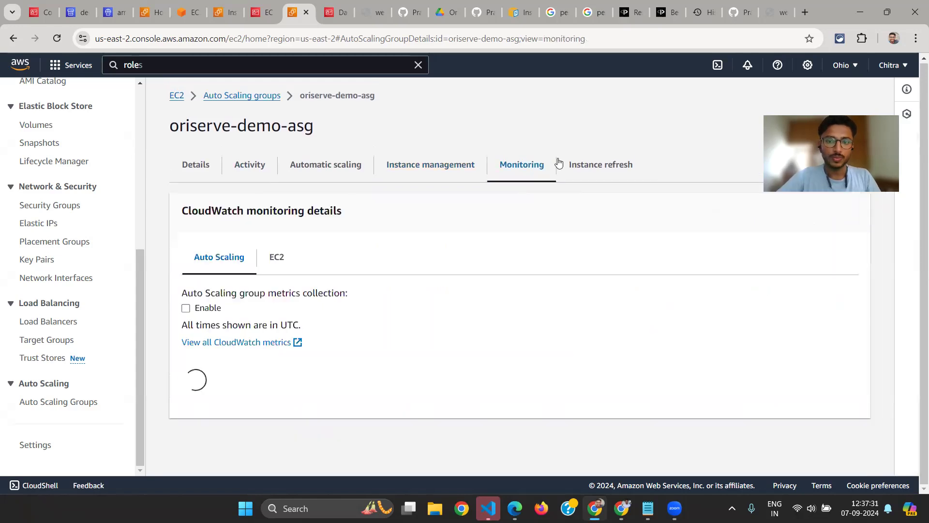
{"action": "left_click", "coordinate": [582, 165]}
{"action": "left_click", "coordinate": [445, 165]}
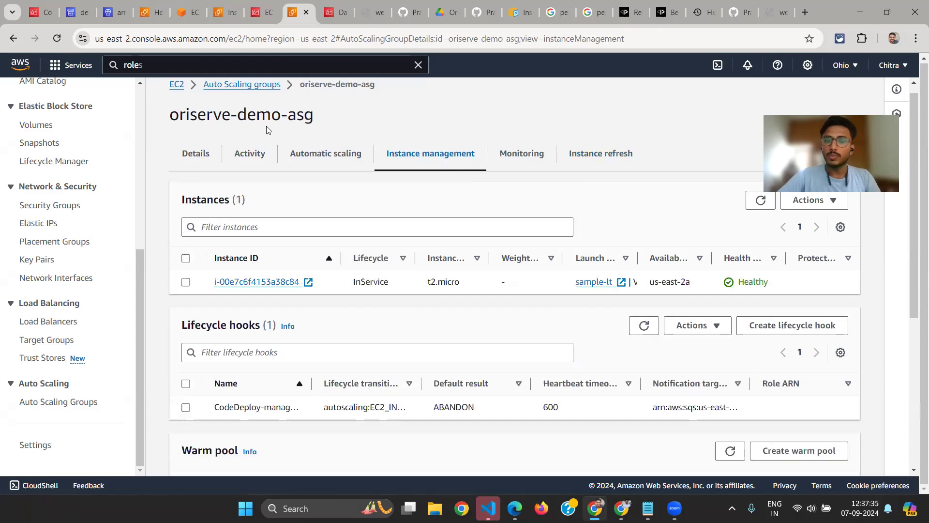
{"action": "scroll", "coordinate": [268, 130], "scroll_direction": "up", "scroll_amount": 1}
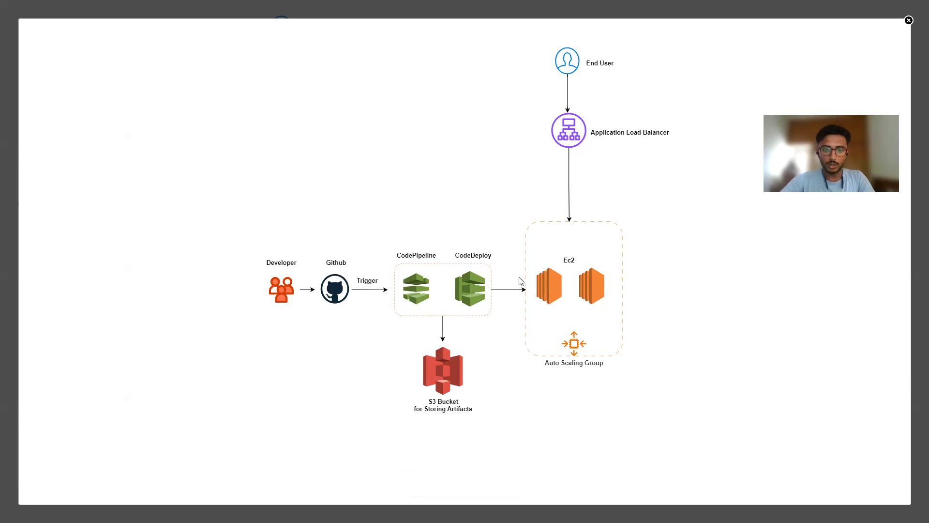
Look at the architecture diagram of the deployment pipeline and return to the Auto Scaling group's page in the AWS console
{"action": "key", "text": "alt+Tab"}
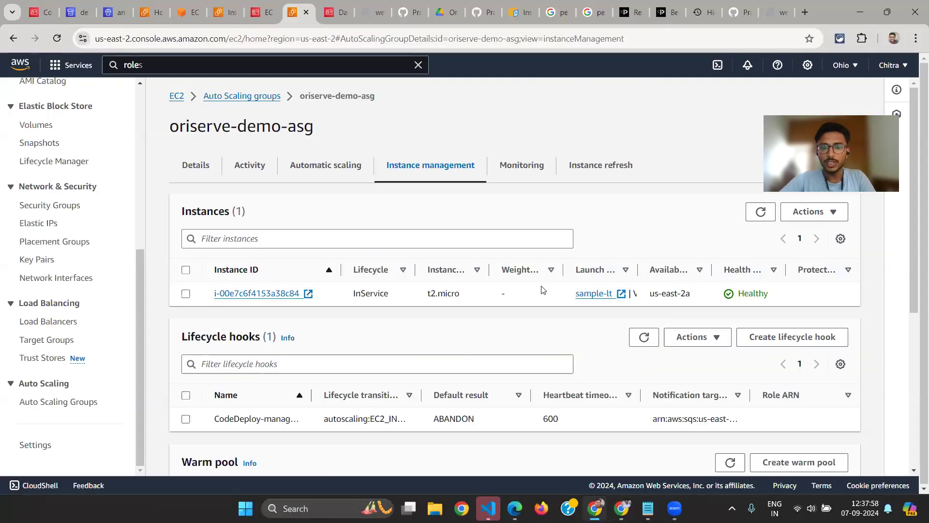
{"action": "key", "text": "alt+Tab"}
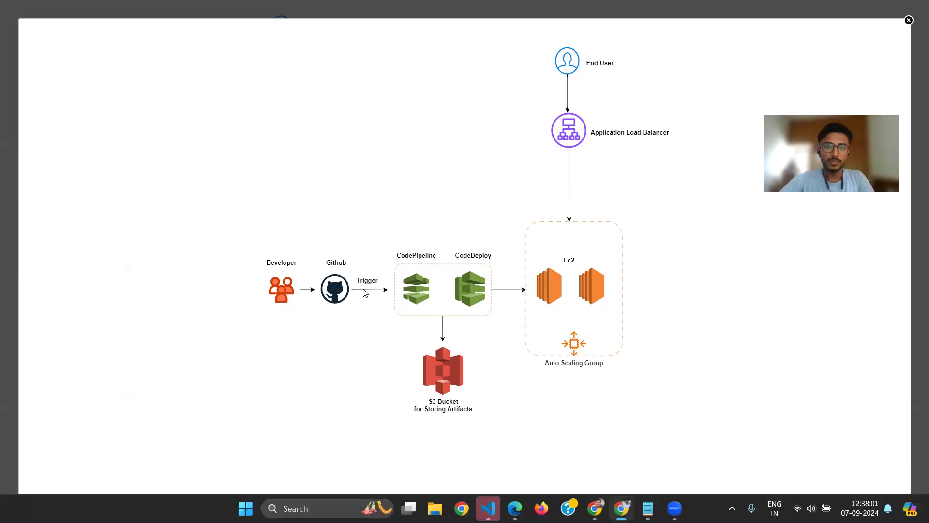
{"action": "key", "text": "alt+Tab"}
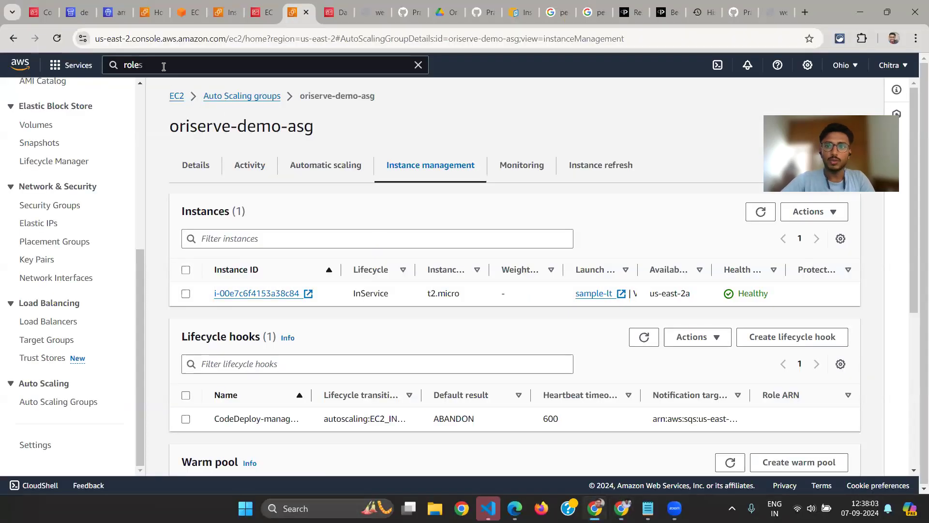
Open github.com in a new browser tab, go to the already open codedeploy-ec2-asg repository and review its file list
{"action": "key", "text": "ctrl+t"}
{"action": "type", "text": "gith"}
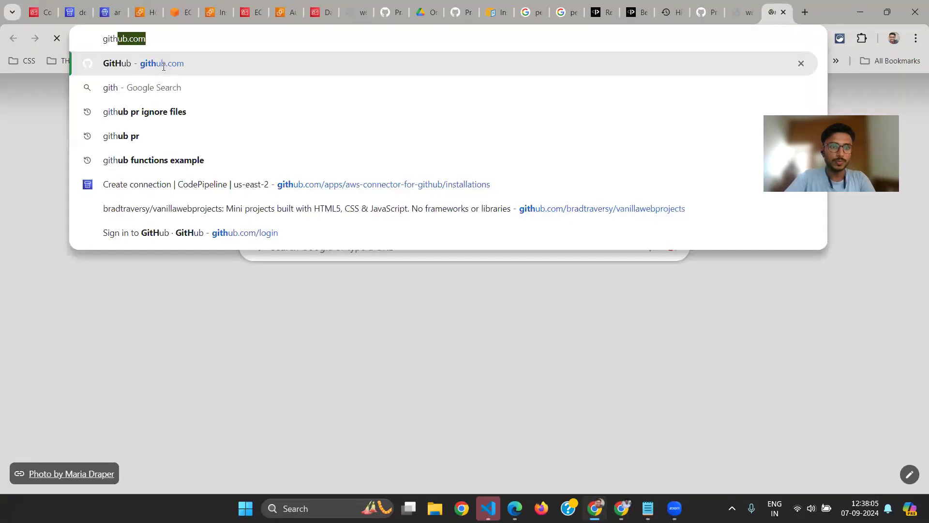
{"action": "key", "text": "Return"}
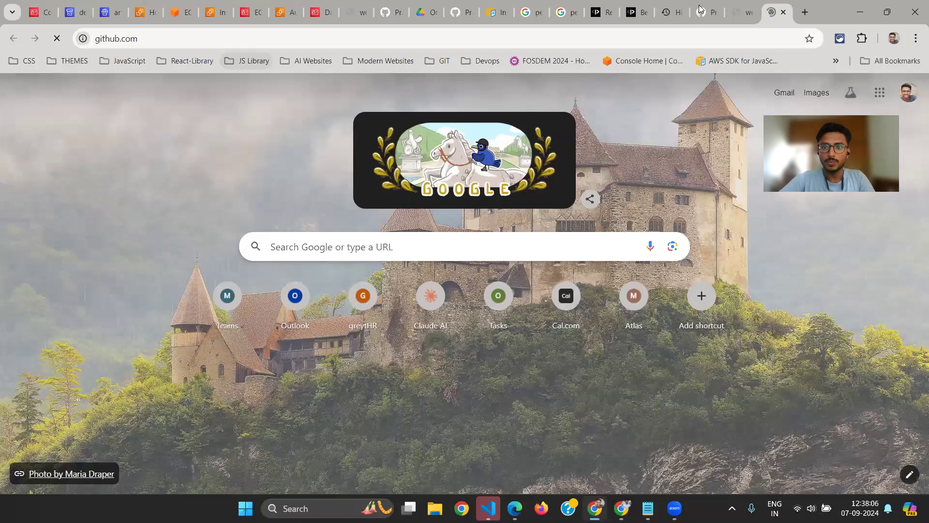
{"action": "left_click", "coordinate": [702, 10]}
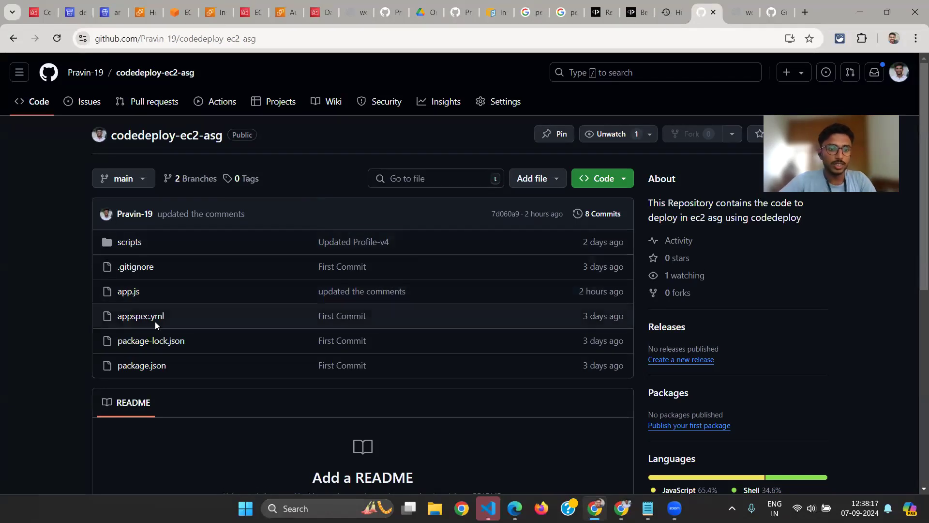
{"action": "scroll", "coordinate": [155, 321], "scroll_direction": "down", "scroll_amount": 1}
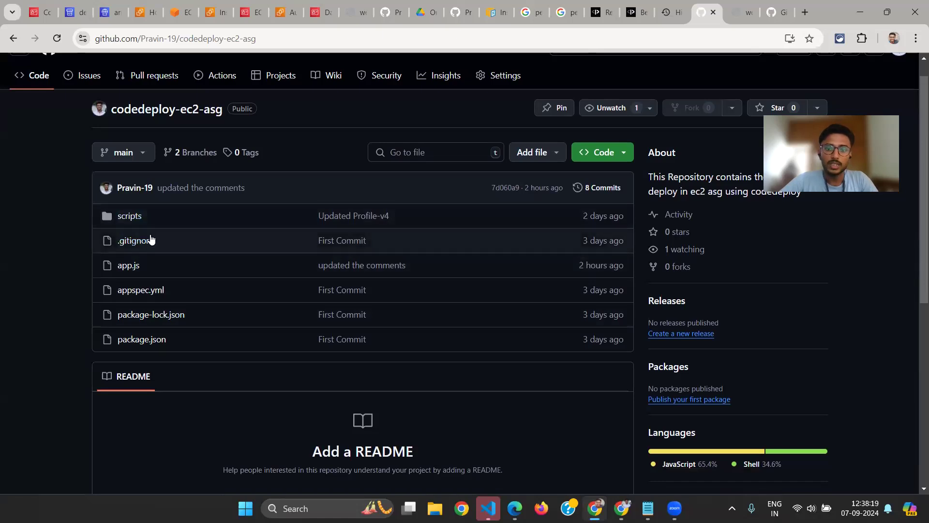
{"action": "scroll", "coordinate": [150, 293], "scroll_direction": "down", "scroll_amount": 1}
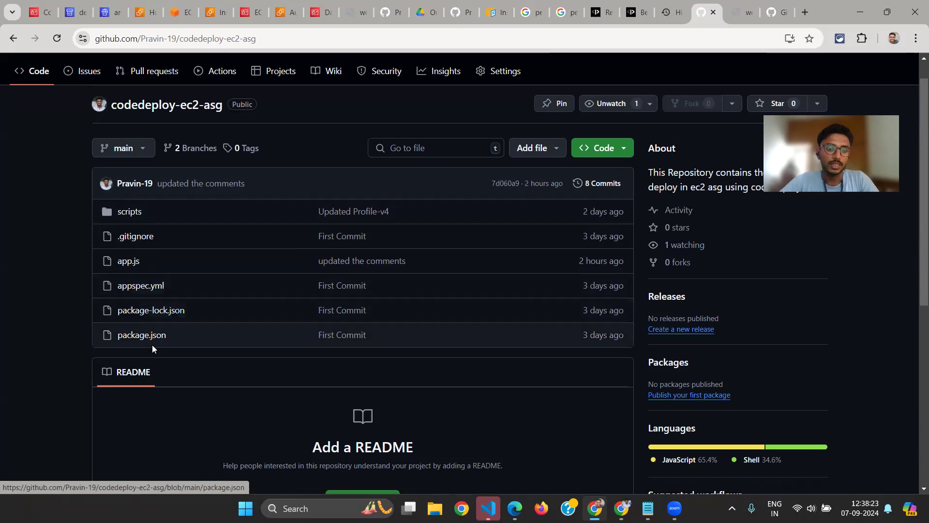
{"action": "scroll", "coordinate": [152, 347], "scroll_direction": "down", "scroll_amount": 1}
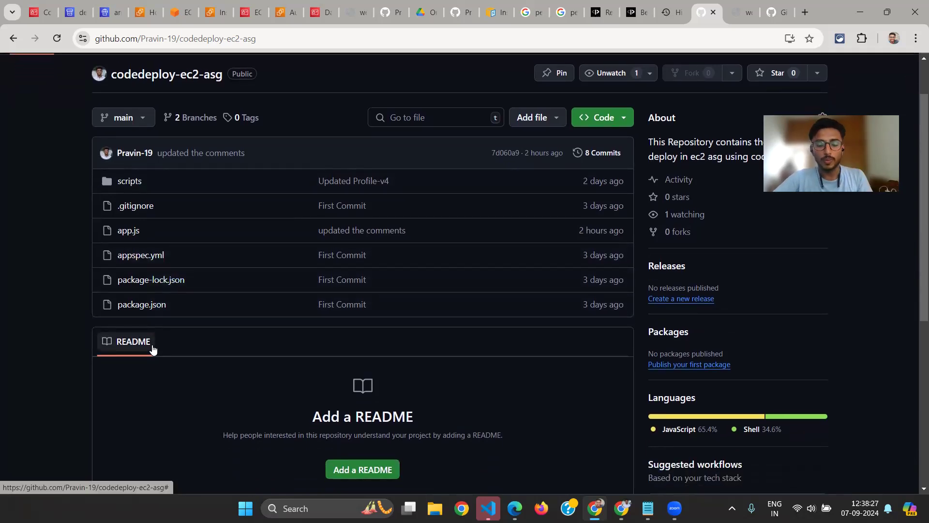
{"action": "scroll", "coordinate": [152, 348], "scroll_direction": "up", "scroll_amount": 2}
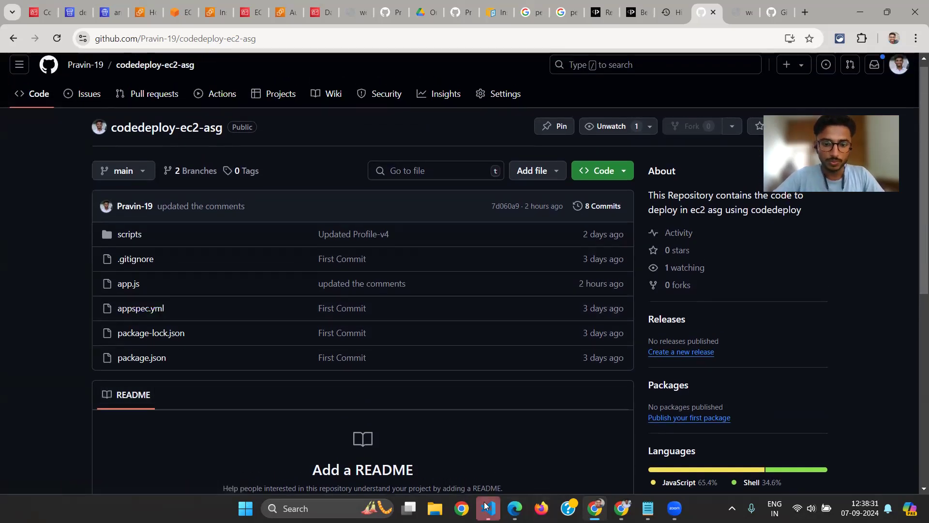
Switch to VS Code, hide the terminal, enlarge the interface two levels and close the empty editor group
{"action": "key", "text": "alt+Tab"}
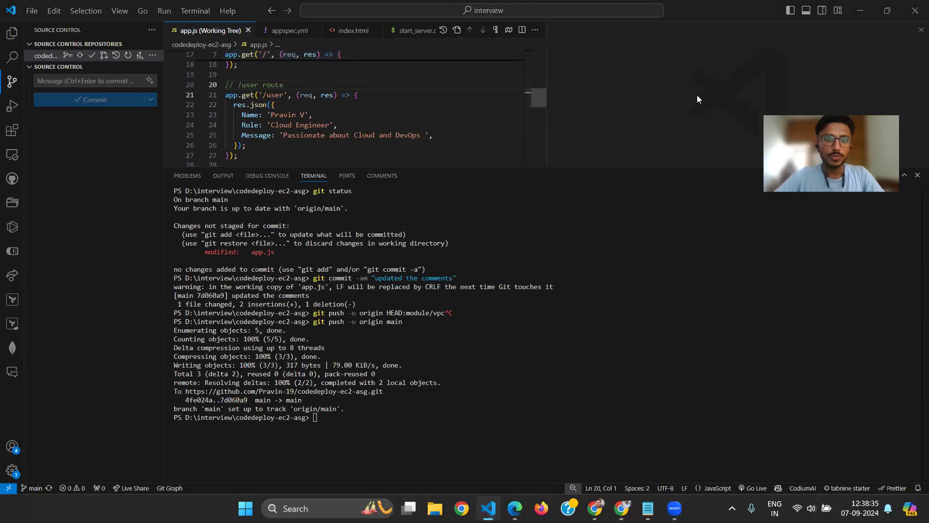
{"action": "key", "text": "ctrl+j"}
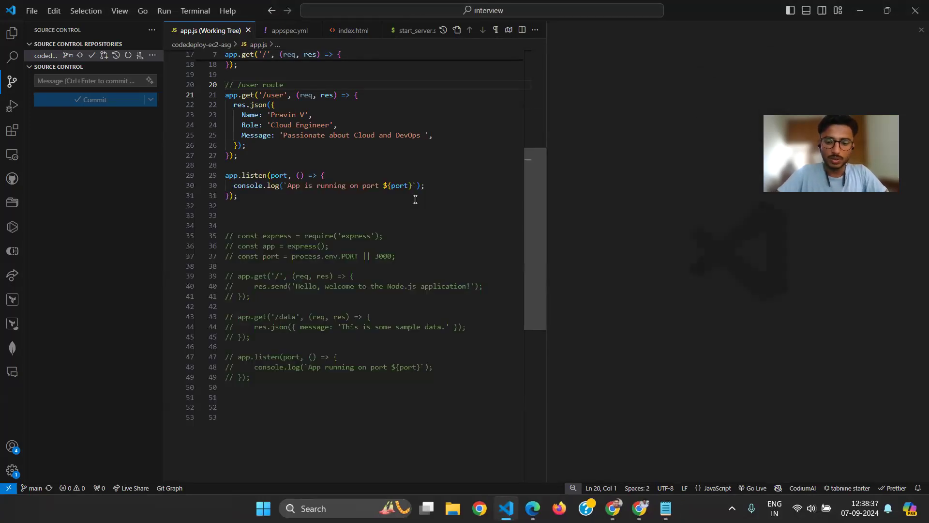
{"action": "key", "text": "ctrl+equal"}
{"action": "key", "text": "ctrl+equal"}
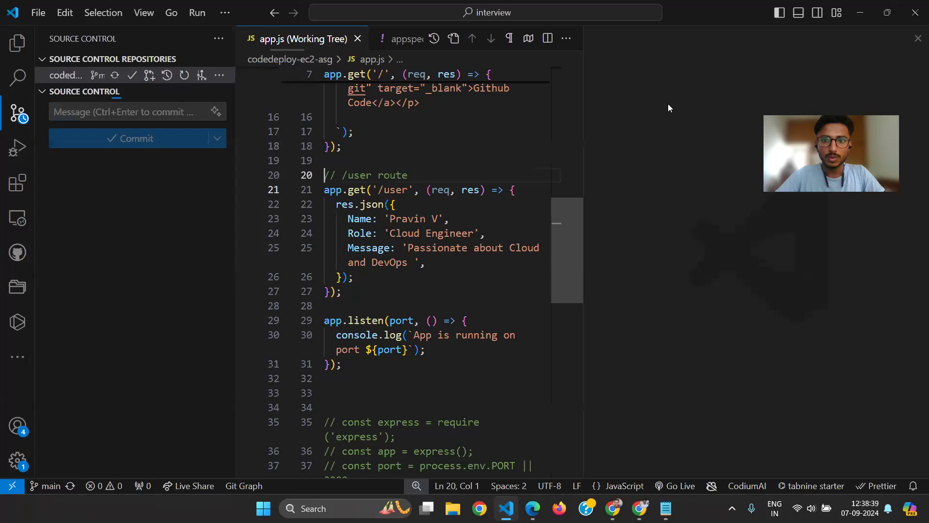
{"action": "left_click", "coordinate": [917, 39]}
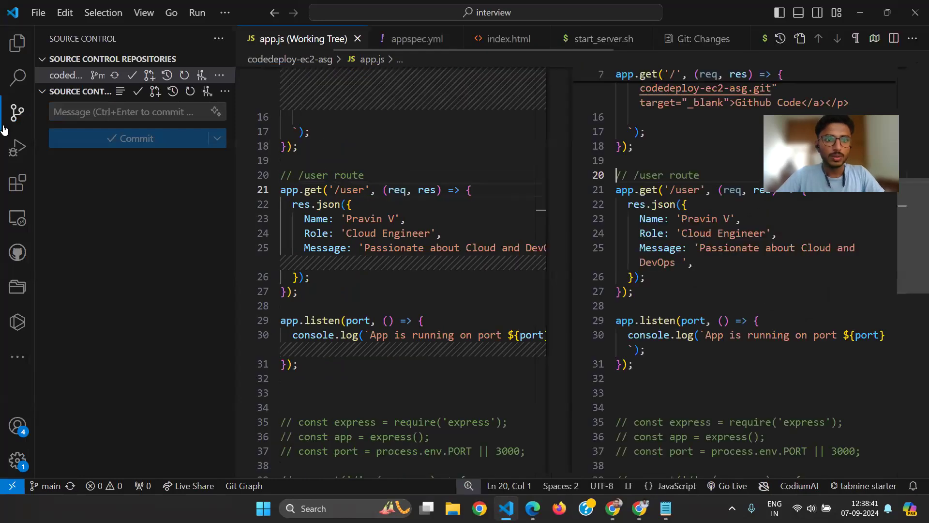
Show the project's file explorer, collapse the scripts folder and open app.js
{"action": "left_click", "coordinate": [17, 44]}
{"action": "left_click", "coordinate": [59, 107]}
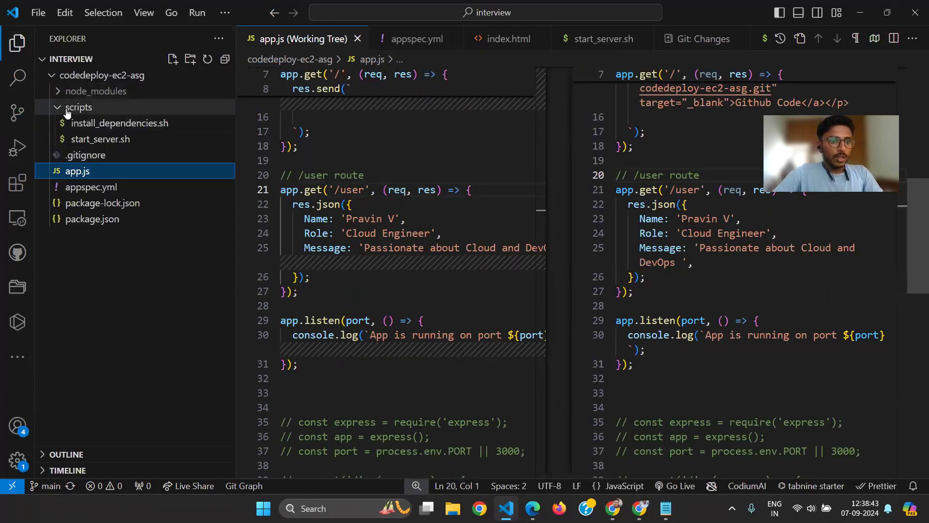
{"action": "left_click", "coordinate": [62, 144]}
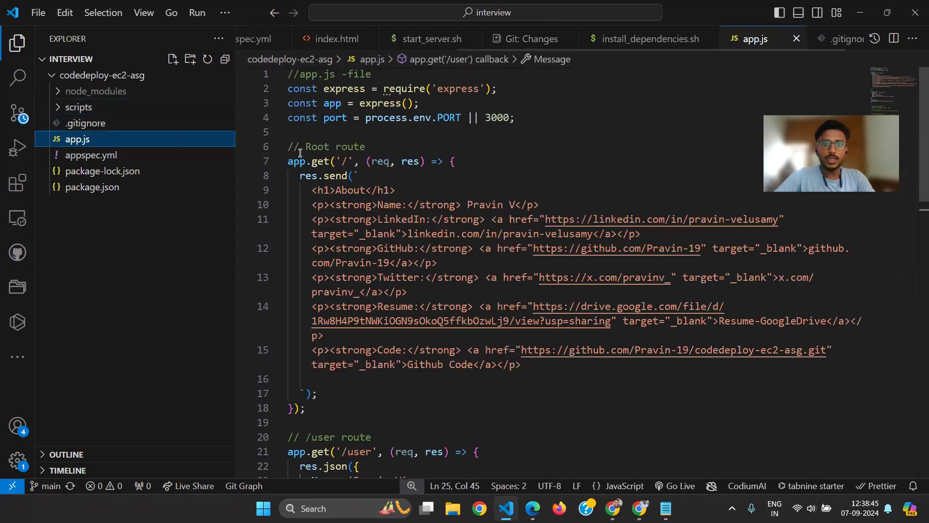
Review the root and /user routes in app.js, highlighting the word user in the route comment
{"action": "scroll", "coordinate": [490, 178], "scroll_direction": "down", "scroll_amount": 1}
{"action": "scroll", "coordinate": [490, 177], "scroll_direction": "up", "scroll_amount": 1}
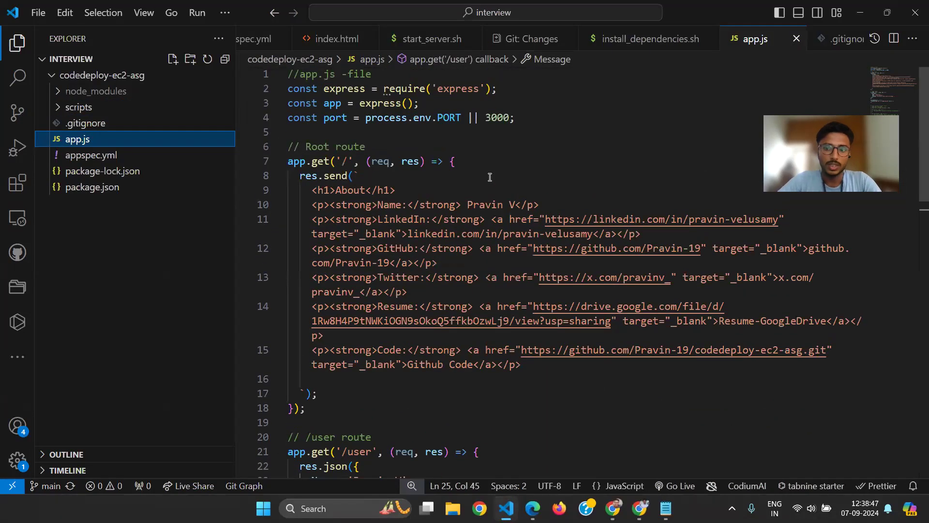
{"action": "left_click", "coordinate": [364, 174]}
{"action": "left_click", "coordinate": [349, 164]}
{"action": "scroll", "coordinate": [349, 164], "scroll_direction": "down", "scroll_amount": 3}
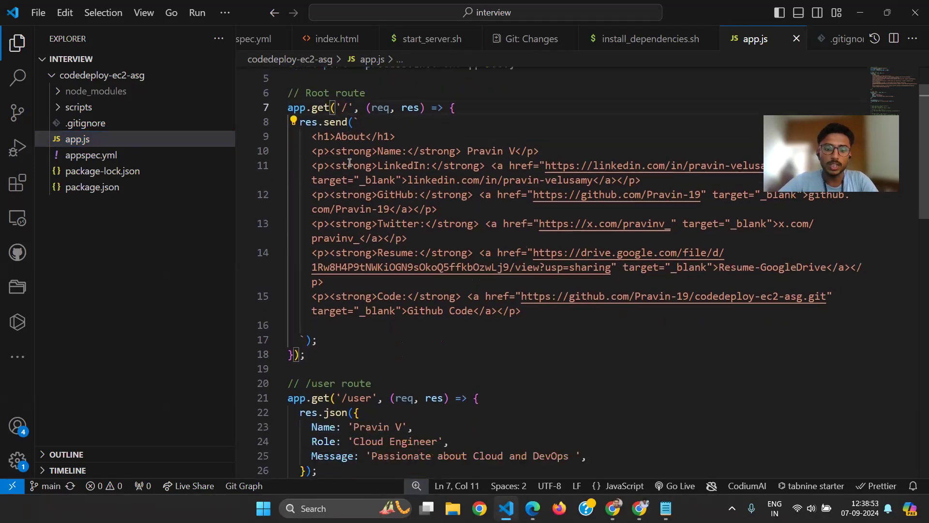
{"action": "double_click", "coordinate": [322, 346]}
{"action": "scroll", "coordinate": [322, 349], "scroll_direction": "down", "scroll_amount": 2}
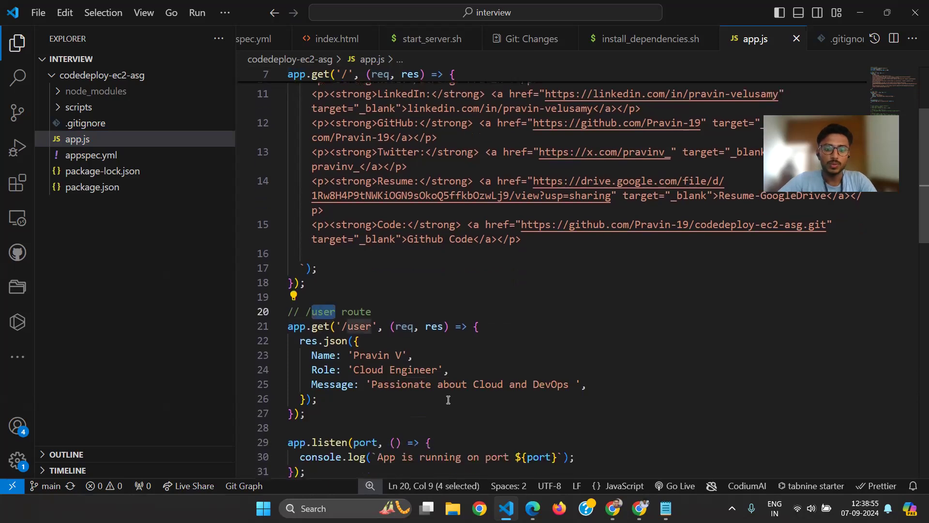
{"action": "scroll", "coordinate": [448, 399], "scroll_direction": "down", "scroll_amount": 2}
Open appspec.yml and remove the empty lines below the final runas: root entry
{"action": "left_click", "coordinate": [90, 153]}
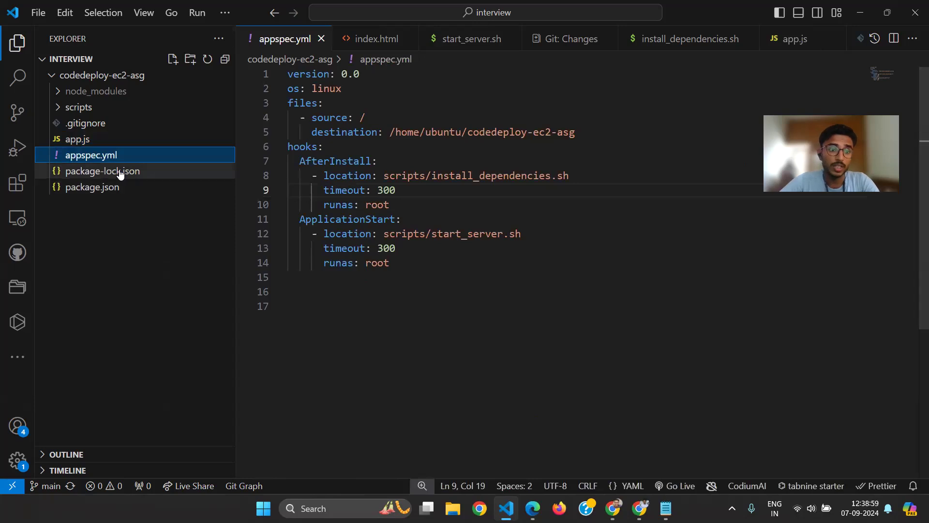
{"action": "left_click", "coordinate": [399, 248]}
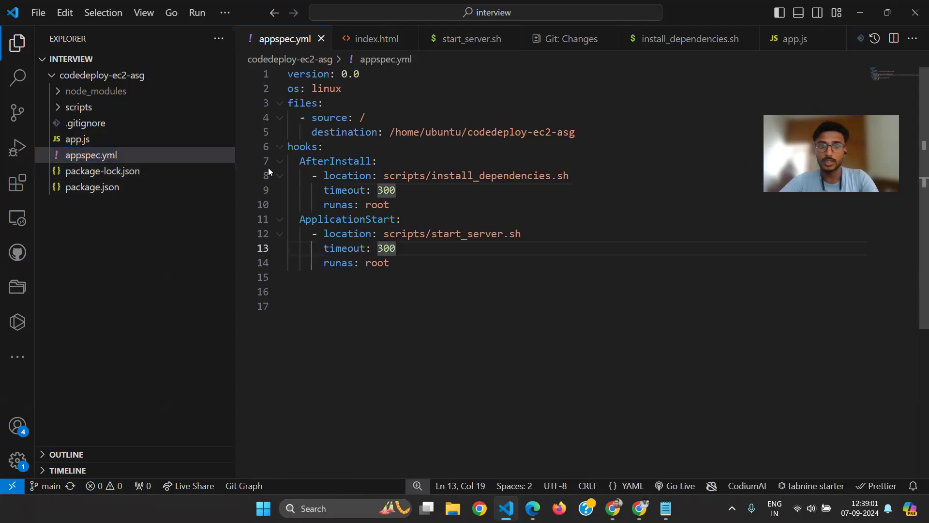
{"action": "left_click", "coordinate": [406, 342]}
{"action": "key", "text": "BackSpace"}
{"action": "key", "text": "BackSpace"}
{"action": "key", "text": "BackSpace"}
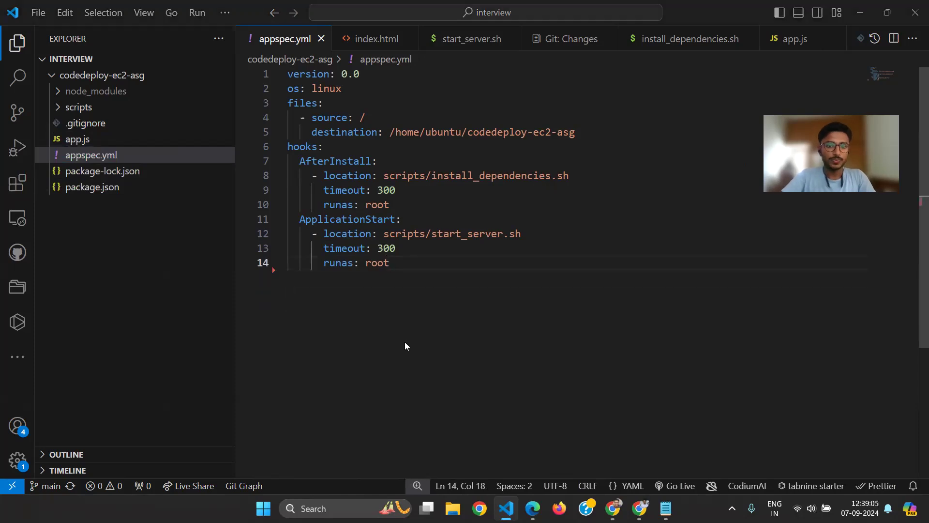
Look at the developer-to-GitHub flow in the architecture diagram, return to VS Code and open the integrated terminal
{"action": "key", "text": "alt+Tab"}
{"action": "key", "text": "alt+Tab"}
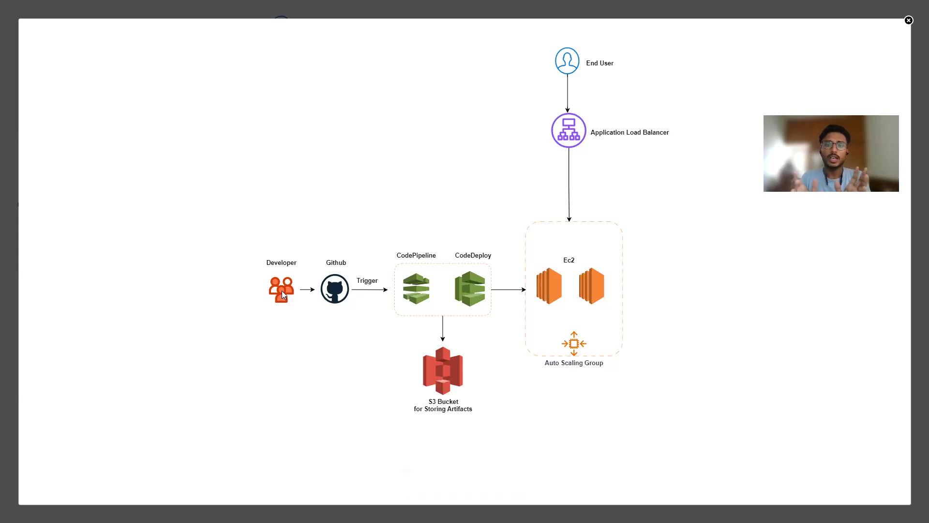
{"action": "key", "text": "alt+Tab"}
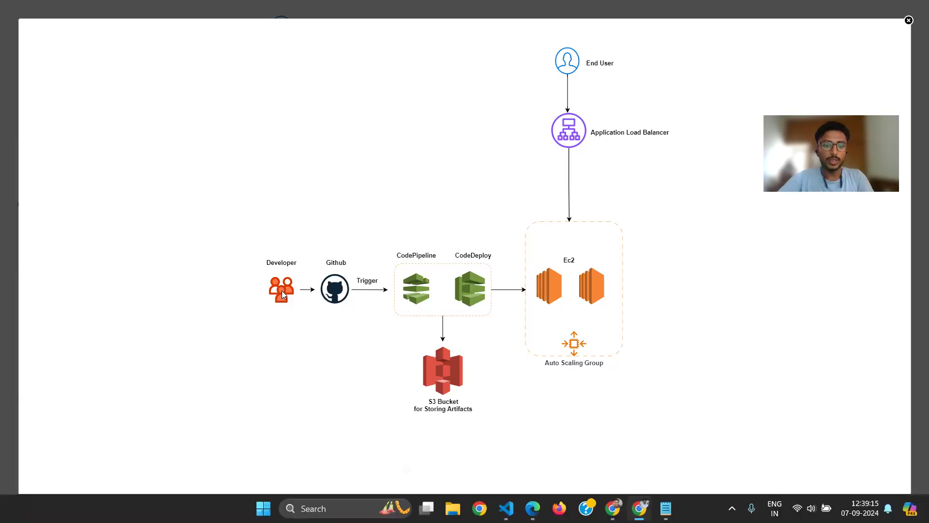
{"action": "key", "text": "ctrl+grave"}
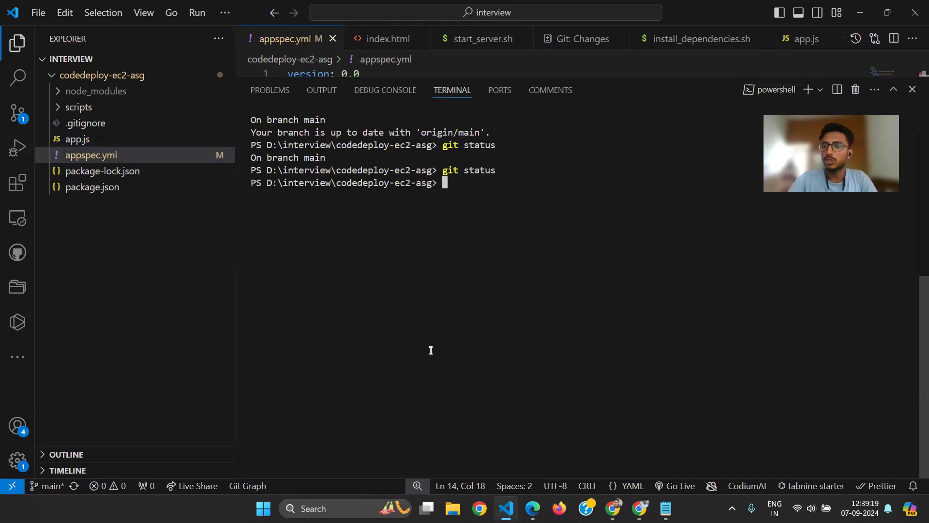
Switch to the architecture diagram again and go from there to the codedeploy-ec2-asg repository on GitHub
{"action": "key", "text": "alt+Tab"}
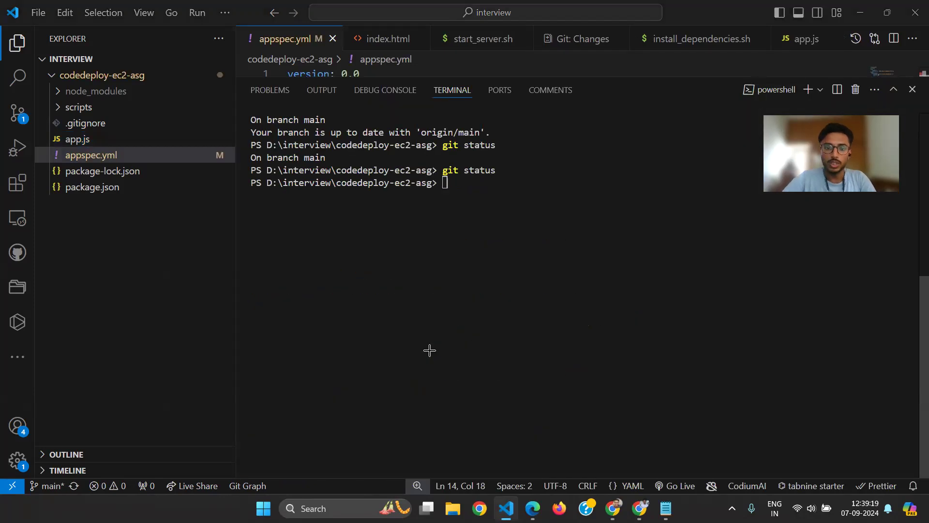
{"action": "key", "text": "alt+Tab"}
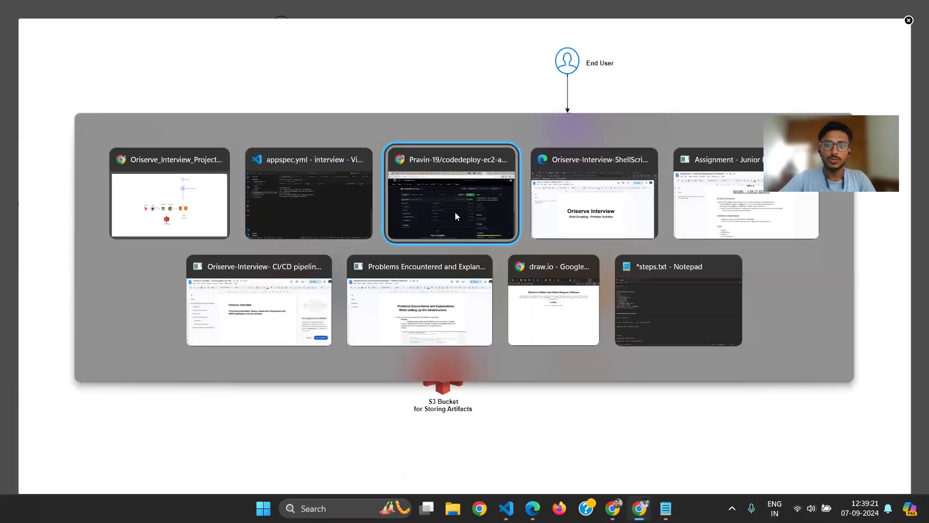
{"action": "left_click", "coordinate": [455, 213]}
{"action": "left_click_drag", "start_coordinate": [574, 290], "coordinate": [639, 291]}
{"action": "left_click", "coordinate": [67, 280]}
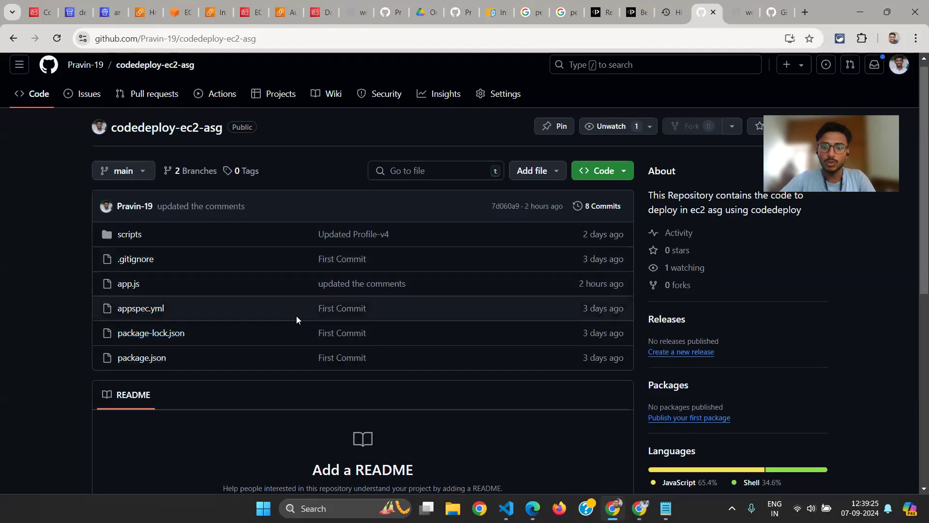
Return to VS Code, hide the terminal and add an empty line at the end of appspec.yml
{"action": "key", "text": "alt+Tab"}
{"action": "key", "text": "alt+Tab"}
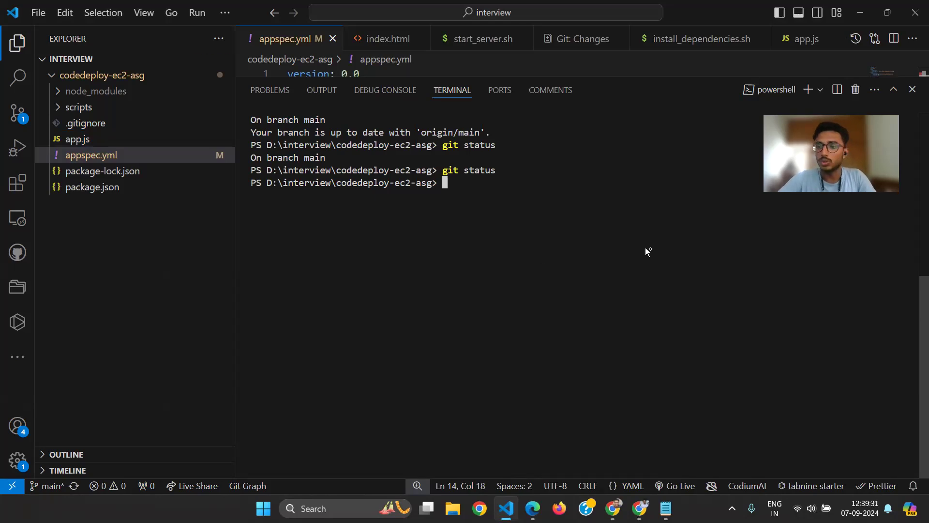
{"action": "key", "text": "ctrl+j"}
{"action": "key", "text": "Return"}
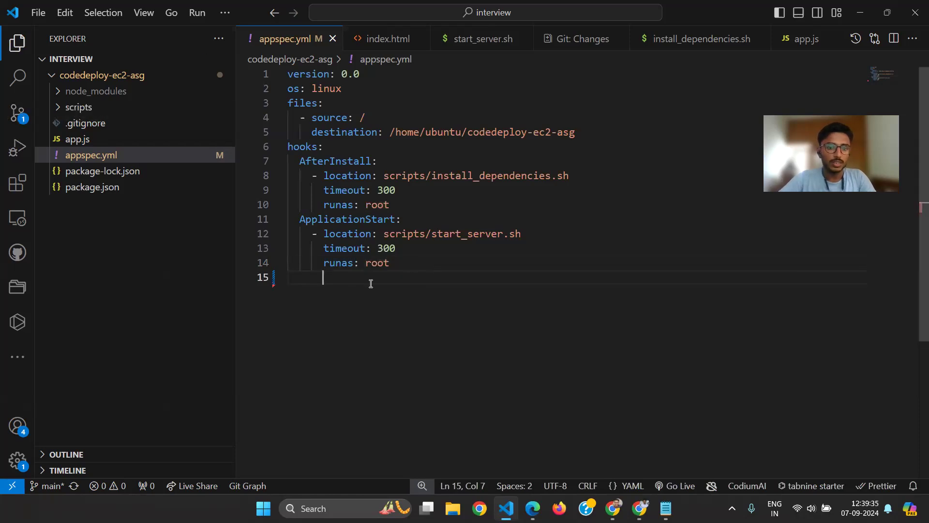
Reopen the terminal and try to stage all changes by recalling git add . from the command history
{"action": "key", "text": "ctrl+j"}
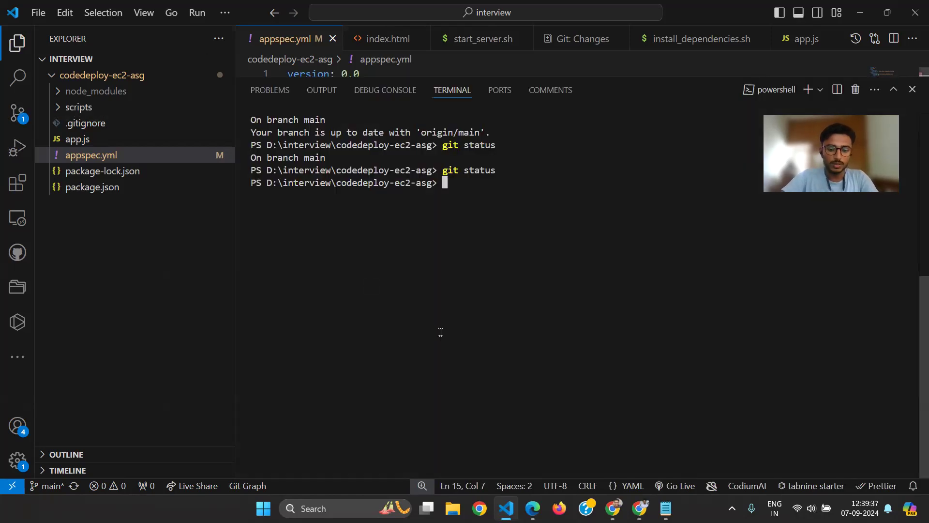
{"action": "key", "text": "ctrl+r"}
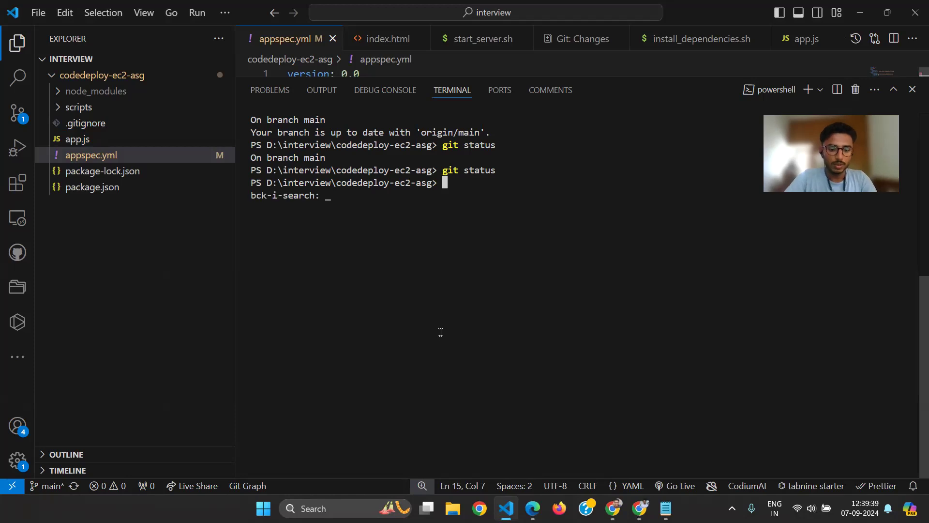
{"action": "type", "text": "add"}
{"action": "key", "text": "Tab"}
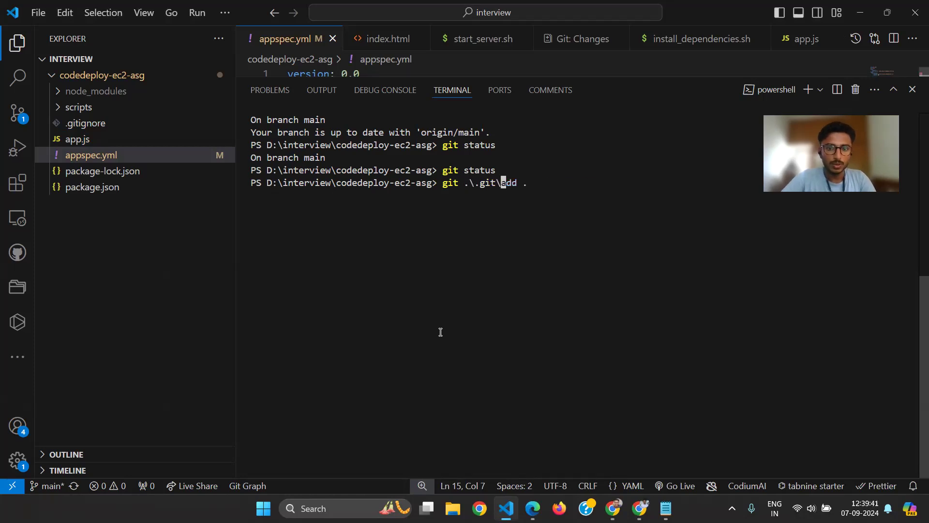
{"action": "key", "text": "Return"}
Try to commit the appspec.yml change from the terminal with the message "udpated"
{"action": "type", "text": "git "}
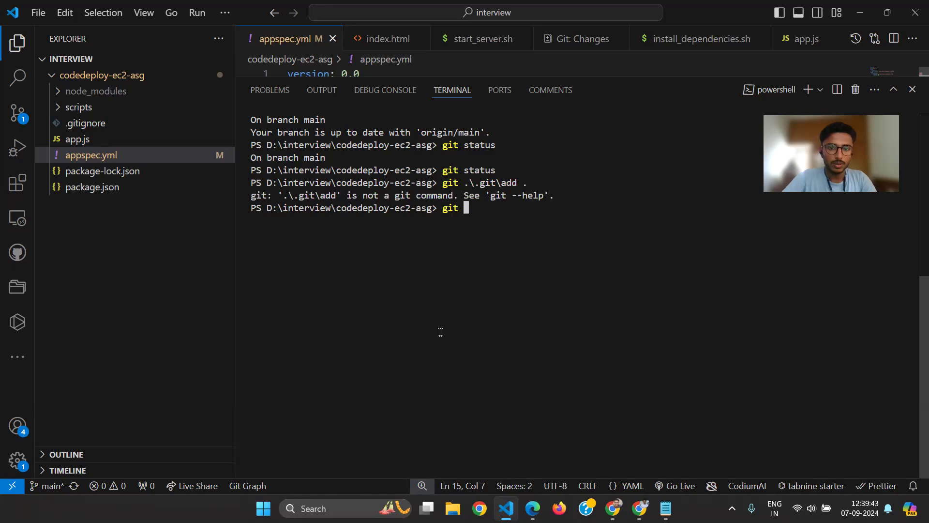
{"action": "type", "text": "commit "}
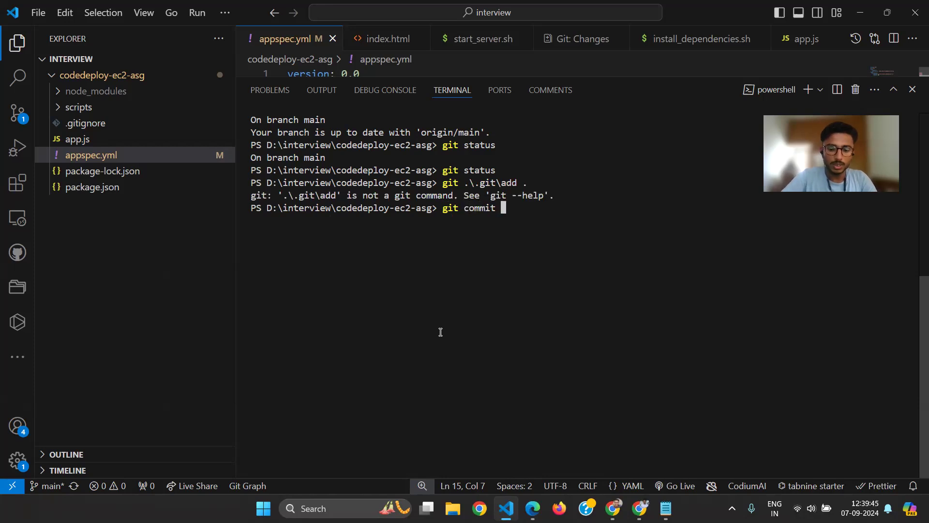
{"action": "type", "text": "-m \"udpated"}
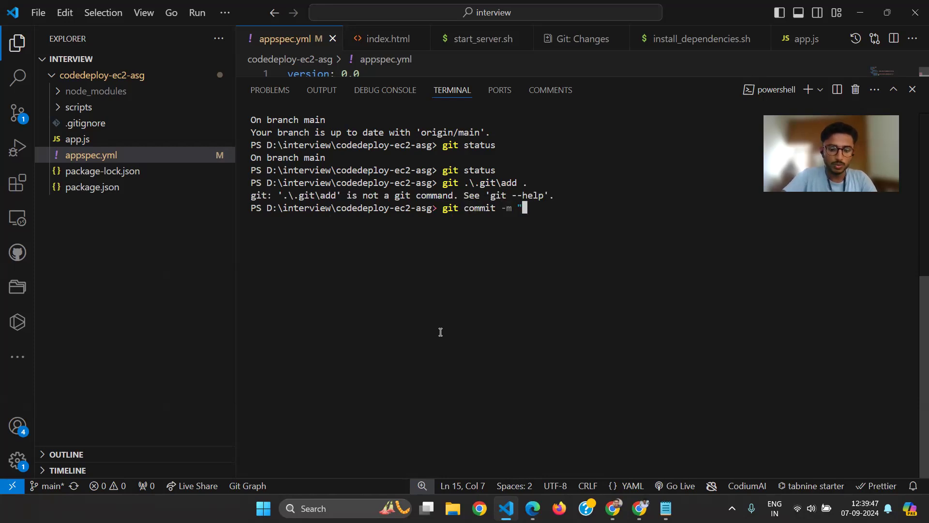
{"action": "type", "text": "\""}
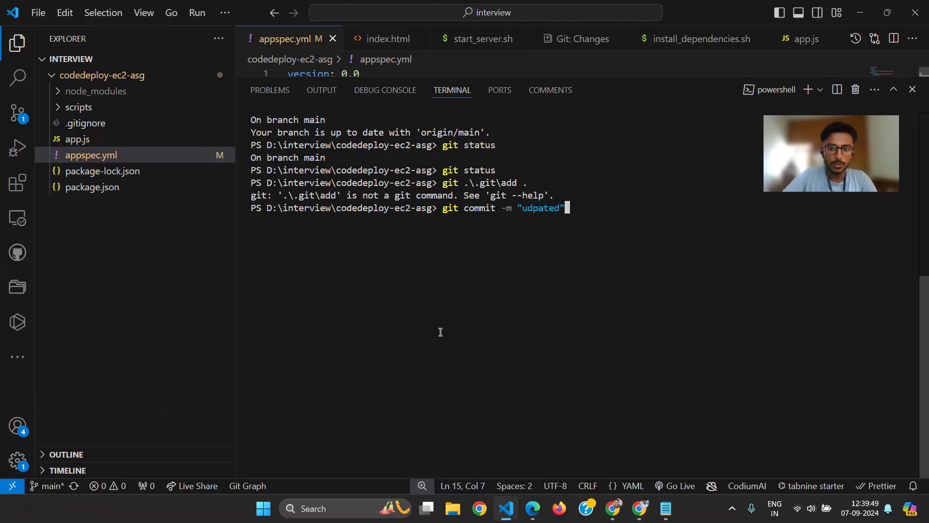
{"action": "key", "text": "Return"}
Try to push the main branch to origin and review the terminal output
{"action": "type", "text": "gi"}
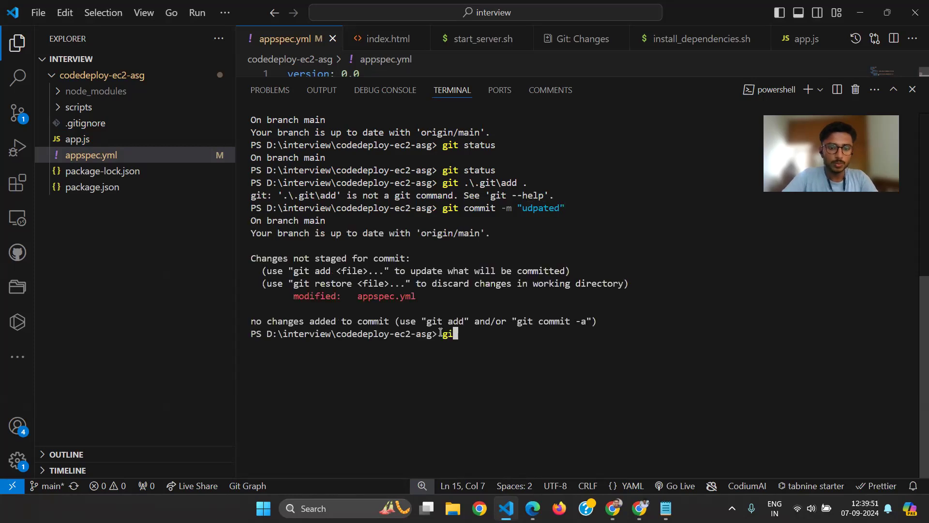
{"action": "key", "text": "BackSpace"}
{"action": "type", "text": "t push origin"}
{"action": "type", "text": "main"}
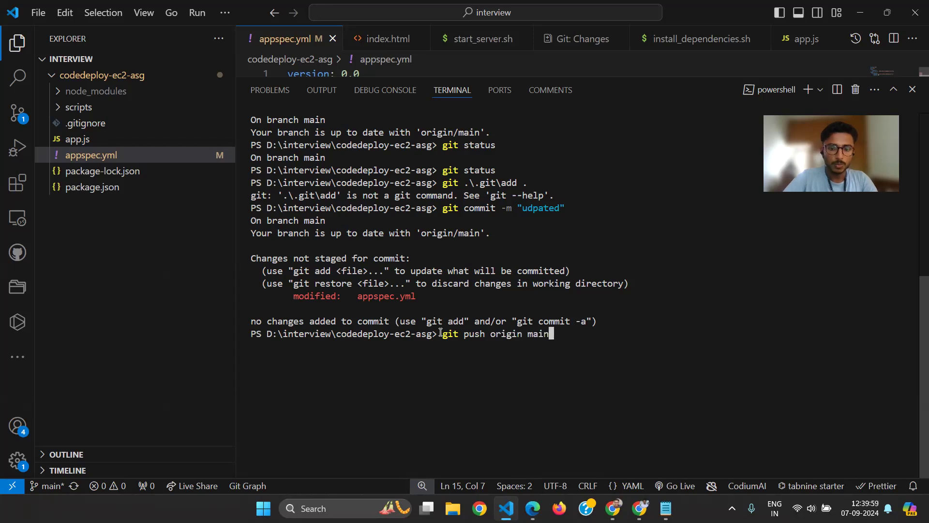
{"action": "key", "text": "Return"}
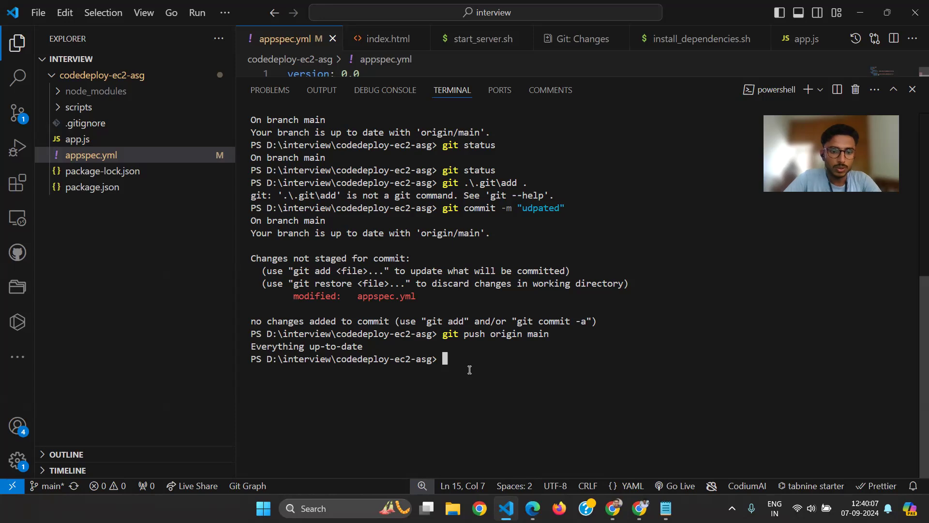
{"action": "scroll", "coordinate": [469, 369], "scroll_direction": "up", "scroll_amount": 1}
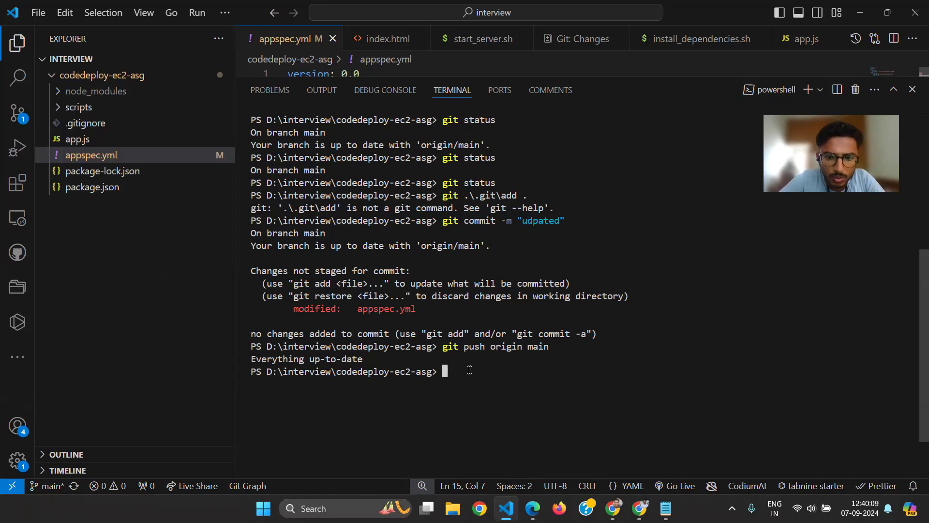
Check the codedeploy-ec2-asg repository on GitHub, then return to VS Code and view app.js and the pending source control changes
{"action": "key", "text": "alt+Tab"}
{"action": "key", "text": "alt+Tab"}
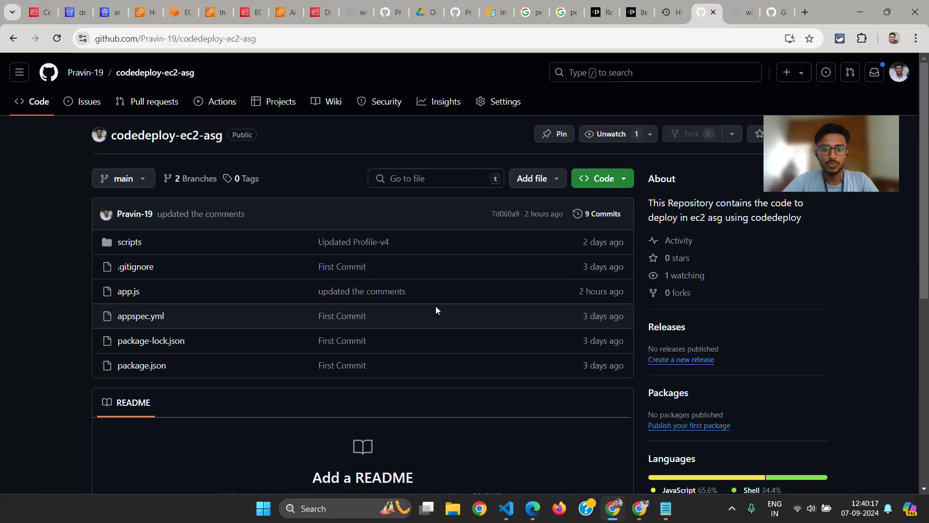
{"action": "key", "text": "alt+Tab"}
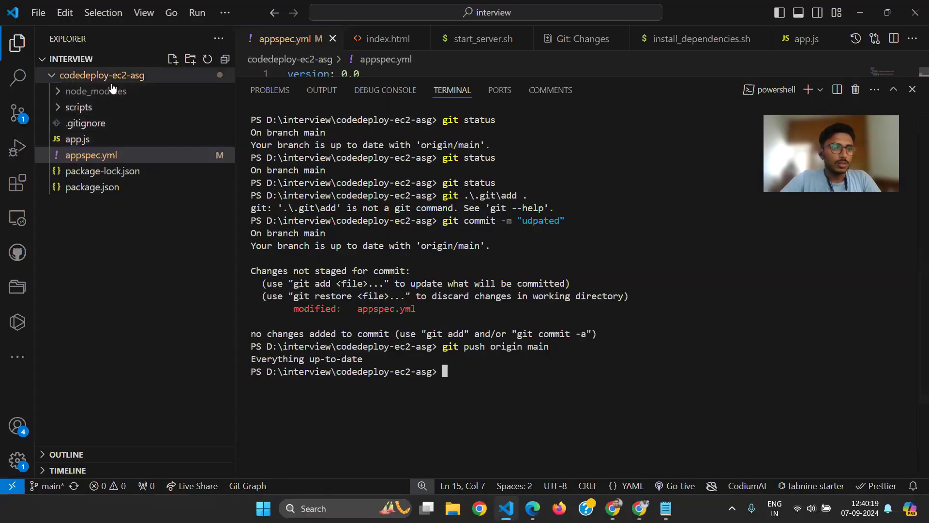
{"action": "left_click", "coordinate": [107, 140]}
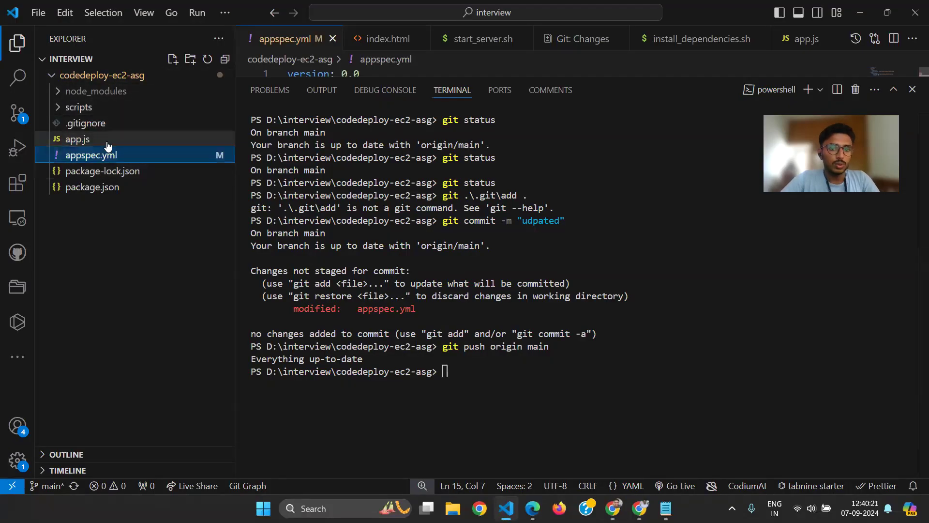
{"action": "left_click", "coordinate": [17, 113]}
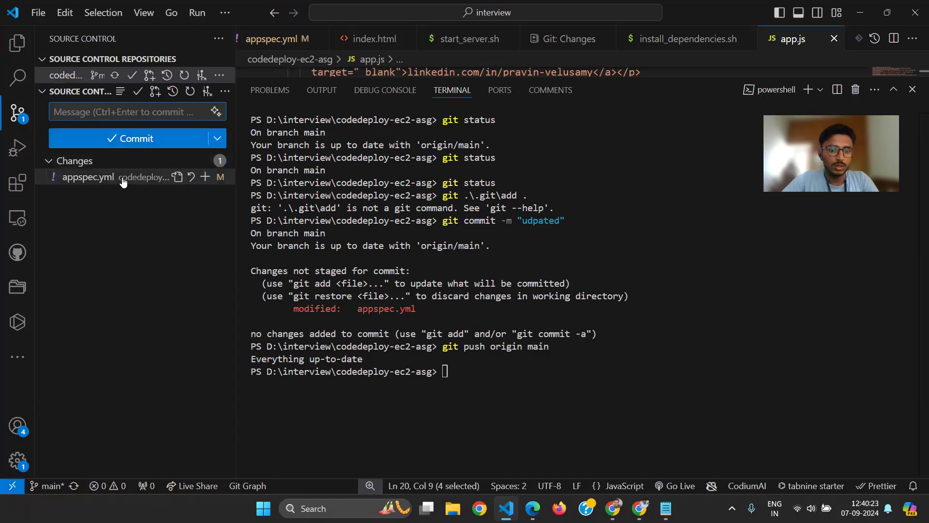
Clear the terminal and commit all tracked changes with git commit -am and the message "Code Updated"
{"action": "left_click", "coordinate": [495, 384]}
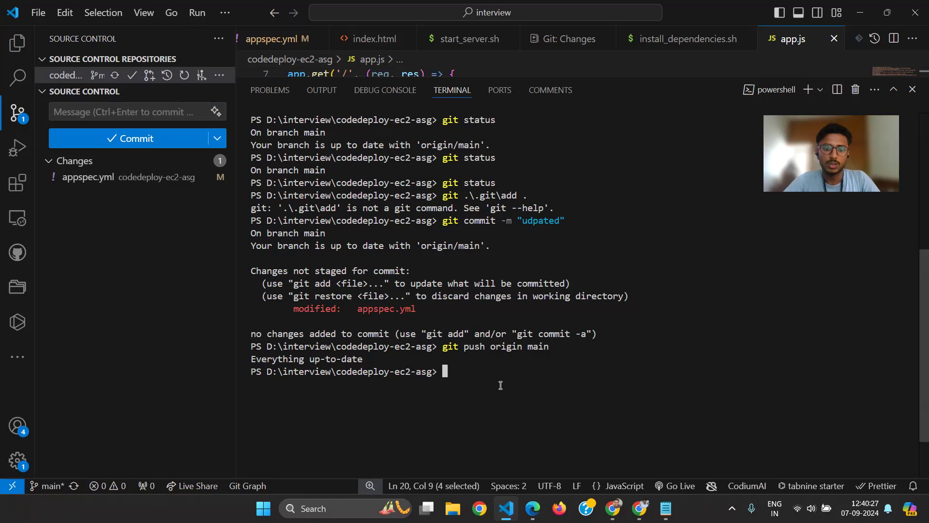
{"action": "key", "text": "ctrl+l"}
{"action": "type", "text": "git commit -am \"Ciode"}
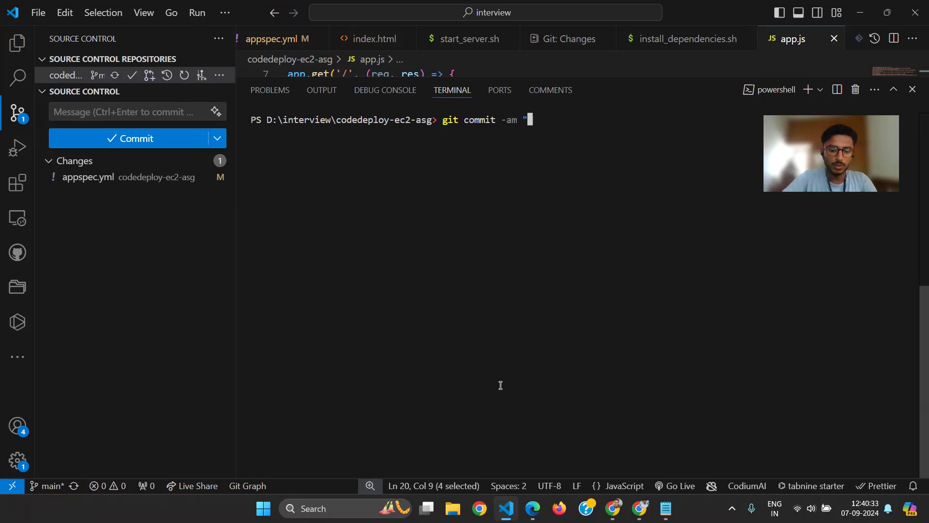
{"action": "key", "text": "BackSpace"}
{"action": "key", "text": "BackSpace"}
{"action": "key", "text": "BackSpace"}
{"action": "key", "text": "BackSpace"}
{"action": "key", "text": "BackSpace"}
{"action": "key", "text": "BackSpace"}
{"action": "type", "text": "Code"}
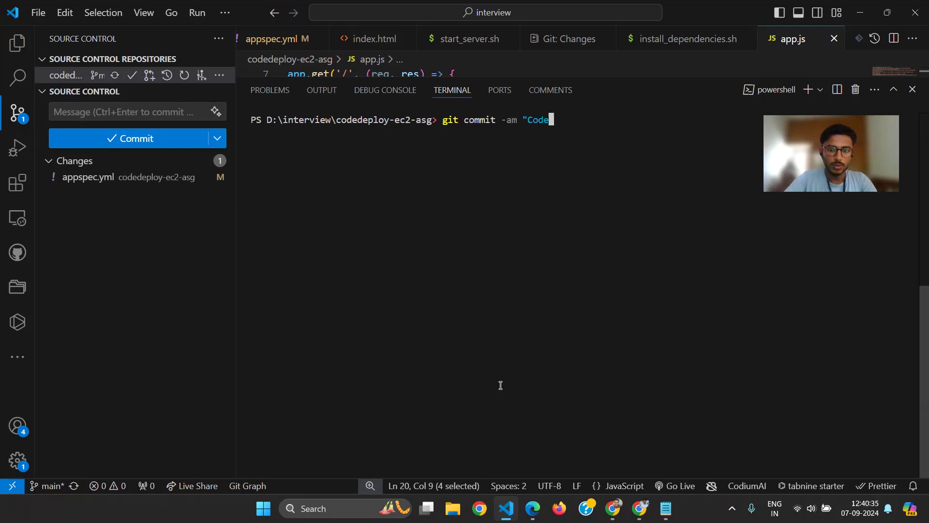
{"action": "type", "text": " Updated \""}
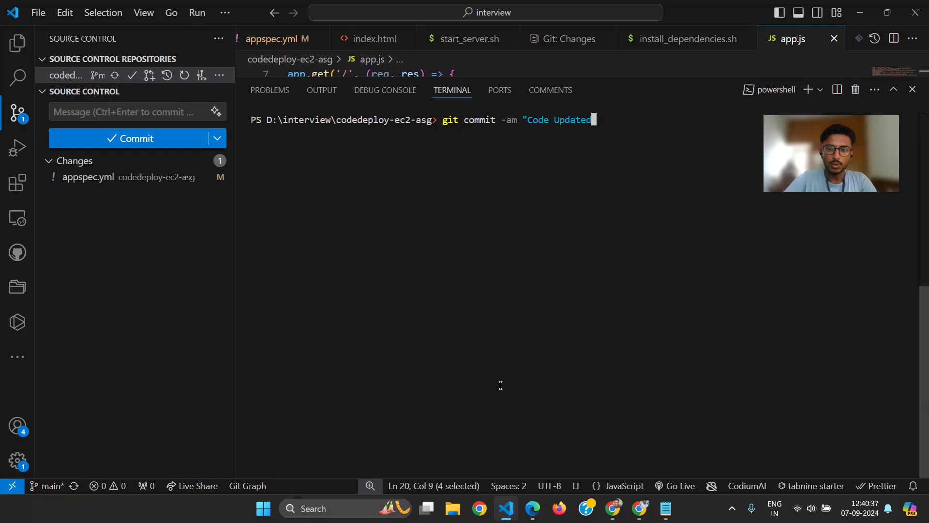
{"action": "key", "text": "BackSpace"}
{"action": "key", "text": "BackSpace"}
{"action": "type", "text": "\""}
{"action": "key", "text": "Return"}
Push the new commit to the remote repository with git push
{"action": "type", "text": "git poush"}
{"action": "key", "text": "BackSpace"}
{"action": "key", "text": "BackSpace"}
{"action": "key", "text": "BackSpace"}
{"action": "key", "text": "BackSpace"}
{"action": "type", "text": "ush"}
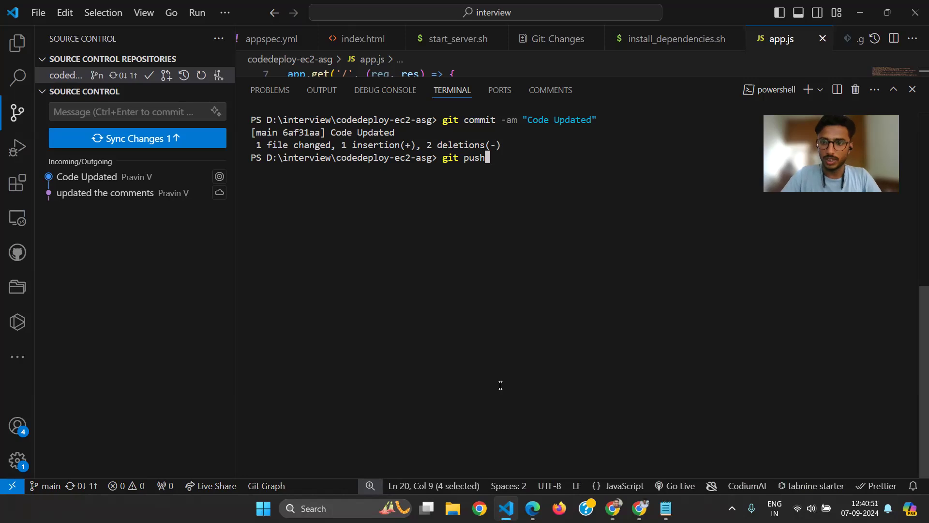
{"action": "key", "text": "Return"}
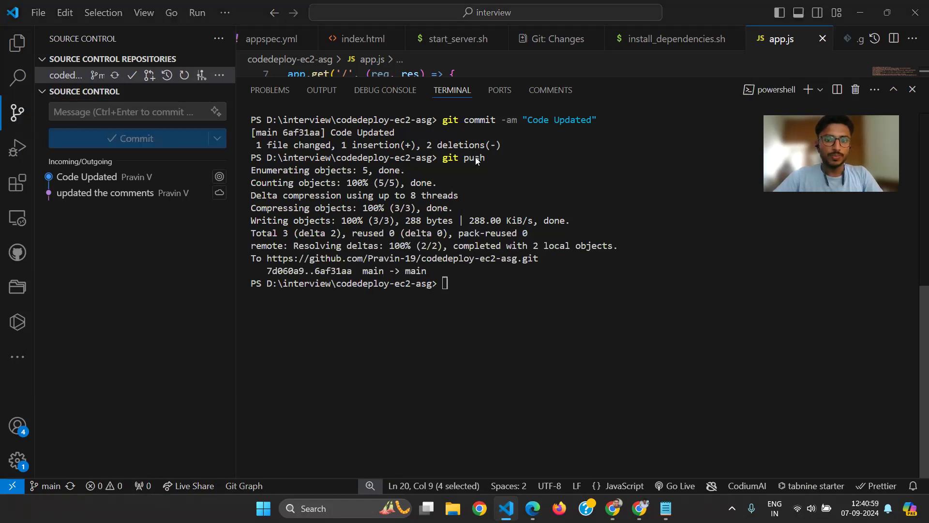
Switch to the codedeploy-ec2-asg repository on GitHub and refresh it to check for the pushed commit
{"action": "key", "text": "alt+Tab"}
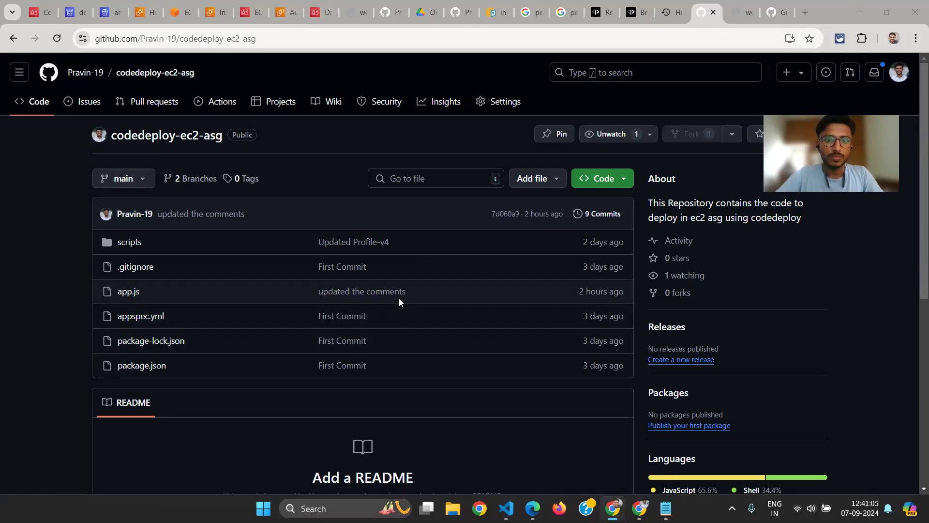
{"action": "key", "text": "alt+Tab"}
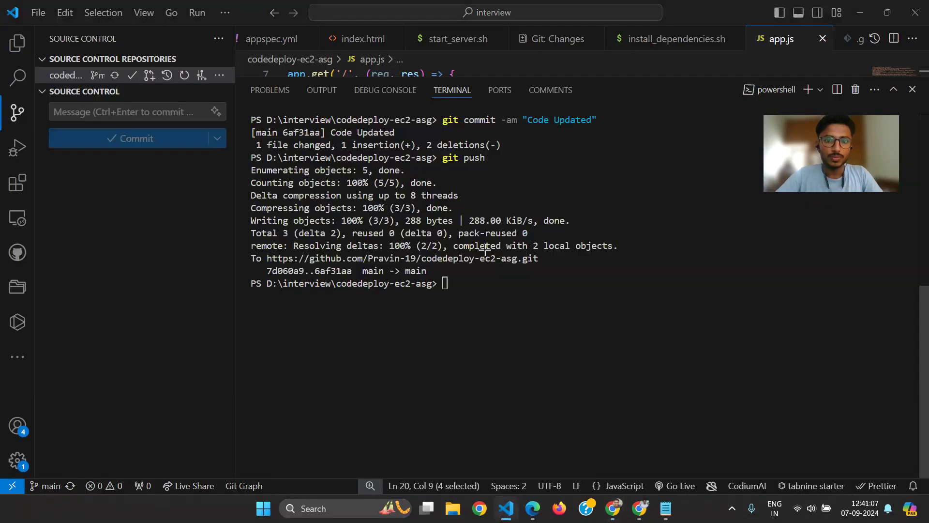
{"action": "key", "text": "alt+Tab"}
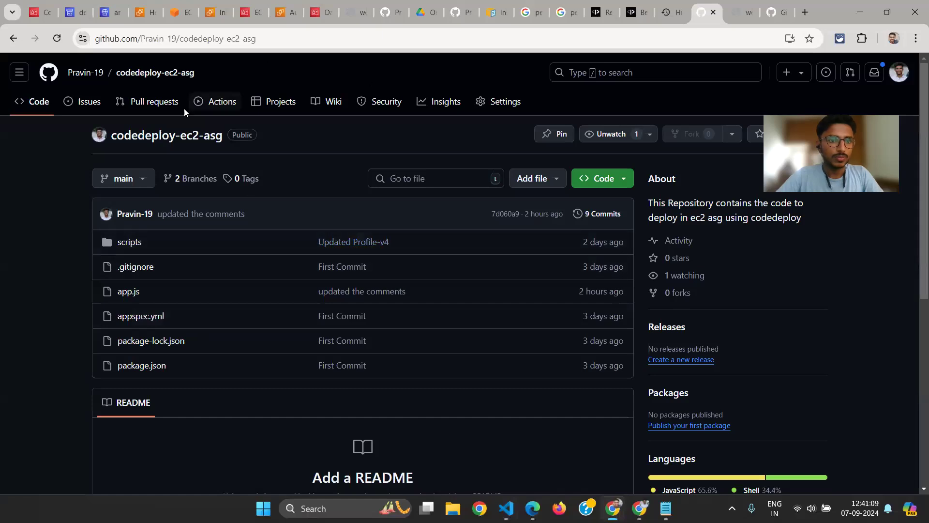
{"action": "key", "text": "F5"}
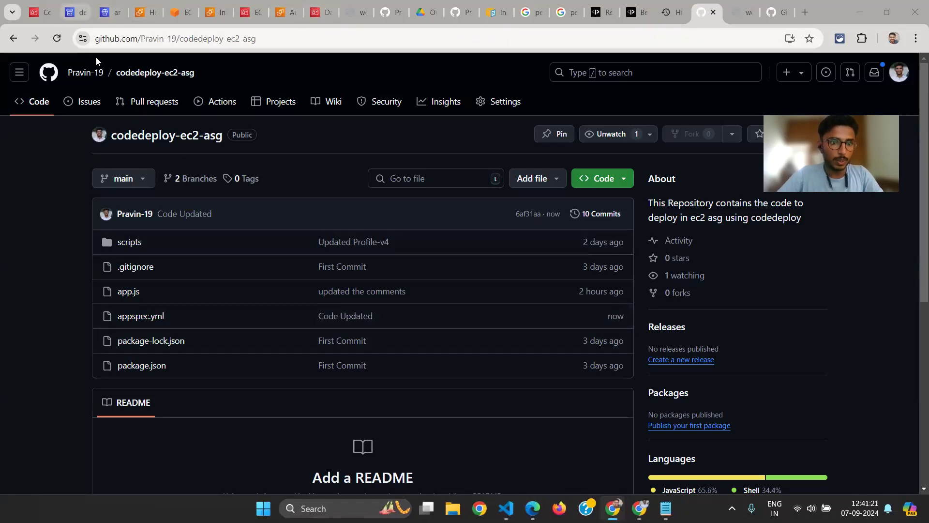
Open demo-pipeline in AWS CodePipeline and examine the progress of its Source and Deploy stages
{"action": "left_click", "coordinate": [76, 12]}
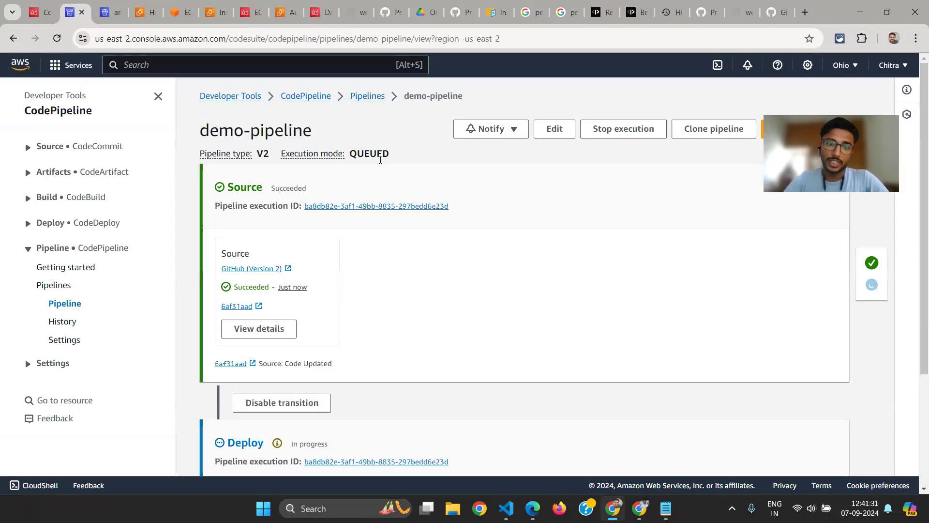
{"action": "scroll", "coordinate": [233, 223], "scroll_direction": "down", "scroll_amount": 1}
{"action": "scroll", "coordinate": [261, 261], "scroll_direction": "down", "scroll_amount": 1}
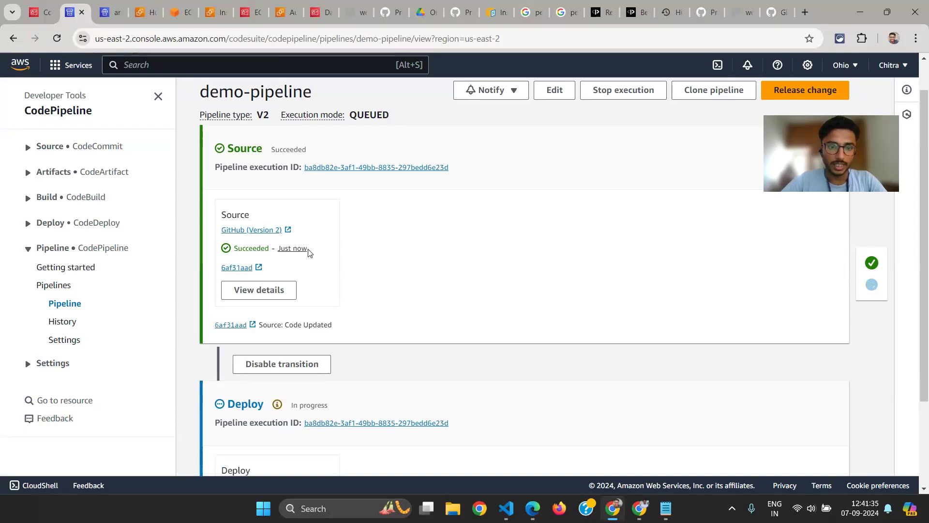
{"action": "scroll", "coordinate": [309, 252], "scroll_direction": "down", "scroll_amount": 1}
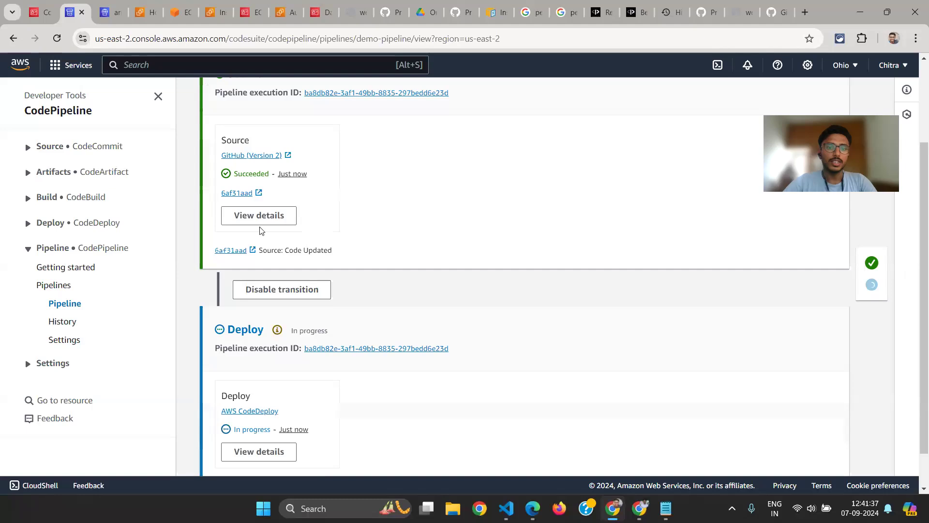
{"action": "scroll", "coordinate": [231, 181], "scroll_direction": "up", "scroll_amount": 1}
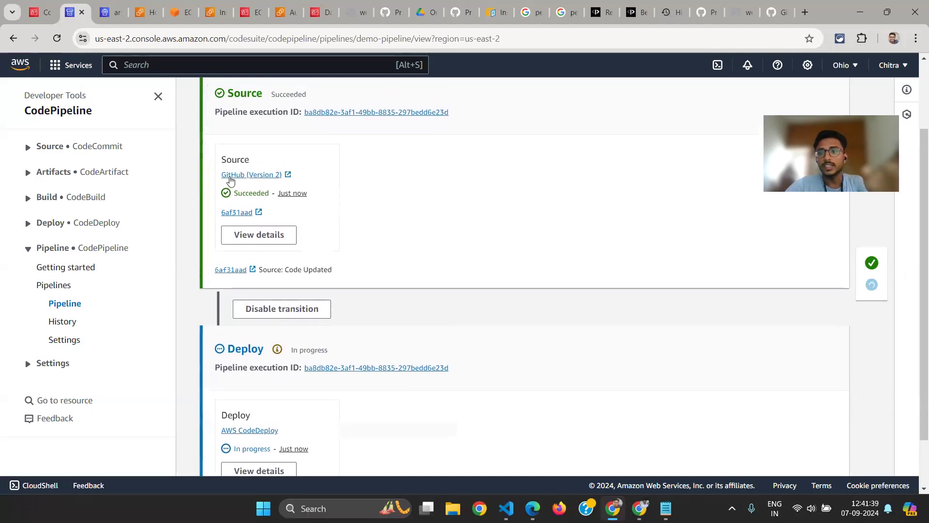
{"action": "scroll", "coordinate": [231, 181], "scroll_direction": "down", "scroll_amount": 1}
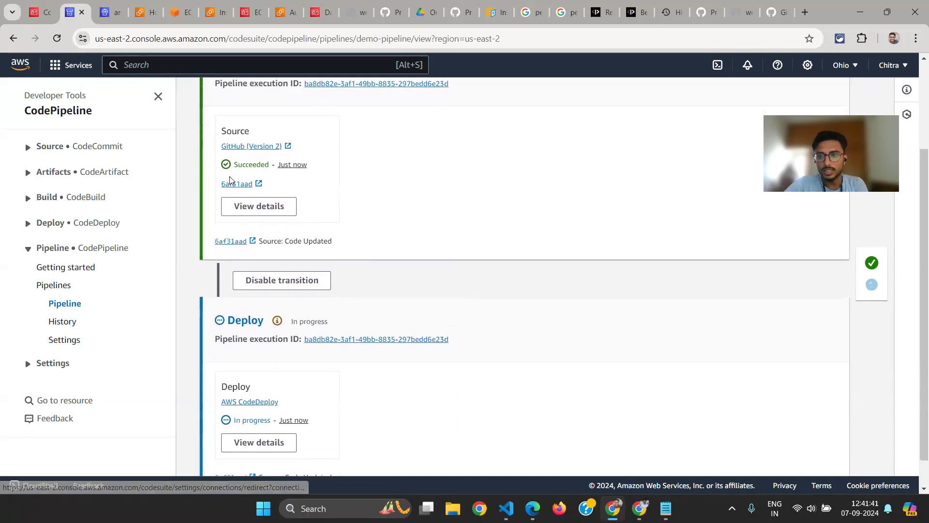
{"action": "scroll", "coordinate": [237, 363], "scroll_direction": "down", "scroll_amount": 1}
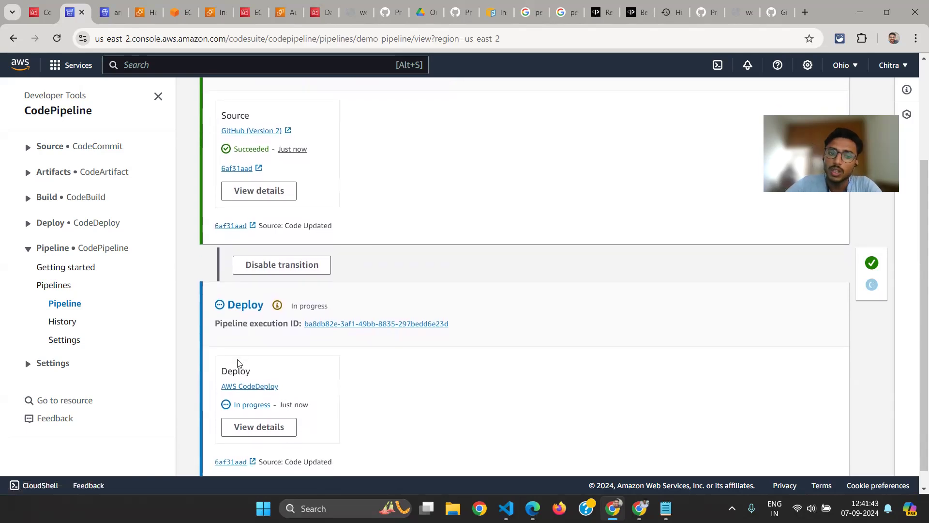
{"action": "scroll", "coordinate": [238, 364], "scroll_direction": "down", "scroll_amount": 1}
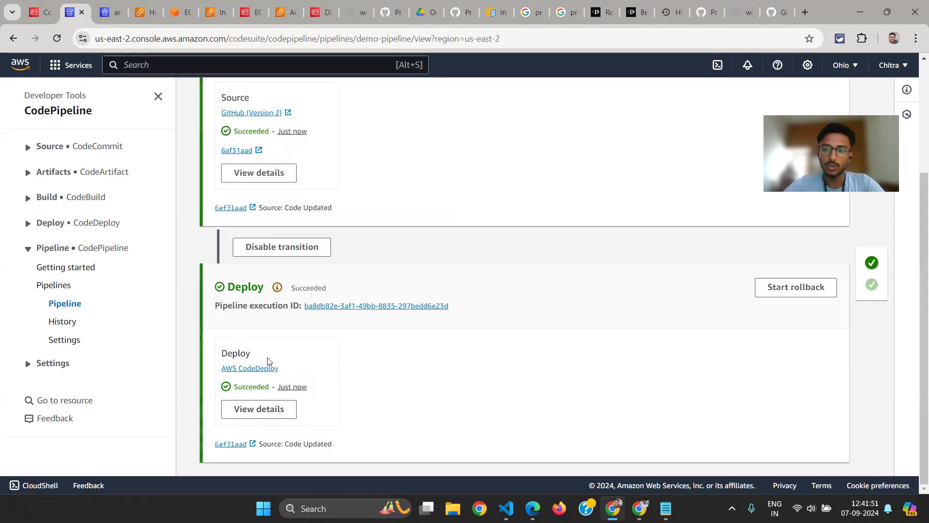
{"action": "scroll", "coordinate": [205, 368], "scroll_direction": "up", "scroll_amount": 1}
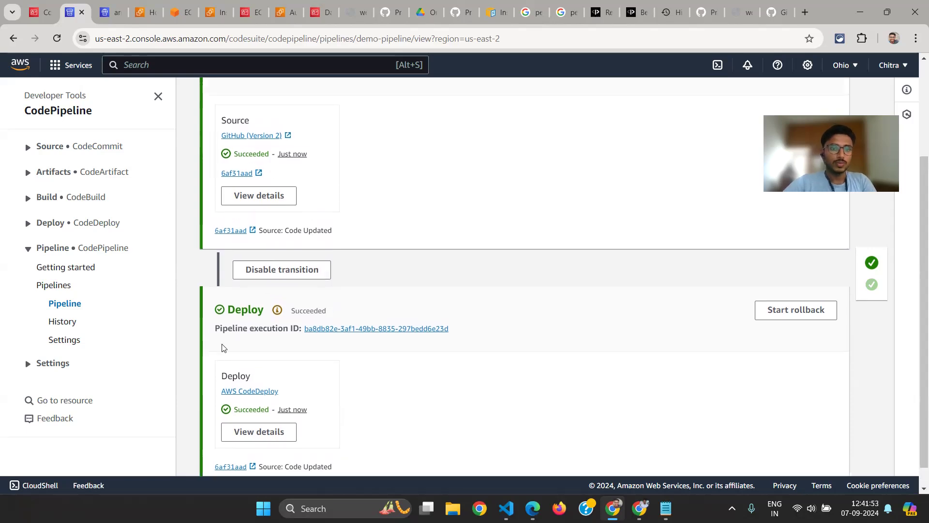
{"action": "scroll", "coordinate": [301, 338], "scroll_direction": "up", "scroll_amount": 3}
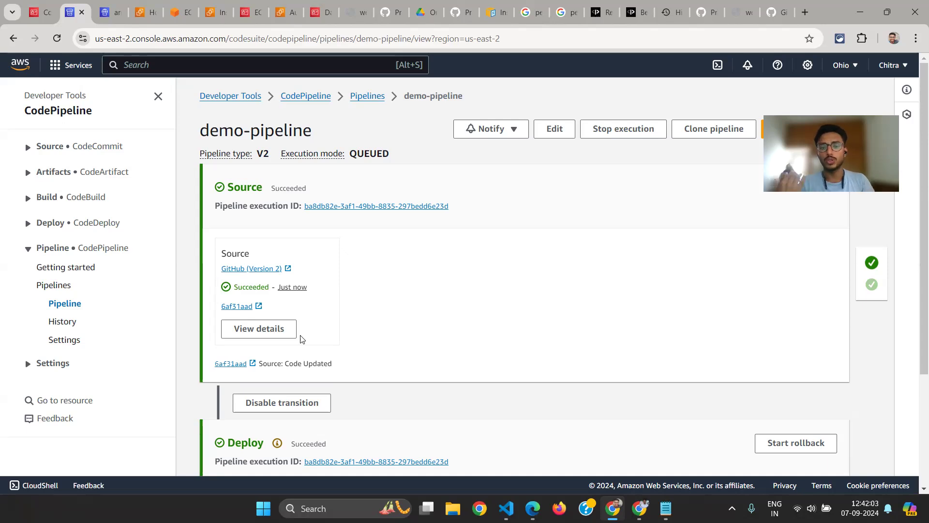
{"action": "scroll", "coordinate": [301, 341], "scroll_direction": "down", "scroll_amount": 1}
{"action": "scroll", "coordinate": [300, 338], "scroll_direction": "up", "scroll_amount": 1}
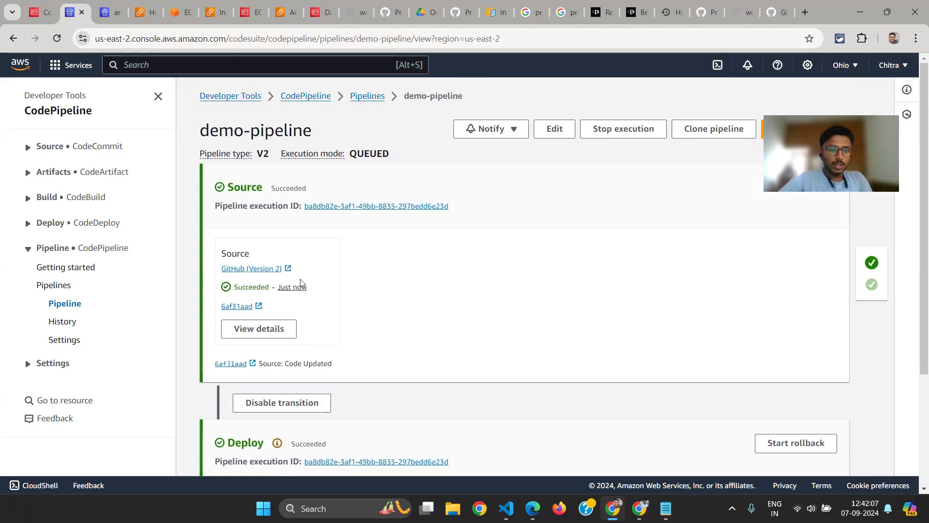
{"action": "scroll", "coordinate": [300, 283], "scroll_direction": "down", "scroll_amount": 3}
Look at the architecture diagram, then return to demo-pipeline and review its Source and Deploy stages again
{"action": "key", "text": "alt+Tab"}
{"action": "key", "text": "alt+Tab"}
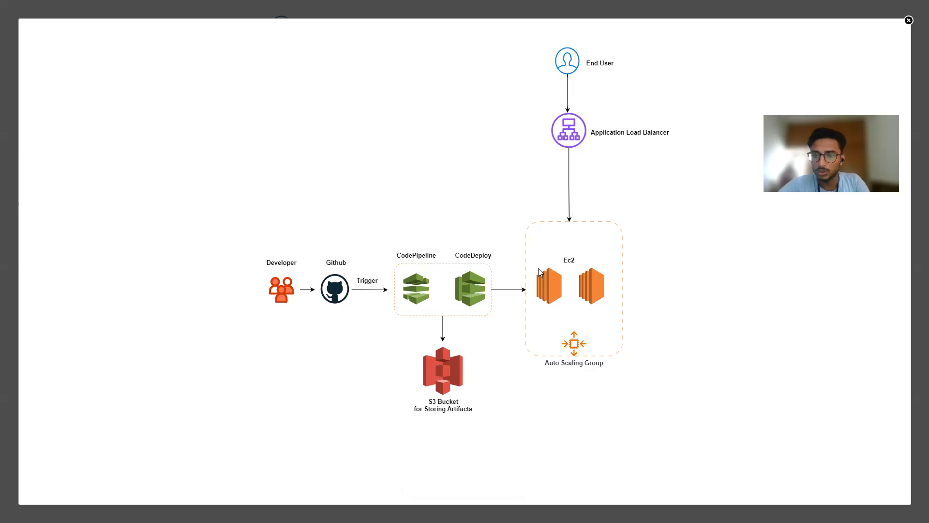
{"action": "key", "text": "alt+Tab"}
{"action": "scroll", "coordinate": [338, 164], "scroll_direction": "up", "scroll_amount": 3}
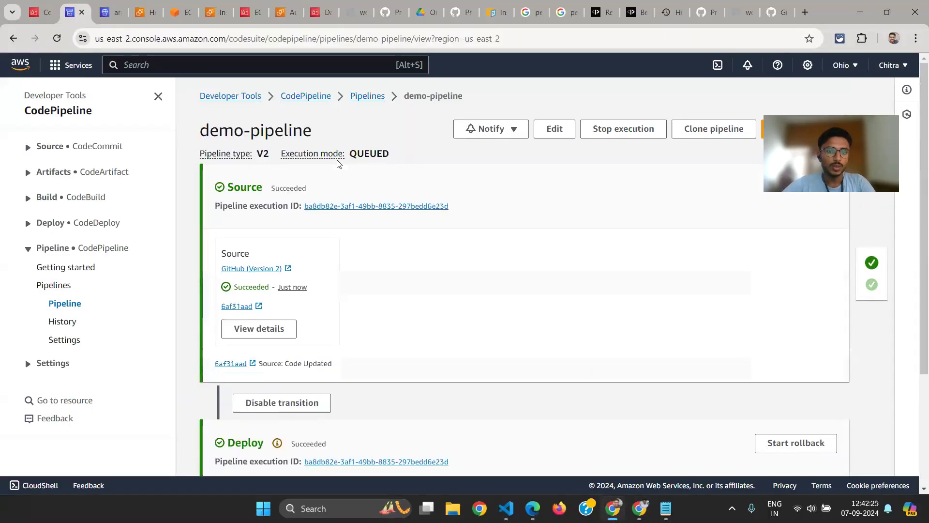
{"action": "scroll", "coordinate": [393, 244], "scroll_direction": "down", "scroll_amount": 3}
{"action": "scroll", "coordinate": [393, 244], "scroll_direction": "up", "scroll_amount": 3}
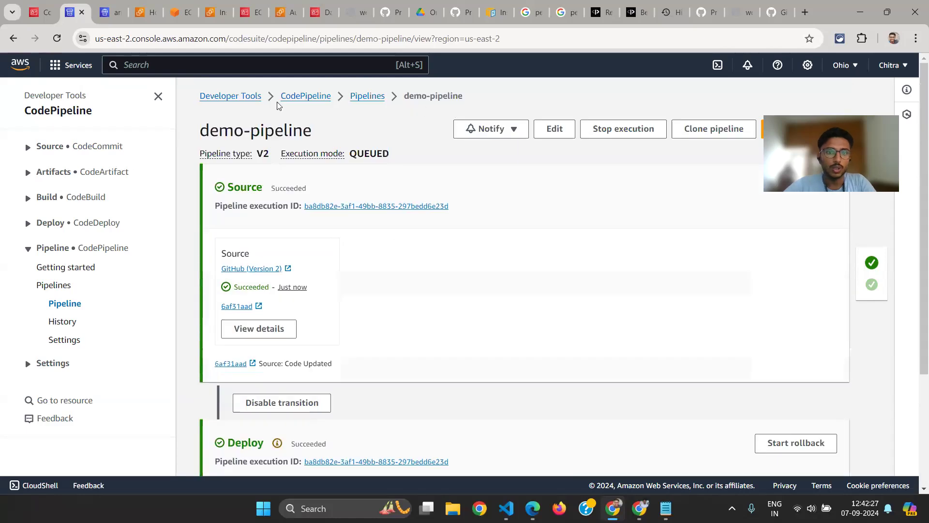
Review the Source and Deploy stages of demo-pipeline and open the list of CodeDeploy applications
{"action": "scroll", "coordinate": [122, 282], "scroll_direction": "down", "scroll_amount": 1}
{"action": "scroll", "coordinate": [122, 282], "scroll_direction": "up", "scroll_amount": 1}
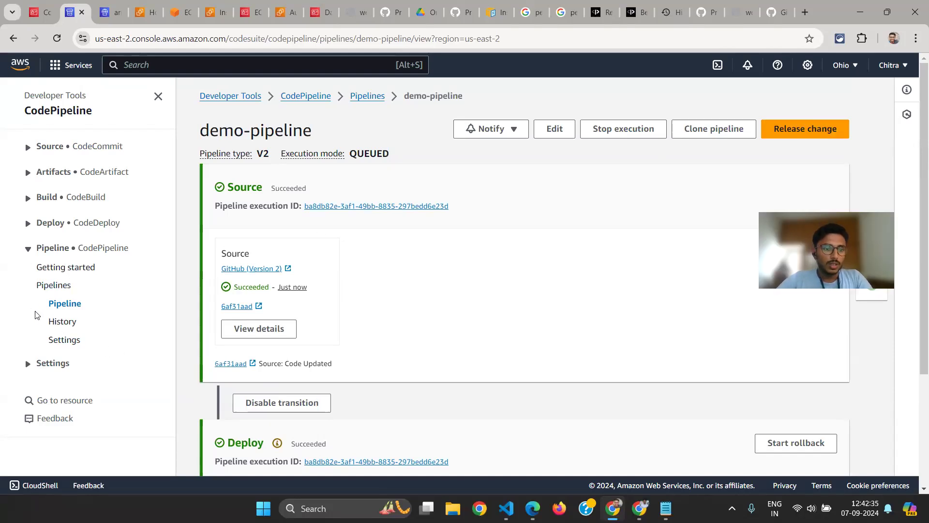
{"action": "left_click", "coordinate": [27, 249]}
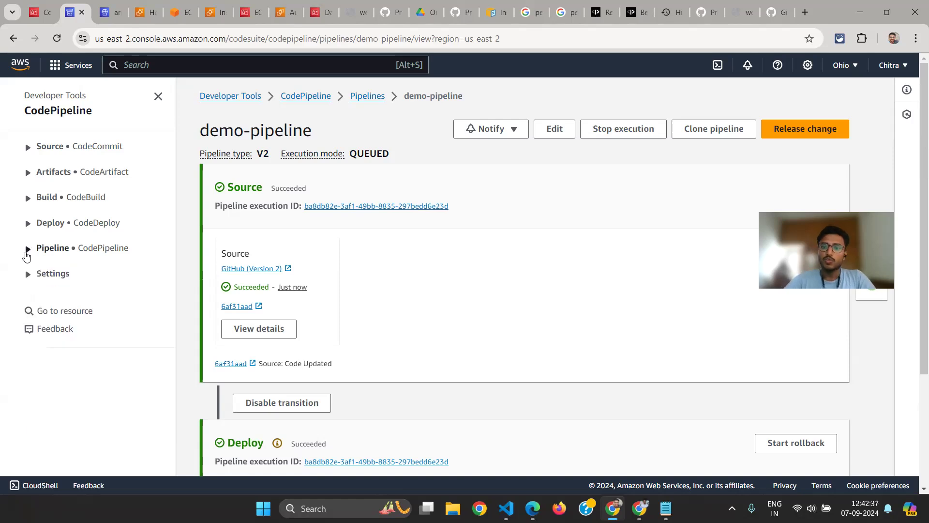
{"action": "scroll", "coordinate": [247, 426], "scroll_direction": "down", "scroll_amount": 1}
{"action": "scroll", "coordinate": [247, 426], "scroll_direction": "down", "scroll_amount": 3}
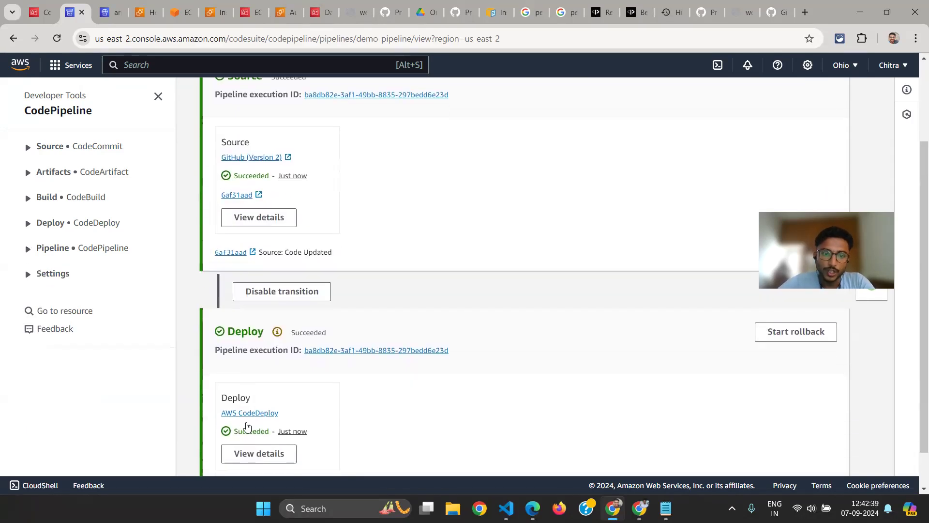
{"action": "left_click", "coordinate": [228, 414]}
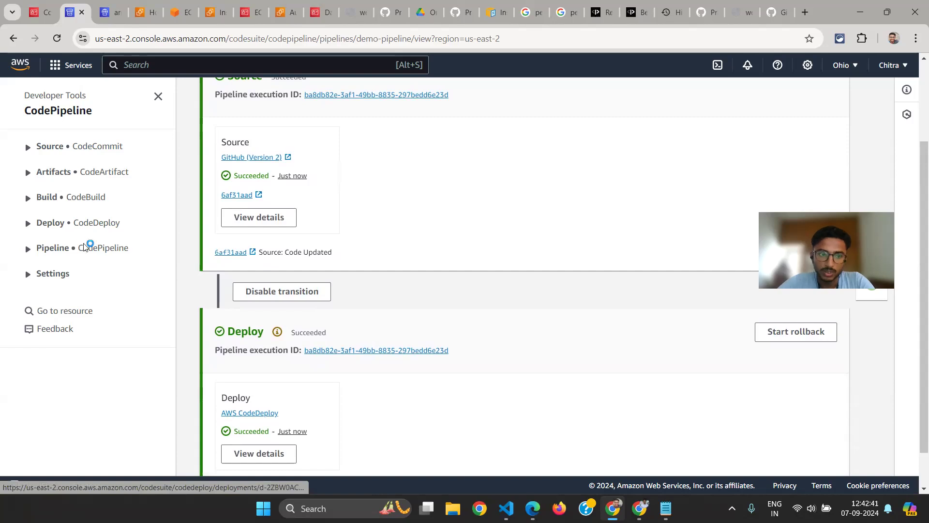
{"action": "left_click", "coordinate": [50, 223]}
{"action": "left_click", "coordinate": [74, 283]}
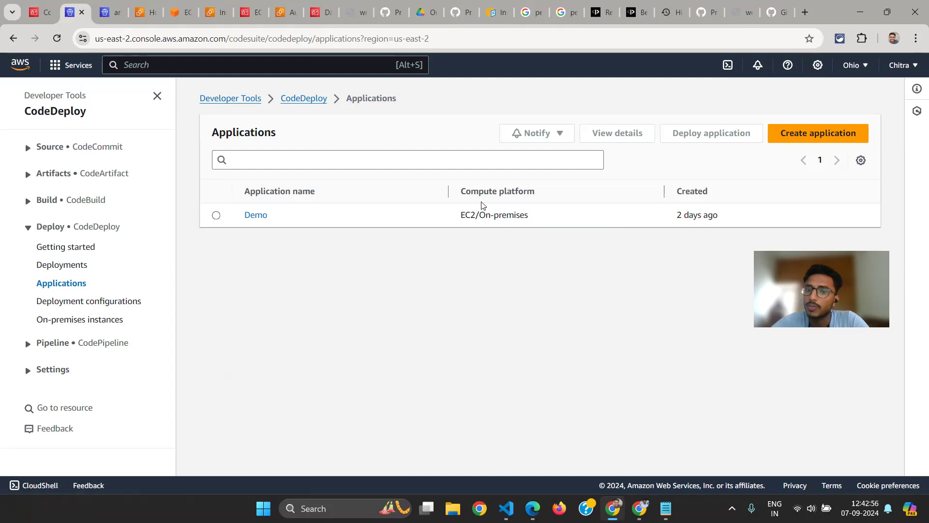
Open the Demo application in CodeDeploy, view its page for creating a deployment group, and return to the application details
{"action": "left_click_drag", "start_coordinate": [462, 213], "coordinate": [478, 213]}
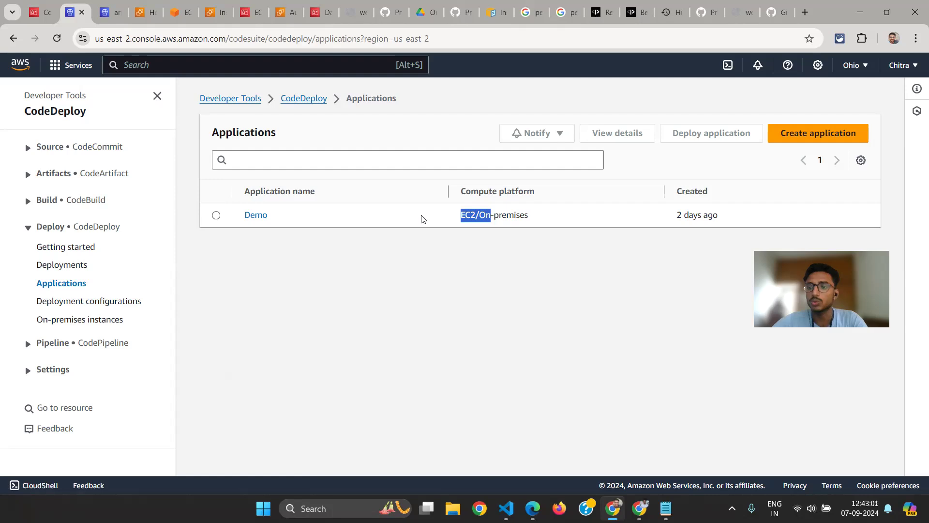
{"action": "left_click", "coordinate": [258, 216]}
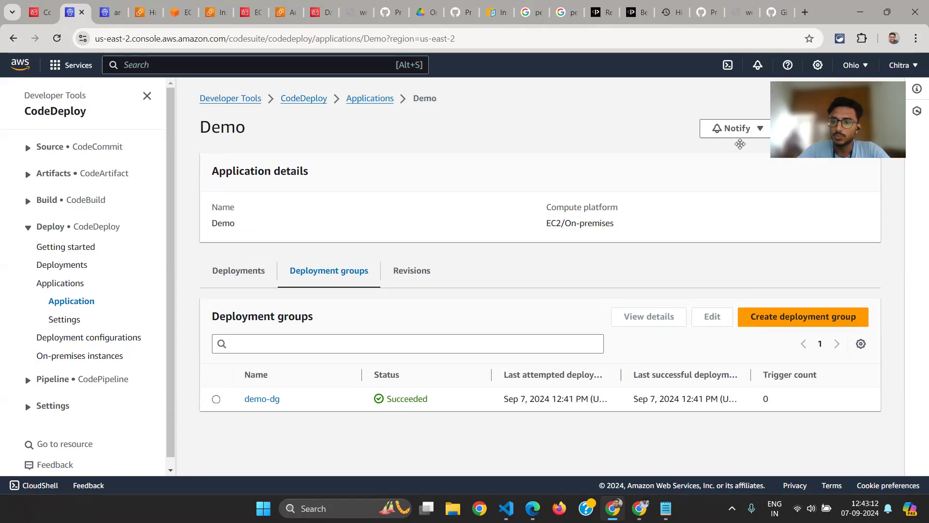
{"action": "left_click", "coordinate": [797, 316]}
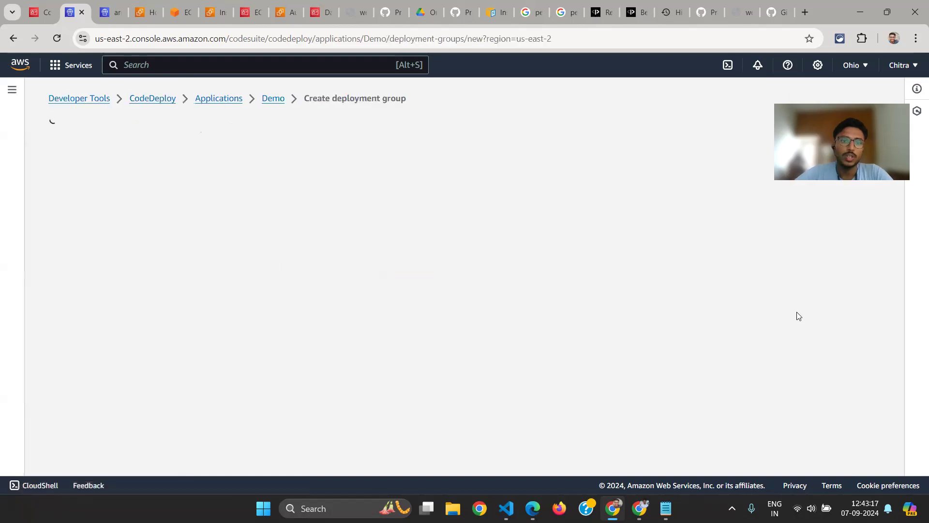
{"action": "left_click", "coordinate": [273, 100]}
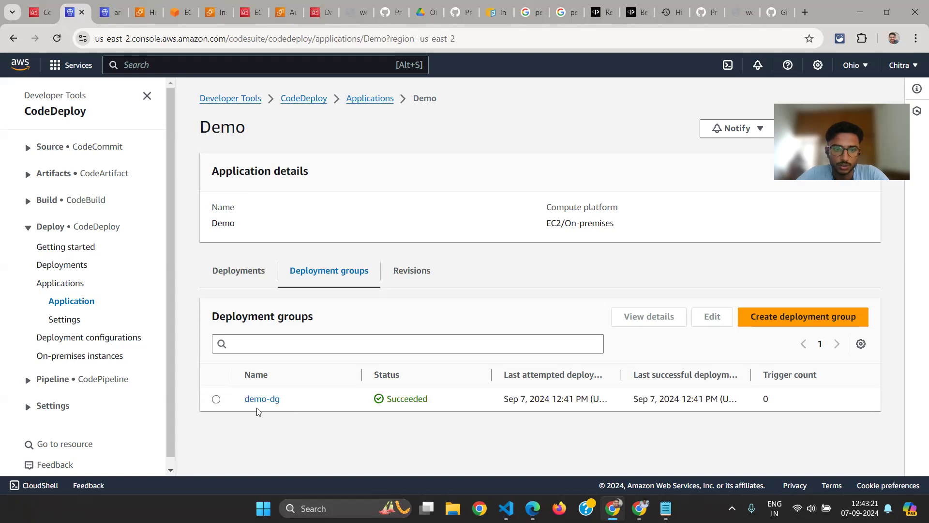
Open the demo-dg deployment group and examine its deployment type, service role and Auto Scaling group configuration
{"action": "left_click", "coordinate": [255, 400]}
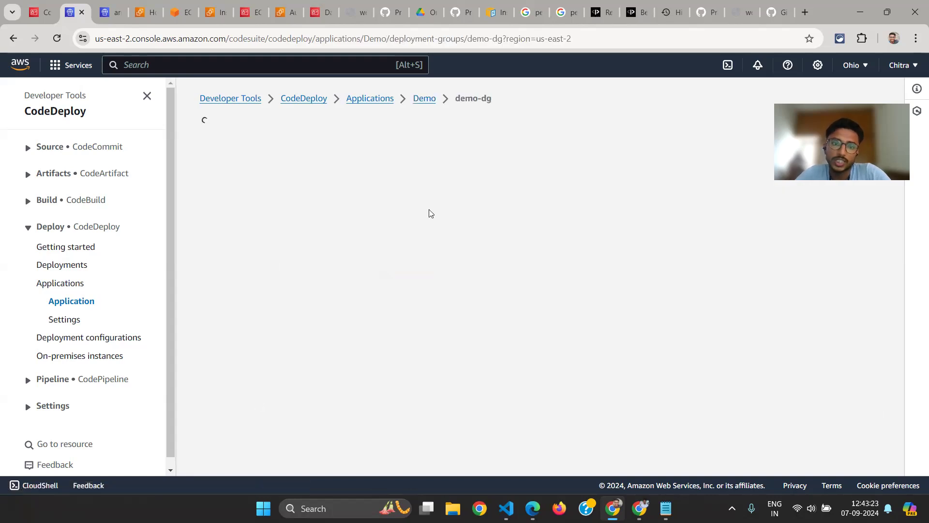
{"action": "scroll", "coordinate": [455, 260], "scroll_direction": "down", "scroll_amount": 1}
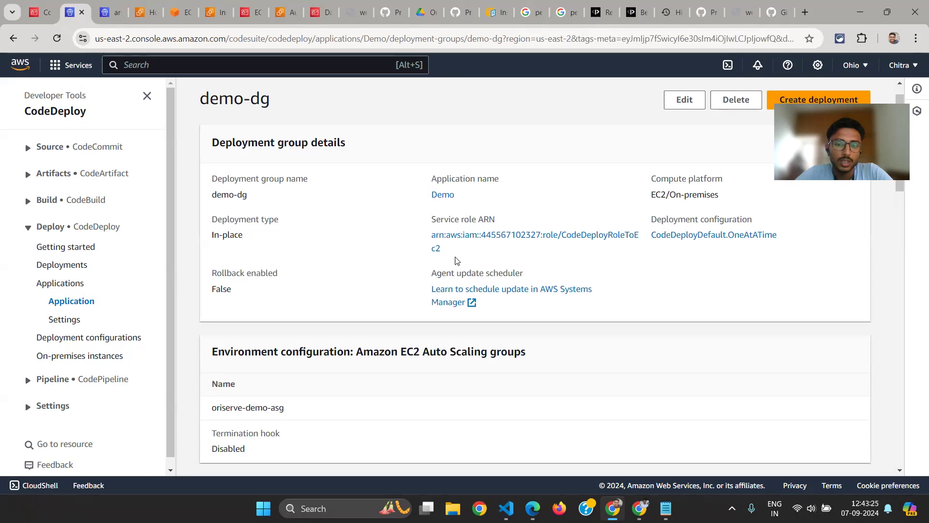
{"action": "scroll", "coordinate": [512, 245], "scroll_direction": "up", "scroll_amount": 1}
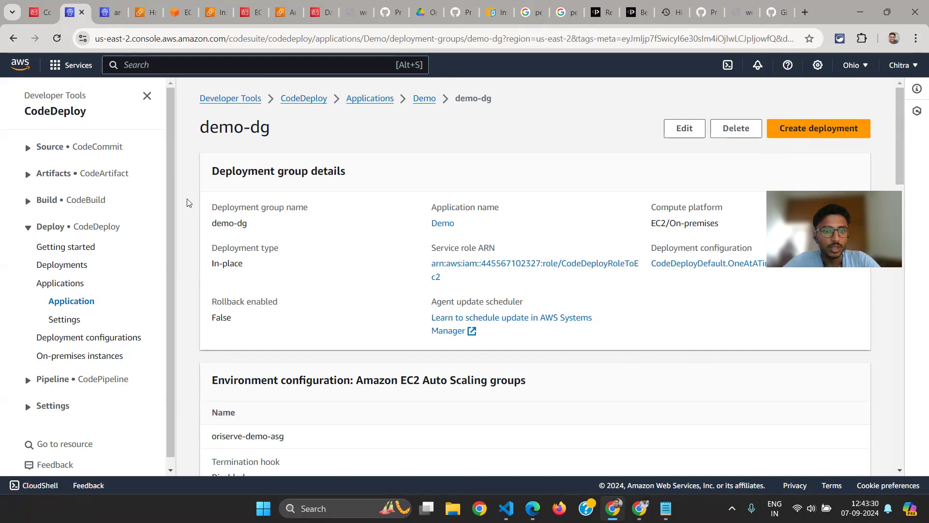
{"action": "scroll", "coordinate": [433, 227], "scroll_direction": "down", "scroll_amount": 1}
{"action": "left_click_drag", "start_coordinate": [260, 250], "coordinate": [211, 232]}
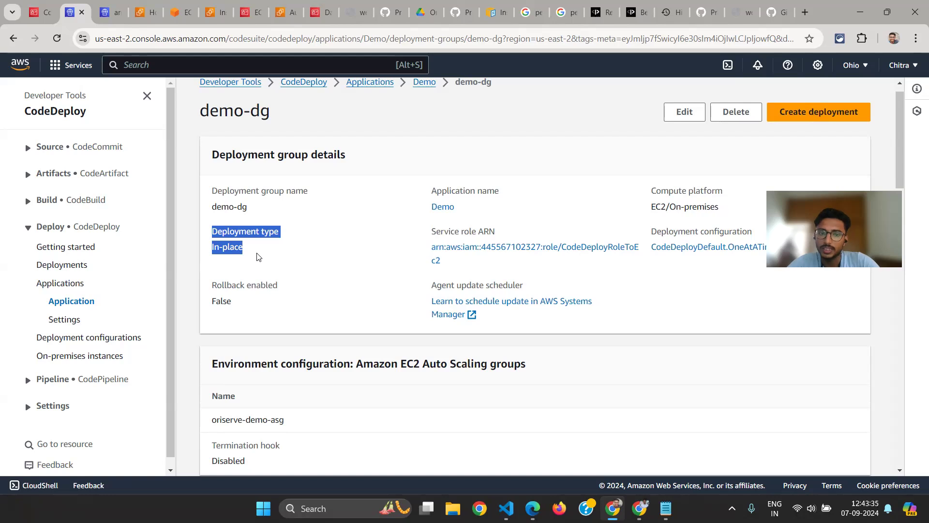
{"action": "left_click", "coordinate": [269, 255]}
{"action": "left_click_drag", "start_coordinate": [250, 248], "coordinate": [213, 233]}
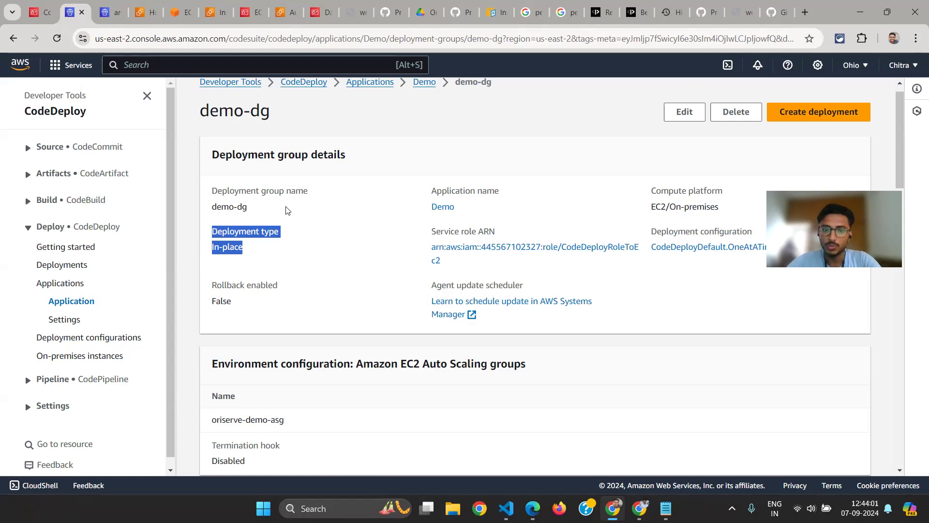
{"action": "scroll", "coordinate": [285, 212], "scroll_direction": "down", "scroll_amount": 1}
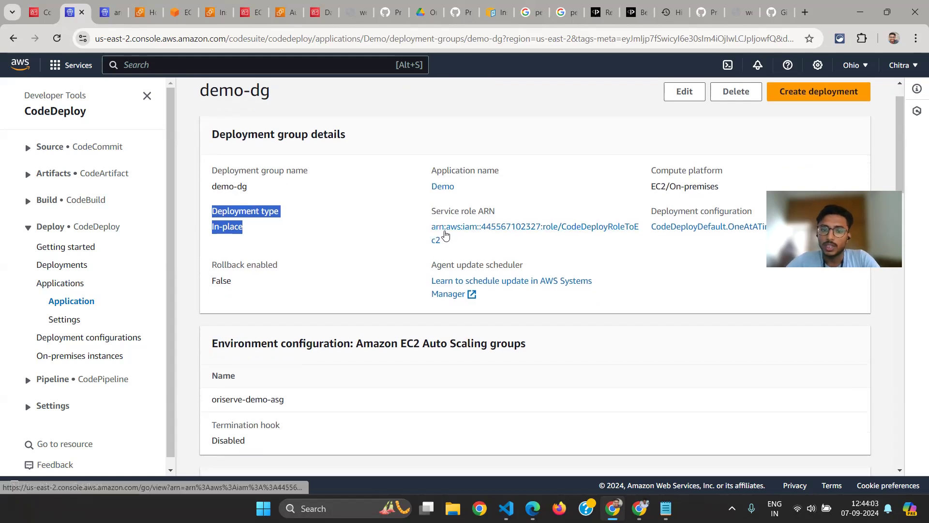
{"action": "scroll", "coordinate": [400, 221], "scroll_direction": "up", "scroll_amount": 2}
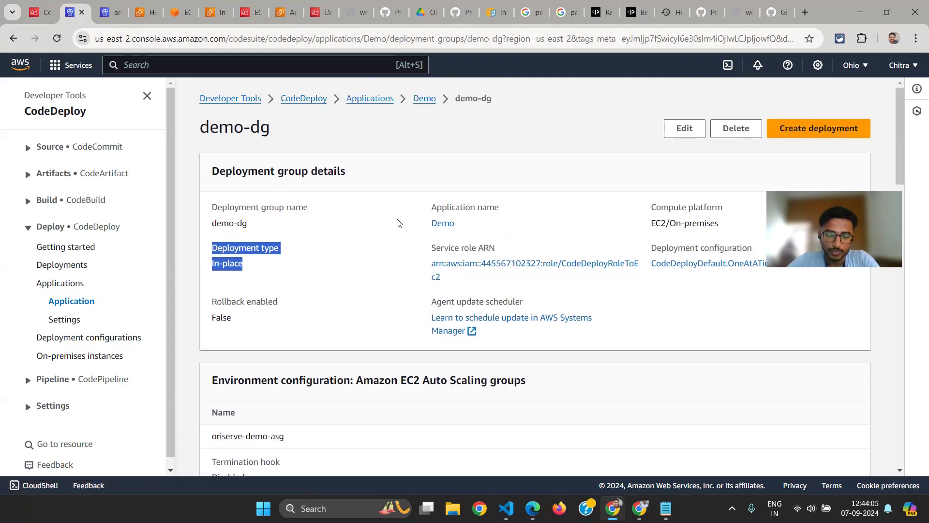
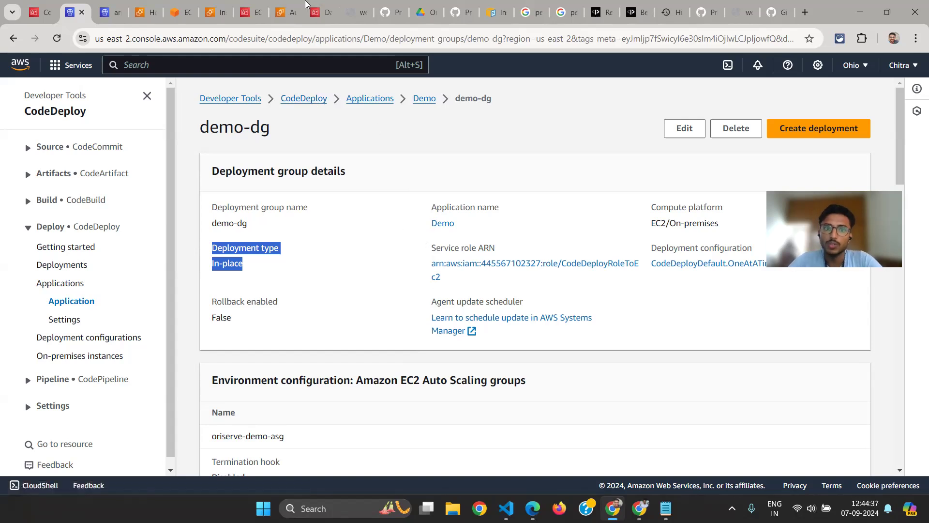
Open the CodeDeployRoleToEc2 role from the IAM roles list and review its summary
{"action": "left_click", "coordinate": [322, 11]}
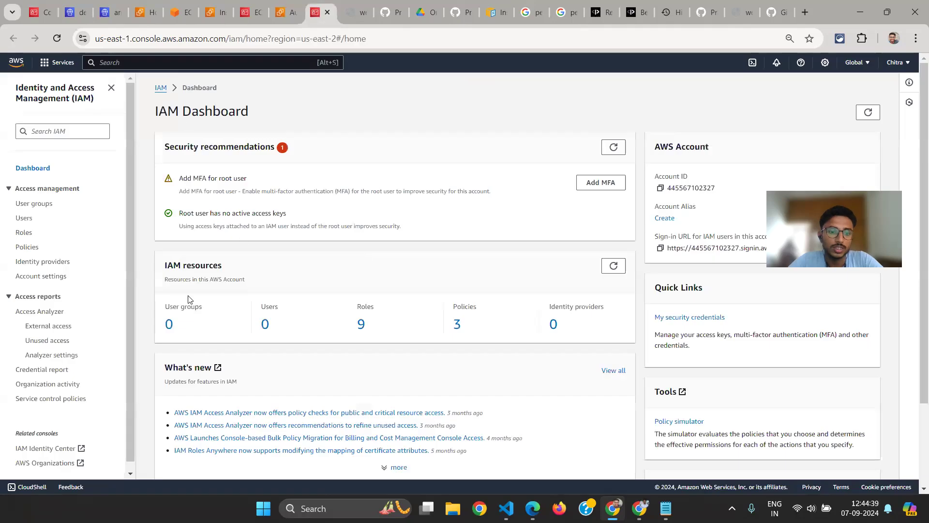
{"action": "left_click", "coordinate": [361, 324]}
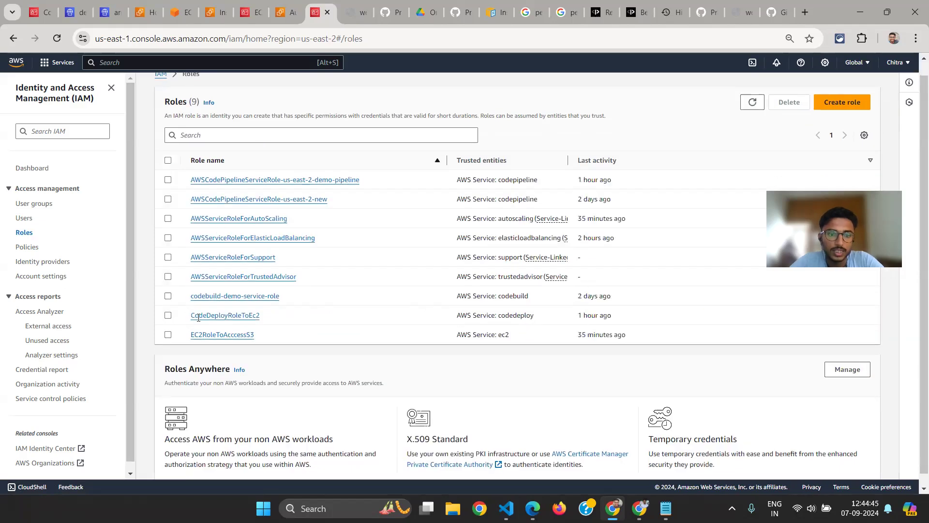
{"action": "left_click", "coordinate": [207, 316]}
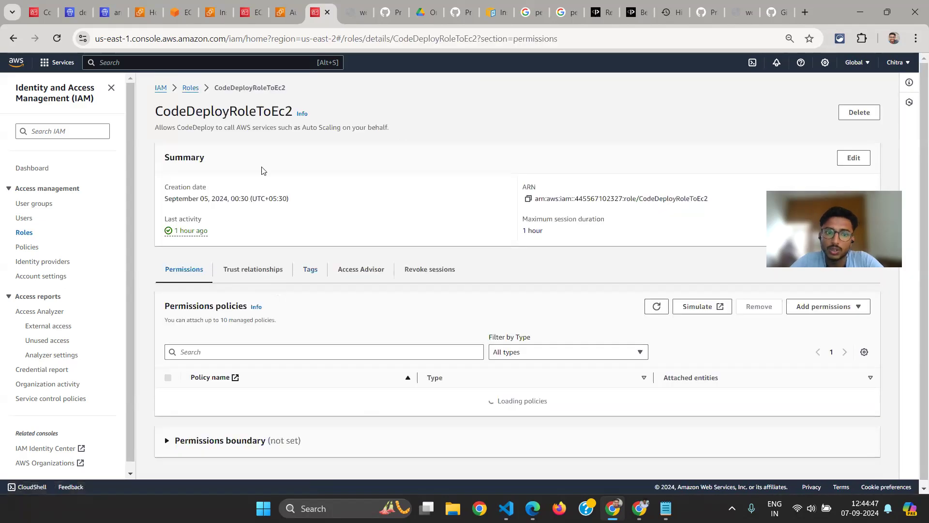
{"action": "left_click_drag", "start_coordinate": [179, 114], "coordinate": [179, 121]}
{"action": "left_click", "coordinate": [179, 121]}
{"action": "double_click", "coordinate": [188, 110]}
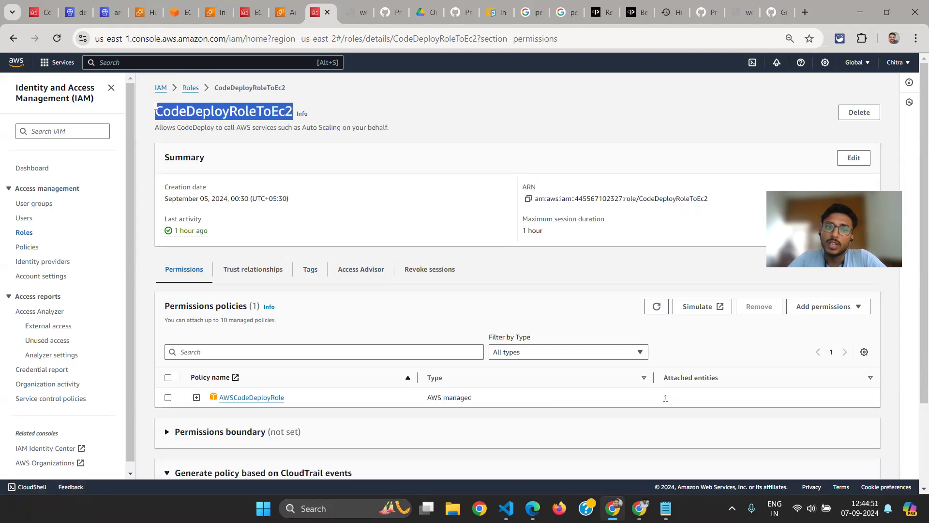
{"action": "left_click", "coordinate": [278, 119]}
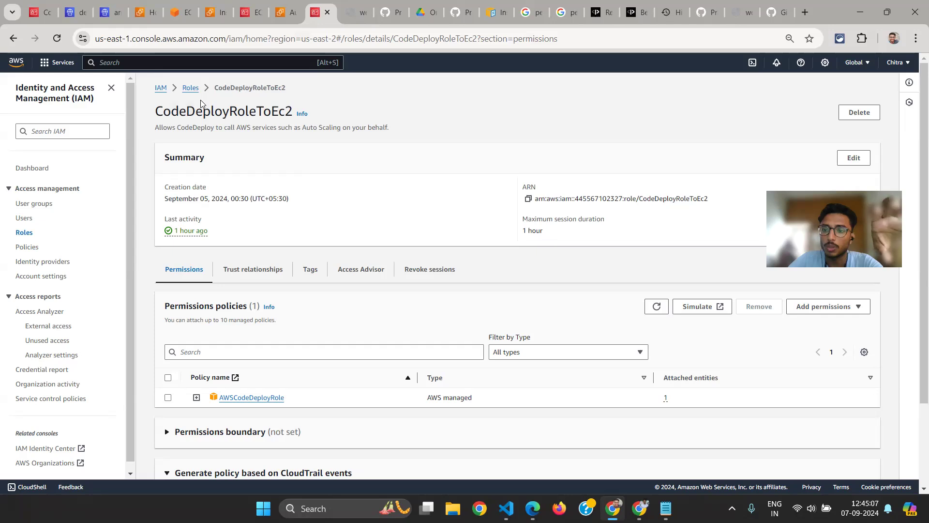
Expand the AWSCodeDeployRole policy attached to the role, examine its JSON permissions, and collapse it again
{"action": "scroll", "coordinate": [200, 99], "scroll_direction": "down", "scroll_amount": 1}
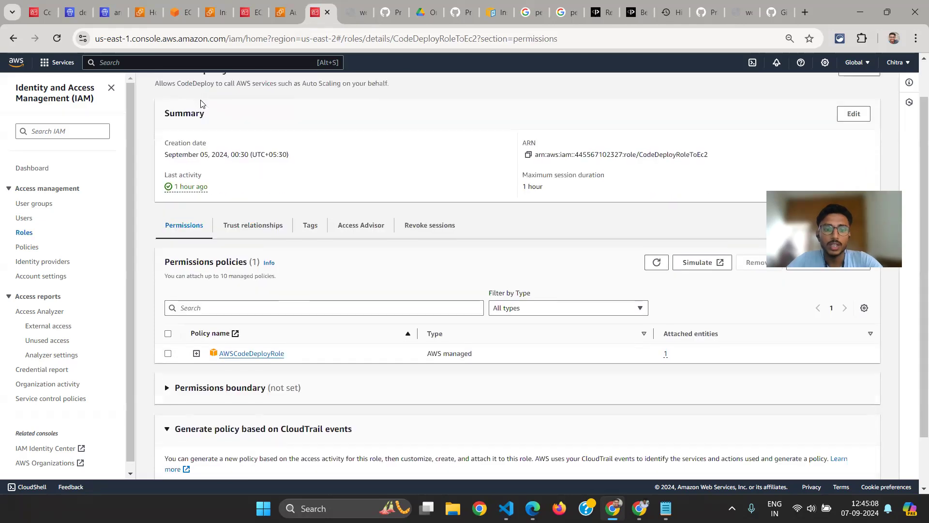
{"action": "left_click", "coordinate": [197, 351]}
{"action": "scroll", "coordinate": [446, 352], "scroll_direction": "down", "scroll_amount": 1}
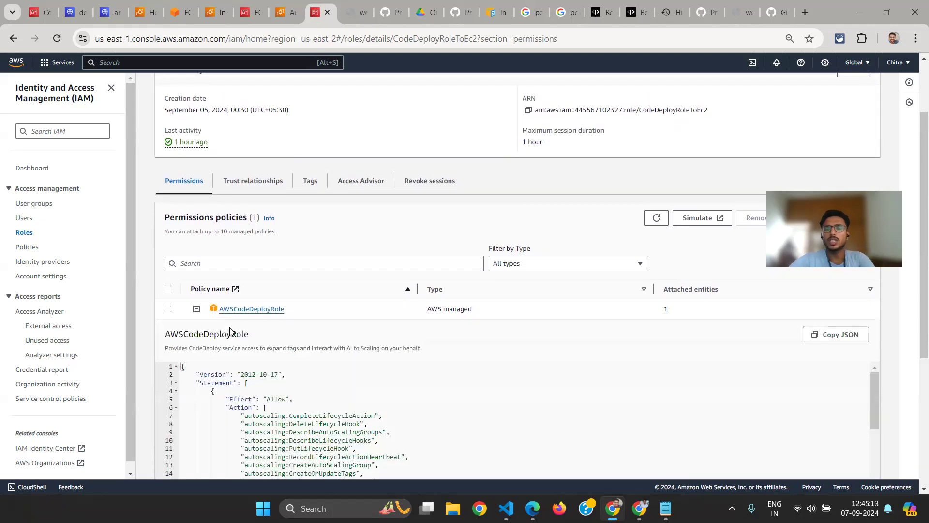
{"action": "right_click", "coordinate": [230, 331]}
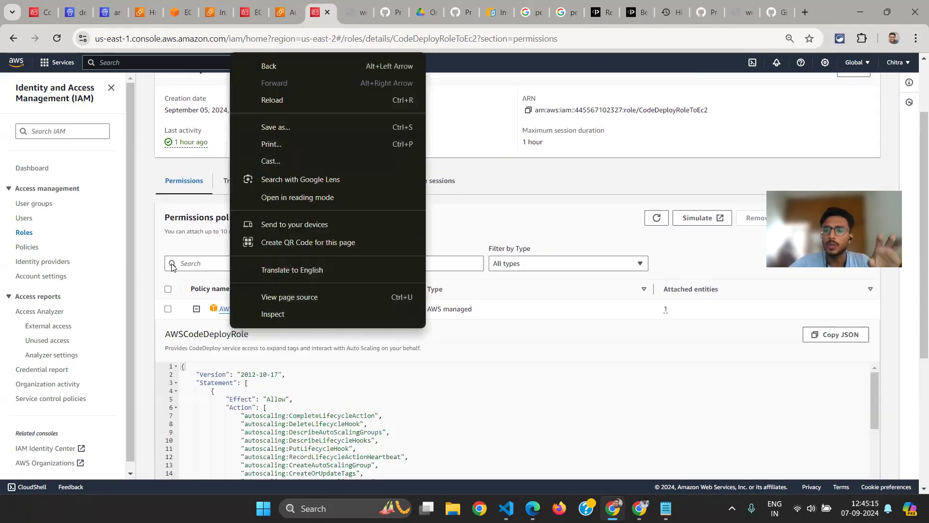
{"action": "left_click", "coordinate": [193, 246]}
{"action": "scroll", "coordinate": [193, 247], "scroll_direction": "down", "scroll_amount": 1}
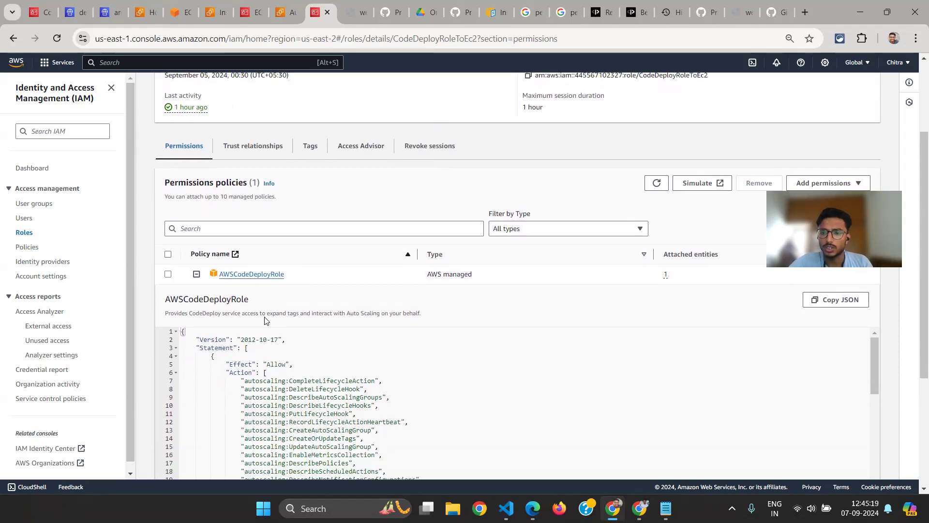
{"action": "scroll", "coordinate": [265, 320], "scroll_direction": "up", "scroll_amount": 2}
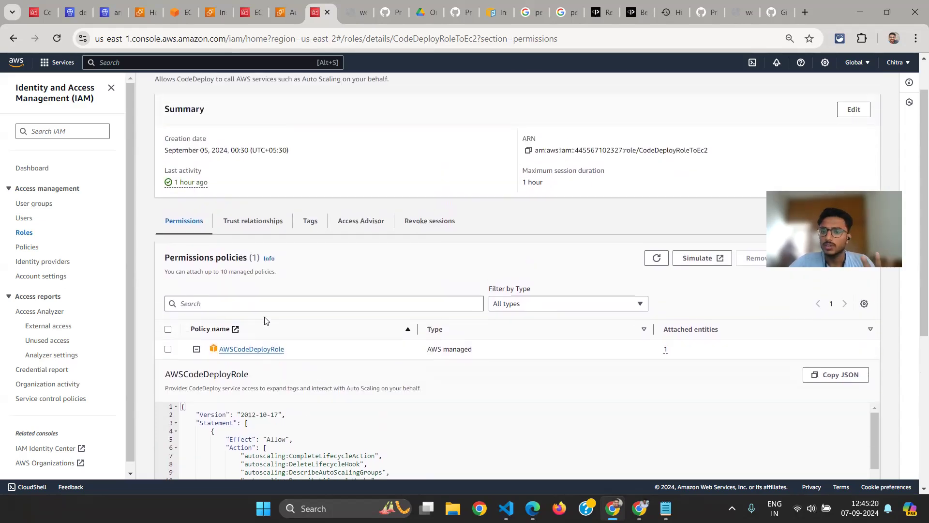
{"action": "left_click", "coordinate": [197, 349]}
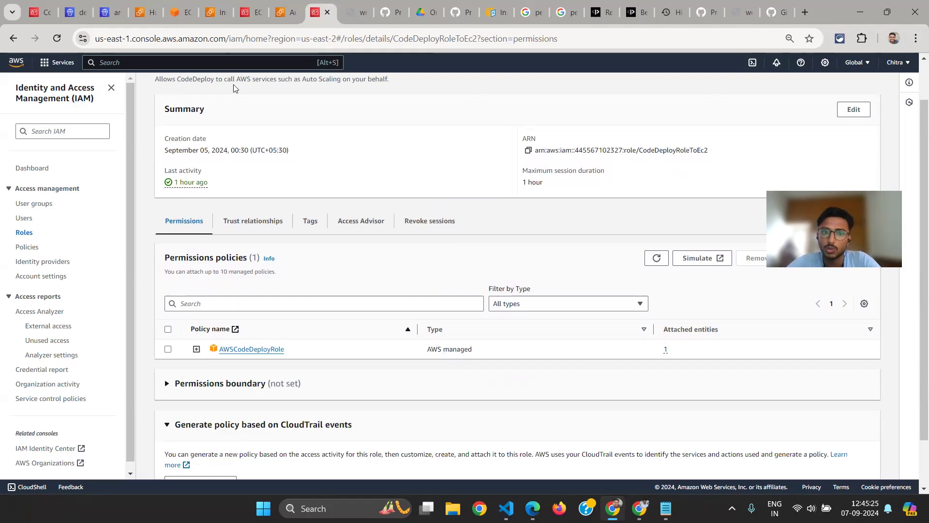
Return to the demo-dg deployment group and look over its group details and Auto Scaling environment configuration
{"action": "left_click", "coordinate": [90, 7]}
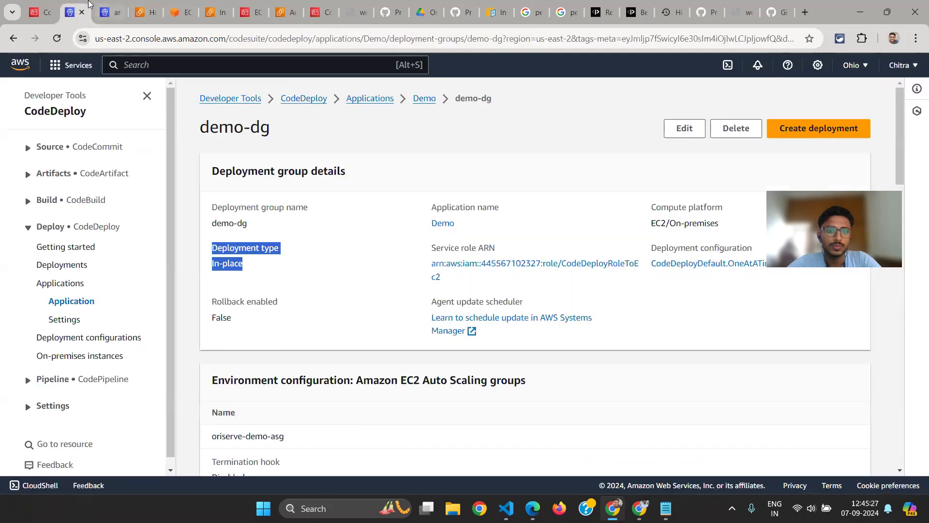
{"action": "left_click", "coordinate": [288, 231]}
{"action": "scroll", "coordinate": [339, 238], "scroll_direction": "down", "scroll_amount": 1}
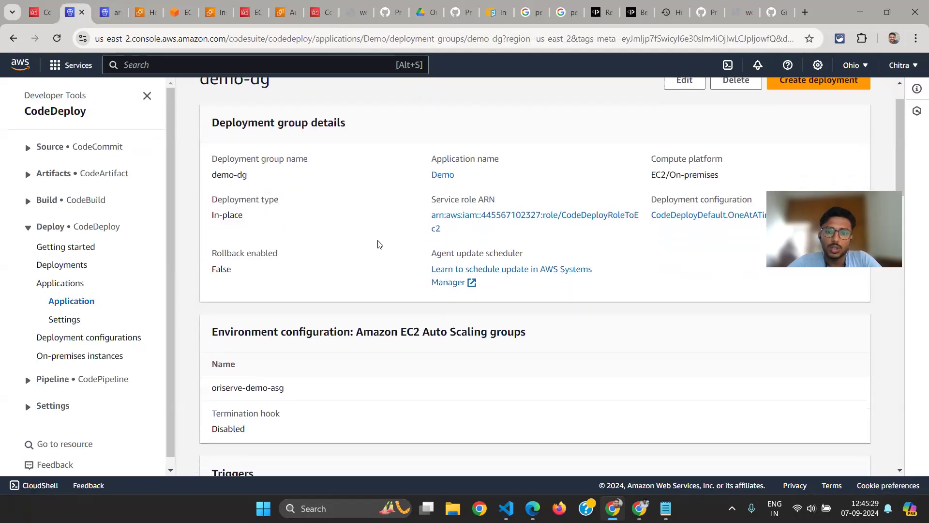
{"action": "scroll", "coordinate": [471, 209], "scroll_direction": "up", "scroll_amount": 2}
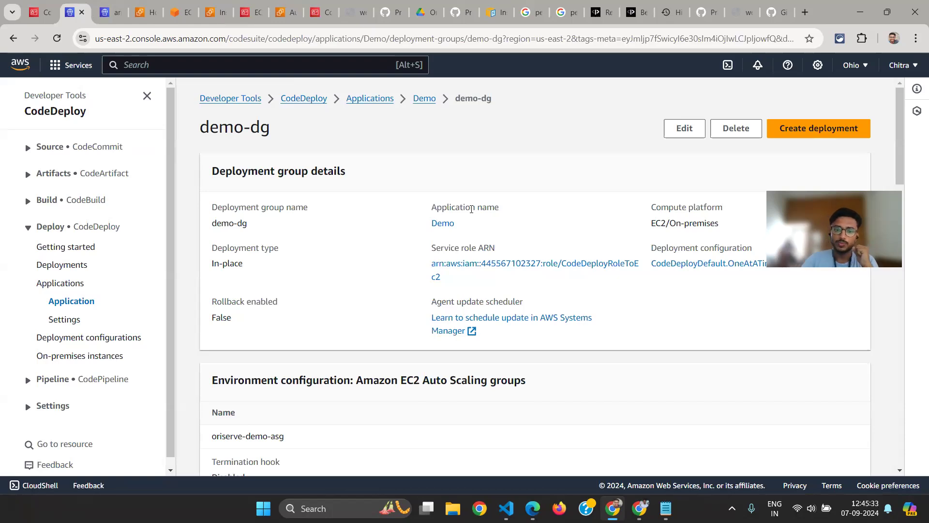
{"action": "scroll", "coordinate": [471, 209], "scroll_direction": "down", "scroll_amount": 3}
{"action": "scroll", "coordinate": [472, 209], "scroll_direction": "up", "scroll_amount": 2}
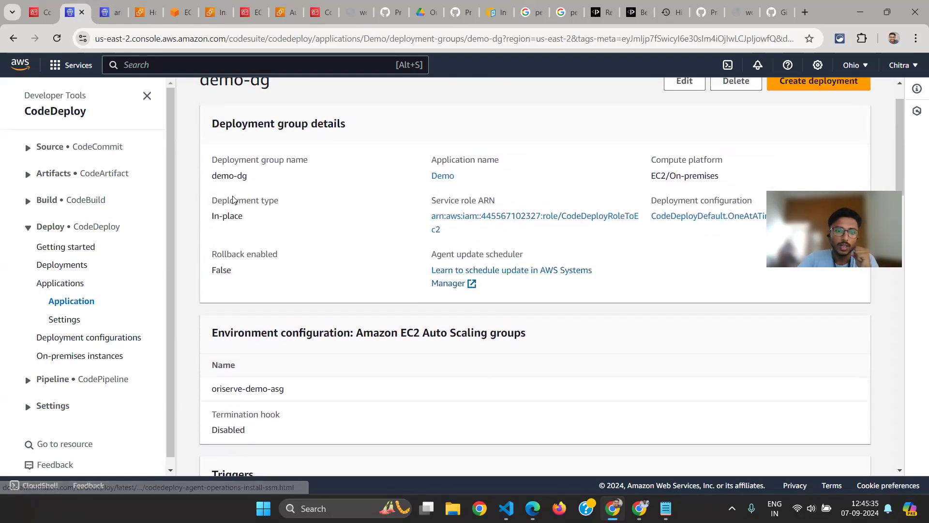
{"action": "scroll", "coordinate": [628, 310], "scroll_direction": "down", "scroll_amount": 1}
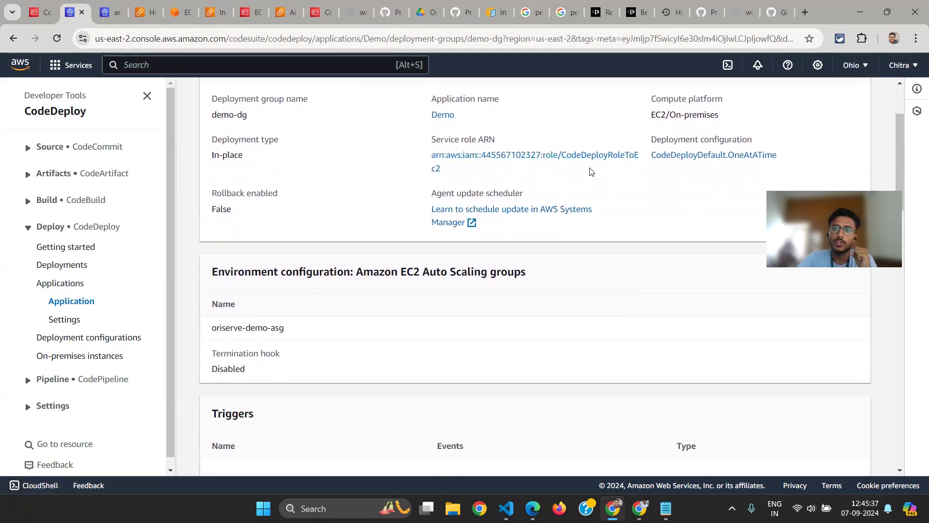
Examine the service role and the CodeDeployDefault.OneAtATime deployment configuration in the demo-dg details
{"action": "left_click_drag", "start_coordinate": [801, 150], "coordinate": [649, 146]}
{"action": "left_click", "coordinate": [666, 140]}
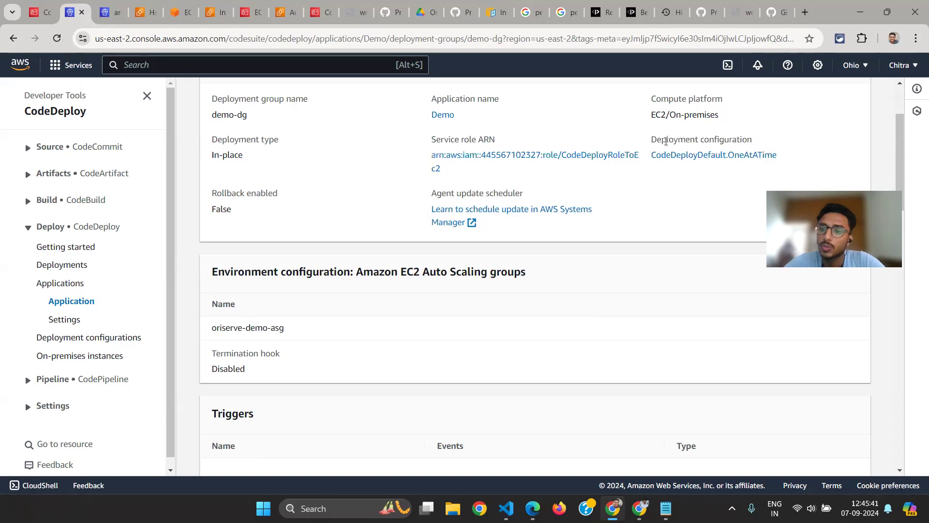
{"action": "left_click_drag", "start_coordinate": [652, 140], "coordinate": [649, 146]}
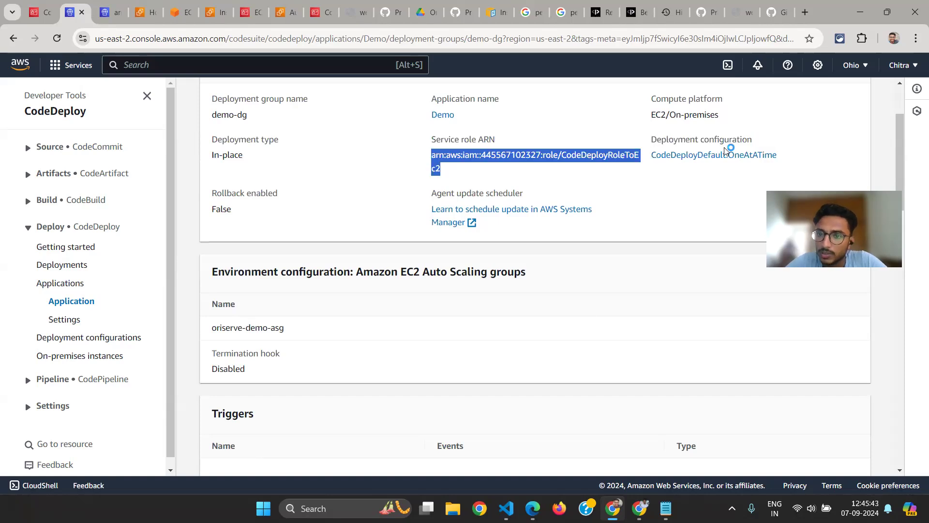
{"action": "left_click", "coordinate": [777, 146]}
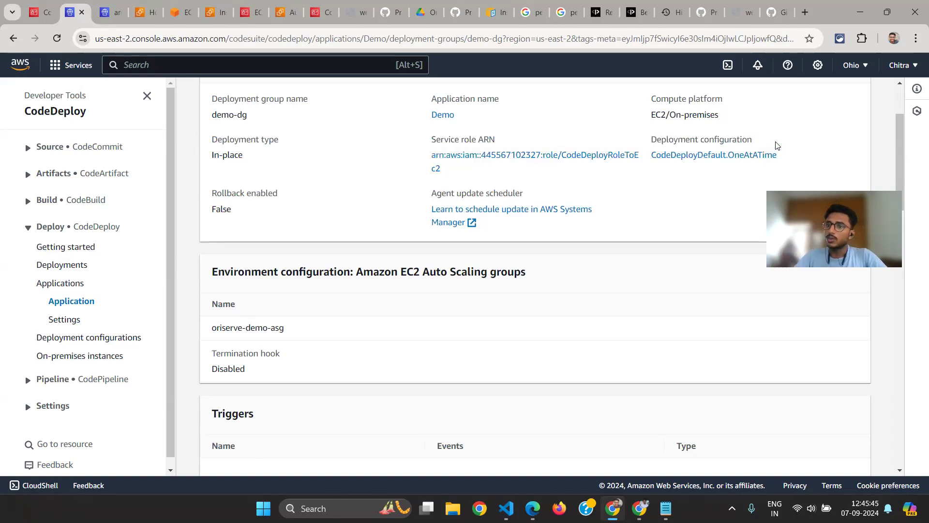
{"action": "left_click_drag", "start_coordinate": [780, 155], "coordinate": [666, 155]}
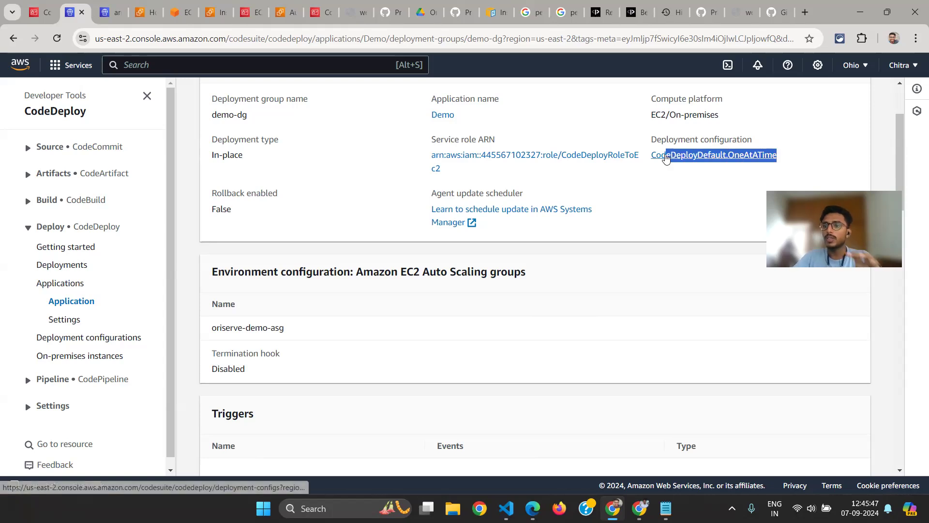
{"action": "scroll", "coordinate": [487, 150], "scroll_direction": "up", "scroll_amount": 3}
{"action": "scroll", "coordinate": [489, 150], "scroll_direction": "down", "scroll_amount": 2}
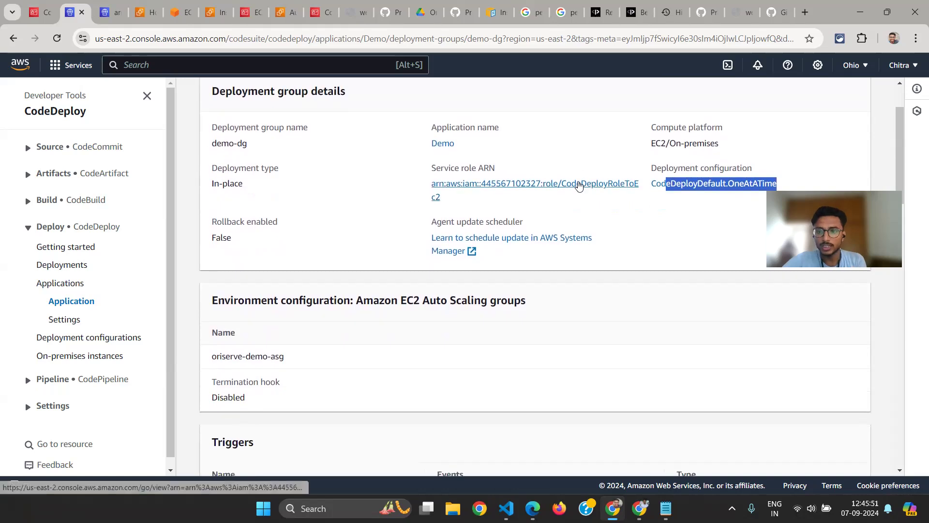
{"action": "scroll", "coordinate": [579, 186], "scroll_direction": "down", "scroll_amount": 1}
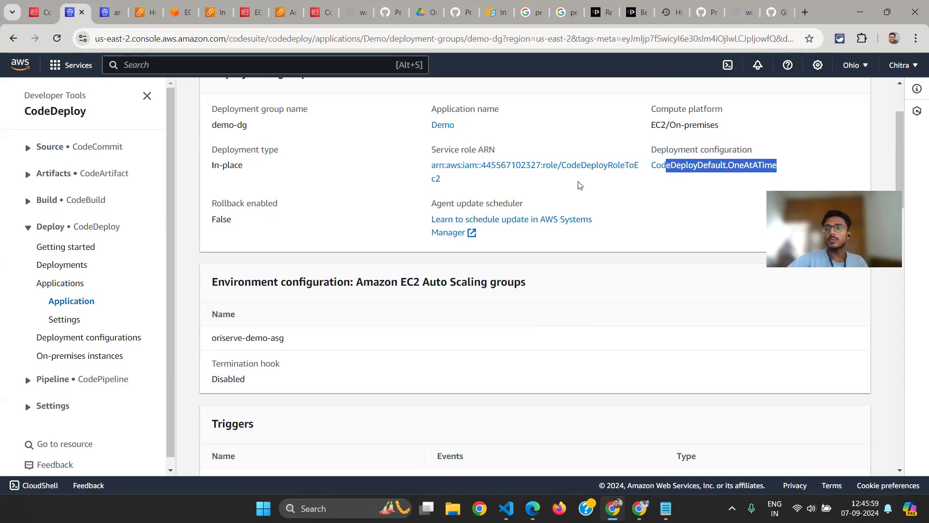
{"action": "scroll", "coordinate": [579, 186], "scroll_direction": "up", "scroll_amount": 1}
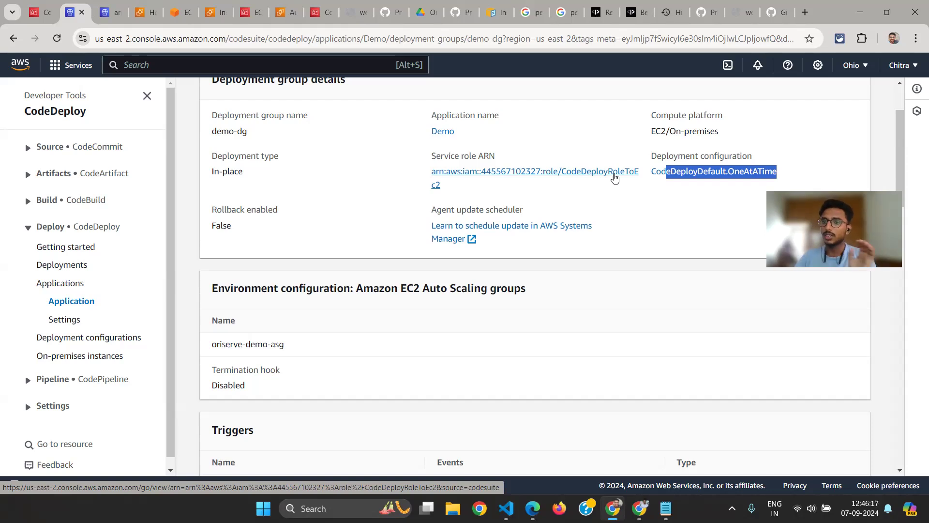
{"action": "left_click_drag", "start_coordinate": [656, 156], "coordinate": [652, 157]}
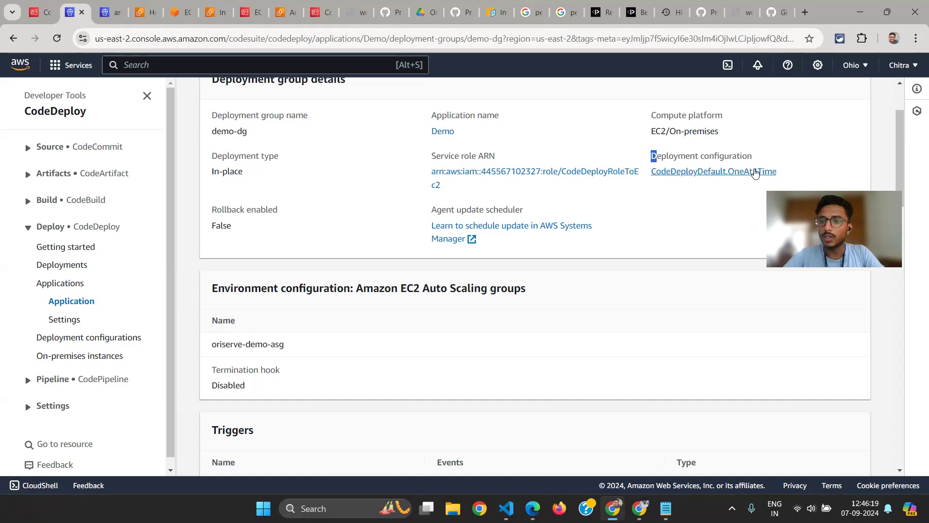
{"action": "mouse_move", "coordinate": [778, 173]}
{"action": "left_mouse_down"}
{"action": "mouse_move", "coordinate": [786, 173]}
{"action": "mouse_move", "coordinate": [660, 155]}
{"action": "mouse_move", "coordinate": [787, 169]}
{"action": "left_mouse_up"}
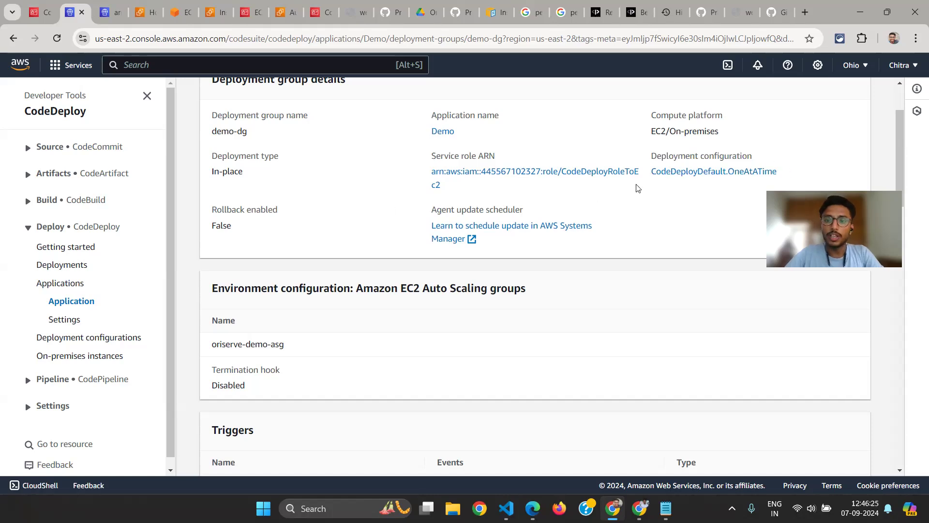
View the list of CodeDeploy deployment configurations, then reopen the demo-dg deployment group of the Demo application
{"action": "left_click", "coordinate": [68, 337]}
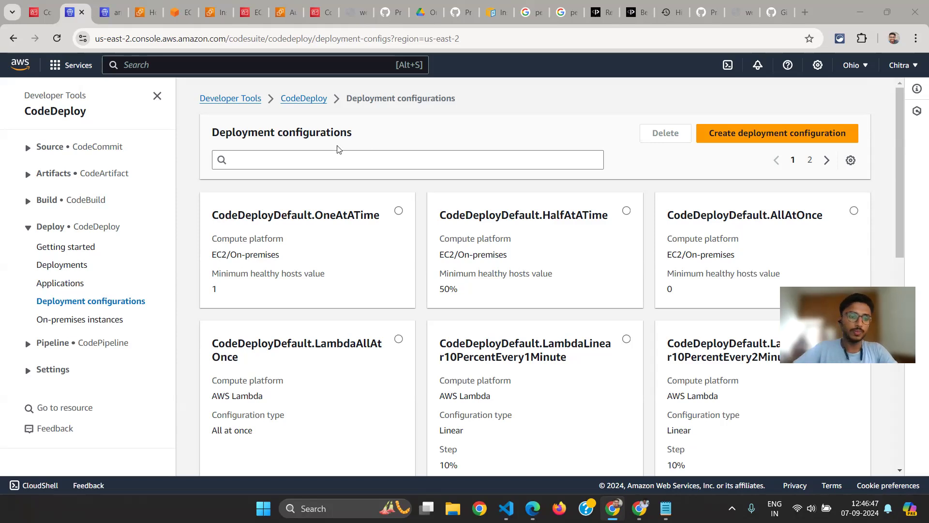
{"action": "left_click", "coordinate": [40, 286]}
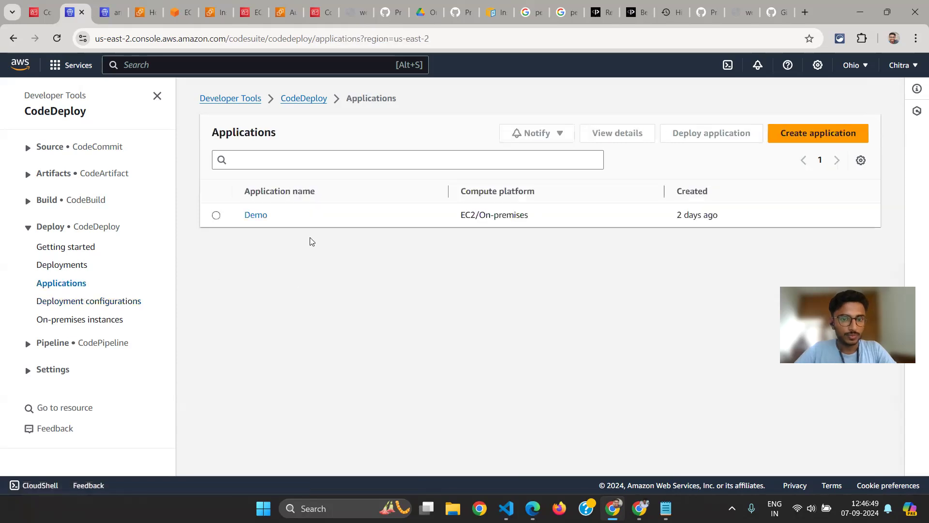
{"action": "left_click", "coordinate": [257, 216]}
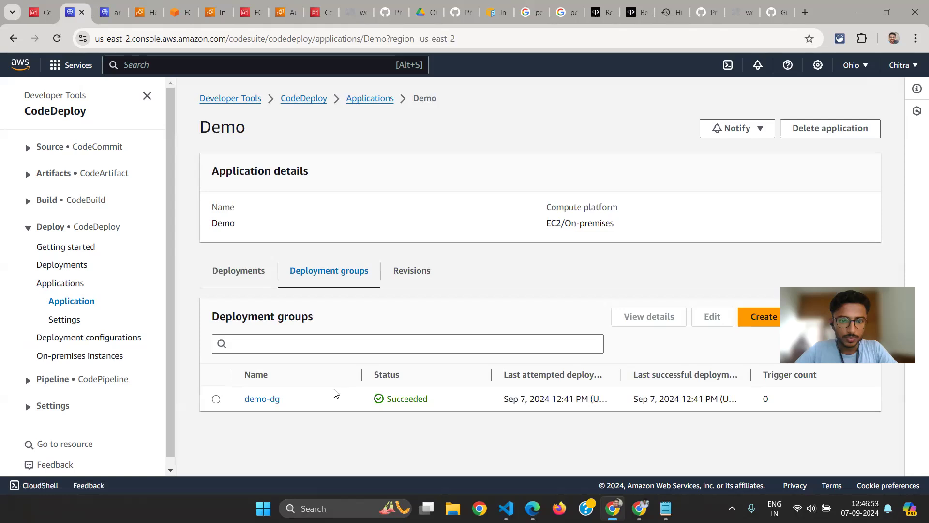
{"action": "left_click", "coordinate": [261, 398]}
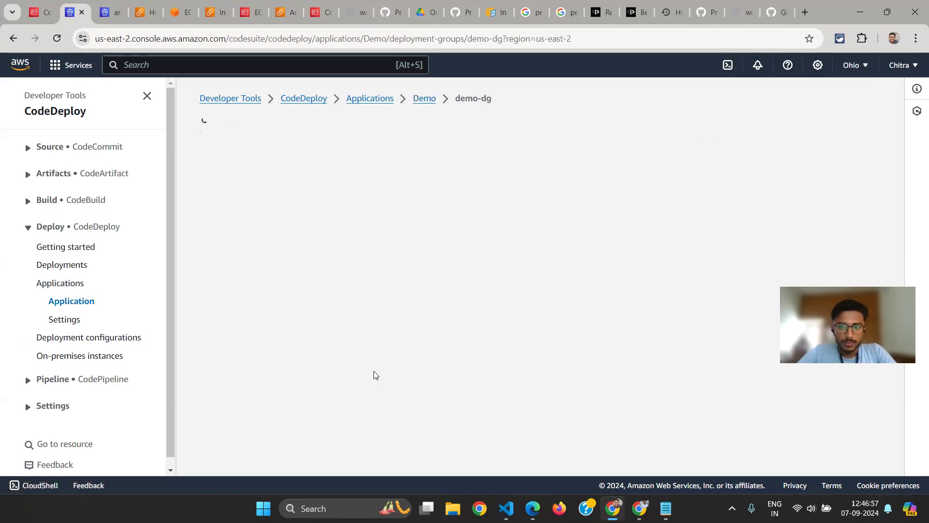
Examine the demo-dg deployment group's details and its deployment history, including the status and initiating event of each deployment
{"action": "scroll", "coordinate": [571, 337], "scroll_direction": "down", "scroll_amount": 3}
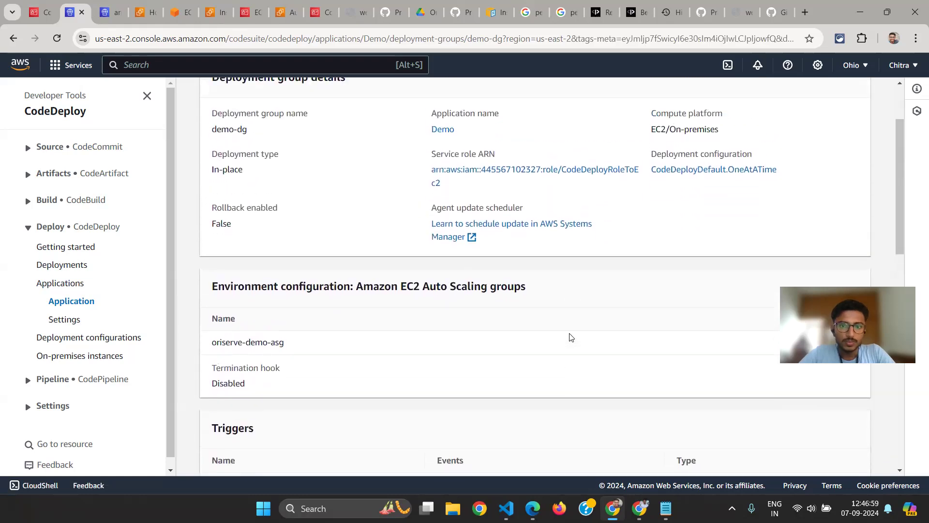
{"action": "scroll", "coordinate": [571, 338], "scroll_direction": "up", "scroll_amount": 1}
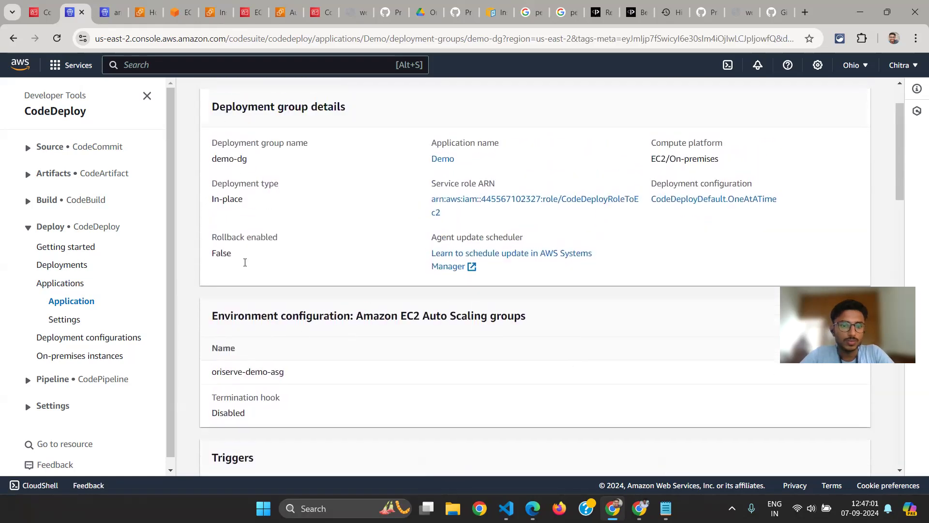
{"action": "scroll", "coordinate": [299, 335], "scroll_direction": "down", "scroll_amount": 9}
{"action": "scroll", "coordinate": [299, 335], "scroll_direction": "down", "scroll_amount": 7}
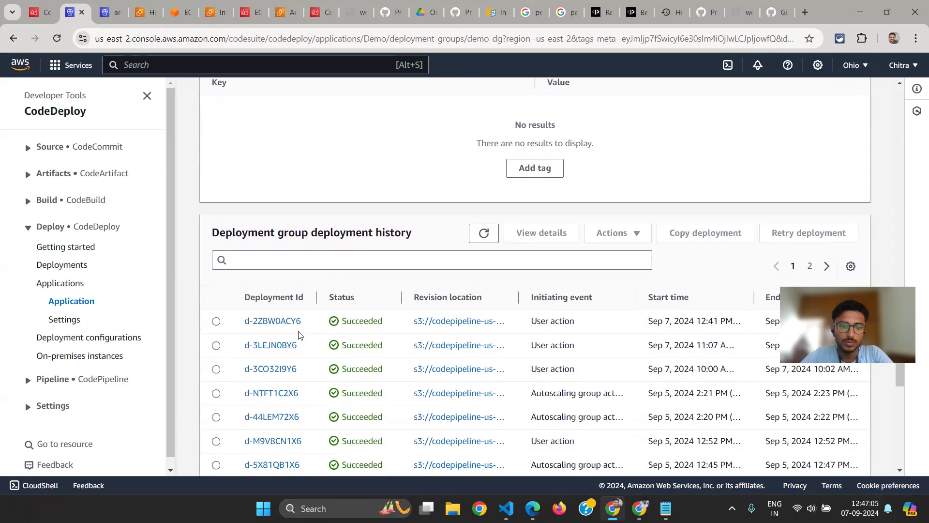
{"action": "scroll", "coordinate": [299, 334], "scroll_direction": "down", "scroll_amount": 3}
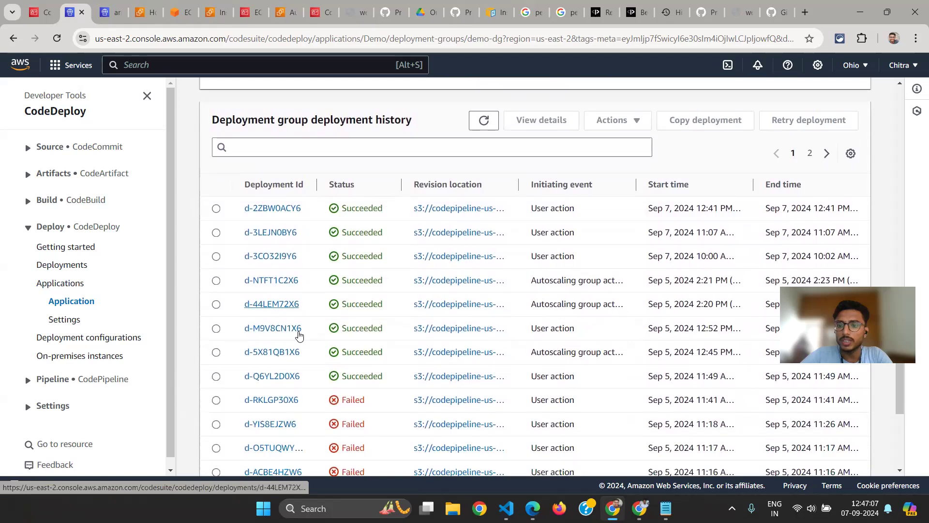
{"action": "left_click_drag", "start_coordinate": [206, 112], "coordinate": [428, 121]}
{"action": "scroll", "coordinate": [419, 262], "scroll_direction": "down", "scroll_amount": 4}
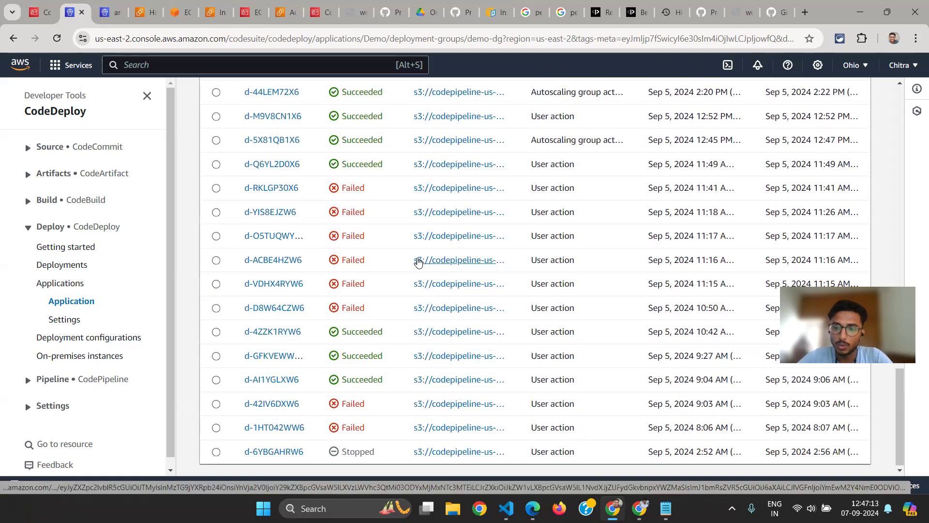
{"action": "scroll", "coordinate": [417, 261], "scroll_direction": "up", "scroll_amount": 1}
{"action": "scroll", "coordinate": [417, 261], "scroll_direction": "down", "scroll_amount": 1}
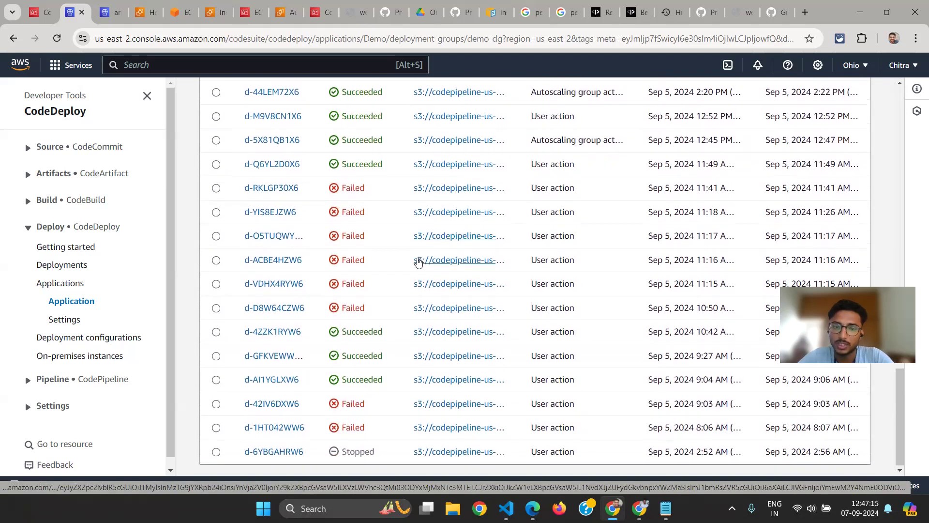
Look over the demo-dg deployment history again, then return to the deployment group details
{"action": "scroll", "coordinate": [524, 287], "scroll_direction": "up", "scroll_amount": 4}
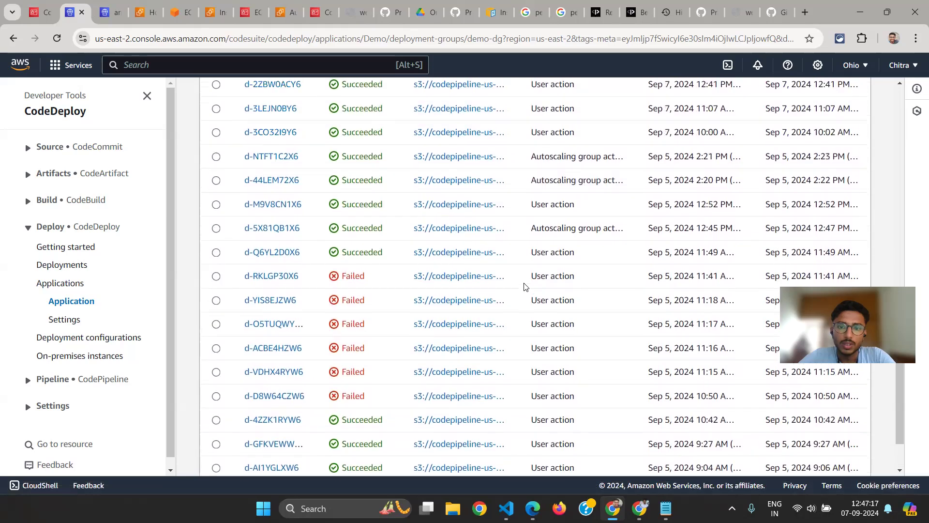
{"action": "scroll", "coordinate": [525, 286], "scroll_direction": "down", "scroll_amount": 2}
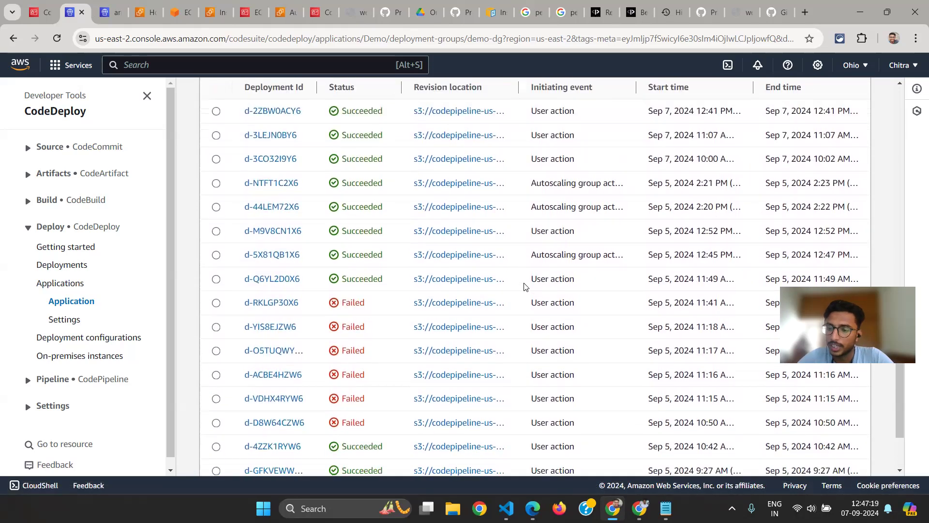
{"action": "scroll", "coordinate": [525, 287], "scroll_direction": "up", "scroll_amount": 15}
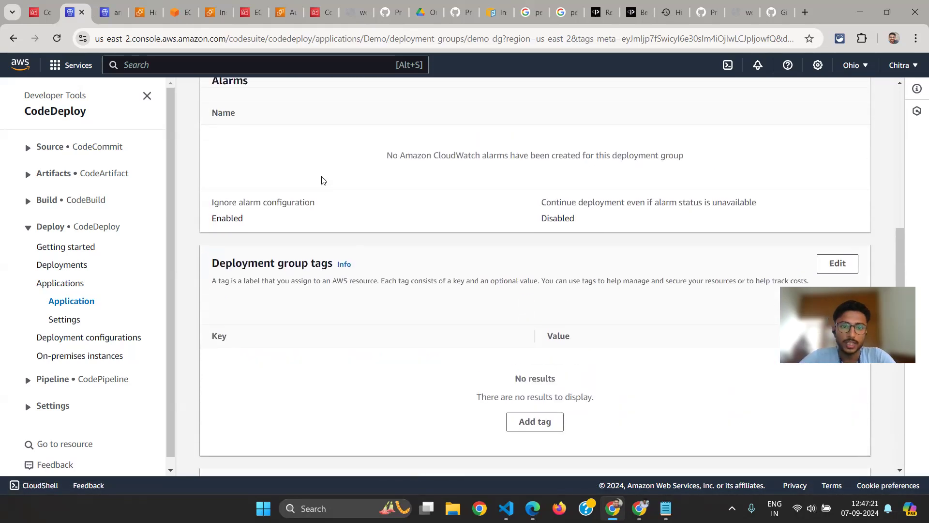
{"action": "scroll", "coordinate": [342, 211], "scroll_direction": "up", "scroll_amount": 4}
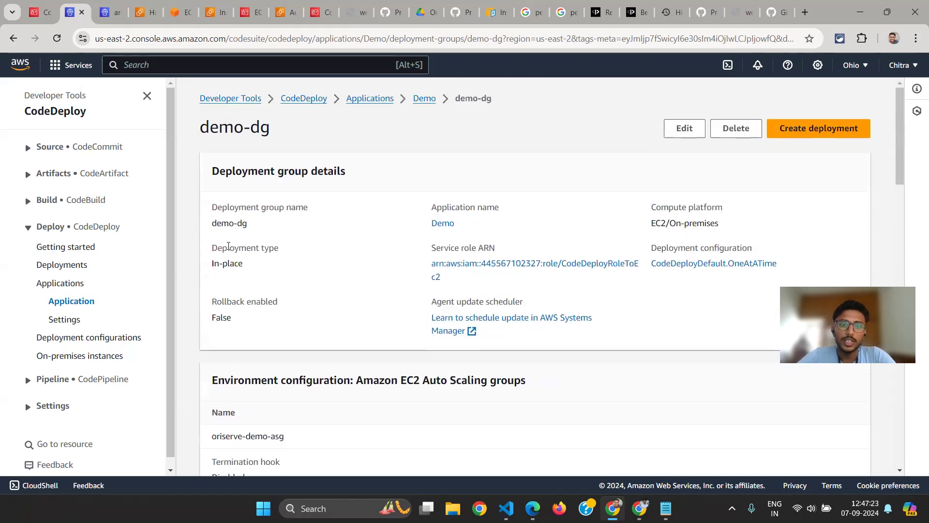
Examine the deployment type in the demo-dg deployment group details
{"action": "mouse_move", "coordinate": [212, 245]}
{"action": "left_mouse_down"}
{"action": "mouse_move", "coordinate": [263, 259]}
{"action": "mouse_move", "coordinate": [211, 256]}
{"action": "left_mouse_up"}
{"action": "left_click", "coordinate": [259, 263]}
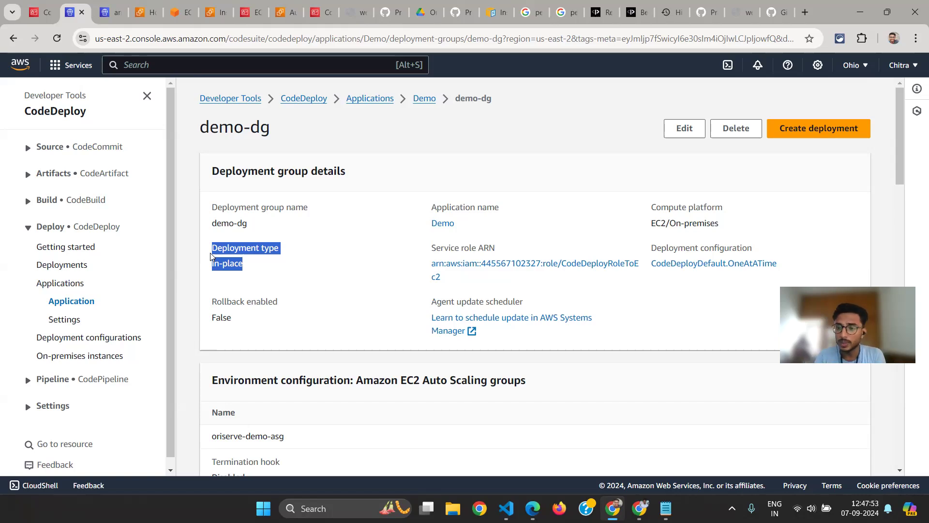
{"action": "left_click", "coordinate": [211, 256]}
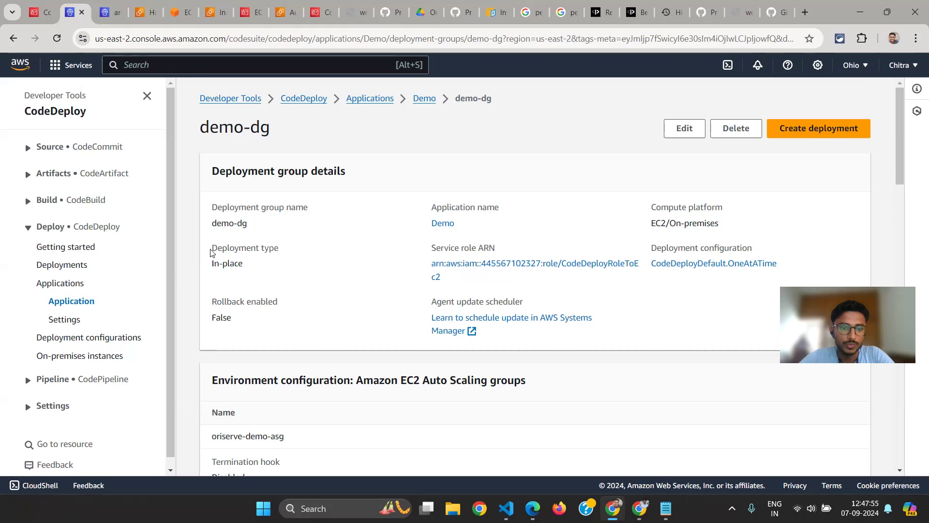
{"action": "scroll", "coordinate": [250, 260], "scroll_direction": "down", "scroll_amount": 1}
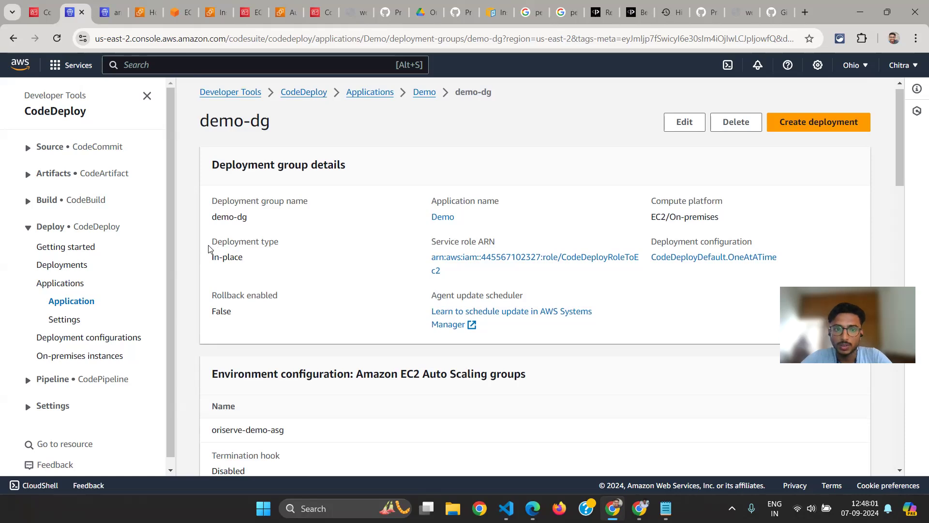
{"action": "left_click_drag", "start_coordinate": [208, 249], "coordinate": [240, 255]}
{"action": "left_click", "coordinate": [251, 262]}
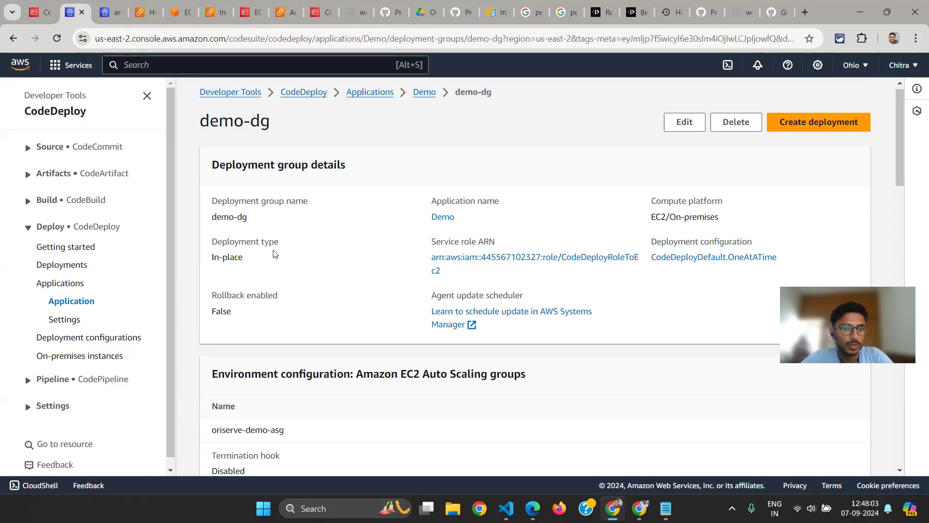
{"action": "scroll", "coordinate": [272, 255], "scroll_direction": "down", "scroll_amount": 3}
{"action": "scroll", "coordinate": [272, 252], "scroll_direction": "up", "scroll_amount": 4}
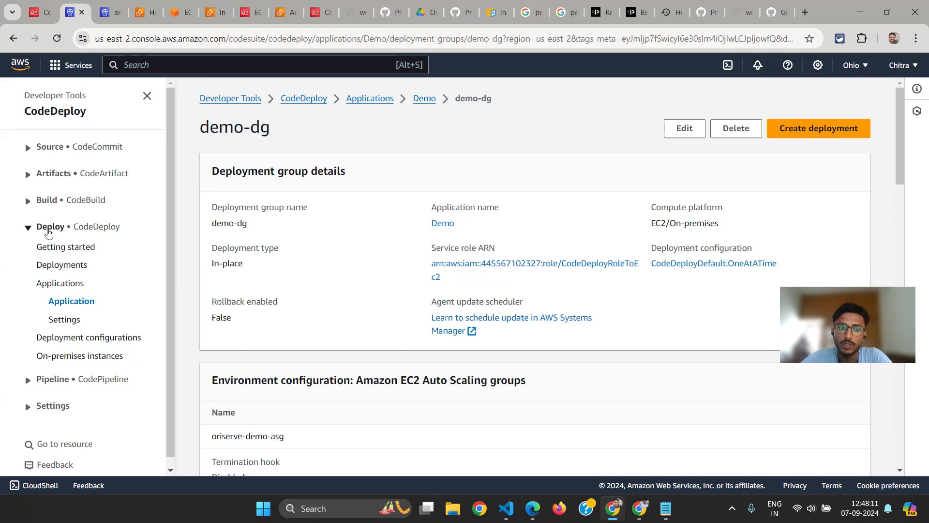
Switch to the architecture diagram to review the CodePipeline, CodeDeploy and S3 artifact flow, then return to the CodeDeploy console
{"action": "key", "text": "alt+Tab"}
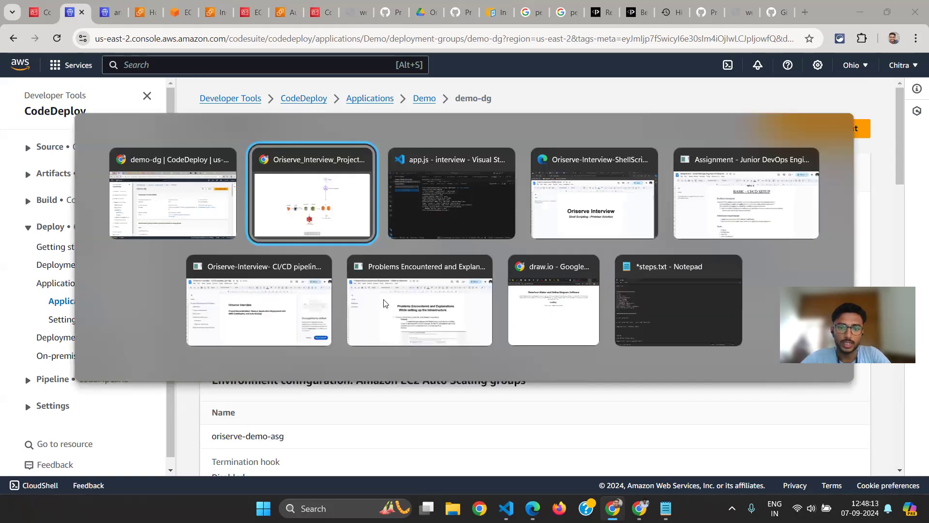
{"action": "key", "text": "alt+Tab"}
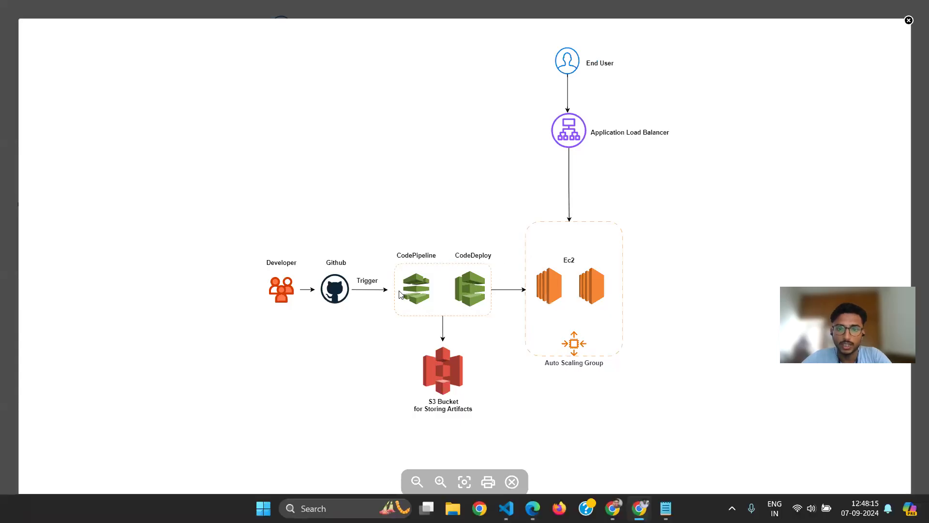
{"action": "key", "text": "alt+Tab"}
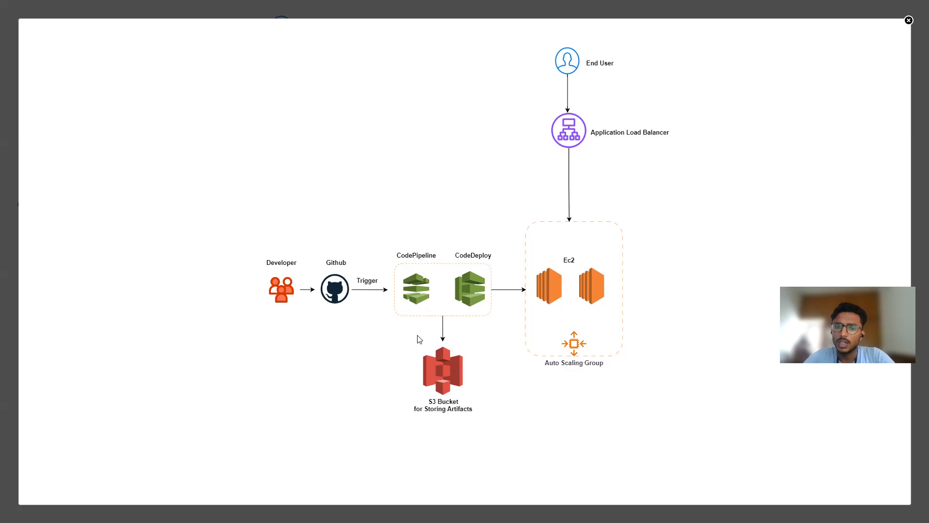
{"action": "key", "text": "alt+Tab"}
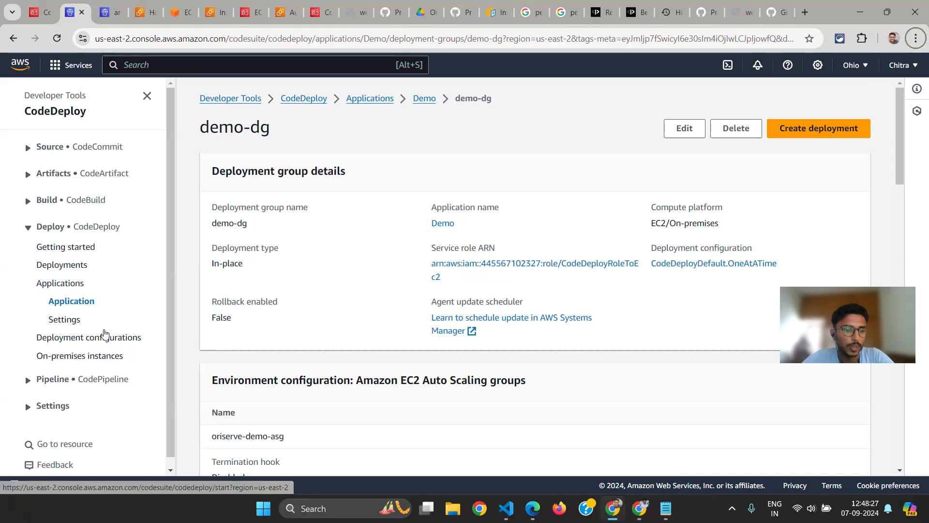
View the list of CodePipeline pipelines, then open the Developer Tools connections settings
{"action": "left_click", "coordinate": [25, 232]}
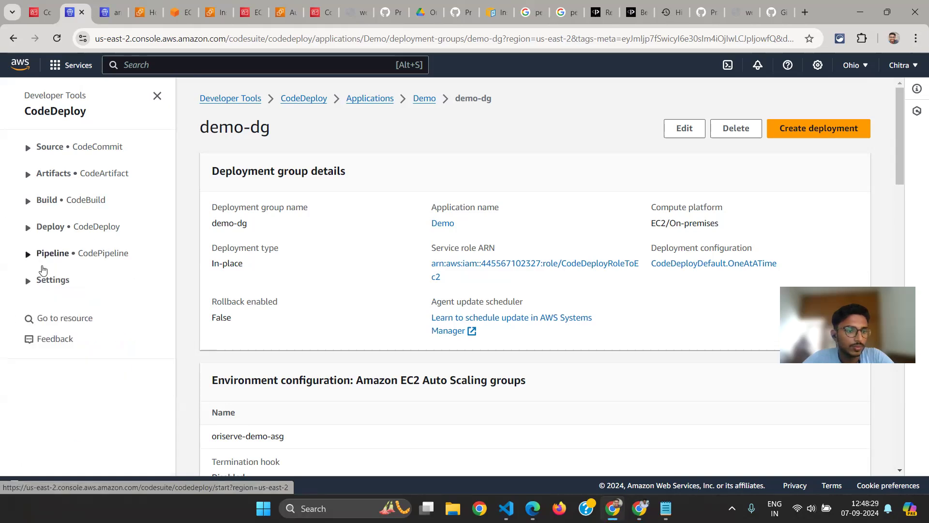
{"action": "left_click", "coordinate": [46, 255]}
{"action": "left_click", "coordinate": [51, 292]}
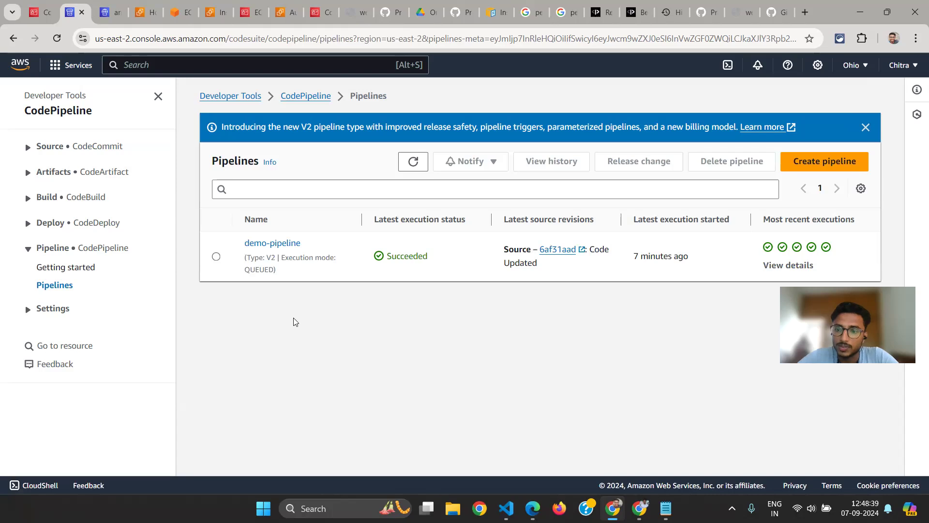
{"action": "left_click", "coordinate": [53, 308]}
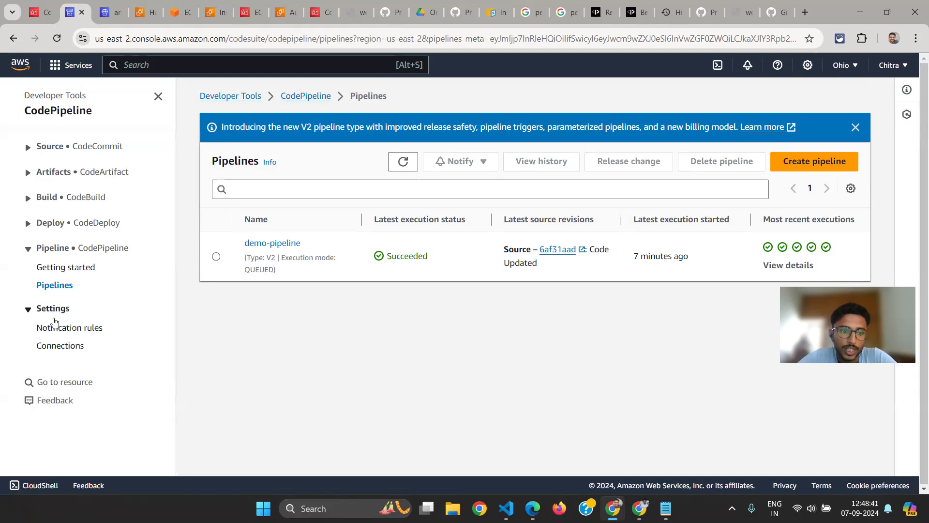
{"action": "left_click", "coordinate": [54, 345]}
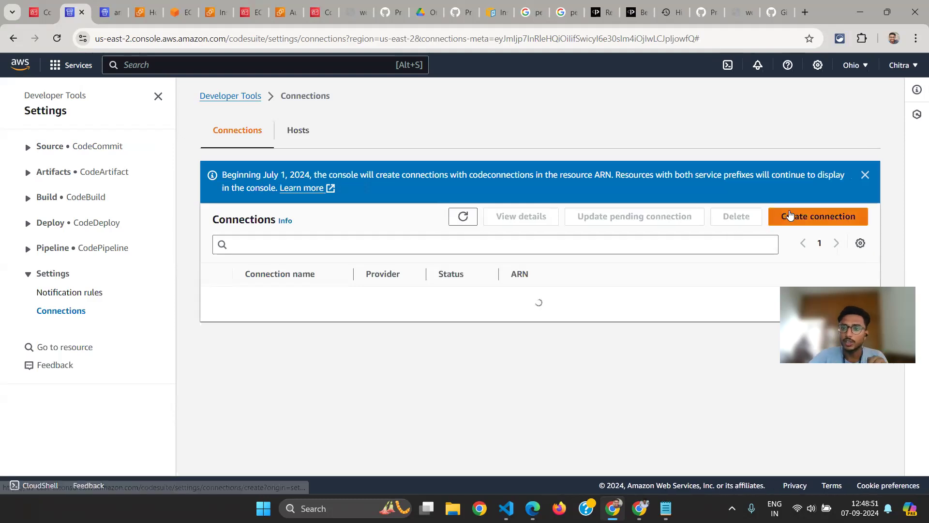
Start creating a connection with GitHub as the provider and go to its connection name
{"action": "left_click", "coordinate": [790, 214]}
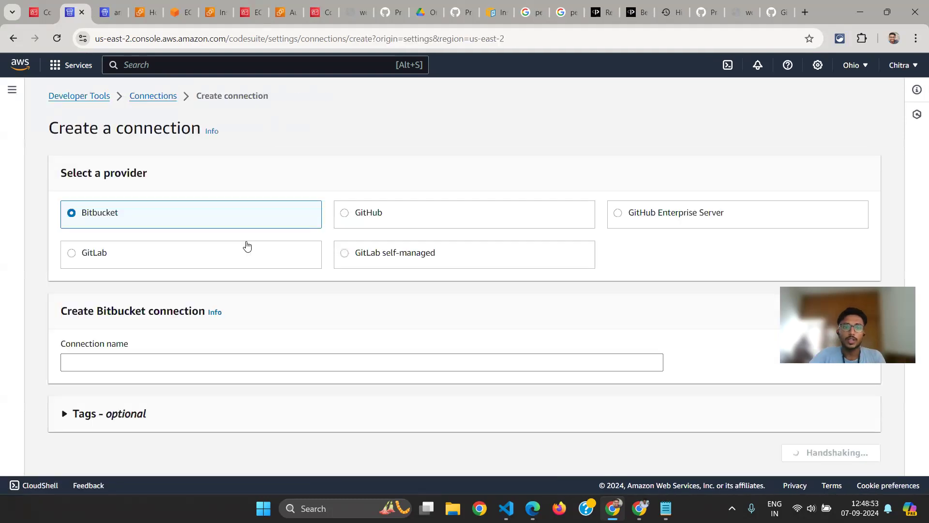
{"action": "left_click", "coordinate": [414, 213]}
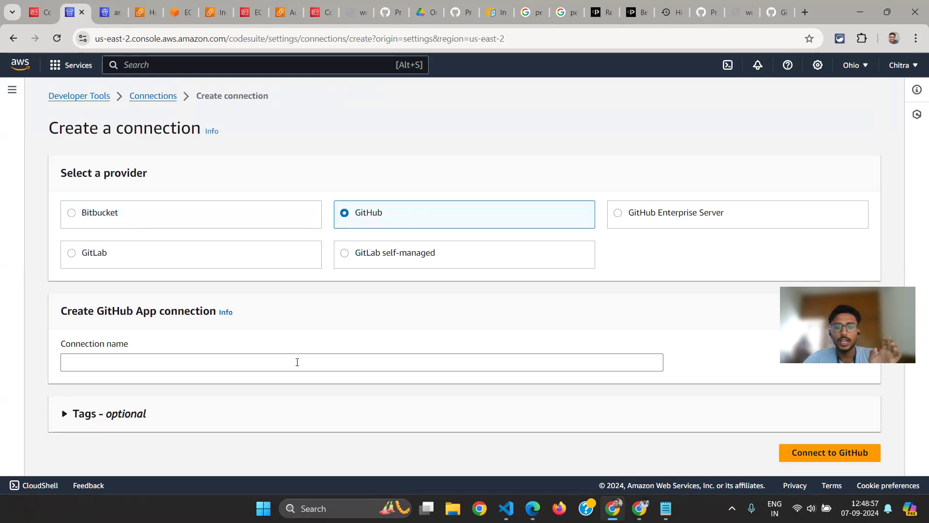
{"action": "left_click", "coordinate": [297, 361]}
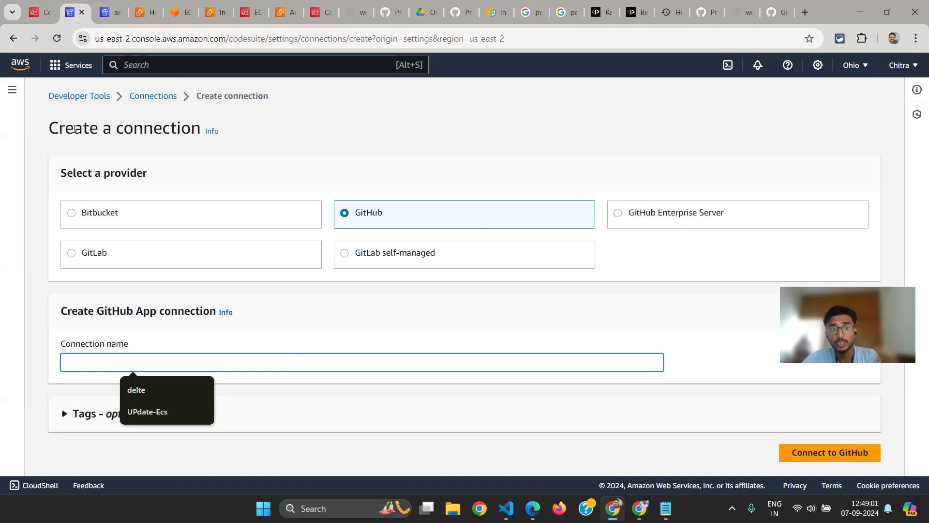
Return to the CodePipeline pipelines and open demo-pipeline for editing
{"action": "left_click", "coordinate": [4, 99]}
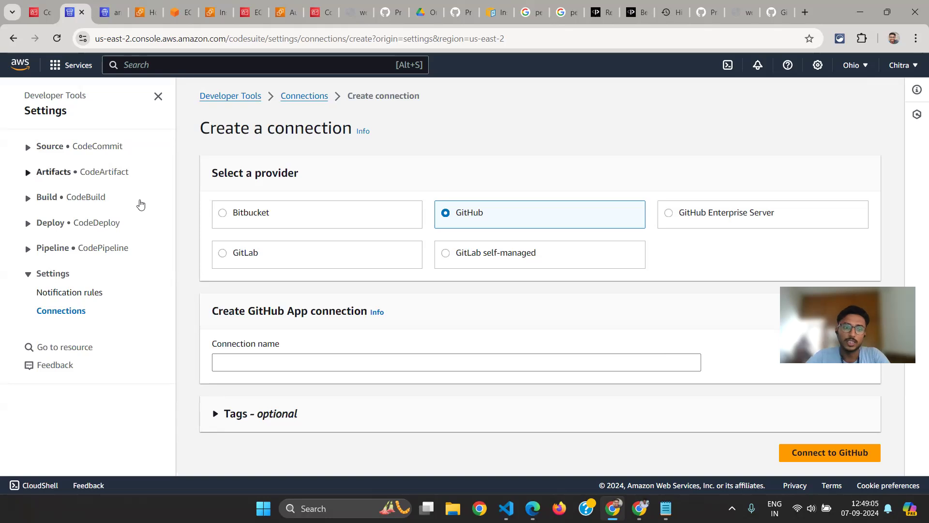
{"action": "left_click", "coordinate": [64, 248]}
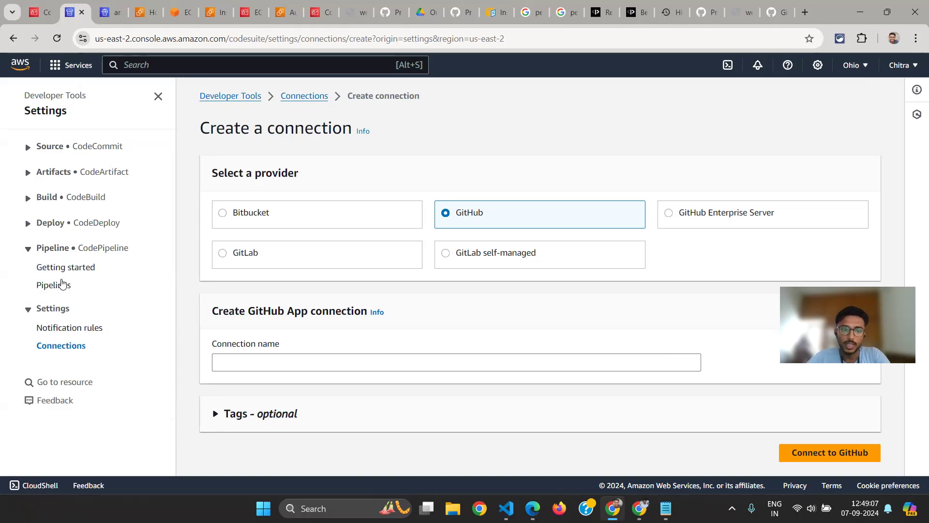
{"action": "left_click", "coordinate": [60, 285]}
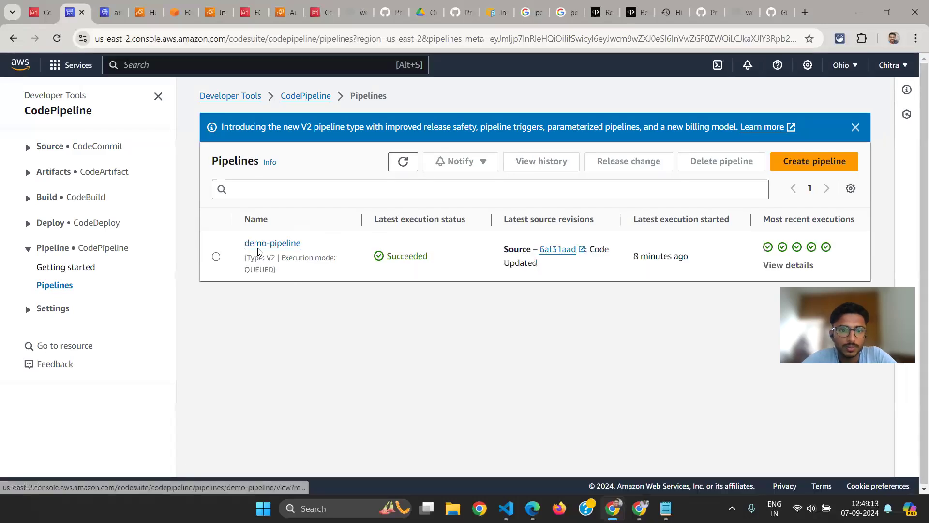
{"action": "left_click", "coordinate": [245, 244]}
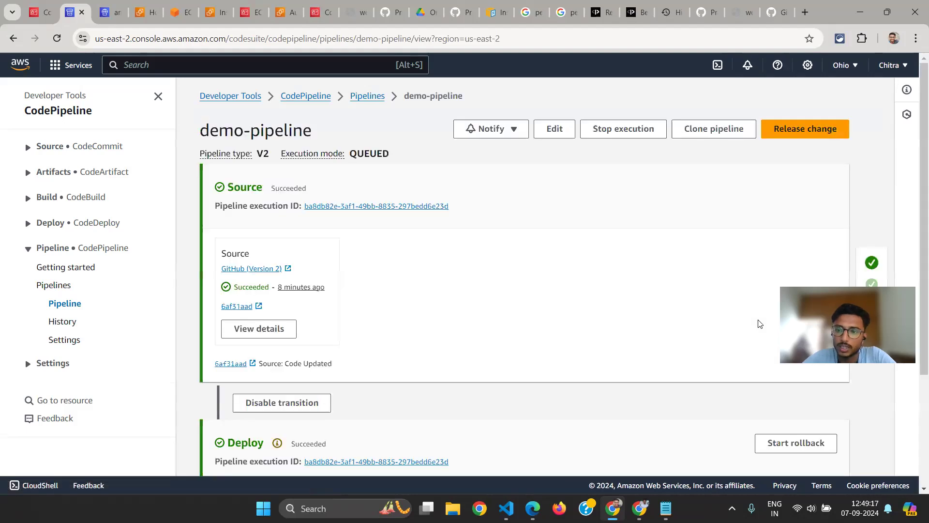
{"action": "left_click", "coordinate": [554, 129]}
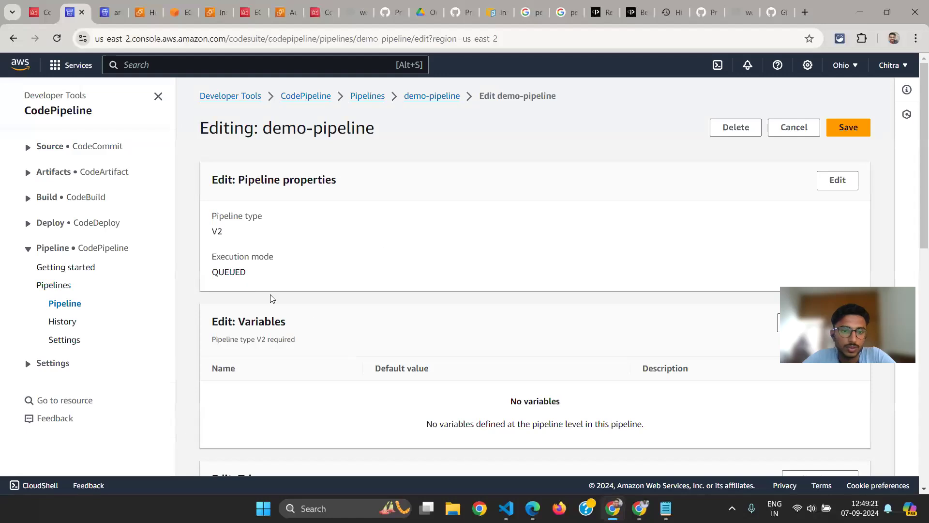
Examine demo-pipeline's properties, variables and the push trigger's branch filter for the Source action
{"action": "scroll", "coordinate": [546, 321], "scroll_direction": "down", "scroll_amount": 2}
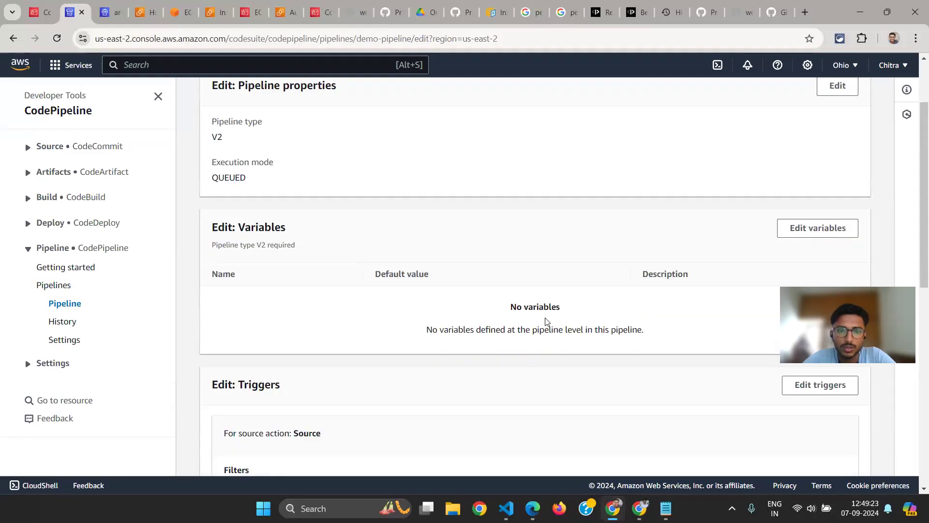
{"action": "scroll", "coordinate": [521, 286], "scroll_direction": "down", "scroll_amount": 4}
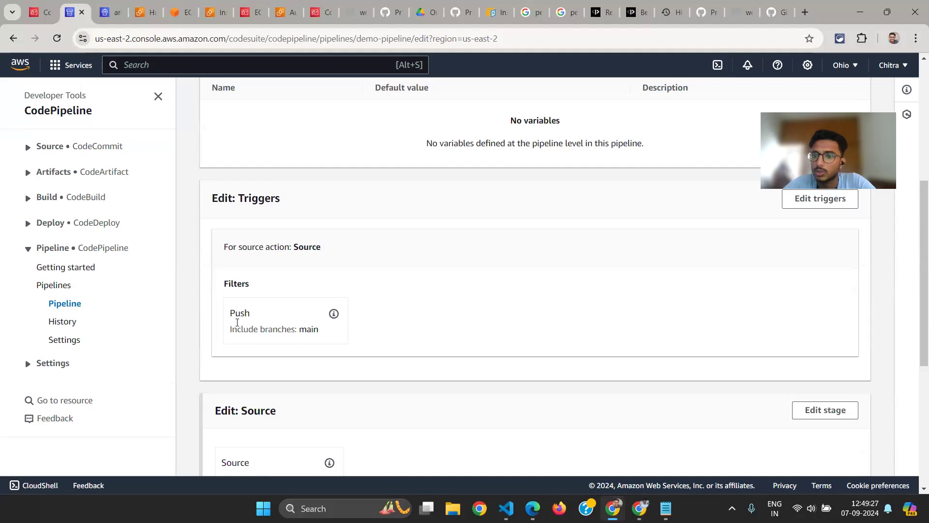
{"action": "scroll", "coordinate": [400, 334], "scroll_direction": "down", "scroll_amount": 1}
{"action": "scroll", "coordinate": [422, 339], "scroll_direction": "down", "scroll_amount": 1}
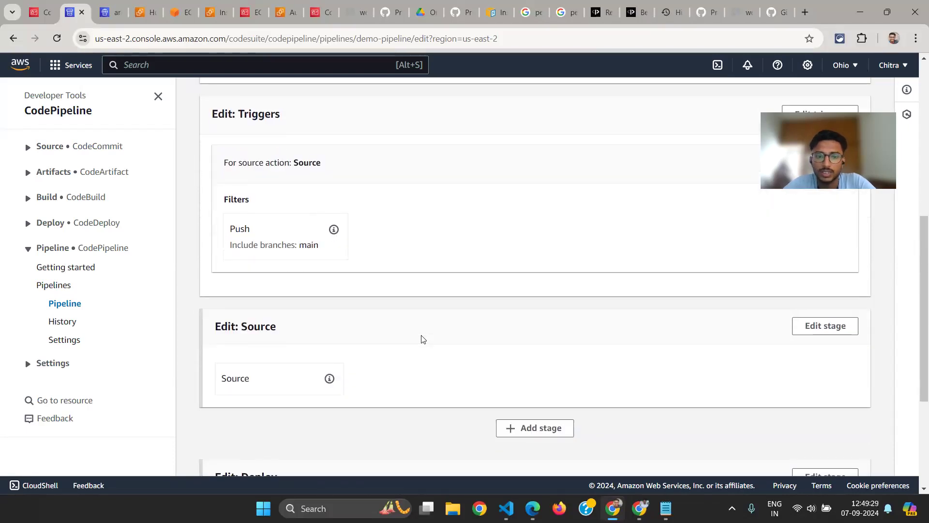
{"action": "double_click", "coordinate": [300, 244]}
{"action": "scroll", "coordinate": [627, 386], "scroll_direction": "down", "scroll_amount": 1}
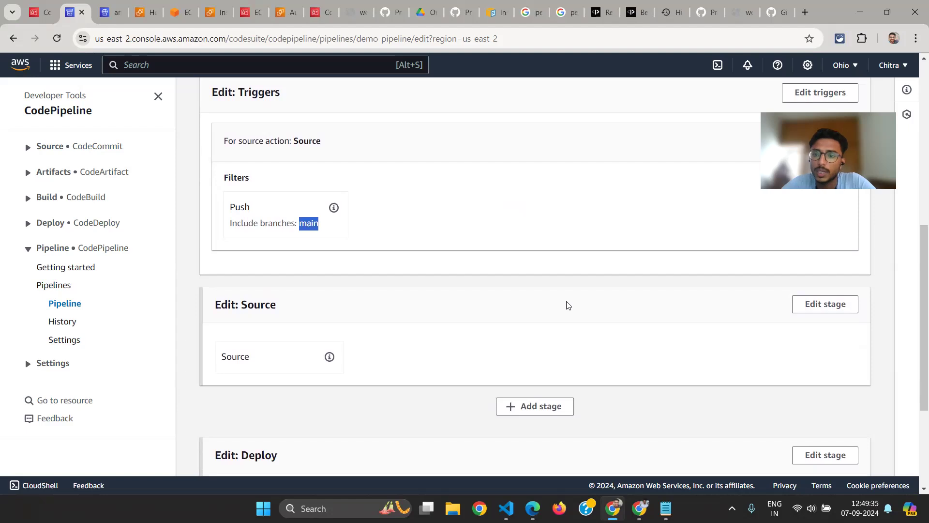
Edit the Source stage, open its Source action's settings and review the available action providers
{"action": "left_click", "coordinate": [825, 304]}
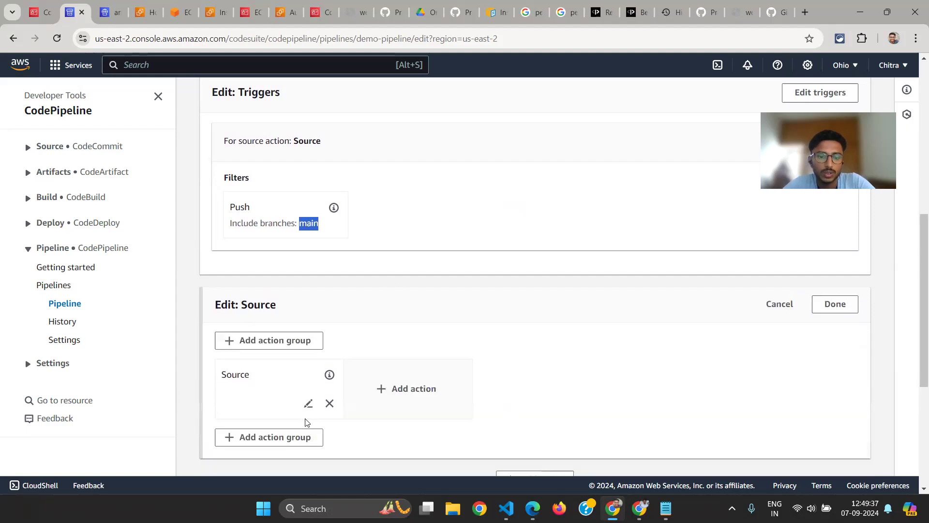
{"action": "left_click", "coordinate": [308, 404]}
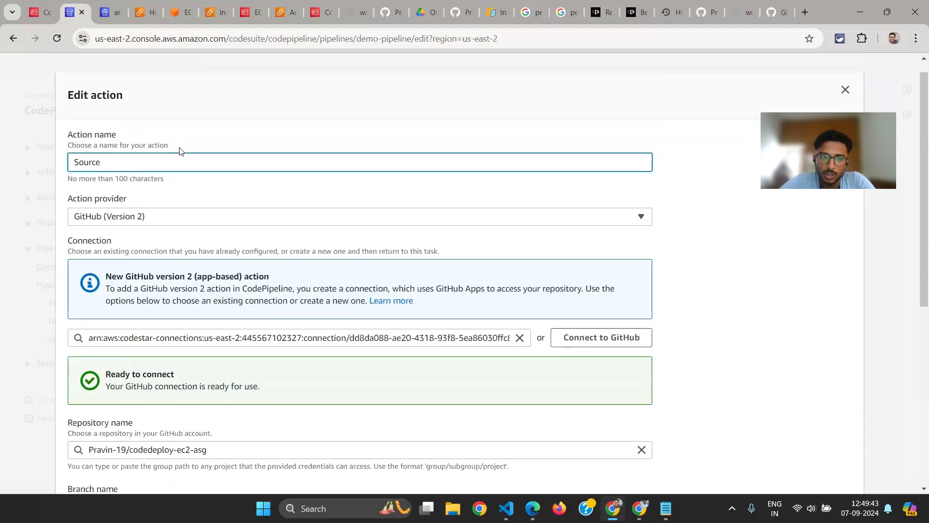
{"action": "left_click", "coordinate": [177, 219]}
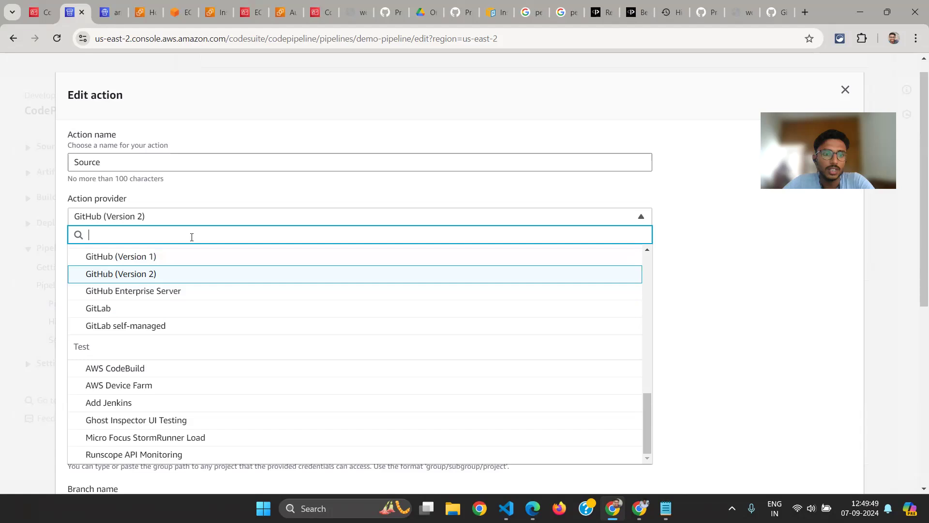
{"action": "left_click", "coordinate": [219, 217]}
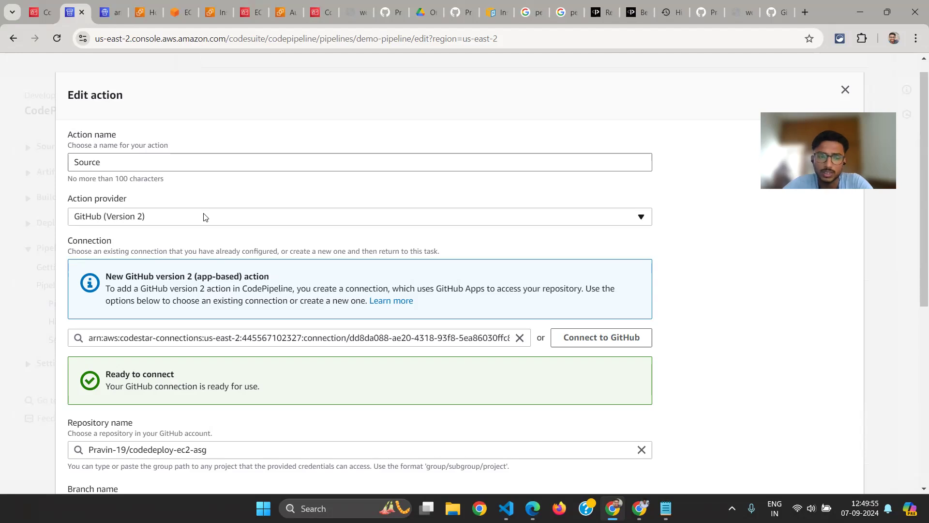
Reselect the first github-ori-interview-connection for the Source action and check its repository name and branch fields
{"action": "scroll", "coordinate": [208, 227], "scroll_direction": "down", "scroll_amount": 1}
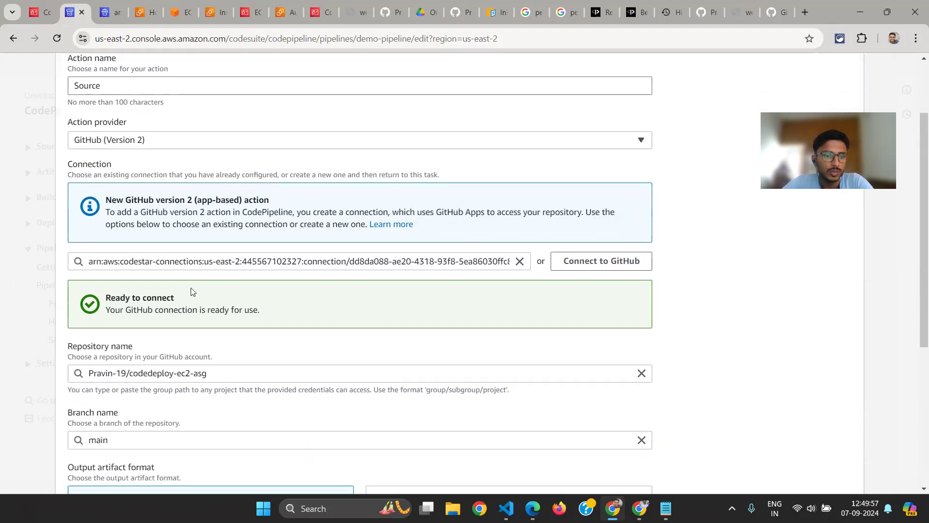
{"action": "left_click", "coordinate": [520, 249]}
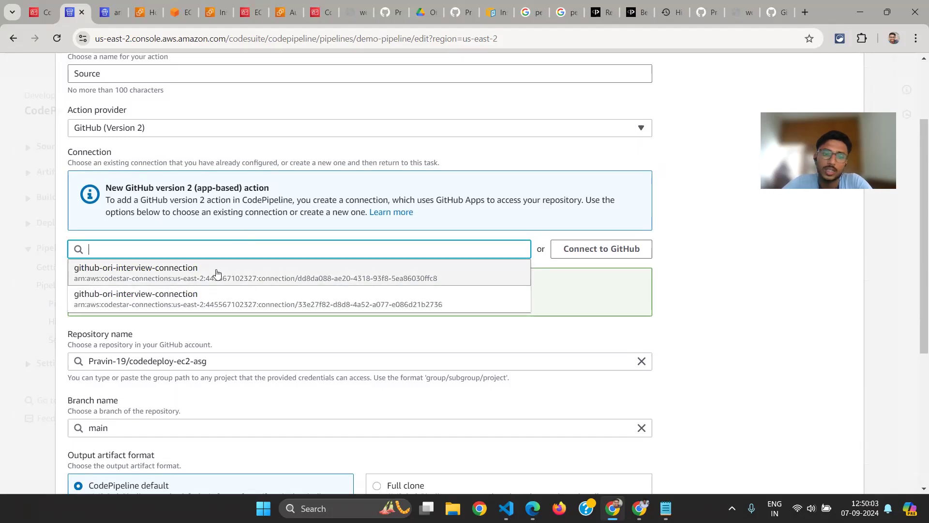
{"action": "left_click", "coordinate": [201, 274]}
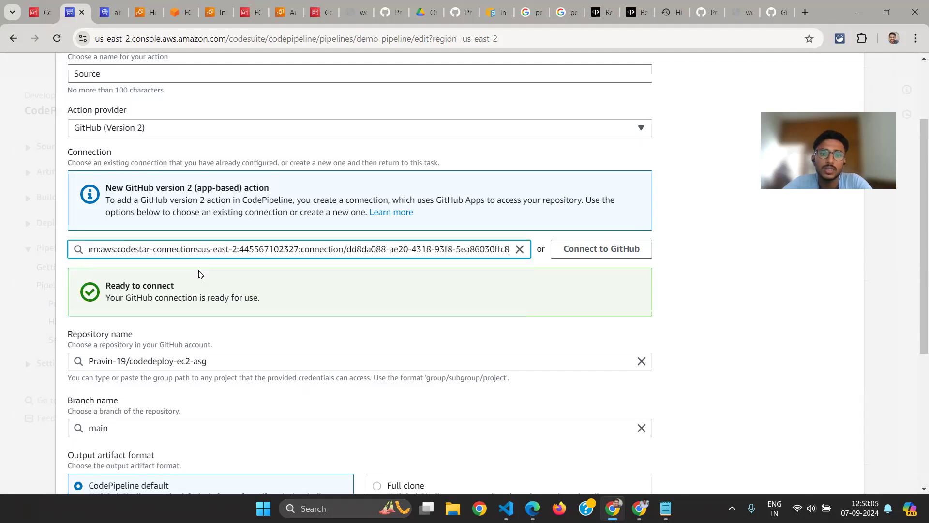
{"action": "scroll", "coordinate": [242, 288], "scroll_direction": "down", "scroll_amount": 1}
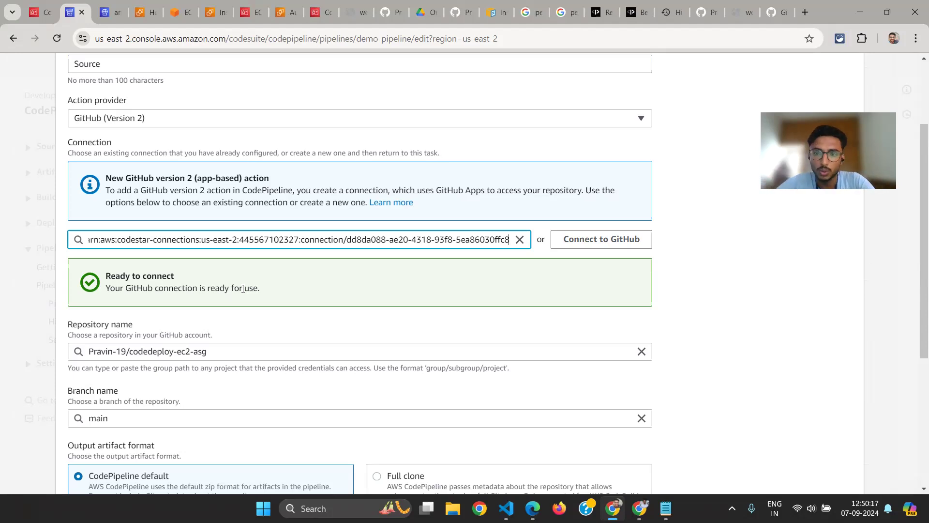
{"action": "scroll", "coordinate": [177, 329], "scroll_direction": "down", "scroll_amount": 1}
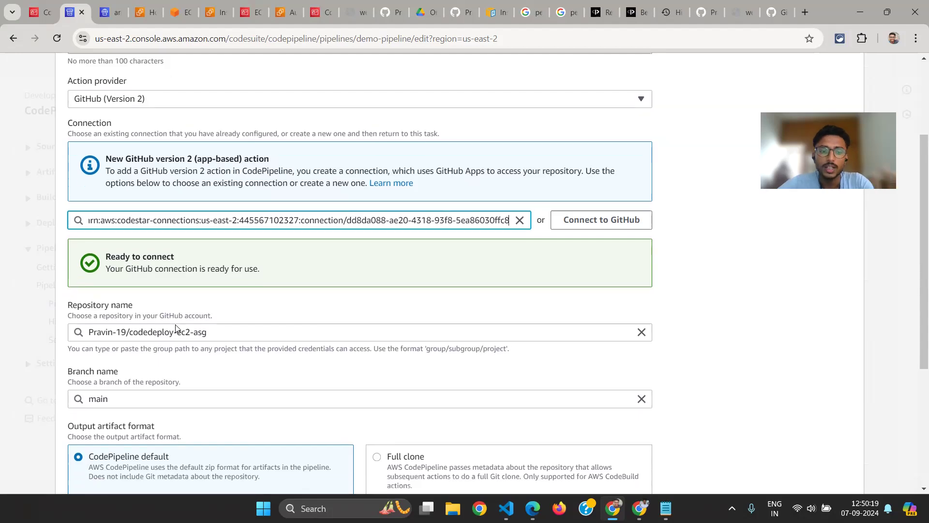
{"action": "left_click", "coordinate": [232, 326]}
{"action": "scroll", "coordinate": [232, 326], "scroll_direction": "down", "scroll_amount": 1}
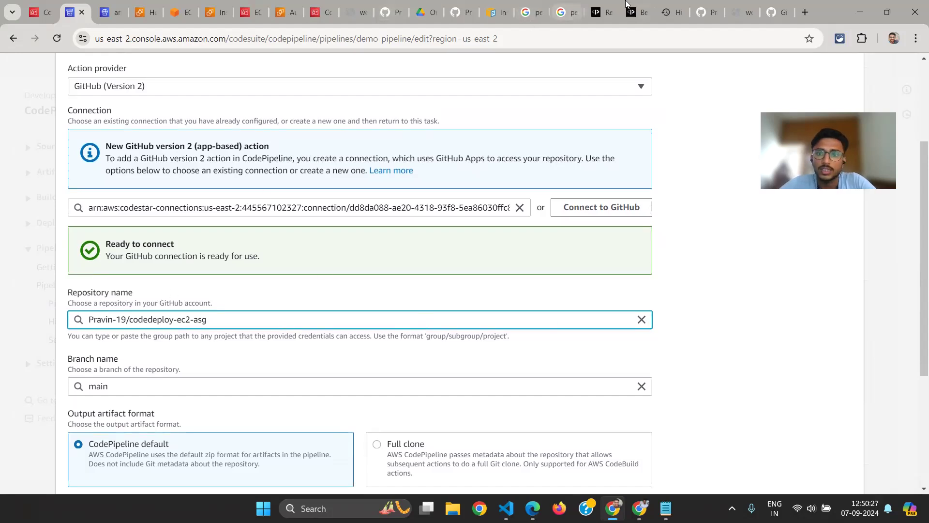
View the codedeploy-ec2-asg repository on GitHub and compare it with the Source action's repository and branch settings
{"action": "left_click", "coordinate": [704, 12]}
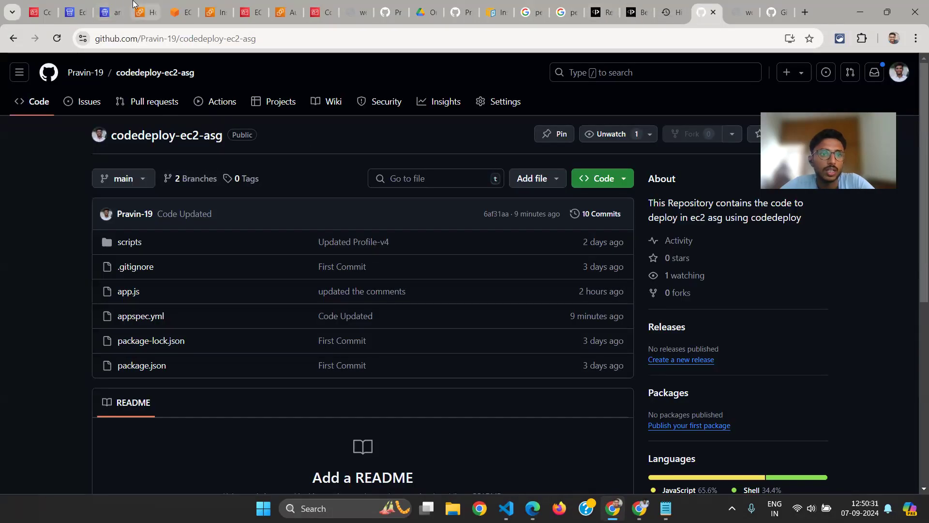
{"action": "left_click", "coordinate": [115, 12]}
{"action": "left_click", "coordinate": [73, 12]}
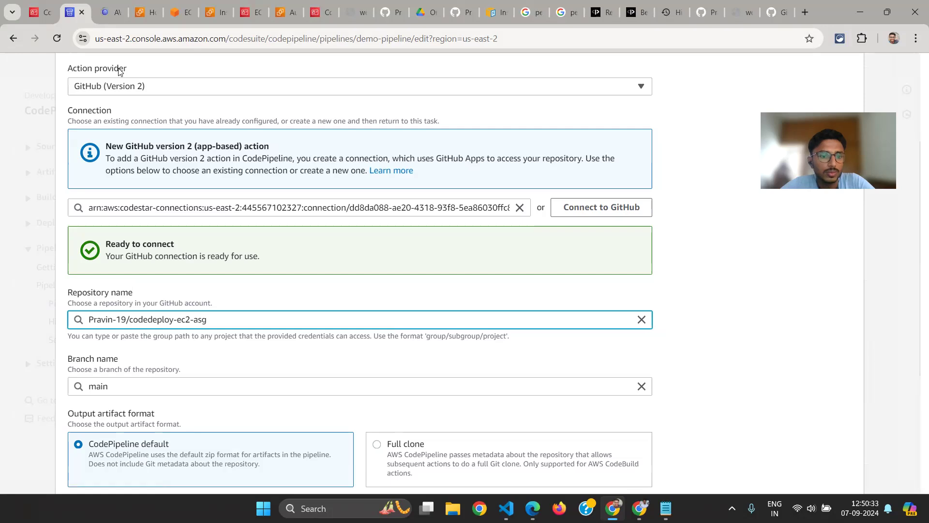
{"action": "scroll", "coordinate": [119, 70], "scroll_direction": "down", "scroll_amount": 2}
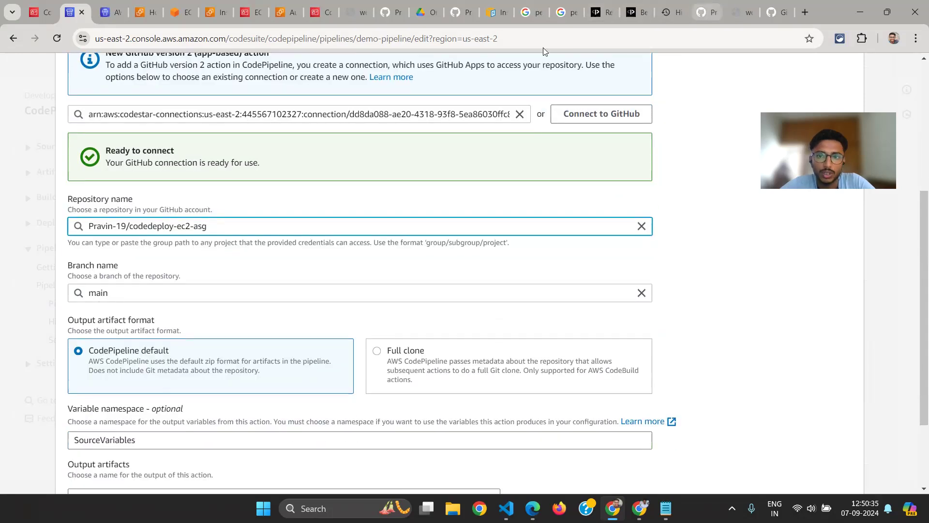
{"action": "left_click", "coordinate": [707, 12]}
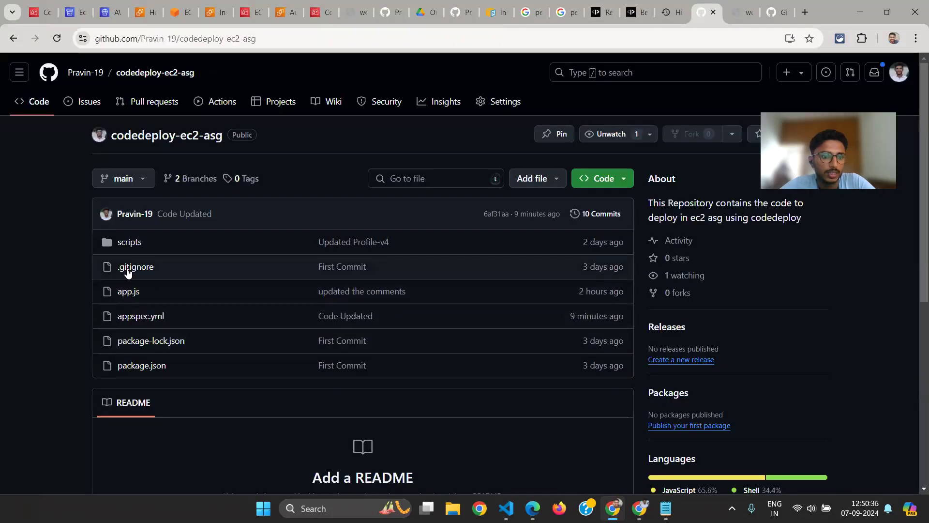
Restore the closed demo-pipeline editing page and reopen the Source action's settings from the Source stage
{"action": "left_click", "coordinate": [94, 14]}
{"action": "left_click", "coordinate": [81, 13]}
{"action": "left_click", "coordinate": [82, 13]}
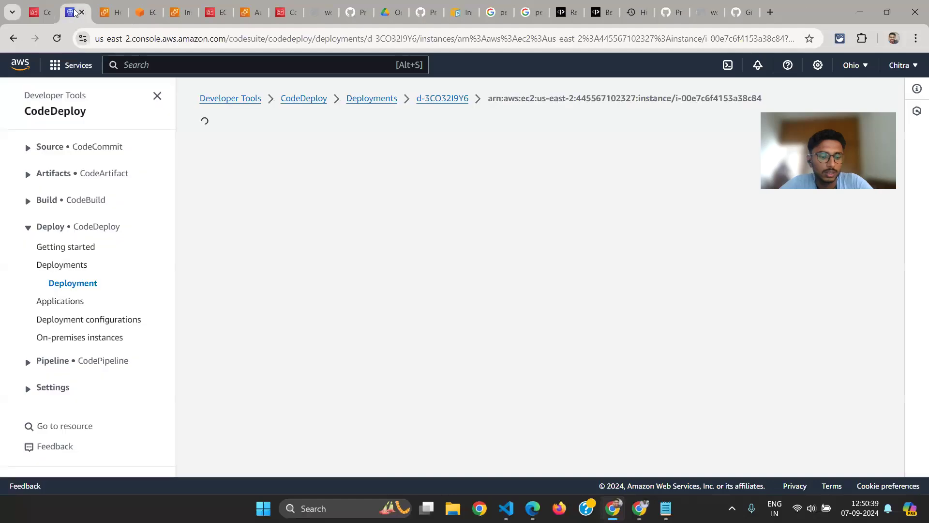
{"action": "key", "text": "ctrl+shift+t"}
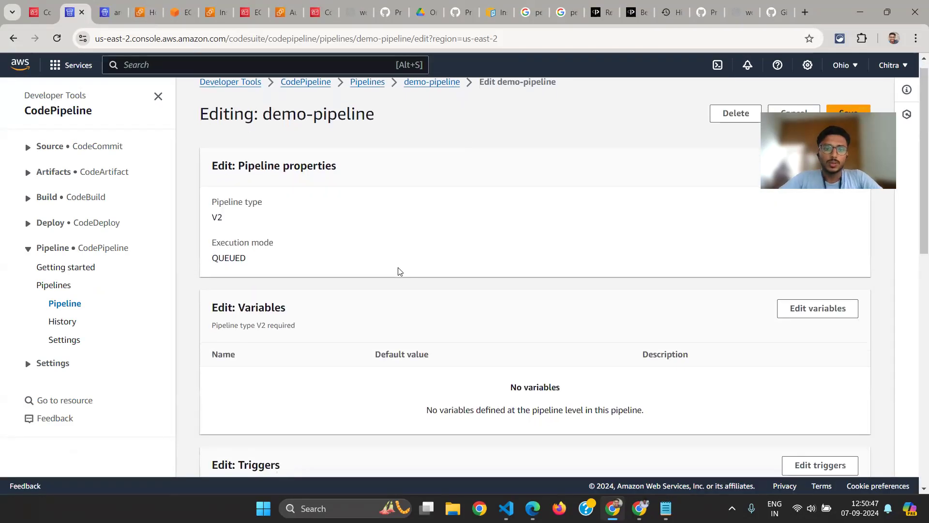
{"action": "scroll", "coordinate": [397, 270], "scroll_direction": "down", "scroll_amount": 8}
{"action": "scroll", "coordinate": [597, 346], "scroll_direction": "down", "scroll_amount": 3}
{"action": "scroll", "coordinate": [798, 296], "scroll_direction": "up", "scroll_amount": 2}
{"action": "left_click", "coordinate": [825, 264]}
{"action": "scroll", "coordinate": [292, 282], "scroll_direction": "down", "scroll_amount": 1}
{"action": "left_click", "coordinate": [308, 307]}
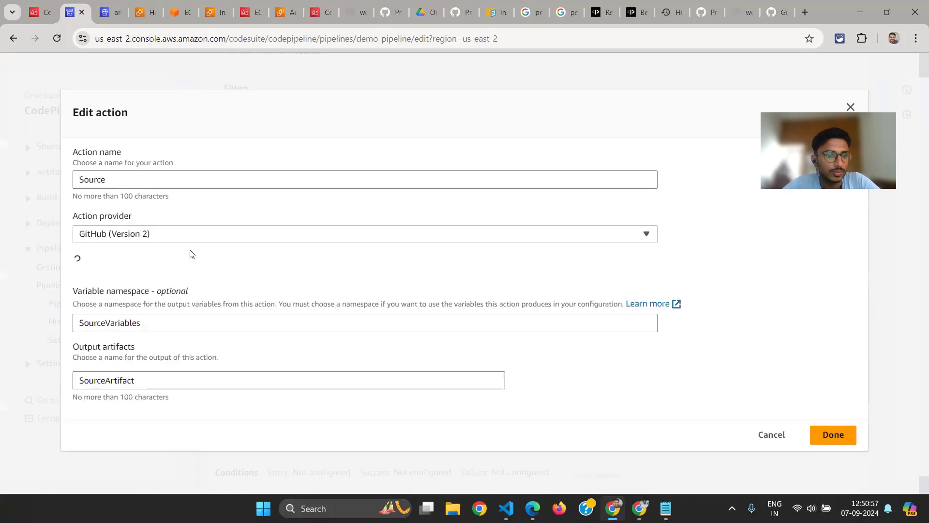
Examine the Source action's output artifact format and variable namespace
{"action": "scroll", "coordinate": [191, 249], "scroll_direction": "down", "scroll_amount": 6}
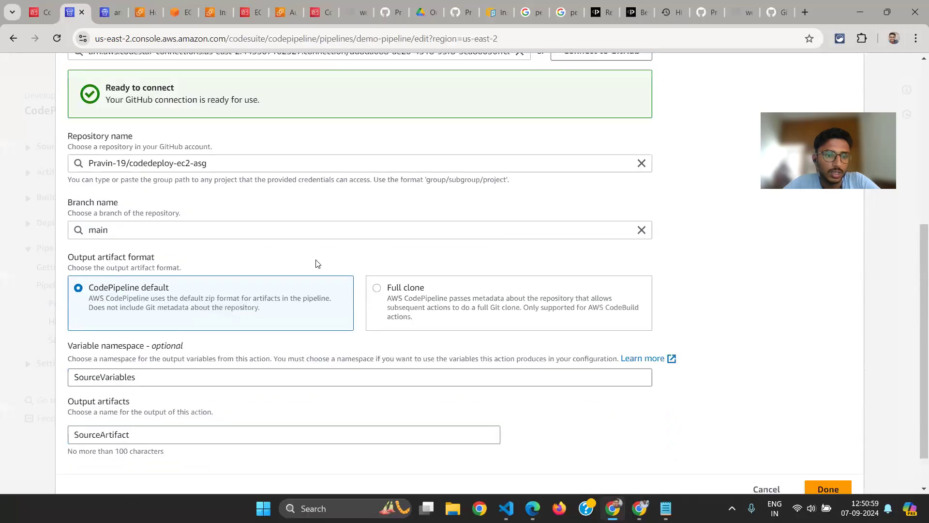
{"action": "scroll", "coordinate": [315, 264], "scroll_direction": "down", "scroll_amount": 2}
{"action": "left_click_drag", "start_coordinate": [145, 332], "coordinate": [68, 330]}
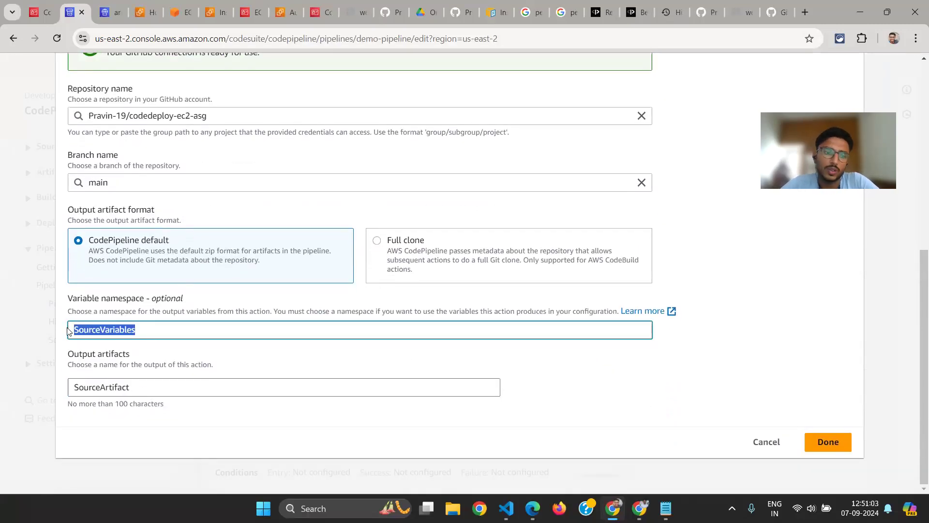
{"action": "left_click", "coordinate": [127, 328]}
{"action": "double_click", "coordinate": [126, 328]}
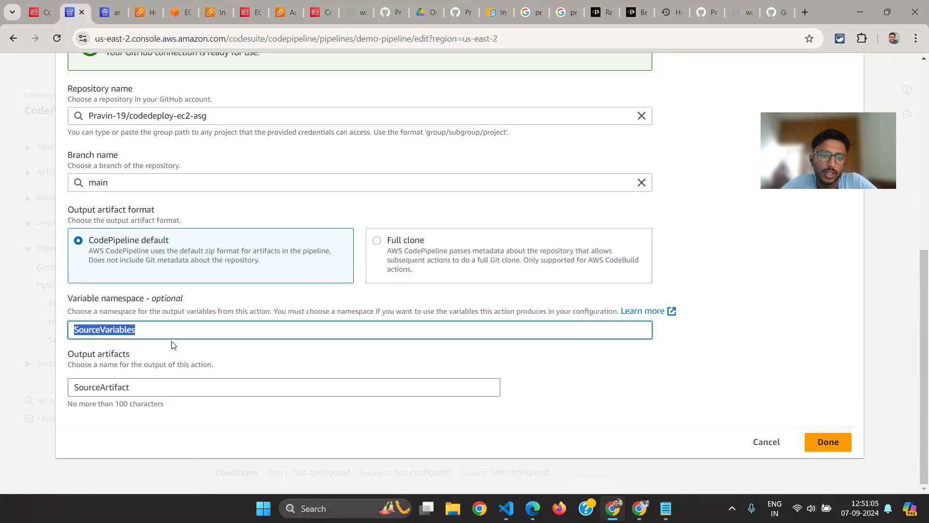
Examine the Source action's output artifact name, then cancel editing the action
{"action": "left_click", "coordinate": [137, 388]}
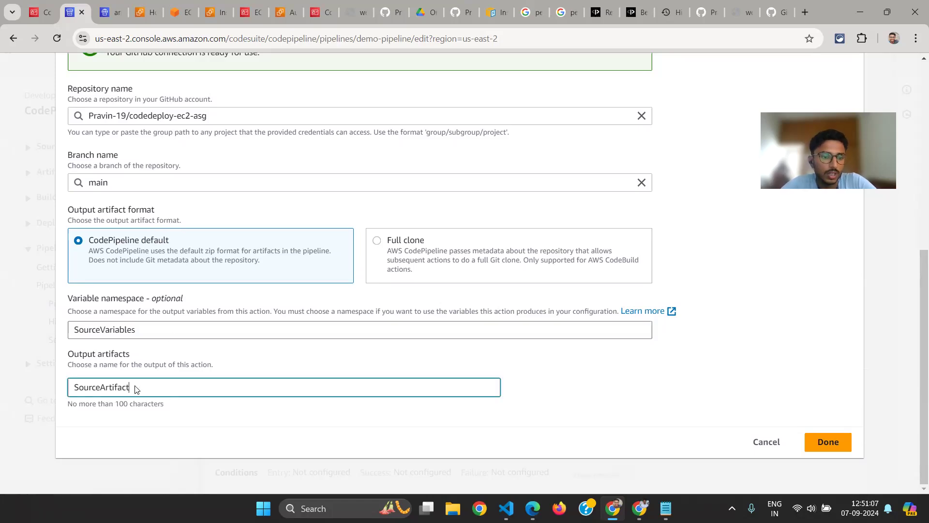
{"action": "double_click", "coordinate": [101, 388]}
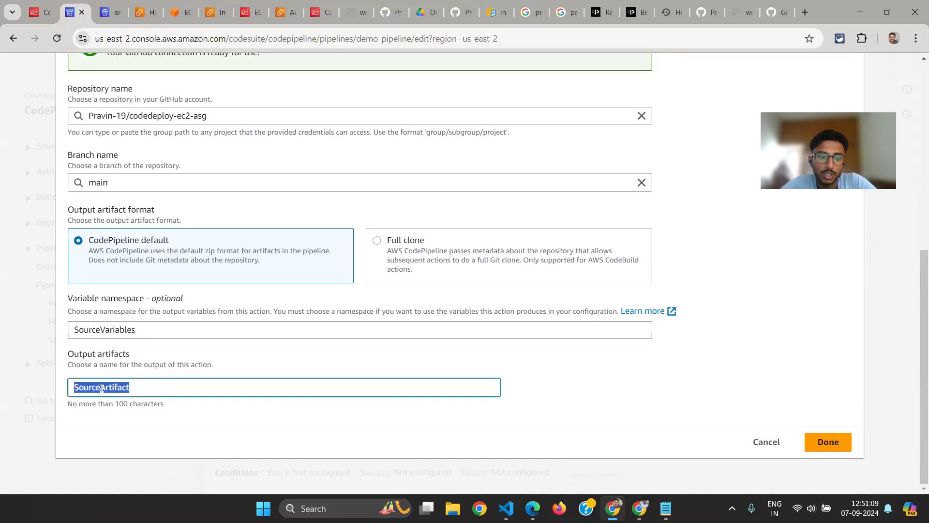
{"action": "left_click_drag", "start_coordinate": [67, 358], "coordinate": [125, 357]}
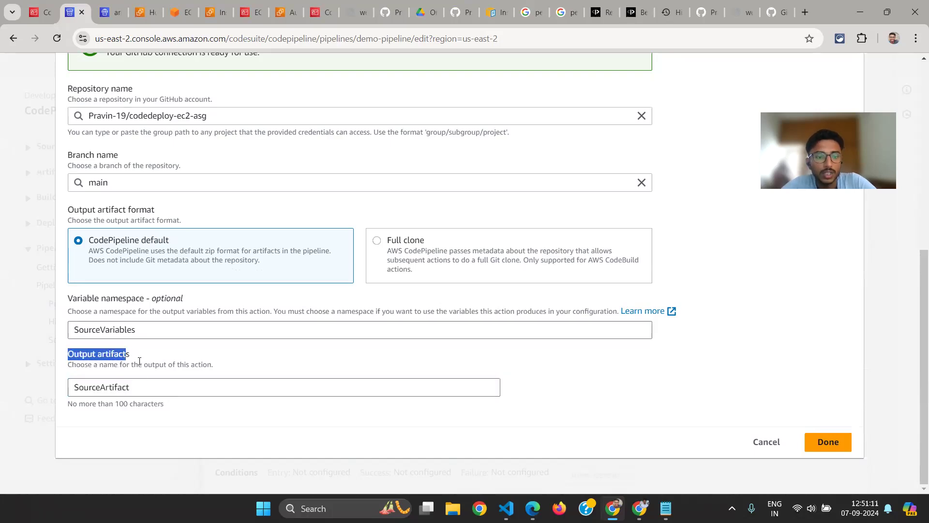
{"action": "left_click", "coordinate": [139, 379]}
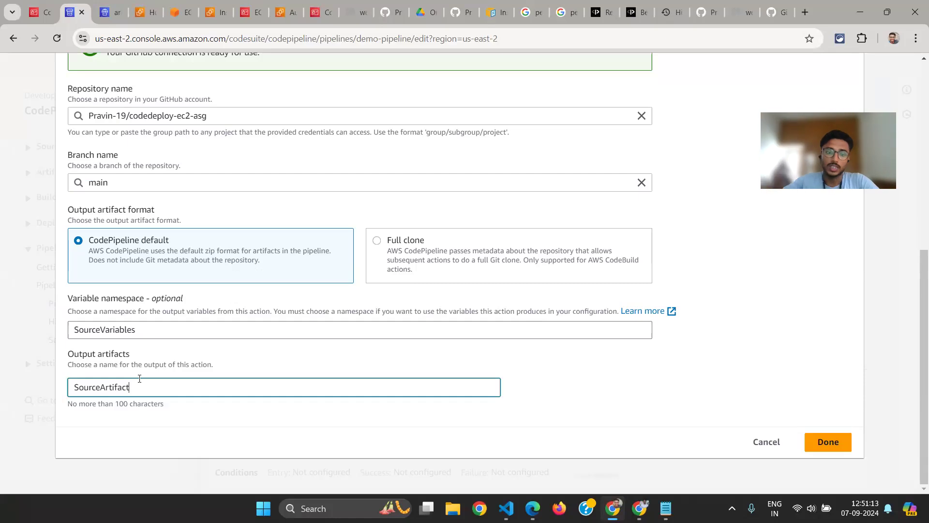
{"action": "double_click", "coordinate": [100, 385]}
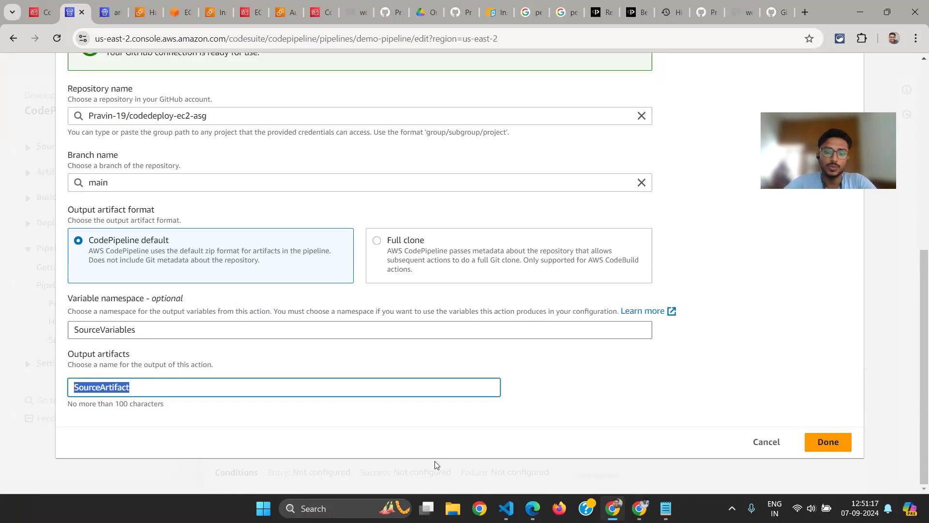
{"action": "left_click", "coordinate": [765, 442]}
Edit the Deploy stage and open the settings of its Deploy action
{"action": "scroll", "coordinate": [300, 329], "scroll_direction": "down", "scroll_amount": 3}
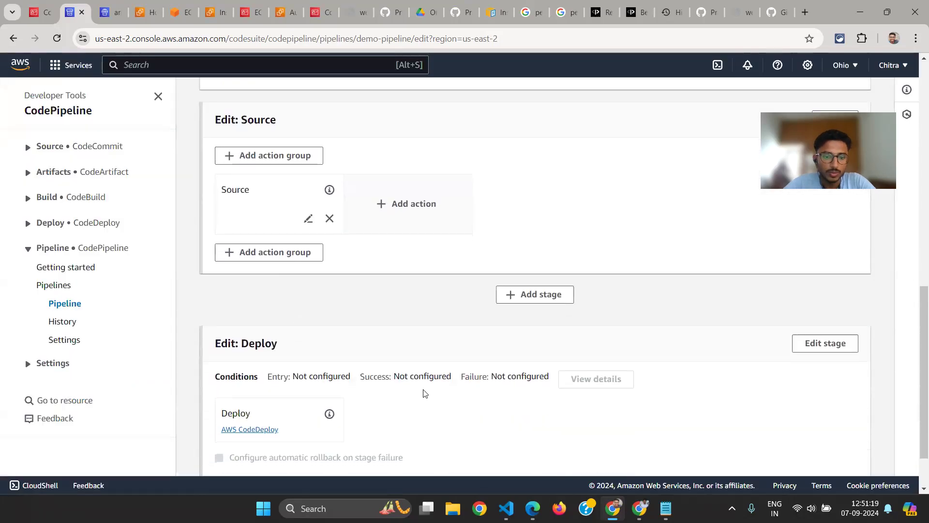
{"action": "scroll", "coordinate": [574, 320], "scroll_direction": "up", "scroll_amount": 1}
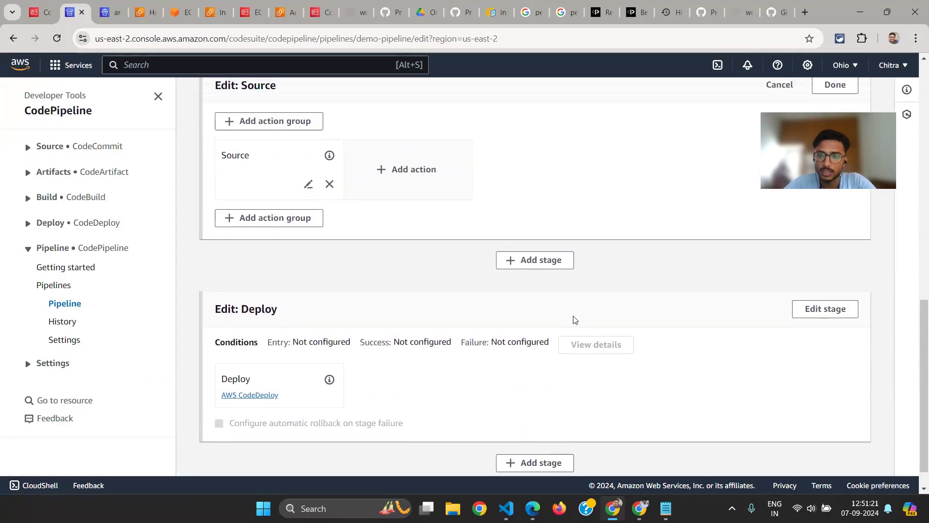
{"action": "left_click", "coordinate": [825, 309]}
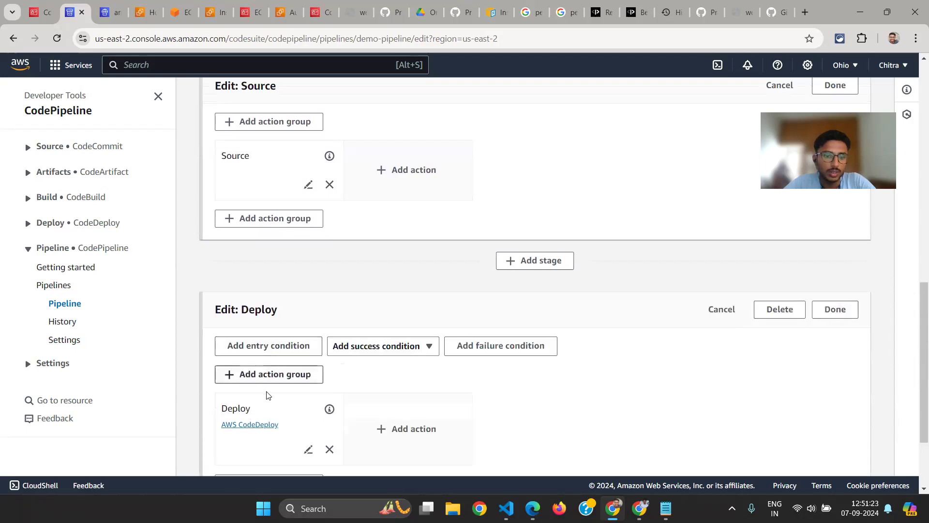
{"action": "scroll", "coordinate": [276, 392], "scroll_direction": "down", "scroll_amount": 2}
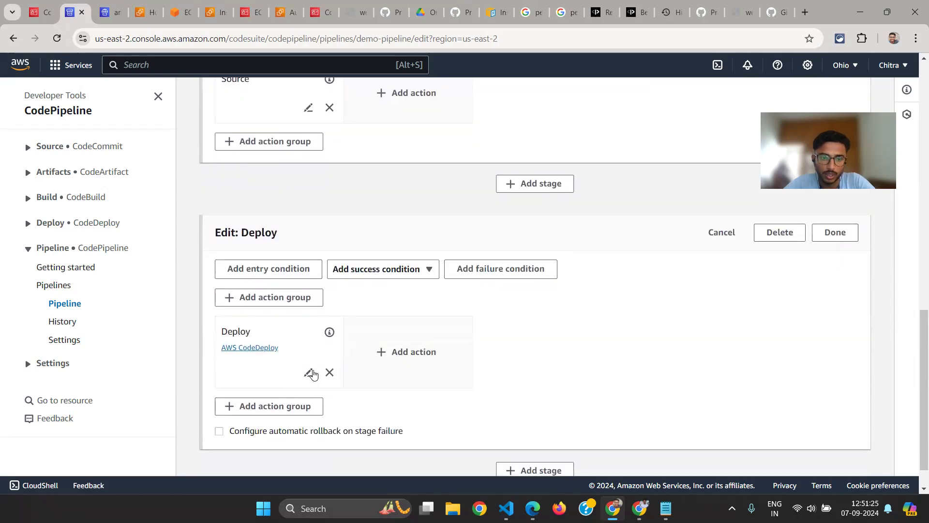
{"action": "left_click", "coordinate": [308, 372]}
{"action": "scroll", "coordinate": [209, 193], "scroll_direction": "down", "scroll_amount": 1}
Review the action providers available for the Deploy action and close the list without choosing another one
{"action": "left_click", "coordinate": [142, 144]}
{"action": "left_click", "coordinate": [115, 194]}
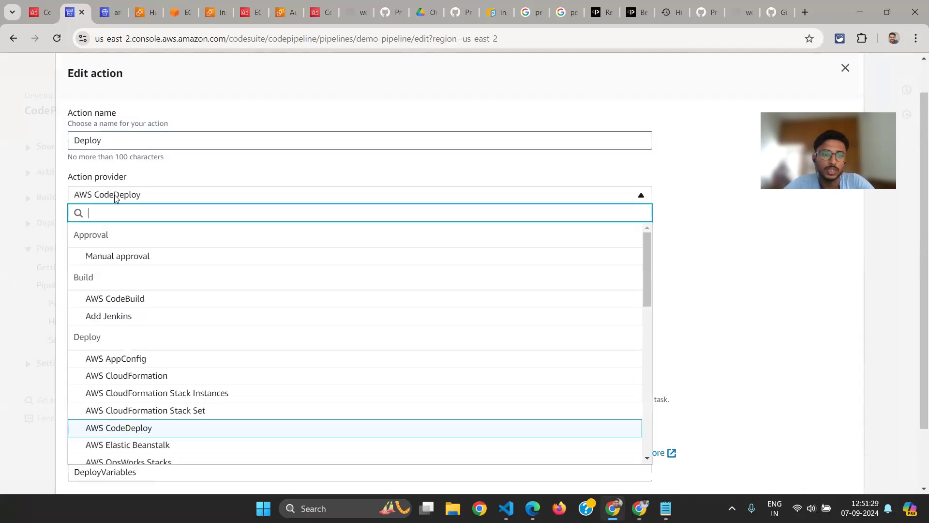
{"action": "scroll", "coordinate": [160, 195], "scroll_direction": "down", "scroll_amount": 1}
{"action": "scroll", "coordinate": [261, 268], "scroll_direction": "down", "scroll_amount": 1}
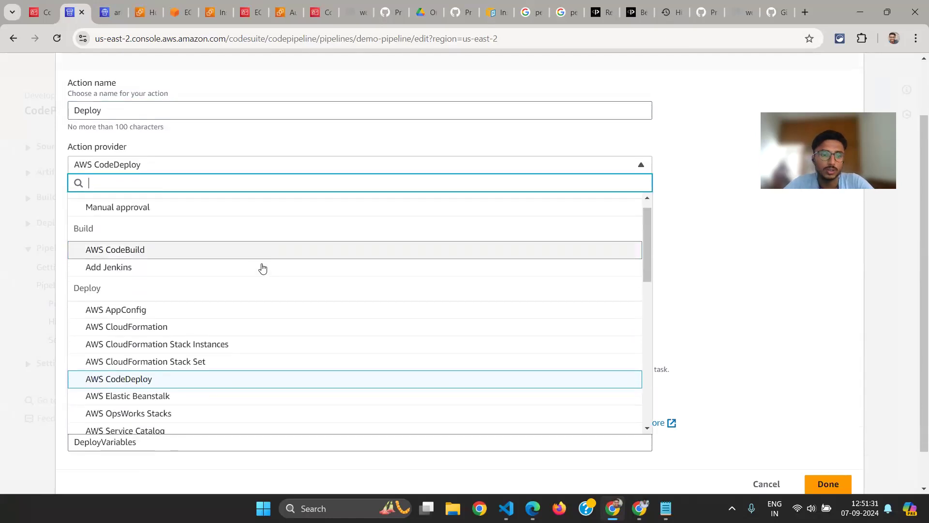
{"action": "left_click", "coordinate": [400, 135]}
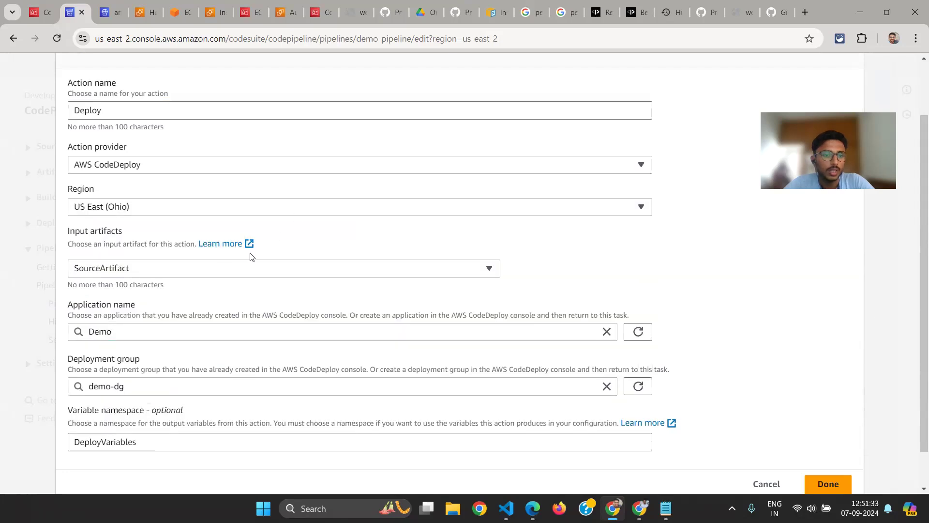
Examine the input artifacts available to the Deploy action
{"action": "left_click", "coordinate": [225, 269]}
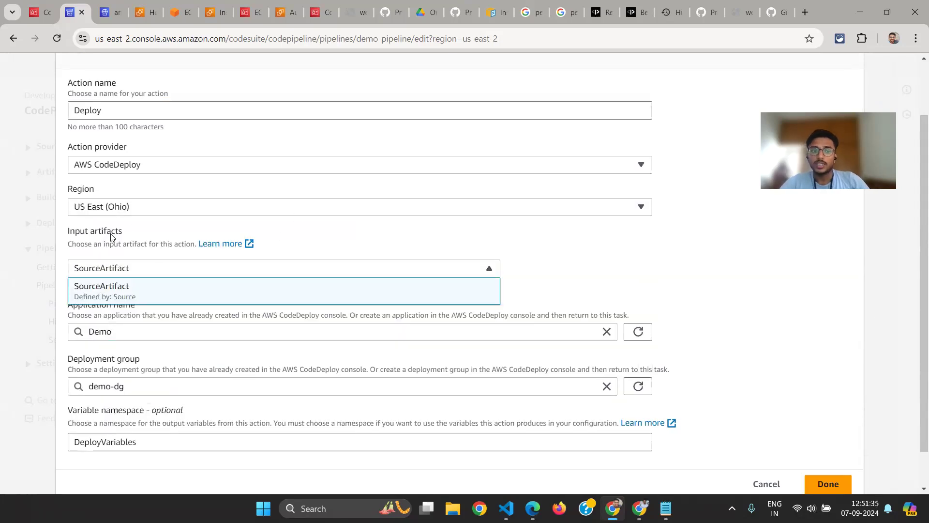
{"action": "left_click_drag", "start_coordinate": [68, 239], "coordinate": [133, 235]}
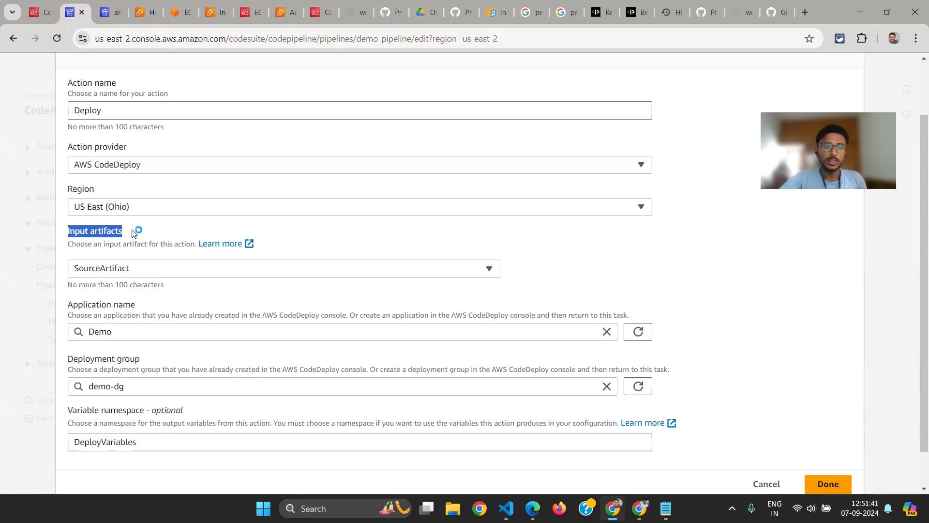
{"action": "left_click", "coordinate": [100, 267]}
{"action": "left_click", "coordinate": [100, 268]}
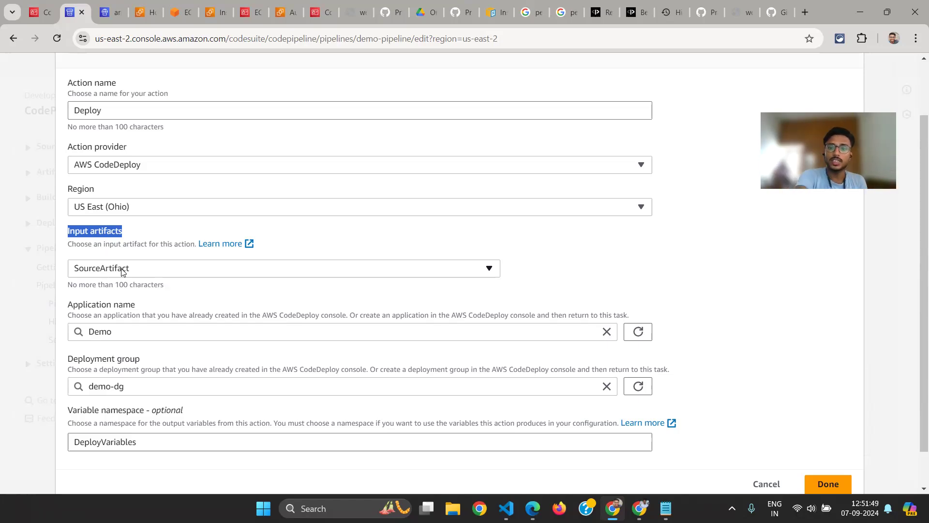
Examine the application name and deployment group configured for the Deploy action, then finish editing the action
{"action": "scroll", "coordinate": [144, 274], "scroll_direction": "down", "scroll_amount": 1}
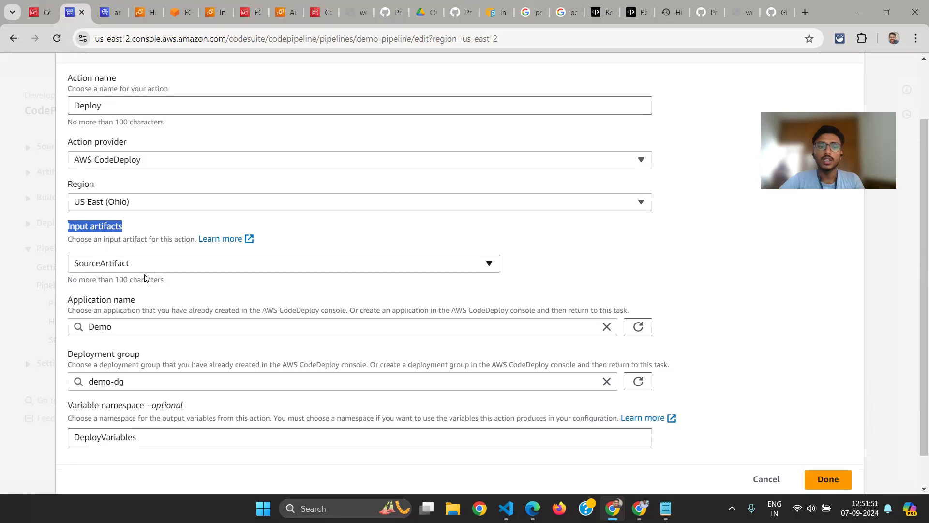
{"action": "scroll", "coordinate": [146, 274], "scroll_direction": "down", "scroll_amount": 1}
{"action": "left_click", "coordinate": [118, 320]}
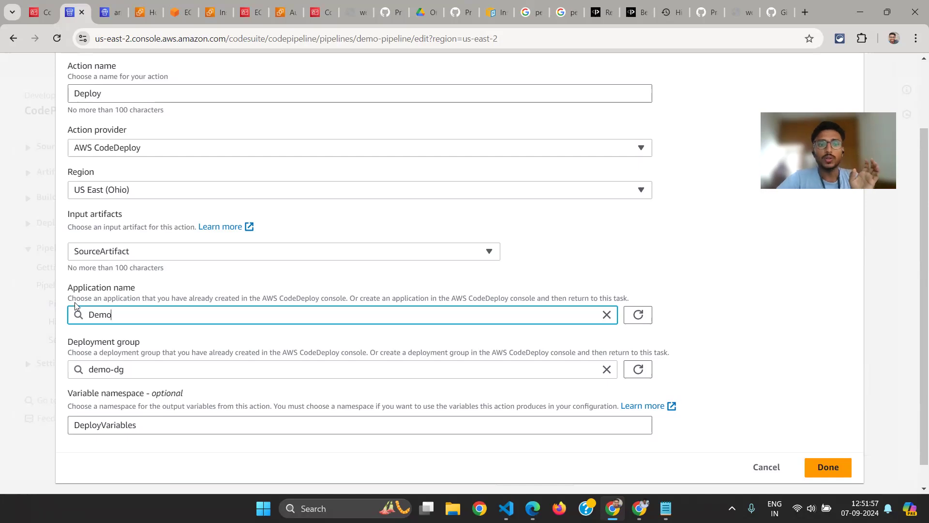
{"action": "scroll", "coordinate": [110, 303], "scroll_direction": "down", "scroll_amount": 1}
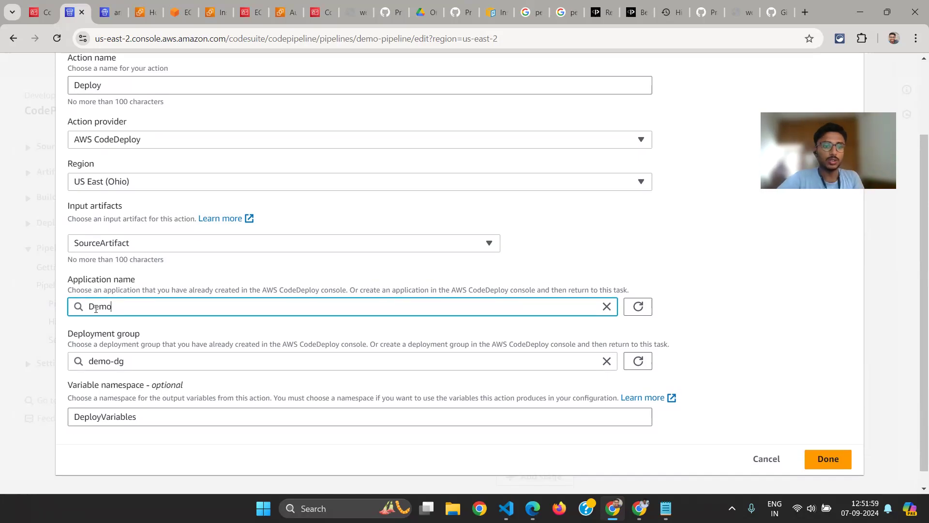
{"action": "double_click", "coordinate": [94, 308]}
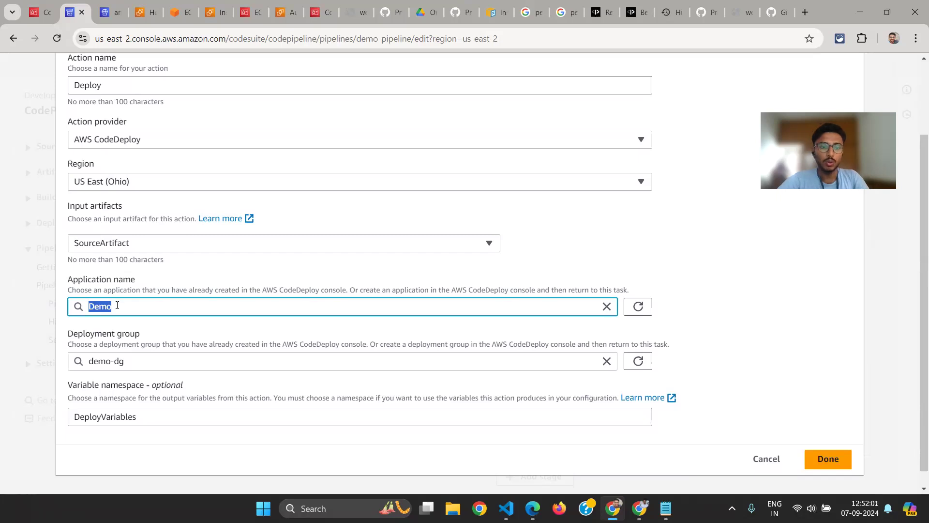
{"action": "left_click", "coordinate": [139, 356]}
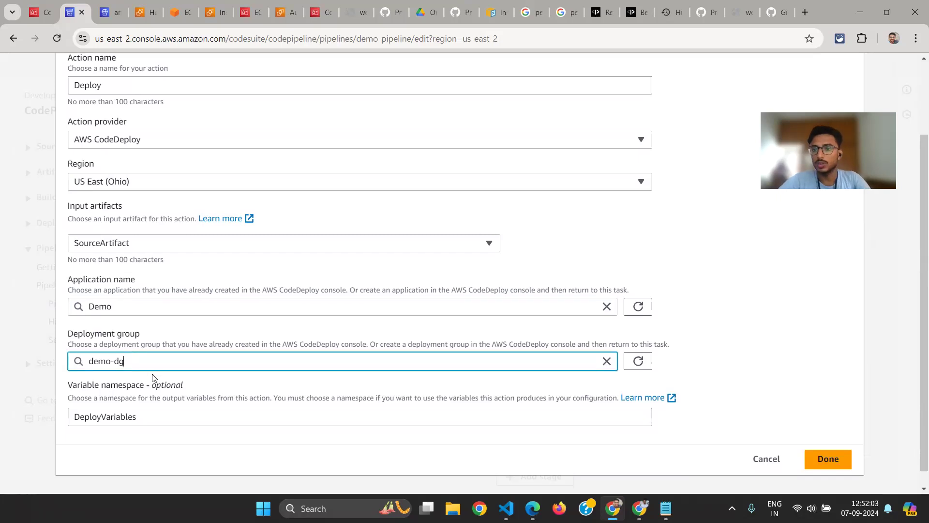
{"action": "scroll", "coordinate": [153, 377], "scroll_direction": "down", "scroll_amount": 1}
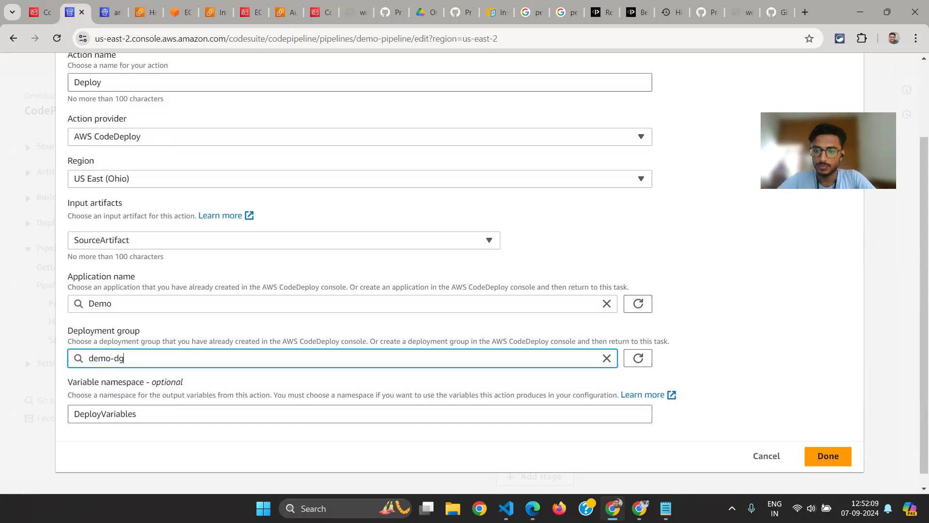
{"action": "left_click", "coordinate": [828, 454]}
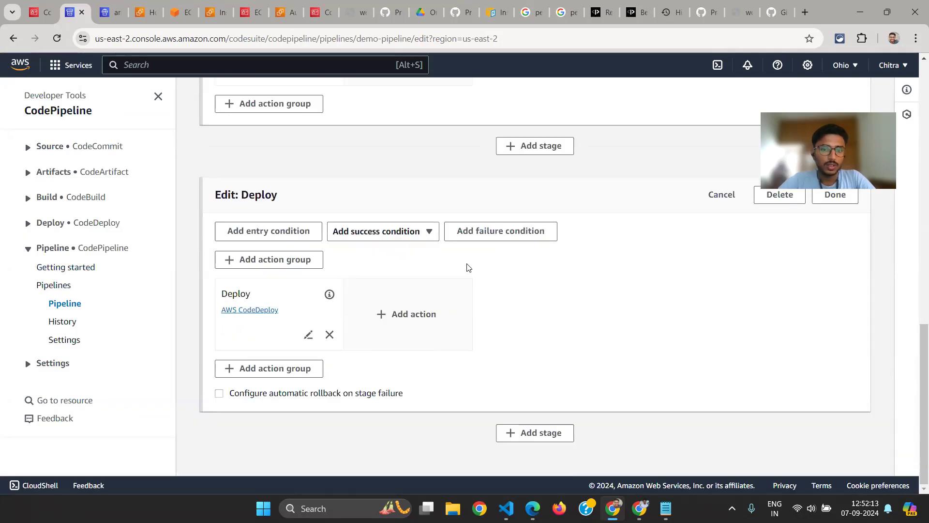
Leave the pipeline editor and look over the Source and Deploy stages in demo-pipeline's overview
{"action": "scroll", "coordinate": [468, 267], "scroll_direction": "up", "scroll_amount": 14}
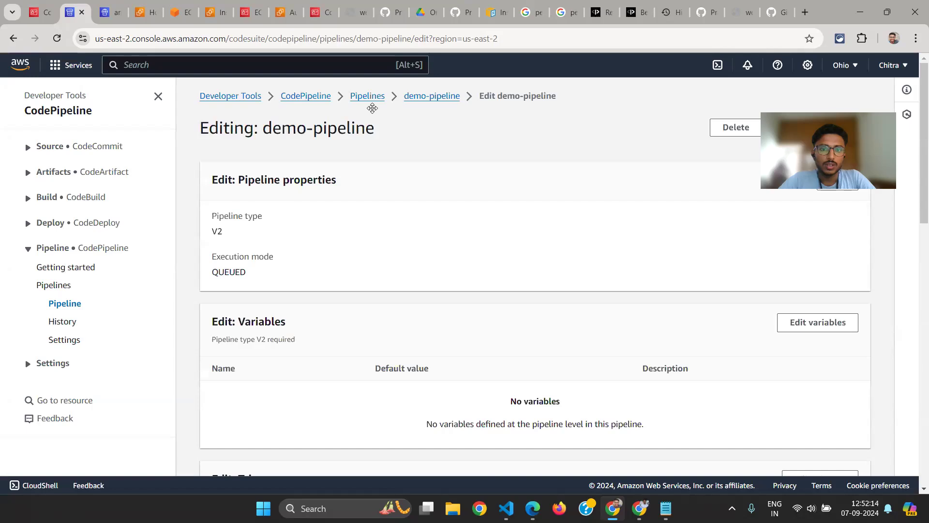
{"action": "left_click", "coordinate": [446, 97]}
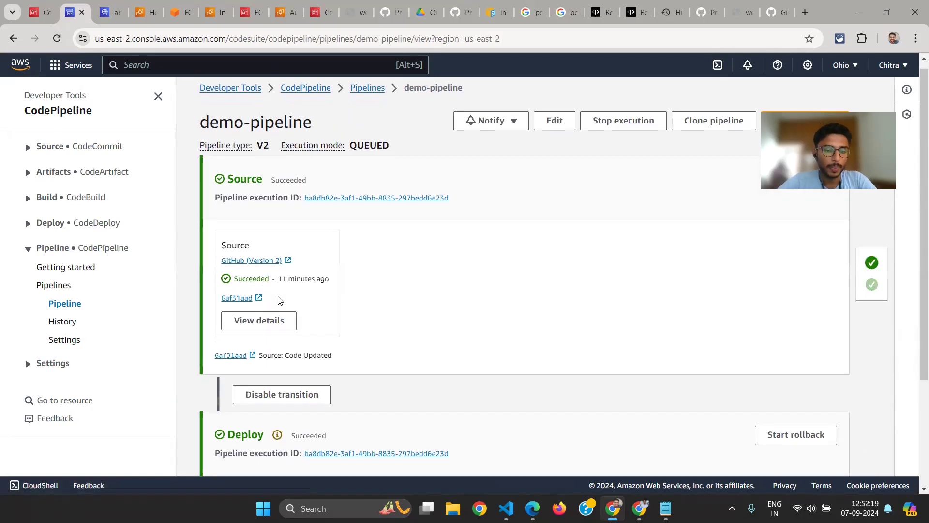
{"action": "scroll", "coordinate": [279, 297], "scroll_direction": "down", "scroll_amount": 3}
{"action": "scroll", "coordinate": [261, 252], "scroll_direction": "up", "scroll_amount": 2}
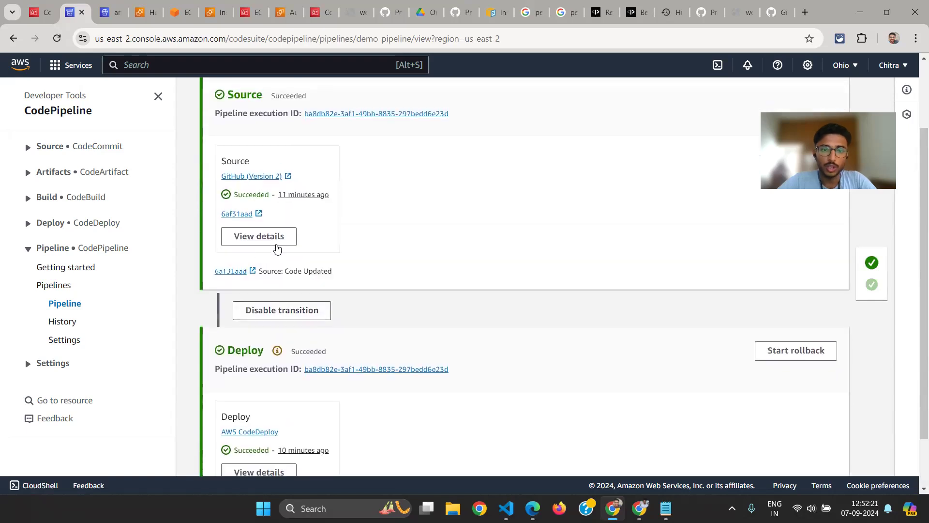
Open the Source action's execution details and examine the output artifact format among its input values
{"action": "left_click", "coordinate": [271, 245]}
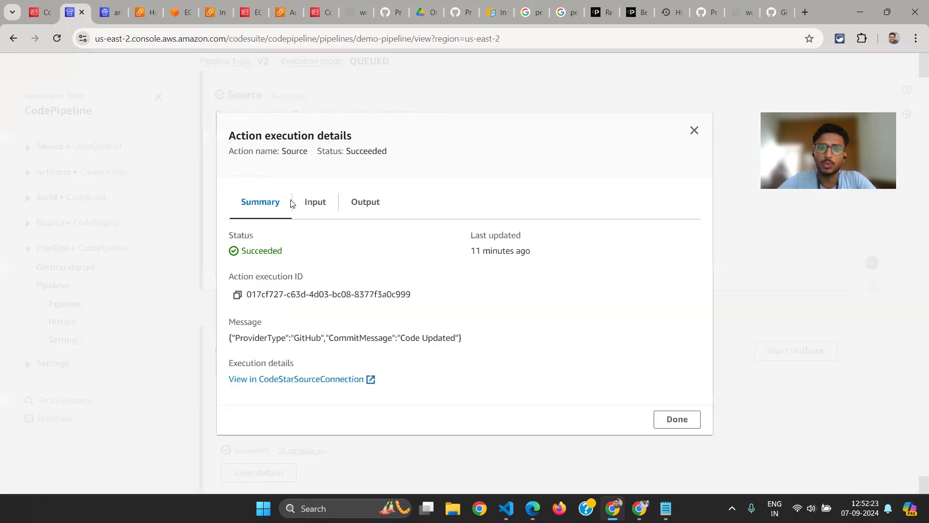
{"action": "left_click", "coordinate": [307, 202]}
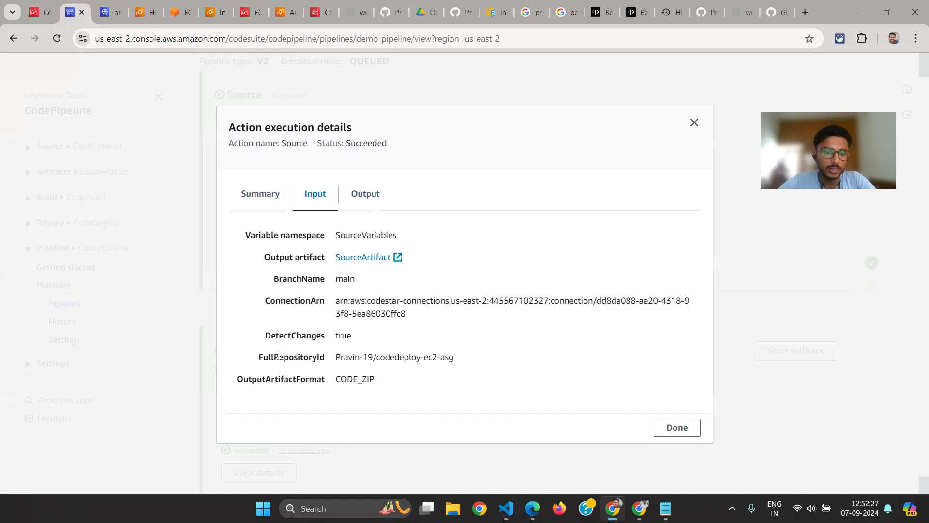
{"action": "double_click", "coordinate": [277, 379]}
{"action": "double_click", "coordinate": [361, 378]}
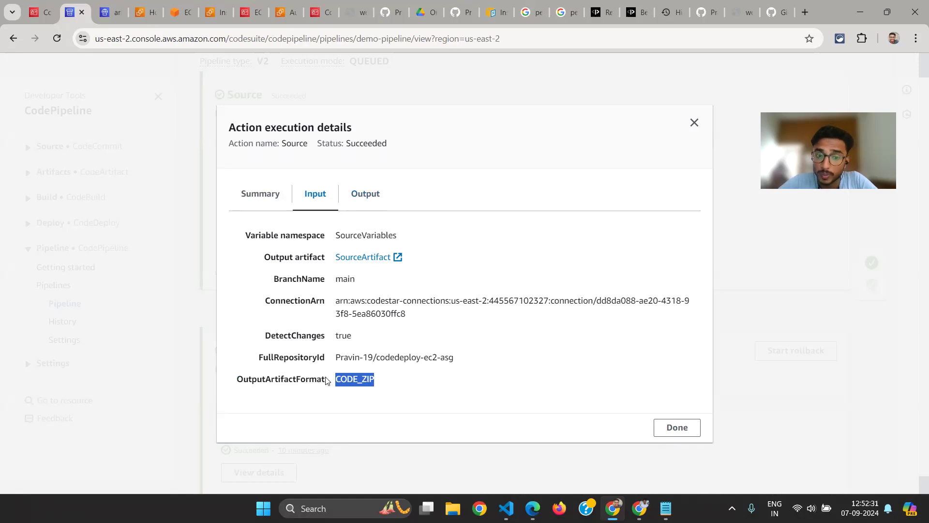
Review the Source execution's output values and open its SourceArtifact in a separate browser tab, then close the execution details
{"action": "left_click", "coordinate": [372, 193]}
{"action": "scroll", "coordinate": [397, 379], "scroll_direction": "down", "scroll_amount": 2}
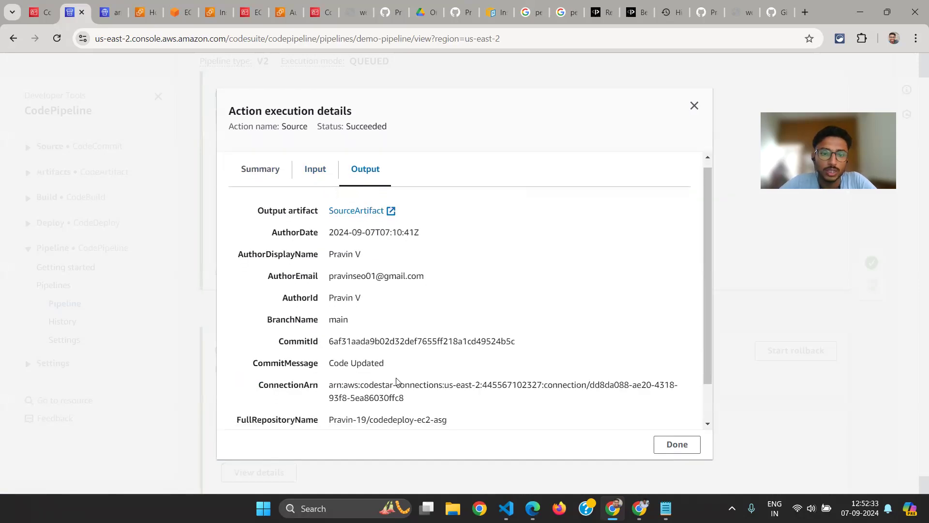
{"action": "scroll", "coordinate": [397, 379], "scroll_direction": "down", "scroll_amount": 1}
{"action": "scroll", "coordinate": [379, 311], "scroll_direction": "up", "scroll_amount": 1}
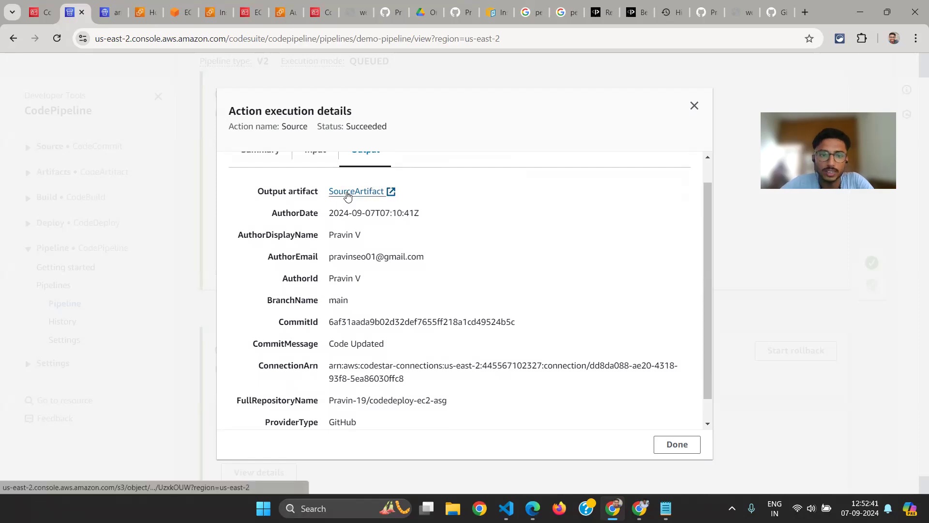
{"action": "left_click", "coordinate": [376, 193]}
{"action": "left_click", "coordinate": [70, 6]}
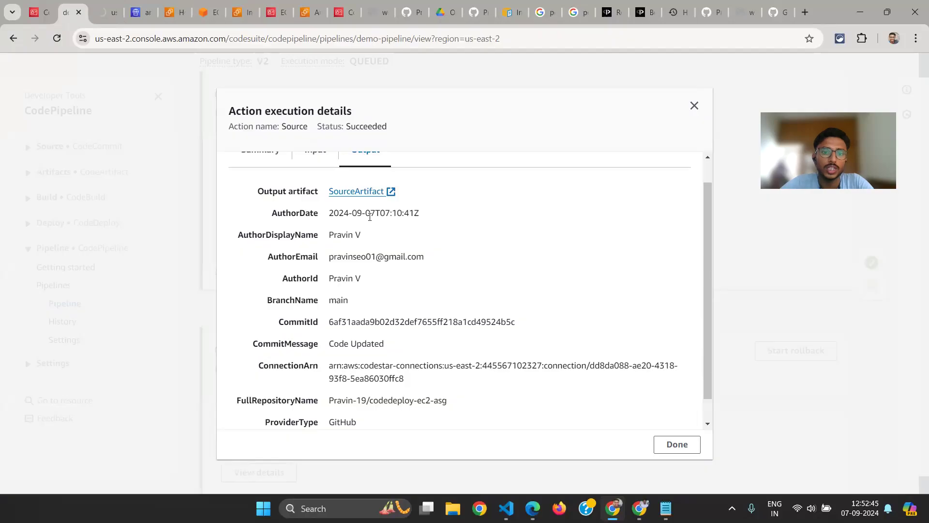
{"action": "scroll", "coordinate": [373, 262], "scroll_direction": "down", "scroll_amount": 1}
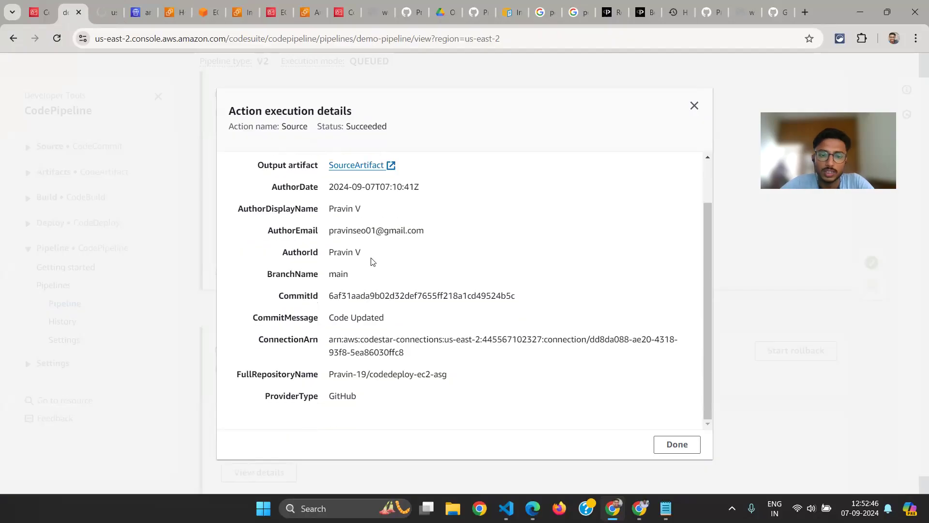
{"action": "left_click", "coordinate": [157, 127]}
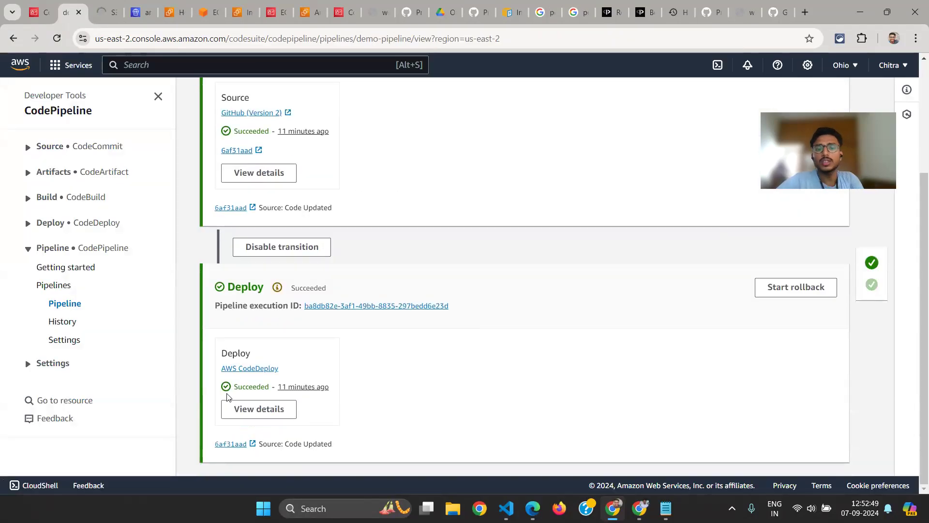
Check the output and input of the Deploy action's execution, then close its details
{"action": "left_click", "coordinate": [233, 409]}
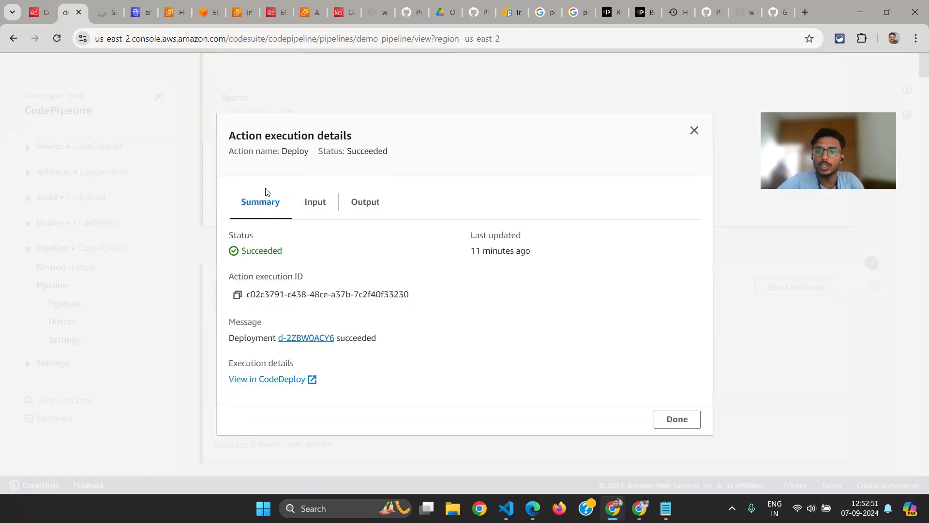
{"action": "left_click", "coordinate": [367, 214]}
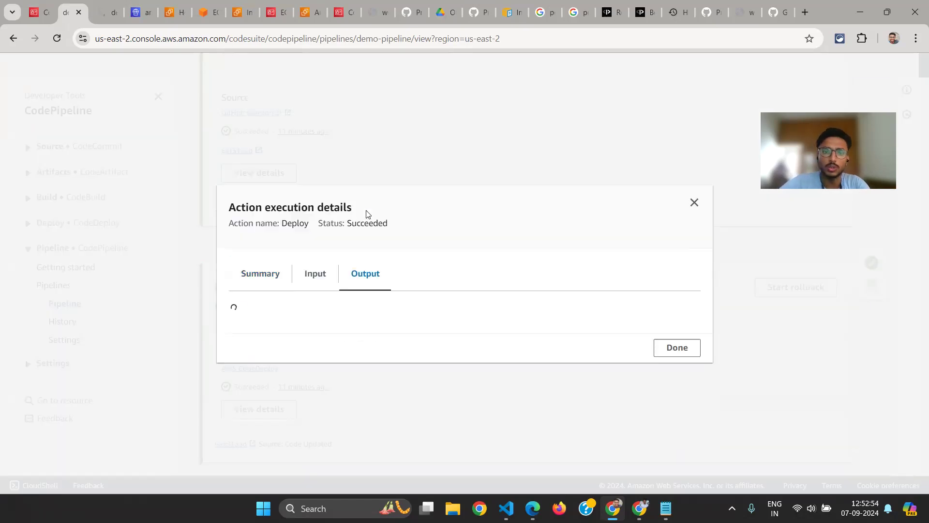
{"action": "left_click", "coordinate": [315, 290]}
{"action": "left_click", "coordinate": [696, 160]}
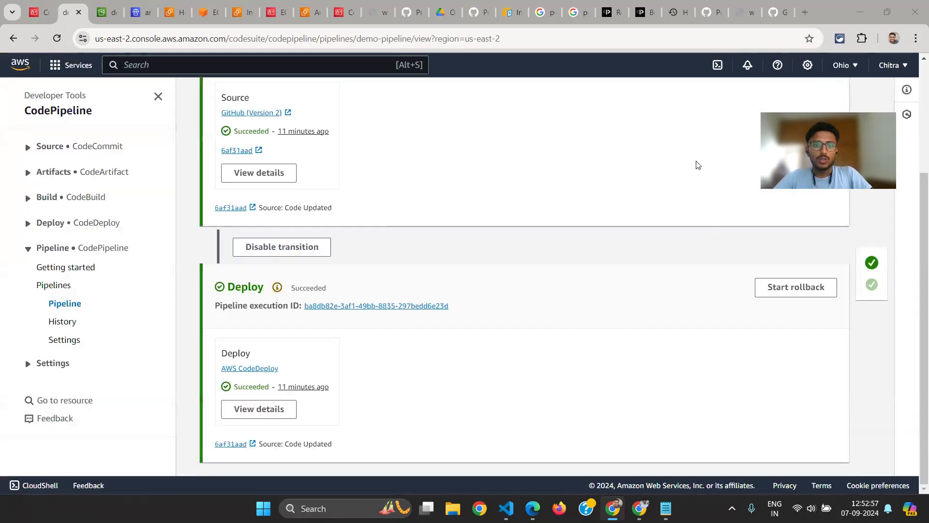
Consult the architecture diagram and view the stored source artifact's object overview in Amazon S3
{"action": "key", "text": "alt+Tab"}
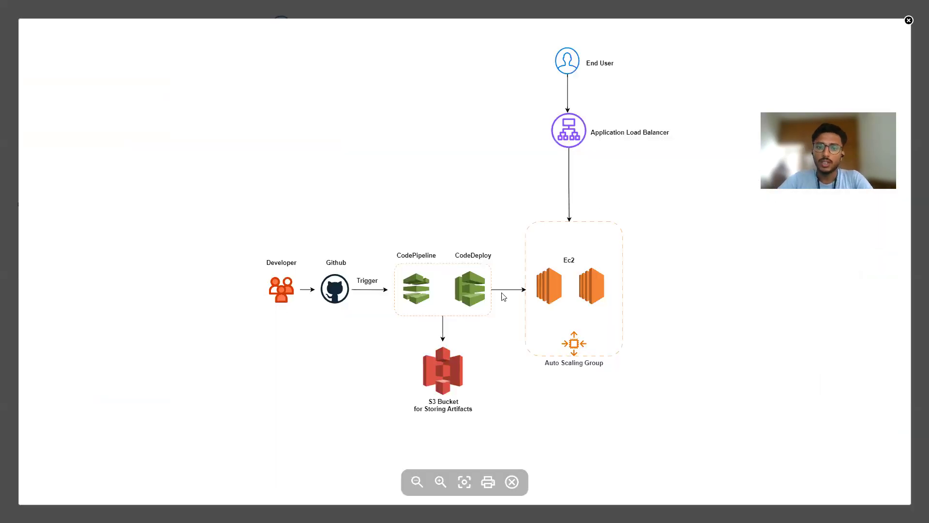
{"action": "key", "text": "alt+Tab"}
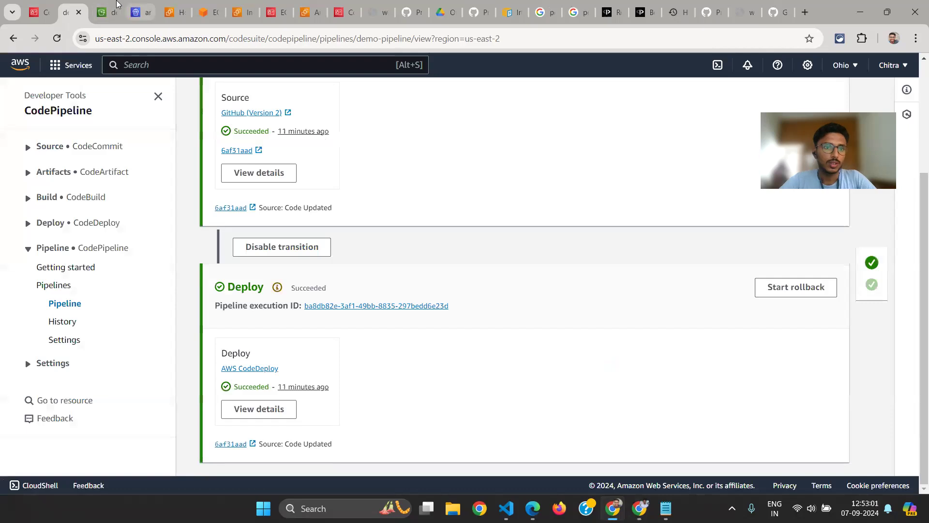
{"action": "left_click", "coordinate": [107, 12]}
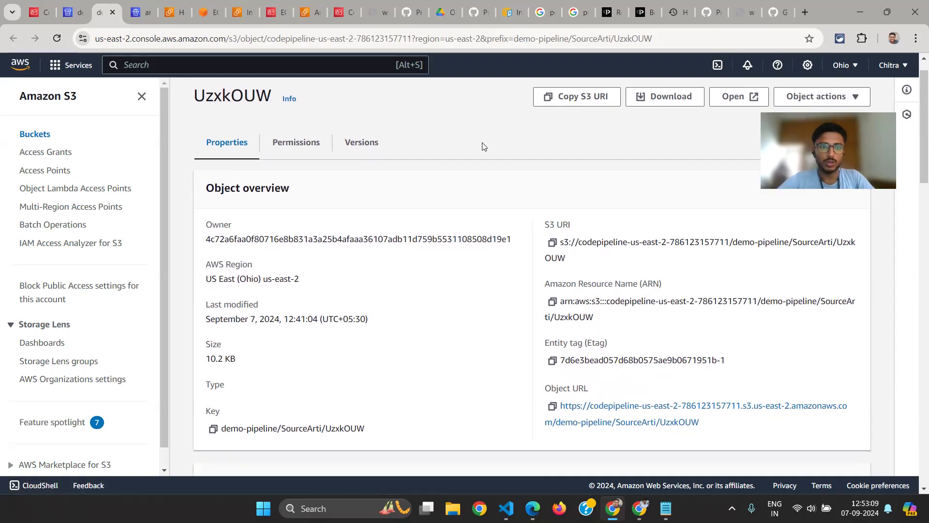
{"action": "key", "text": "ctrl+Tab"}
{"action": "key", "text": "ctrl+Tab"}
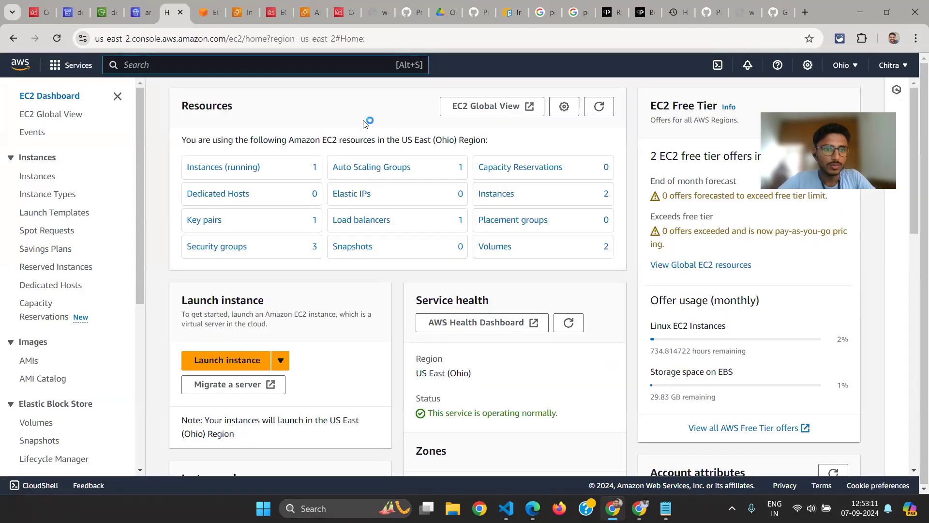
{"action": "key", "text": "alt+Tab"}
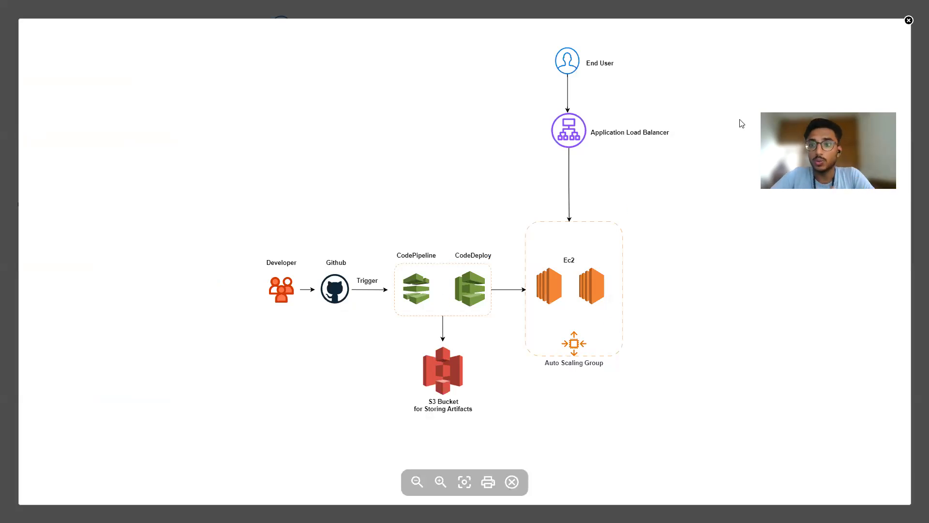
{"action": "key", "text": "alt+Tab"}
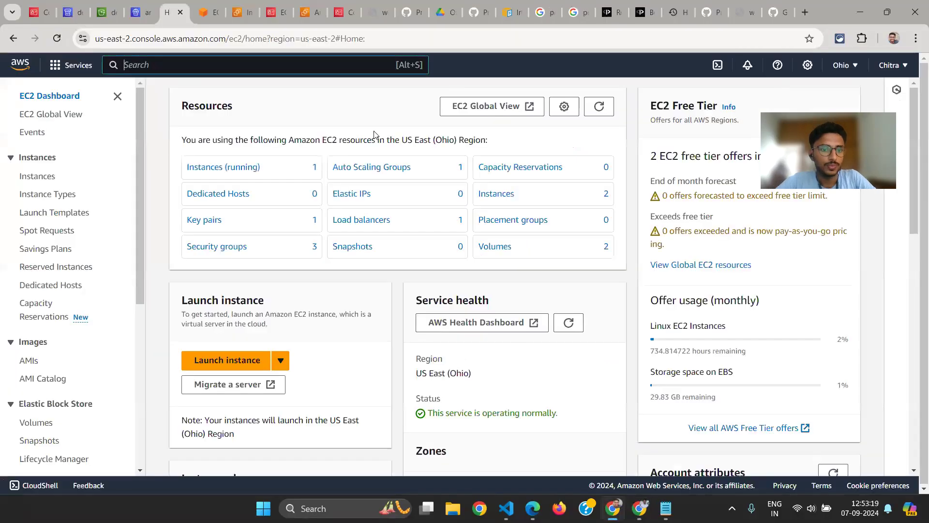
Return to demo-pipeline's overview and look at its Source stage
{"action": "key", "text": "alt+Tab"}
{"action": "key", "text": "Tab"}
{"action": "key", "text": "shift+Tab"}
{"action": "key", "text": "shift+Tab"}
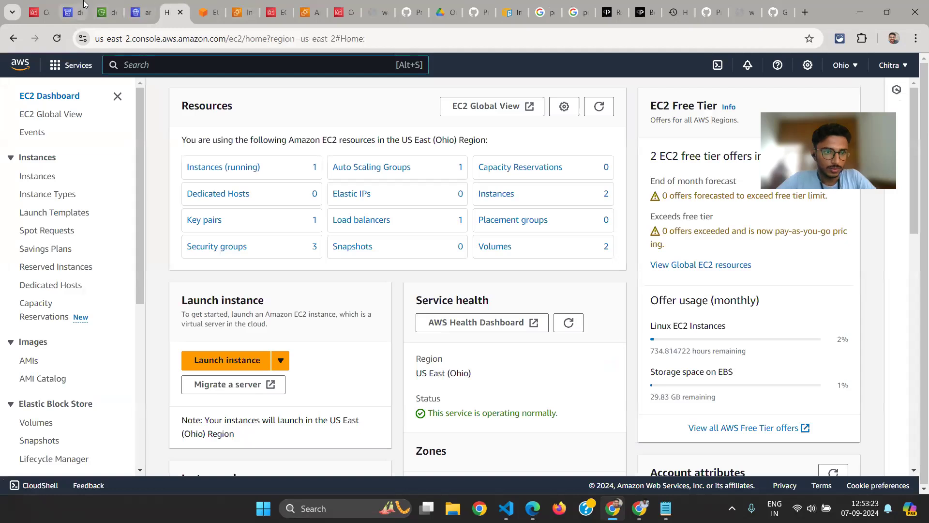
{"action": "left_click", "coordinate": [83, 5]}
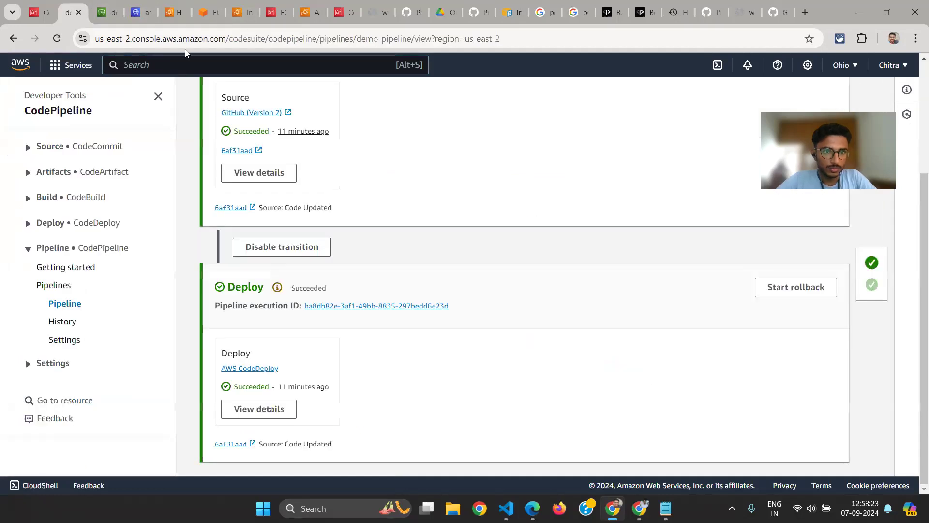
{"action": "scroll", "coordinate": [506, 381], "scroll_direction": "up", "scroll_amount": 4}
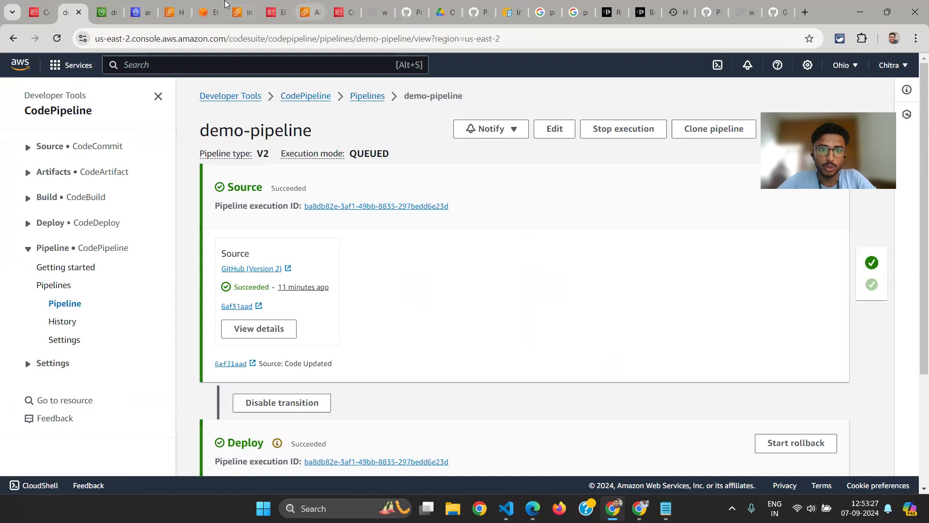
Open the details of the Web-App-LB load balancer in EC2 and copy its DNS name
{"action": "left_click", "coordinate": [306, 9]}
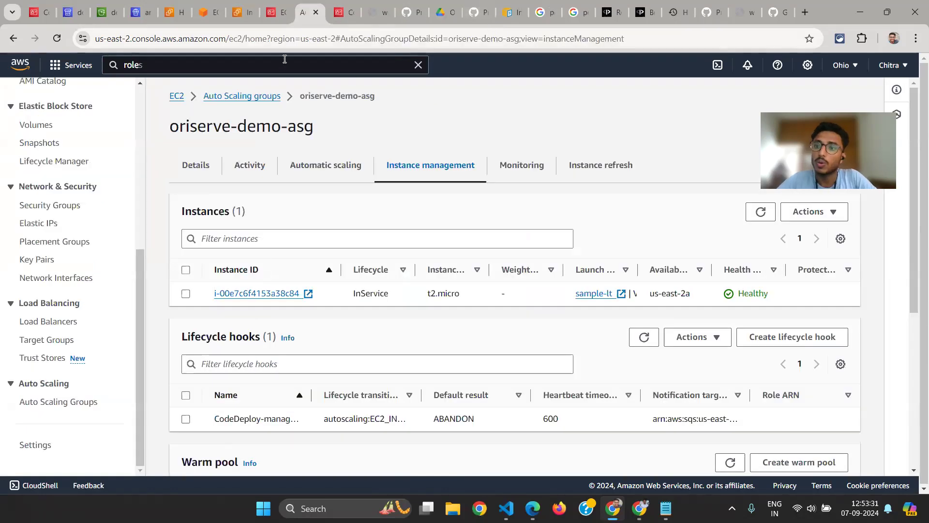
{"action": "left_click", "coordinate": [237, 12]}
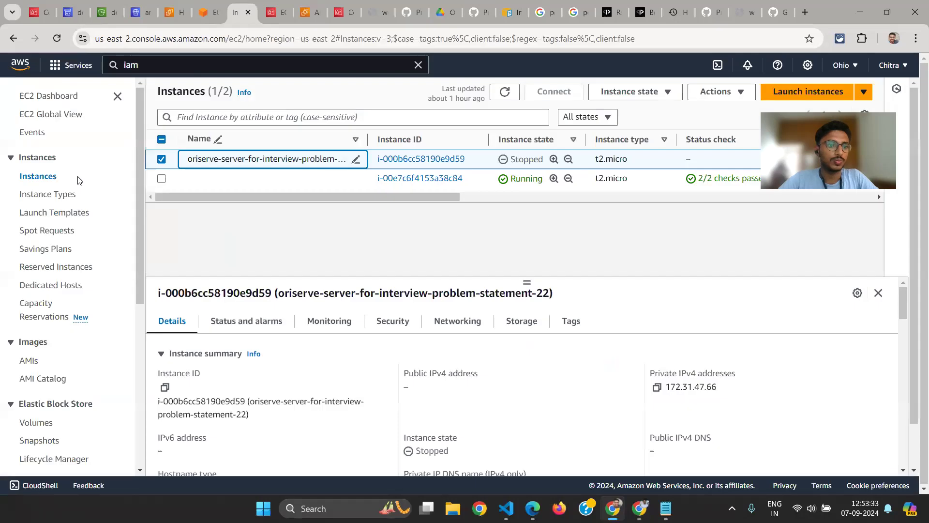
{"action": "scroll", "coordinate": [48, 310], "scroll_direction": "down", "scroll_amount": 2}
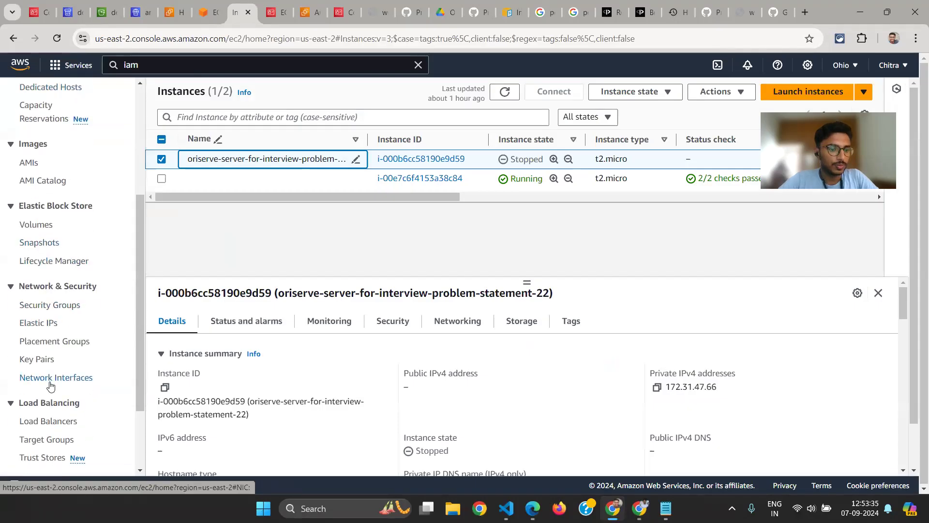
{"action": "left_click", "coordinate": [45, 409]}
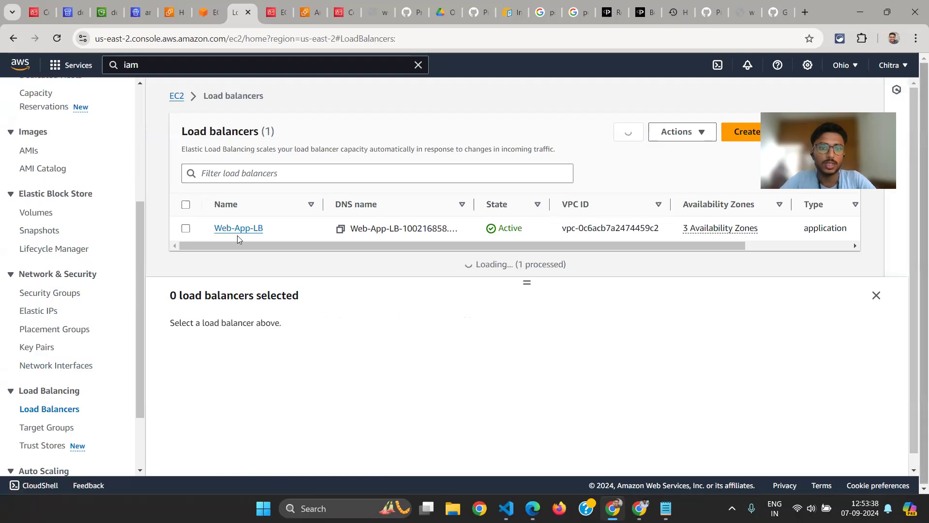
{"action": "left_click", "coordinate": [238, 235]}
{"action": "left_click", "coordinate": [531, 382]}
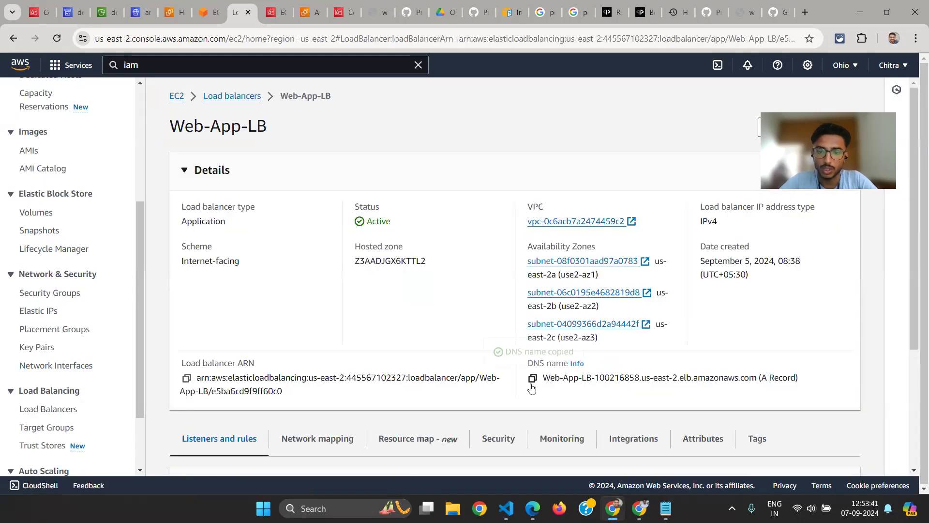
Load the web app's About page in another browser tab using the copied load balancer DNS name
{"action": "left_click", "coordinate": [755, 10]}
{"action": "left_click", "coordinate": [309, 39]}
{"action": "key", "text": "Return"}
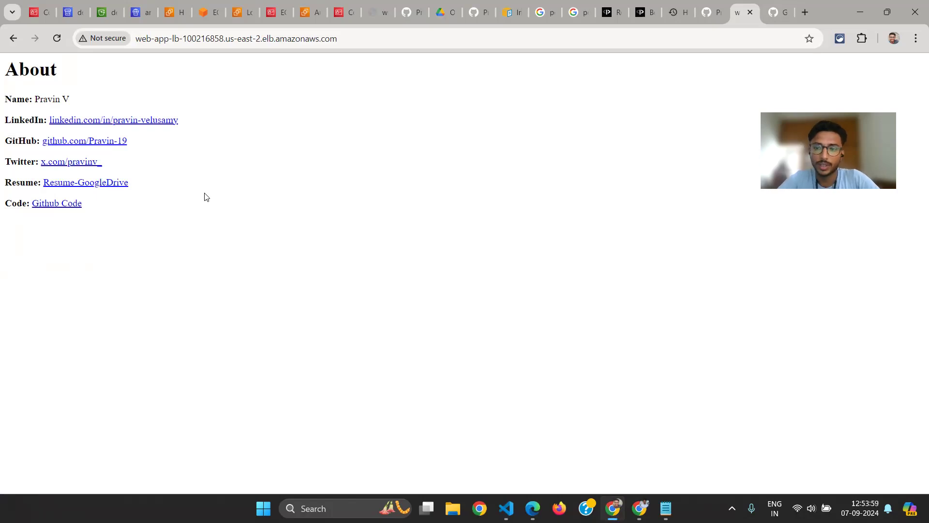
Switch to Visual Studio Code, hide the terminal and show the project's files
{"action": "left_click", "coordinate": [506, 508]}
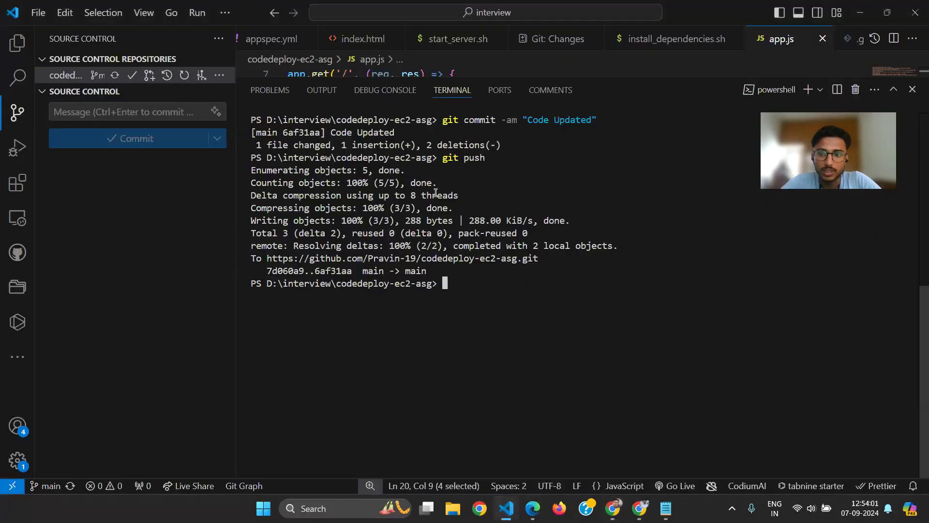
{"action": "key", "text": "ctrl+j"}
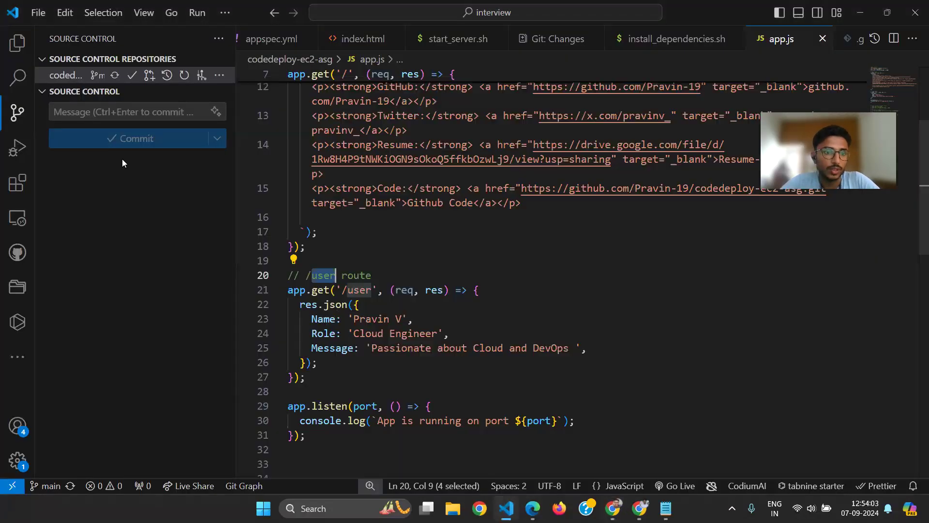
{"action": "left_click", "coordinate": [5, 48]}
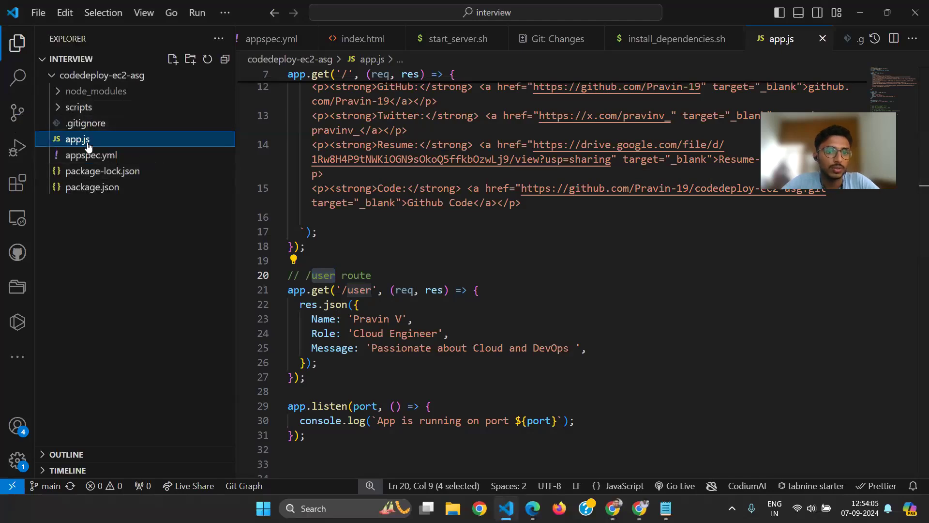
On empty line 16 of app.js, below the Code entry, start a paragraph with an opening strong tag and the label "Youtube: "
{"action": "left_click", "coordinate": [337, 218]}
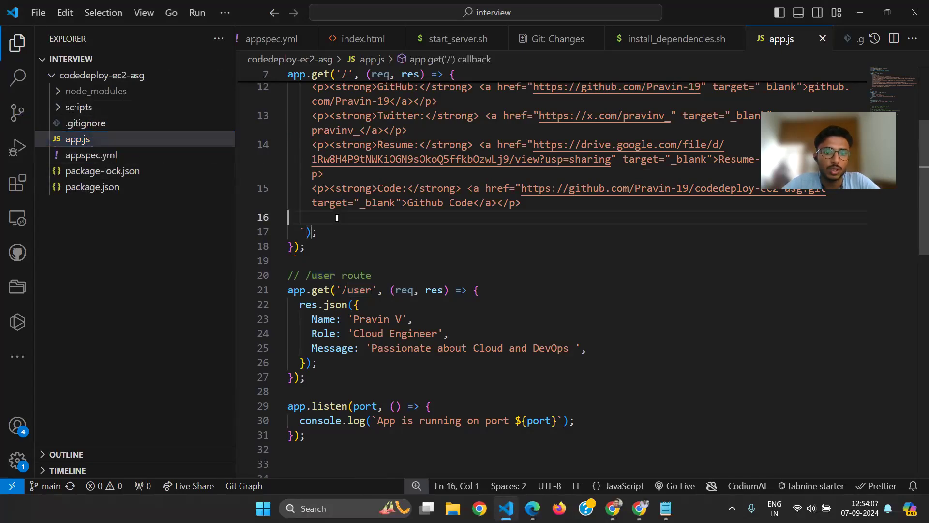
{"action": "right_click", "coordinate": [336, 219]}
{"action": "left_click", "coordinate": [332, 218]}
{"action": "key", "text": "Tab"}
{"action": "type", "text": "<p>"}
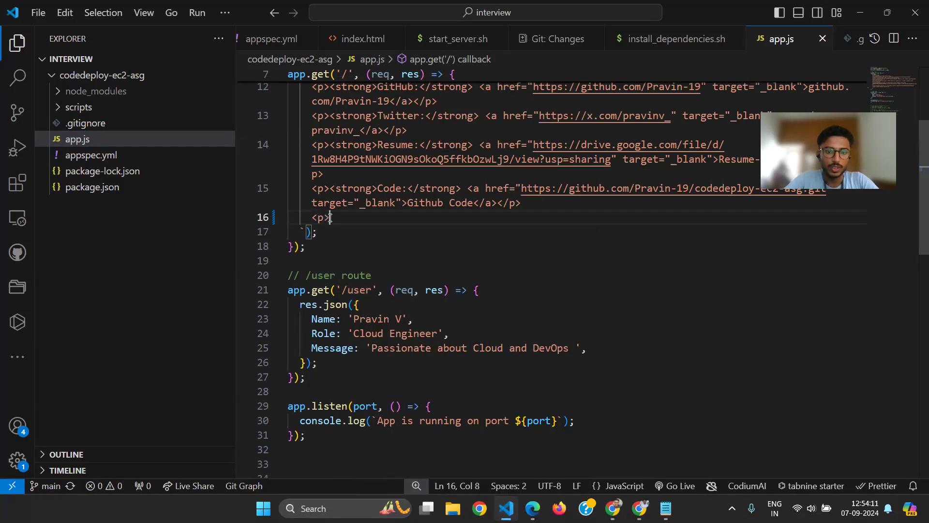
{"action": "type", "text": "<"}
{"action": "key", "text": "BackSpace"}
{"action": "type", "text": "<"}
{"action": "key", "text": "BackSpace"}
{"action": "type", "text": "<stro"}
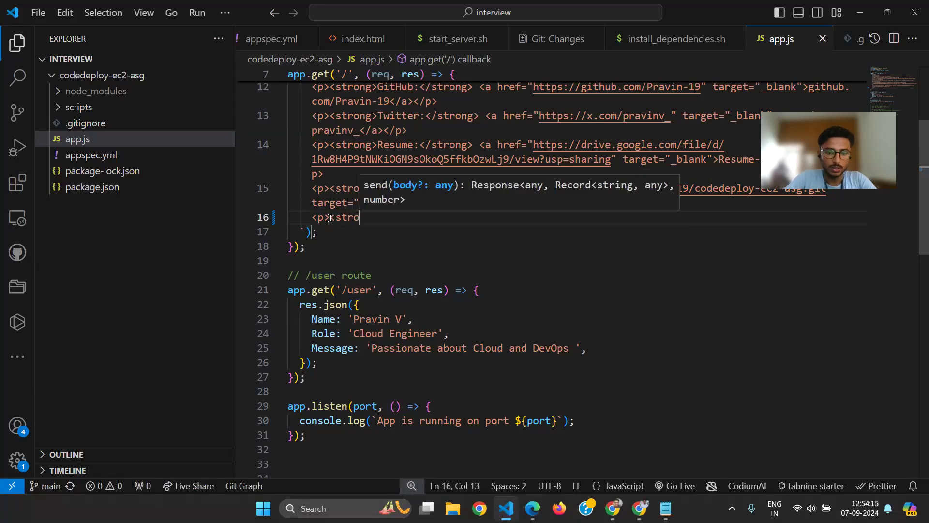
{"action": "type", "text": "ng>Youtube"}
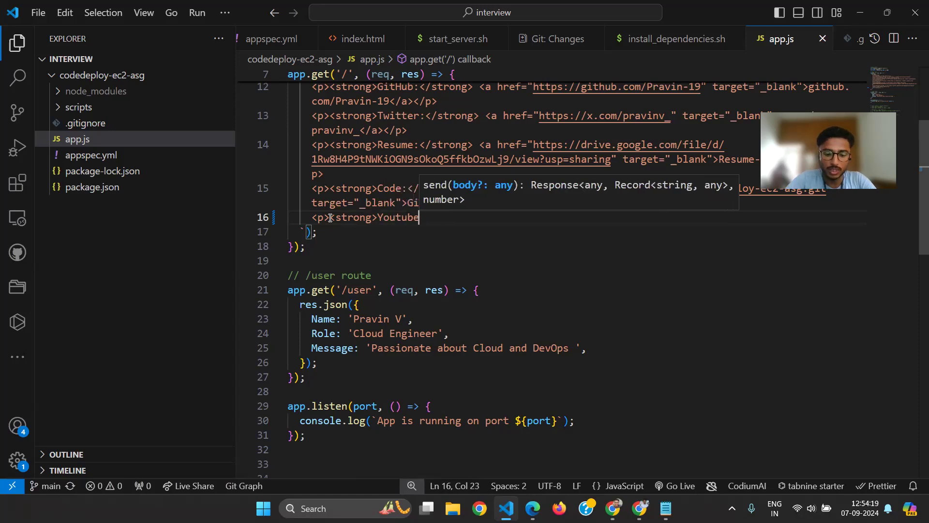
{"action": "type", "text": ": "}
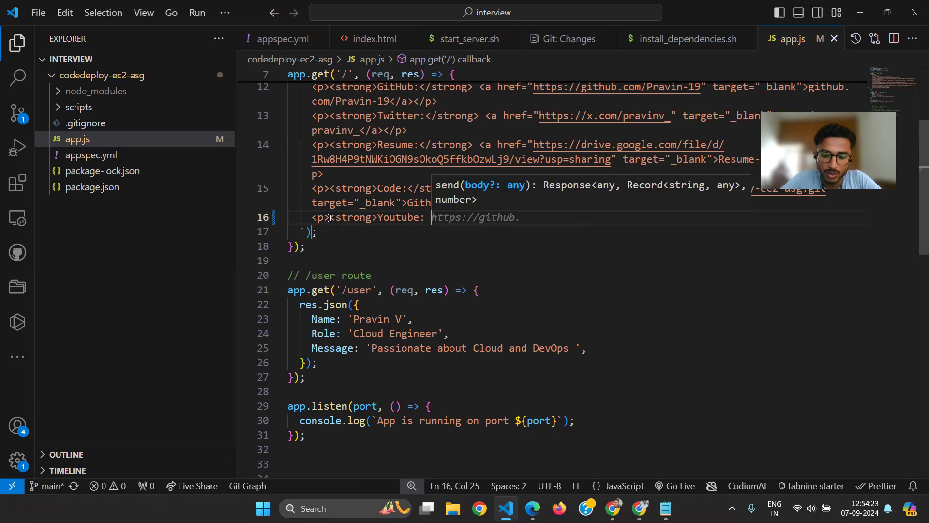
{"action": "type", "text": "</"}
{"action": "key", "text": "Tab"}
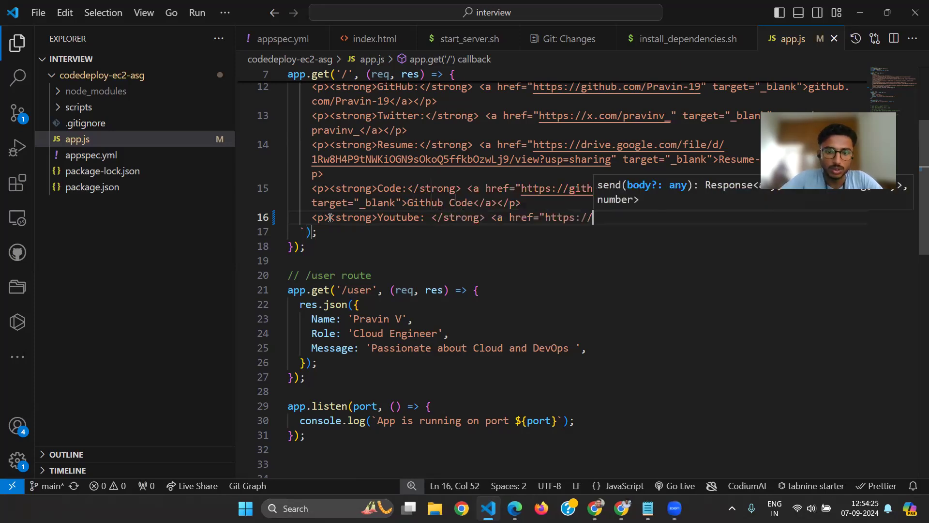
{"action": "key", "text": "BackSpace"}
{"action": "key", "text": "BackSpace"}
{"action": "key", "text": "BackSpace"}
{"action": "key", "text": "BackSpace"}
{"action": "key", "text": "BackSpace"}
{"action": "key", "text": "BackSpace"}
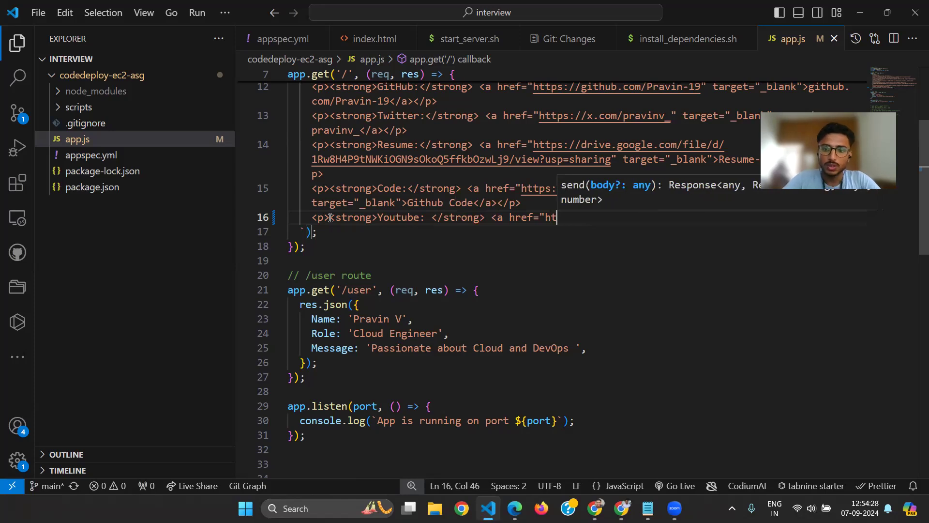
{"action": "key", "text": "Tab"}
{"action": "key", "text": "BackSpace"}
{"action": "key", "text": "BackSpace"}
{"action": "key", "text": "BackSpace"}
{"action": "key", "text": "BackSpace"}
{"action": "key", "text": "BackSpace"}
{"action": "key", "text": "BackSpace"}
{"action": "key", "text": "BackSpace"}
{"action": "key", "text": "BackSpace"}
{"action": "key", "text": "BackSpace"}
{"action": "key", "text": "BackSpace"}
{"action": "key", "text": "BackSpace"}
{"action": "key", "text": "BackSpace"}
{"action": "key", "text": "BackSpace"}
{"action": "key", "text": "BackSpace"}
{"action": "key", "text": "BackSpace"}
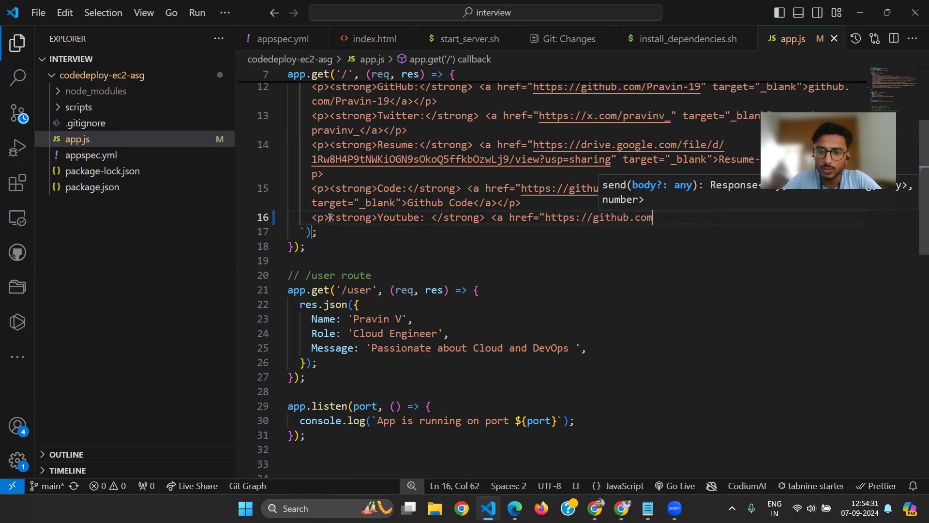
{"action": "key", "text": "BackSpace"}
{"action": "key", "text": "BackSpace"}
{"action": "key", "text": "BackSpace"}
{"action": "key", "text": "BackSpace"}
{"action": "key", "text": "BackSpace"}
{"action": "key", "text": "BackSpace"}
Enter youtube.com as the domain of the new link's address
{"action": "type", "text": "youru"}
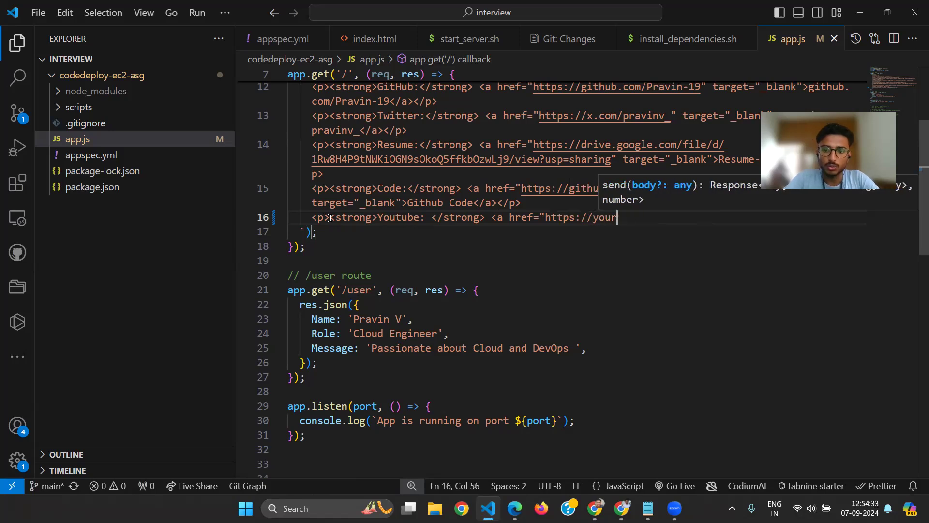
{"action": "key", "text": "BackSpace"}
{"action": "key", "text": "BackSpace"}
{"action": "type", "text": "tube.x"}
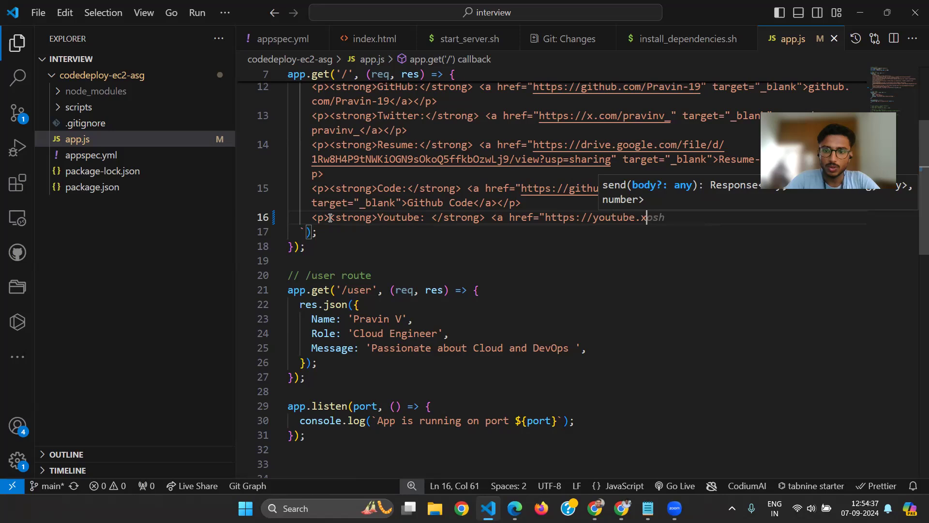
{"action": "key", "text": "BackSpace"}
{"action": "type", "text": "com"}
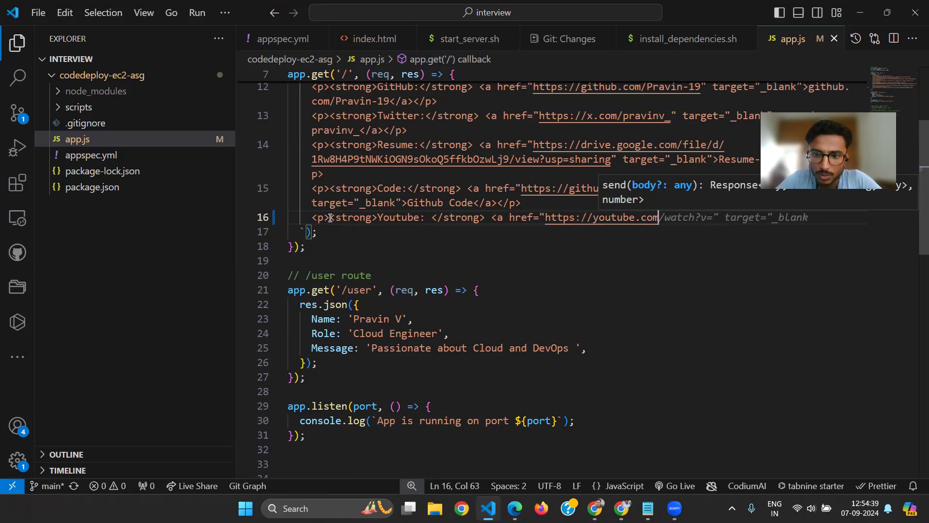
{"action": "type", "text": "/pravin-ve"}
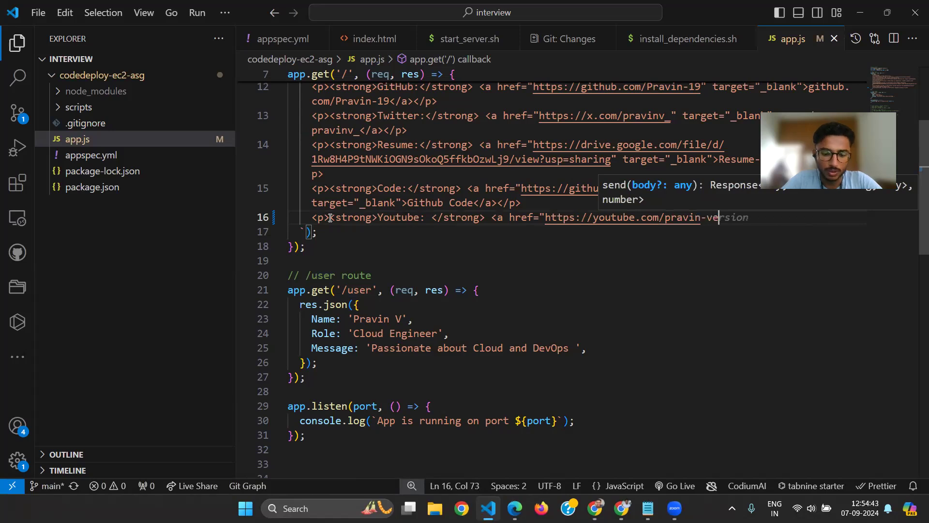
{"action": "type", "text": "lusamy\""}
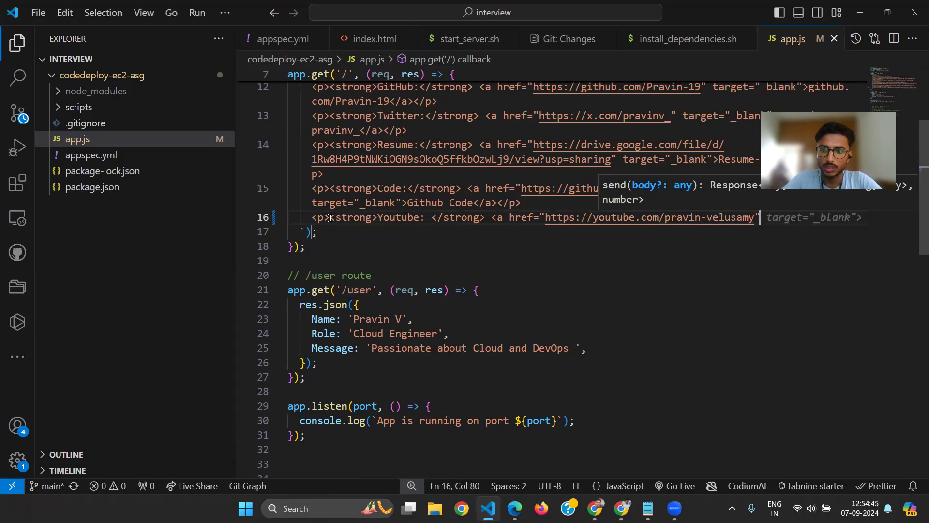
Complete the YouTube link's address with the owner's hyphenated name as the path and add target="_blank"
{"action": "key", "text": "Tab"}
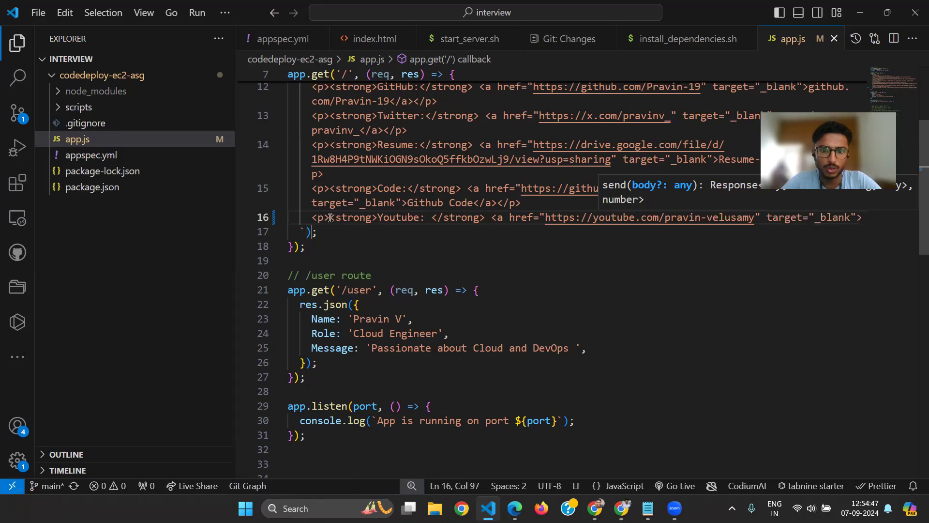
Enter YT as the link text and close the link and paragraph tags
{"action": "type", "text": "Y"}
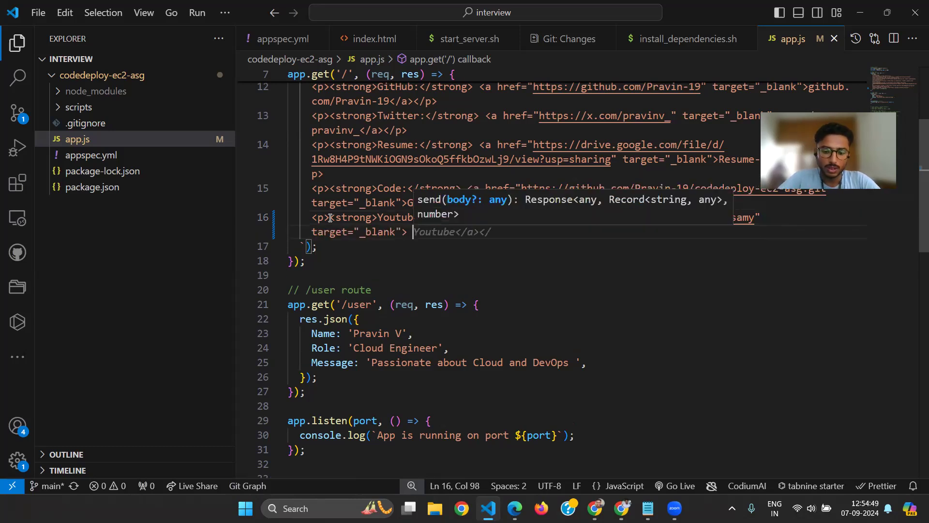
{"action": "type", "text": "T </a></"}
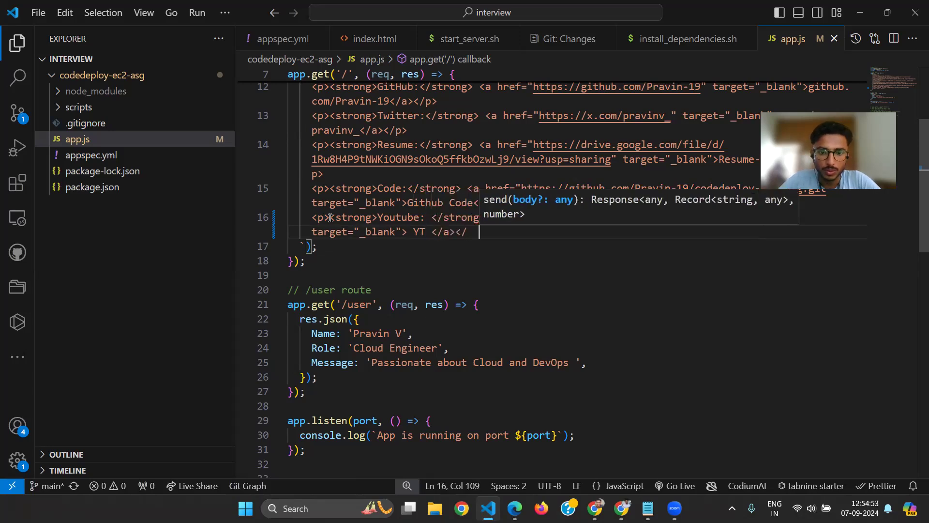
{"action": "key", "text": "BackSpace"}
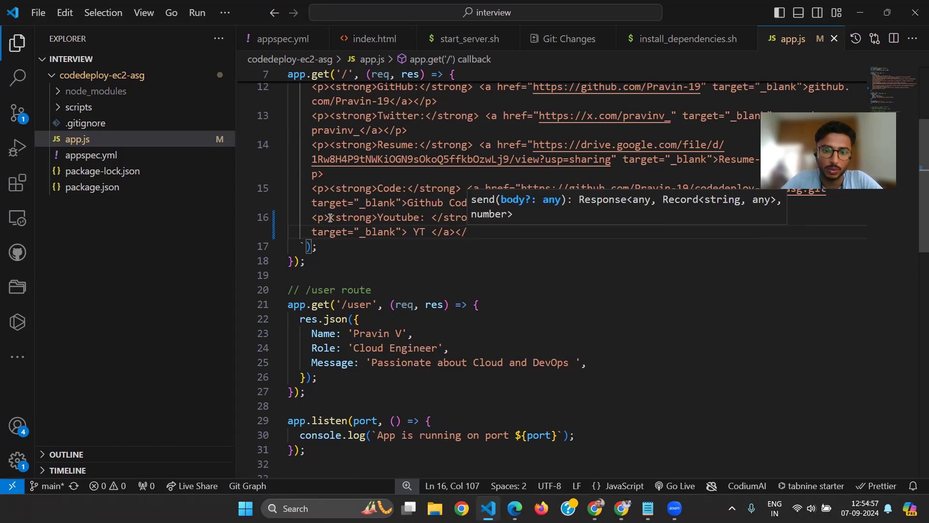
{"action": "type", "text": "p>"}
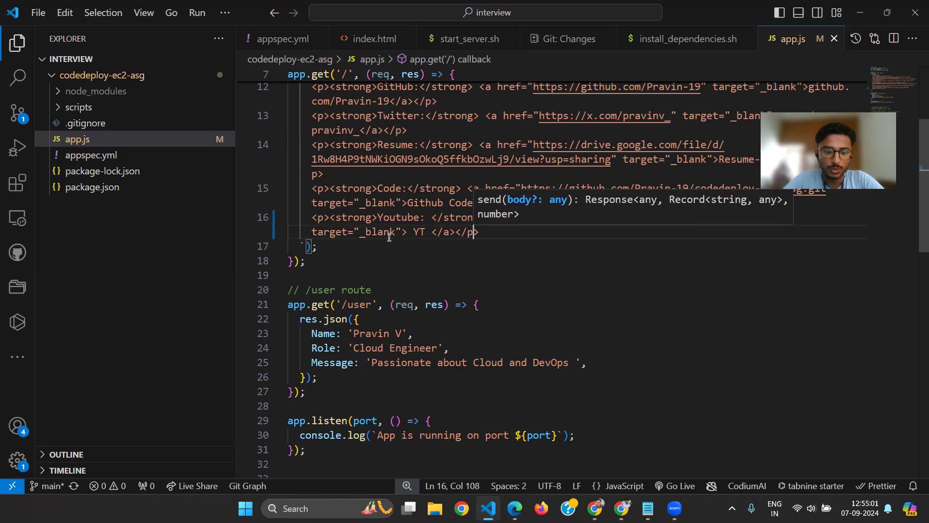
{"action": "left_click", "coordinate": [499, 234]}
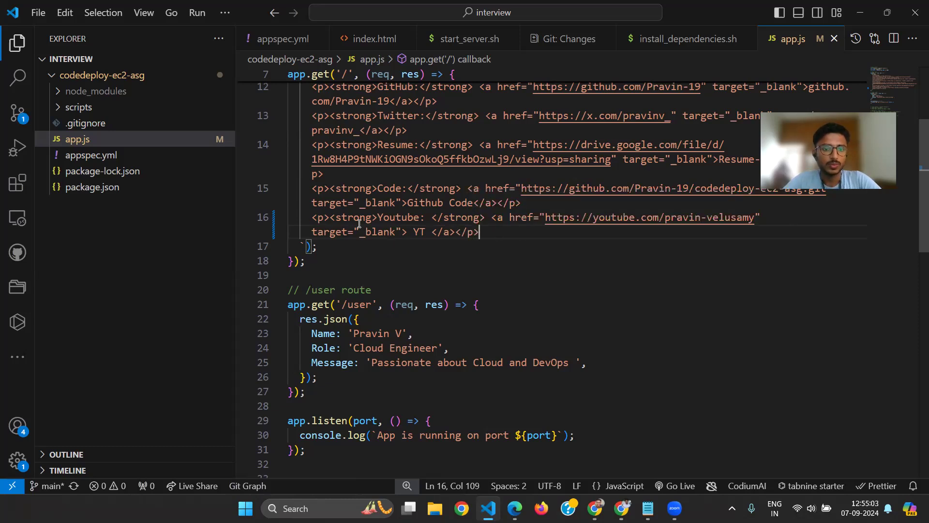
{"action": "right_click", "coordinate": [515, 235]}
{"action": "key", "text": "Escape"}
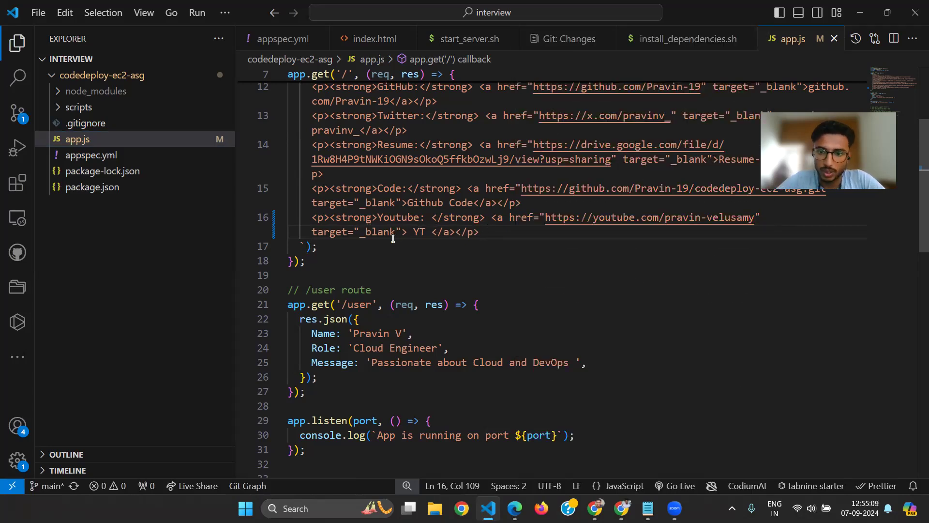
Review the new Youtube line in app.js and compare it with the entries on the live About page
{"action": "scroll", "coordinate": [352, 247], "scroll_direction": "up", "scroll_amount": 1}
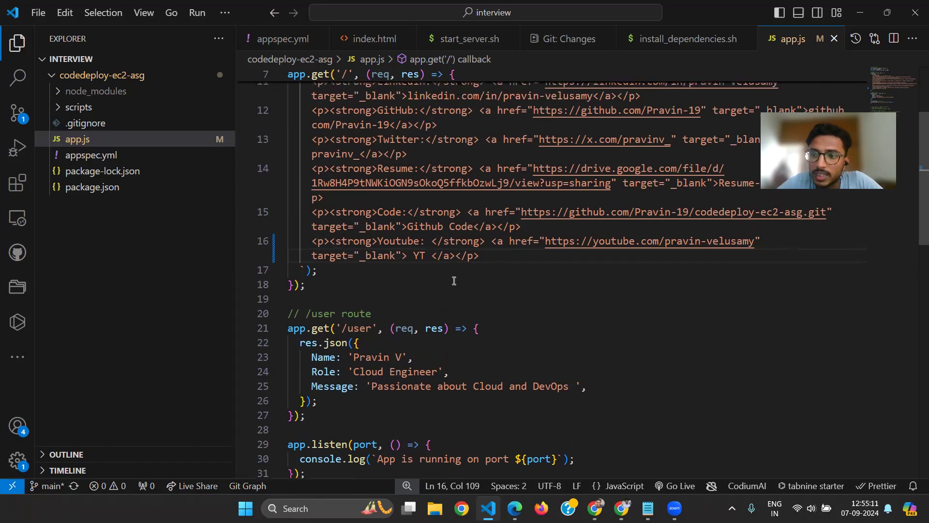
{"action": "double_click", "coordinate": [326, 240]}
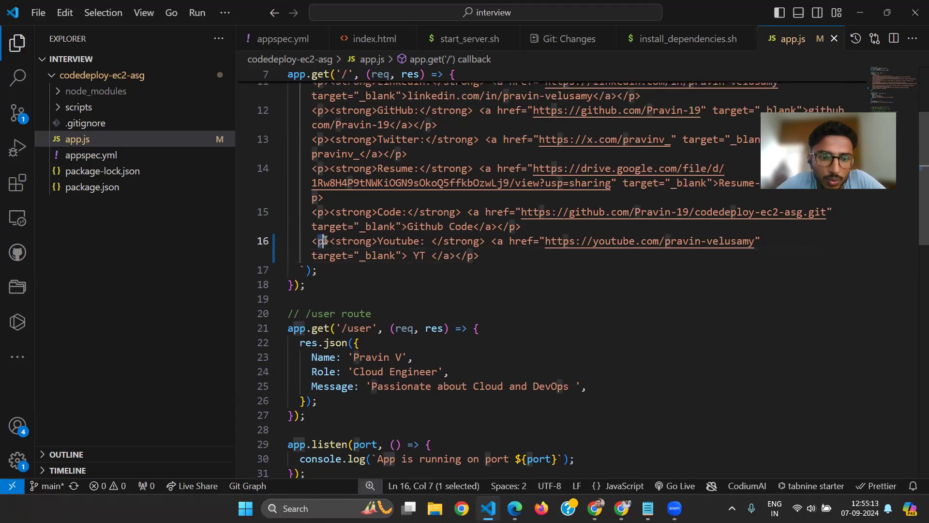
{"action": "triple_click", "coordinate": [345, 242]}
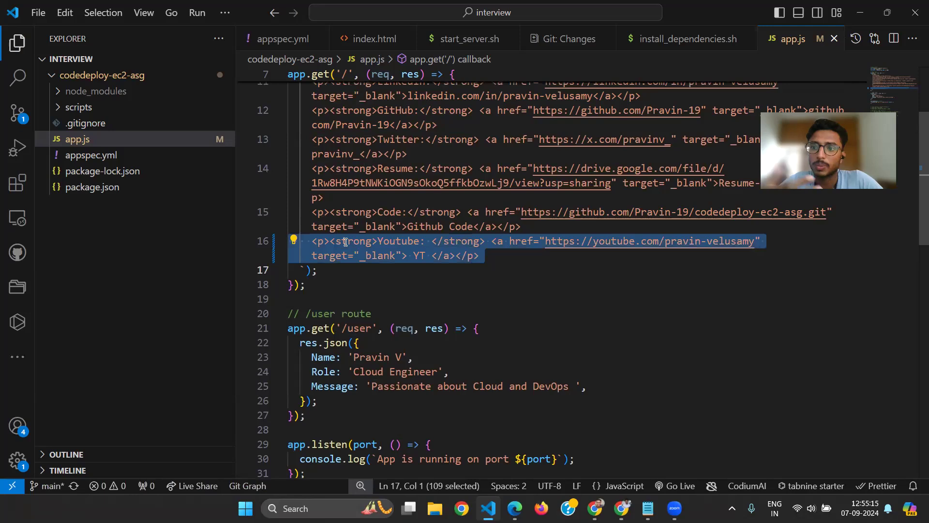
{"action": "double_click", "coordinate": [395, 241]}
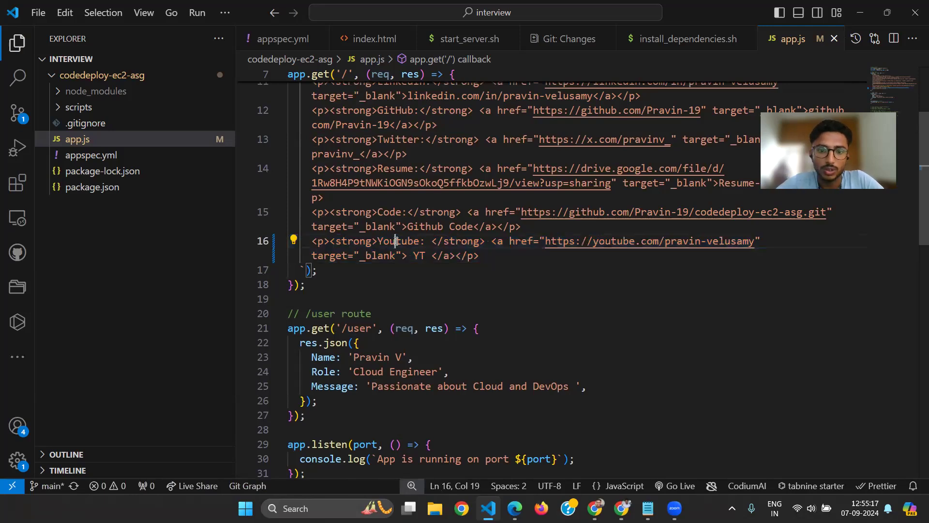
{"action": "double_click", "coordinate": [358, 241]}
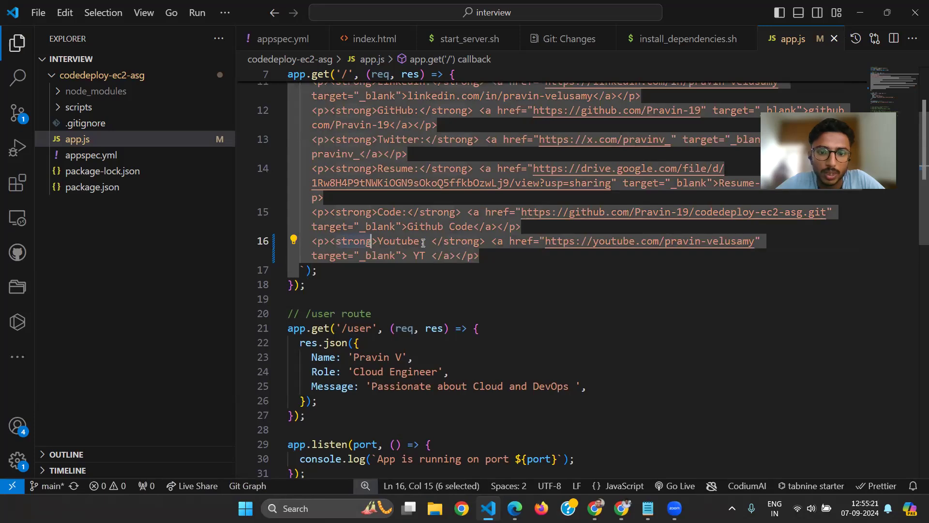
{"action": "left_click", "coordinate": [500, 252]}
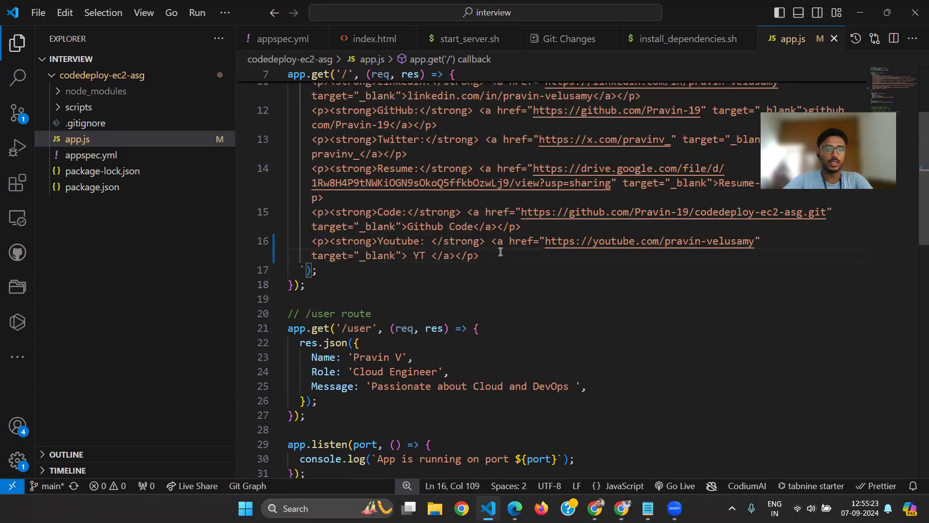
{"action": "key", "text": "ctrl+grave"}
{"action": "key", "text": "ctrl+grave"}
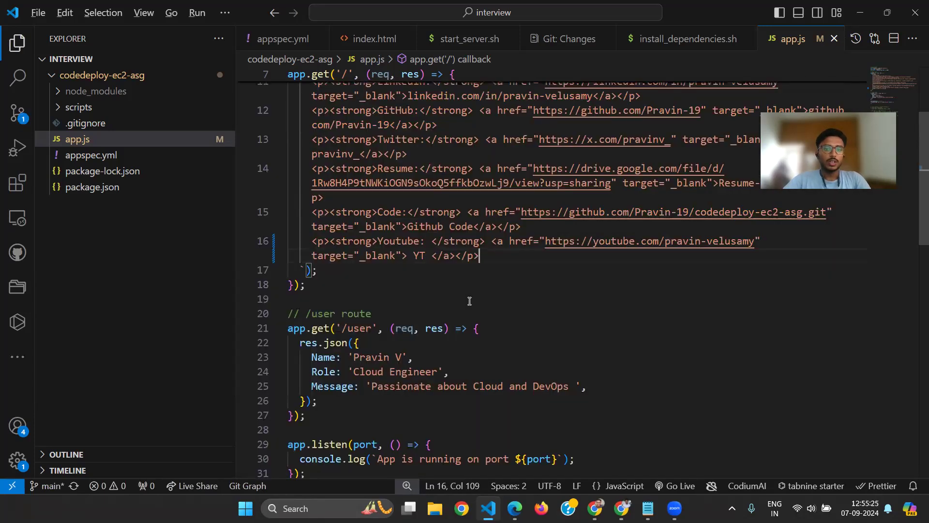
{"action": "key", "text": "alt+Tab"}
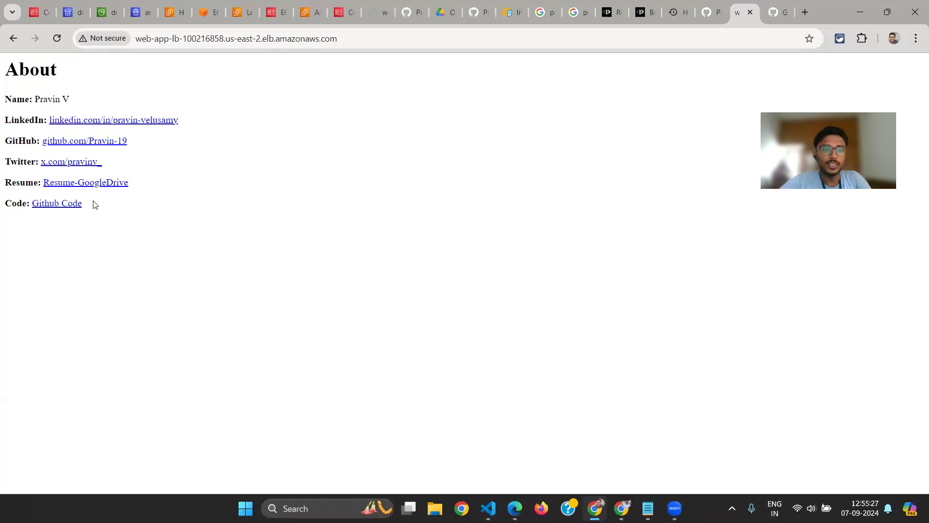
{"action": "key", "text": "alt+Tab"}
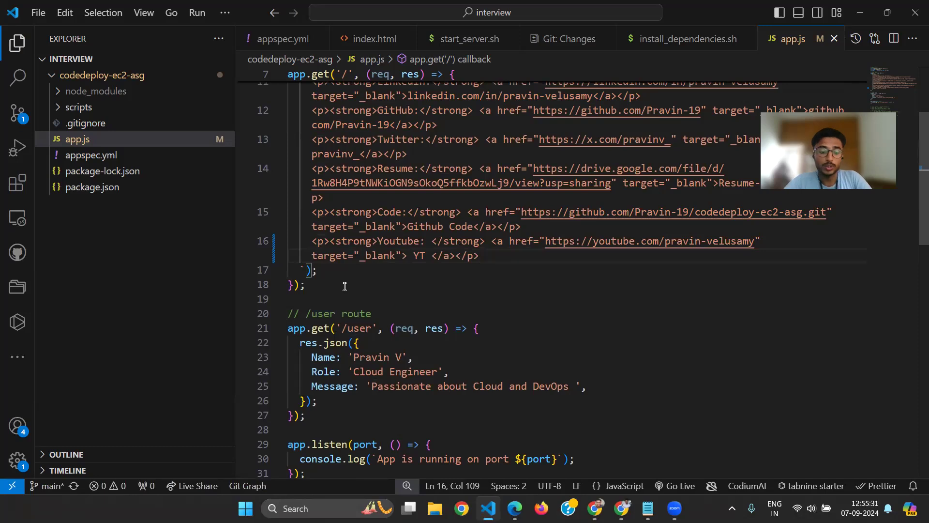
Commit the app.js change in the integrated terminal by rerunning git commit -am "Code Updated" from the command history
{"action": "key", "text": "ctrl+grave"}
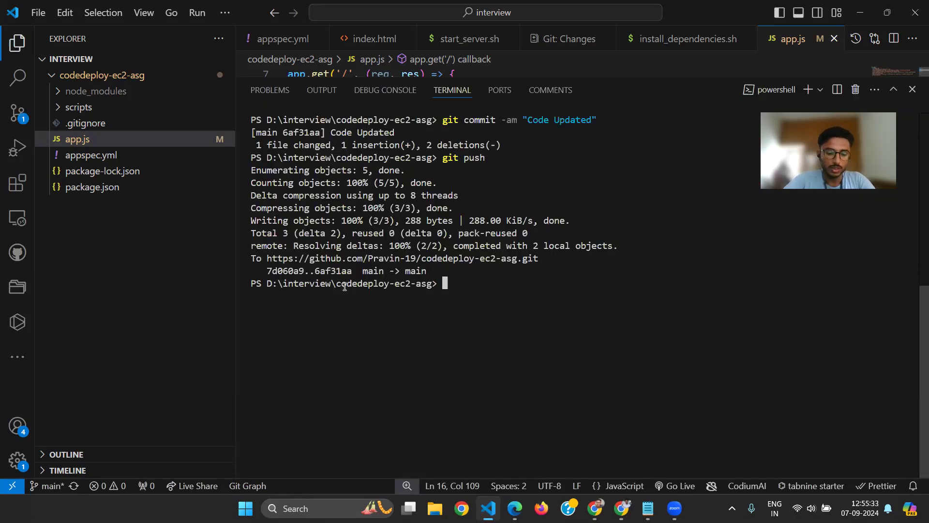
{"action": "key", "text": "ctrl+f"}
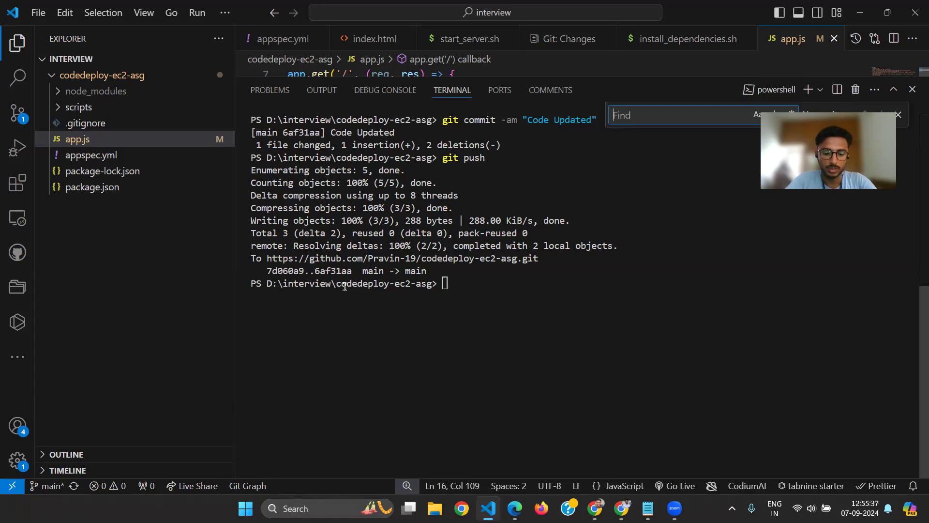
{"action": "key", "text": "ctrl+r"}
{"action": "key", "text": "Escape"}
{"action": "key", "text": "Escape"}
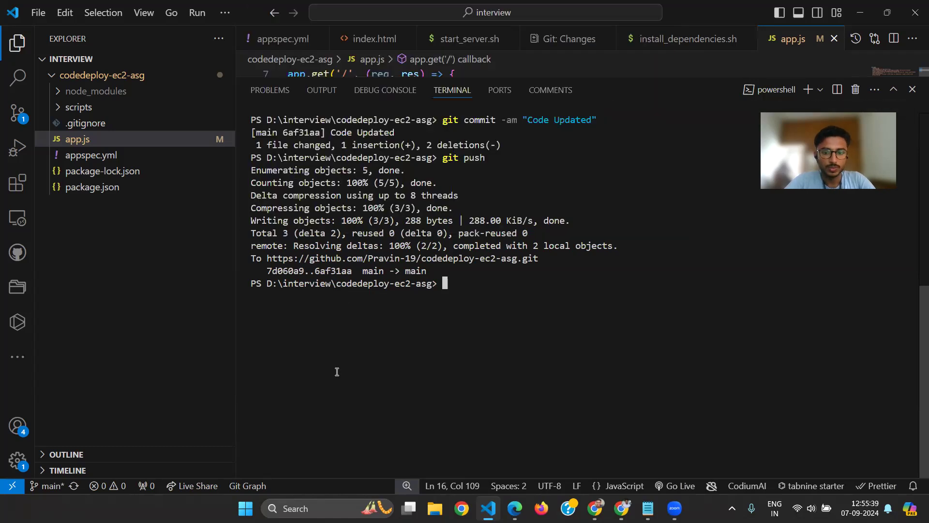
{"action": "key", "text": "ctrl+r"}
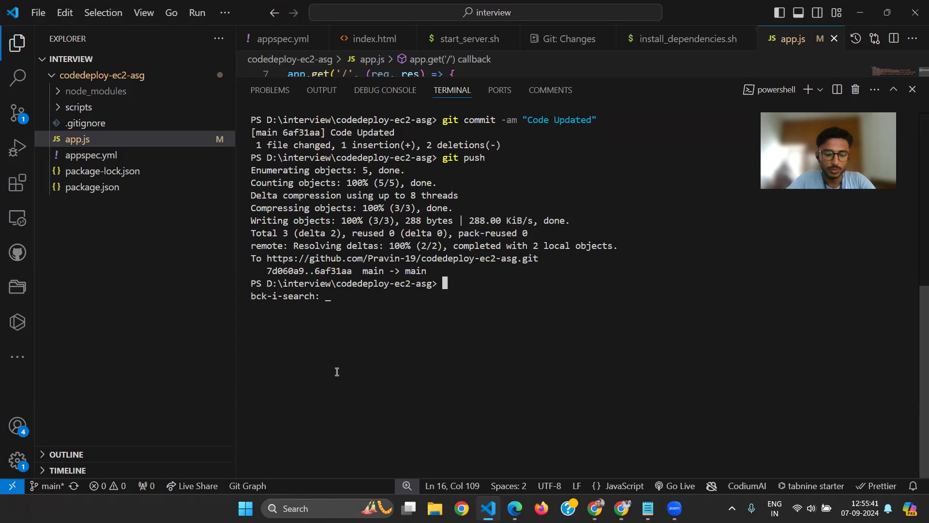
{"action": "type", "text": "am \"Code Updated"}
{"action": "key", "text": "Escape"}
{"action": "key", "text": "Return"}
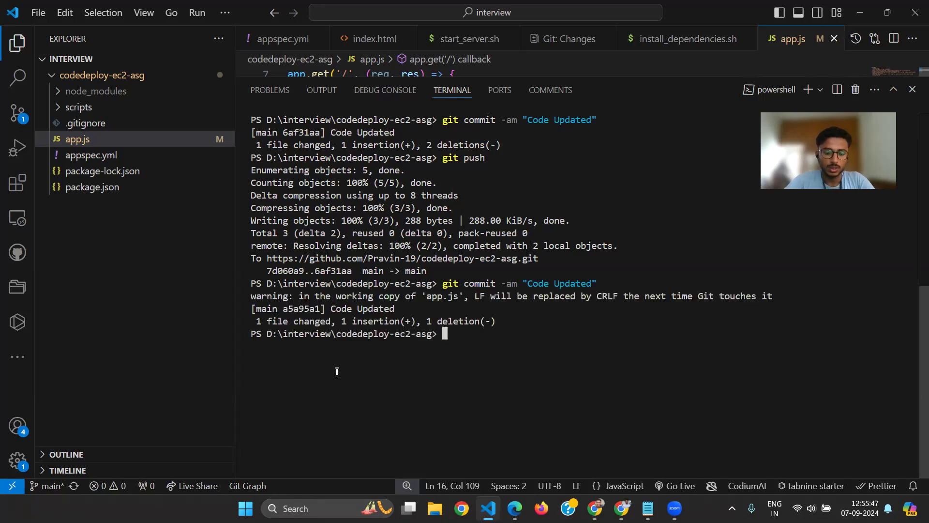
Publish the commit to the GitHub repository with git push and clear the terminal
{"action": "key", "text": "ctrl+r"}
{"action": "type", "text": "push"}
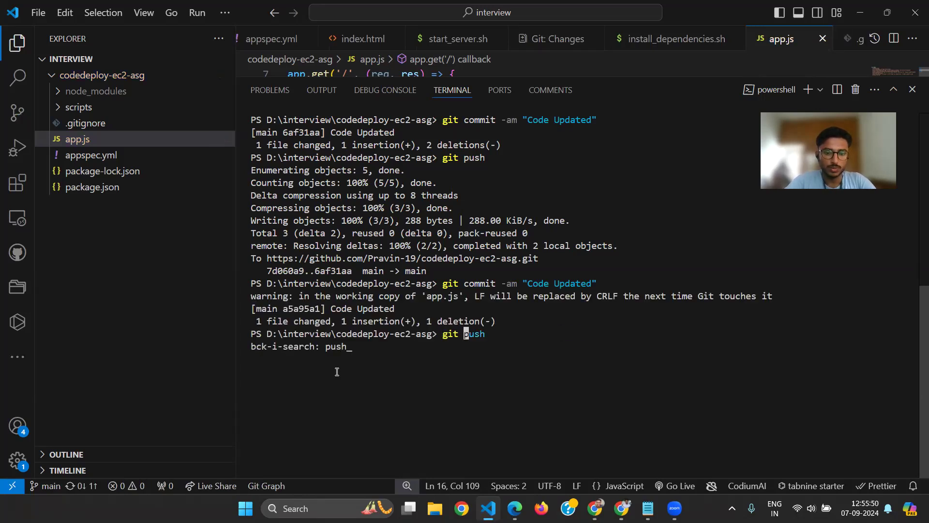
{"action": "key", "text": "Return"}
{"action": "type", "text": "git push"}
{"action": "key", "text": "Return"}
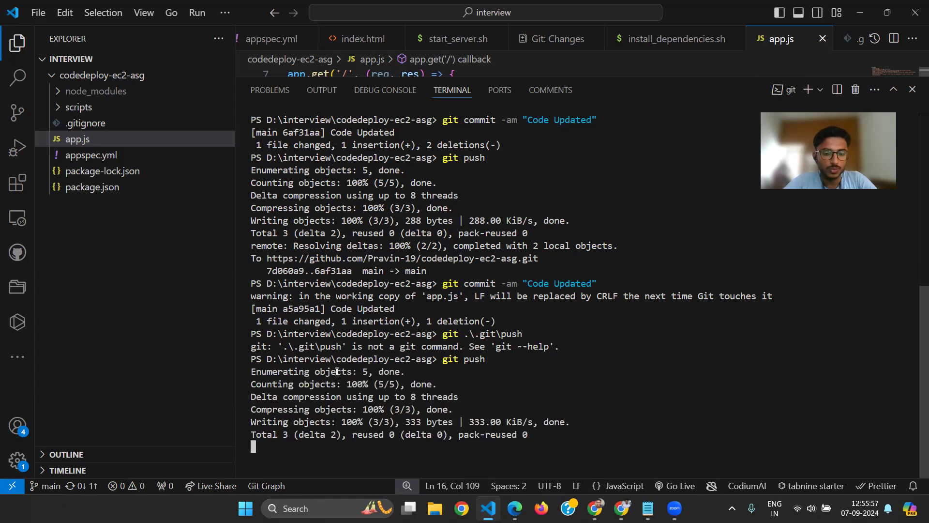
{"action": "key", "text": "ctrl+l"}
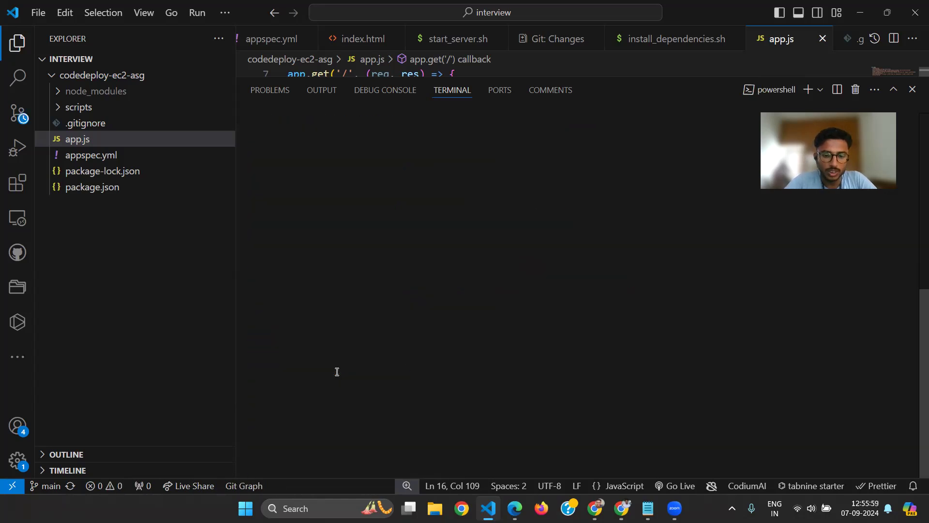
Switch to the browser and check demo-pipeline's Source and Deploy stages in CodePipeline for the new commit
{"action": "key", "text": "alt+Tab"}
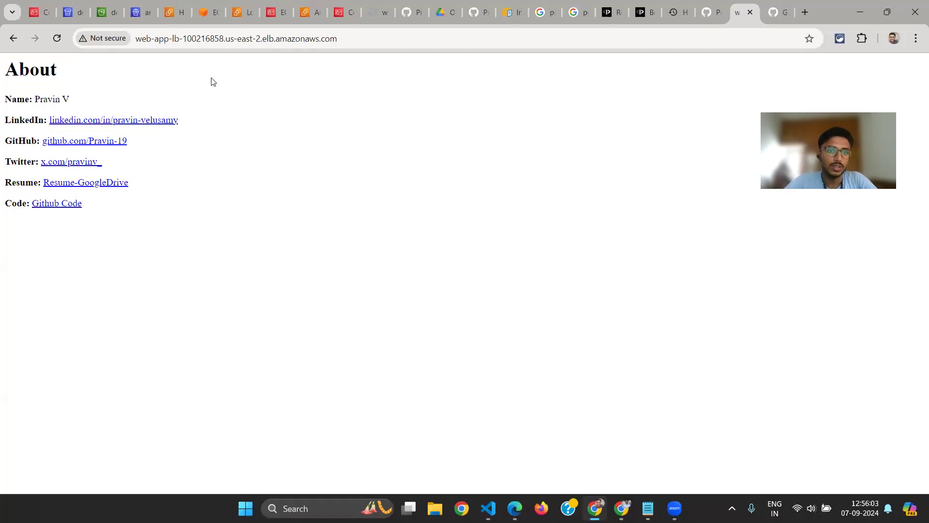
{"action": "left_click", "coordinate": [73, 4]}
{"action": "scroll", "coordinate": [321, 295], "scroll_direction": "down", "scroll_amount": 1}
{"action": "scroll", "coordinate": [370, 262], "scroll_direction": "up", "scroll_amount": 1}
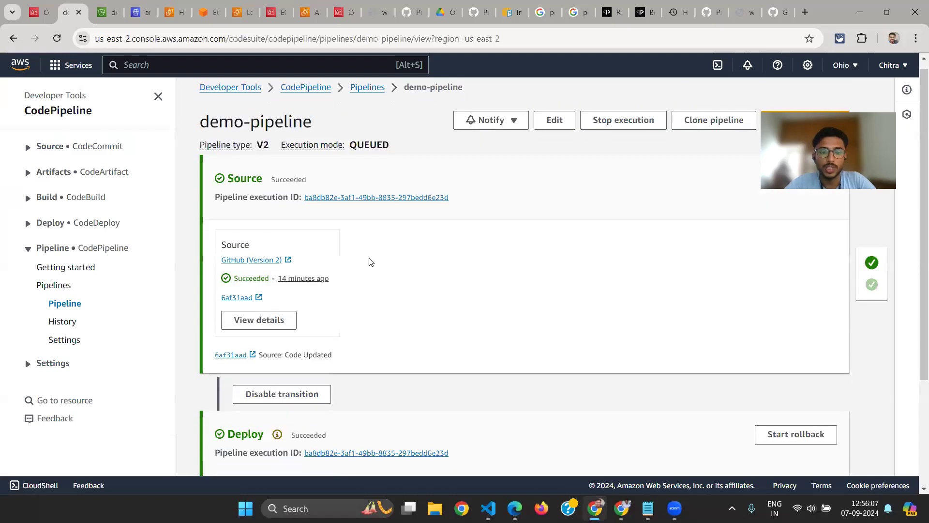
{"action": "scroll", "coordinate": [370, 262], "scroll_direction": "down", "scroll_amount": 1}
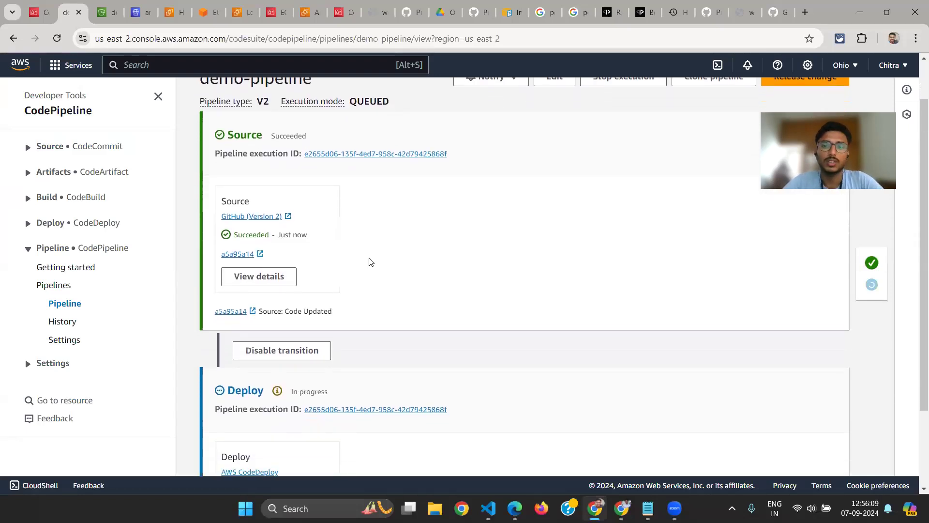
{"action": "scroll", "coordinate": [417, 330], "scroll_direction": "down", "scroll_amount": 2}
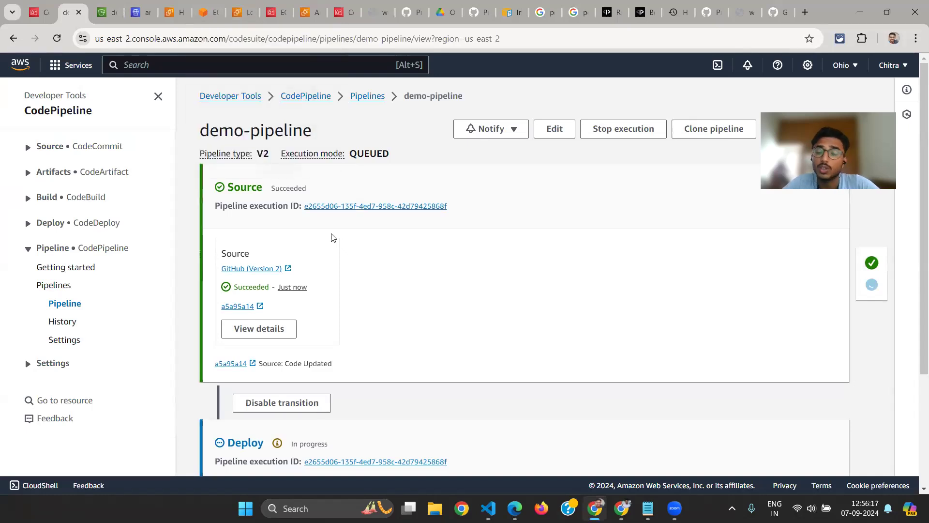
{"action": "scroll", "coordinate": [332, 238], "scroll_direction": "down", "scroll_amount": 1}
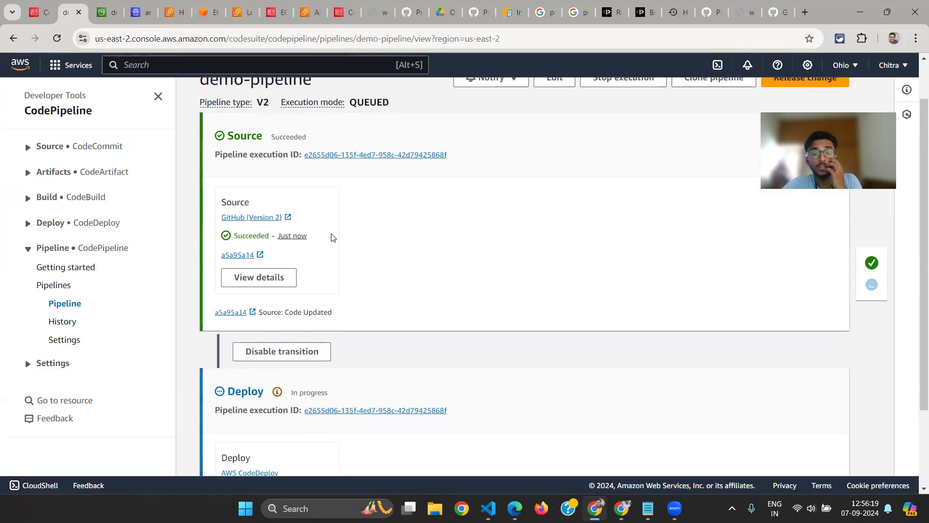
{"action": "scroll", "coordinate": [332, 237], "scroll_direction": "down", "scroll_amount": 1}
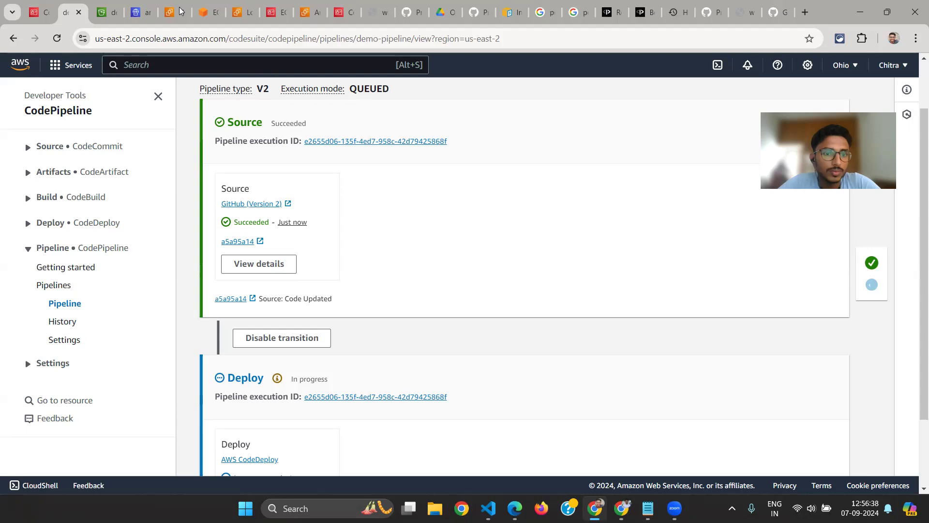
Monitor demo-pipeline's Deploy stage until the CodeDeploy action finishes
{"action": "left_click", "coordinate": [105, 13]}
{"action": "left_click", "coordinate": [67, 13]}
{"action": "scroll", "coordinate": [284, 278], "scroll_direction": "down", "scroll_amount": 1}
{"action": "scroll", "coordinate": [285, 278], "scroll_direction": "up", "scroll_amount": 3}
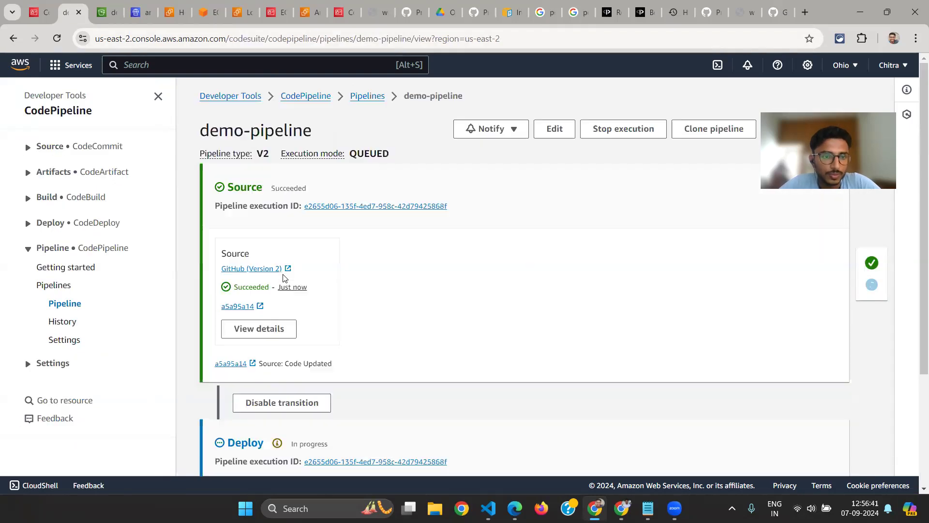
{"action": "key", "text": "ctrl+Tab"}
{"action": "key", "text": "ctrl+shift+Tab"}
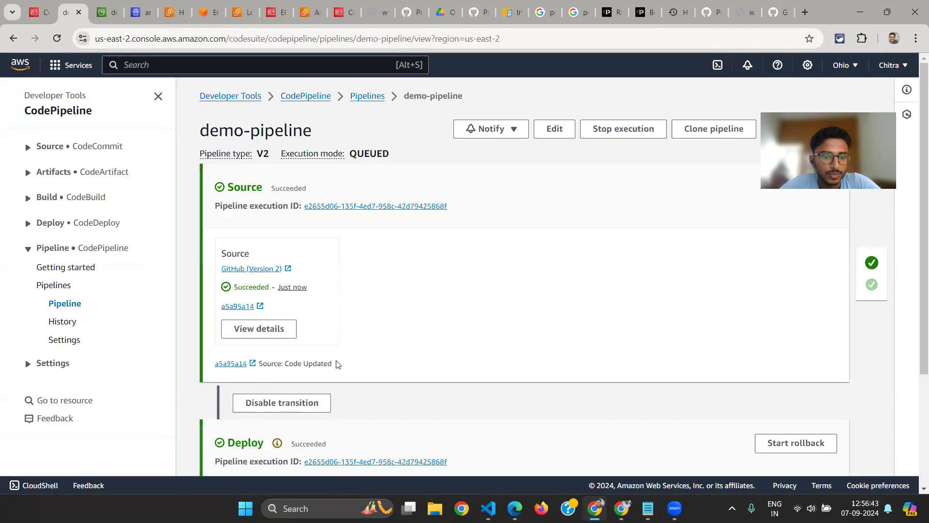
{"action": "scroll", "coordinate": [337, 364], "scroll_direction": "down", "scroll_amount": 2}
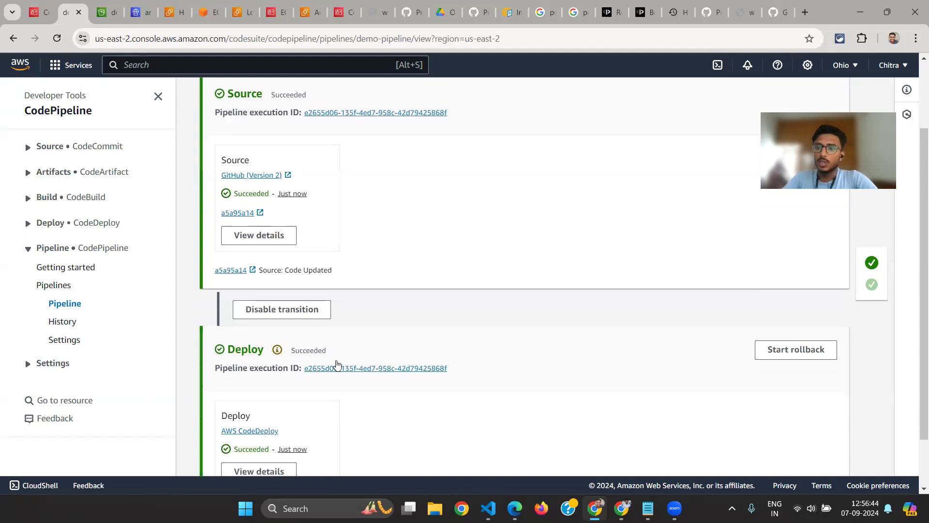
{"action": "scroll", "coordinate": [382, 317], "scroll_direction": "down", "scroll_amount": 1}
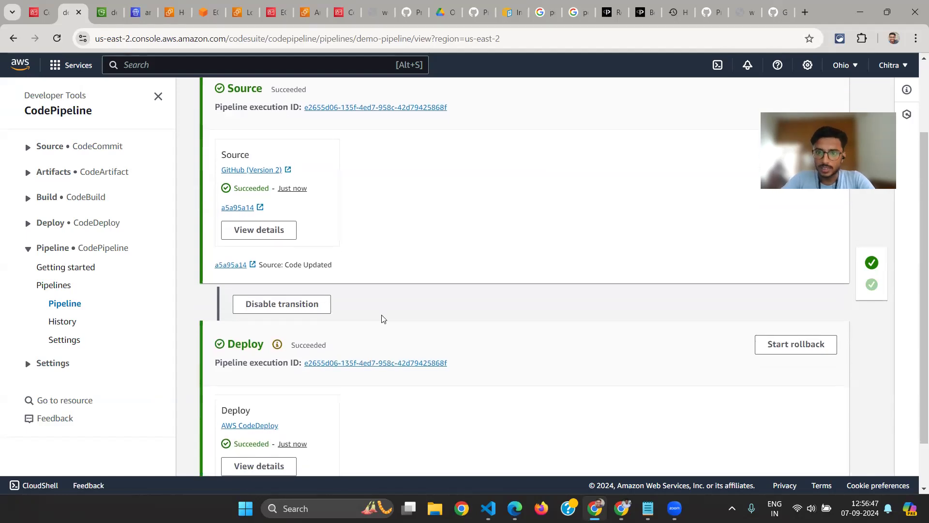
Reload the load balancer's About page, test the new YT link, and close the page it opens
{"action": "left_click", "coordinate": [753, 7]}
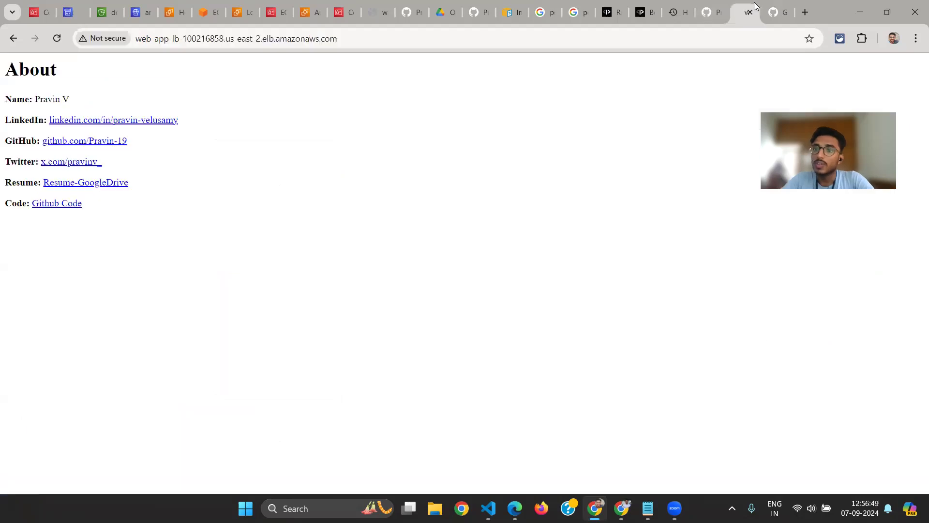
{"action": "key", "text": "F5"}
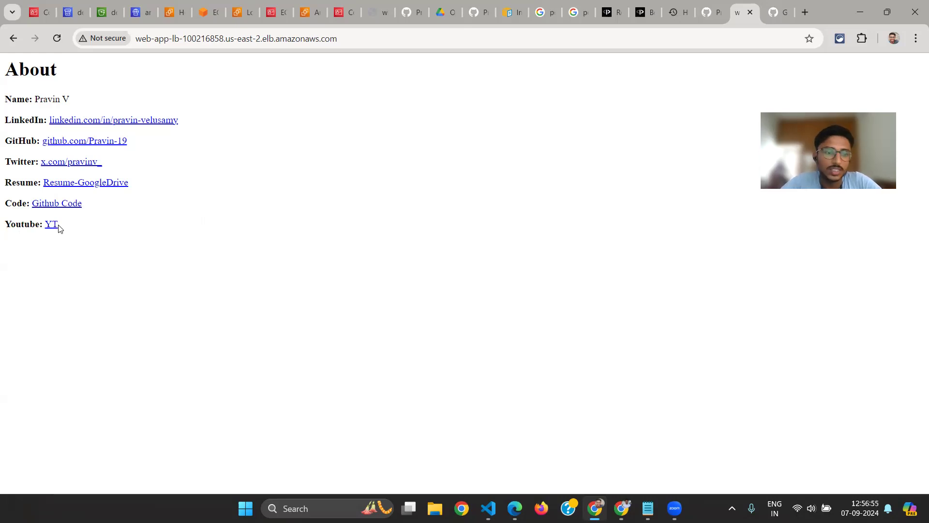
{"action": "left_click_drag", "start_coordinate": [60, 228], "coordinate": [5, 223]}
{"action": "left_click", "coordinate": [60, 245]}
{"action": "left_click", "coordinate": [50, 224]}
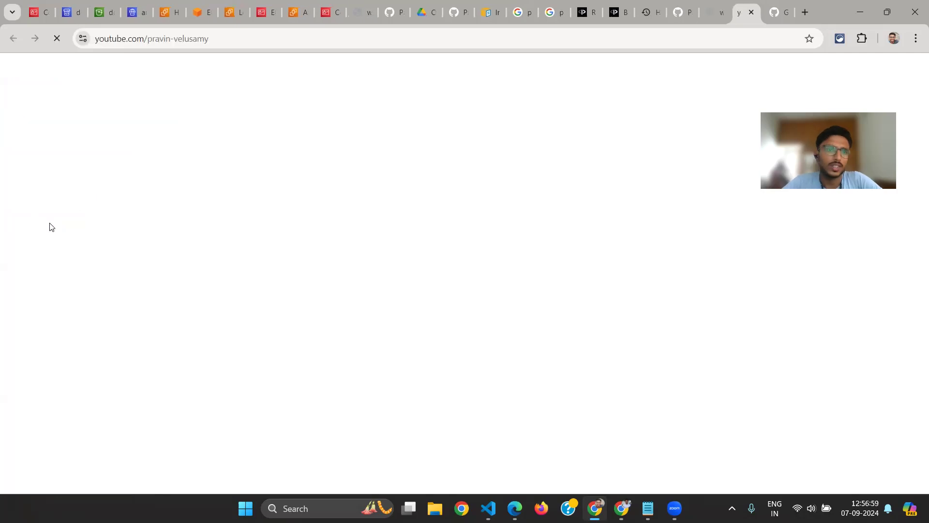
{"action": "key", "text": "ctrl+w"}
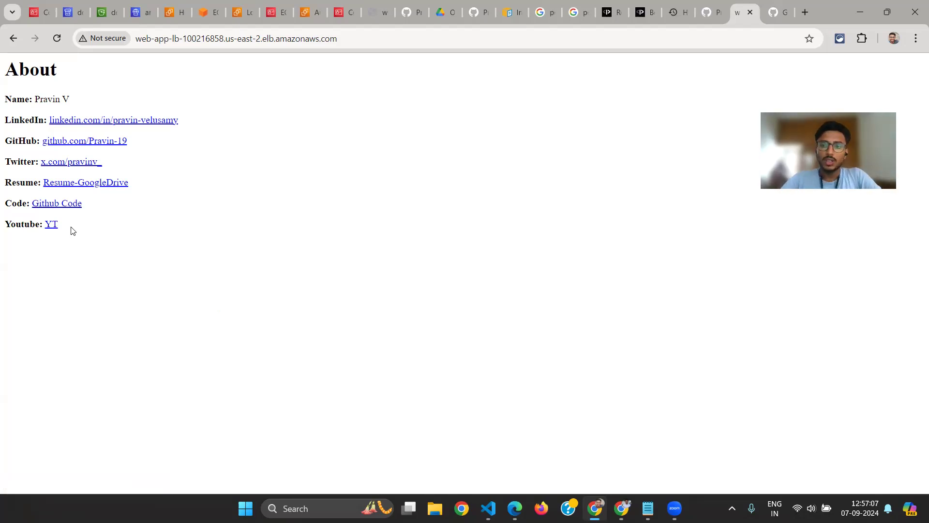
Review the deployment architecture diagram from GitHub to the Auto Scaling group, and return to the About page
{"action": "key", "text": "alt+Tab"}
{"action": "key", "text": "shift+Tab"}
{"action": "key", "text": "Tab"}
{"action": "key", "text": "Tab"}
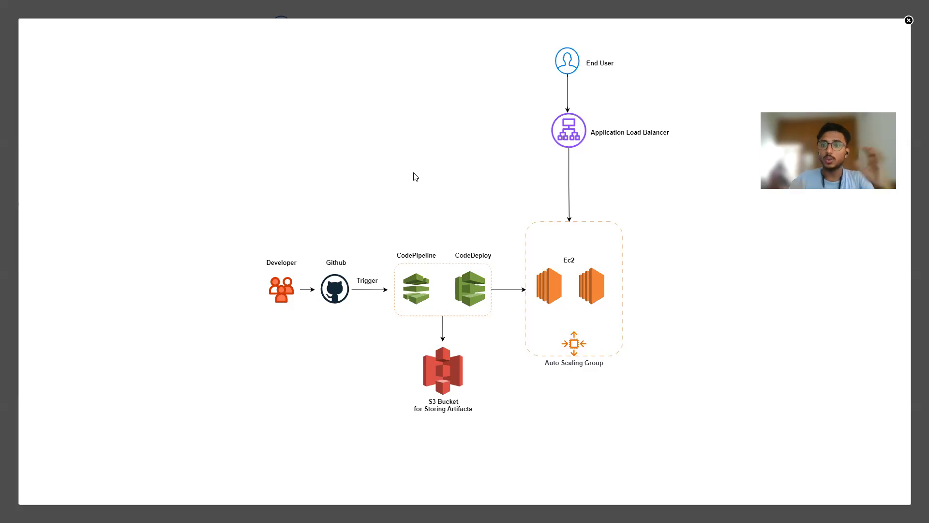
{"action": "key", "text": "alt+Tab"}
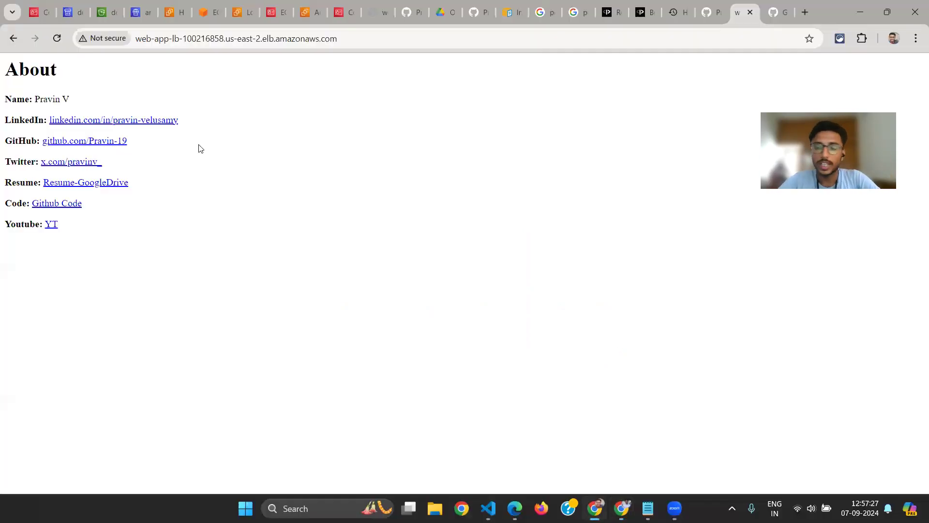
Open the Ubuntu instance's EC2 Instance Connect terminal session and clear its screen
{"action": "left_click", "coordinate": [207, 12]}
{"action": "double_click", "coordinate": [252, 222]}
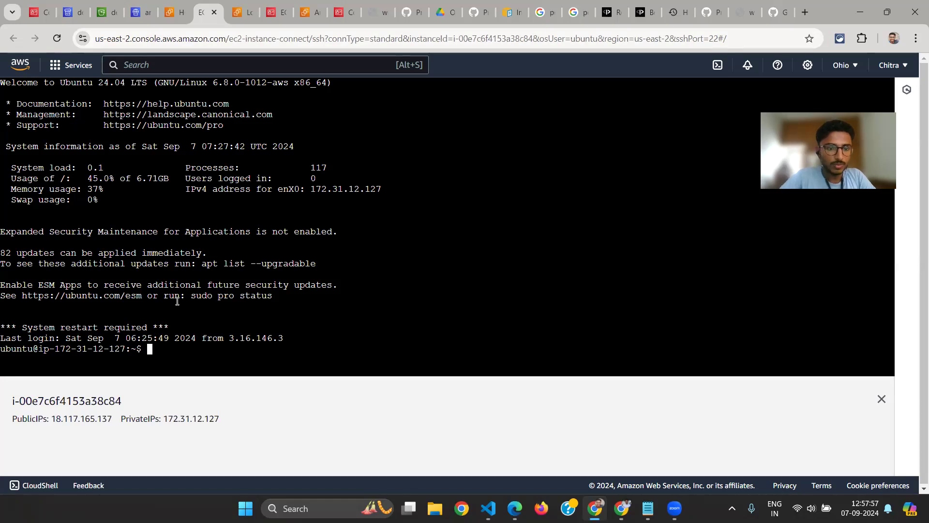
{"action": "key", "text": "ctrl+l"}
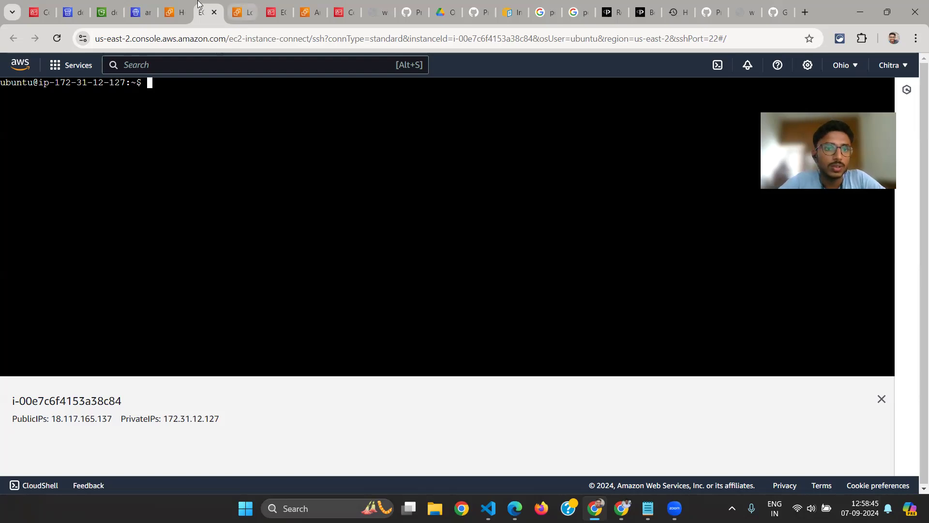
{"action": "left_click", "coordinate": [242, 12]}
{"action": "left_click", "coordinate": [199, 6]}
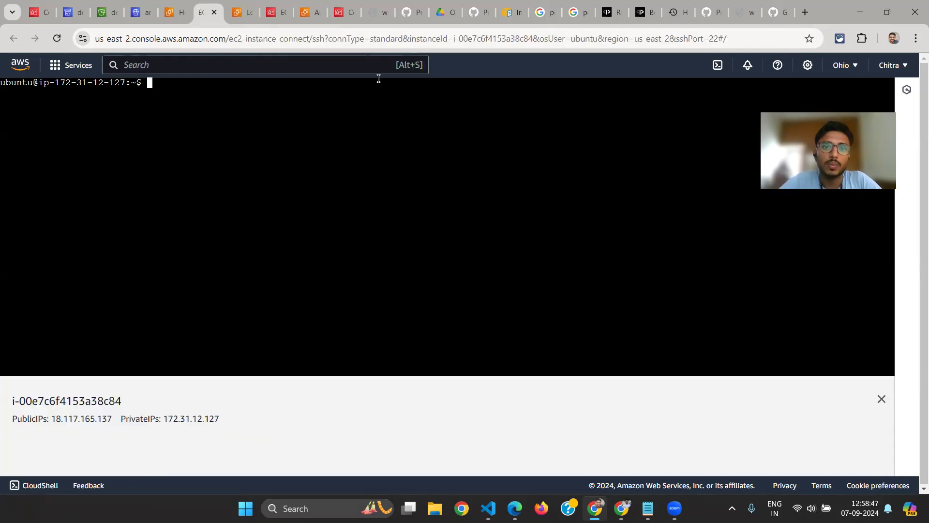
Examine the security group's inbound SSH rule for port 22, and return to the EC2 Instance Connect terminal
{"action": "left_click", "coordinate": [309, 11]}
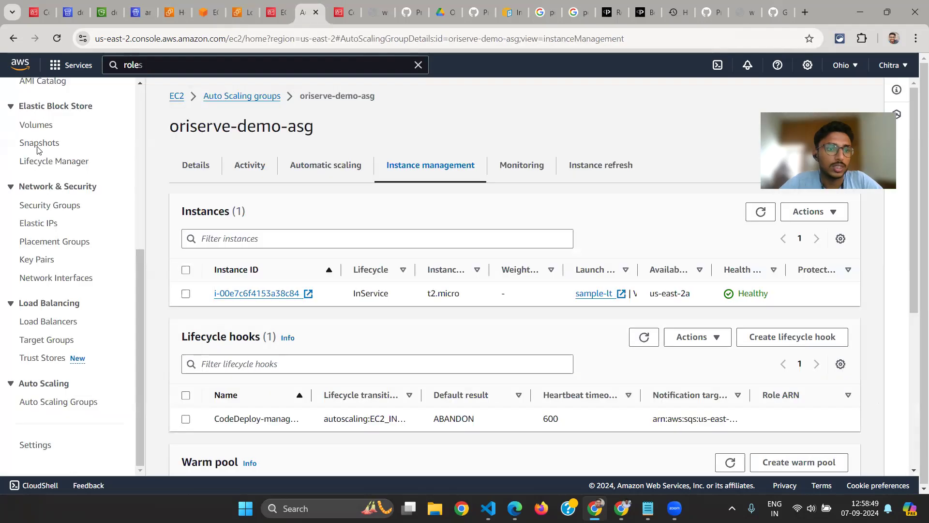
{"action": "scroll", "coordinate": [51, 257], "scroll_direction": "up", "scroll_amount": 5}
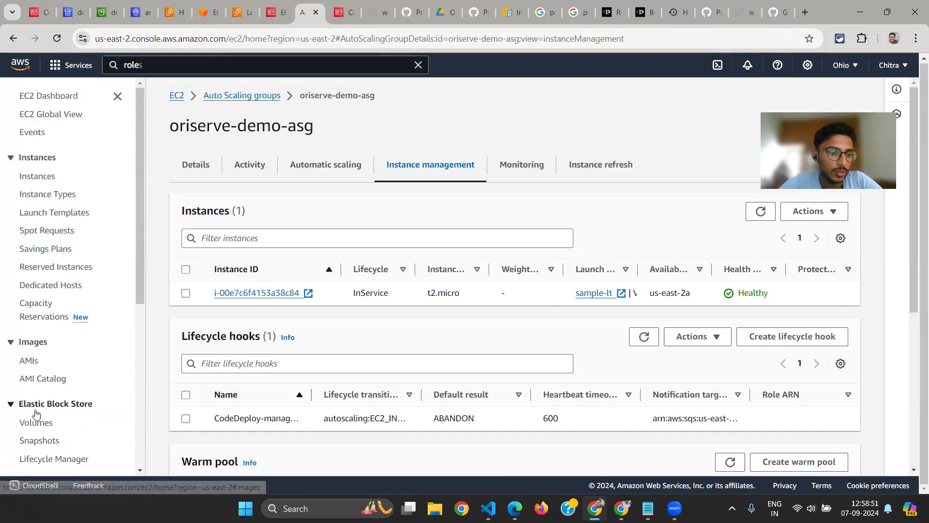
{"action": "scroll", "coordinate": [48, 319], "scroll_direction": "down", "scroll_amount": 4}
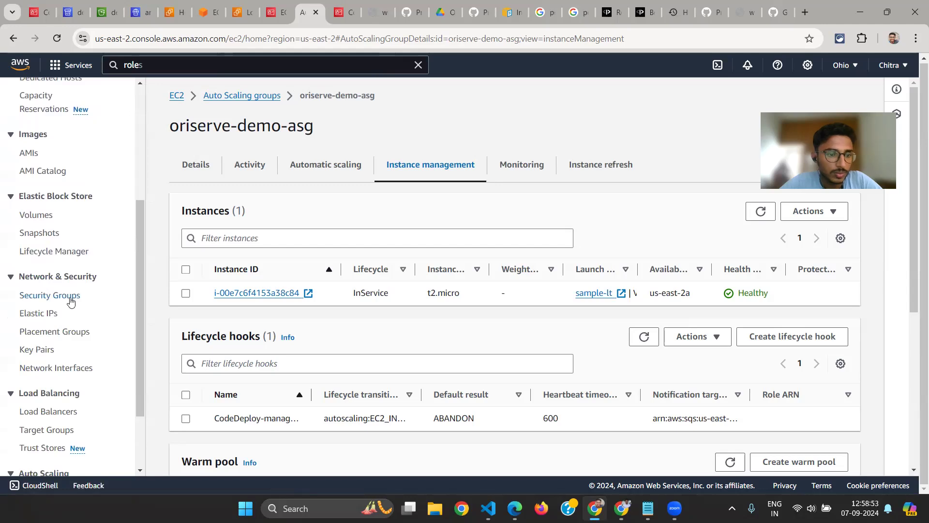
{"action": "left_click", "coordinate": [72, 294]}
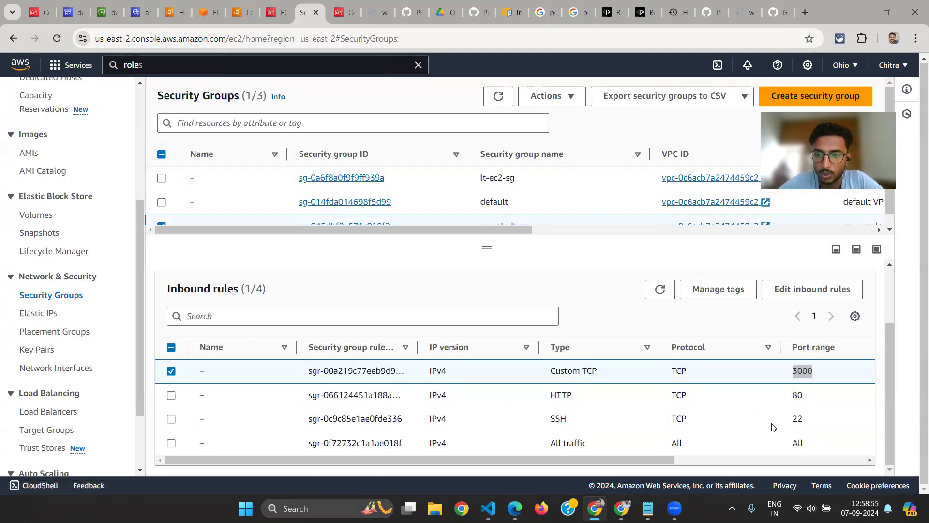
{"action": "left_click_drag", "start_coordinate": [771, 421], "coordinate": [806, 420]}
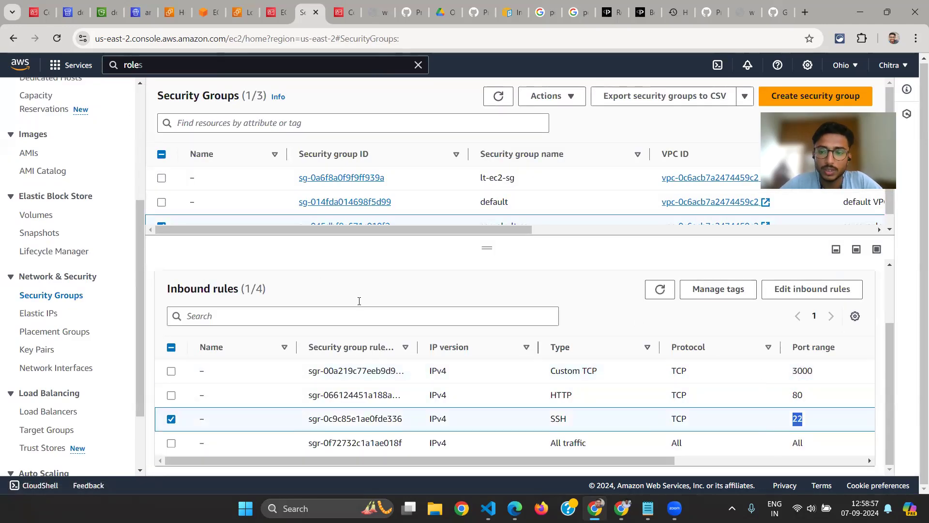
{"action": "key", "text": "alt+Tab"}
{"action": "key", "text": "alt+Tab"}
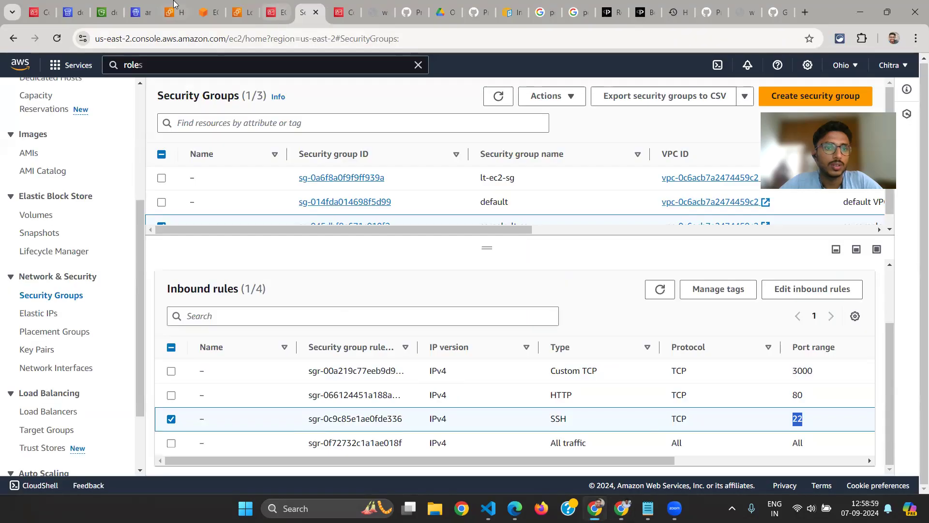
{"action": "left_click", "coordinate": [168, 12]}
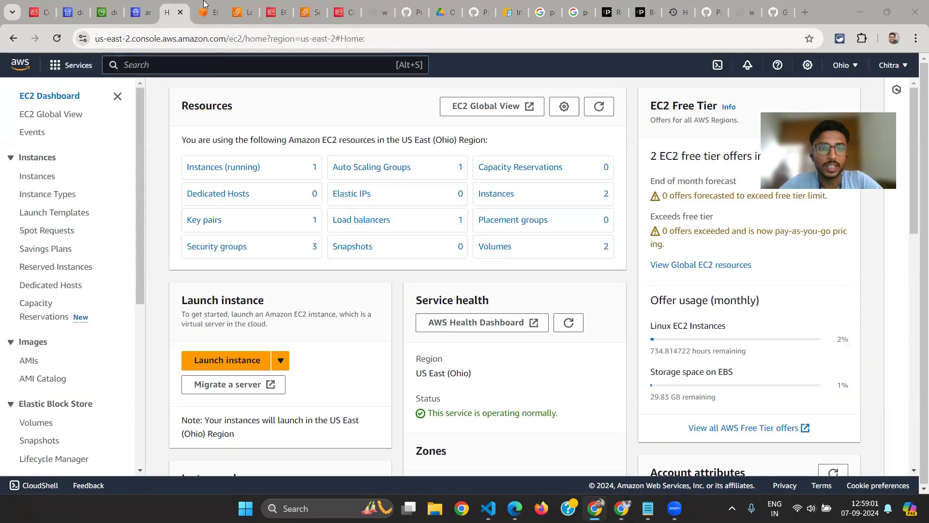
{"action": "left_click", "coordinate": [204, 5]}
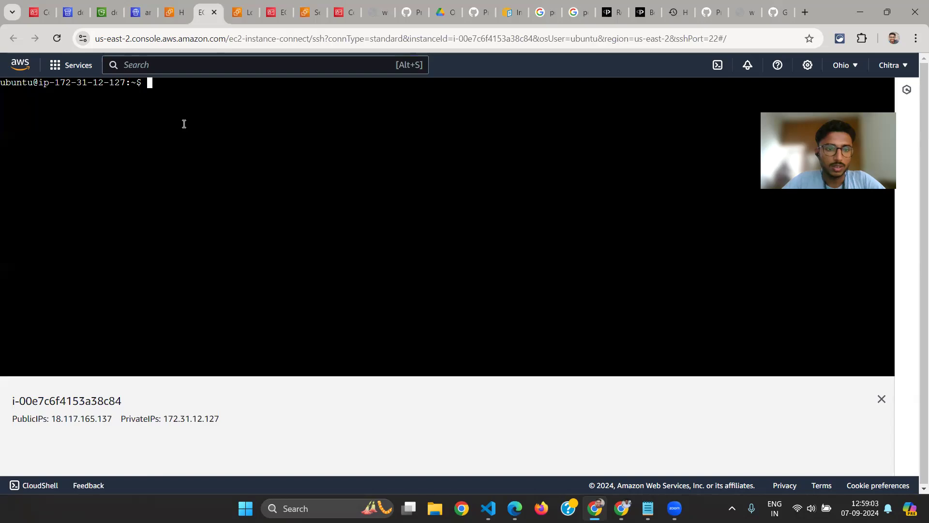
List the Ubuntu home directory's contents with ls and examine the codedeploy-ec2-asg folder name
{"action": "type", "text": "ls"}
{"action": "key", "text": "Return"}
{"action": "double_click", "coordinate": [78, 93]}
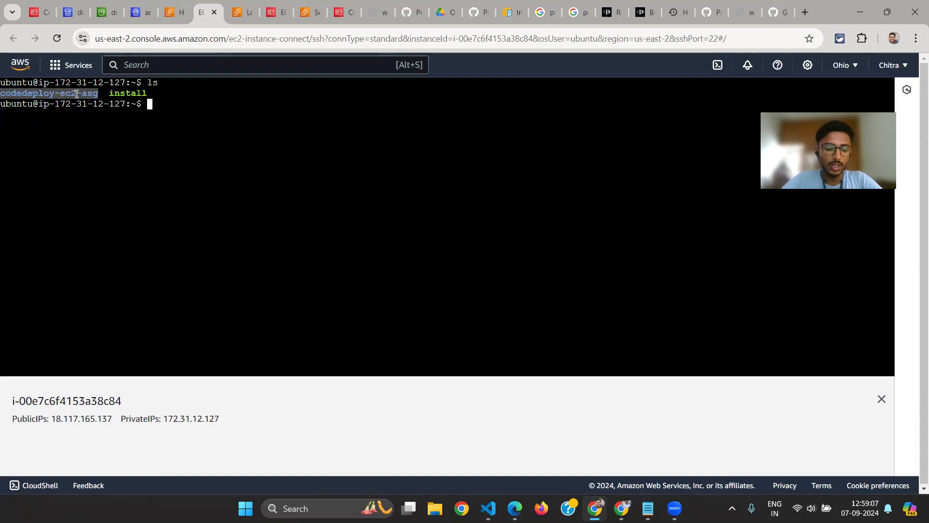
{"action": "left_click", "coordinate": [152, 118]}
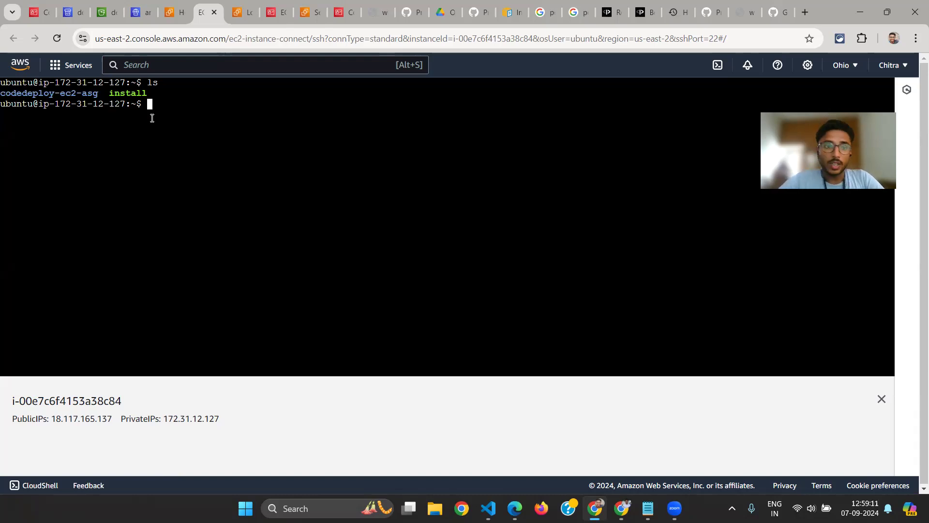
{"action": "type", "text": "sud"}
{"action": "key", "text": "BackSpace"}
{"action": "key", "text": "BackSpace"}
{"action": "key", "text": "BackSpace"}
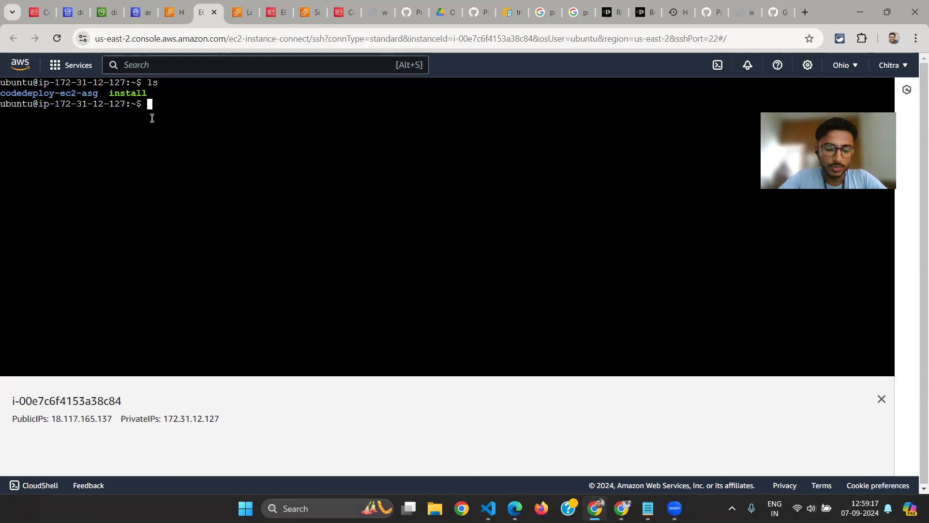
{"action": "type", "text": "cur;l"}
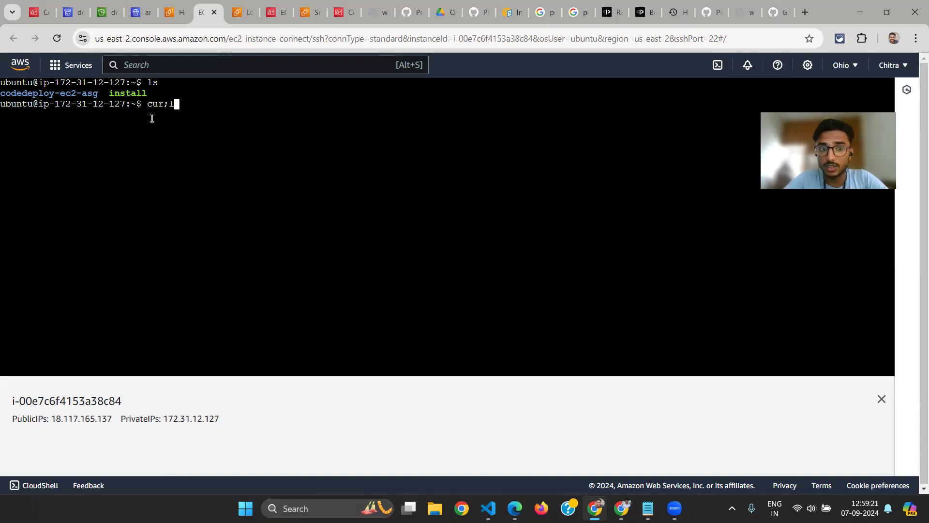
{"action": "key", "text": "BackSpace"}
{"action": "key", "text": "BackSpace"}
{"action": "key", "text": "BackSpace"}
{"action": "type", "text": "rl http:"}
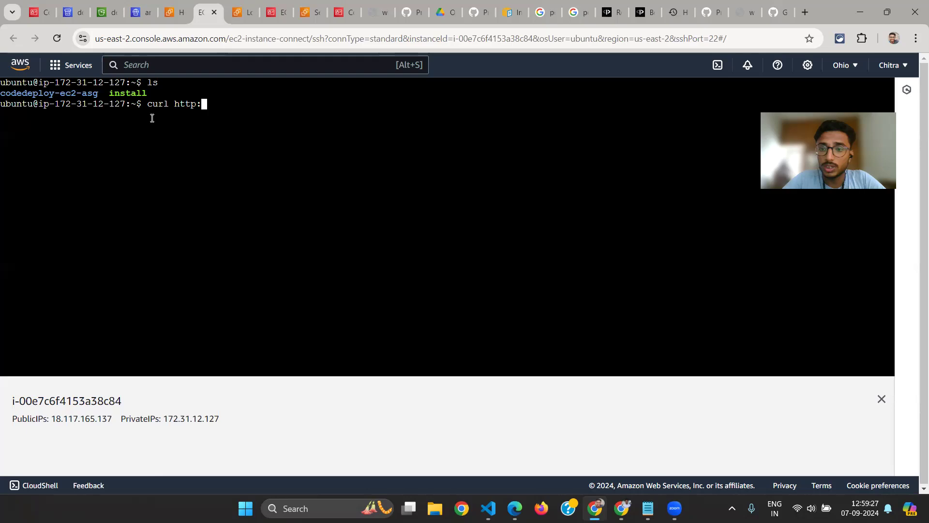
{"action": "type", "text": "//"}
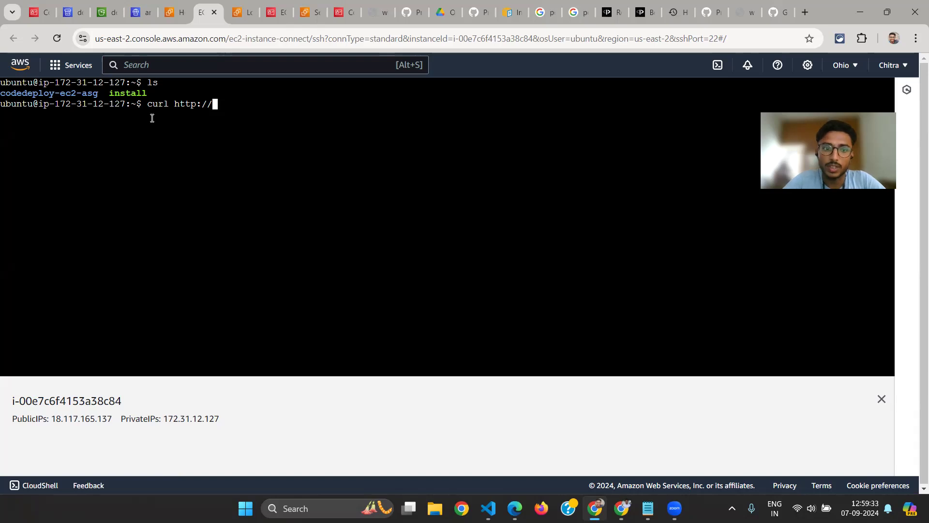
{"action": "type", "text": "local"}
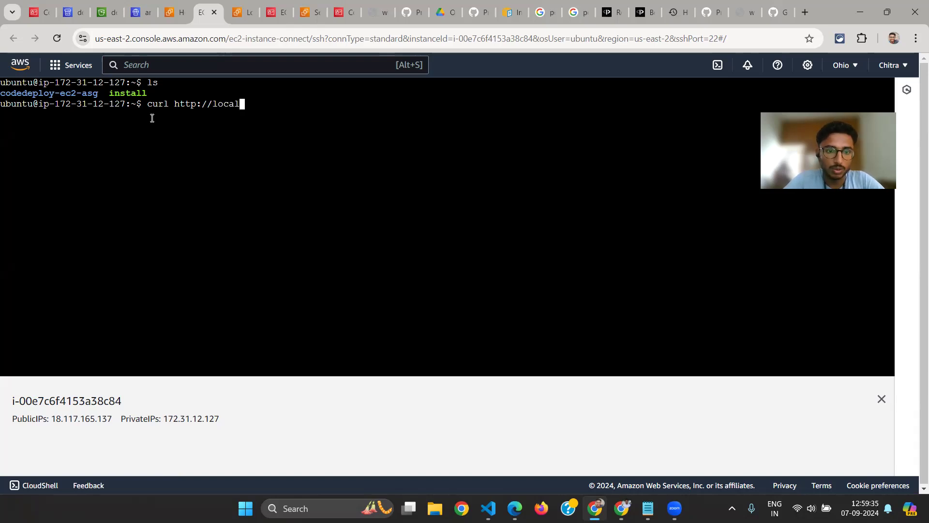
{"action": "type", "text": "host:"}
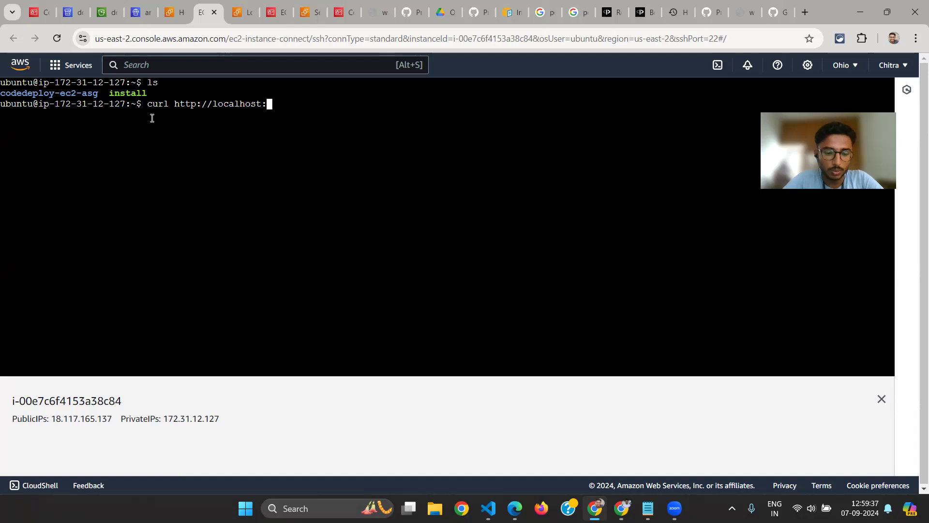
{"action": "type", "text": "3000/"}
{"action": "key", "text": "Return"}
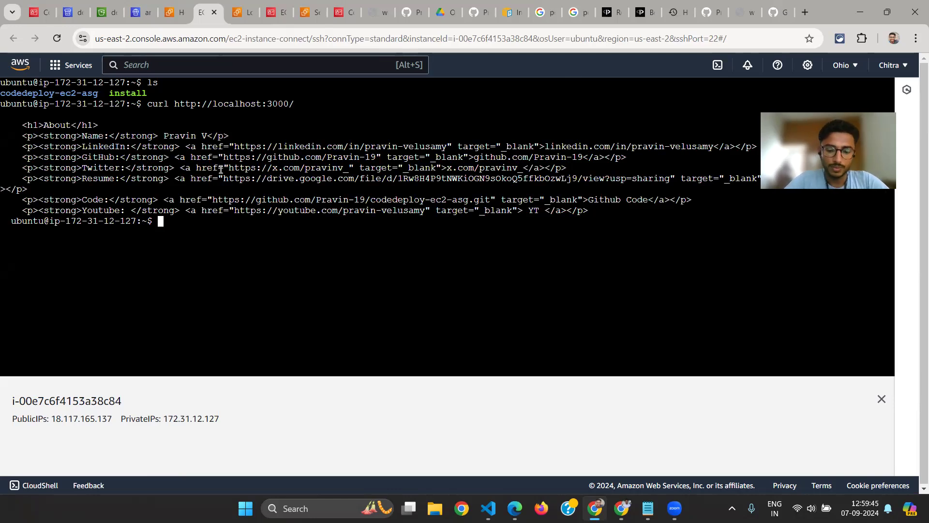
{"action": "key", "text": "ctrl+l"}
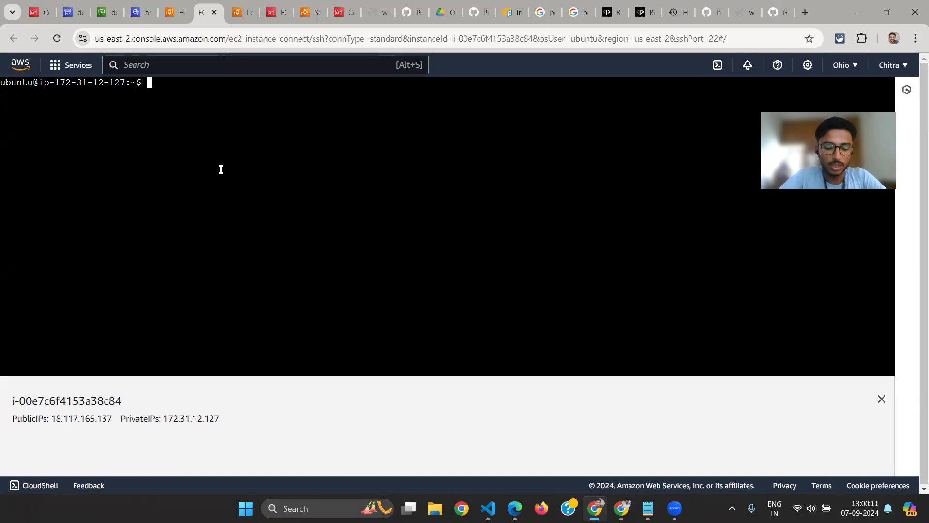
{"action": "type", "text": "stres"}
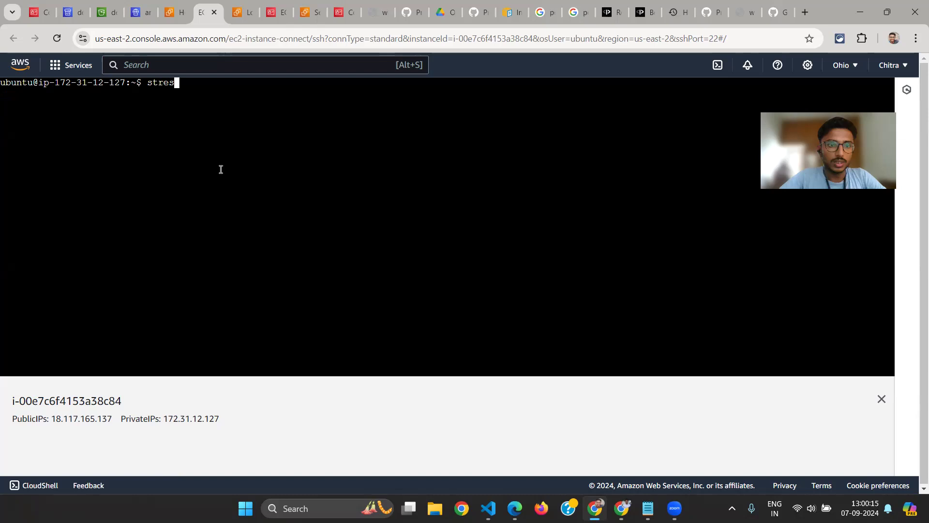
{"action": "type", "text": "s"}
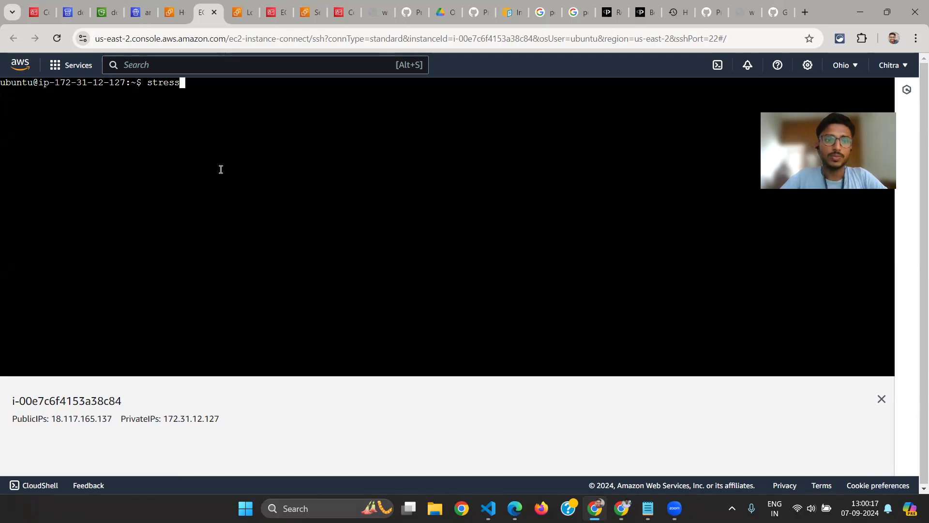
{"action": "key", "text": "BackSpace"}
{"action": "key", "text": "BackSpace"}
{"action": "key", "text": "BackSpace"}
{"action": "key", "text": "BackSpace"}
{"action": "key", "text": "BackSpace"}
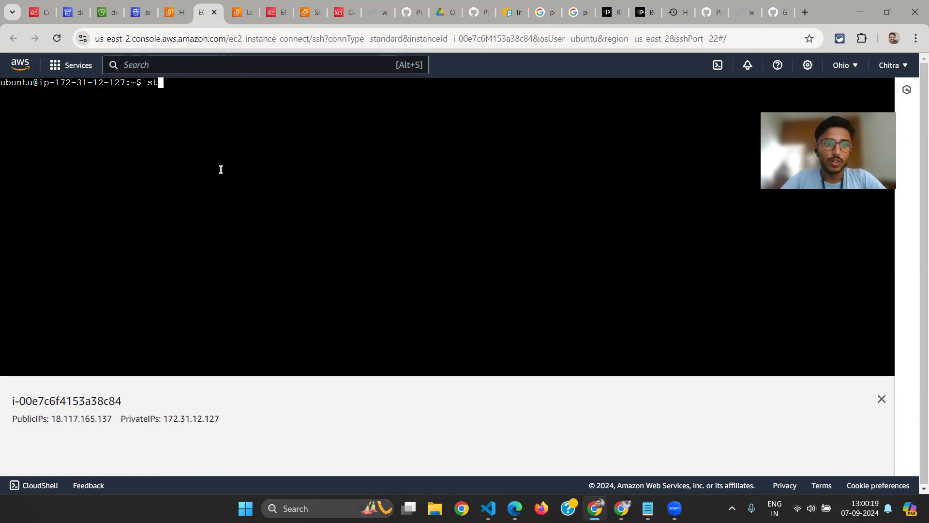
{"action": "key", "text": "BackSpace"}
{"action": "key", "text": "ctrl+r"}
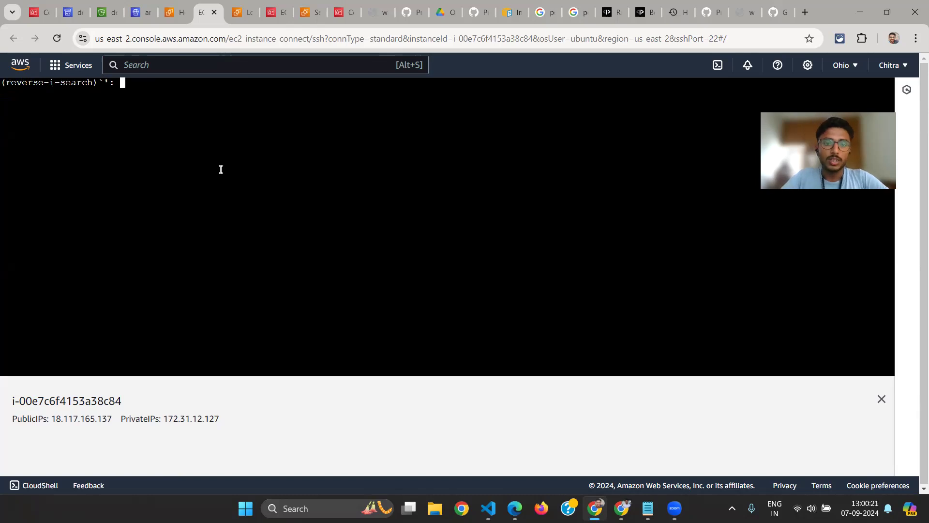
{"action": "type", "text": "stree"}
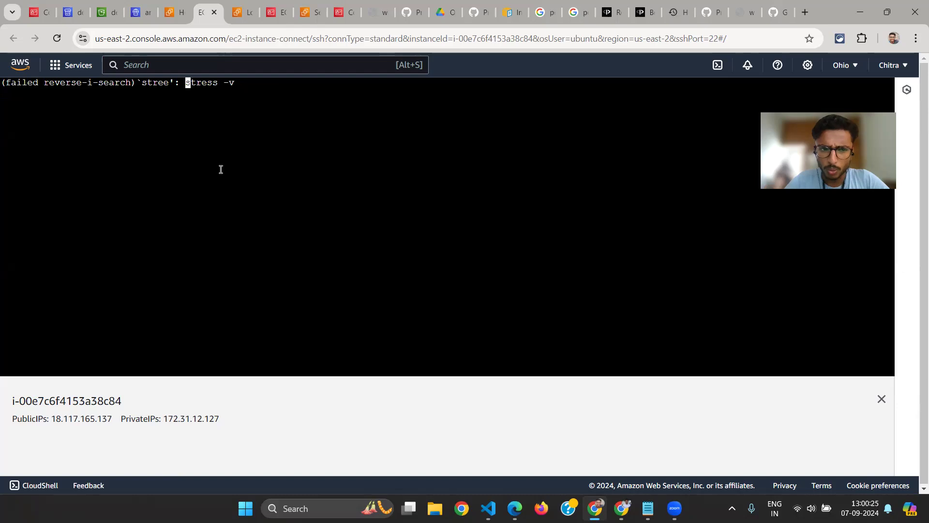
{"action": "key", "text": "Escape"}
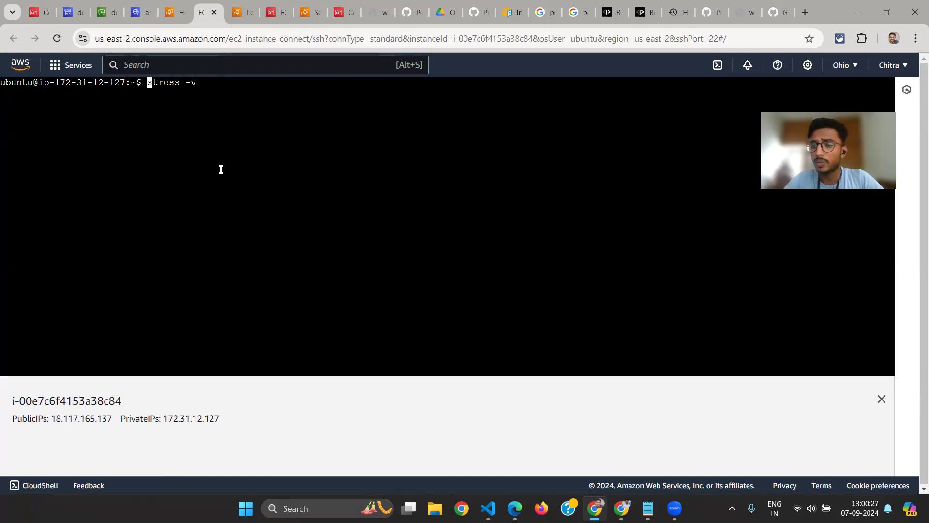
{"action": "key", "text": "ctrl+c"}
{"action": "key", "text": "ctrl+l"}
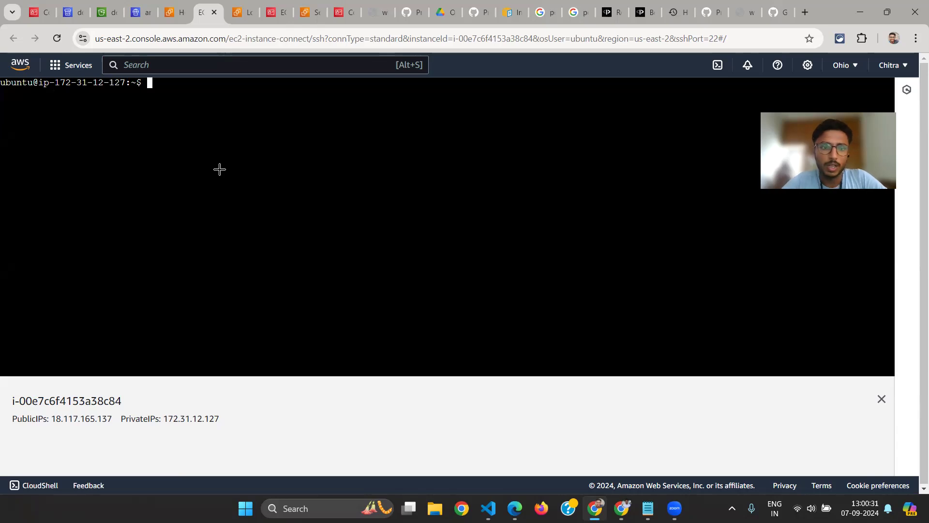
Switch to steps.txt in Notepad and copy the command "sudo apt-get install stress" from the Testing section
{"action": "key", "text": "alt+Tab"}
{"action": "key", "text": "alt+Tab"}
{"action": "key", "text": "alt+Tab"}
{"action": "key", "text": "alt+Tab"}
{"action": "key", "text": "alt+Tab"}
{"action": "key", "text": "alt+Tab"}
{"action": "key", "text": "alt+Tab"}
{"action": "key", "text": "alt+Tab"}
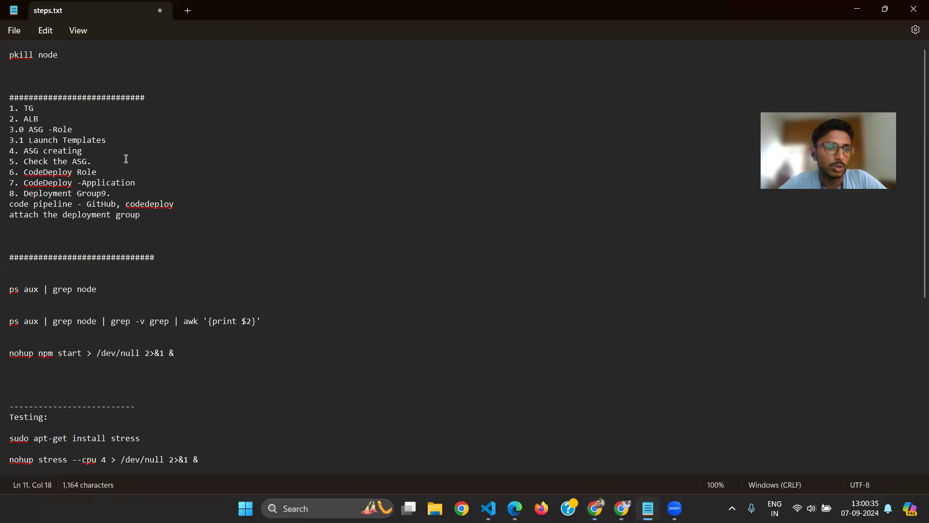
{"action": "scroll", "coordinate": [125, 160], "scroll_direction": "down", "scroll_amount": 5}
{"action": "scroll", "coordinate": [125, 160], "scroll_direction": "up", "scroll_amount": 5}
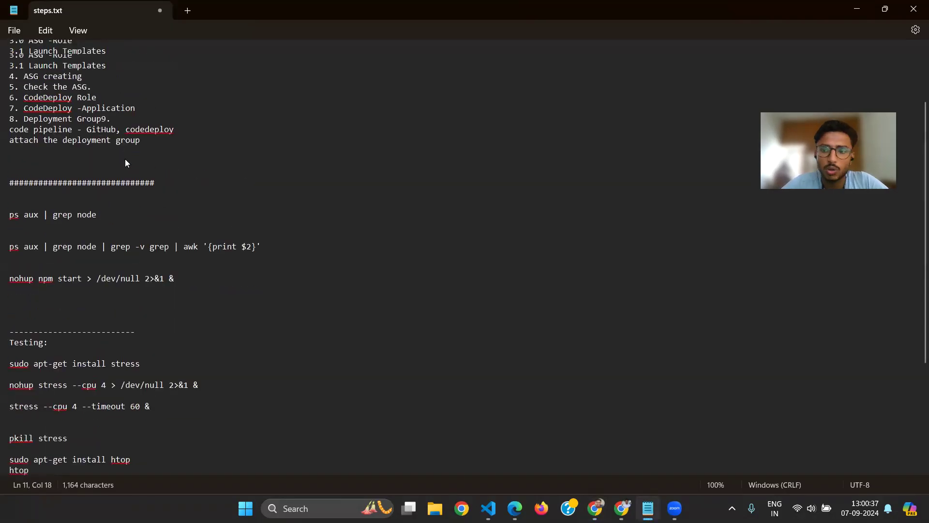
{"action": "scroll", "coordinate": [63, 148], "scroll_direction": "down", "scroll_amount": 3}
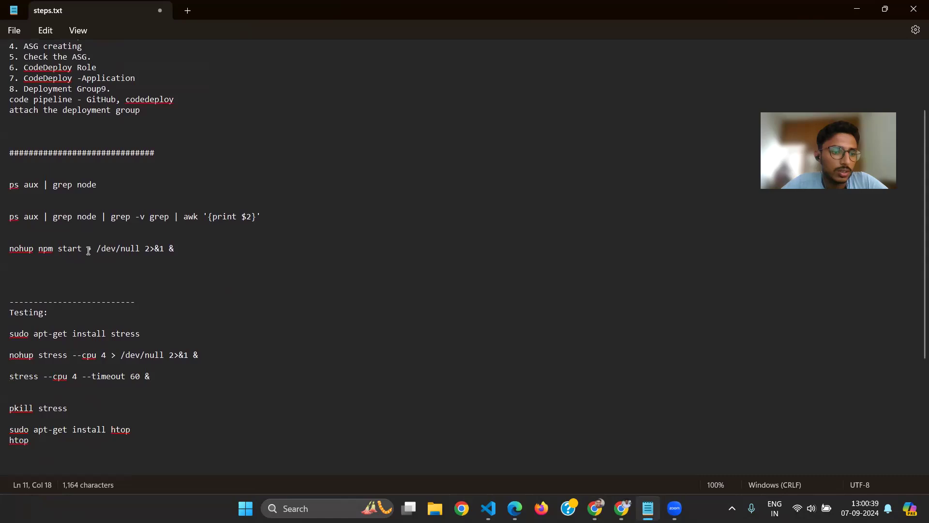
{"action": "scroll", "coordinate": [173, 285], "scroll_direction": "down", "scroll_amount": 2}
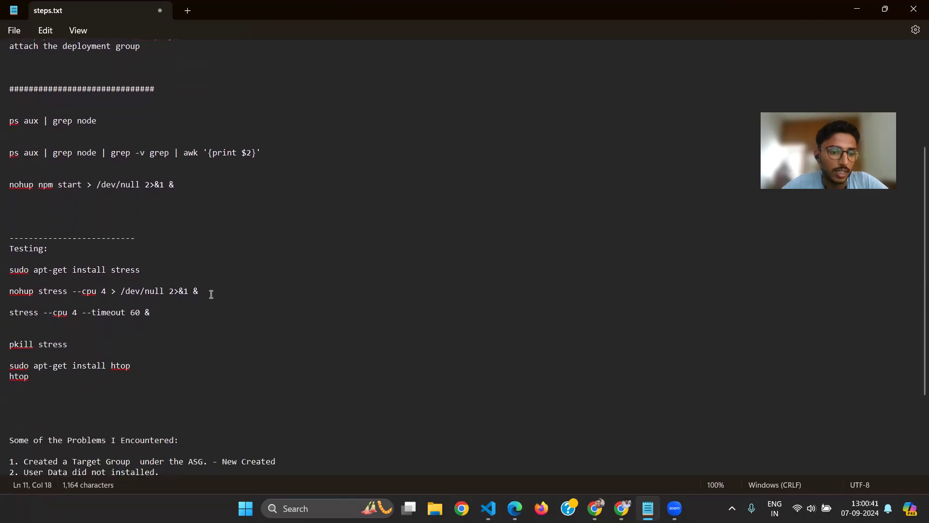
{"action": "left_click_drag", "start_coordinate": [145, 271], "coordinate": [12, 271]}
Return to the EC2 Instance Connect terminal in Chrome, paste "sudo apt-get install stress", and run it
{"action": "key", "text": "alt+Tab"}
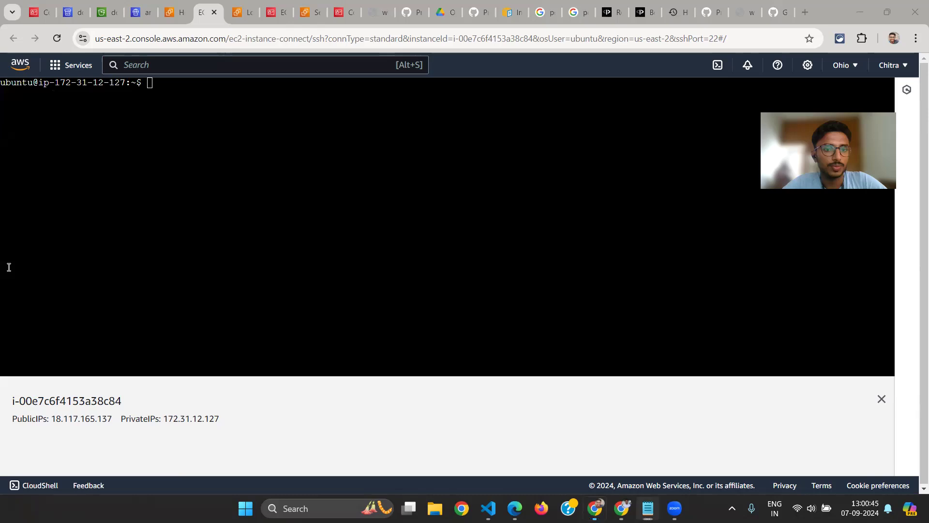
{"action": "key", "text": "ctrl+c"}
{"action": "key", "text": "ctrl+c"}
{"action": "key", "text": "ctrl+c"}
{"action": "key", "text": "ctrl+c"}
{"action": "right_click", "coordinate": [231, 219]}
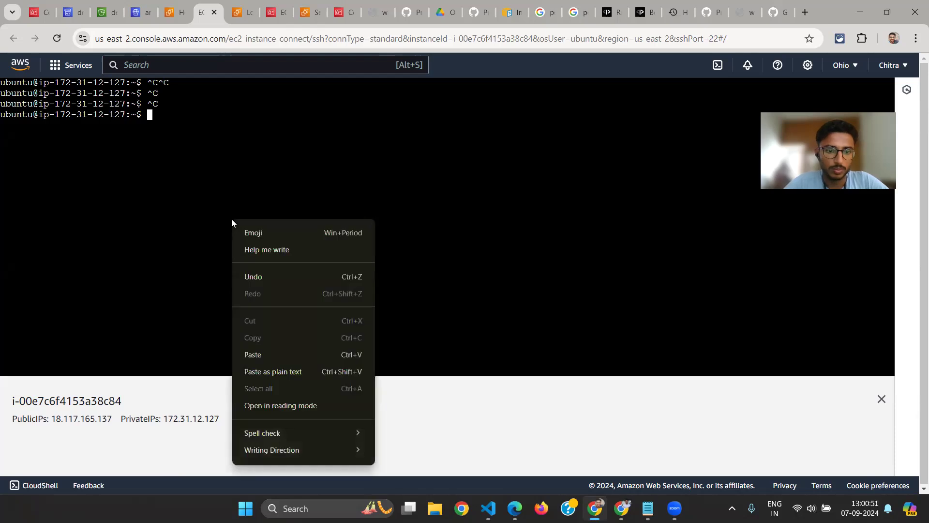
{"action": "left_click", "coordinate": [264, 354]}
{"action": "key", "text": "Return"}
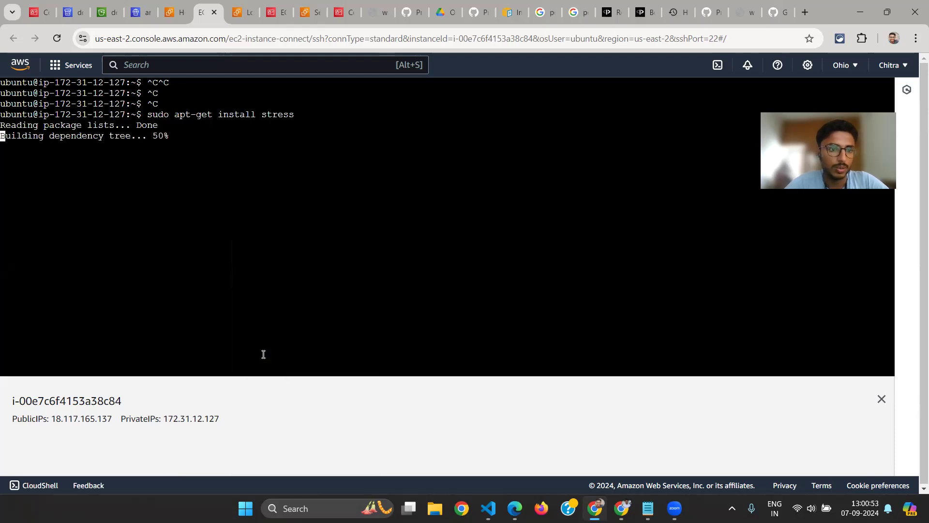
Copy "nohup stress --cpu 4 > /dev/null 2>&1 &" from steps.txt in Notepad and paste it at the EC2 terminal prompt
{"action": "key", "text": "alt+Tab"}
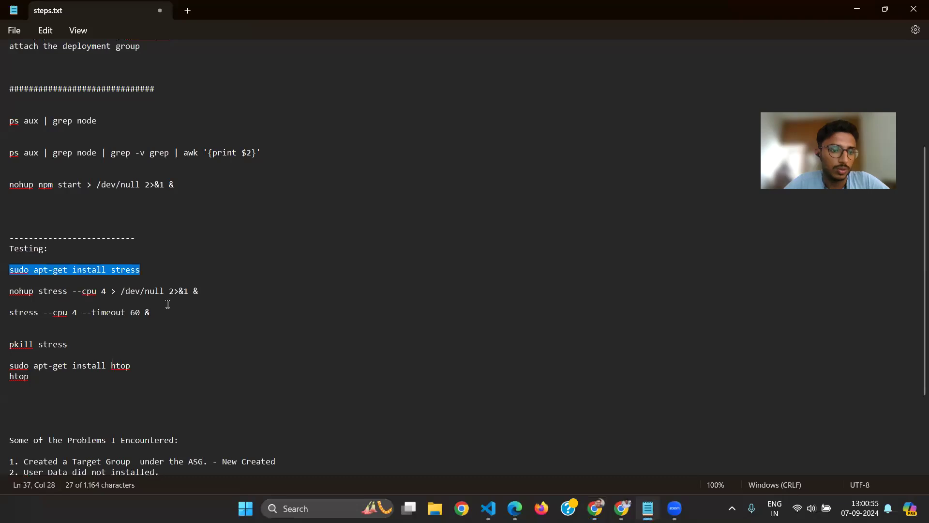
{"action": "left_click_drag", "start_coordinate": [216, 290], "coordinate": [2, 287]}
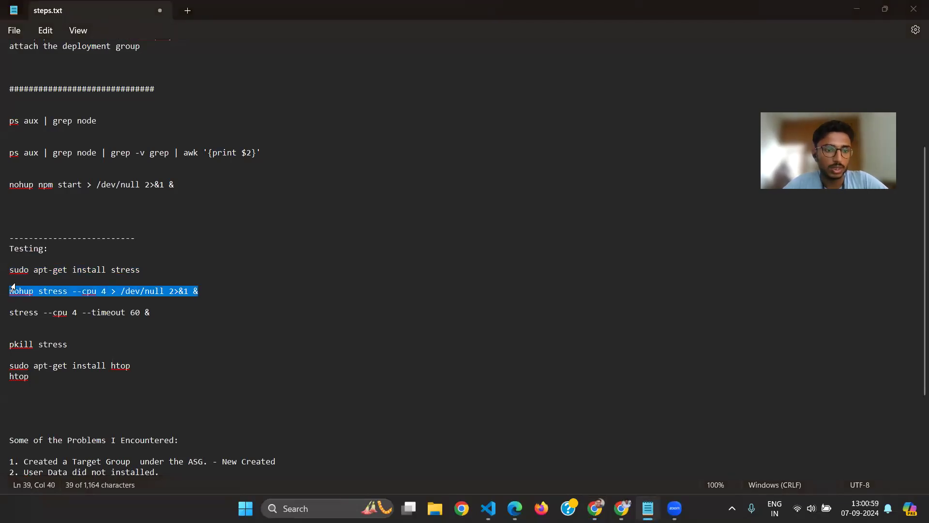
{"action": "key", "text": "alt+Tab"}
{"action": "right_click", "coordinate": [175, 178]}
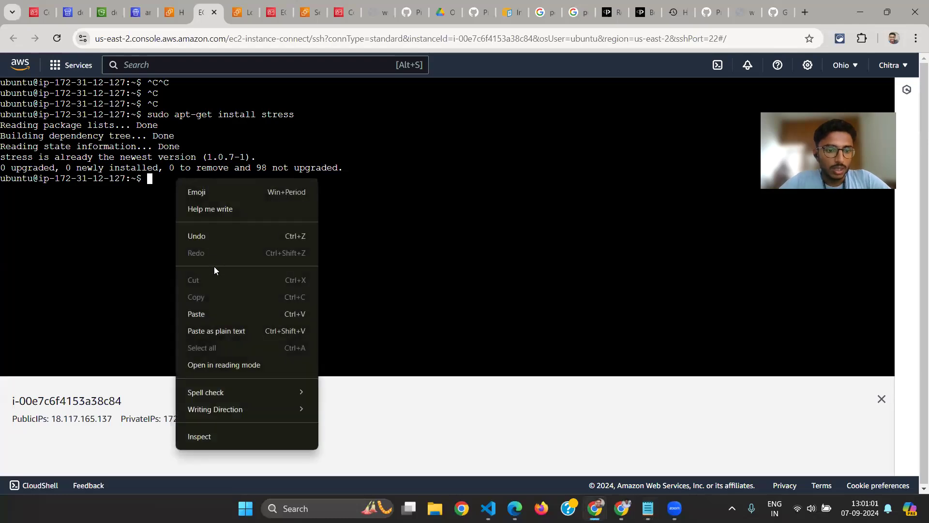
{"action": "left_click", "coordinate": [196, 314]}
Examine the parts of the pasted stress command: --cpu 4, the /dev/null redirection, 2>&1, and the trailing &
{"action": "double_click", "coordinate": [189, 179]}
{"action": "double_click", "coordinate": [237, 178]}
{"action": "double_click", "coordinate": [256, 178]}
{"action": "left_click_drag", "start_coordinate": [272, 178], "coordinate": [322, 179]}
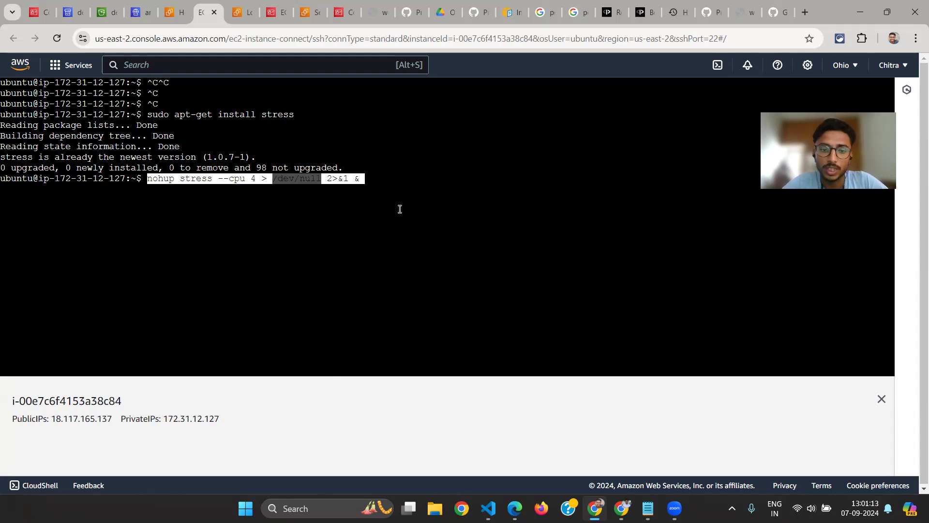
{"action": "left_click", "coordinate": [328, 178]}
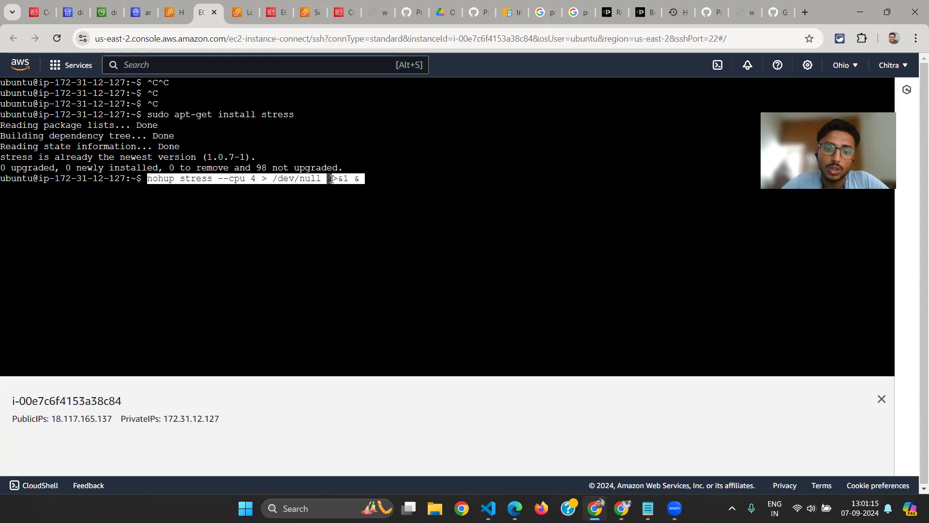
{"action": "double_click", "coordinate": [330, 178]}
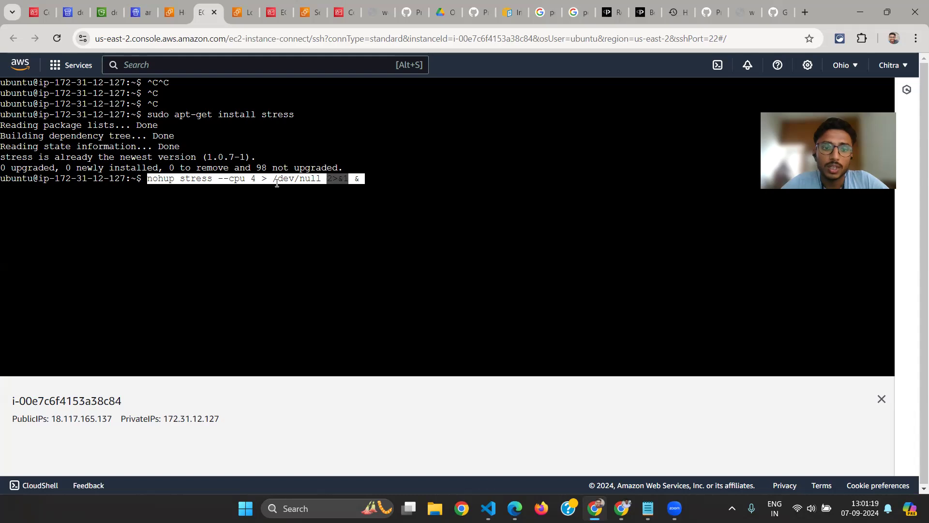
{"action": "left_click_drag", "start_coordinate": [274, 179], "coordinate": [330, 180]}
{"action": "left_click", "coordinate": [328, 179]}
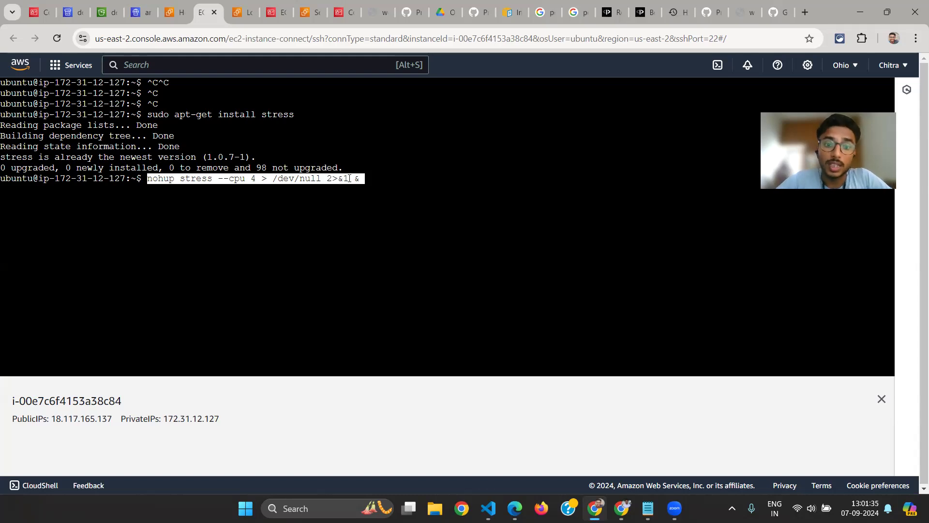
{"action": "left_click_drag", "start_coordinate": [273, 180], "coordinate": [324, 179]}
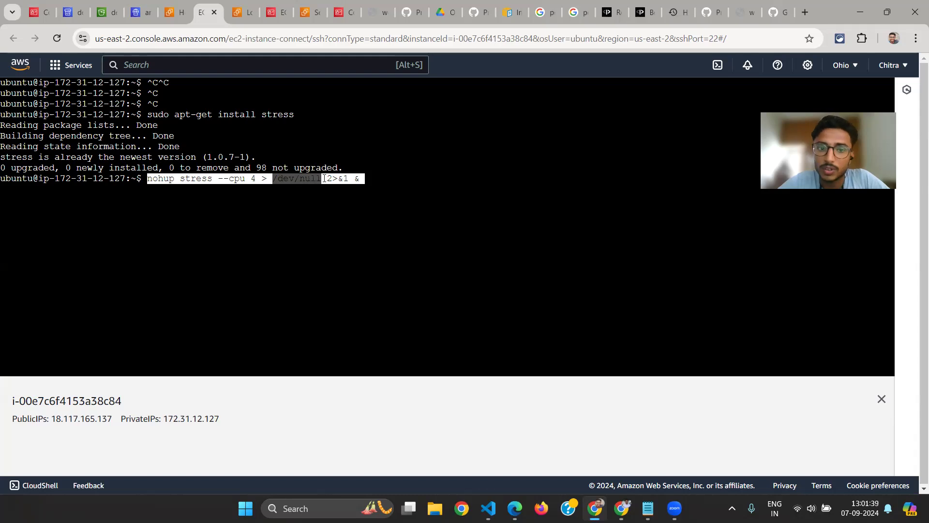
{"action": "left_click", "coordinate": [333, 178]}
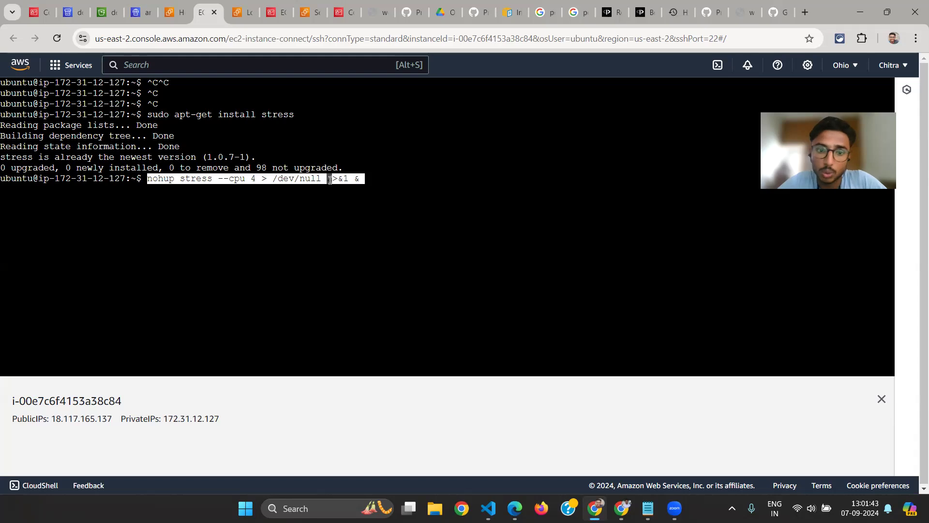
{"action": "left_click_drag", "start_coordinate": [341, 179], "coordinate": [354, 179]}
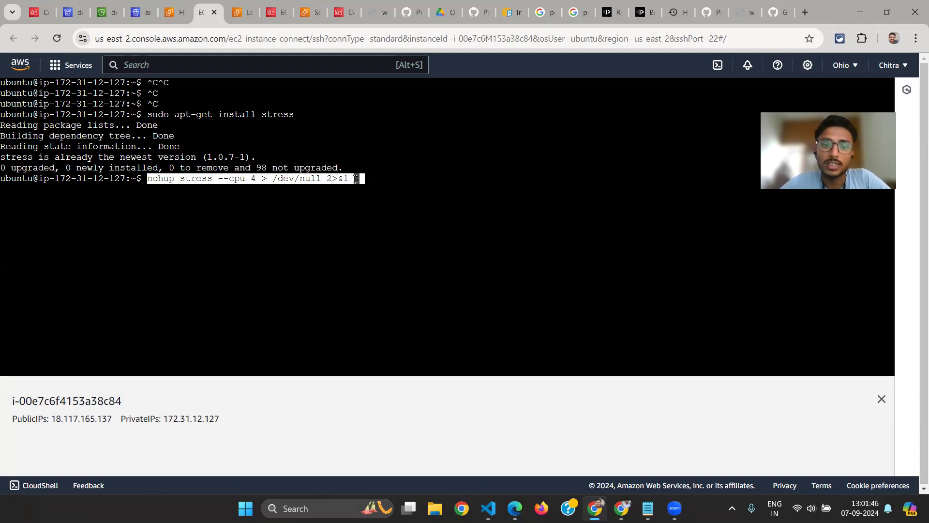
Run the pasted nohup stress command in the background to load the instance's CPU with 4 workers
{"action": "left_click", "coordinate": [287, 182]}
{"action": "key", "text": "Return"}
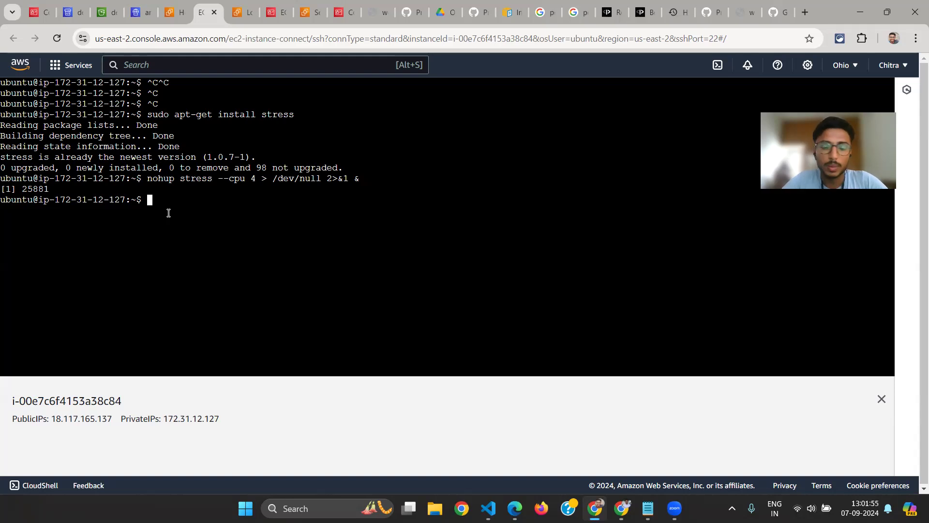
Run htop on the instance to inspect the CPU load and the running stress processes, and quit back to the prompt
{"action": "type", "text": "htop"}
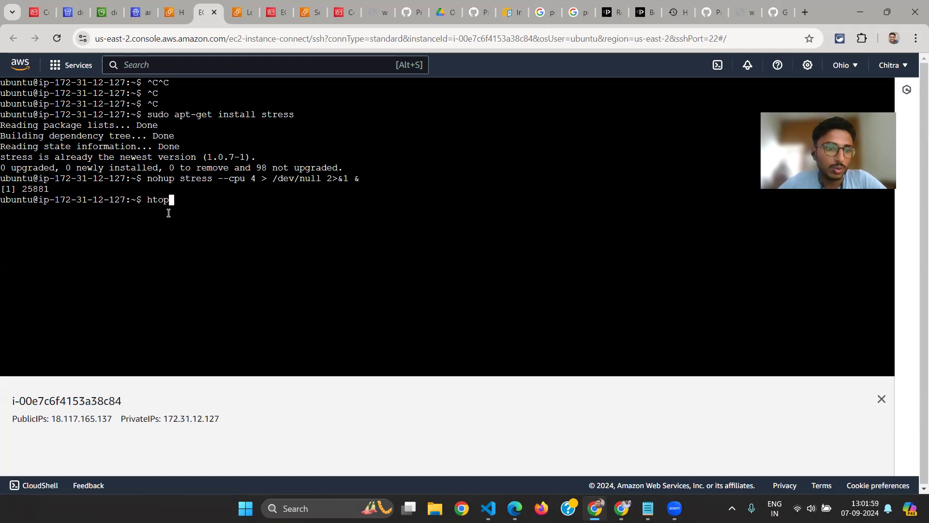
{"action": "key", "text": "Return"}
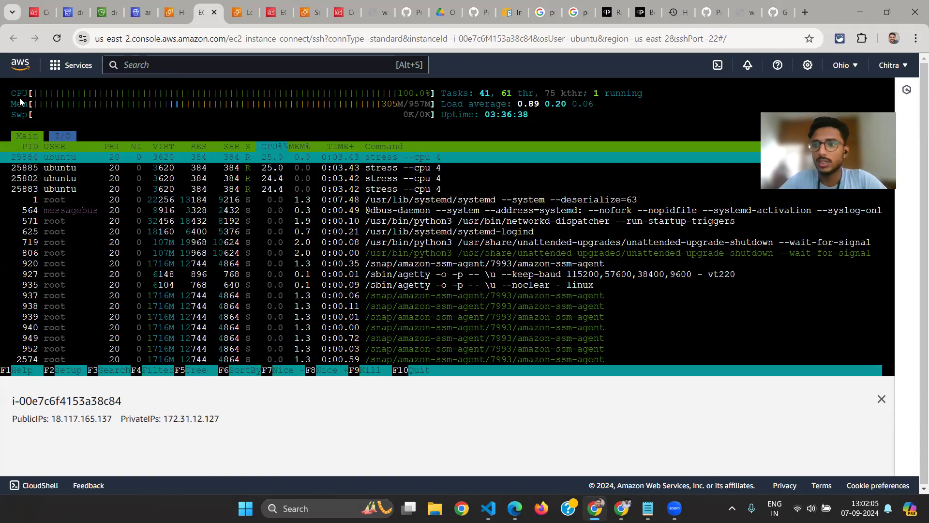
{"action": "left_click", "coordinate": [457, 283]}
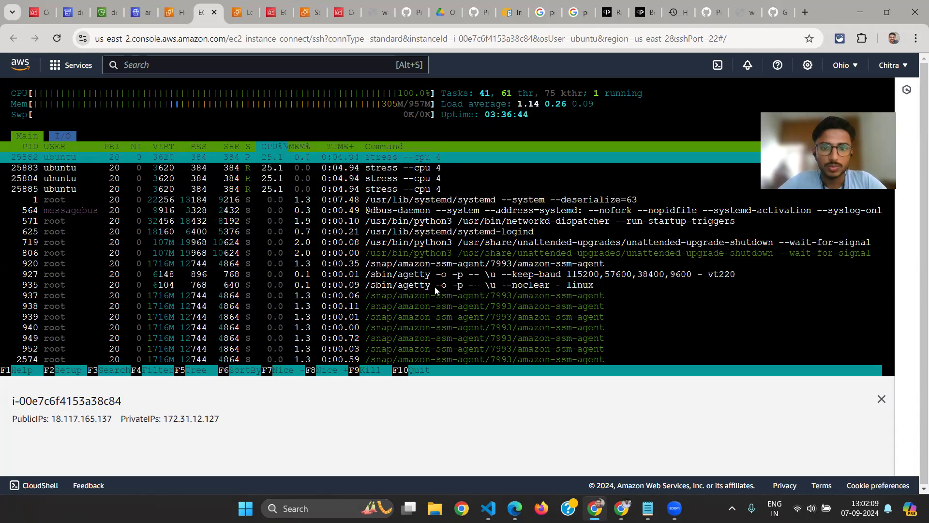
{"action": "scroll", "coordinate": [432, 195], "scroll_direction": "down", "scroll_amount": 10}
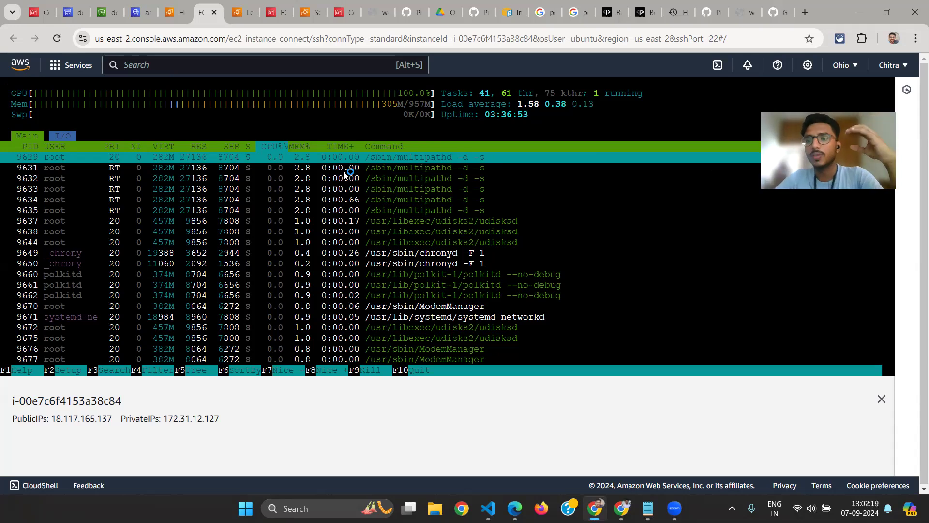
{"action": "key", "text": "Up"}
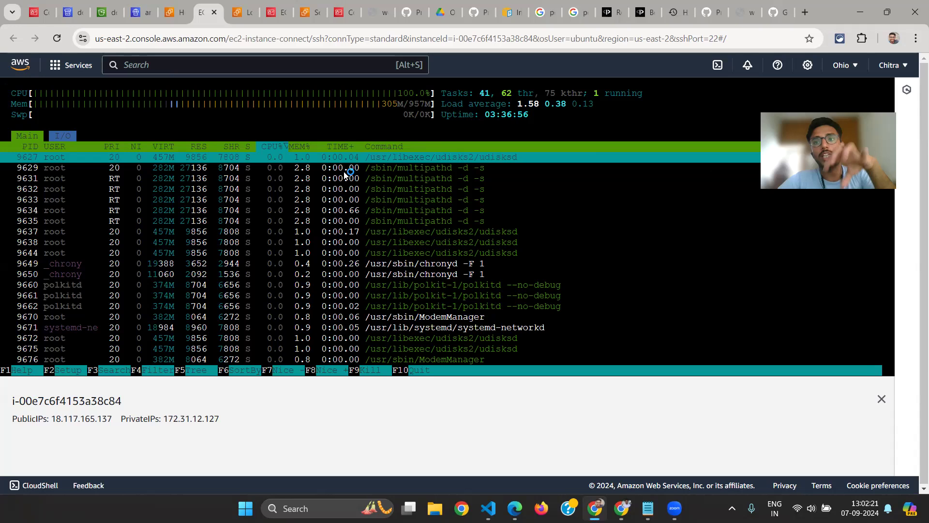
{"action": "key", "text": "Up"}
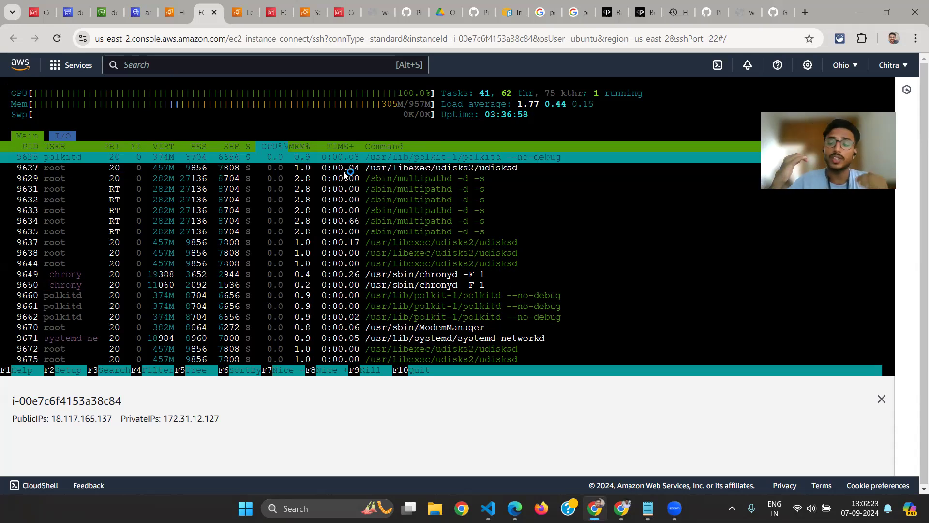
{"action": "key", "text": "Down"}
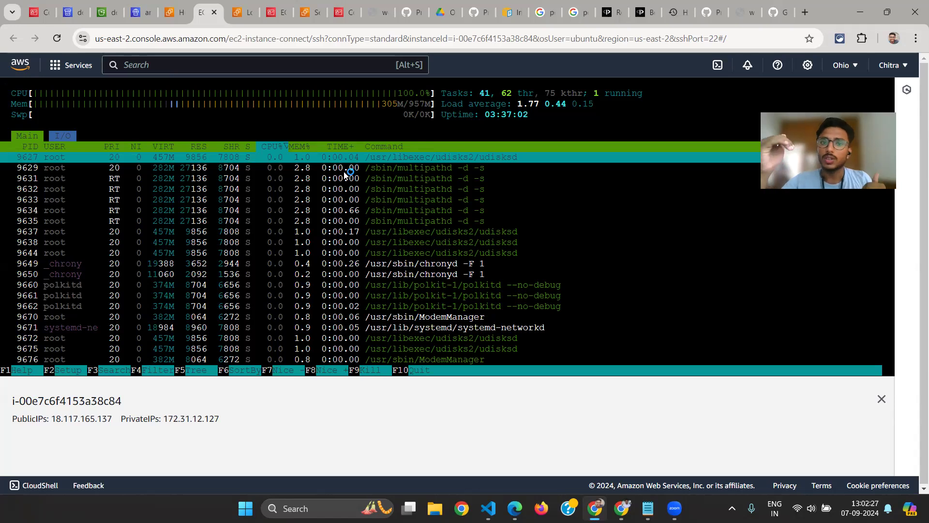
{"action": "key", "text": "Down"}
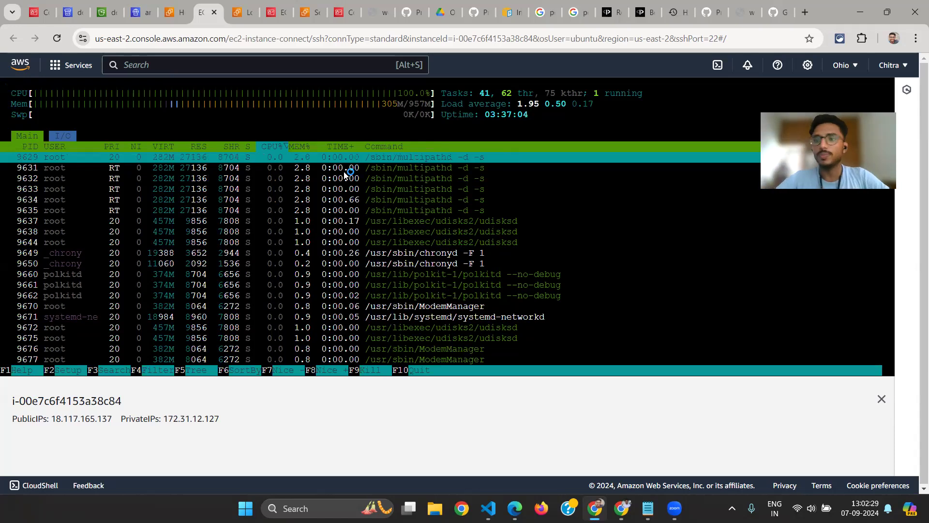
{"action": "key", "text": "Up"}
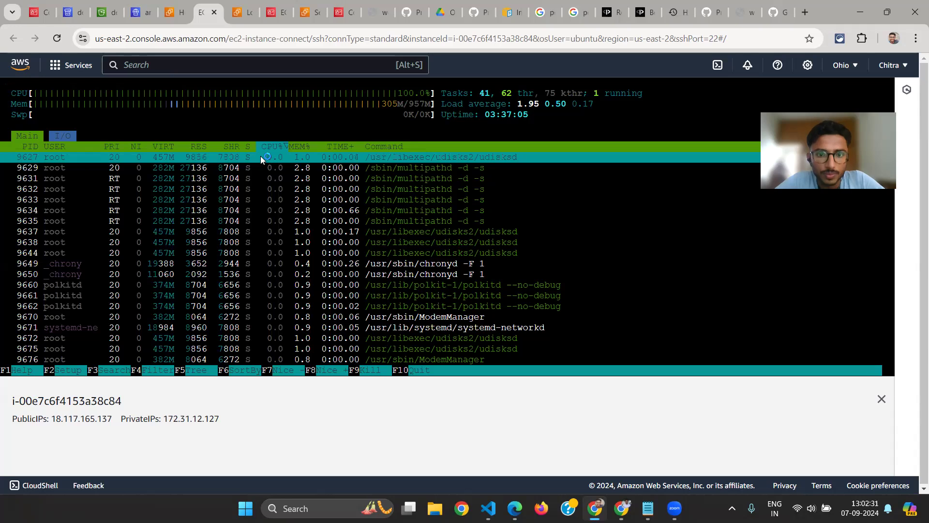
{"action": "key", "text": "Escape"}
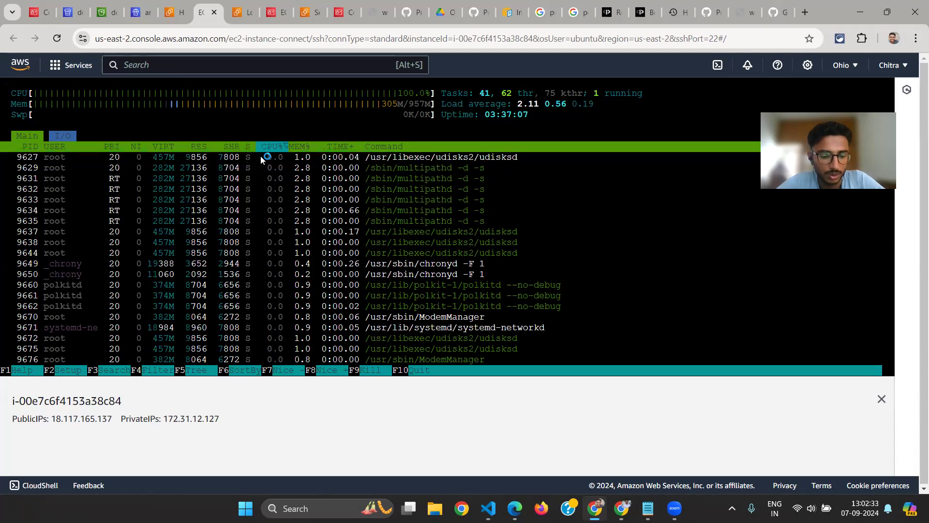
{"action": "key", "text": "q"}
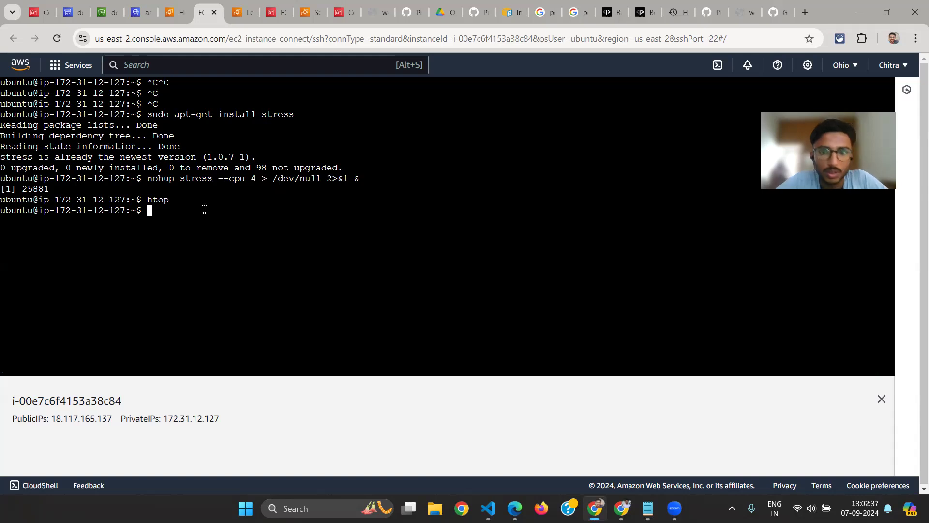
Highlight the executed nohup stress command in the terminal output for review and return to an empty prompt line
{"action": "left_click_drag", "start_coordinate": [147, 179], "coordinate": [361, 179]}
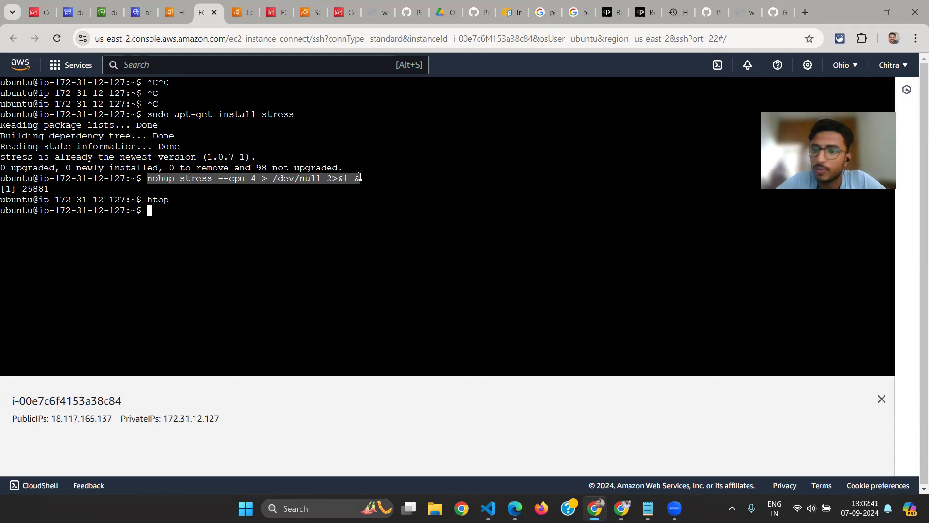
{"action": "left_click", "coordinate": [211, 216]}
{"action": "key", "text": "Return"}
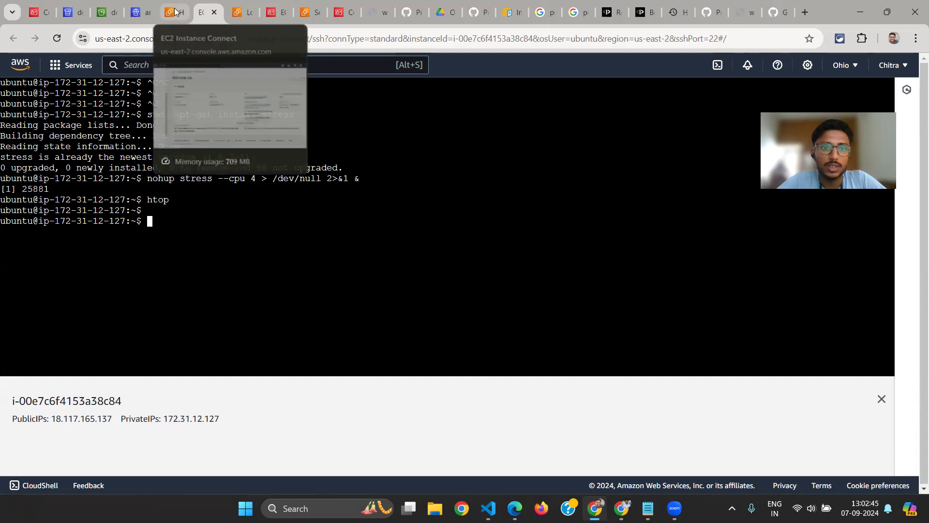
{"action": "left_click", "coordinate": [239, 12]}
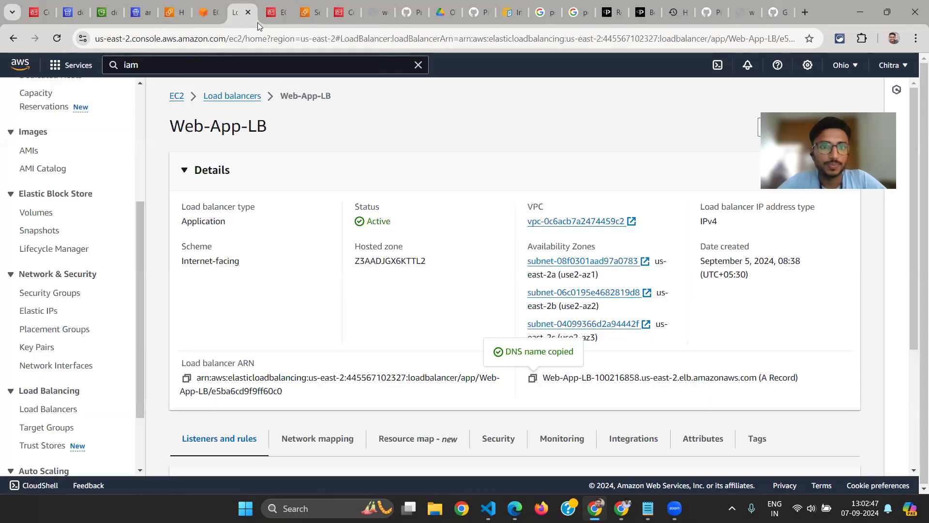
{"action": "left_click", "coordinate": [309, 12]}
{"action": "left_click", "coordinate": [506, 98]}
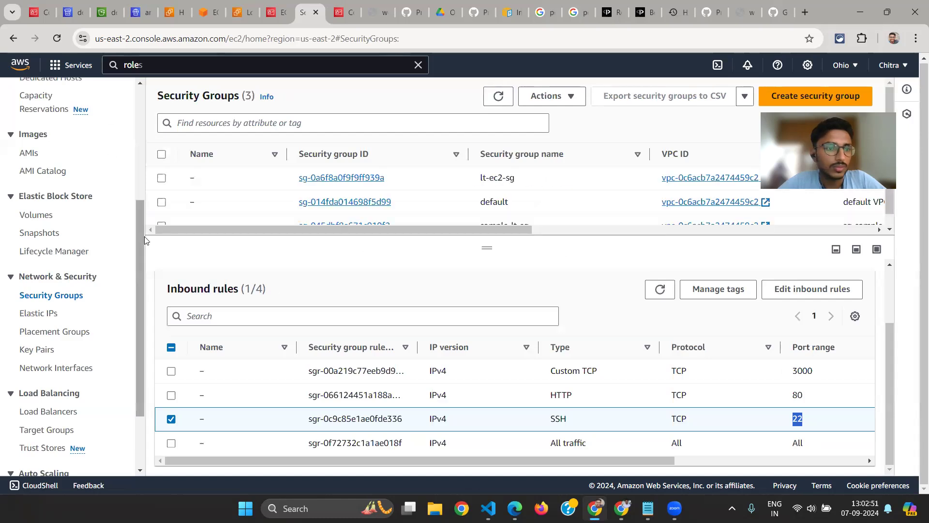
{"action": "scroll", "coordinate": [58, 430], "scroll_direction": "down", "scroll_amount": 4}
{"action": "scroll", "coordinate": [56, 430], "scroll_direction": "up", "scroll_amount": 7}
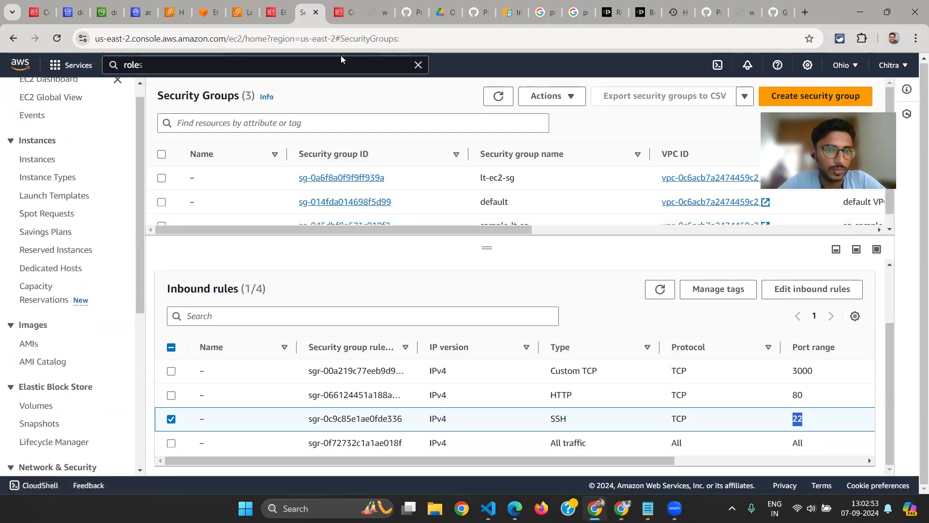
{"action": "key", "text": "ctrl+shift+Tab"}
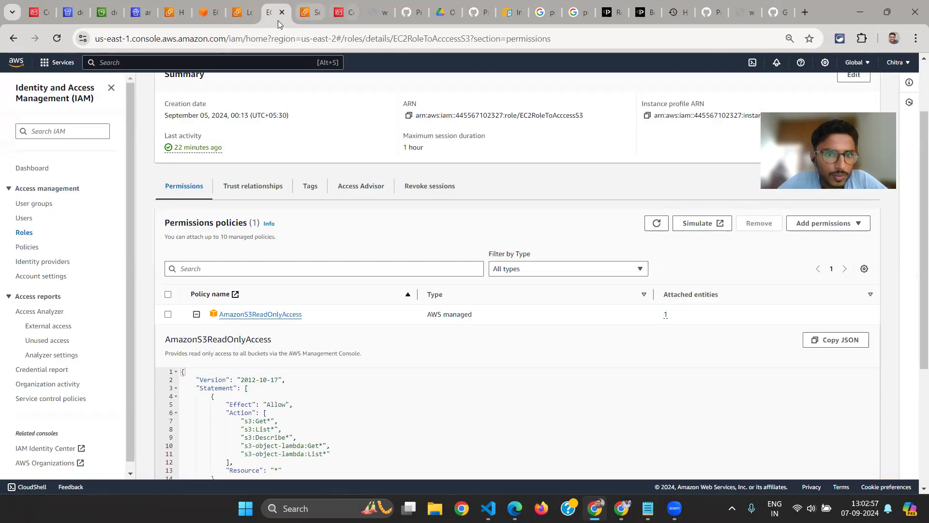
From the Web-App-LB page, open the Auto Scaling groups list, close its help text and refresh the list
{"action": "left_click", "coordinate": [235, 19]}
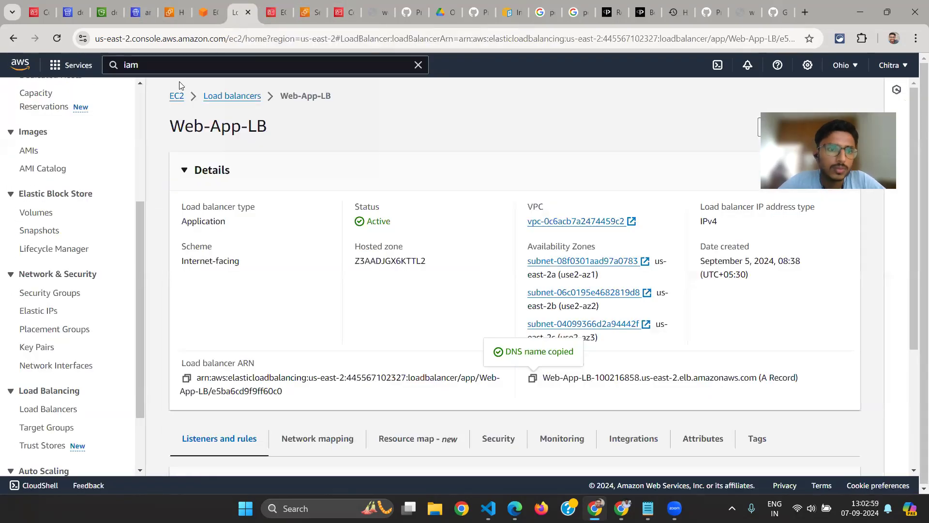
{"action": "scroll", "coordinate": [60, 395], "scroll_direction": "down", "scroll_amount": 2}
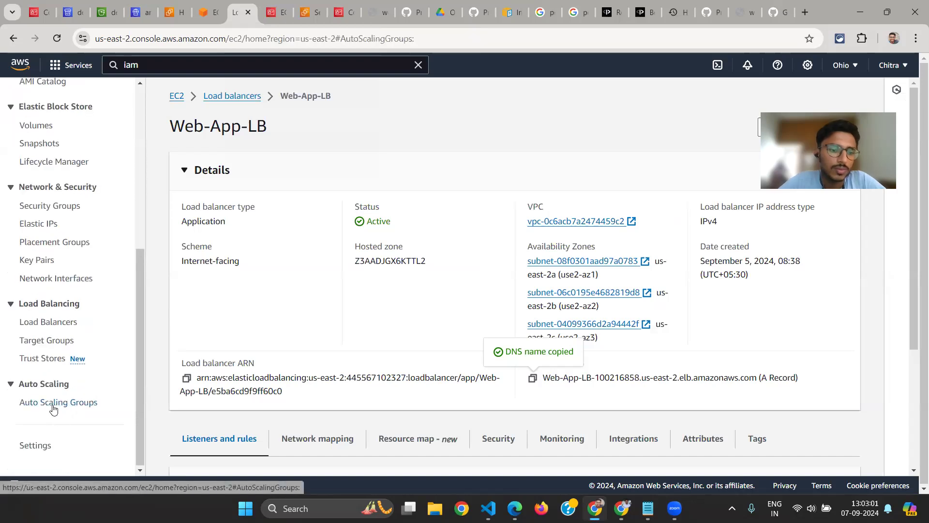
{"action": "left_click", "coordinate": [54, 405]}
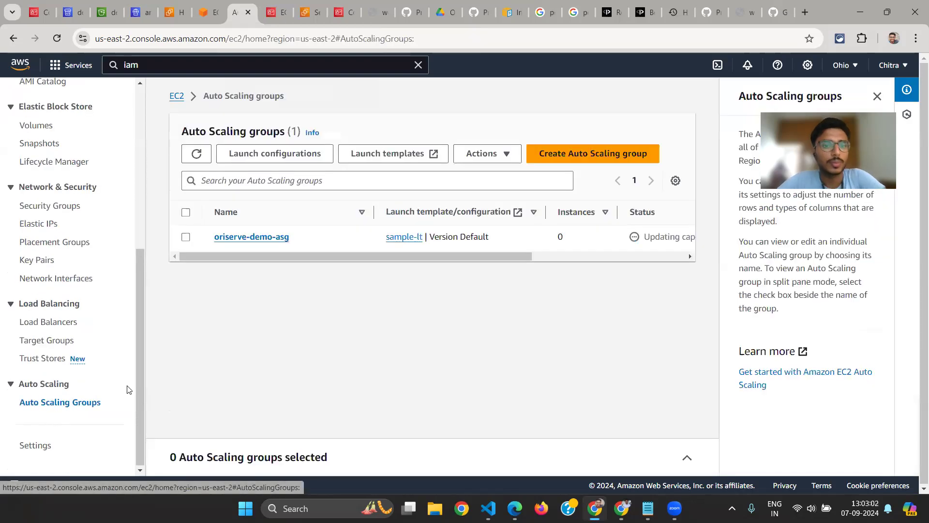
{"action": "left_click", "coordinate": [263, 236]}
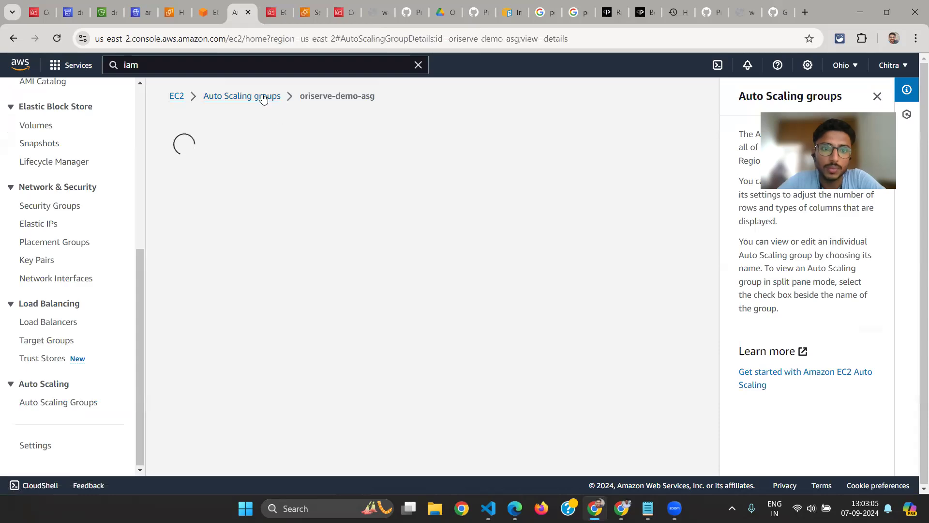
{"action": "left_click", "coordinate": [259, 96]}
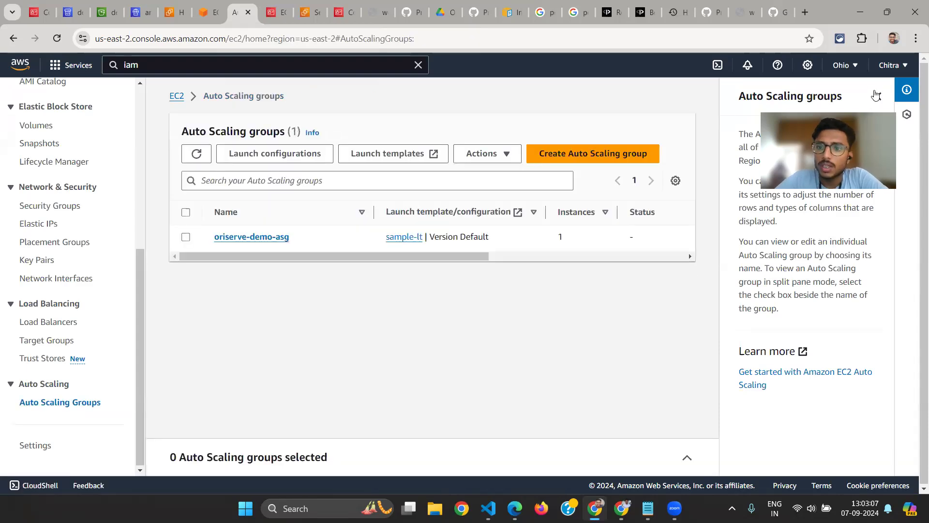
{"action": "left_click", "coordinate": [876, 94]}
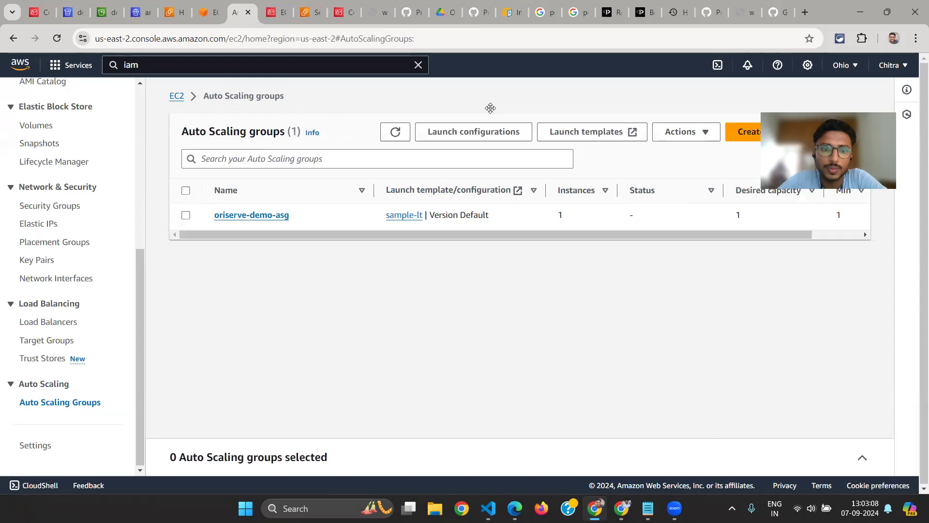
{"action": "left_click", "coordinate": [393, 137]}
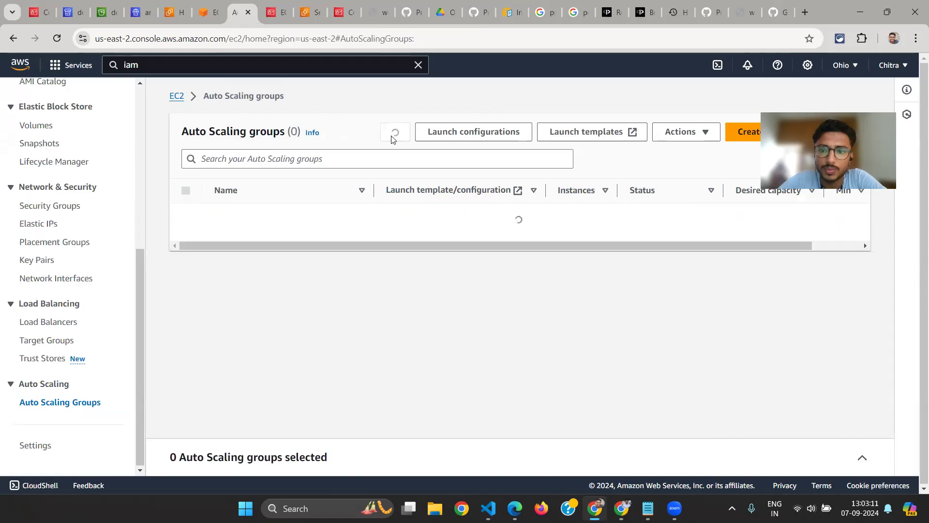
Open the oriserve-demo-asg group and review its desired, minimum and maximum capacity along with its launch template
{"action": "left_click", "coordinate": [259, 218]}
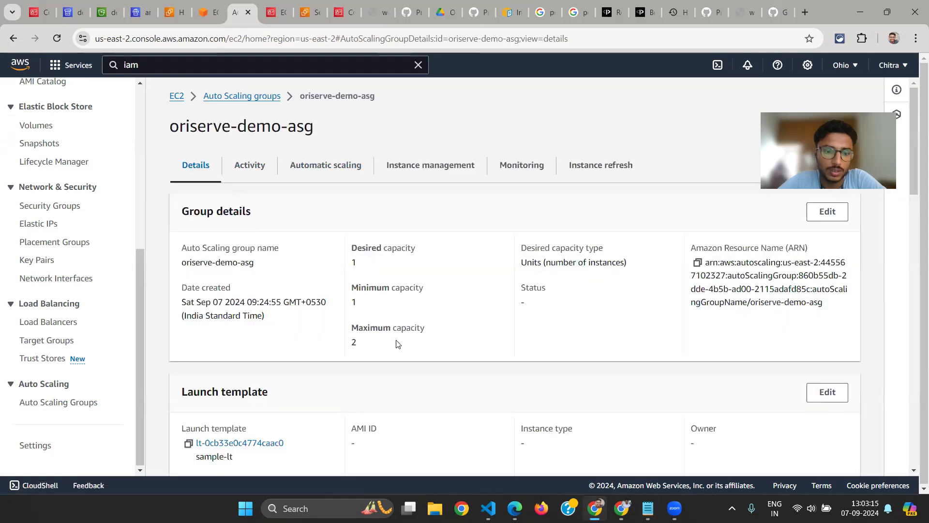
{"action": "scroll", "coordinate": [398, 344], "scroll_direction": "down", "scroll_amount": 1}
{"action": "scroll", "coordinate": [398, 344], "scroll_direction": "up", "scroll_amount": 1}
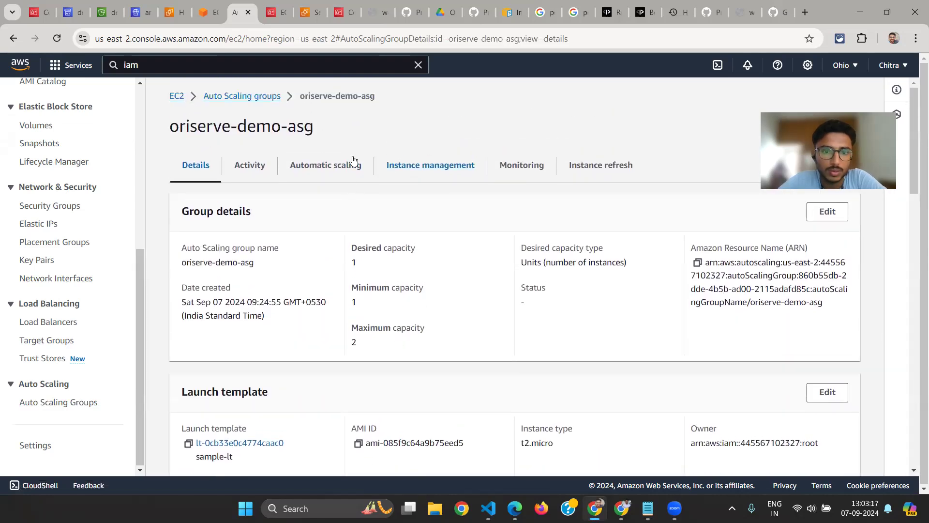
Examine the Target Tracking Policy in the group's automatic scaling settings, highlighting its average CPU utilization target
{"action": "left_click", "coordinate": [351, 160]}
{"action": "scroll", "coordinate": [320, 250], "scroll_direction": "down", "scroll_amount": 3}
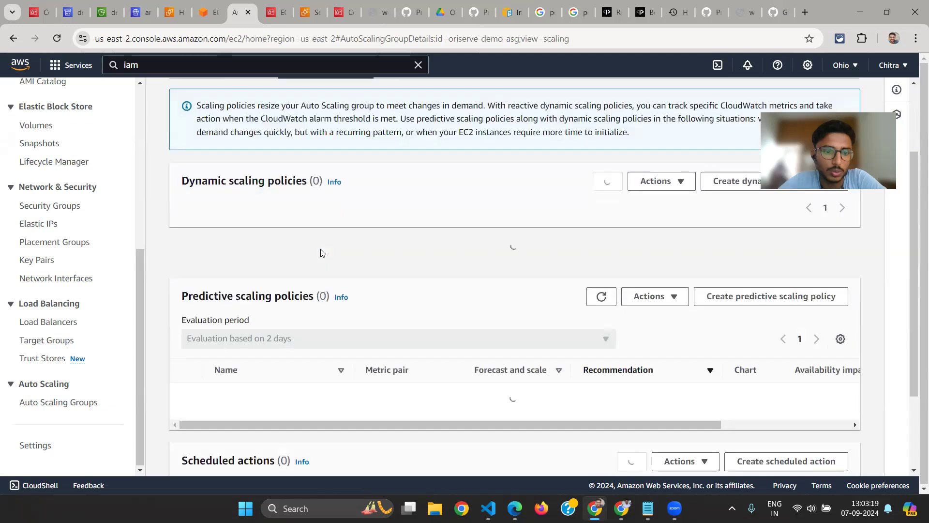
{"action": "scroll", "coordinate": [312, 303], "scroll_direction": "down", "scroll_amount": 3}
{"action": "scroll", "coordinate": [312, 304], "scroll_direction": "down", "scroll_amount": 5}
{"action": "scroll", "coordinate": [312, 304], "scroll_direction": "up", "scroll_amount": 10}
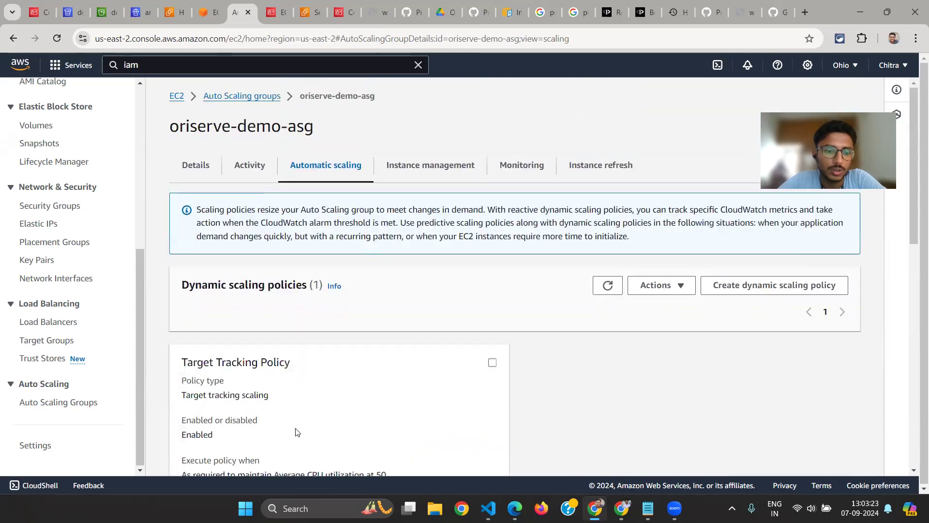
{"action": "scroll", "coordinate": [297, 431], "scroll_direction": "down", "scroll_amount": 3}
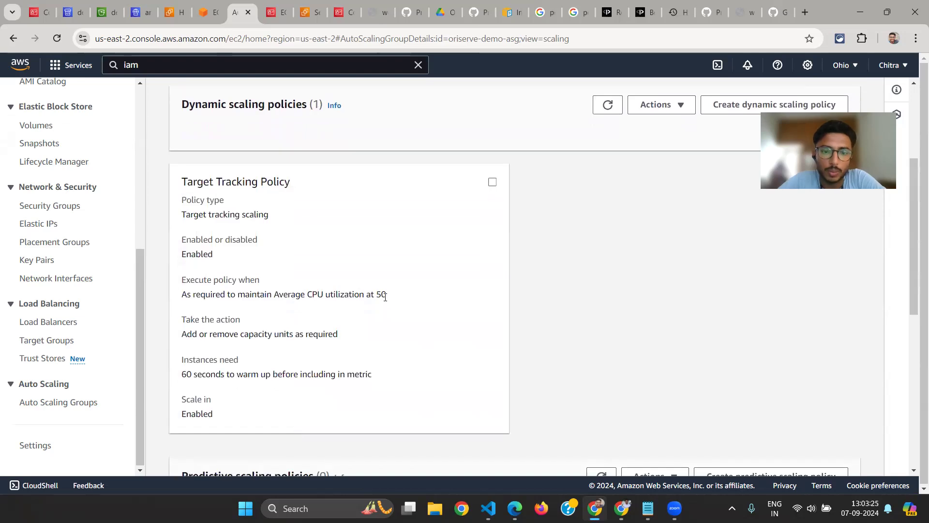
{"action": "left_click_drag", "start_coordinate": [385, 296], "coordinate": [319, 304]}
{"action": "scroll", "coordinate": [323, 231], "scroll_direction": "up", "scroll_amount": 3}
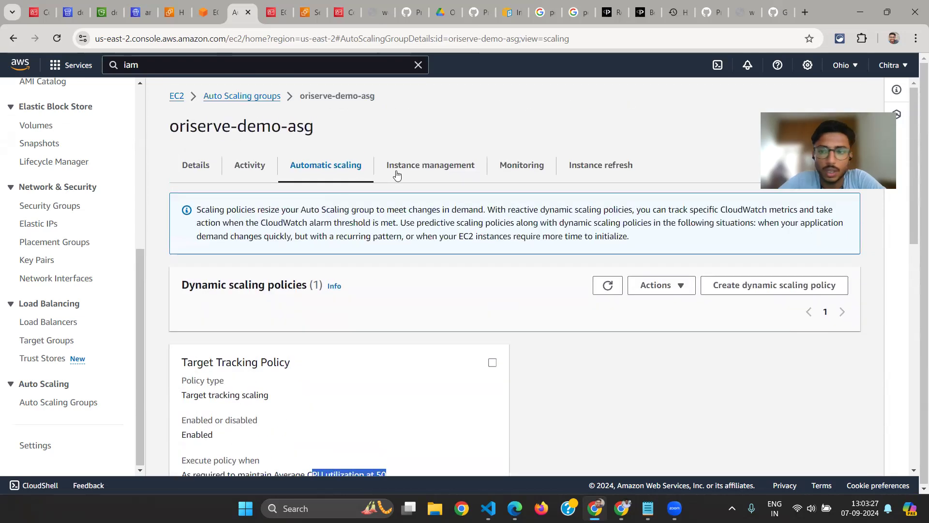
Review the cause of the instance launch in oriserve-demo-asg's activity history and open the group's CloudWatch monitoring details
{"action": "left_click", "coordinate": [247, 161]}
{"action": "scroll", "coordinate": [332, 232], "scroll_direction": "down", "scroll_amount": 1}
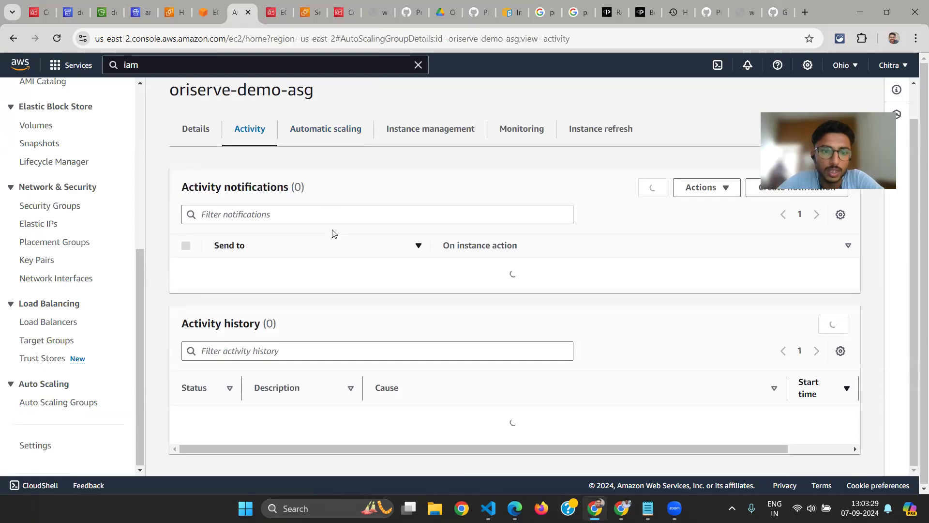
{"action": "scroll", "coordinate": [429, 327], "scroll_direction": "down", "scroll_amount": 1}
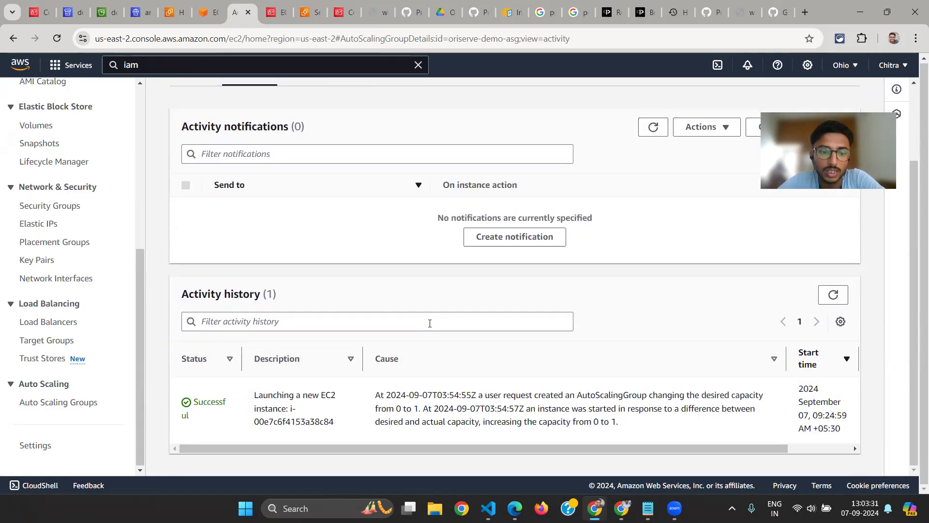
{"action": "left_click_drag", "start_coordinate": [630, 432], "coordinate": [373, 389]}
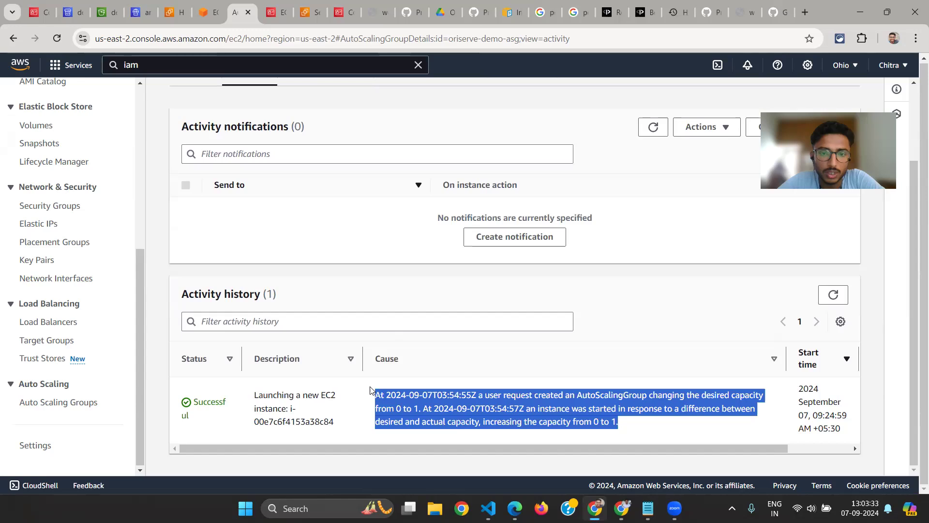
{"action": "scroll", "coordinate": [371, 390], "scroll_direction": "up", "scroll_amount": 1}
{"action": "scroll", "coordinate": [489, 376], "scroll_direction": "up", "scroll_amount": 2}
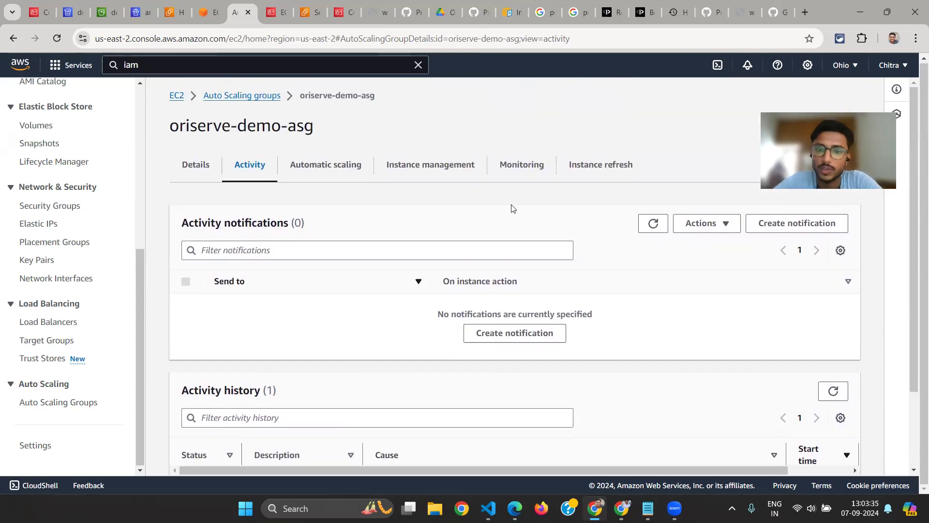
{"action": "left_click", "coordinate": [452, 164]}
{"action": "left_click", "coordinate": [516, 166]}
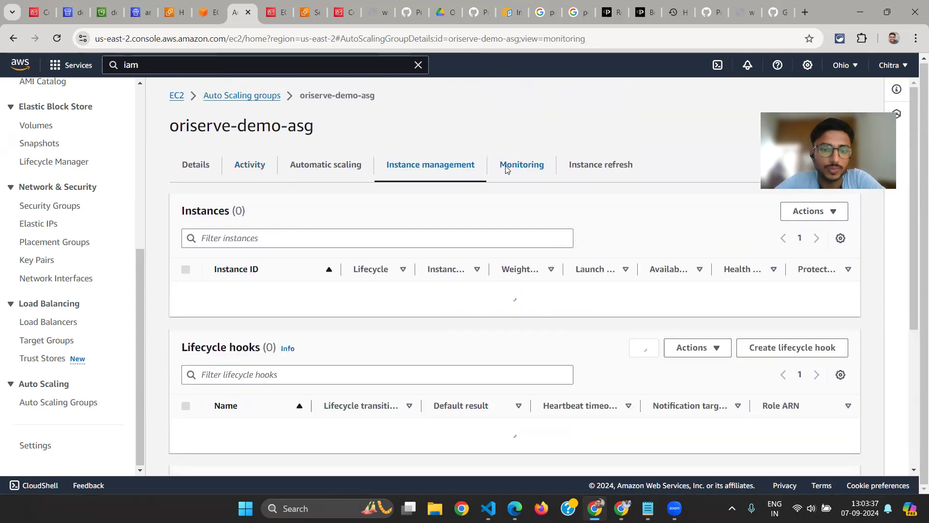
Switch to the web app page served by the load balancer and select its web-app-lb URL
{"action": "left_click", "coordinate": [753, 5]}
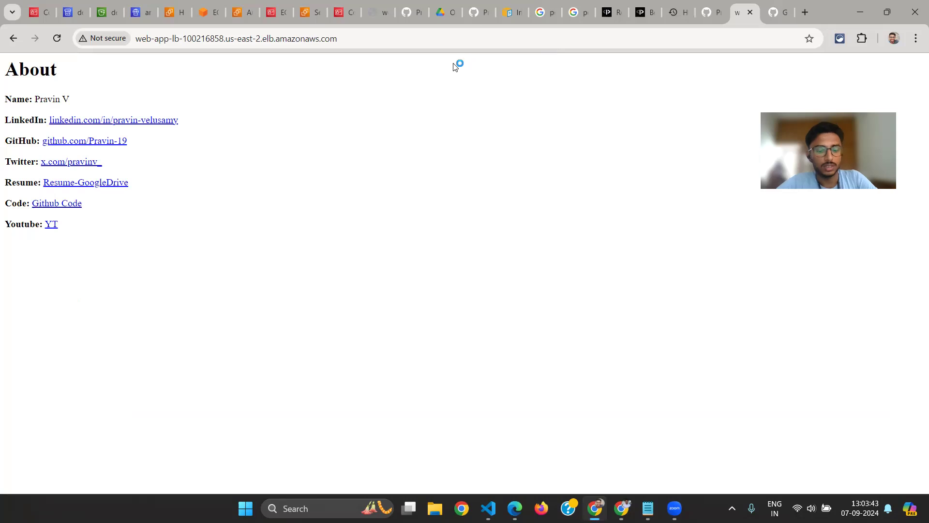
{"action": "left_click", "coordinate": [368, 38]}
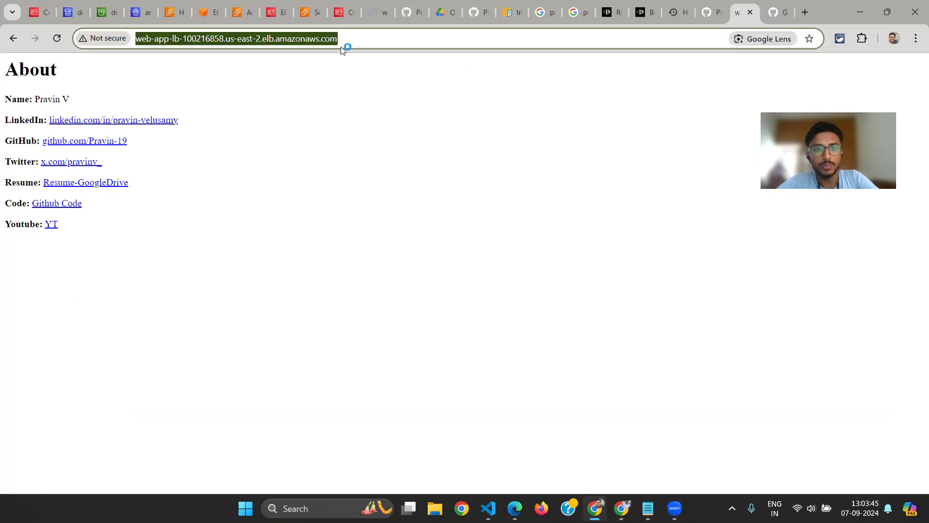
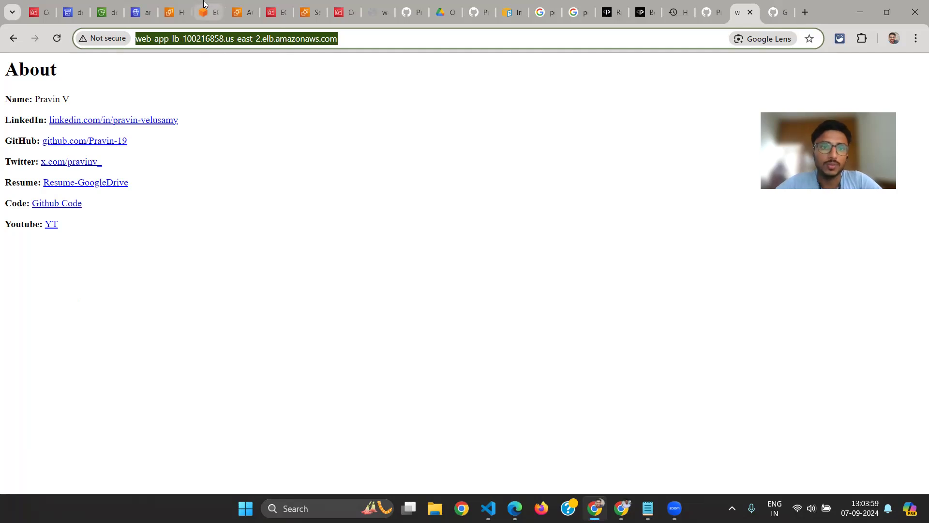
Open the list of running EC2 instances from the EC2 dashboard and refresh it
{"action": "left_click", "coordinate": [180, 6]}
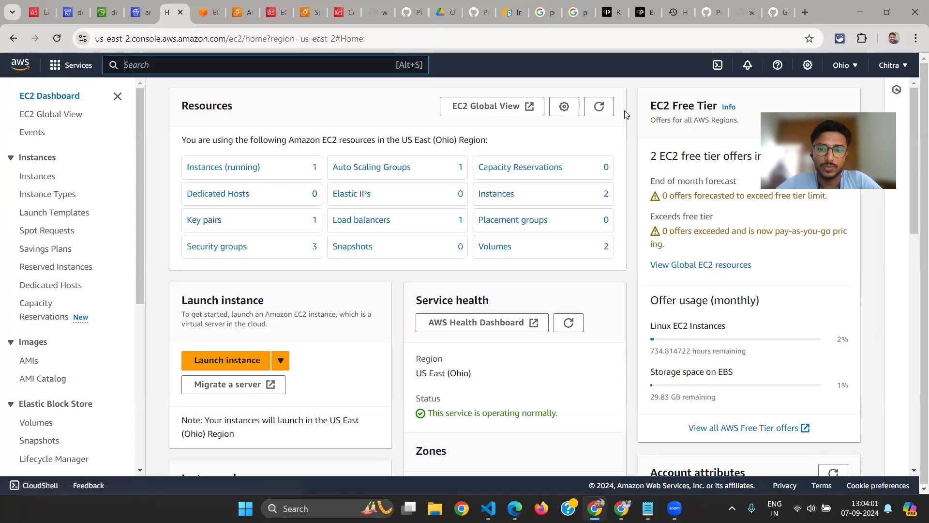
{"action": "left_click", "coordinate": [252, 167]}
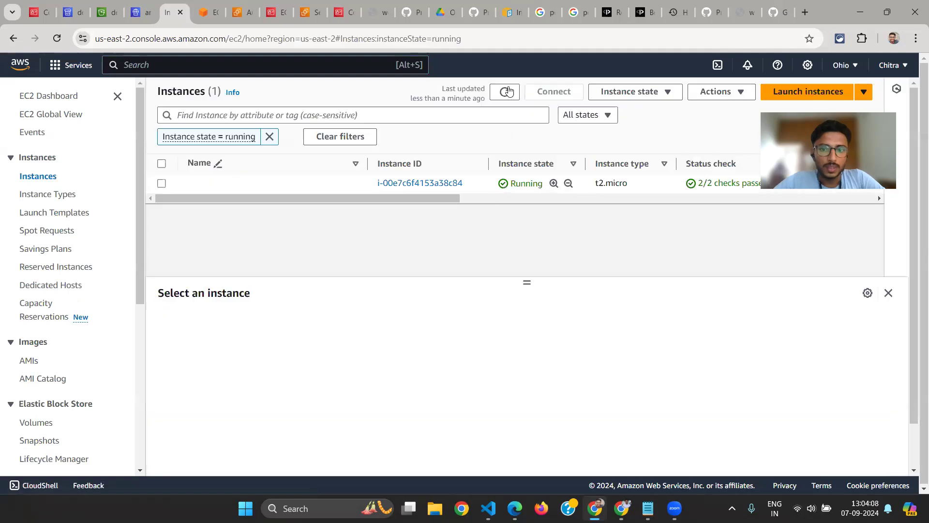
{"action": "left_click", "coordinate": [507, 92]}
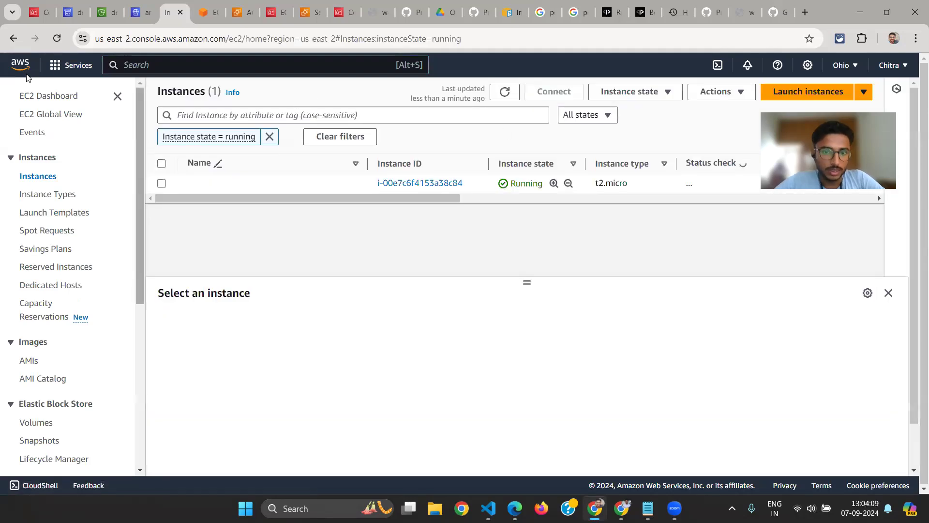
Run htop in the EC2 Instance Connect terminal to check the CPU load from the stress processes
{"action": "left_click", "coordinate": [194, 14]}
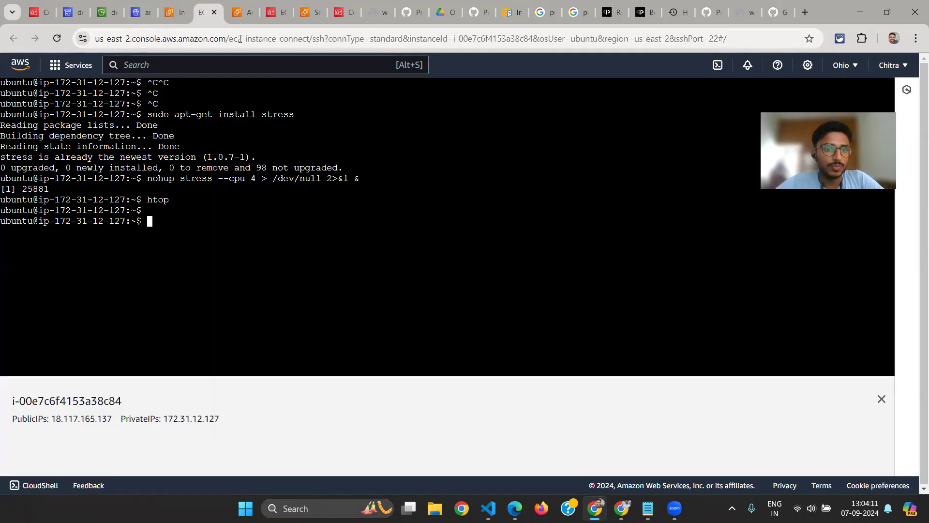
{"action": "type", "text": "htop"}
{"action": "key", "text": "Return"}
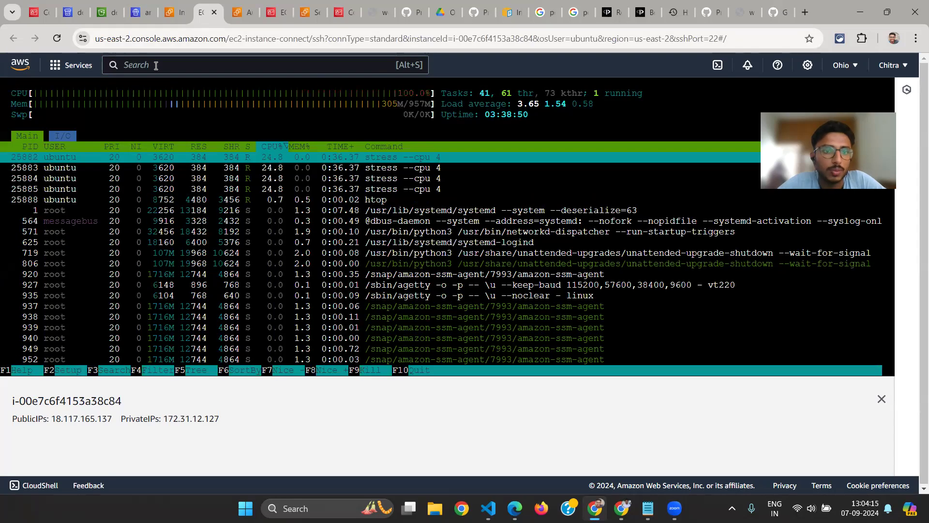
Return to the running instances list and open the Load Balancers page
{"action": "left_click", "coordinate": [170, 15]}
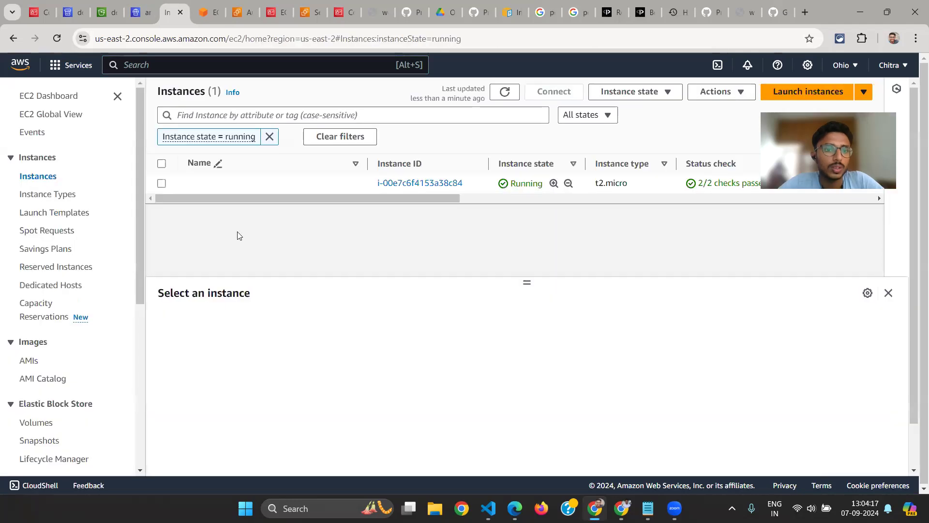
{"action": "scroll", "coordinate": [8, 402], "scroll_direction": "down", "scroll_amount": 4}
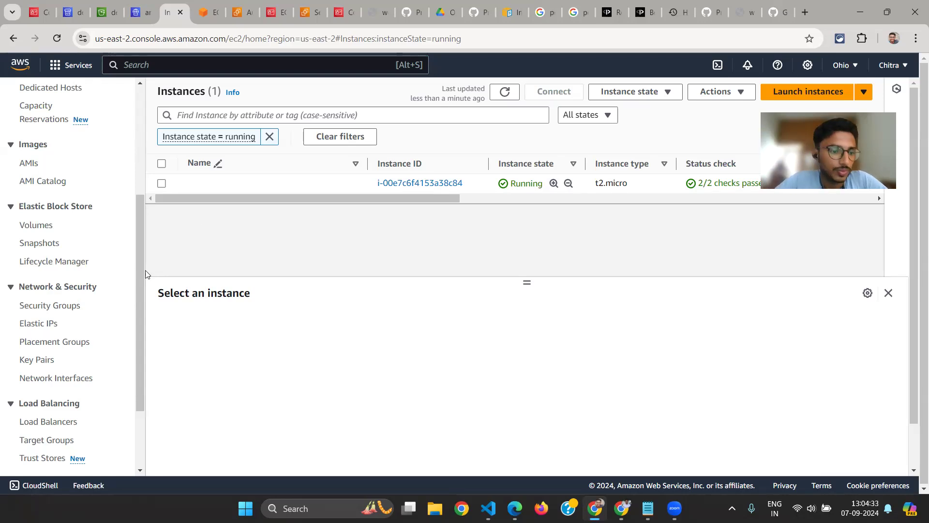
{"action": "scroll", "coordinate": [103, 381], "scroll_direction": "down", "scroll_amount": 3}
{"action": "left_click", "coordinate": [57, 322]}
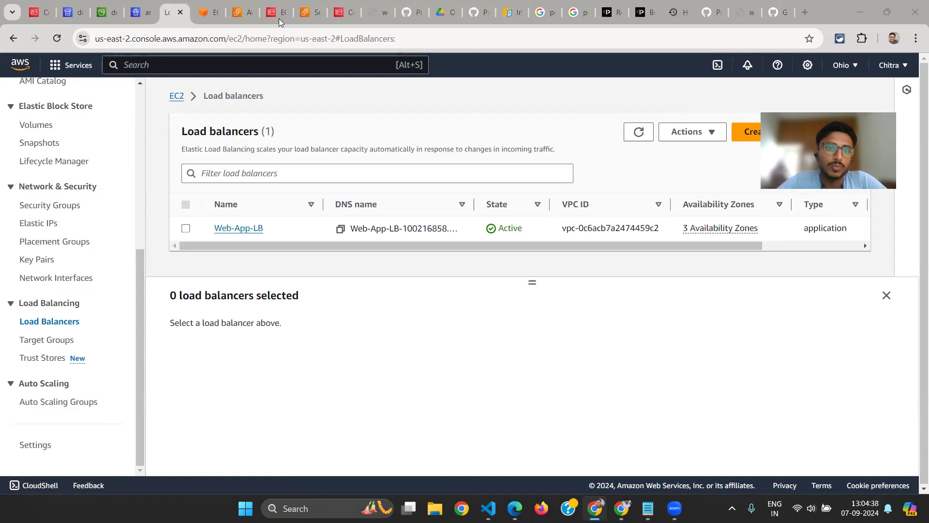
Recheck htop in the instance terminal and return to oriserve-demo-asg's monitoring details
{"action": "left_click", "coordinate": [240, 12]}
{"action": "left_click", "coordinate": [204, 4]}
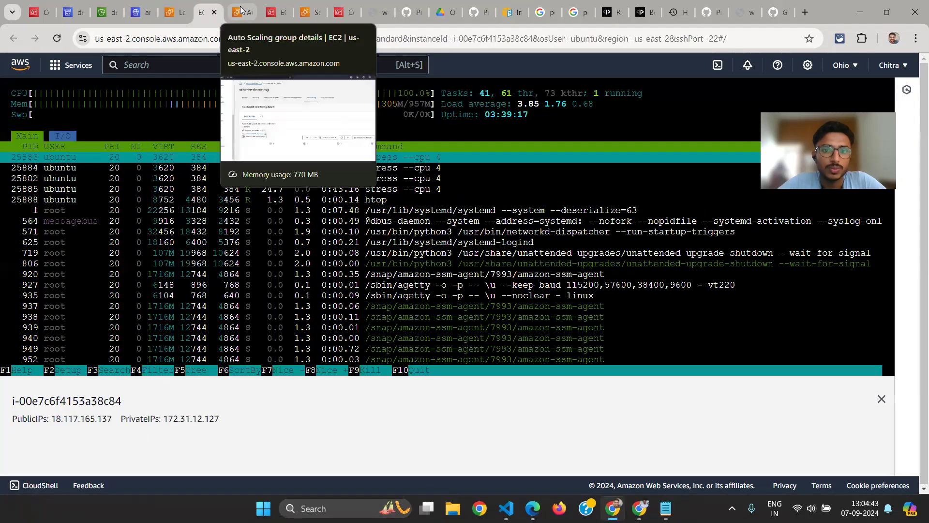
{"action": "left_click", "coordinate": [261, 11]}
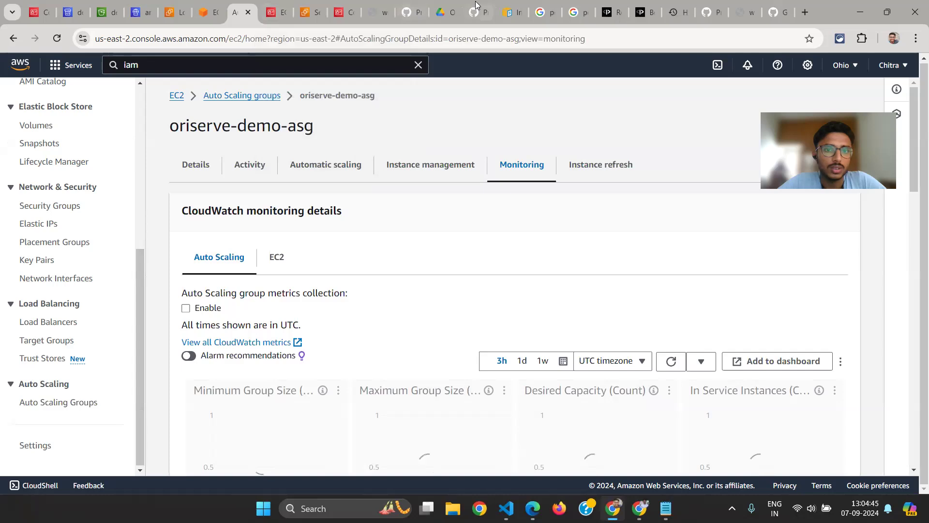
Switch to Edge and skim the Oriserve-Interview-ShellScripting document, covering the script and its explanation, with the page zoomed out one level
{"action": "key", "text": "alt+Tab"}
{"action": "key", "text": "alt+Tab"}
{"action": "key", "text": "alt+Tab"}
{"action": "key", "text": "alt+Tab"}
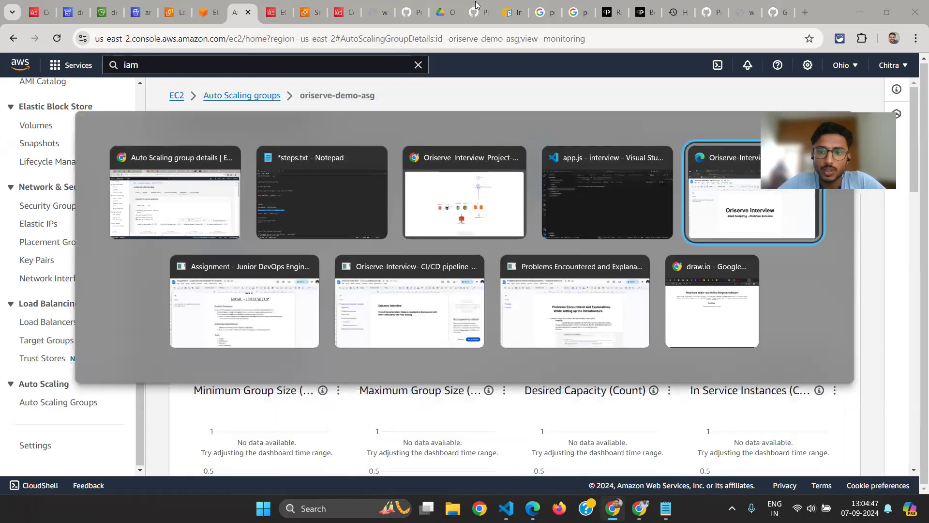
{"action": "scroll", "coordinate": [400, 334], "scroll_direction": "down", "scroll_amount": 2}
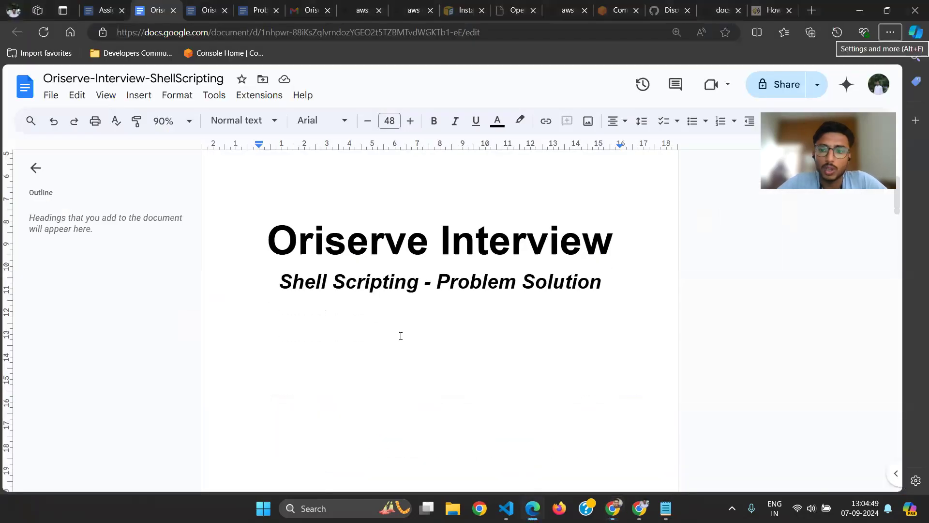
{"action": "scroll", "coordinate": [400, 334], "scroll_direction": "up", "scroll_amount": 5}
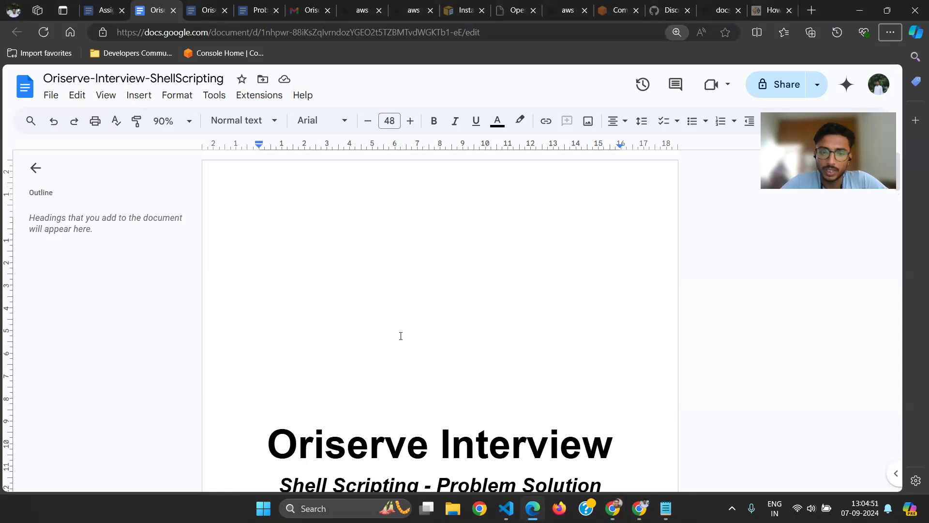
{"action": "key", "text": "ctrl+minus"}
{"action": "scroll", "coordinate": [400, 334], "scroll_direction": "down", "scroll_amount": 10}
{"action": "scroll", "coordinate": [400, 335], "scroll_direction": "up", "scroll_amount": 12}
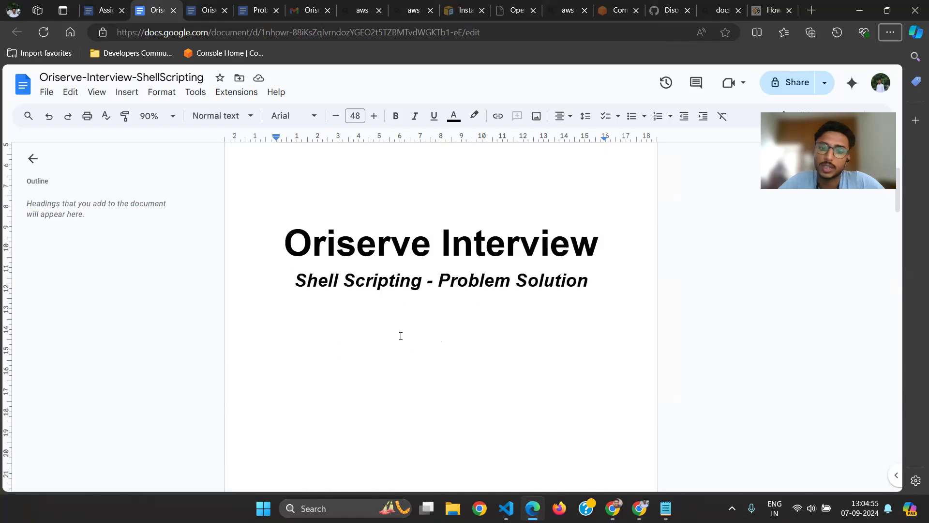
{"action": "scroll", "coordinate": [400, 336], "scroll_direction": "down", "scroll_amount": 15}
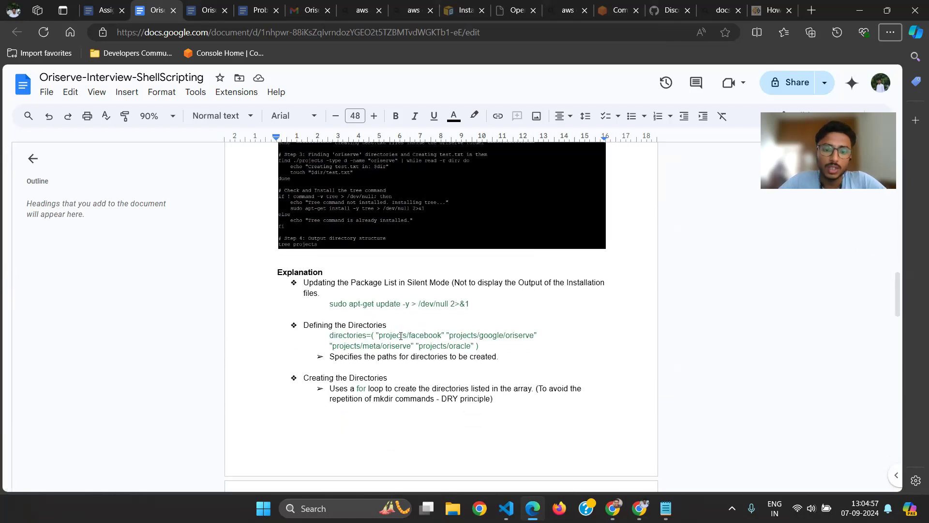
{"action": "scroll", "coordinate": [400, 335], "scroll_direction": "down", "scroll_amount": 2}
{"action": "scroll", "coordinate": [401, 335], "scroll_direction": "up", "scroll_amount": 5}
{"action": "scroll", "coordinate": [401, 335], "scroll_direction": "down", "scroll_amount": 3}
{"action": "scroll", "coordinate": [401, 385], "scroll_direction": "down", "scroll_amount": 10}
{"action": "scroll", "coordinate": [401, 385], "scroll_direction": "down", "scroll_amount": 3}
{"action": "scroll", "coordinate": [401, 385], "scroll_direction": "up", "scroll_amount": 20}
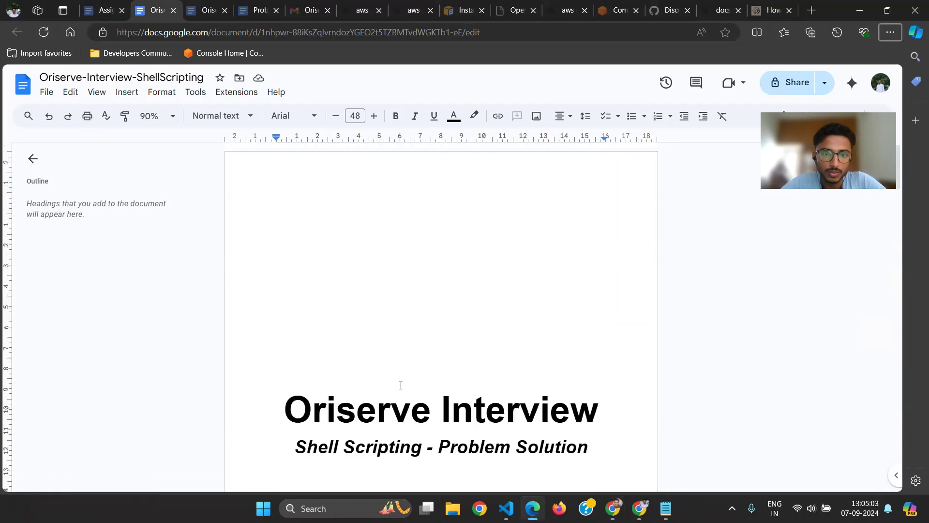
{"action": "scroll", "coordinate": [401, 385], "scroll_direction": "down", "scroll_amount": 2}
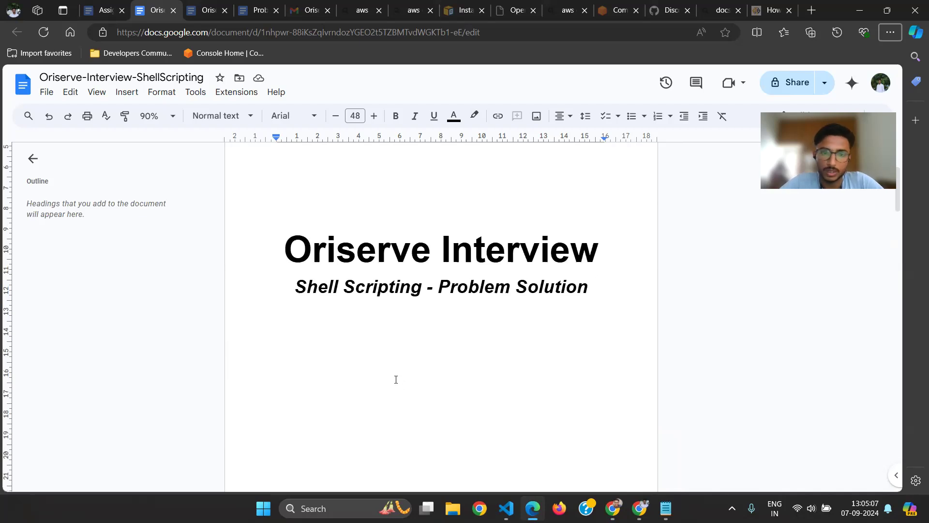
Open the Oriserve-Interview- CI/CD pipeline_Set-Up document and skim it from the title to the target group creation steps
{"action": "key", "text": "ctrl+Tab"}
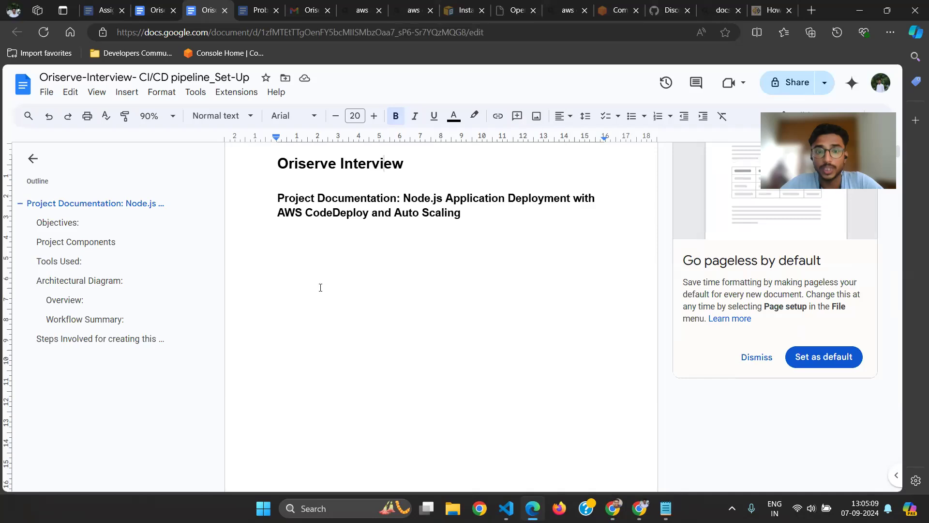
{"action": "scroll", "coordinate": [319, 286], "scroll_direction": "down", "scroll_amount": 1}
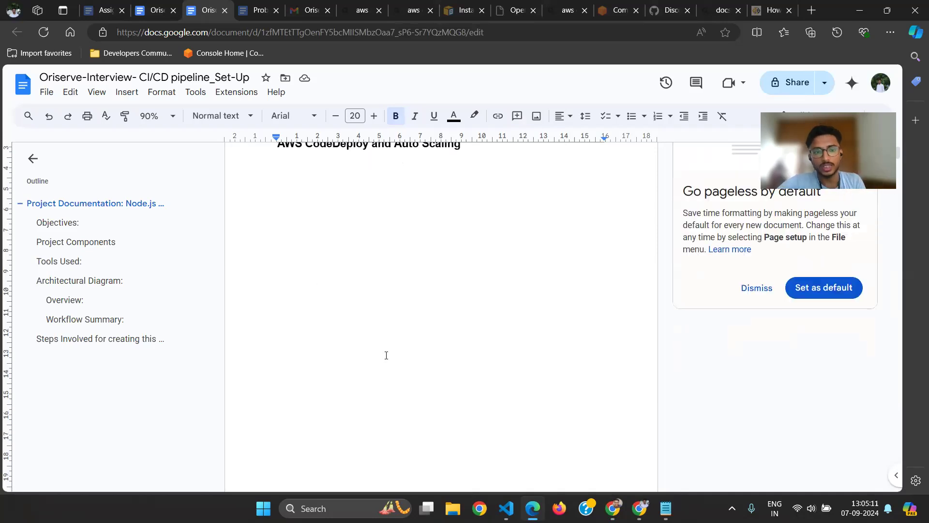
{"action": "scroll", "coordinate": [386, 355], "scroll_direction": "up", "scroll_amount": 1}
{"action": "scroll", "coordinate": [386, 355], "scroll_direction": "down", "scroll_amount": 2}
{"action": "scroll", "coordinate": [496, 347], "scroll_direction": "down", "scroll_amount": 1}
{"action": "scroll", "coordinate": [502, 349], "scroll_direction": "down", "scroll_amount": 2}
{"action": "scroll", "coordinate": [502, 349], "scroll_direction": "up", "scroll_amount": 3}
{"action": "scroll", "coordinate": [502, 349], "scroll_direction": "down", "scroll_amount": 15}
{"action": "scroll", "coordinate": [501, 349], "scroll_direction": "down", "scroll_amount": 15}
{"action": "scroll", "coordinate": [502, 349], "scroll_direction": "down", "scroll_amount": 15}
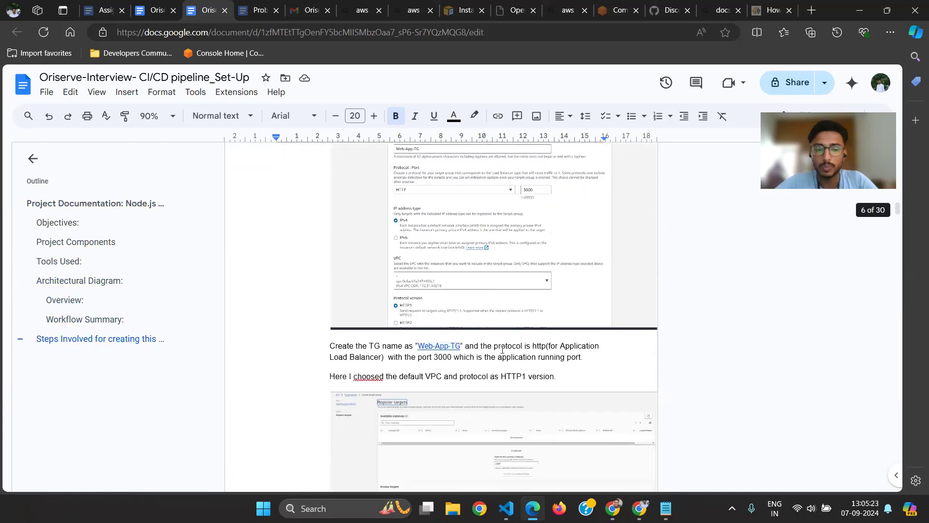
Open the Problems Encountered and Explanations document and review the listed infrastructure problems and their solutions
{"action": "key", "text": "ctrl+Tab"}
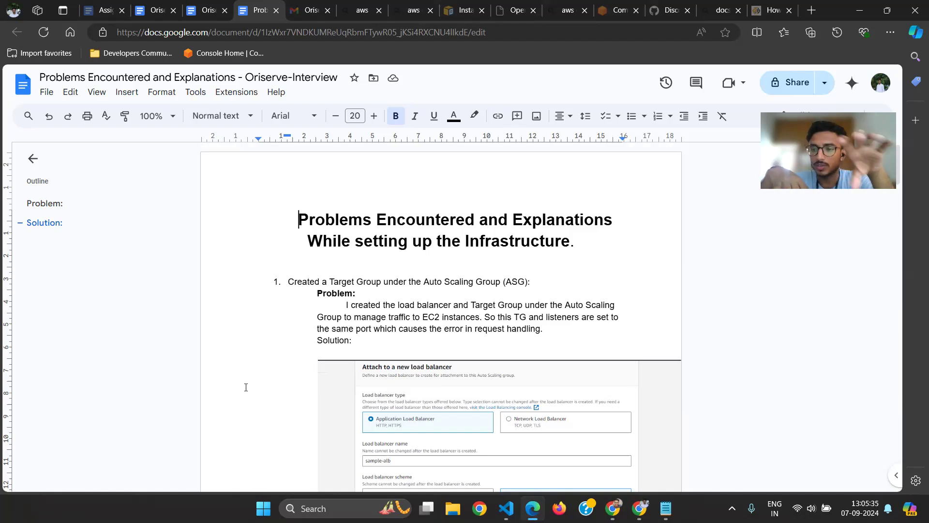
{"action": "scroll", "coordinate": [245, 387], "scroll_direction": "down", "scroll_amount": 8}
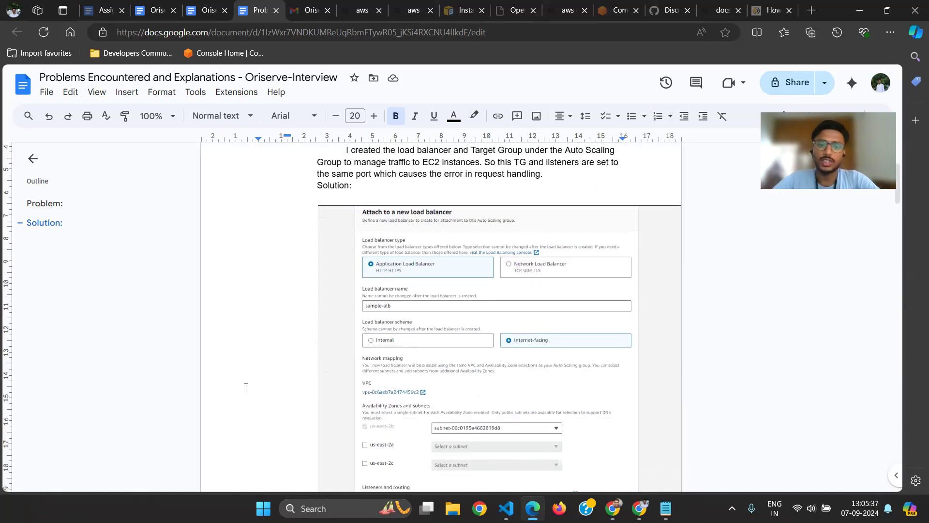
{"action": "scroll", "coordinate": [246, 387], "scroll_direction": "up", "scroll_amount": 6}
{"action": "scroll", "coordinate": [246, 387], "scroll_direction": "down", "scroll_amount": 9}
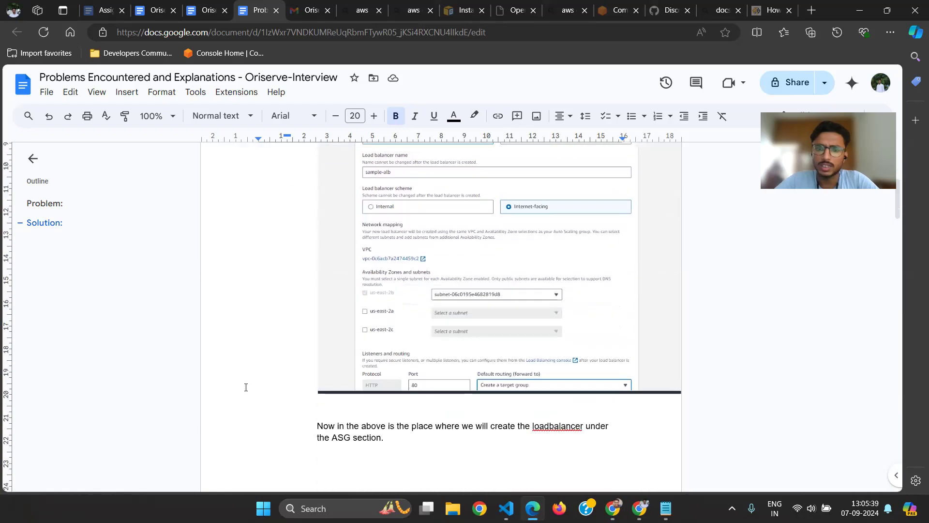
{"action": "scroll", "coordinate": [246, 387], "scroll_direction": "down", "scroll_amount": 10}
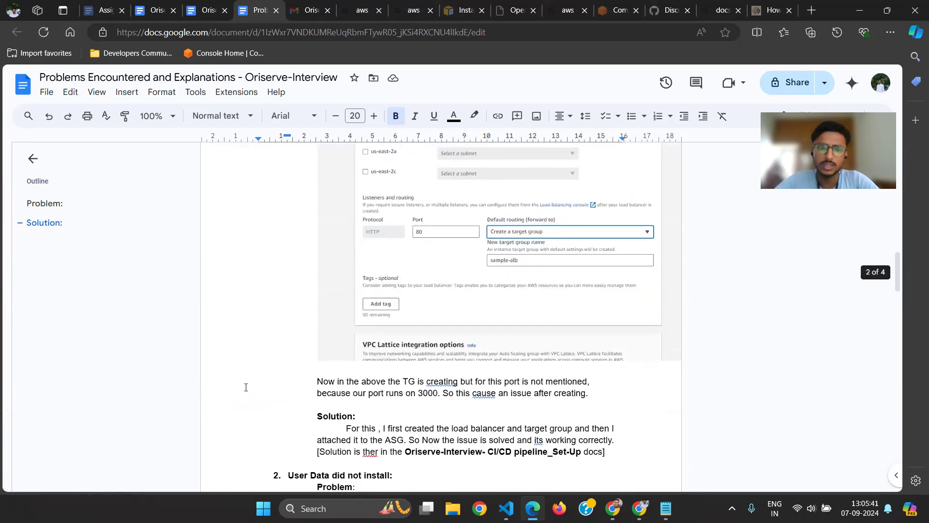
{"action": "scroll", "coordinate": [245, 387], "scroll_direction": "down", "scroll_amount": 8}
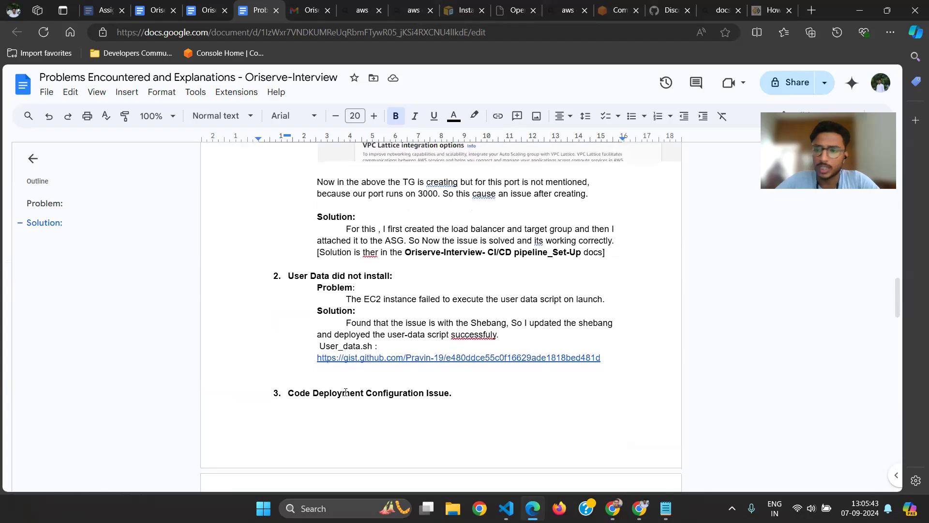
{"action": "scroll", "coordinate": [344, 392], "scroll_direction": "down", "scroll_amount": 12}
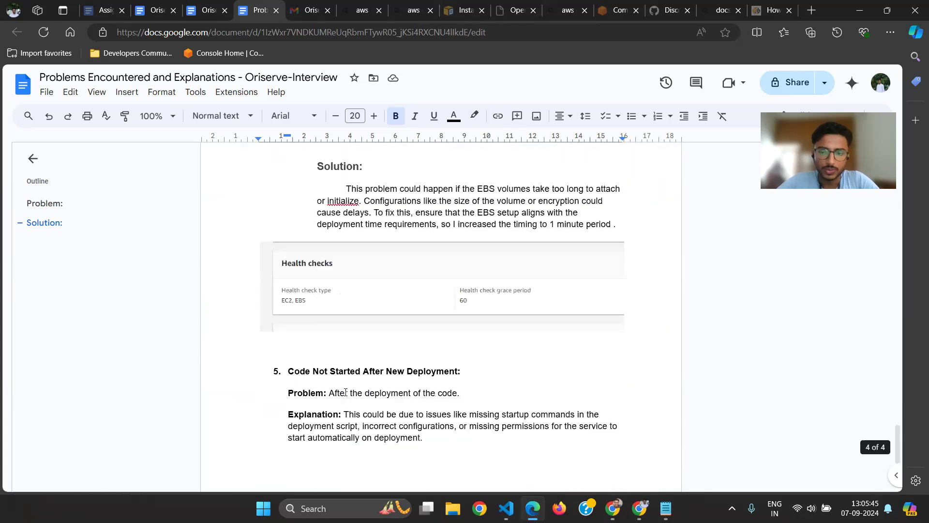
{"action": "scroll", "coordinate": [344, 392], "scroll_direction": "up", "scroll_amount": 6}
{"action": "scroll", "coordinate": [345, 392], "scroll_direction": "up", "scroll_amount": 15}
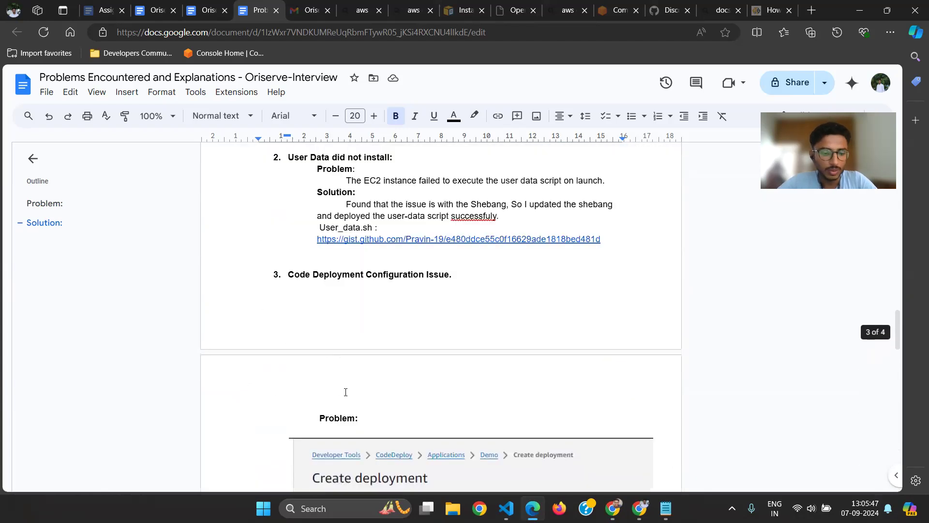
Return to the CI/CD pipeline set-up document and review its load balancer and launch template configuration steps
{"action": "key", "text": "ctrl+shift+Tab"}
{"action": "scroll", "coordinate": [344, 392], "scroll_direction": "down", "scroll_amount": 15}
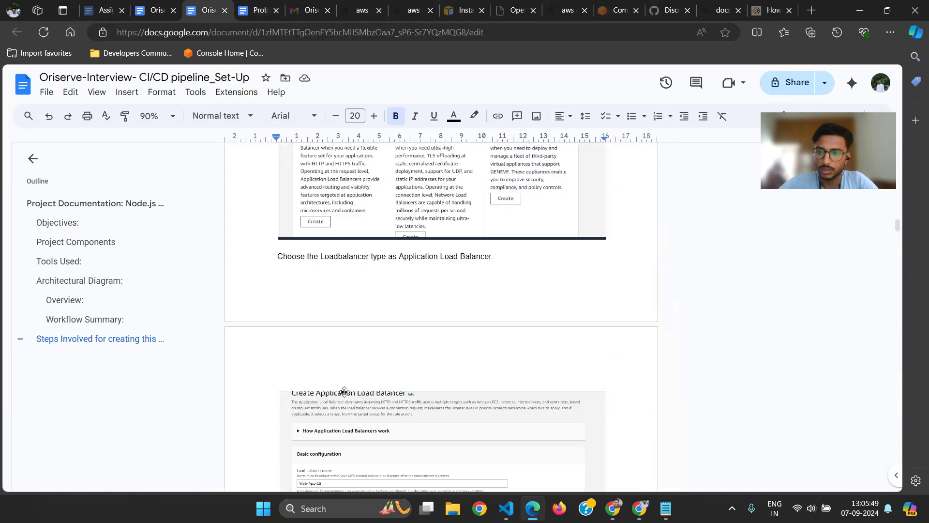
{"action": "scroll", "coordinate": [345, 391], "scroll_direction": "down", "scroll_amount": 15}
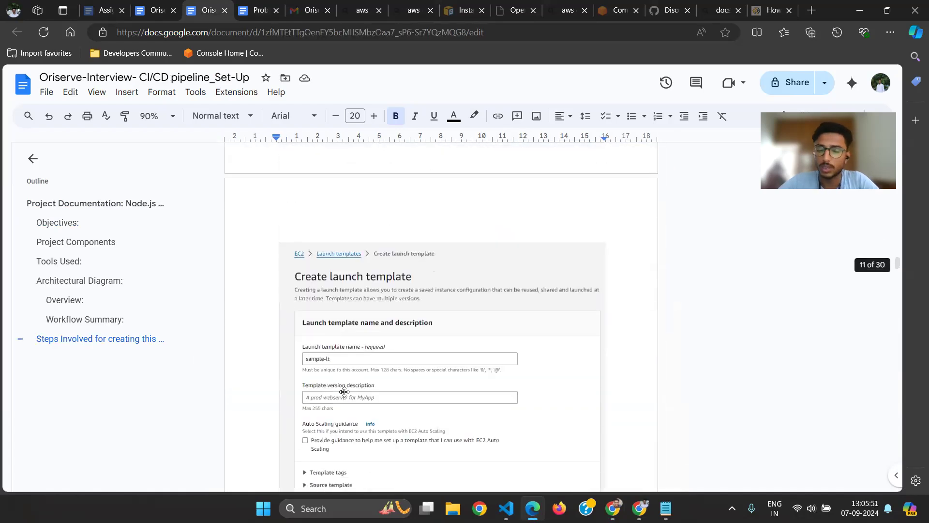
{"action": "scroll", "coordinate": [345, 392], "scroll_direction": "up", "scroll_amount": 5}
{"action": "scroll", "coordinate": [345, 392], "scroll_direction": "down", "scroll_amount": 12}
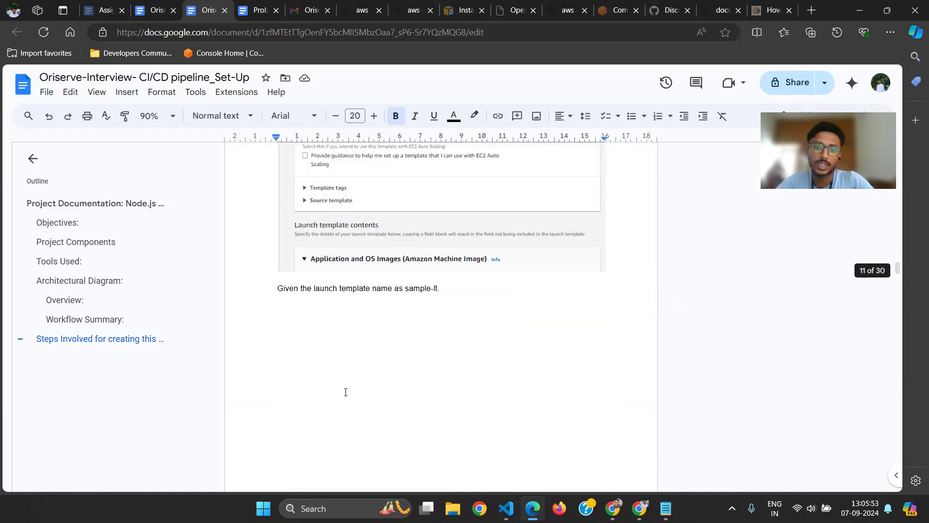
{"action": "scroll", "coordinate": [480, 318], "scroll_direction": "down", "scroll_amount": 10}
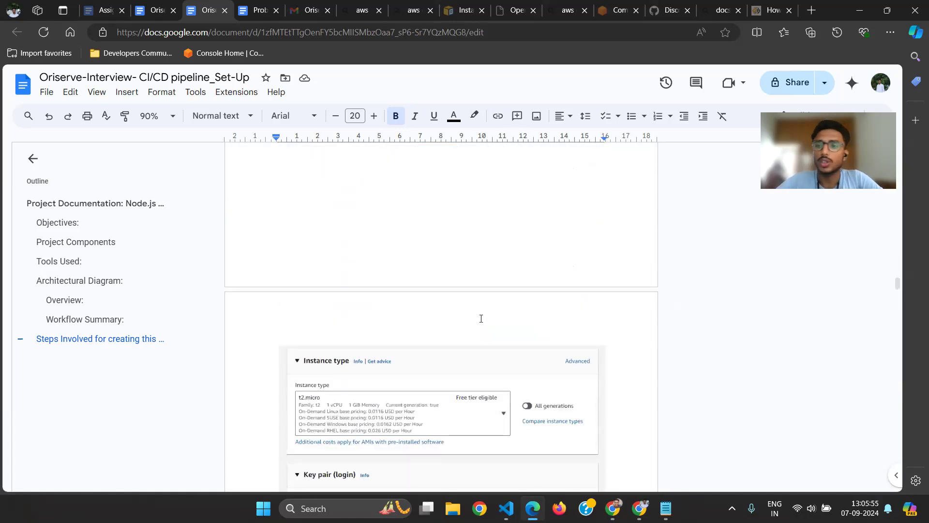
{"action": "scroll", "coordinate": [480, 318], "scroll_direction": "down", "scroll_amount": 10}
{"action": "scroll", "coordinate": [481, 317], "scroll_direction": "down", "scroll_amount": 2}
{"action": "scroll", "coordinate": [481, 317], "scroll_direction": "down", "scroll_amount": 4}
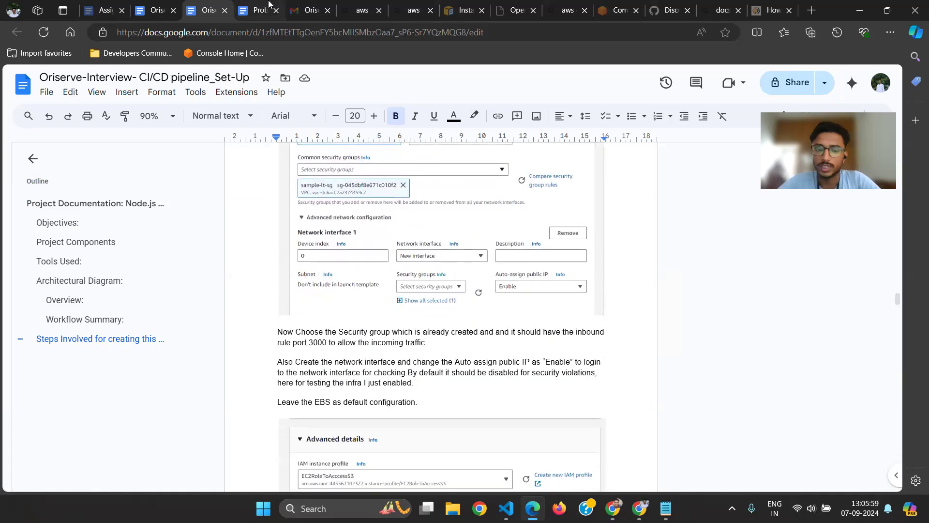
Switch back to Chrome and check oriserve-demo-asg's automatic scaling settings and activity history for new scaling events
{"action": "key", "text": "alt+Tab"}
{"action": "key", "text": "alt+Tab"}
{"action": "key", "text": "alt+Tab"}
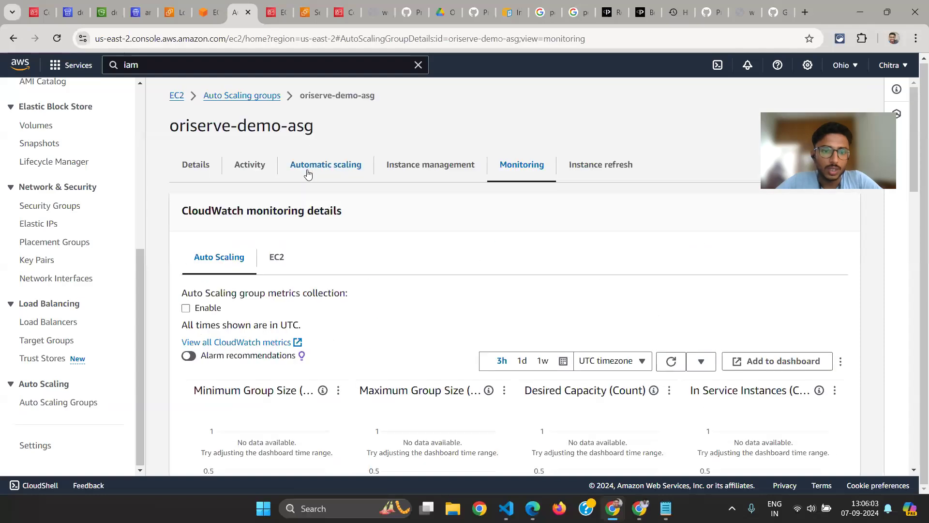
{"action": "left_click", "coordinate": [308, 174]}
{"action": "scroll", "coordinate": [321, 132], "scroll_direction": "down", "scroll_amount": 4}
{"action": "scroll", "coordinate": [301, 216], "scroll_direction": "up", "scroll_amount": 3}
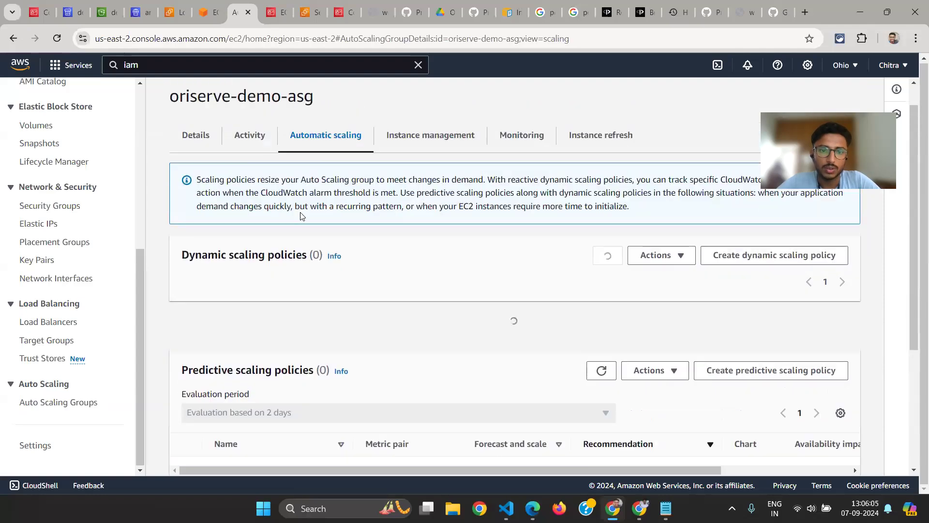
{"action": "scroll", "coordinate": [527, 230], "scroll_direction": "down", "scroll_amount": 2}
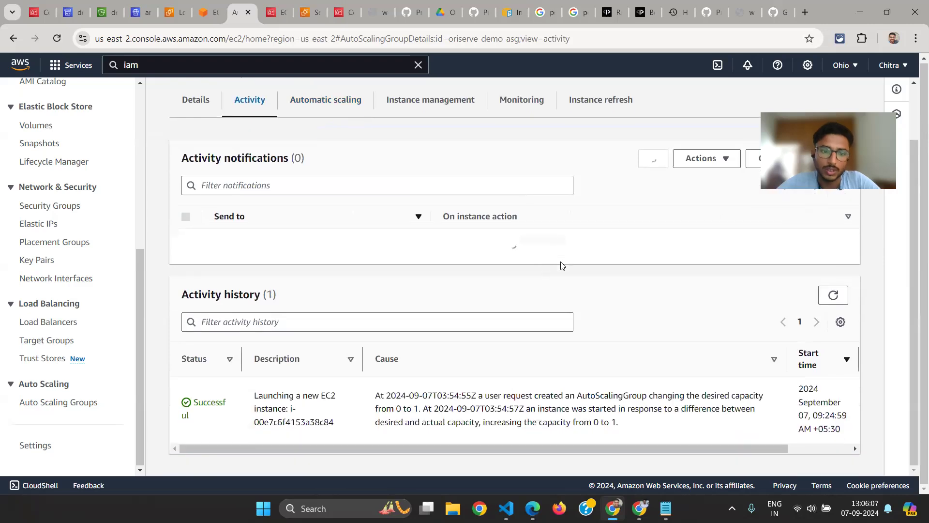
Refresh oriserve-demo-asg's activity notifications and look over the inbound rules in the open Security Groups page
{"action": "left_click", "coordinate": [653, 159]}
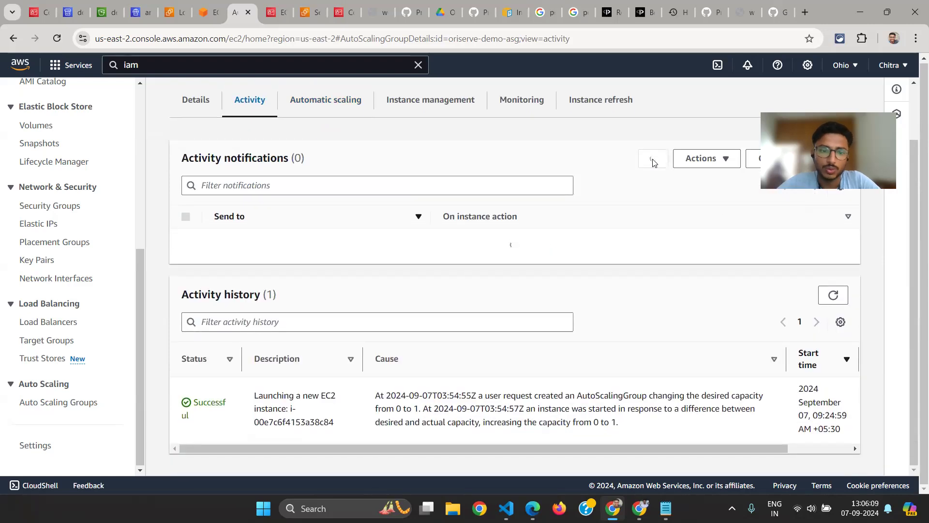
{"action": "scroll", "coordinate": [430, 208], "scroll_direction": "up", "scroll_amount": 2}
{"action": "left_click", "coordinate": [303, 4]}
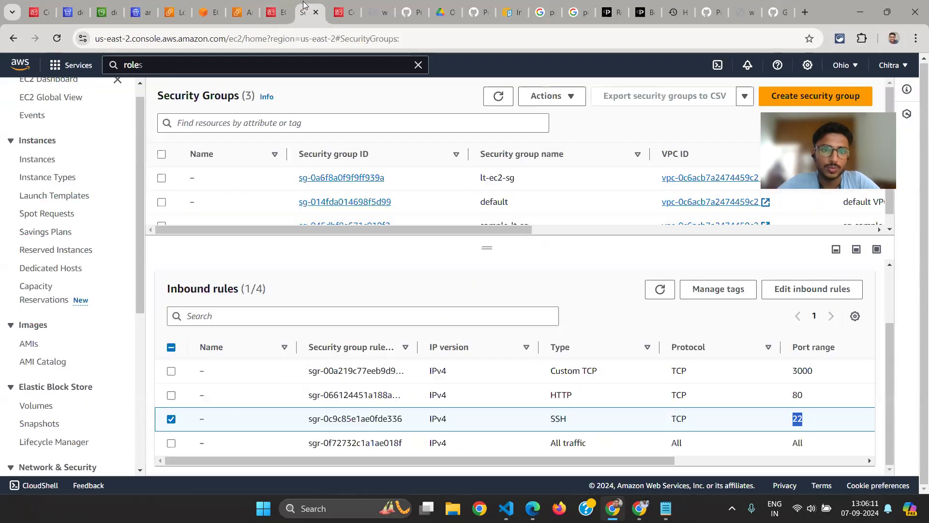
{"action": "scroll", "coordinate": [462, 213], "scroll_direction": "down", "scroll_amount": 1}
{"action": "scroll", "coordinate": [463, 213], "scroll_direction": "up", "scroll_amount": 1}
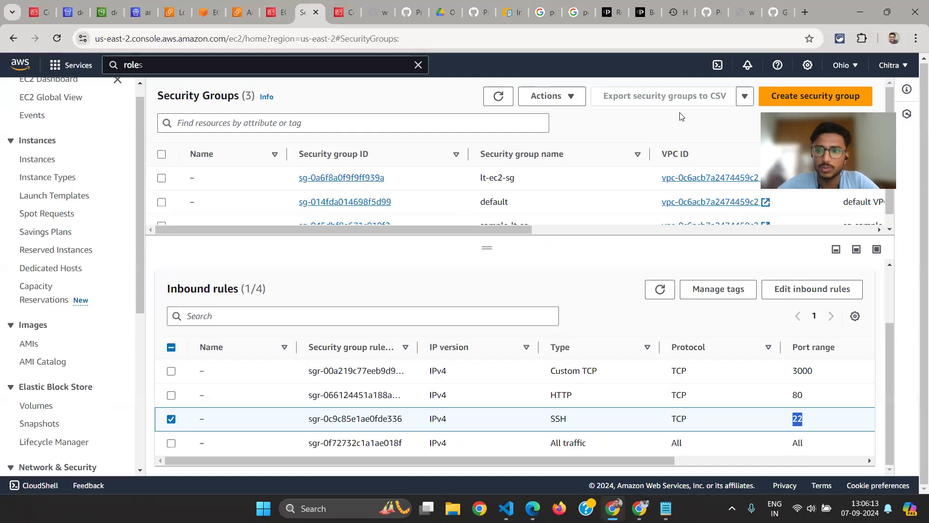
View the CodeDeployRoleToEc2 role's summary and permissions, and refresh the load balancers list
{"action": "left_click", "coordinate": [349, 4]}
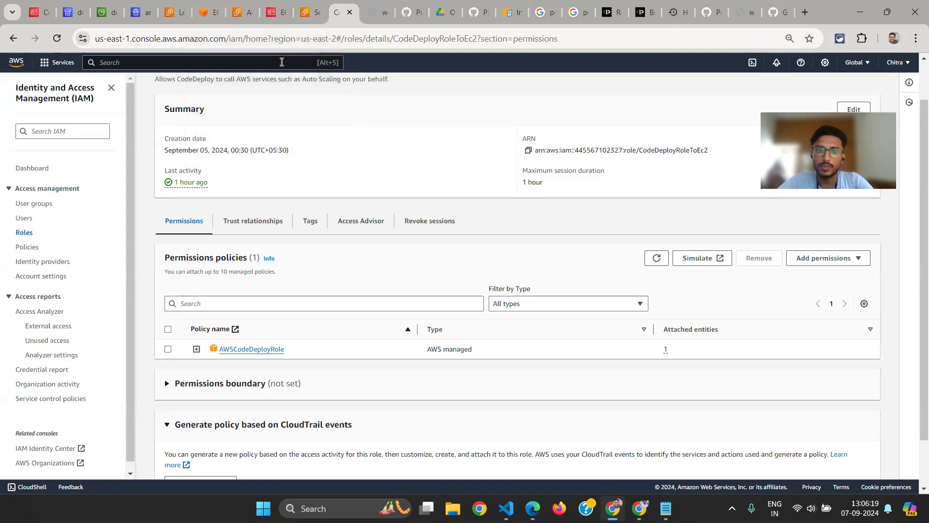
{"action": "scroll", "coordinate": [367, 235], "scroll_direction": "up", "scroll_amount": 1}
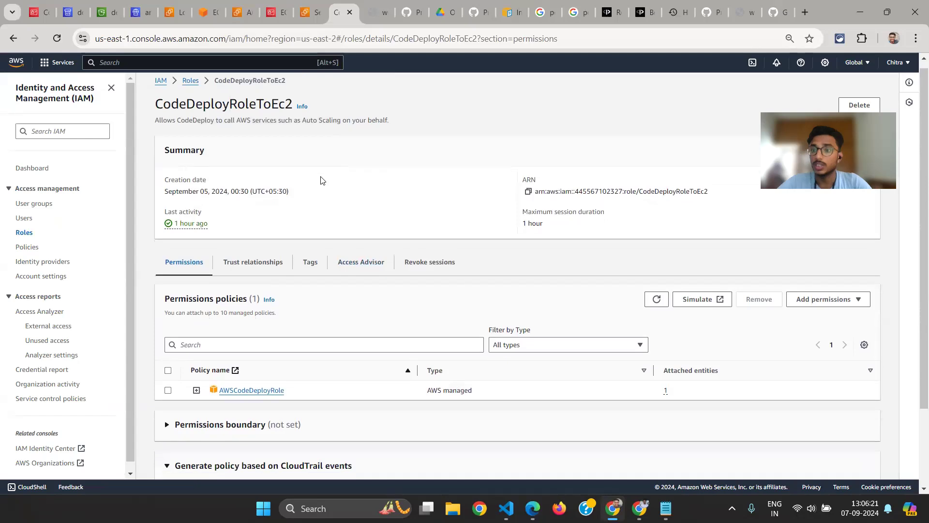
{"action": "left_click", "coordinate": [167, 8]}
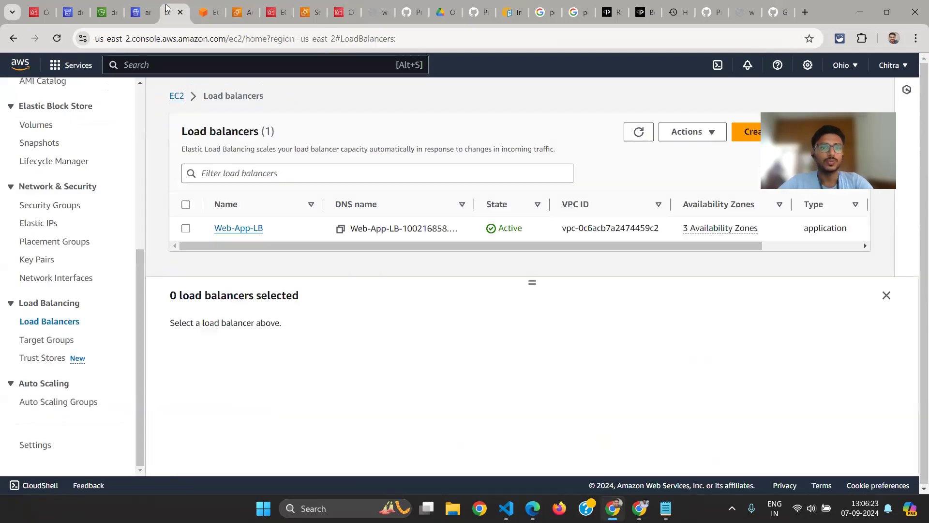
{"action": "left_click", "coordinate": [639, 134]}
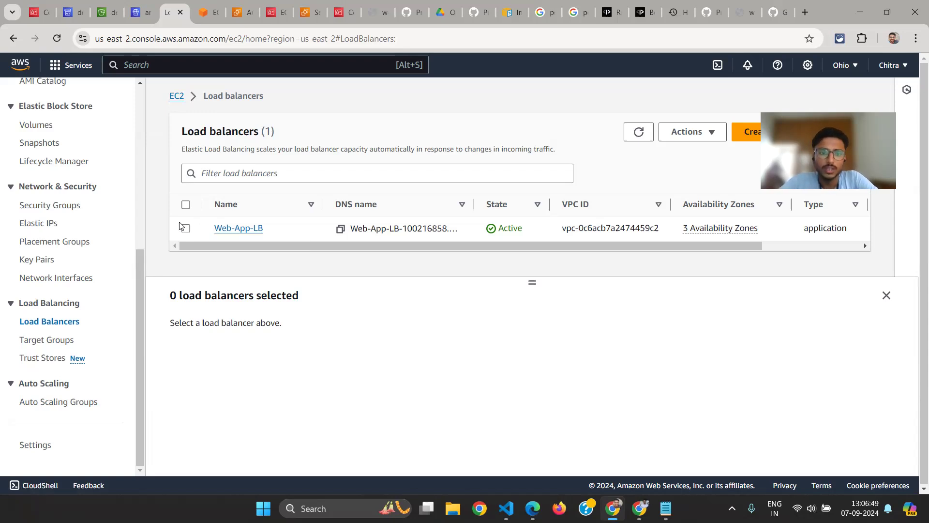
Check the CPU load from the stress processes in the instance's terminal session and return to the load balancers page
{"action": "left_click", "coordinate": [215, 3]}
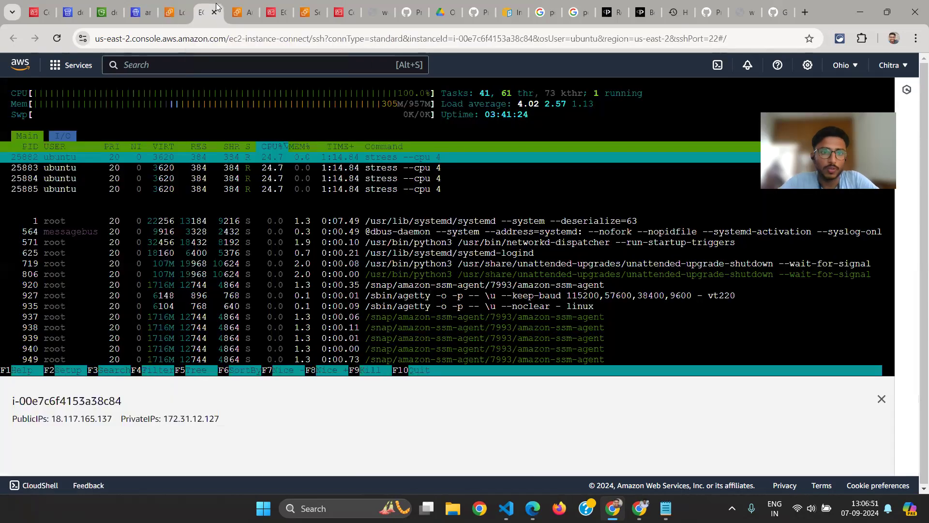
{"action": "left_click", "coordinate": [304, 167]}
{"action": "left_click", "coordinate": [178, 12]}
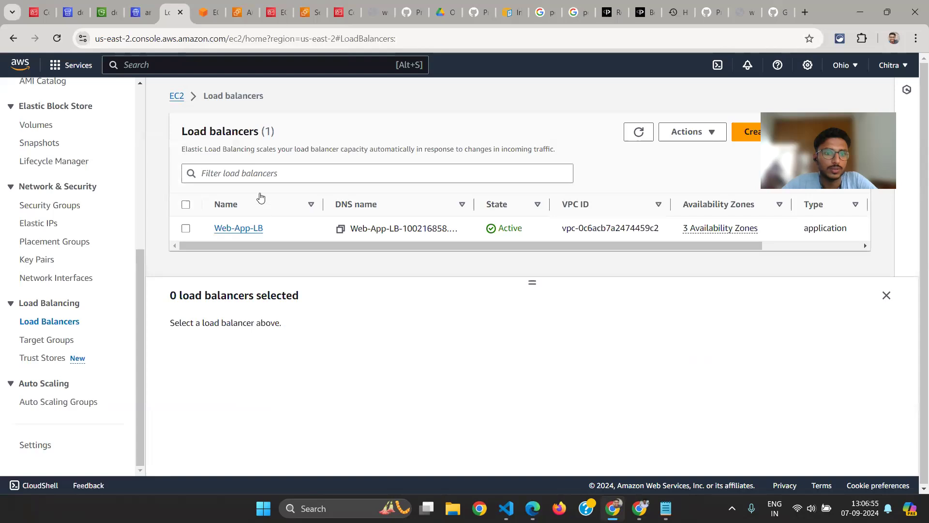
Open the EC2 instances list, refresh it and highlight the ID of the pending instance
{"action": "scroll", "coordinate": [68, 216], "scroll_direction": "up", "scroll_amount": 6}
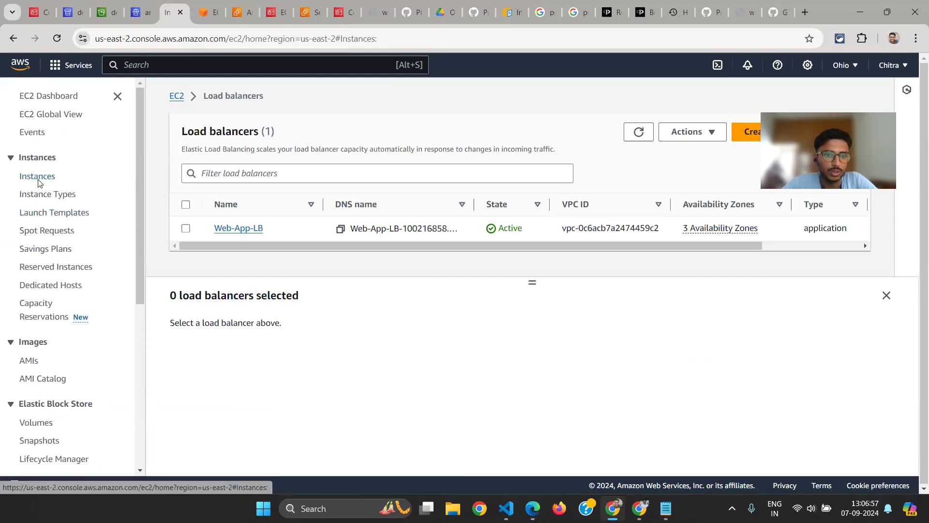
{"action": "left_click", "coordinate": [37, 182]}
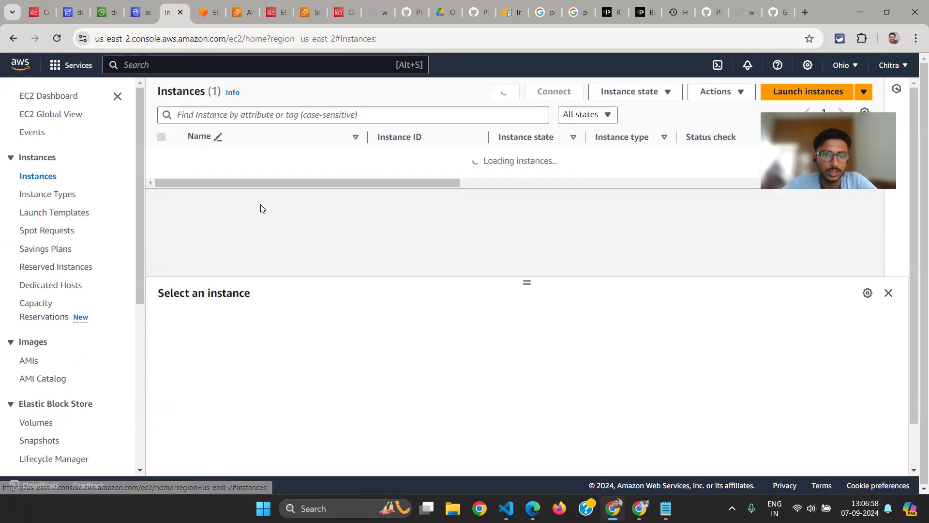
{"action": "left_click", "coordinate": [514, 98]}
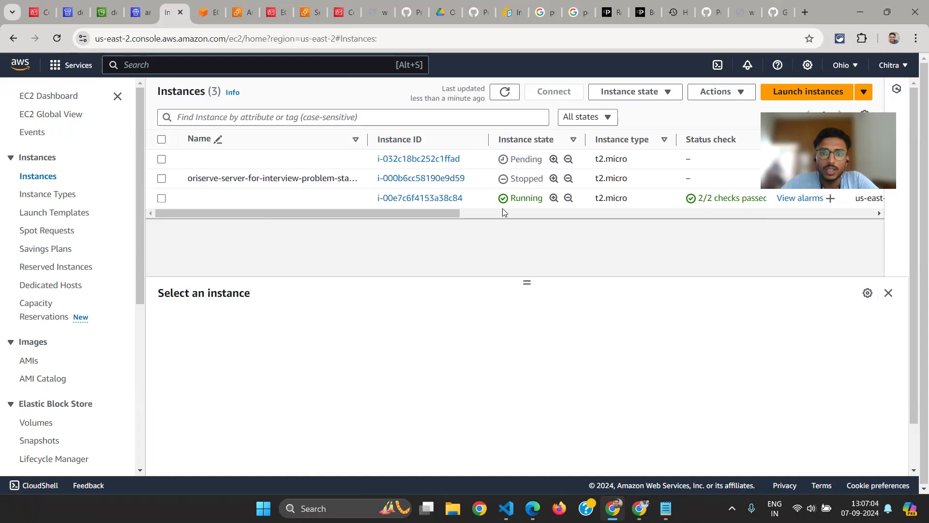
{"action": "left_click_drag", "start_coordinate": [369, 159], "coordinate": [467, 167]}
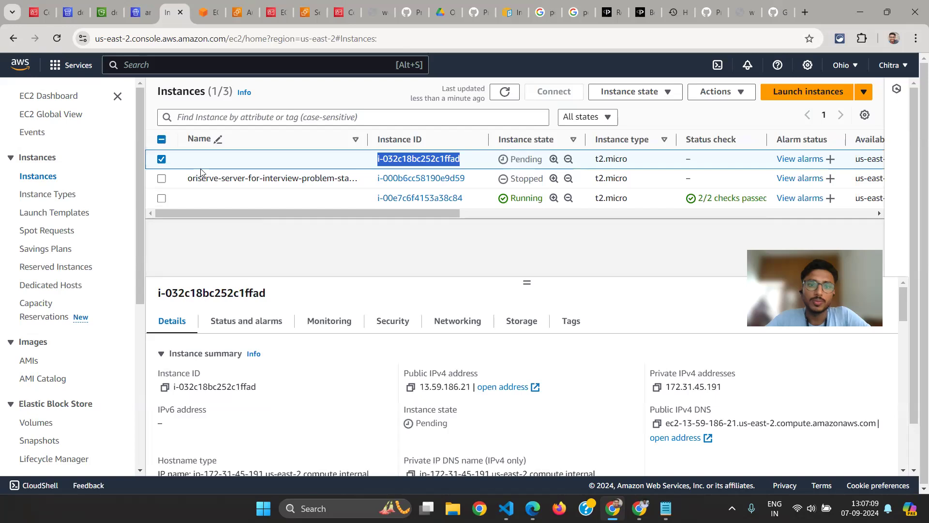
{"action": "left_click", "coordinate": [162, 160]}
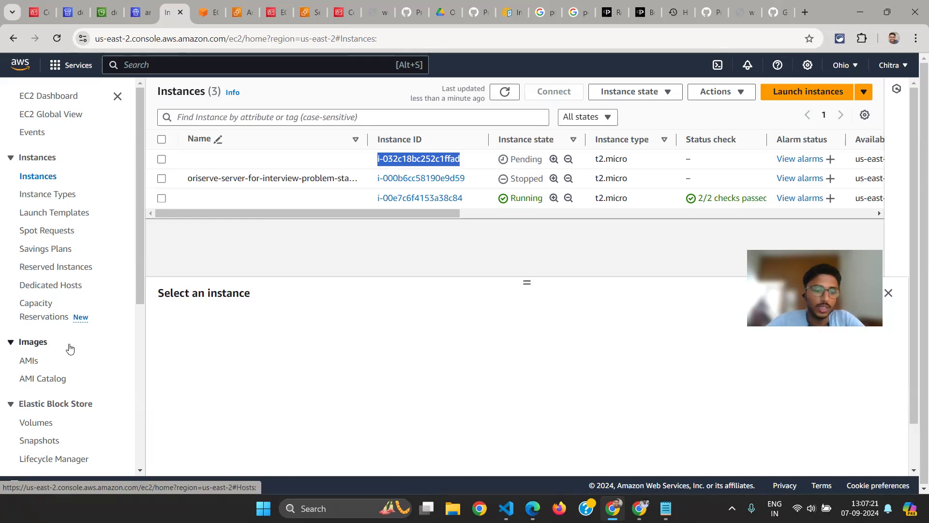
Check the instance count and capacity columns in the Auto Scaling groups list and open oriserve-demo-asg
{"action": "scroll", "coordinate": [58, 387], "scroll_direction": "down", "scroll_amount": 2}
{"action": "scroll", "coordinate": [35, 464], "scroll_direction": "down", "scroll_amount": 5}
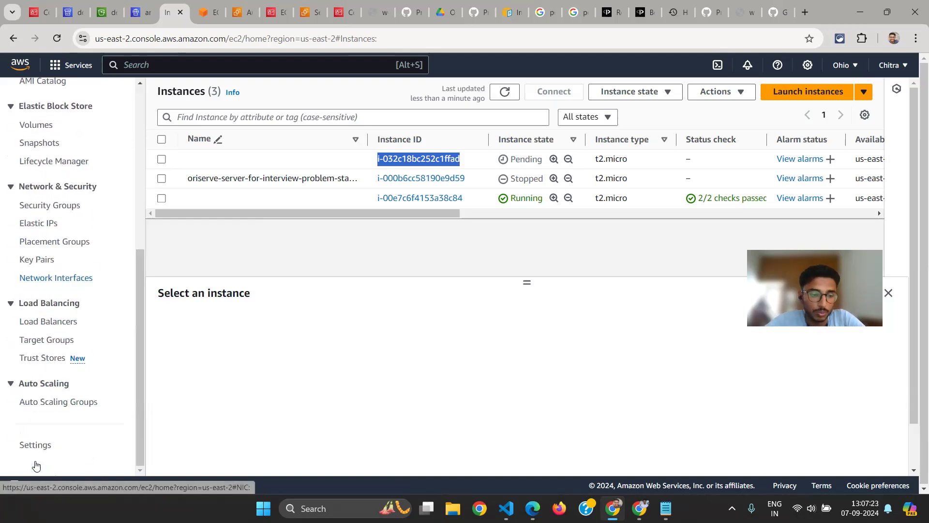
{"action": "left_click", "coordinate": [57, 402]}
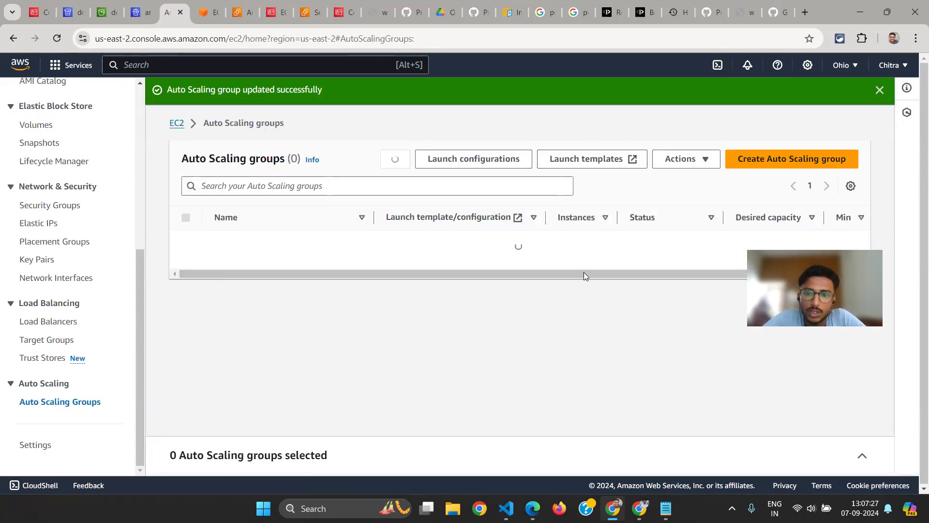
{"action": "left_click", "coordinate": [879, 89]}
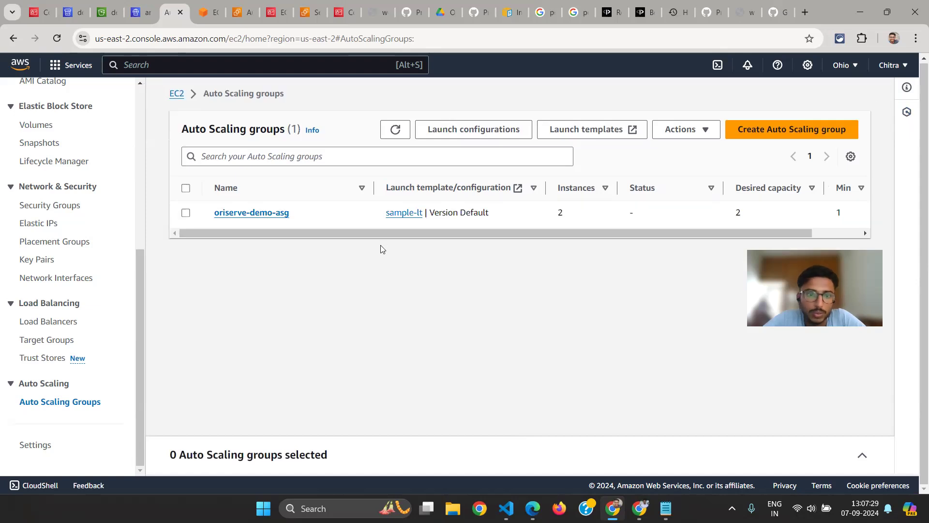
{"action": "left_click_drag", "start_coordinate": [614, 232], "coordinate": [672, 232]}
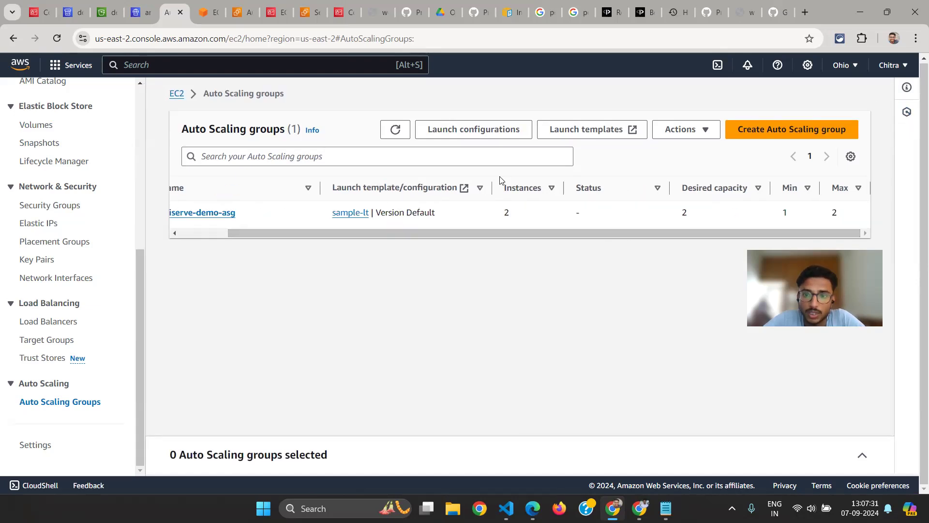
{"action": "left_click_drag", "start_coordinate": [500, 192], "coordinate": [569, 195]}
{"action": "left_click", "coordinate": [228, 213]}
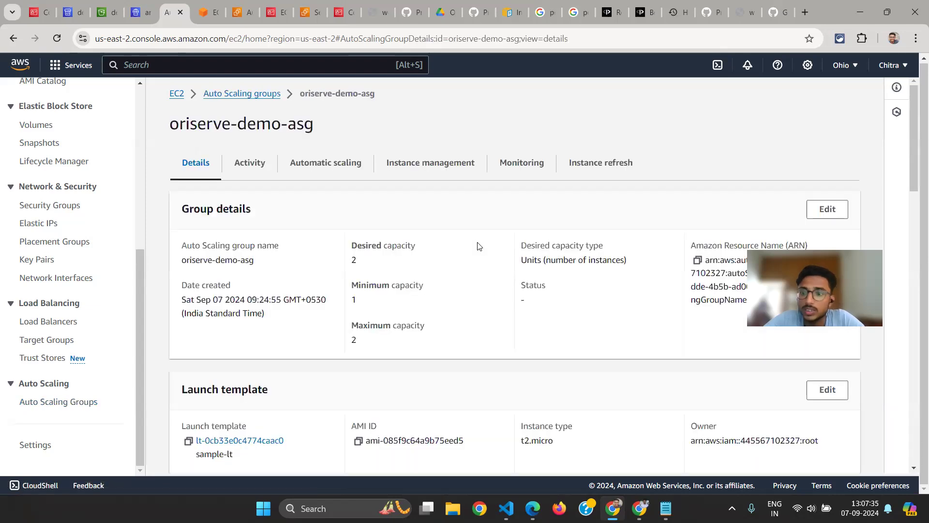
Review oriserve-demo-asg's group details and launch template, highlighting the desired capacity
{"action": "scroll", "coordinate": [436, 252], "scroll_direction": "down", "scroll_amount": 1}
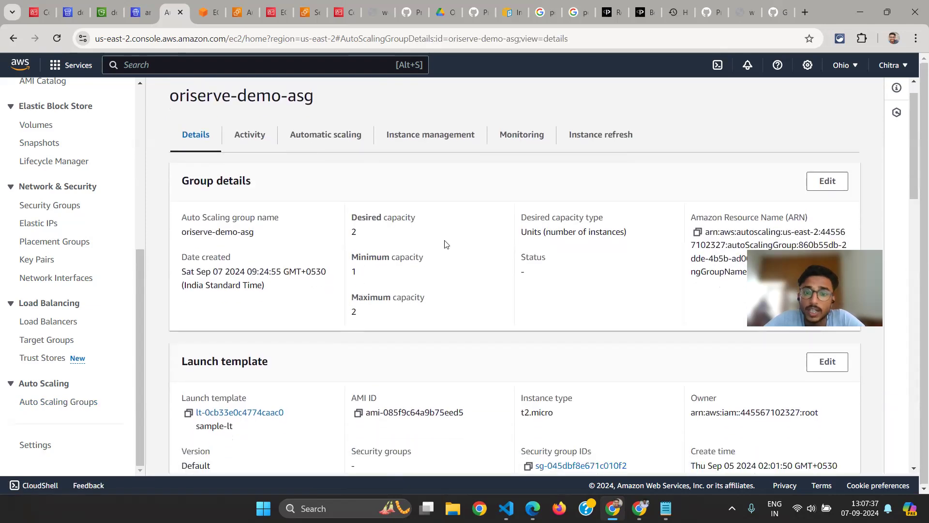
{"action": "mouse_move", "coordinate": [352, 217]}
{"action": "left_mouse_down"}
{"action": "mouse_move", "coordinate": [392, 220]}
{"action": "mouse_move", "coordinate": [344, 239]}
{"action": "mouse_move", "coordinate": [354, 231]}
{"action": "left_mouse_up"}
{"action": "left_click", "coordinate": [354, 227]}
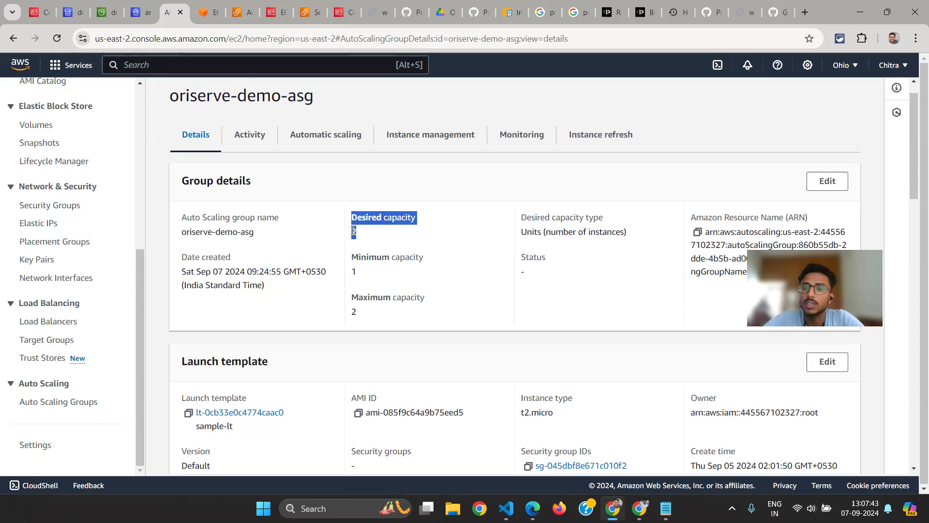
{"action": "scroll", "coordinate": [402, 326], "scroll_direction": "down", "scroll_amount": 5}
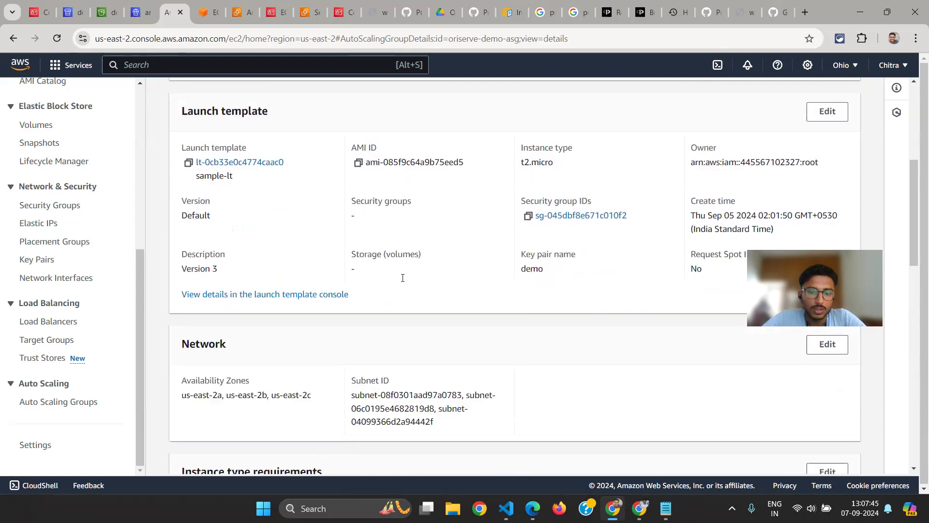
{"action": "scroll", "coordinate": [294, 172], "scroll_direction": "up", "scroll_amount": 6}
Examine oriserve-demo-asg's activity history and highlight the cause of the most recent instance launch
{"action": "left_click", "coordinate": [242, 165]}
{"action": "scroll", "coordinate": [336, 301], "scroll_direction": "down", "scroll_amount": 1}
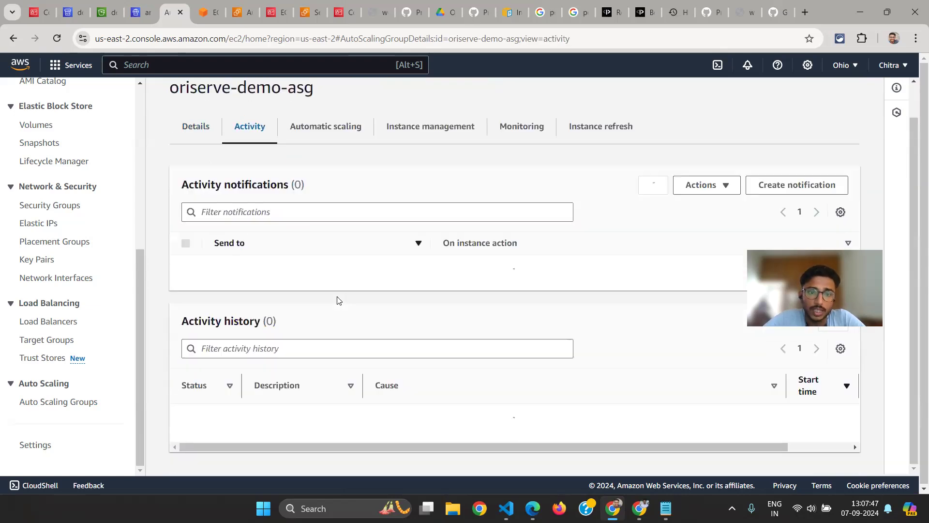
{"action": "scroll", "coordinate": [629, 345], "scroll_direction": "down", "scroll_amount": 2}
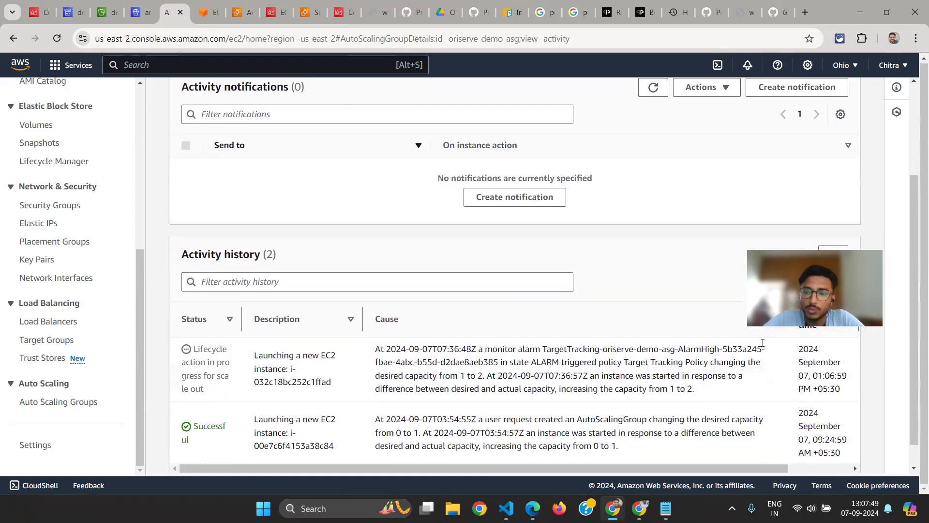
{"action": "left_click_drag", "start_coordinate": [814, 283], "coordinate": [806, 182]}
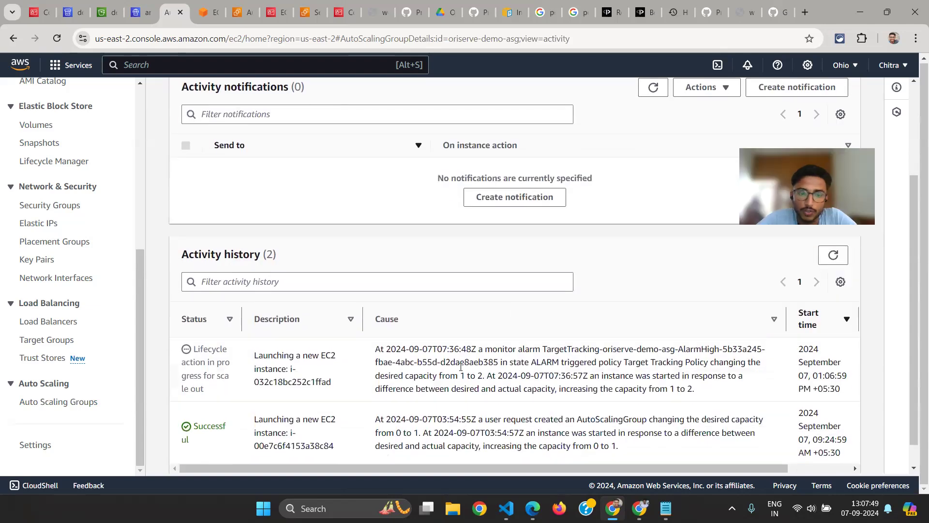
{"action": "scroll", "coordinate": [460, 366], "scroll_direction": "down", "scroll_amount": 1}
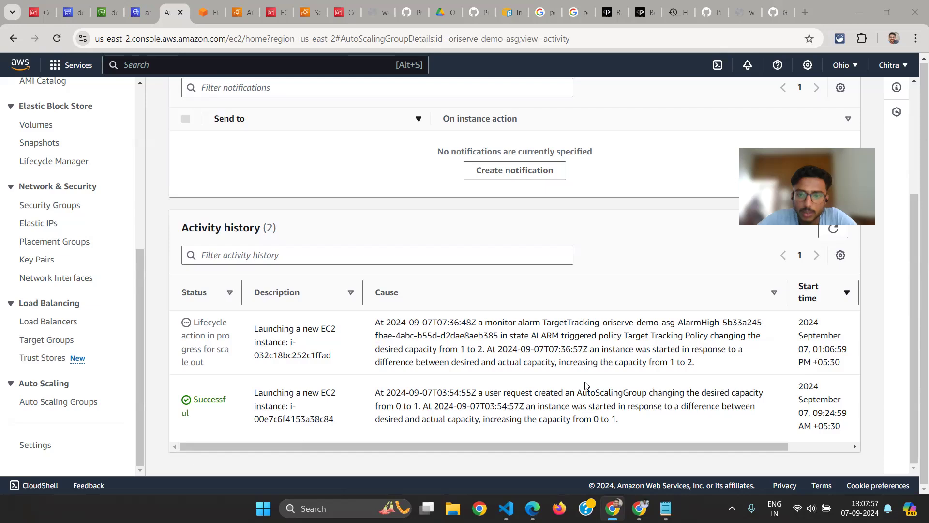
{"action": "left_click_drag", "start_coordinate": [695, 363], "coordinate": [373, 322]}
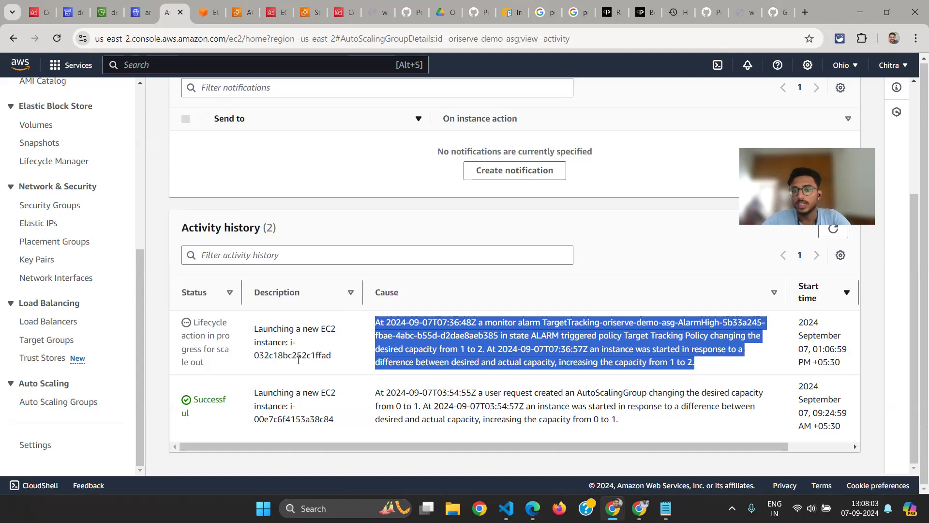
View oriserve-demo-asg's instance management page to check the lifecycle and health of its instances
{"action": "scroll", "coordinate": [298, 356], "scroll_direction": "up", "scroll_amount": 1}
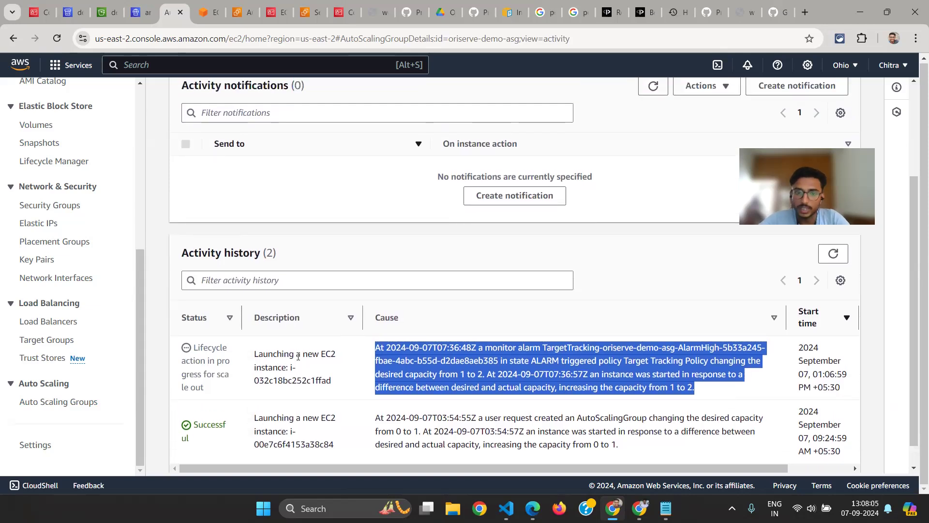
{"action": "scroll", "coordinate": [298, 356], "scroll_direction": "up", "scroll_amount": 3}
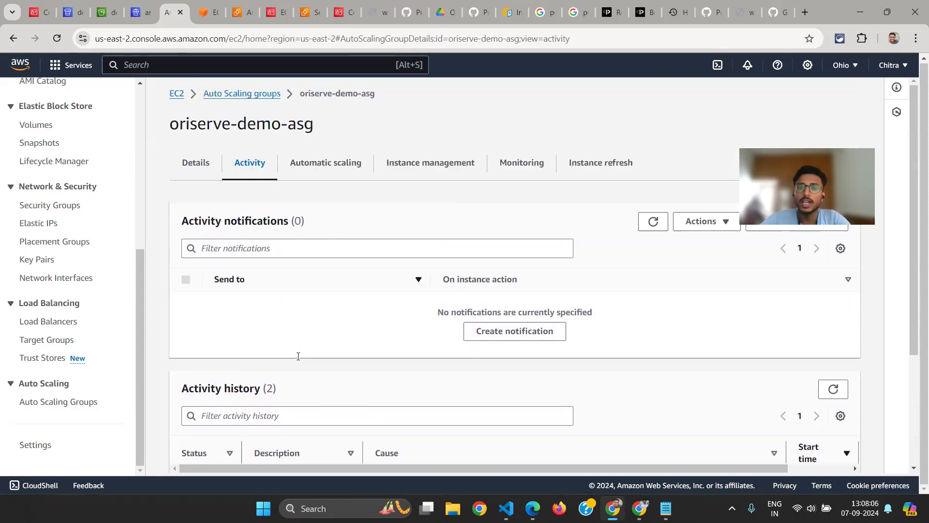
{"action": "left_click", "coordinate": [424, 164]}
{"action": "scroll", "coordinate": [415, 334], "scroll_direction": "down", "scroll_amount": 2}
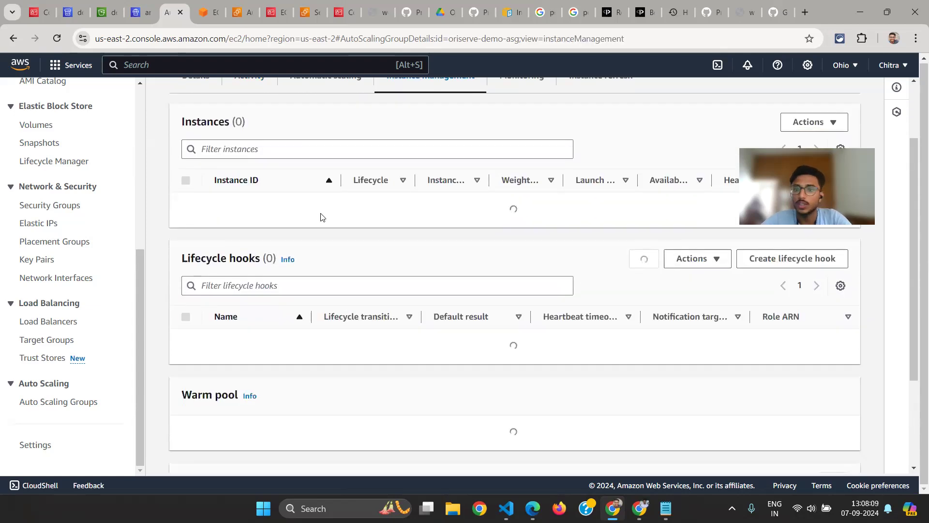
{"action": "scroll", "coordinate": [321, 216], "scroll_direction": "up", "scroll_amount": 2}
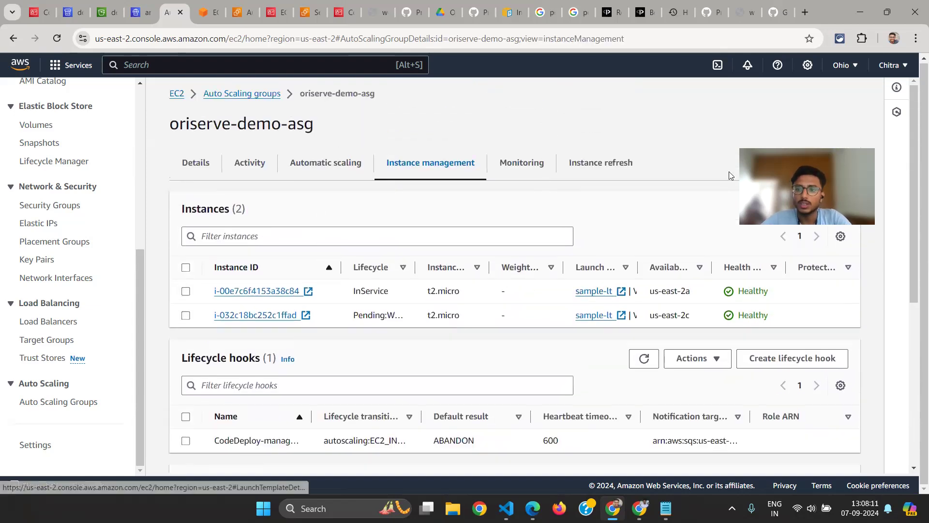
{"action": "left_click_drag", "start_coordinate": [809, 164], "coordinate": [792, 119]}
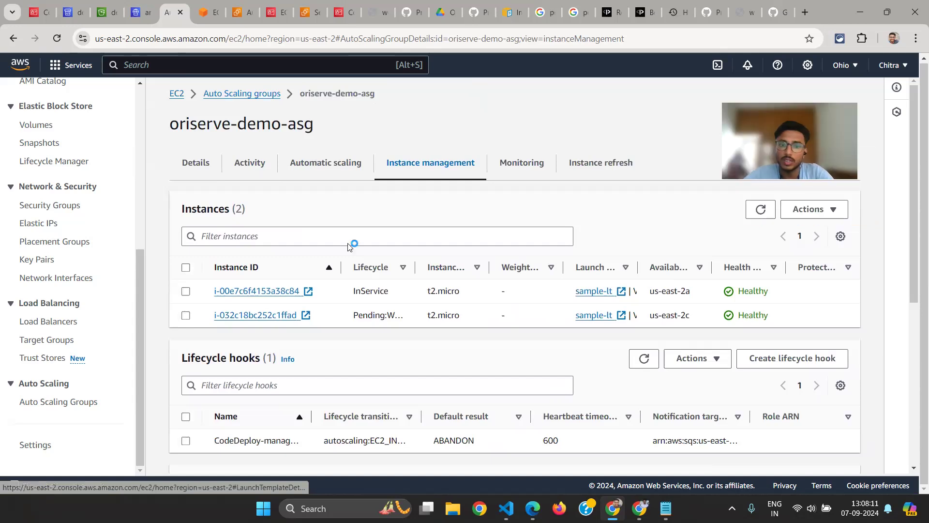
Go back over oriserve-demo-asg's activity history and managed instances, ending with its group details
{"action": "left_click", "coordinate": [241, 165]}
{"action": "scroll", "coordinate": [305, 262], "scroll_direction": "down", "scroll_amount": 1}
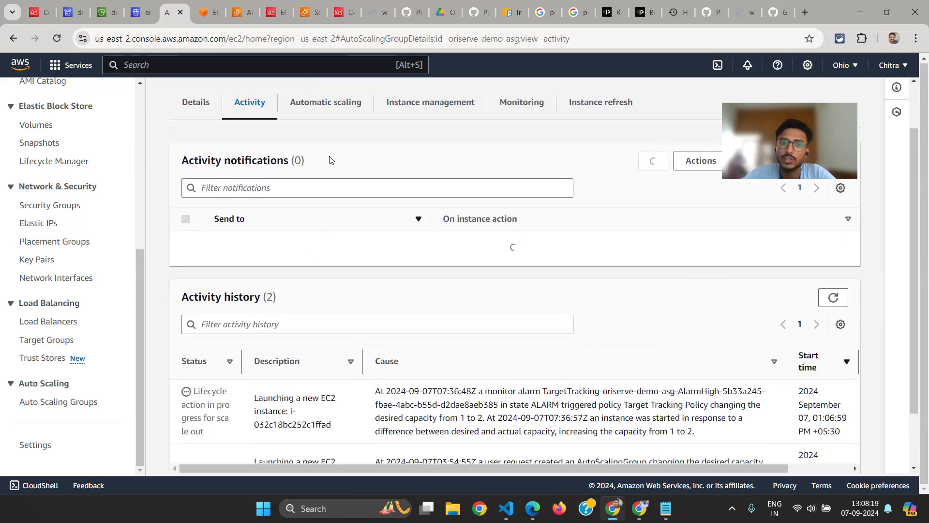
{"action": "left_click", "coordinate": [455, 171]}
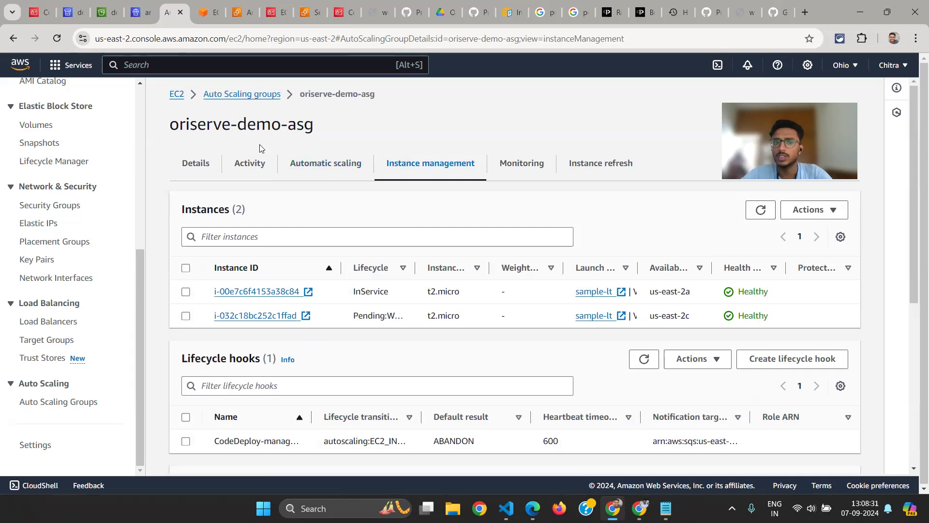
{"action": "left_click", "coordinate": [214, 165]}
{"action": "scroll", "coordinate": [333, 245], "scroll_direction": "down", "scroll_amount": 10}
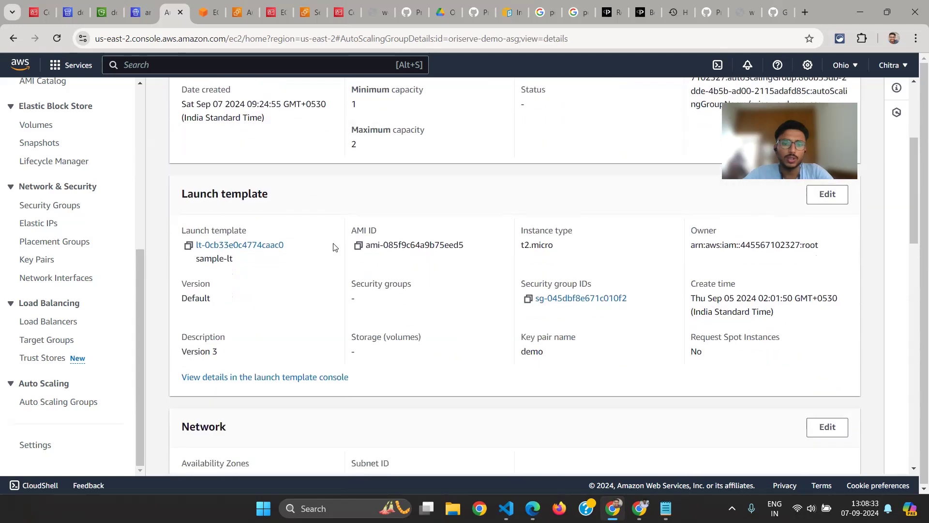
Examine oriserve-demo-asg's health checks, highlighting the grace period and the EBS check type, and look over its network and load balancing settings
{"action": "scroll", "coordinate": [246, 438], "scroll_direction": "down", "scroll_amount": 2}
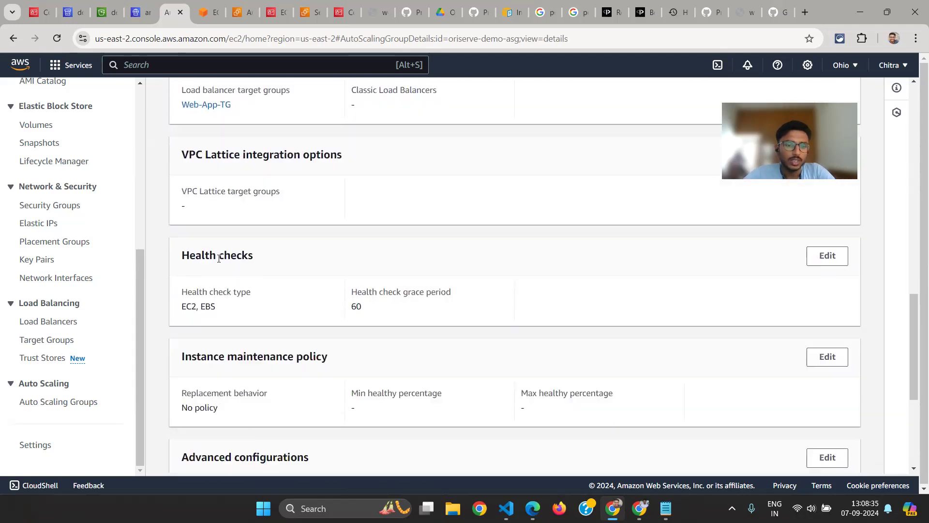
{"action": "left_click_drag", "start_coordinate": [182, 255], "coordinate": [253, 257]}
{"action": "left_click_drag", "start_coordinate": [362, 306], "coordinate": [346, 309]}
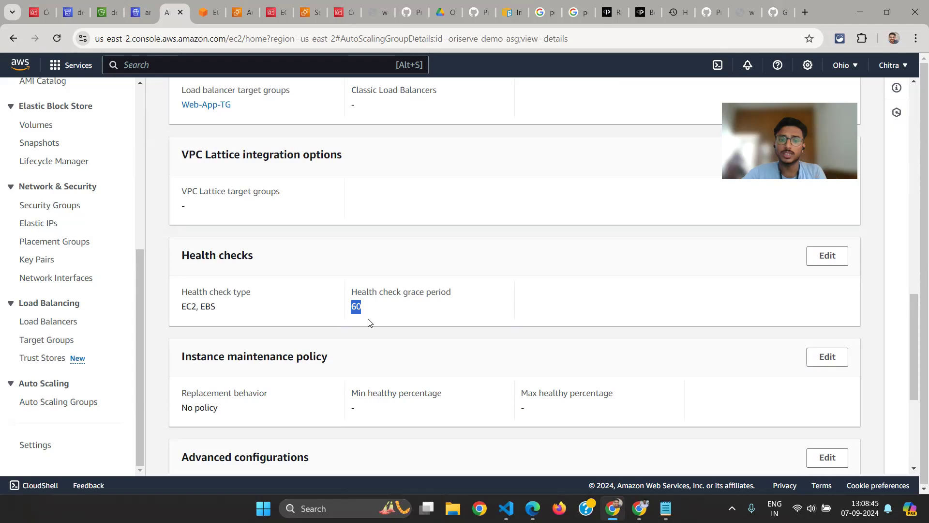
{"action": "double_click", "coordinate": [208, 306]}
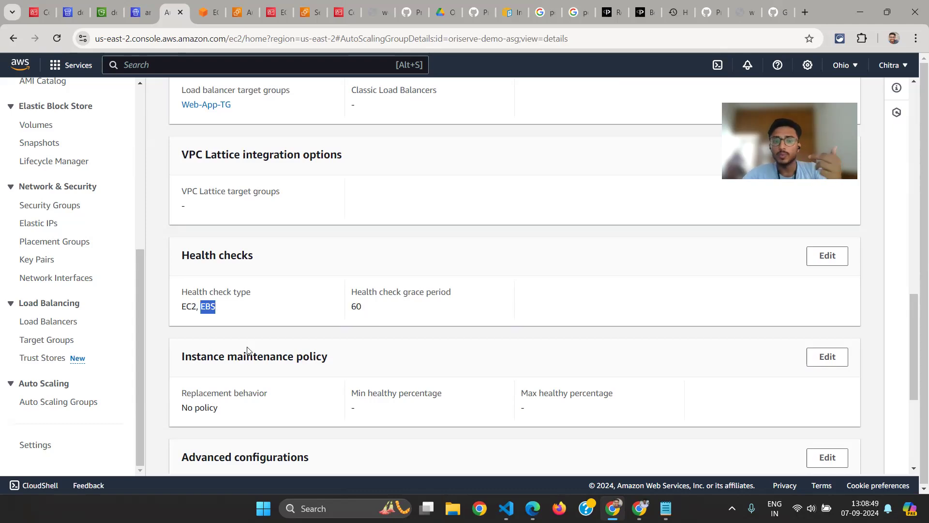
{"action": "scroll", "coordinate": [248, 350], "scroll_direction": "up", "scroll_amount": 1}
{"action": "scroll", "coordinate": [248, 350], "scroll_direction": "up", "scroll_amount": 10}
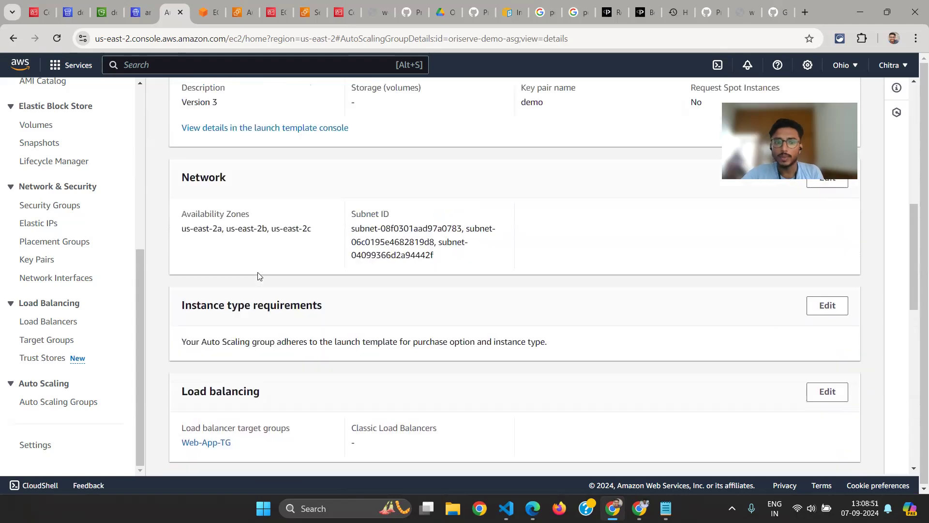
{"action": "scroll", "coordinate": [290, 184], "scroll_direction": "down", "scroll_amount": 6}
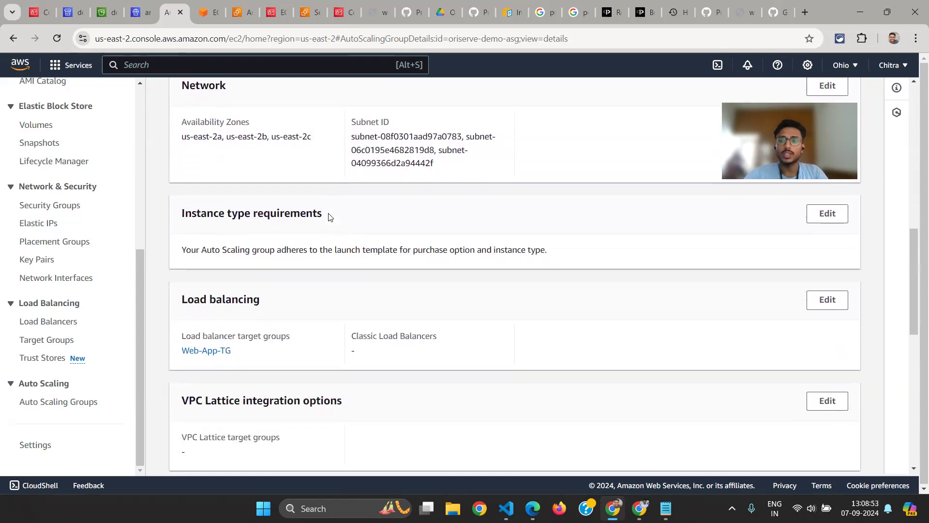
{"action": "scroll", "coordinate": [332, 206], "scroll_direction": "down", "scroll_amount": 4}
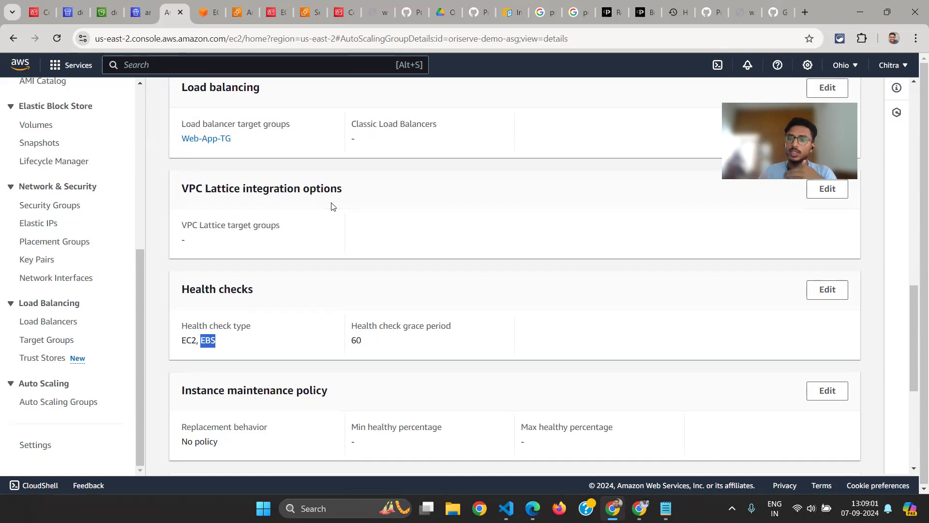
Highlight oriserve-demo-asg's minimum and desired capacity, and review the remaining group settings down the details page
{"action": "scroll", "coordinate": [332, 206], "scroll_direction": "up", "scroll_amount": 12}
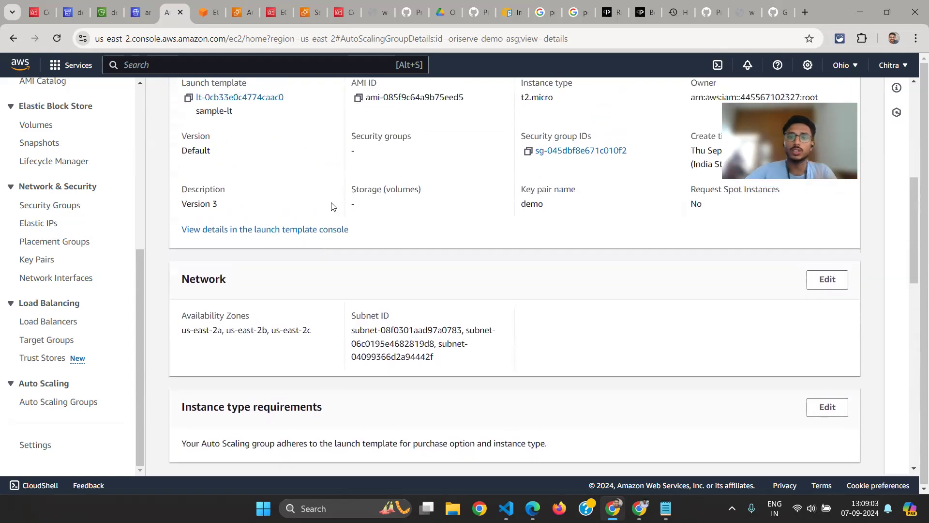
{"action": "left_click_drag", "start_coordinate": [350, 254], "coordinate": [424, 254]}
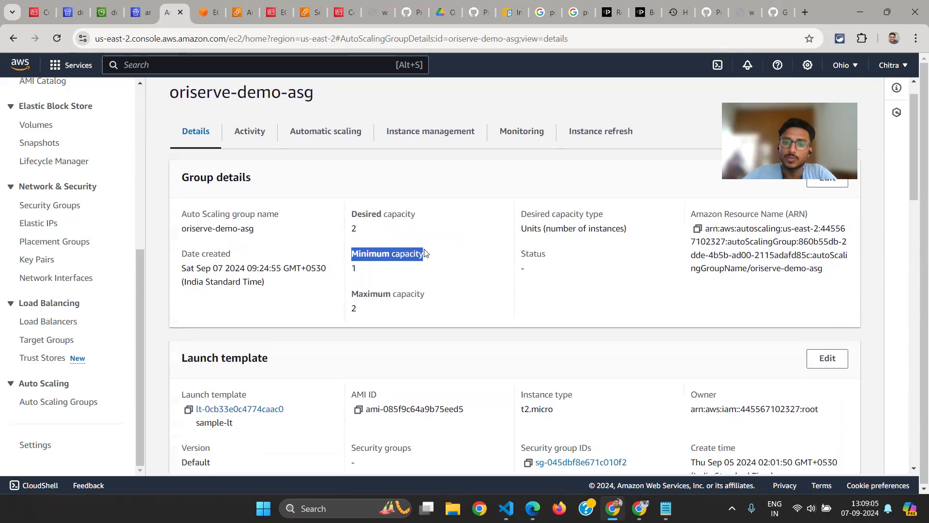
{"action": "left_click_drag", "start_coordinate": [351, 220], "coordinate": [380, 236]}
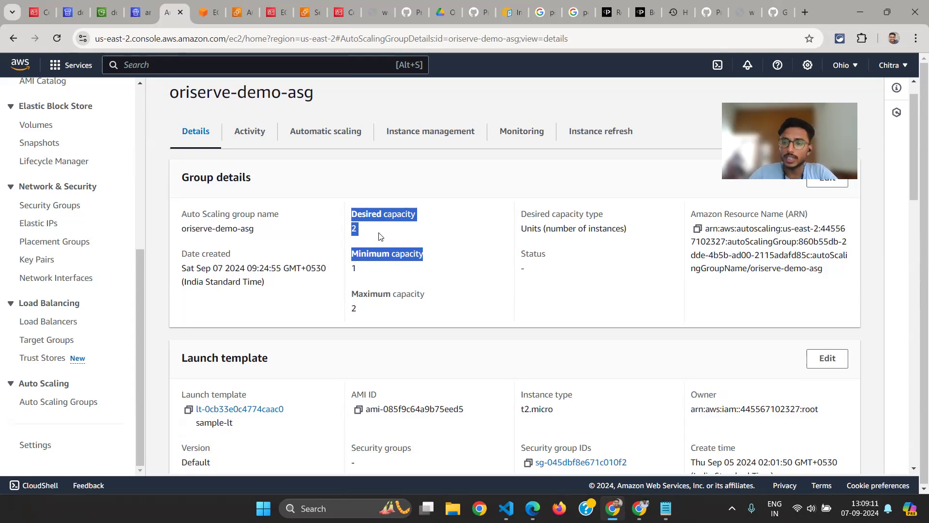
{"action": "left_click", "coordinate": [402, 213]}
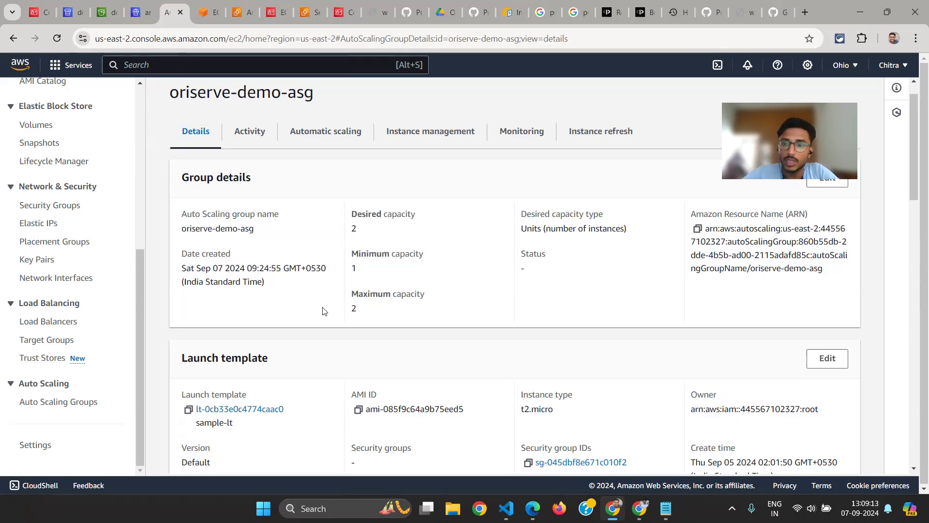
{"action": "scroll", "coordinate": [324, 309], "scroll_direction": "down", "scroll_amount": 3}
{"action": "scroll", "coordinate": [325, 310], "scroll_direction": "down", "scroll_amount": 5}
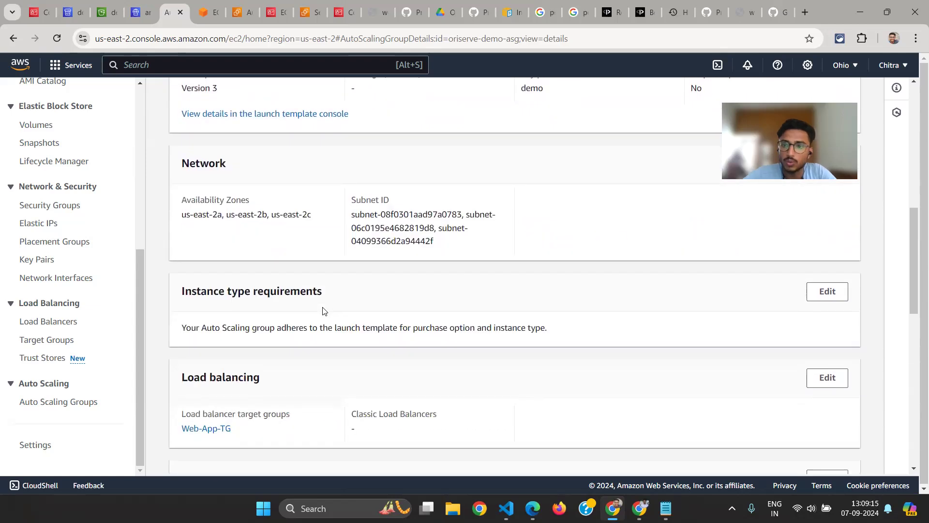
{"action": "scroll", "coordinate": [323, 310], "scroll_direction": "down", "scroll_amount": 5}
{"action": "left_click_drag", "start_coordinate": [179, 350], "coordinate": [255, 354]}
{"action": "scroll", "coordinate": [257, 354], "scroll_direction": "up", "scroll_amount": 15}
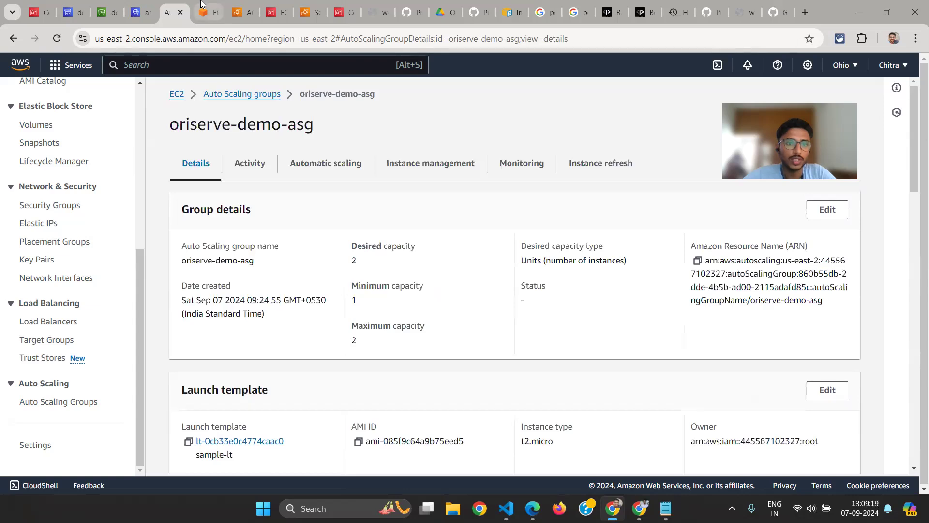
Check oriserve-demo-asg's activity page in the other browser tab, refresh its activity notifications, and return to the group details
{"action": "left_click", "coordinate": [203, 5]}
{"action": "left_click", "coordinate": [170, 5]}
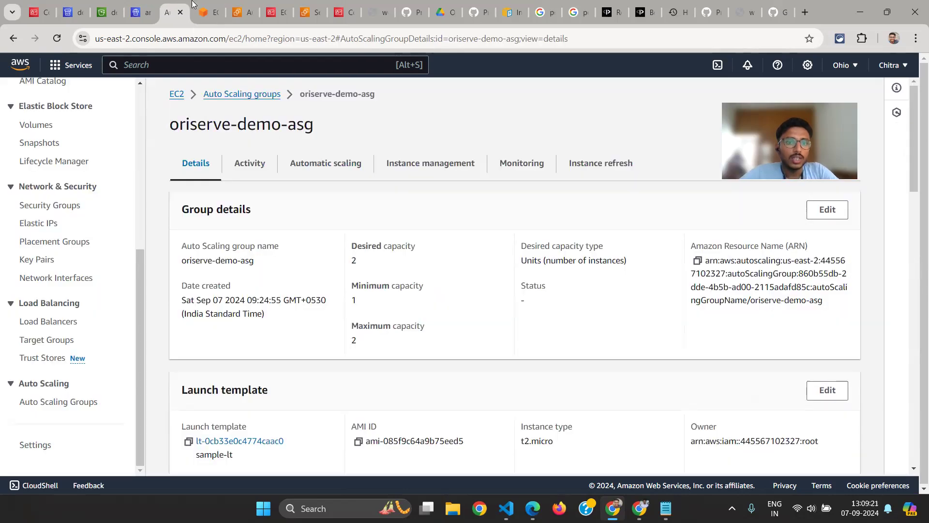
{"action": "left_click", "coordinate": [207, 5]}
{"action": "left_click", "coordinate": [245, 6]}
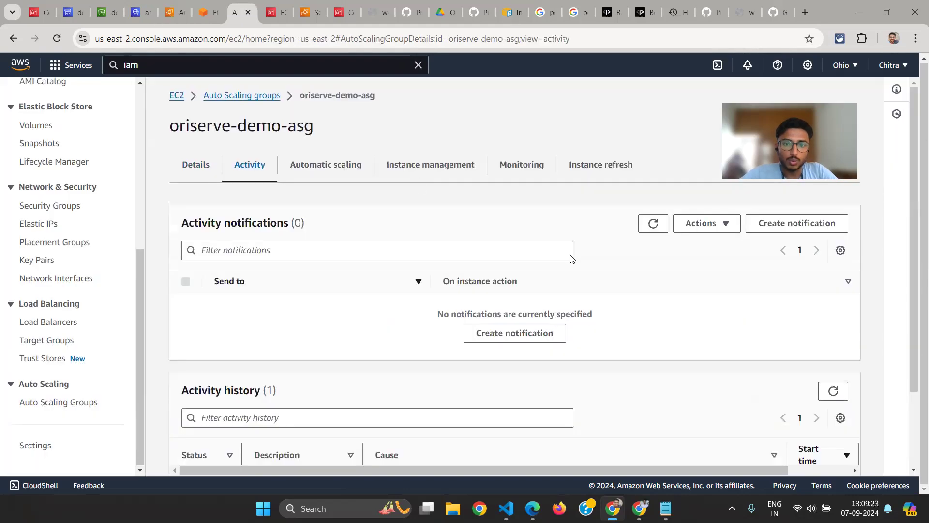
{"action": "left_click", "coordinate": [652, 225]}
{"action": "left_click", "coordinate": [170, 12]}
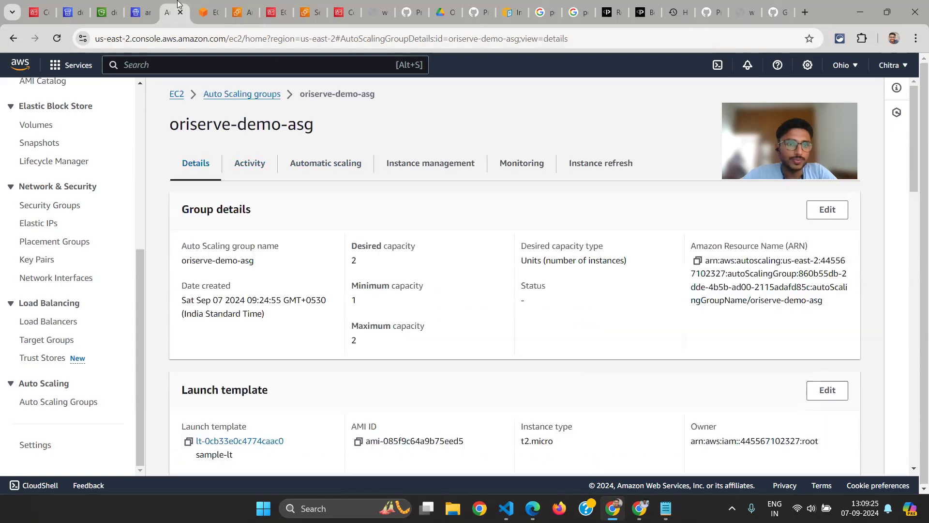
View the EC2 instances list, refresh it, and check the state and status checks of the instances
{"action": "scroll", "coordinate": [80, 213], "scroll_direction": "up", "scroll_amount": 6}
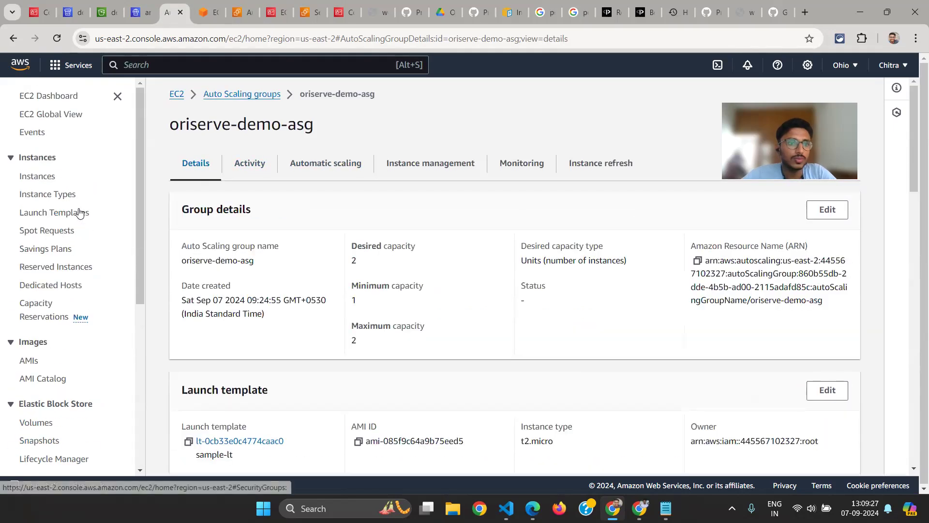
{"action": "left_click", "coordinate": [40, 178]}
{"action": "left_click", "coordinate": [503, 99]}
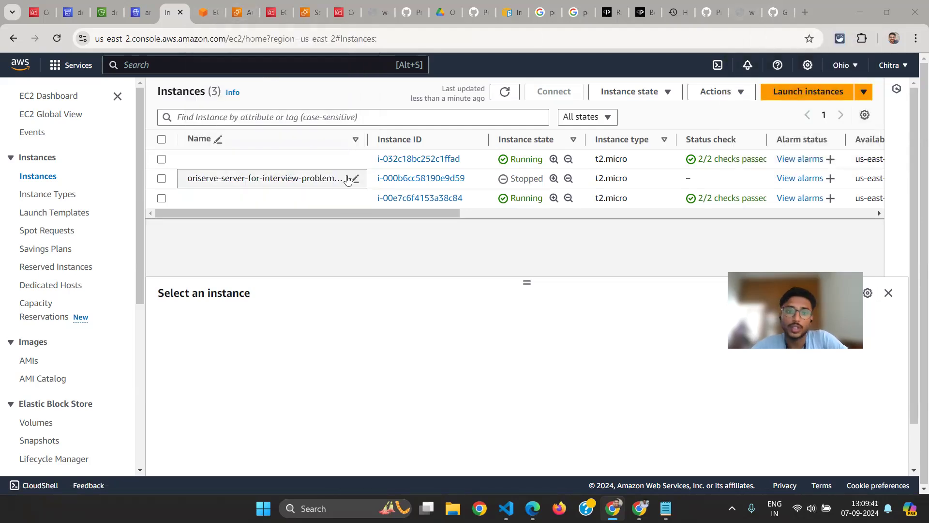
{"action": "scroll", "coordinate": [58, 290], "scroll_direction": "down", "scroll_amount": 3}
{"action": "scroll", "coordinate": [58, 290], "scroll_direction": "up", "scroll_amount": 3}
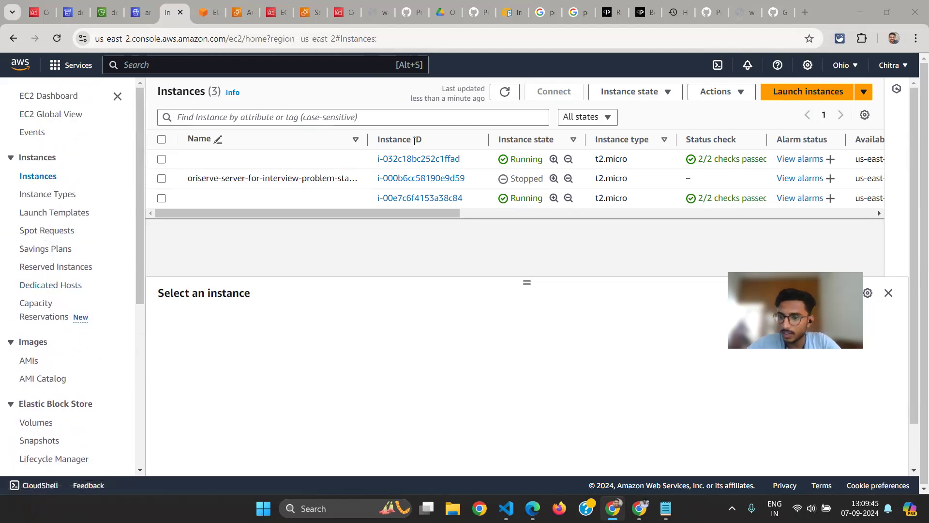
{"action": "left_click", "coordinate": [389, 161]}
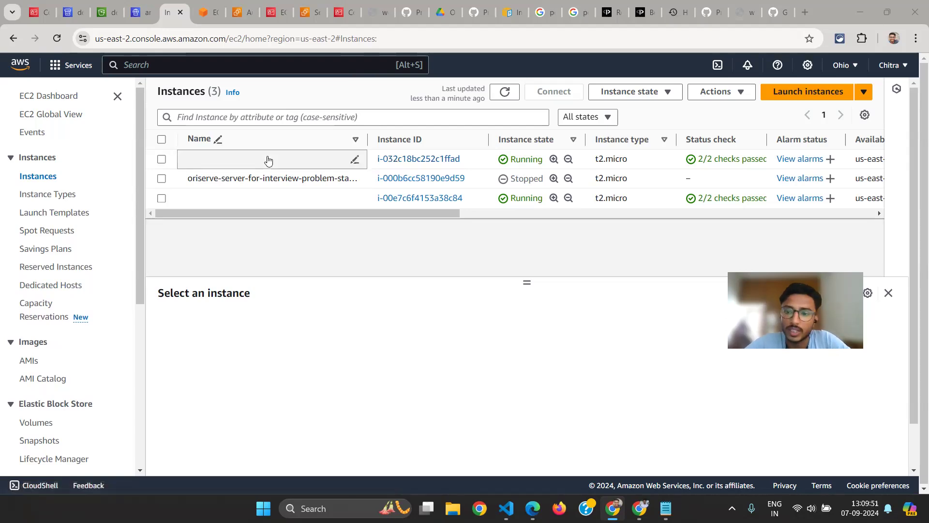
Open the details of the Web-App-LB load balancer, collapsing the empty selection pane in the load balancer list
{"action": "scroll", "coordinate": [118, 262], "scroll_direction": "down", "scroll_amount": 6}
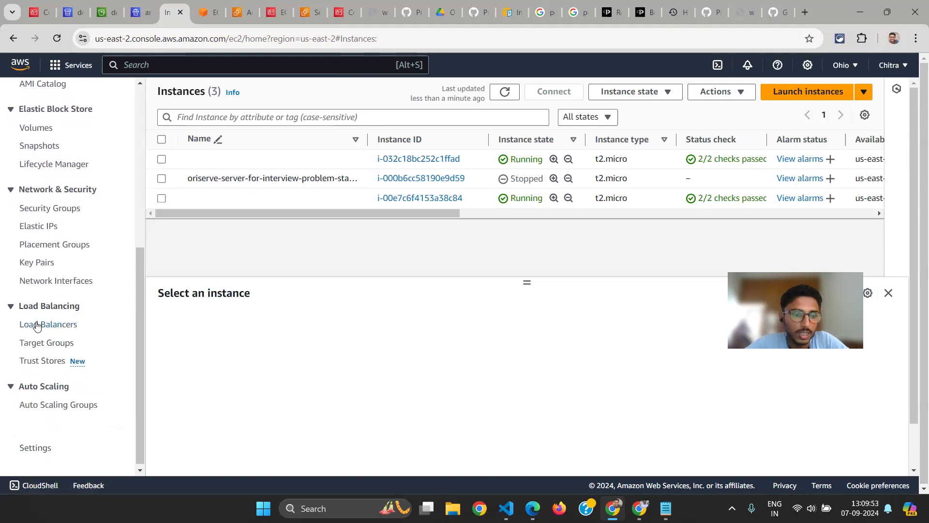
{"action": "left_click", "coordinate": [36, 324]}
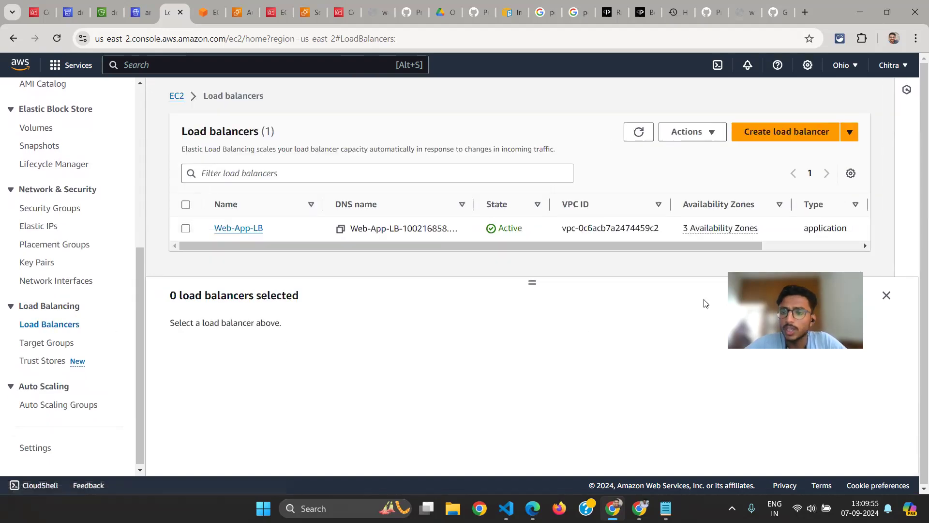
{"action": "left_click", "coordinate": [887, 296]}
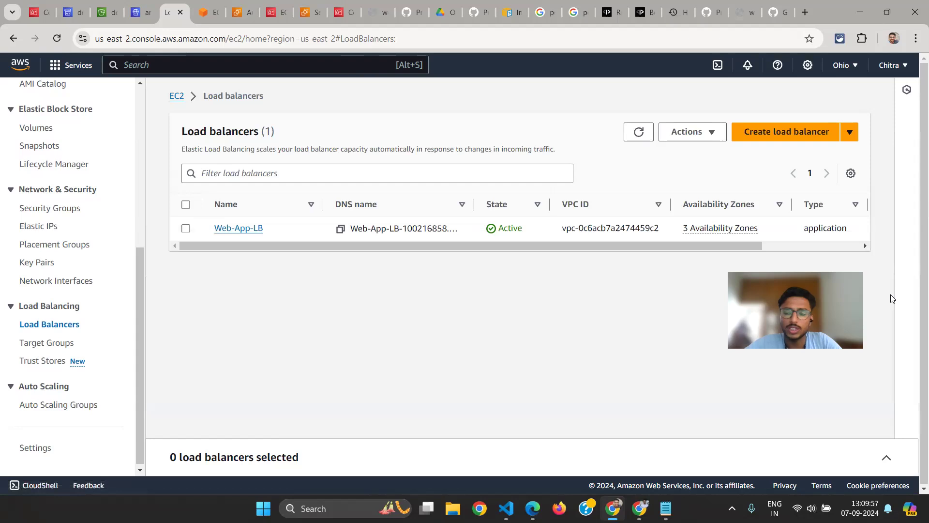
{"action": "left_click", "coordinate": [238, 235]}
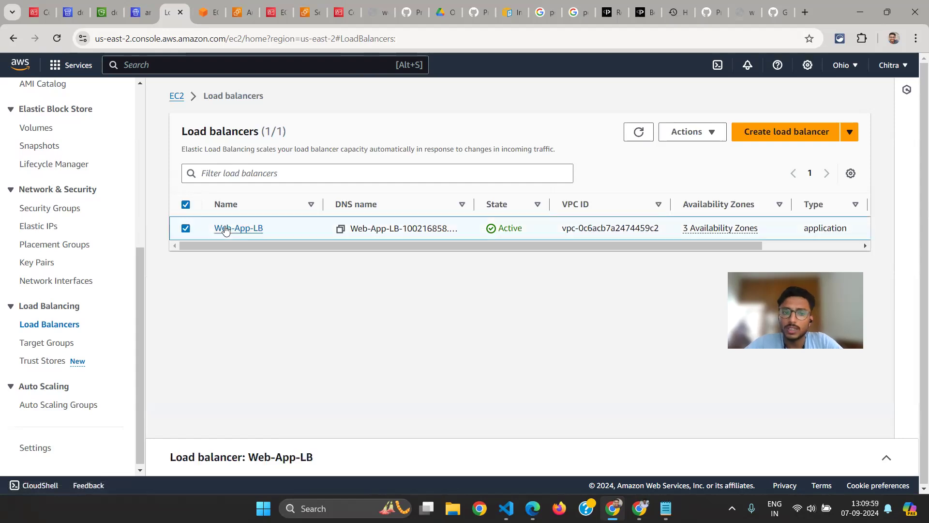
{"action": "scroll", "coordinate": [368, 281], "scroll_direction": "down", "scroll_amount": 2}
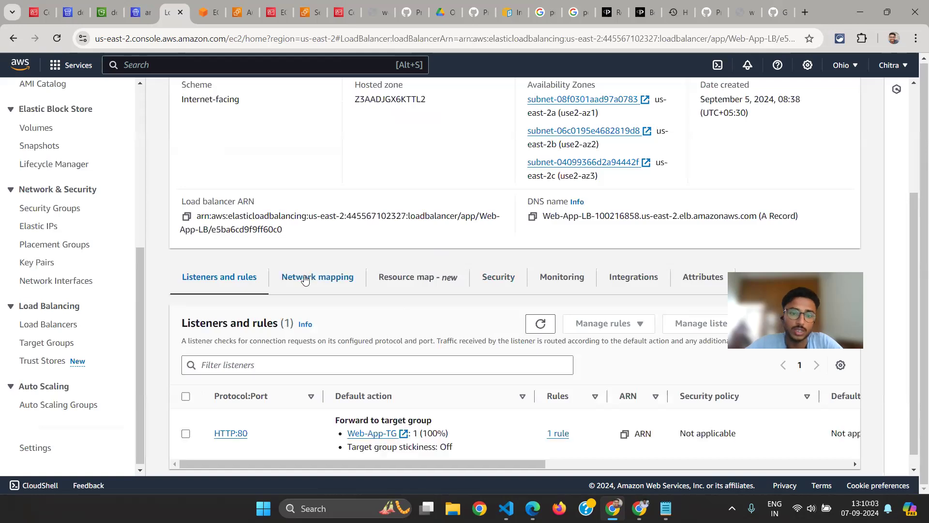
View Web-App-LB's resource map and trace it from the HTTP:80 listener through Web-App-TG to the registered targets
{"action": "left_click", "coordinate": [402, 285]}
{"action": "scroll", "coordinate": [350, 306], "scroll_direction": "down", "scroll_amount": 2}
{"action": "scroll", "coordinate": [453, 333], "scroll_direction": "right", "scroll_amount": 3}
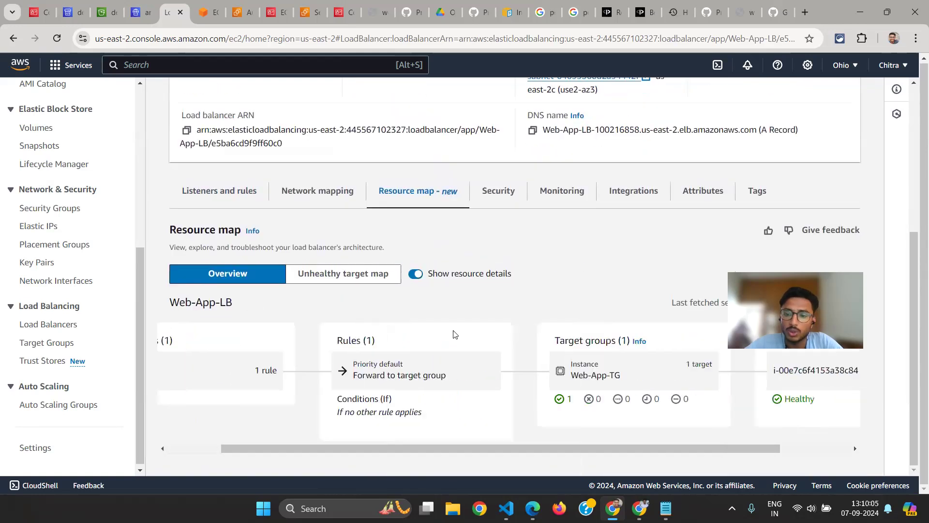
{"action": "scroll", "coordinate": [633, 366], "scroll_direction": "right", "scroll_amount": 3}
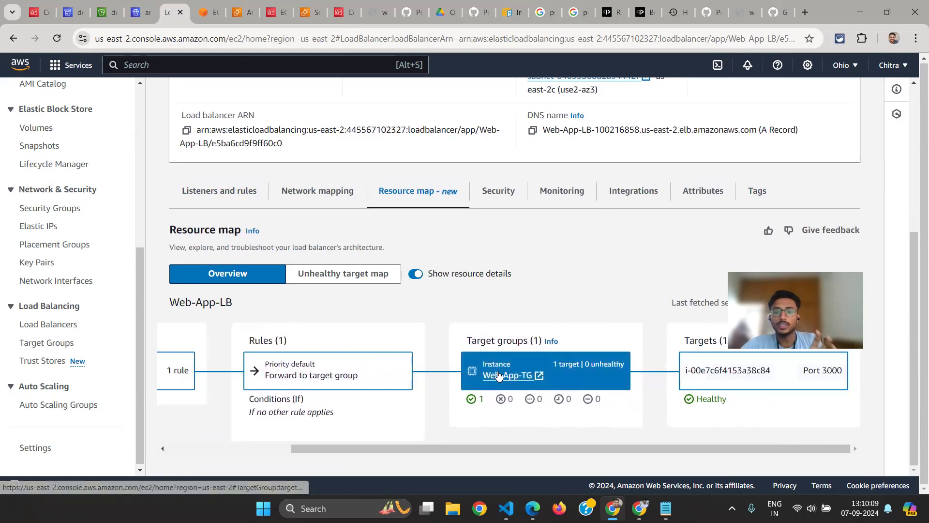
{"action": "scroll", "coordinate": [497, 373], "scroll_direction": "left", "scroll_amount": 3}
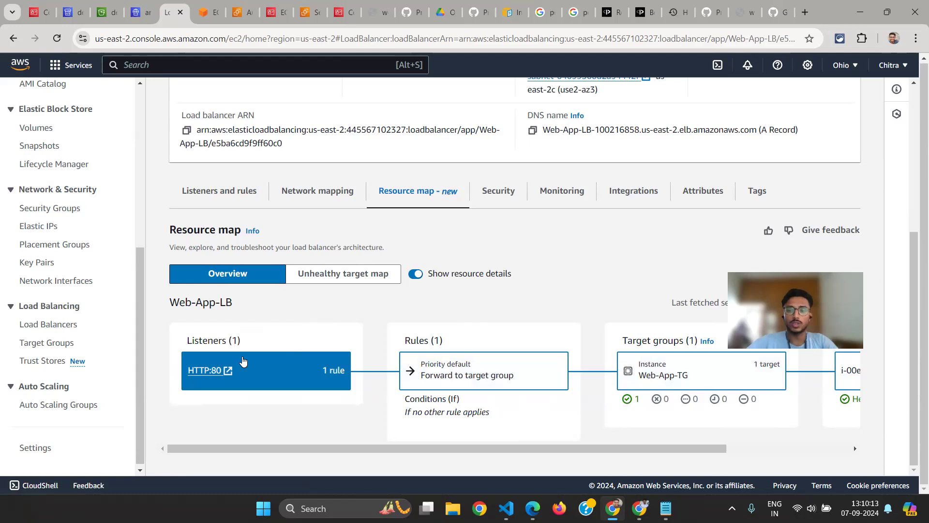
{"action": "scroll", "coordinate": [391, 397], "scroll_direction": "right", "scroll_amount": 3}
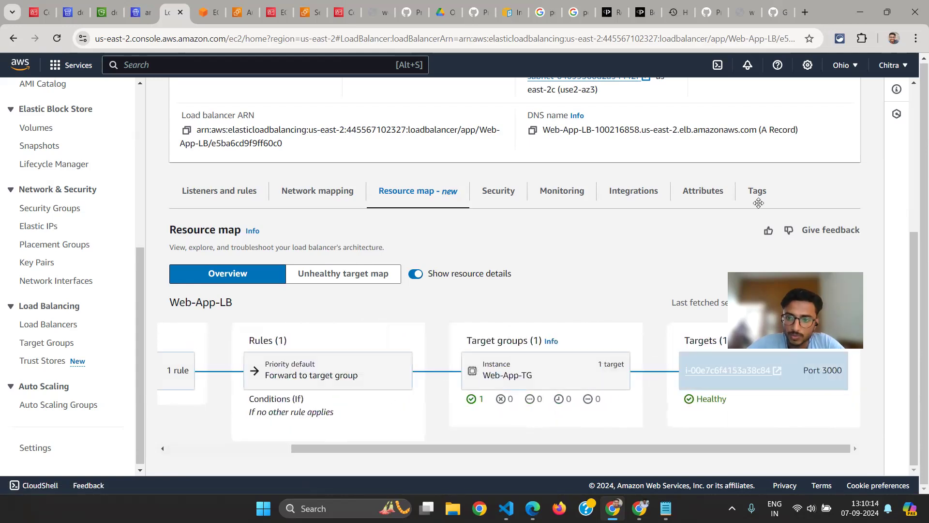
Refresh Web-App-LB's resource map and examine how its forwarding rule and Web-App-TG route to the targets, checking each target's health
{"action": "left_click", "coordinate": [779, 300]}
{"action": "scroll", "coordinate": [596, 387], "scroll_direction": "down", "scroll_amount": 1}
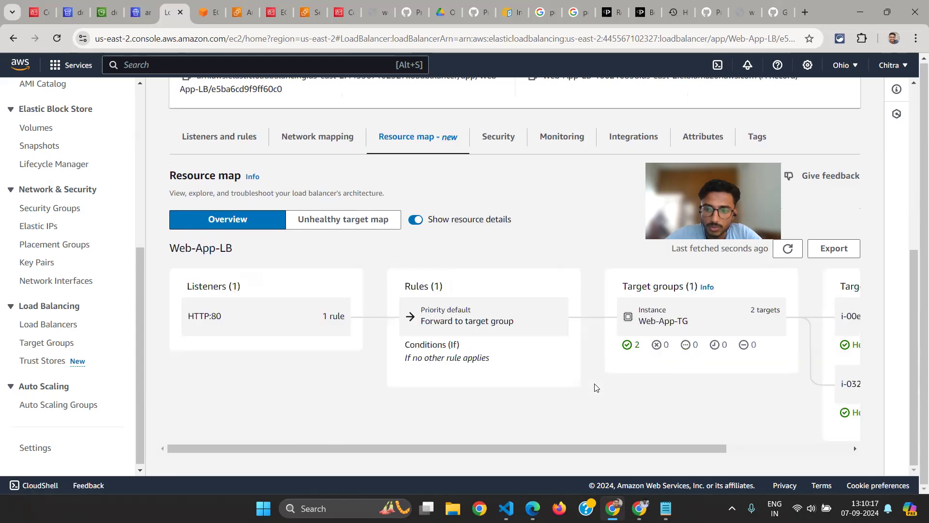
{"action": "scroll", "coordinate": [629, 391], "scroll_direction": "right", "scroll_amount": 3}
{"action": "scroll", "coordinate": [658, 394], "scroll_direction": "up", "scroll_amount": 2}
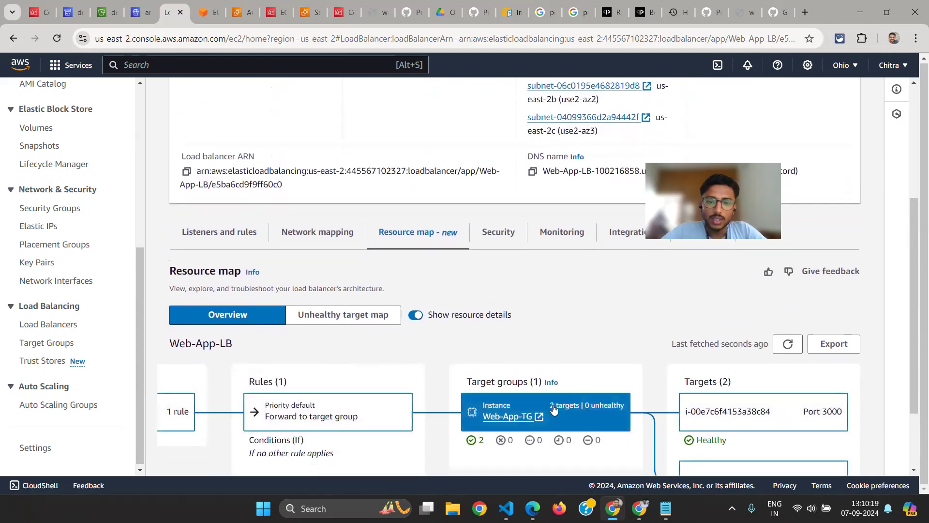
{"action": "scroll", "coordinate": [491, 413], "scroll_direction": "left", "scroll_amount": 3}
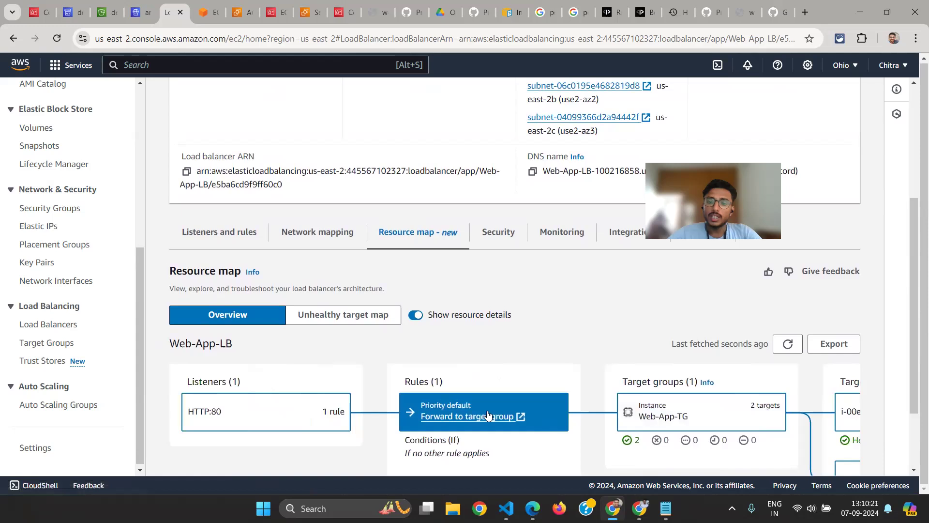
{"action": "scroll", "coordinate": [488, 414], "scroll_direction": "up", "scroll_amount": 1}
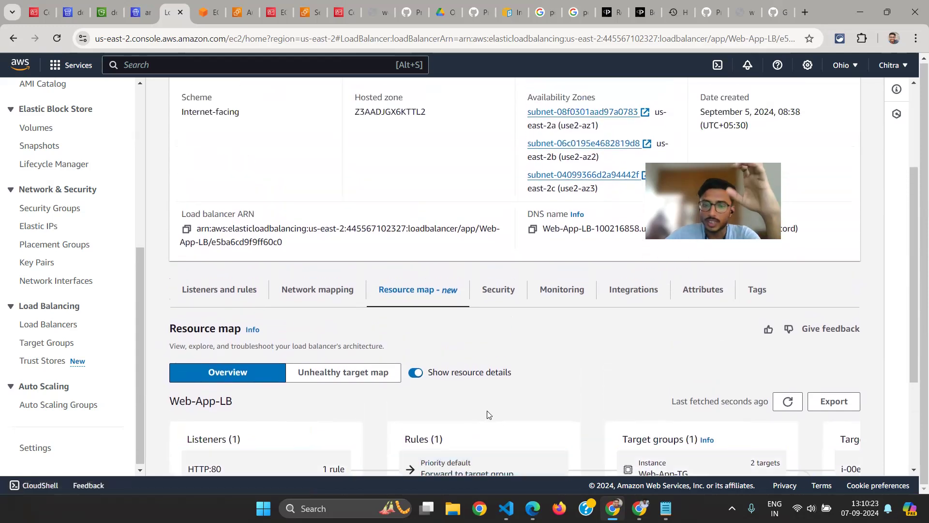
{"action": "scroll", "coordinate": [487, 414], "scroll_direction": "down", "scroll_amount": 1}
{"action": "scroll", "coordinate": [575, 419], "scroll_direction": "right", "scroll_amount": 3}
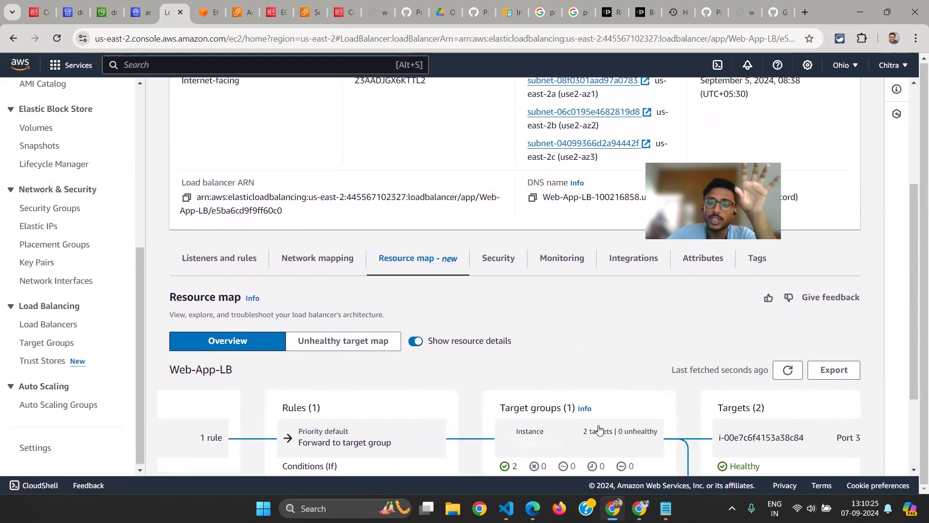
{"action": "scroll", "coordinate": [375, 449], "scroll_direction": "left", "scroll_amount": 3}
{"action": "scroll", "coordinate": [369, 450], "scroll_direction": "right", "scroll_amount": 3}
{"action": "scroll", "coordinate": [455, 454], "scroll_direction": "left", "scroll_amount": 3}
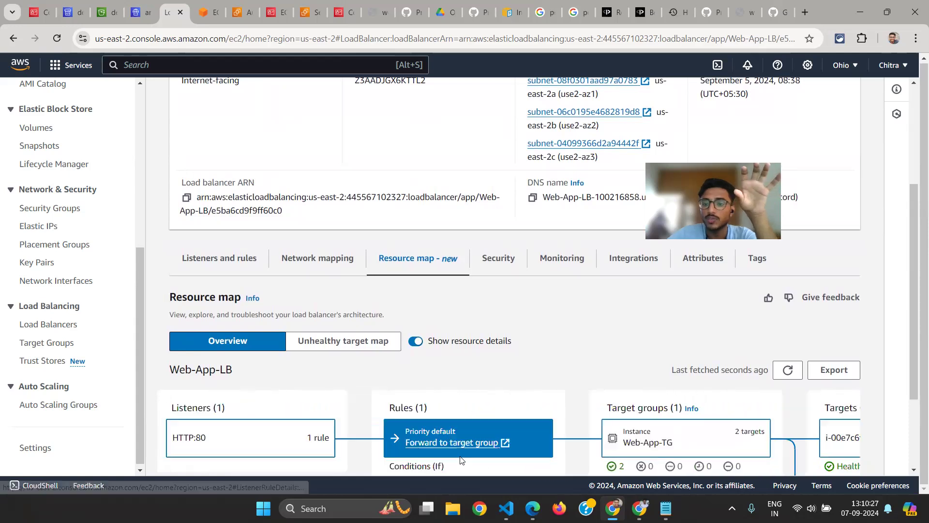
{"action": "scroll", "coordinate": [461, 459], "scroll_direction": "right", "scroll_amount": 3}
{"action": "scroll", "coordinate": [534, 374], "scroll_direction": "down", "scroll_amount": 2}
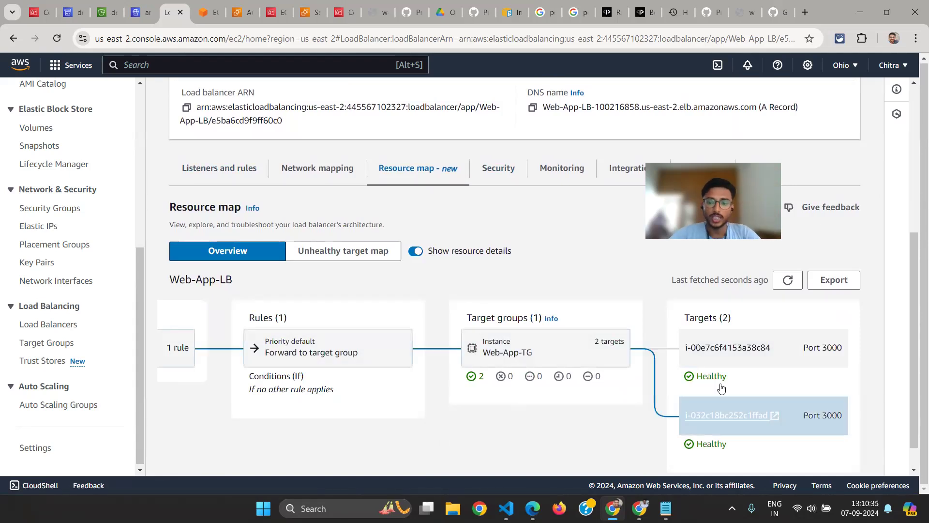
Trace Web-App-LB's resource map between the HTTP:80 listener and the two port 3000 targets, comparing both targets' health statuses
{"action": "scroll", "coordinate": [485, 356], "scroll_direction": "left", "scroll_amount": 3}
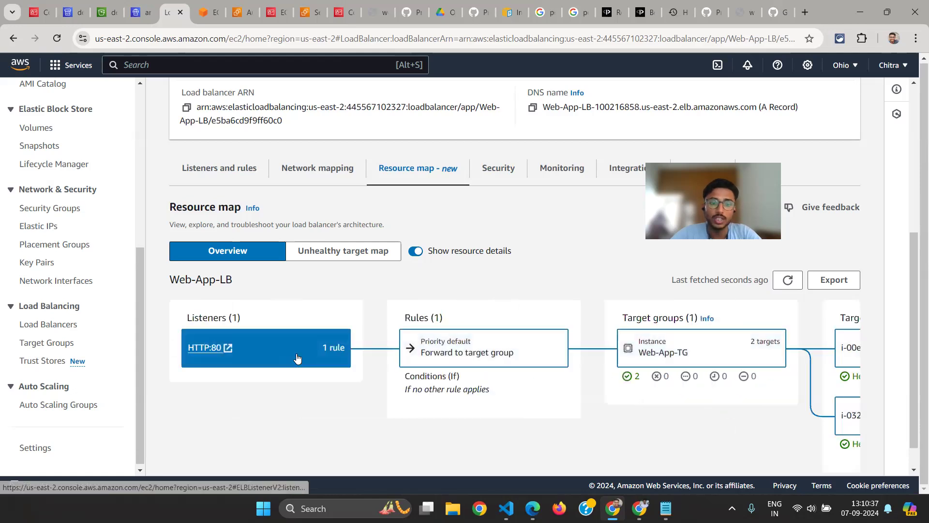
{"action": "scroll", "coordinate": [491, 342], "scroll_direction": "right", "scroll_amount": 1}
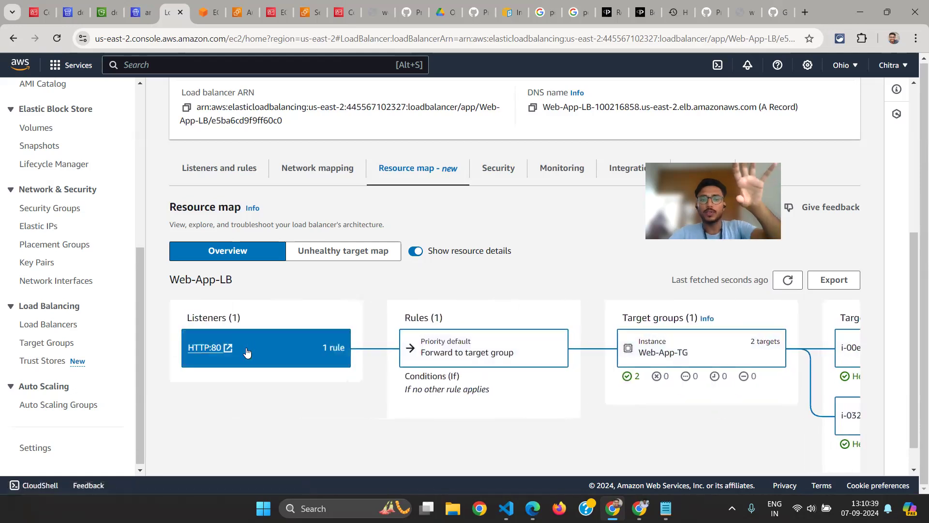
{"action": "scroll", "coordinate": [707, 318], "scroll_direction": "right", "scroll_amount": 3}
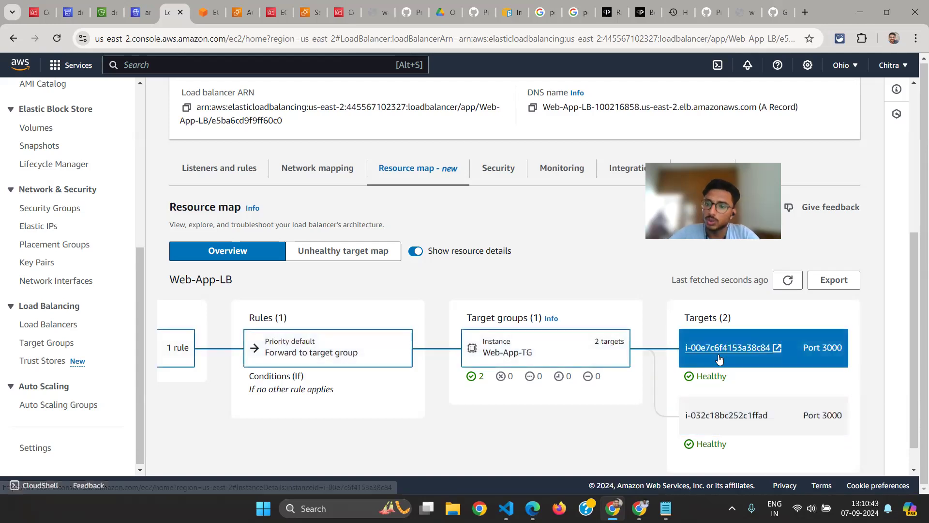
{"action": "double_click", "coordinate": [704, 376]}
{"action": "double_click", "coordinate": [707, 442]}
{"action": "left_click_drag", "start_coordinate": [705, 436], "coordinate": [705, 435]}
{"action": "left_click", "coordinate": [763, 439]}
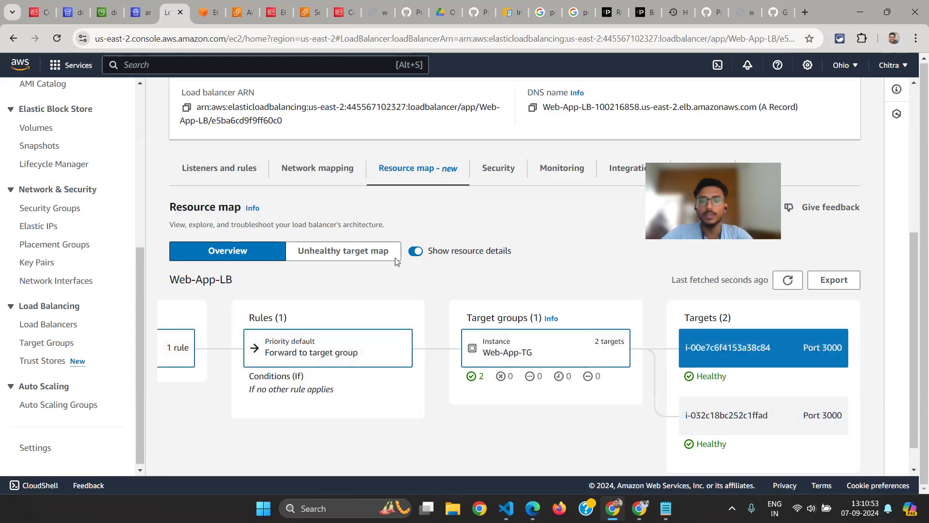
{"action": "scroll", "coordinate": [353, 242], "scroll_direction": "up", "scroll_amount": 5}
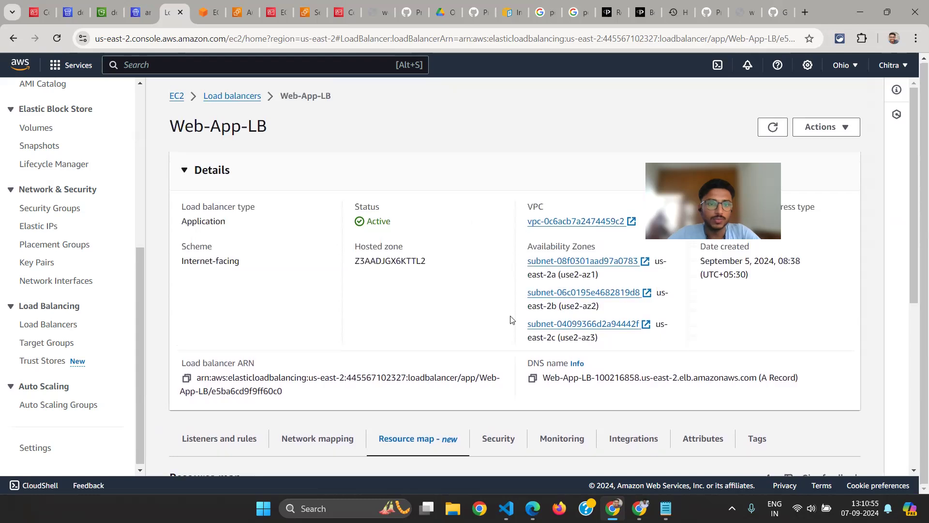
Switch to the EC2 Instance Connect terminal, quit htop, and stop the CPU load with pkill stress
{"action": "key", "text": "ctrl+Tab"}
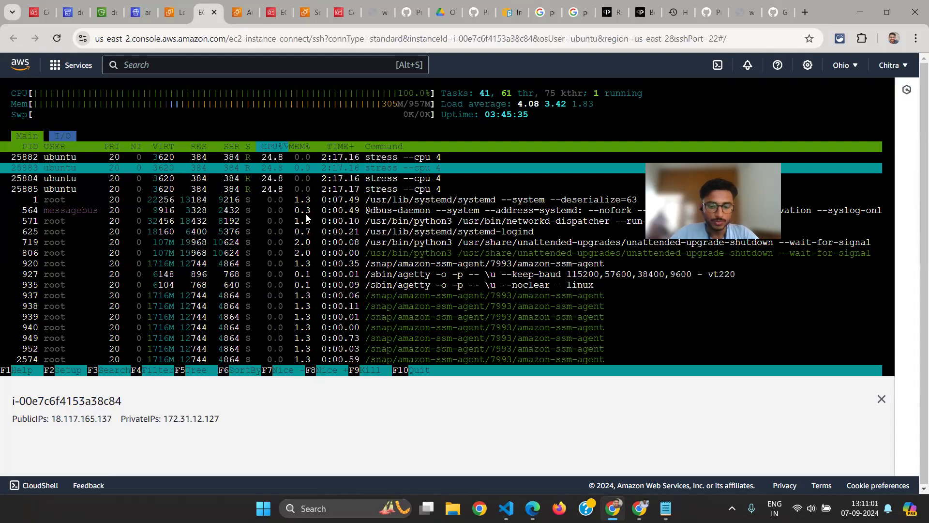
{"action": "key", "text": "q"}
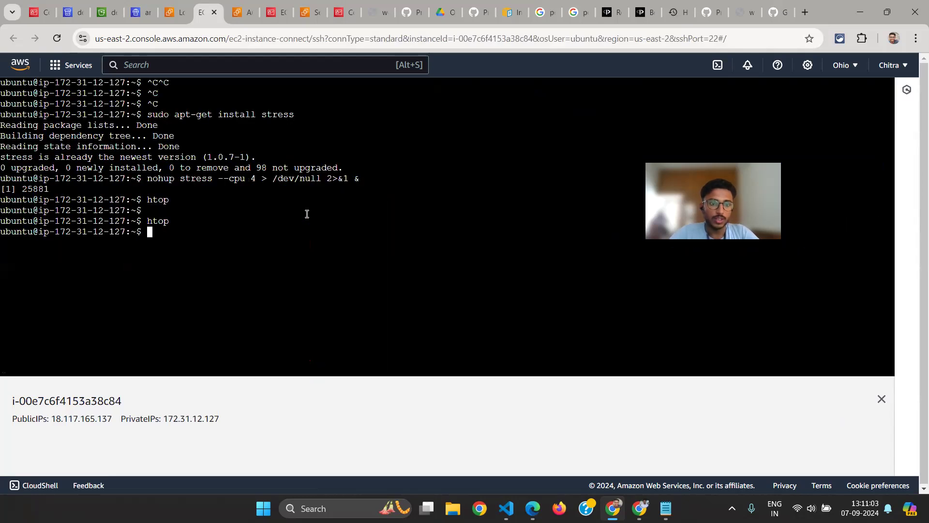
{"action": "type", "text": "pkill stre"}
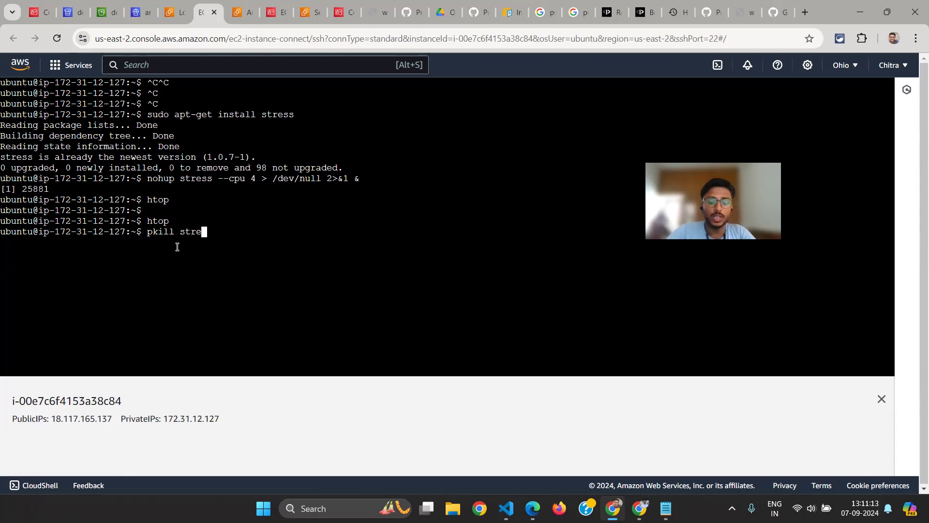
{"action": "type", "text": "ss"}
{"action": "key", "text": "Return"}
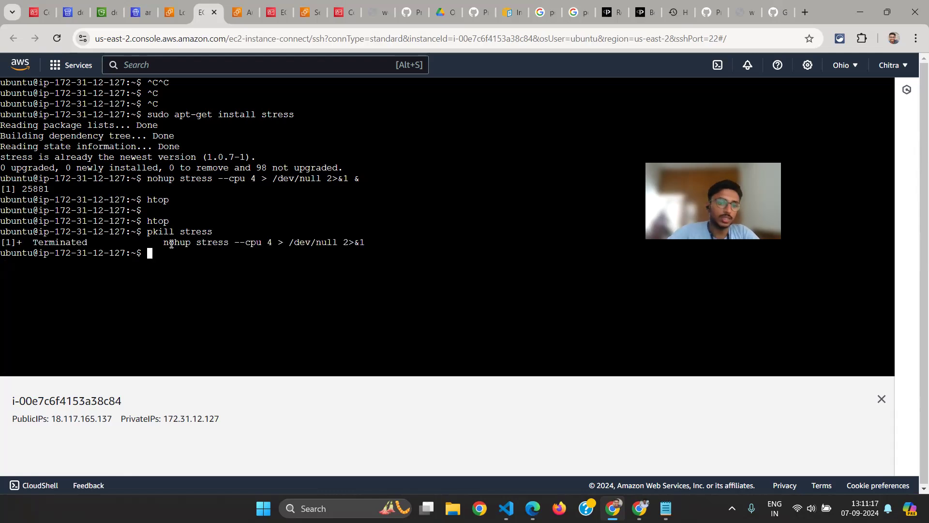
Examine the pkill stress command and the background job reported in its output
{"action": "left_click_drag", "start_coordinate": [165, 242], "coordinate": [390, 239]}
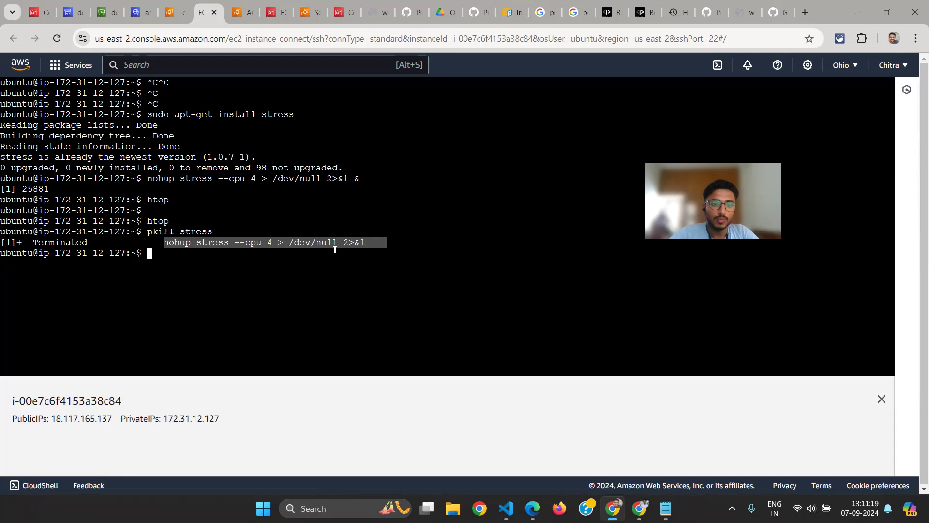
{"action": "left_click", "coordinate": [165, 242]}
{"action": "triple_click", "coordinate": [162, 233]}
{"action": "left_click", "coordinate": [178, 263]}
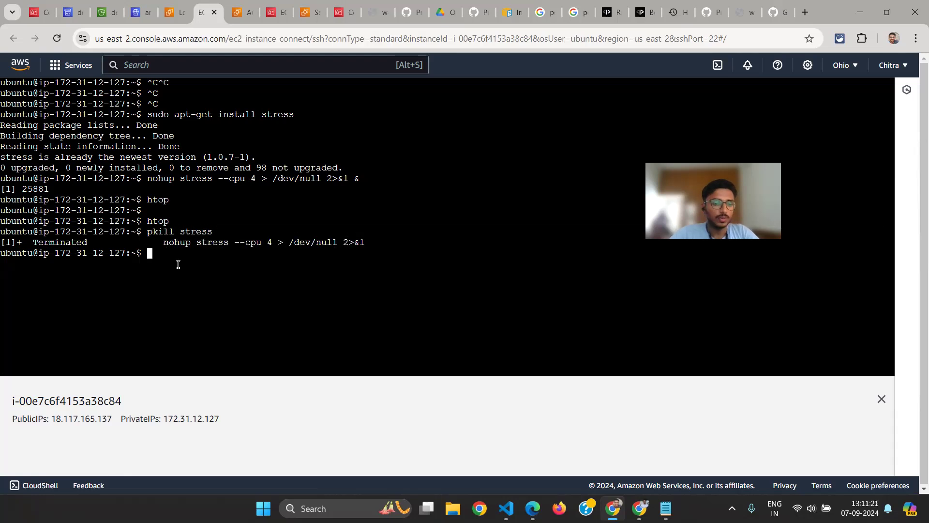
Clear the terminal, check the instance's CPU usage in htop, and quit back to an empty prompt
{"action": "key", "text": "ctrl+l"}
{"action": "type", "text": "htop"}
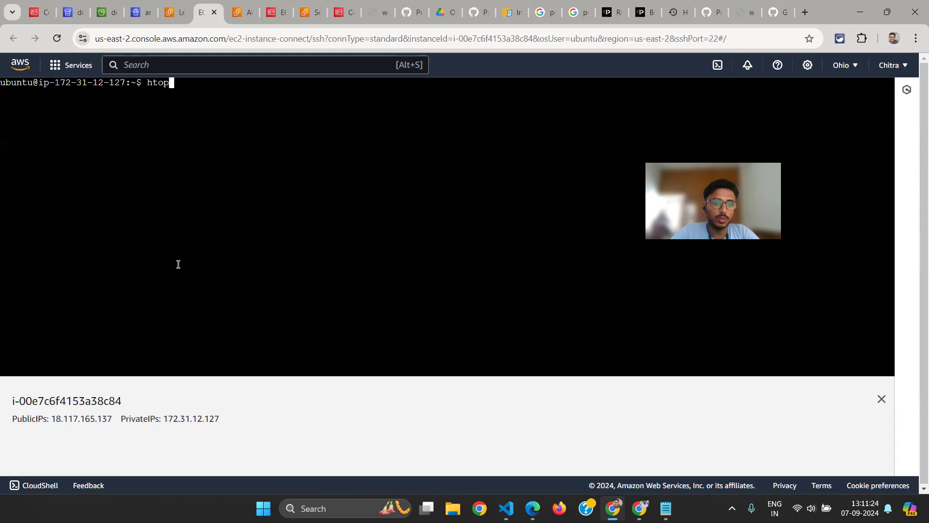
{"action": "key", "text": "Return"}
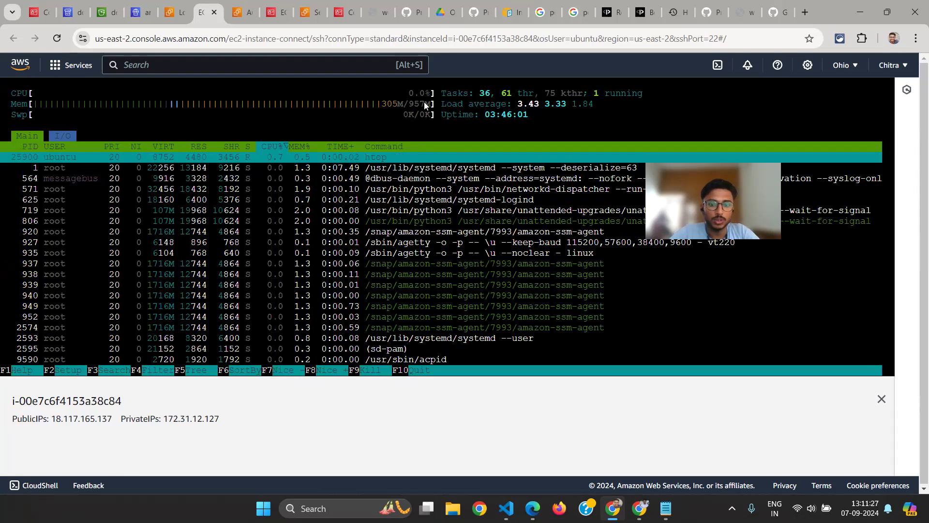
{"action": "left_click", "coordinate": [468, 292]}
{"action": "key", "text": "q"}
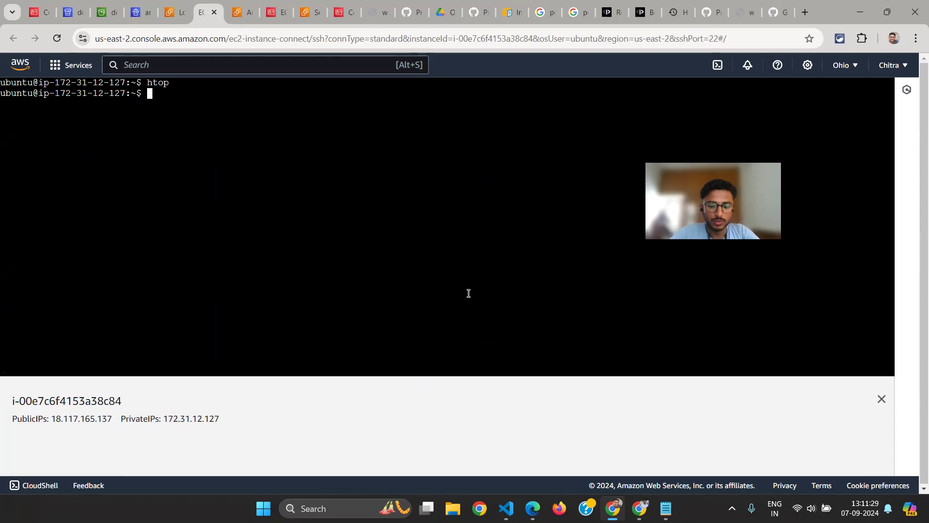
{"action": "key", "text": "ctrl+l"}
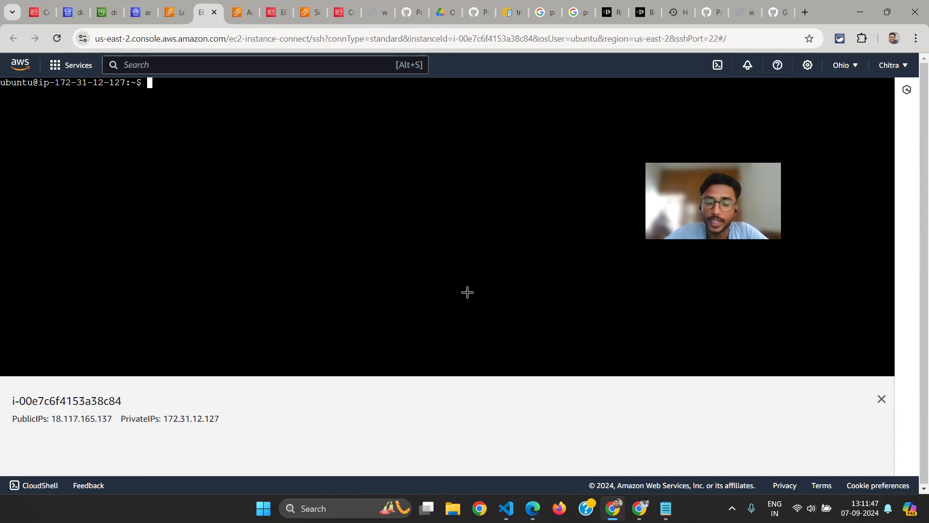
Switch to the steps.txt notes in Notepad and look up the ps aux commands for finding node processes
{"action": "key", "text": "alt+Tab"}
{"action": "key", "text": "alt+Tab"}
{"action": "key", "text": "alt+Tab"}
{"action": "key", "text": "alt+Tab"}
{"action": "key", "text": "alt+Tab"}
{"action": "key", "text": "alt+shift+Tab"}
{"action": "scroll", "coordinate": [52, 216], "scroll_direction": "up", "scroll_amount": 3}
{"action": "scroll", "coordinate": [52, 216], "scroll_direction": "up", "scroll_amount": 2}
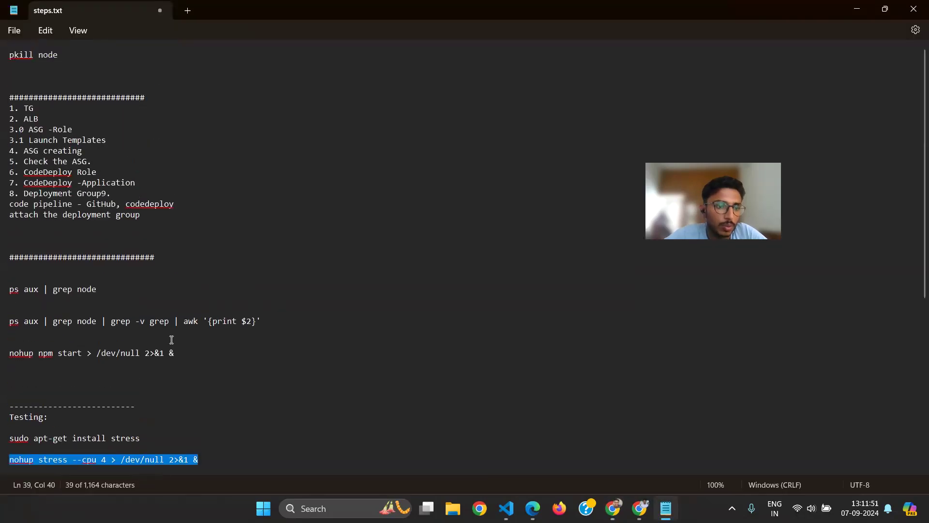
{"action": "scroll", "coordinate": [171, 339], "scroll_direction": "down", "scroll_amount": 4}
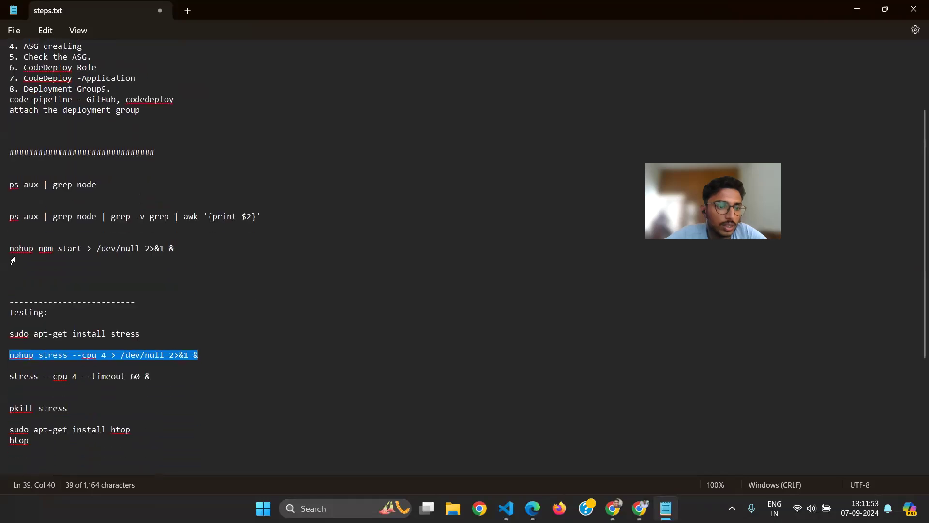
{"action": "double_click", "coordinate": [17, 251]}
{"action": "scroll", "coordinate": [16, 250], "scroll_direction": "down", "scroll_amount": 4}
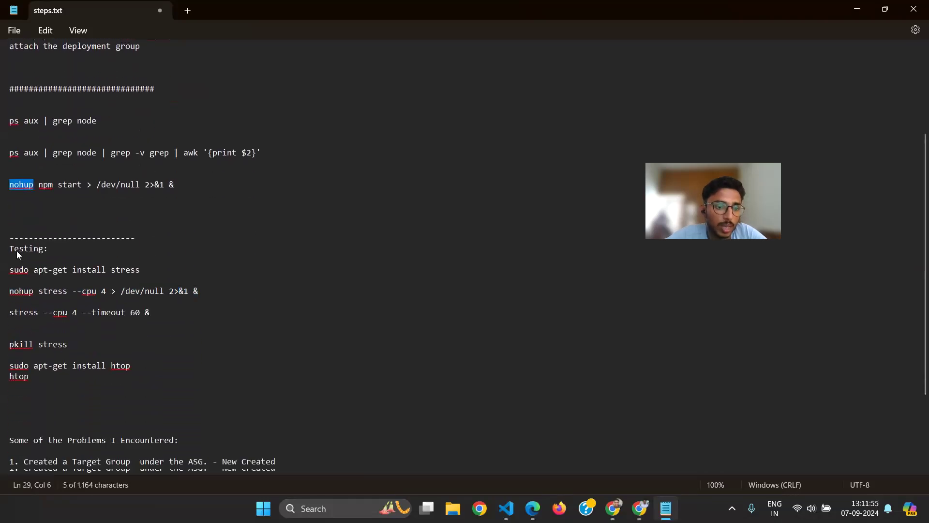
{"action": "scroll", "coordinate": [24, 345], "scroll_direction": "down", "scroll_amount": 4}
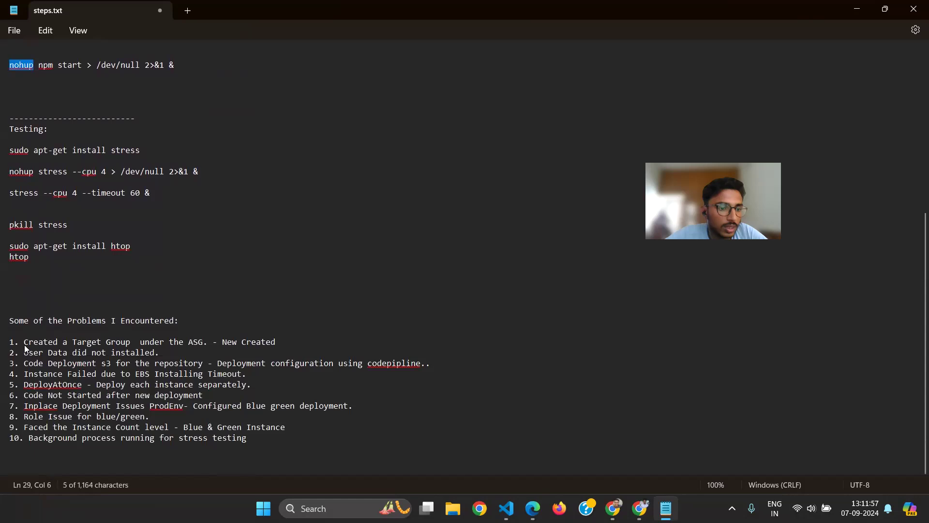
{"action": "scroll", "coordinate": [25, 344], "scroll_direction": "up", "scroll_amount": 4}
{"action": "scroll", "coordinate": [24, 345], "scroll_direction": "up", "scroll_amount": 6}
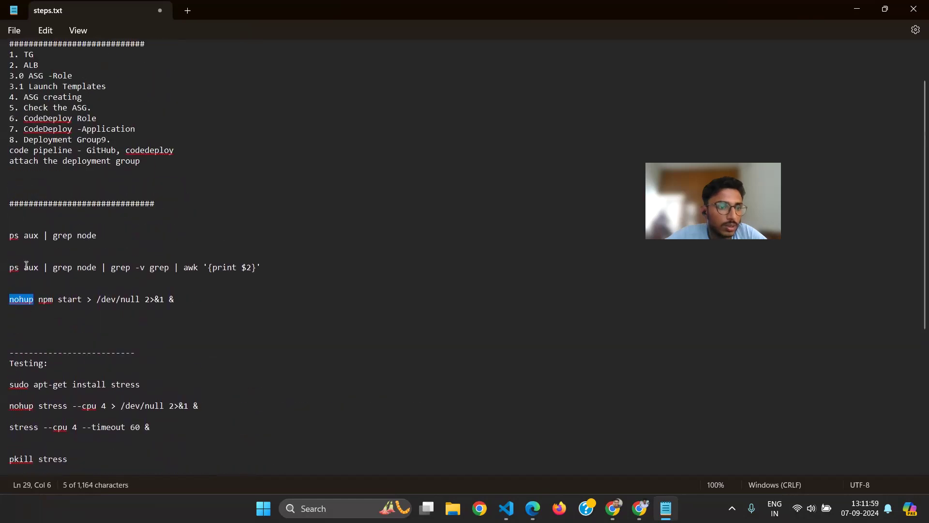
{"action": "left_click_drag", "start_coordinate": [10, 235], "coordinate": [99, 236]}
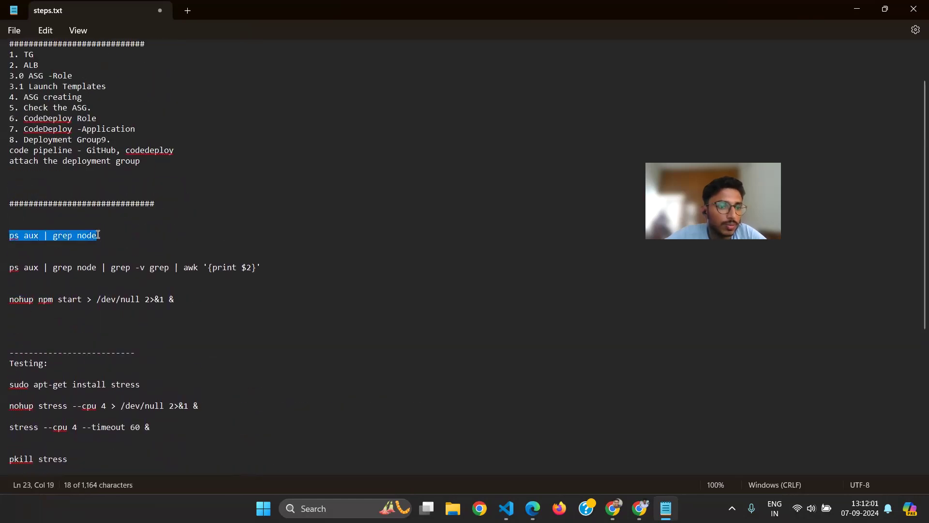
{"action": "left_click", "coordinate": [97, 234]}
{"action": "left_click_drag", "start_coordinate": [263, 268], "coordinate": [9, 268]}
Switch back to the instance terminal, list all running processes with ps aux, and look through the output
{"action": "key", "text": "alt+Tab"}
{"action": "type", "text": "p"}
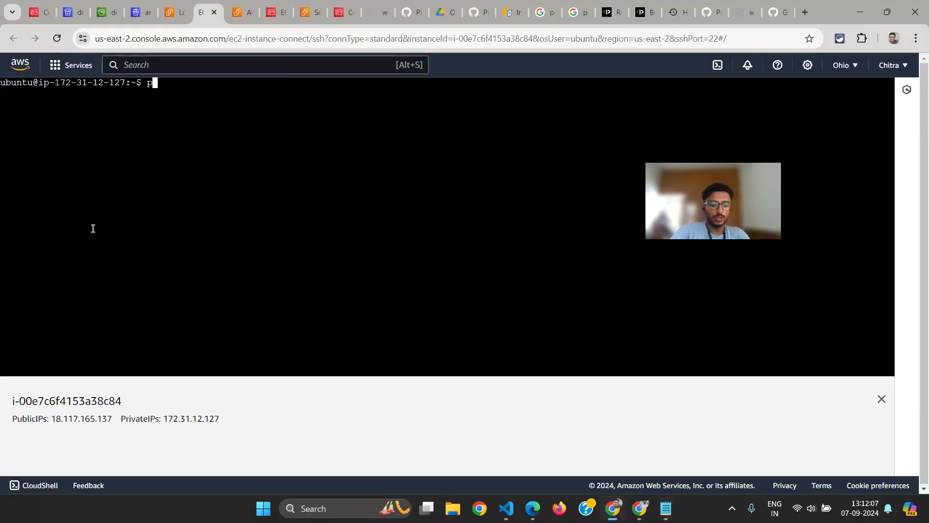
{"action": "type", "text": "s aux "}
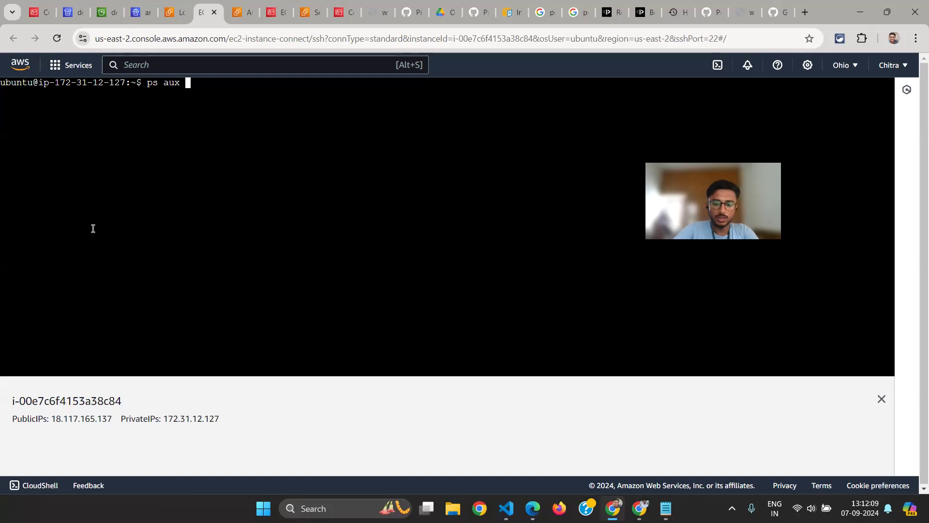
{"action": "type", "text": "| pre"}
{"action": "key", "text": "BackSpace"}
{"action": "key", "text": "BackSpace"}
{"action": "key", "text": "BackSpace"}
{"action": "key", "text": "BackSpace"}
{"action": "key", "text": "BackSpace"}
{"action": "key", "text": "BackSpace"}
{"action": "key", "text": "Return"}
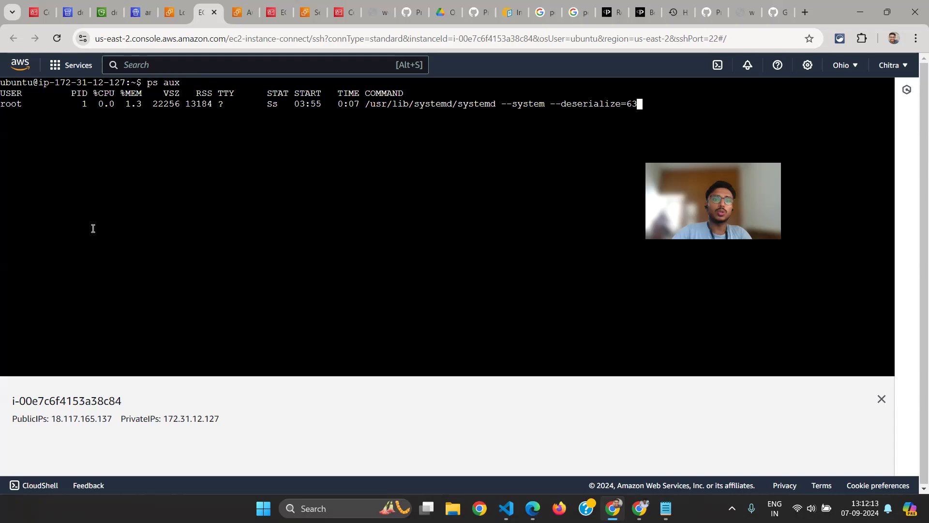
{"action": "scroll", "coordinate": [310, 261], "scroll_direction": "up", "scroll_amount": 2}
{"action": "scroll", "coordinate": [310, 261], "scroll_direction": "down", "scroll_amount": 2}
{"action": "scroll", "coordinate": [309, 261], "scroll_direction": "up", "scroll_amount": 15}
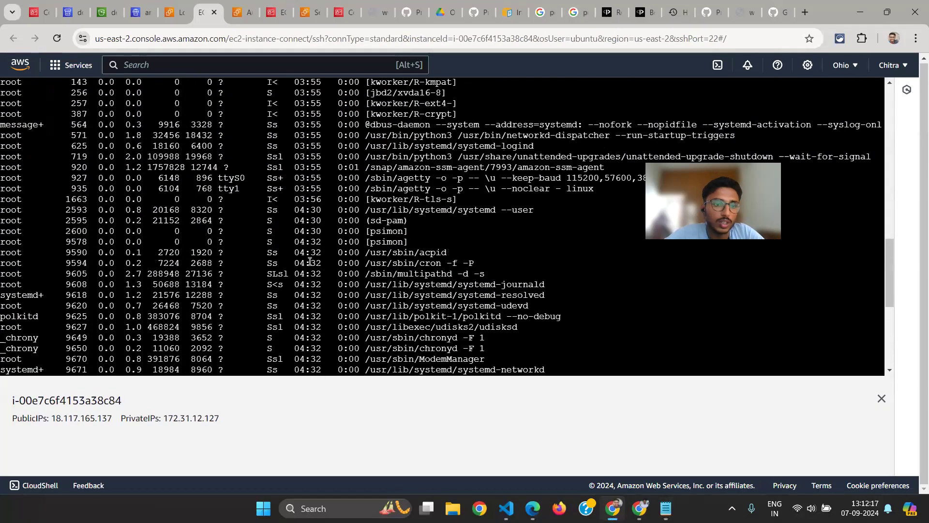
{"action": "scroll", "coordinate": [309, 261], "scroll_direction": "up", "scroll_amount": 8}
{"action": "scroll", "coordinate": [309, 261], "scroll_direction": "down", "scroll_amount": 20}
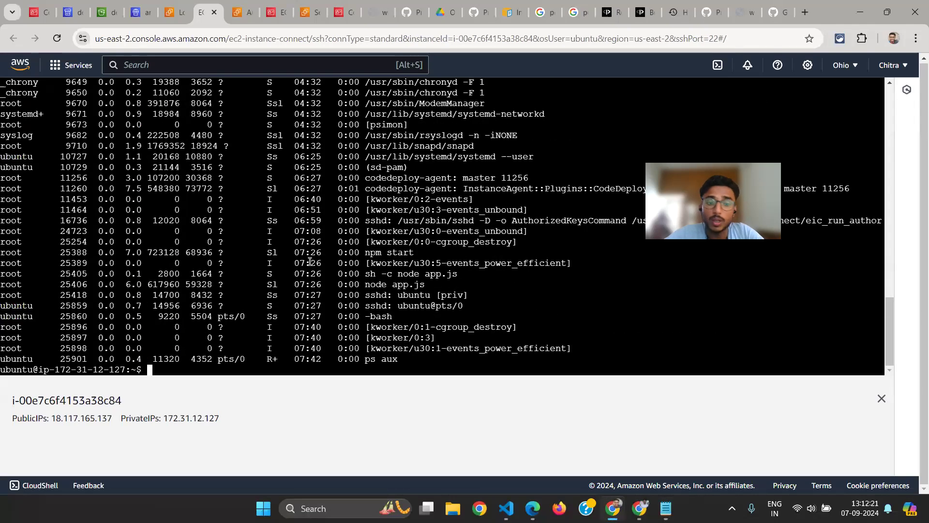
Clear the terminal and run ps aux again to relist the processes
{"action": "key", "text": "ctrl+l"}
{"action": "type", "text": "ps aux"}
{"action": "key", "text": "Return"}
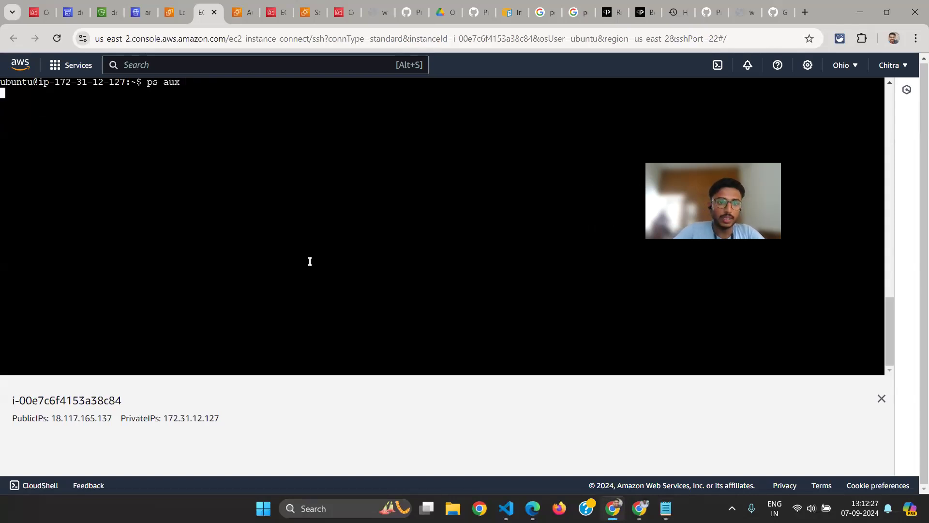
Clear the screen and filter the process list for node by running ps aux | grep node
{"action": "key", "text": "Up"}
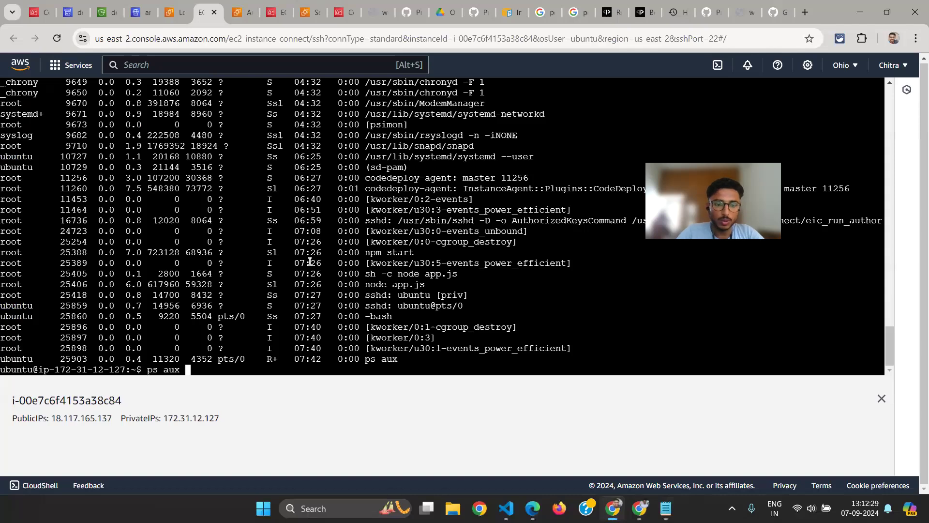
{"action": "key", "text": "ctrl+l"}
{"action": "type", "text": "|"}
{"action": "key", "text": "BackSpace"}
{"action": "key", "text": "BackSpace"}
{"action": "key", "text": "BackSpace"}
{"action": "type", "text": "| grep"}
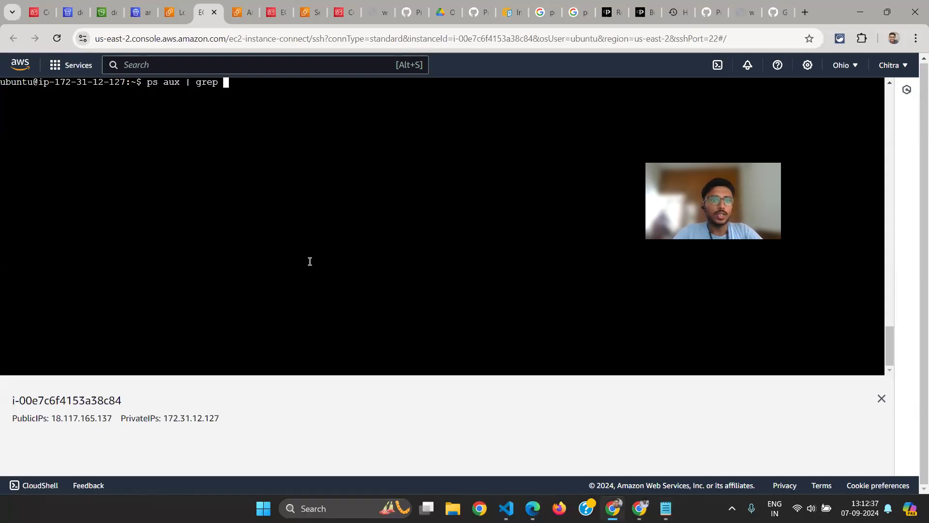
{"action": "key", "text": "alt+Tab"}
{"action": "key", "text": "alt+Tab"}
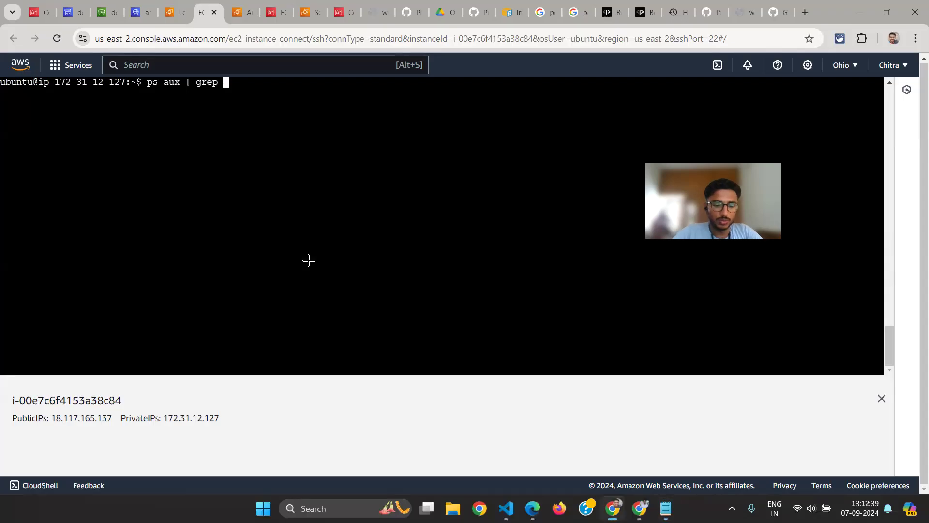
{"action": "type", "text": "node"}
{"action": "key", "text": "Return"}
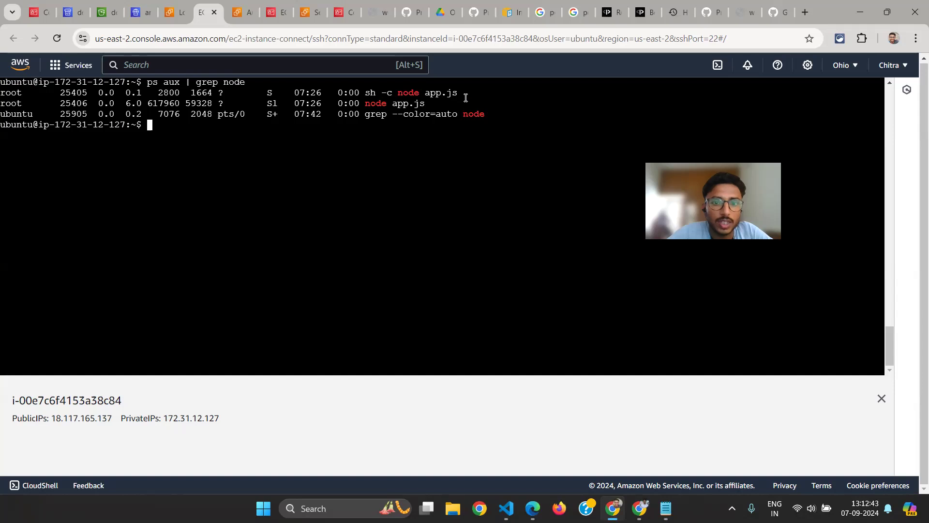
Compare the grep entry with the node app.js entry in the filtered process list
{"action": "left_click_drag", "start_coordinate": [503, 105], "coordinate": [388, 125]}
{"action": "left_click", "coordinate": [484, 116]}
{"action": "left_click_drag", "start_coordinate": [493, 116], "coordinate": [331, 115]}
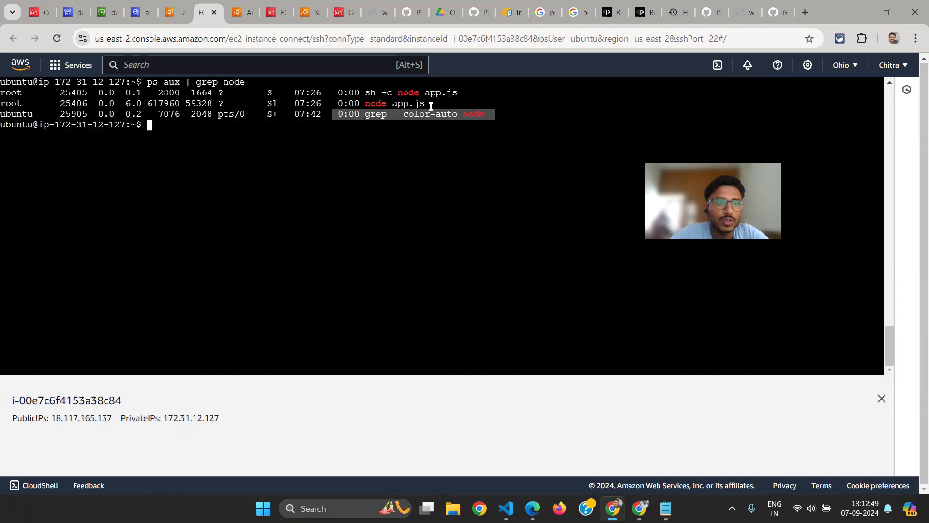
{"action": "left_click_drag", "start_coordinate": [451, 104], "coordinate": [366, 104]}
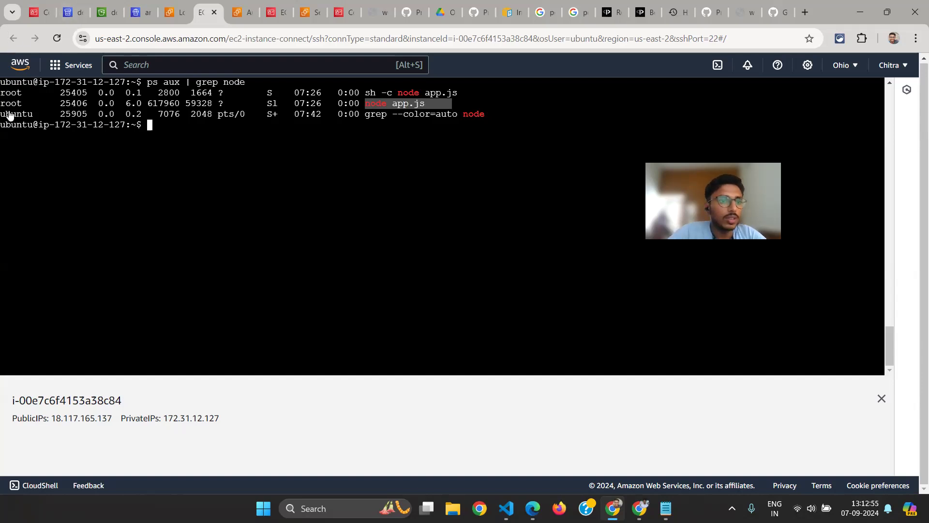
Try to stop the node app.js process by running pkill 25406
{"action": "double_click", "coordinate": [68, 103]}
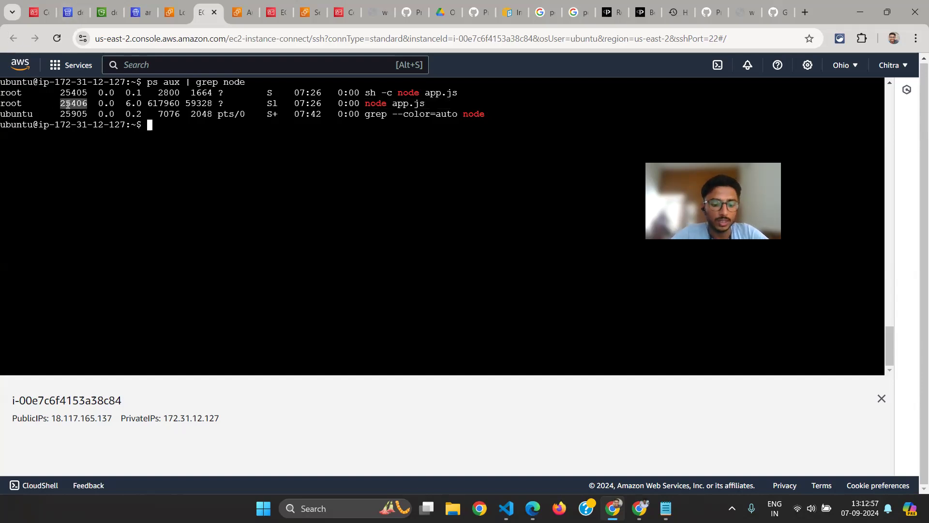
{"action": "key", "text": "ctrl+c"}
{"action": "key", "text": "ctrl+c"}
{"action": "type", "text": "pkill"}
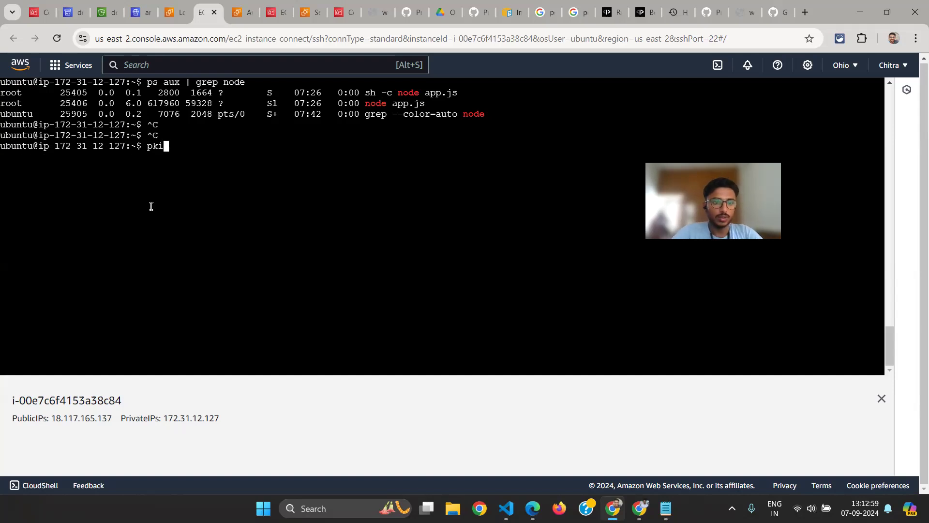
{"action": "key", "text": "ctrl+c"}
{"action": "key", "text": "ctrl+c"}
{"action": "key", "text": "ctrl+c"}
{"action": "type", "text": "pkill "}
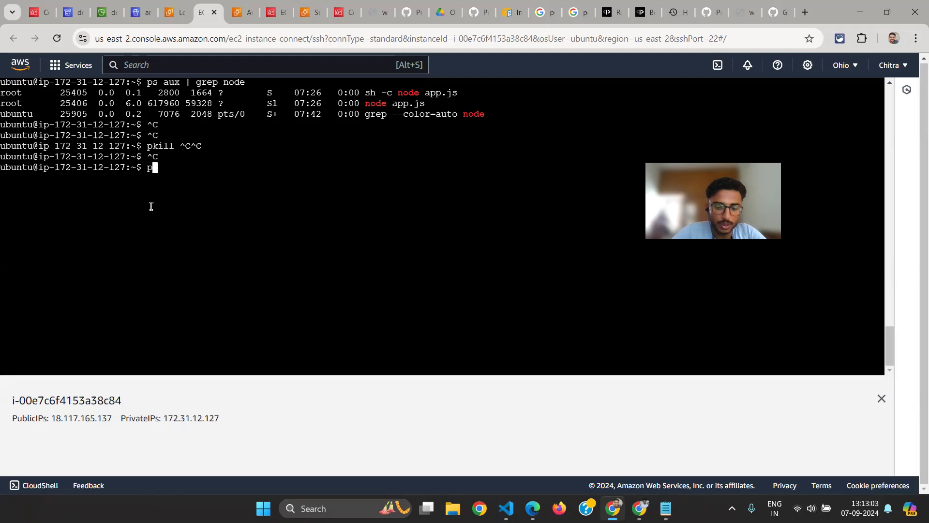
{"action": "type", "text": "25406"}
{"action": "key", "text": "Return"}
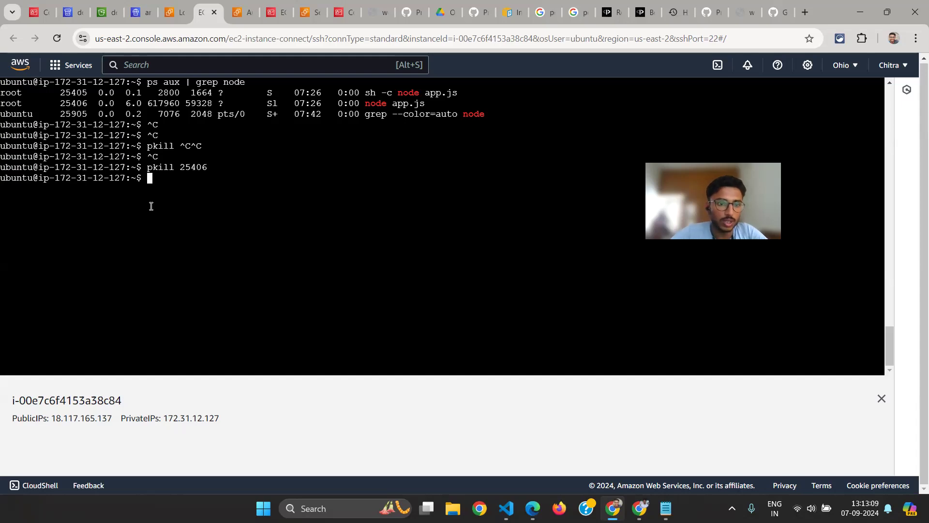
{"action": "type", "text": "ls"}
{"action": "key", "text": "Return"}
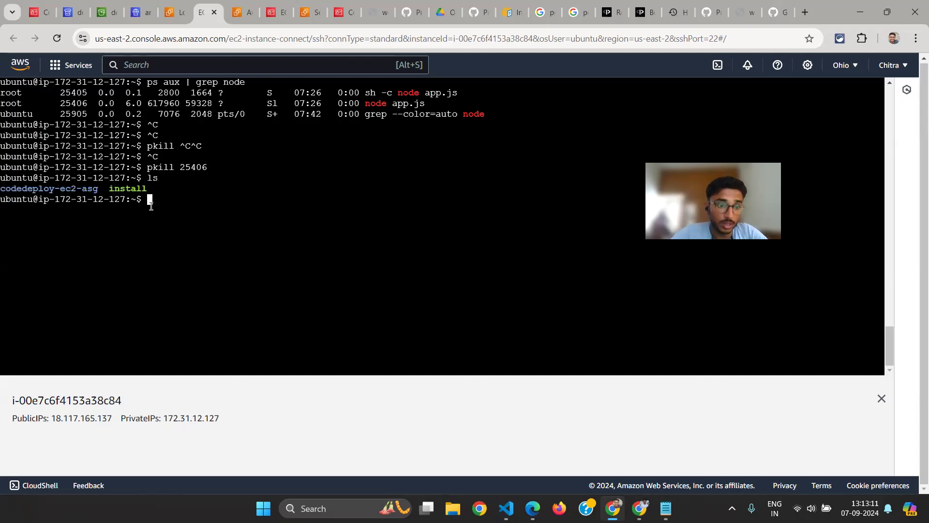
{"action": "type", "text": "curl htop"}
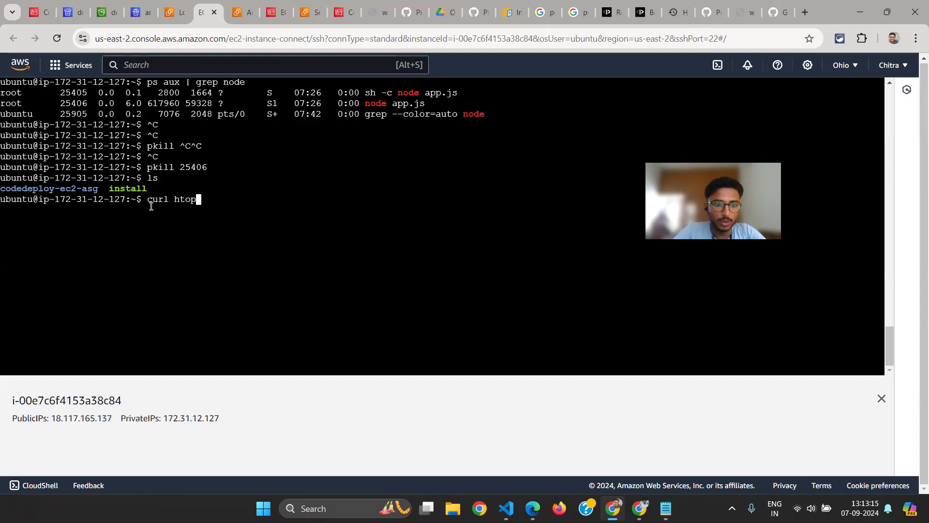
{"action": "key", "text": "BackSpace"}
{"action": "key", "text": "BackSpace"}
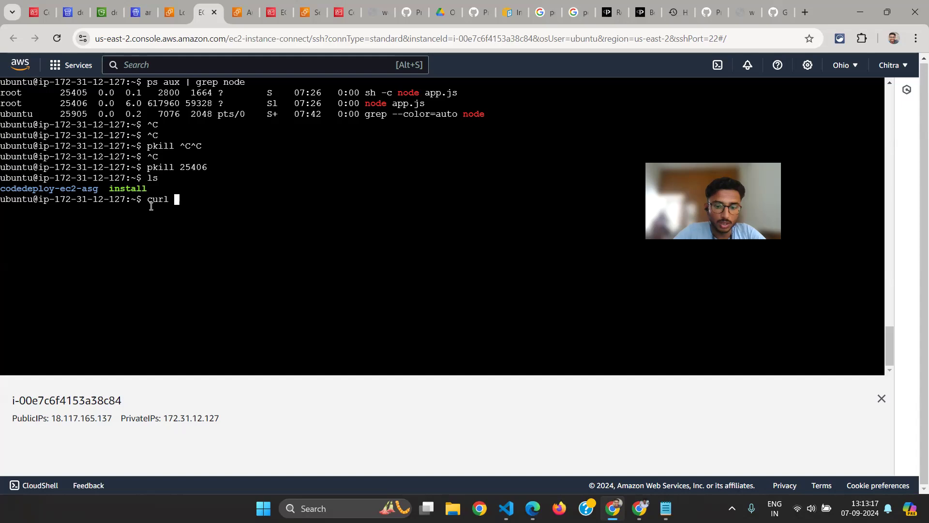
{"action": "type", "text": "http://lo"}
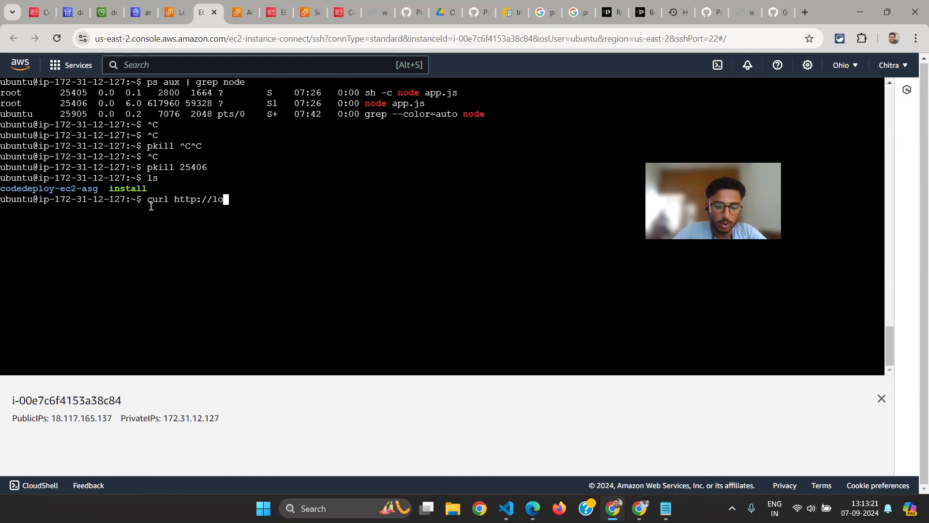
{"action": "type", "text": "calhost:3000/"}
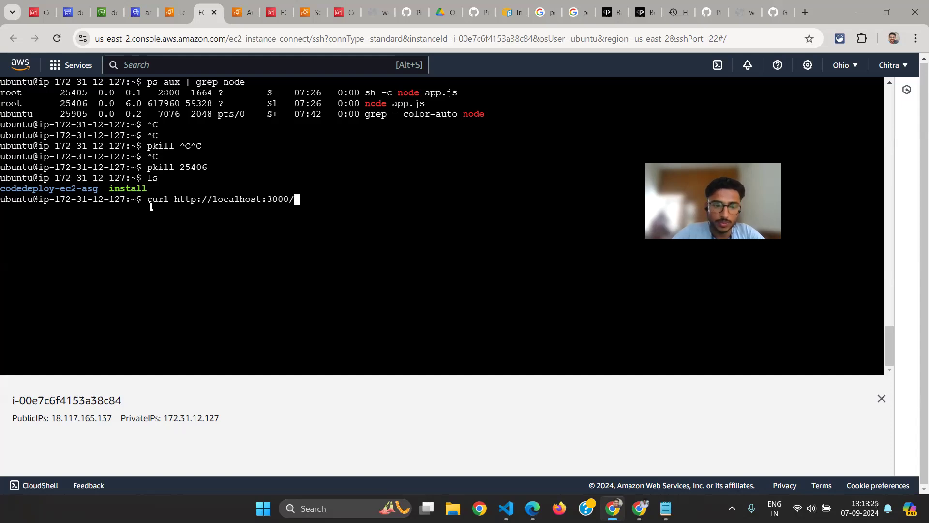
{"action": "key", "text": "Return"}
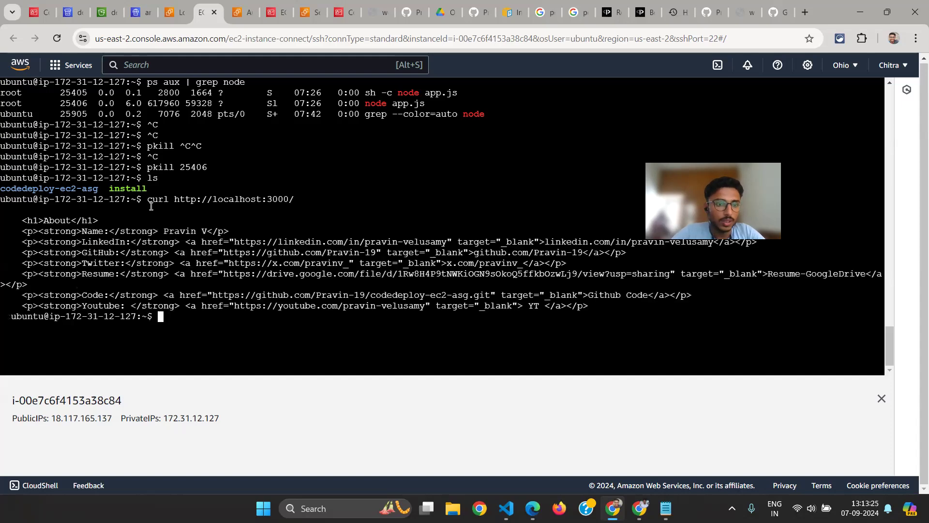
Clear the terminal, switch to steps.txt in Notepad and select the command ps aux | grep node | grep -v grep | awk '{print $2}'
{"action": "key", "text": "ctrl+l"}
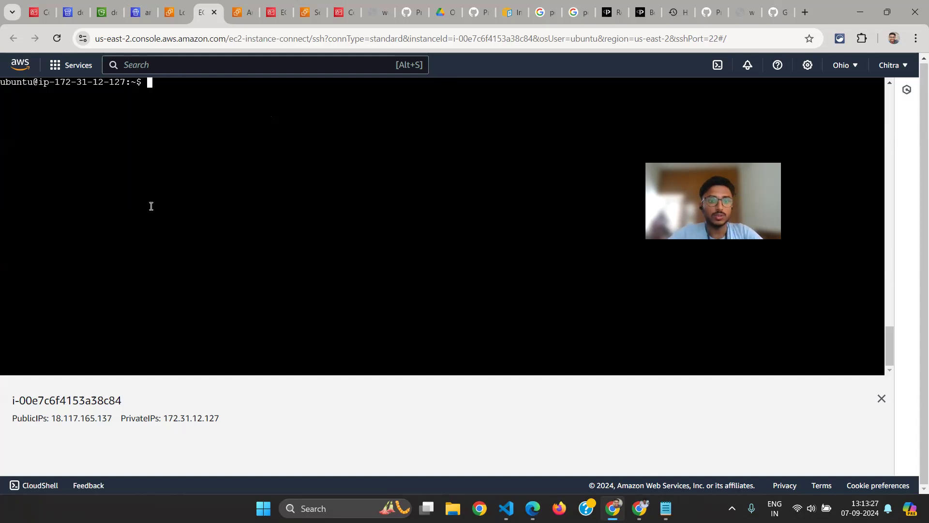
{"action": "key", "text": "alt+Tab"}
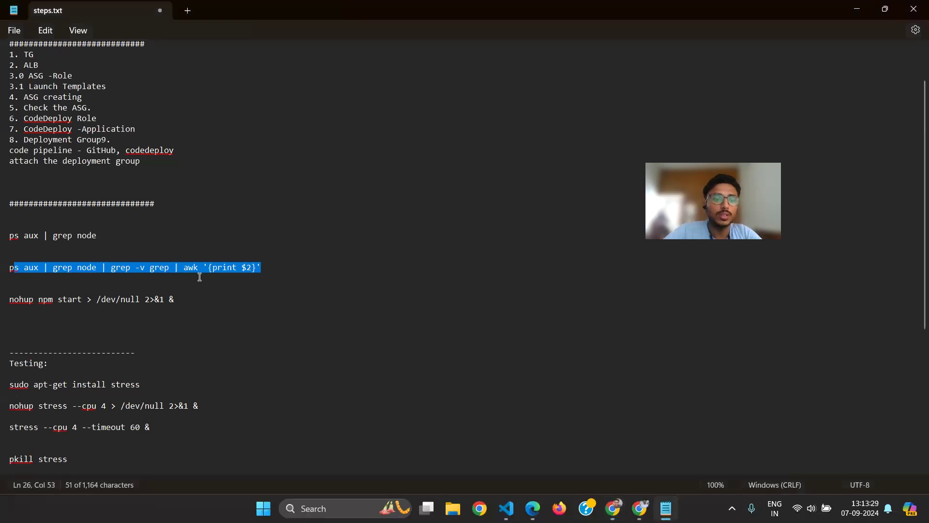
{"action": "left_click", "coordinate": [265, 272]}
{"action": "left_click_drag", "start_coordinate": [265, 272], "coordinate": [12, 269]}
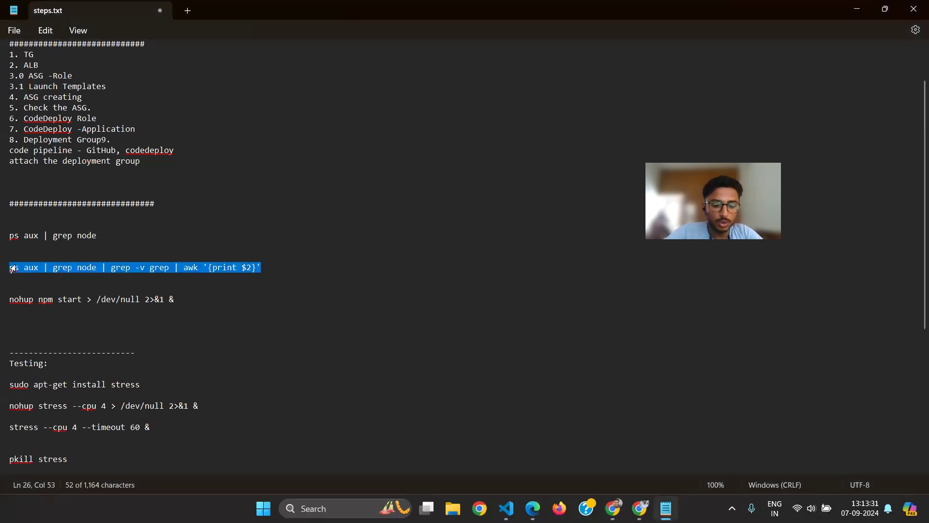
Return to the instance terminal, run ps aux | grep node, and compare the app.js process ID with the grep entry
{"action": "key", "text": "alt+Tab"}
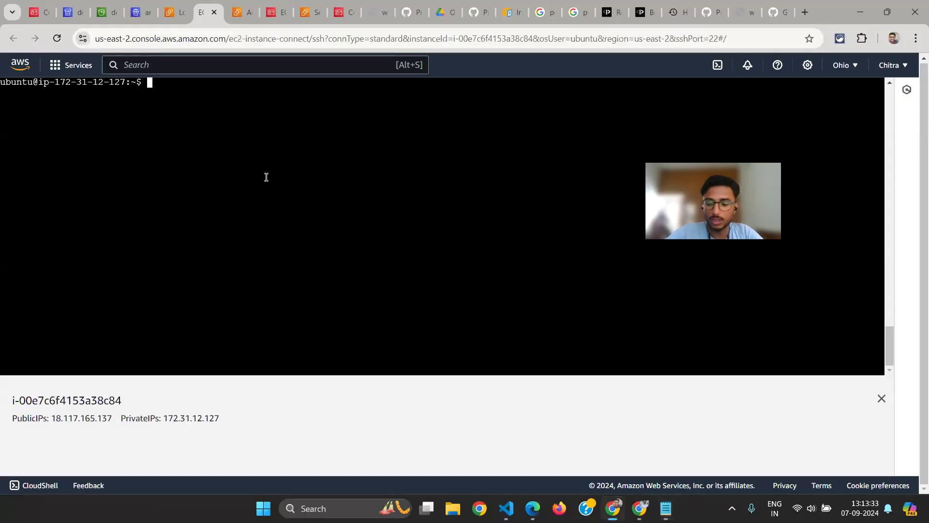
{"action": "type", "text": "ps auc"}
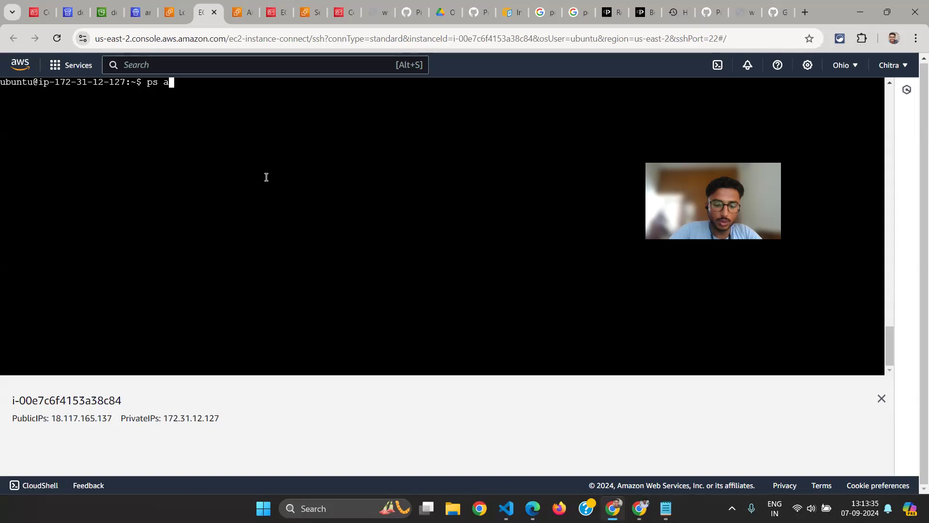
{"action": "key", "text": "BackSpace"}
{"action": "type", "text": "x | grep node"}
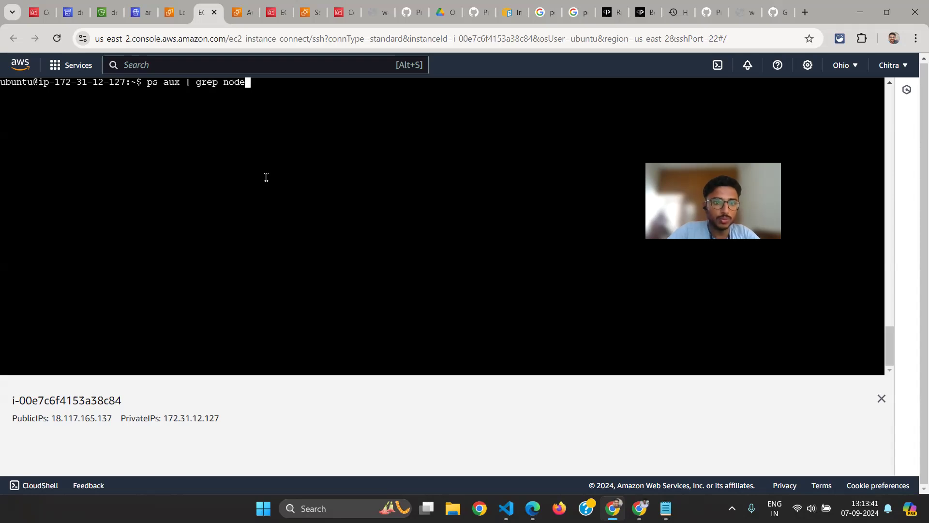
{"action": "key", "text": "Return"}
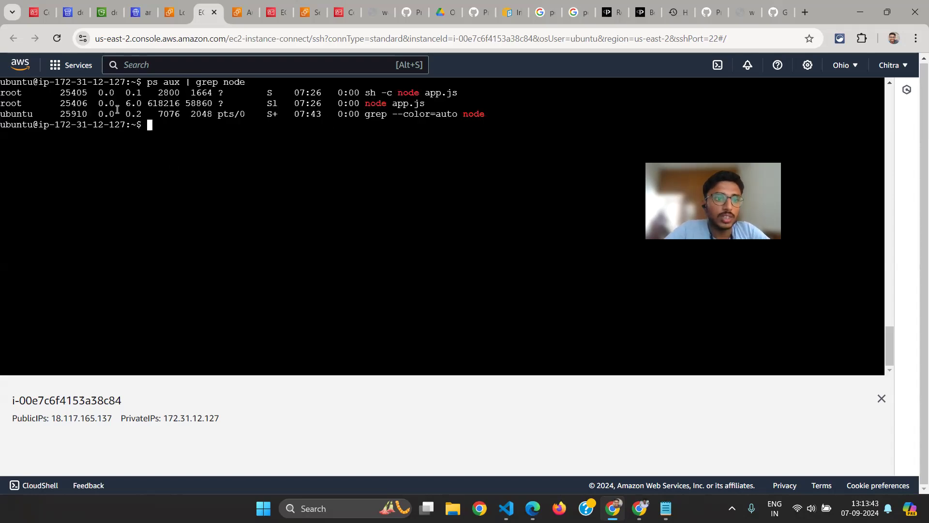
{"action": "double_click", "coordinate": [85, 104]}
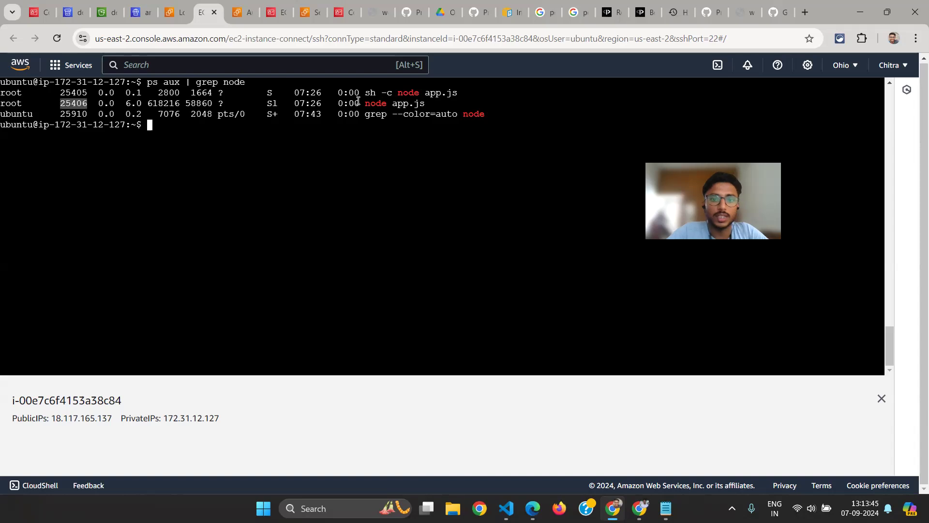
{"action": "left_click_drag", "start_coordinate": [437, 111], "coordinate": [324, 111]}
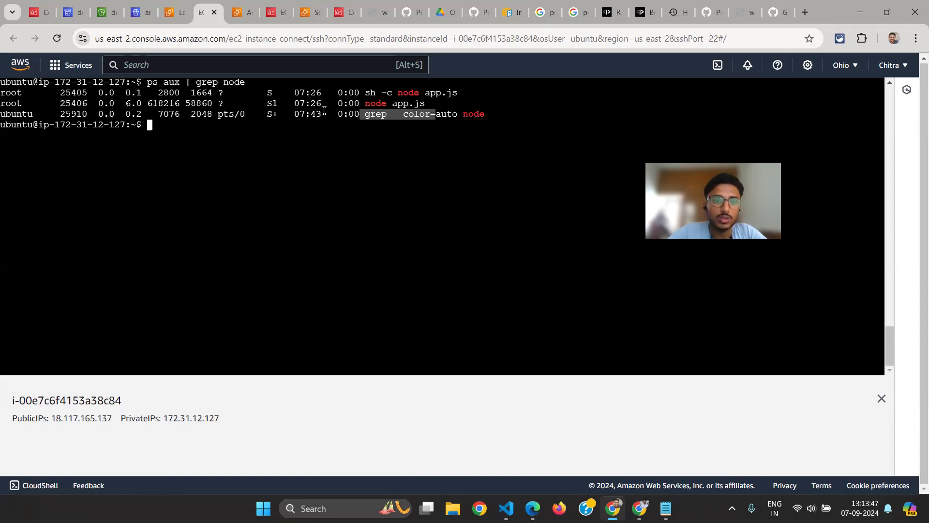
Paste the command ps aux | grep node | grep -v grep | awk '{print $2}' at the prompt
{"action": "left_click", "coordinate": [225, 121]}
{"action": "right_click", "coordinate": [225, 121]}
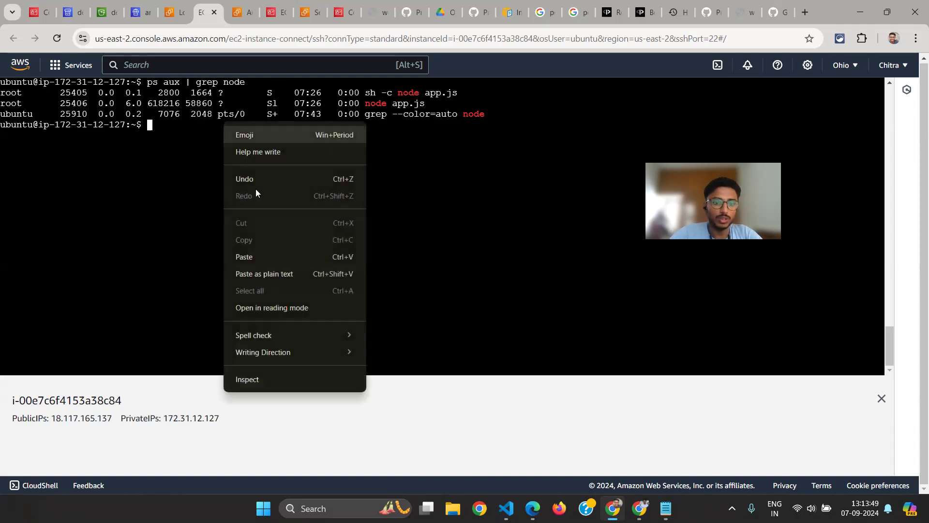
{"action": "left_click", "coordinate": [251, 249]}
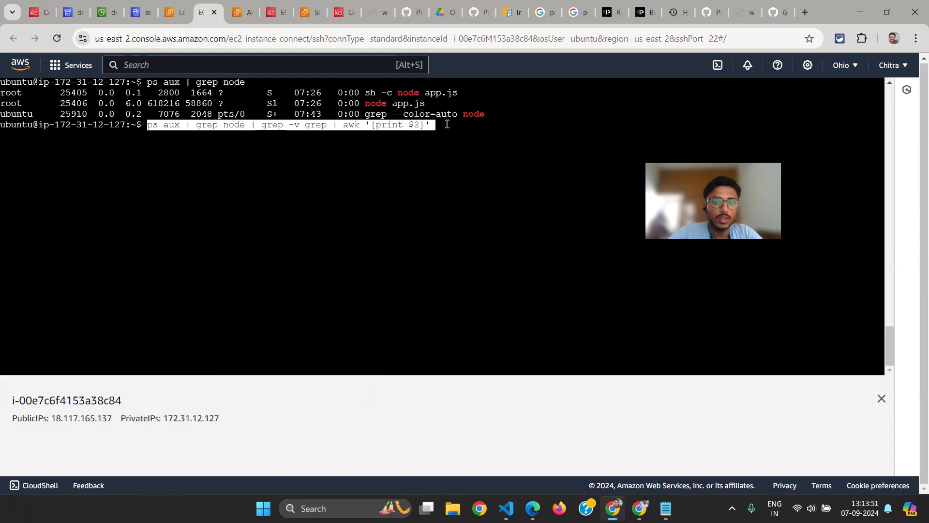
{"action": "key", "text": "Left"}
{"action": "key", "text": "Left"}
{"action": "key", "text": "Right"}
{"action": "key", "text": "Right"}
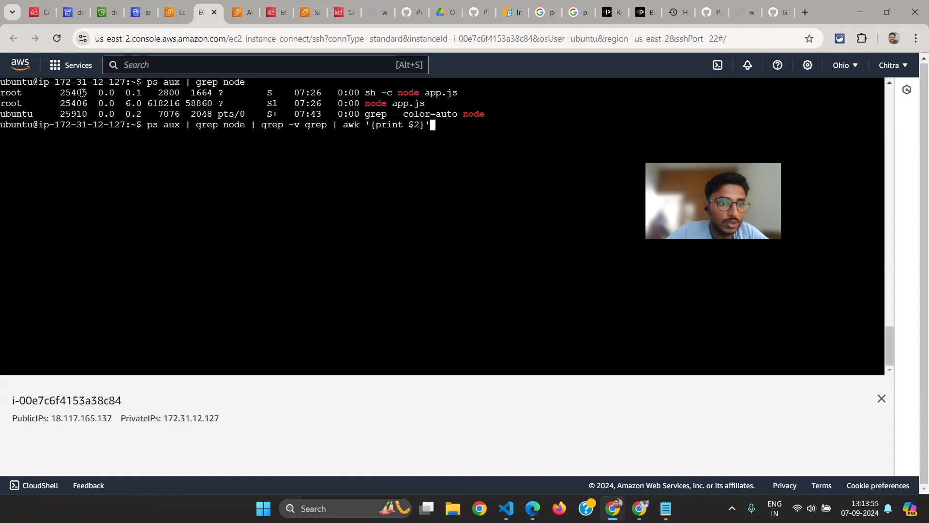
Highlight the process IDs of the two app.js entries and run the pasted command to print only the node process IDs
{"action": "triple_click", "coordinate": [82, 93]}
{"action": "double_click", "coordinate": [74, 104]}
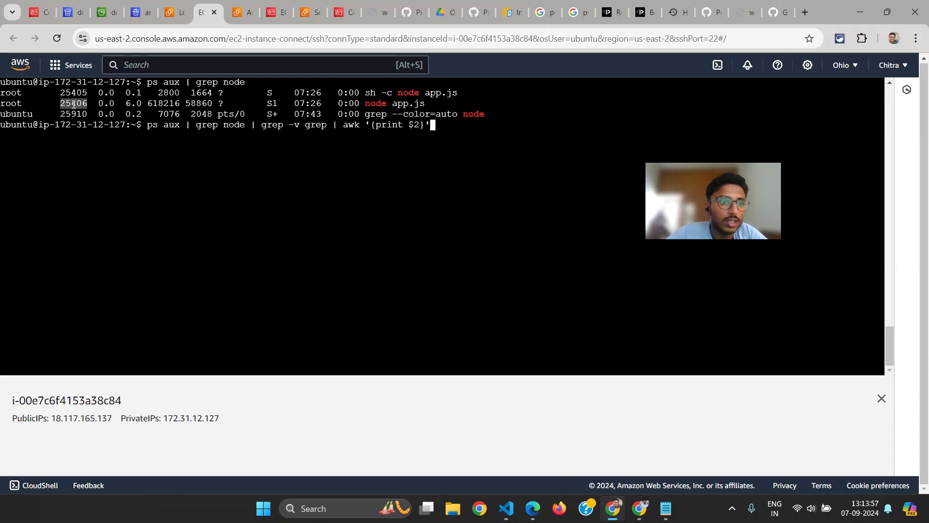
{"action": "double_click", "coordinate": [77, 93]}
{"action": "double_click", "coordinate": [76, 103]}
{"action": "left_click", "coordinate": [449, 136]}
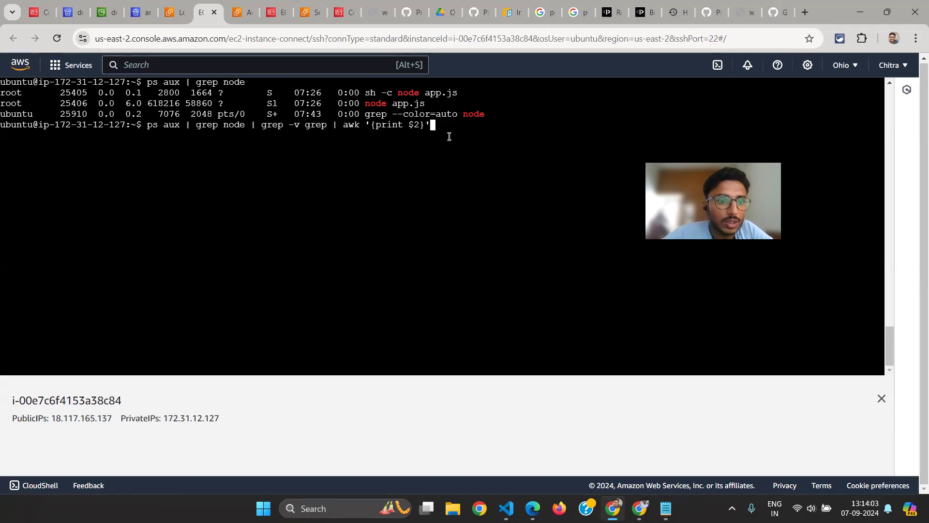
{"action": "key", "text": "Return"}
Clear the terminal and review the testing commands and the list of encountered problems in steps.txt in Notepad
{"action": "key", "text": "alt+Tab"}
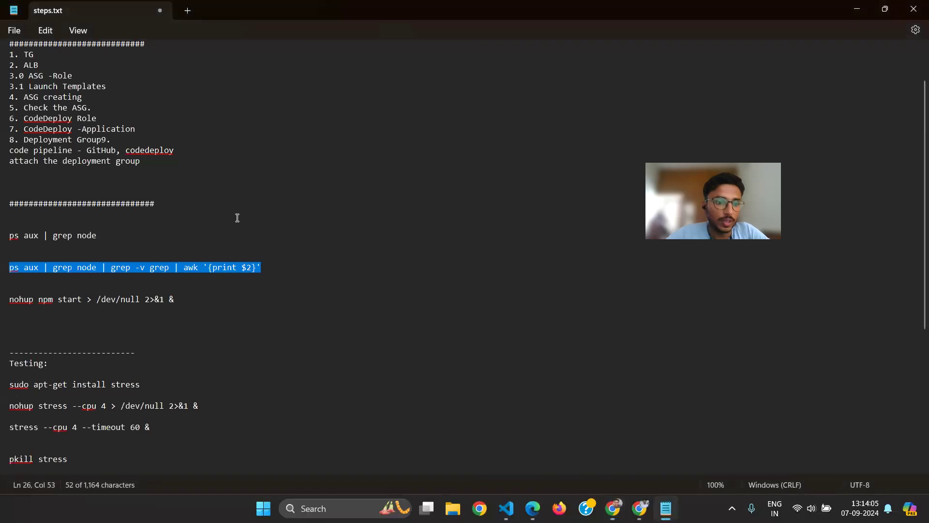
{"action": "scroll", "coordinate": [195, 329], "scroll_direction": "down", "scroll_amount": 2}
{"action": "key", "text": "alt+Tab"}
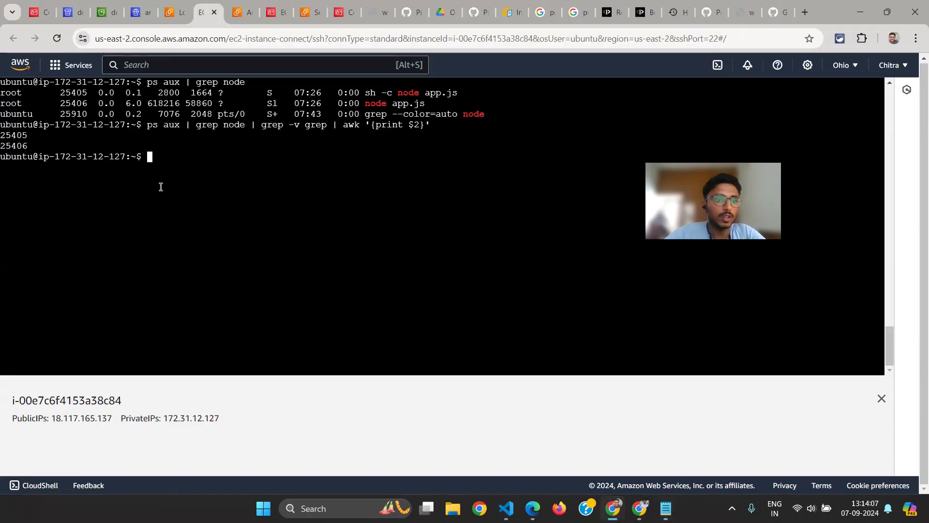
{"action": "key", "text": "ctrl+l"}
{"action": "key", "text": "alt+Tab"}
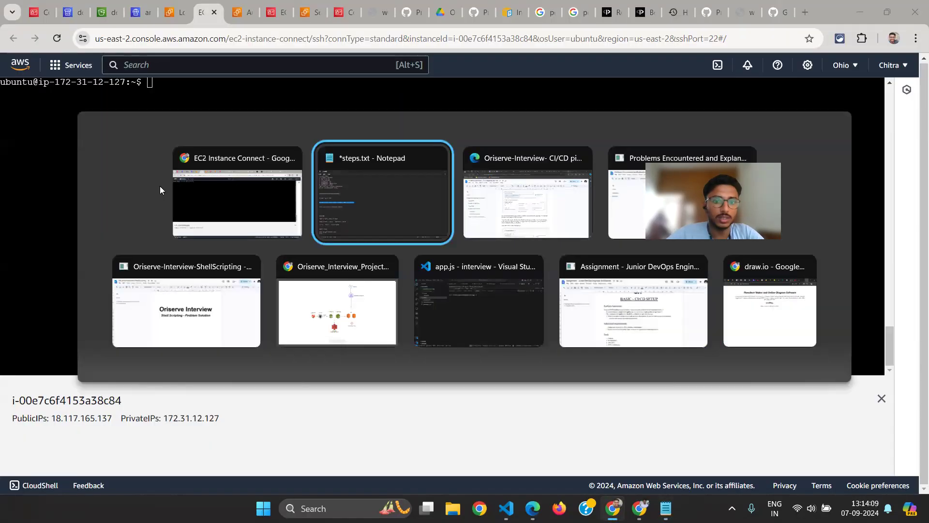
{"action": "key", "text": "alt+shift+Tab"}
{"action": "key", "text": "alt+Tab"}
{"action": "scroll", "coordinate": [86, 282], "scroll_direction": "down", "scroll_amount": 1}
{"action": "scroll", "coordinate": [87, 282], "scroll_direction": "down", "scroll_amount": 3}
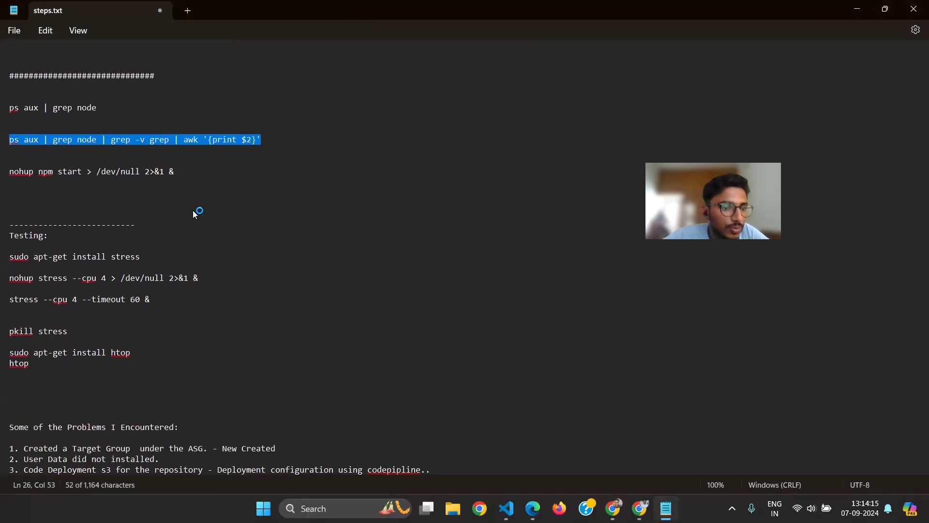
{"action": "scroll", "coordinate": [193, 210], "scroll_direction": "down", "scroll_amount": 3}
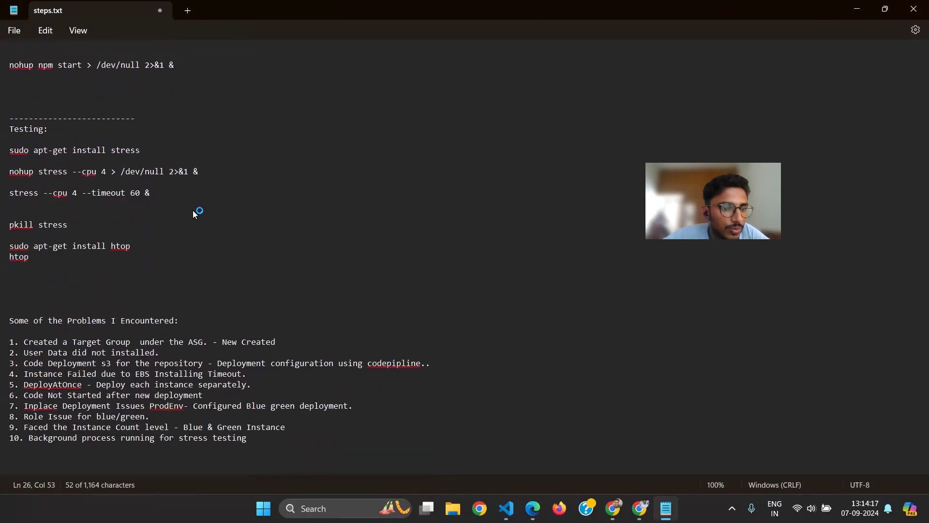
Switch back to the instance terminal and try to stop the app by running pkill node
{"action": "key", "text": "alt+Tab"}
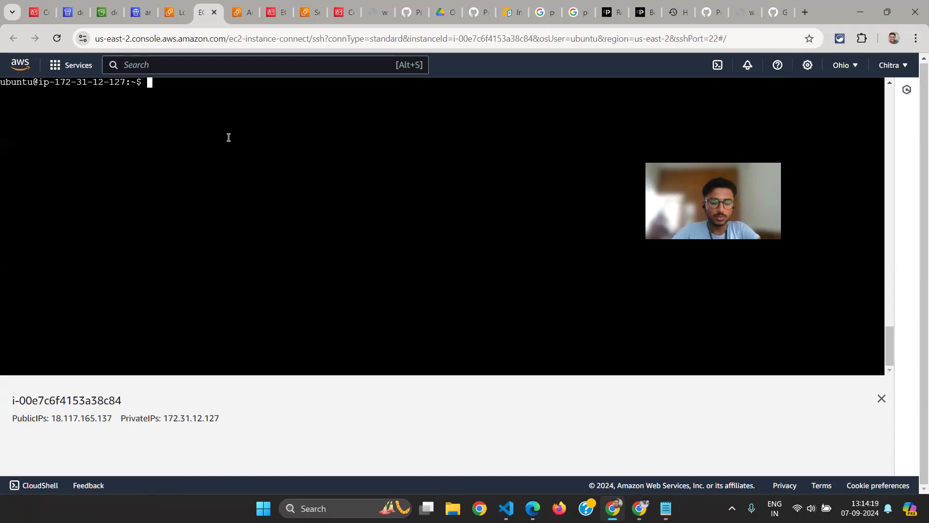
{"action": "type", "text": "pkill"}
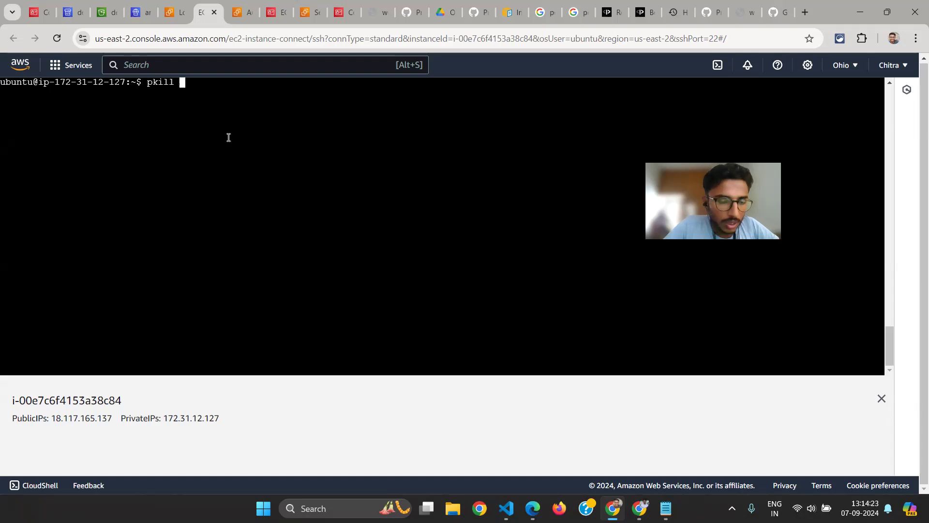
{"action": "type", "text": " noed"}
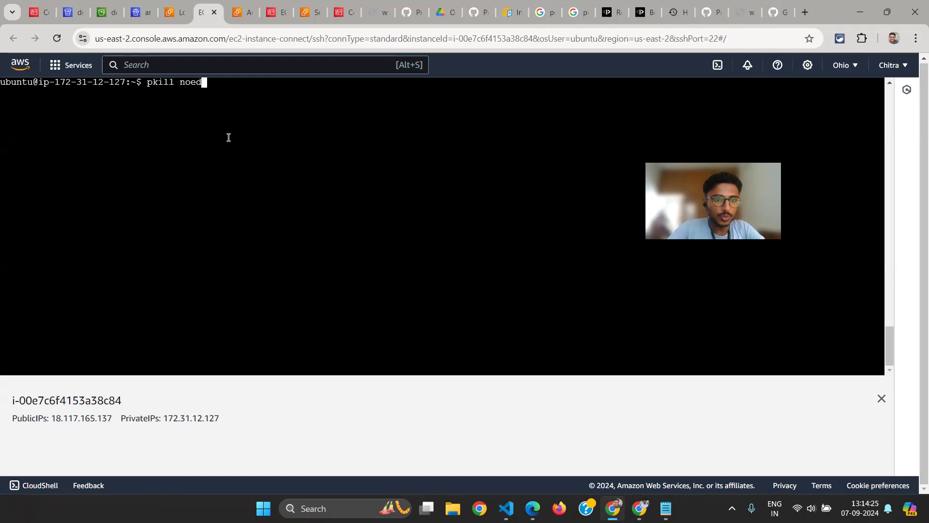
{"action": "key", "text": "BackSpace"}
{"action": "key", "text": "BackSpace"}
{"action": "type", "text": "de"}
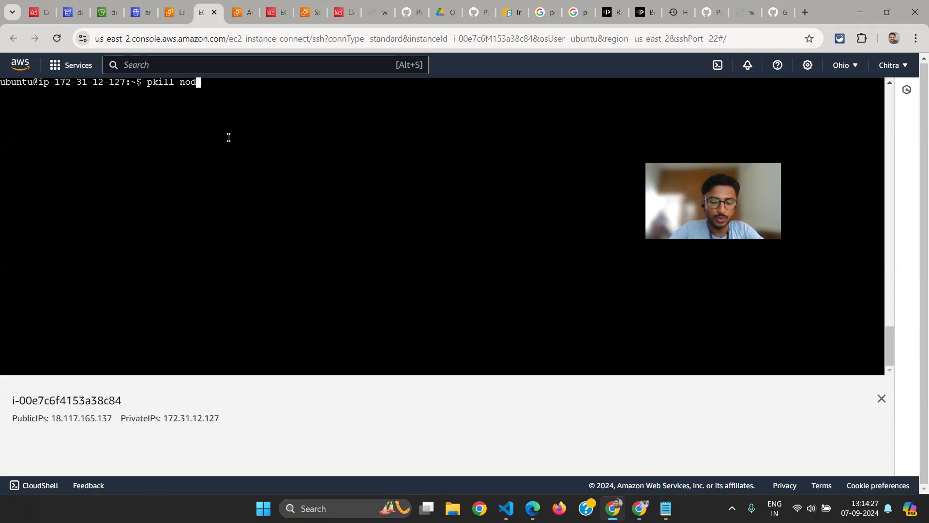
{"action": "key", "text": "Return"}
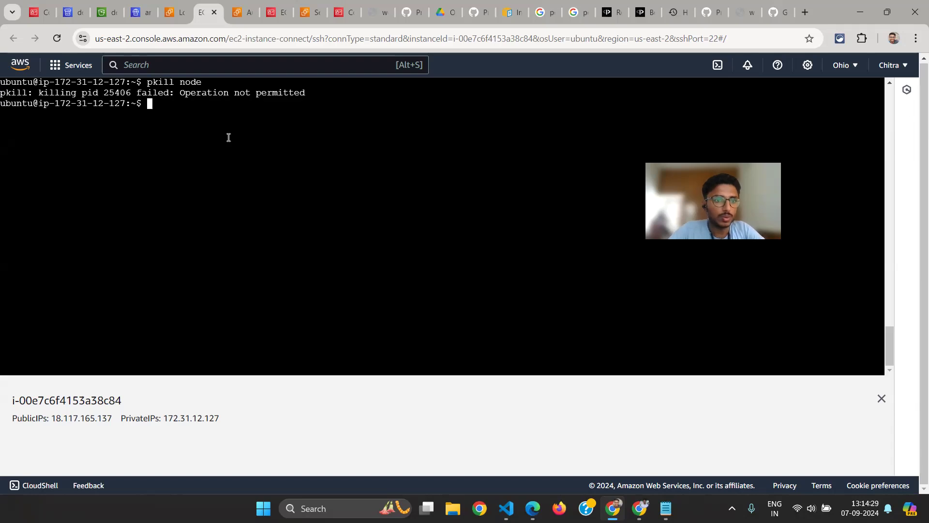
Stop the node app as superuser with sudo pkill node and list the contents of the home directory
{"action": "type", "text": "s"}
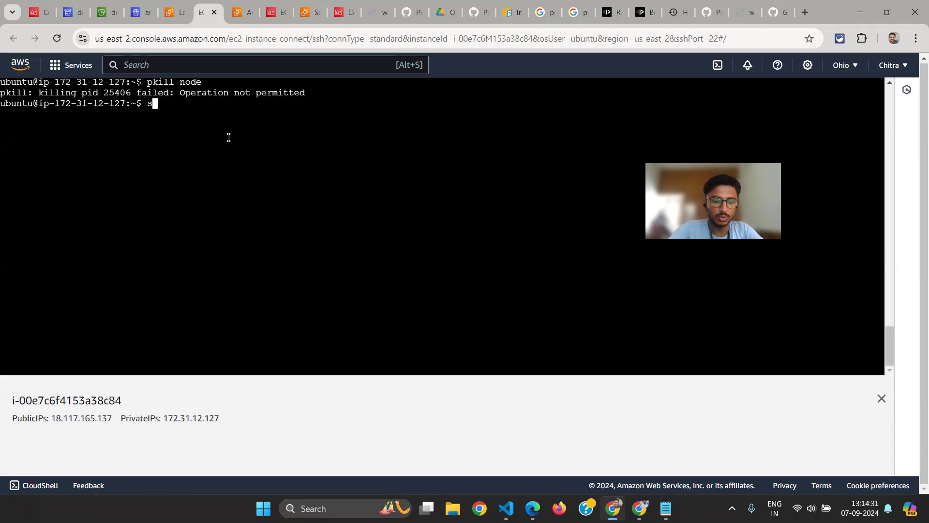
{"action": "type", "text": "udo pkill node"}
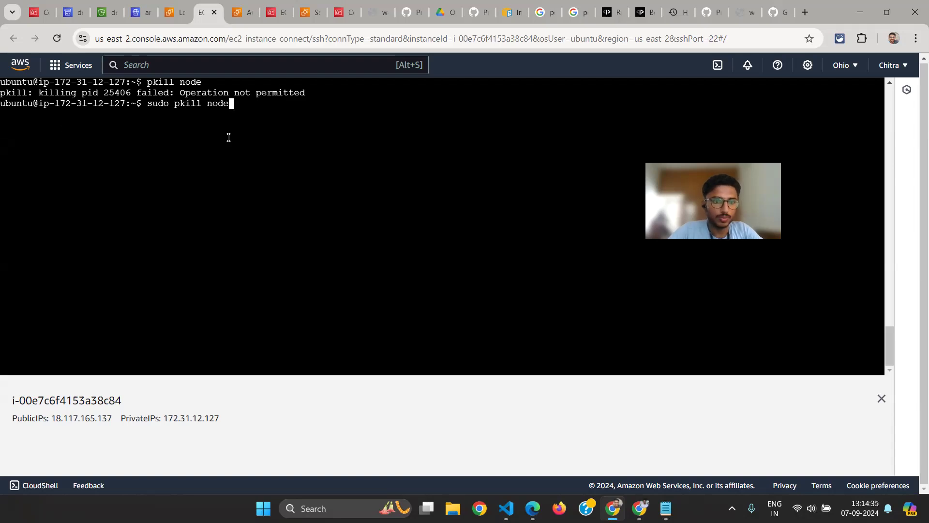
{"action": "key", "text": "Return"}
{"action": "type", "text": "ls"}
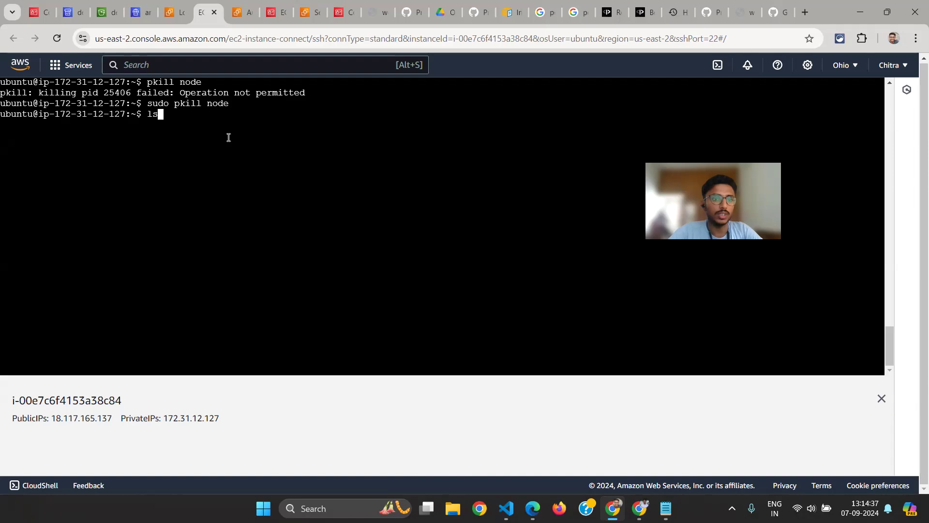
{"action": "key", "text": "Return"}
{"action": "type", "text": "ps a"}
{"action": "key", "text": "BackSpace"}
{"action": "key", "text": "BackSpace"}
{"action": "key", "text": "BackSpace"}
{"action": "key", "text": "BackSpace"}
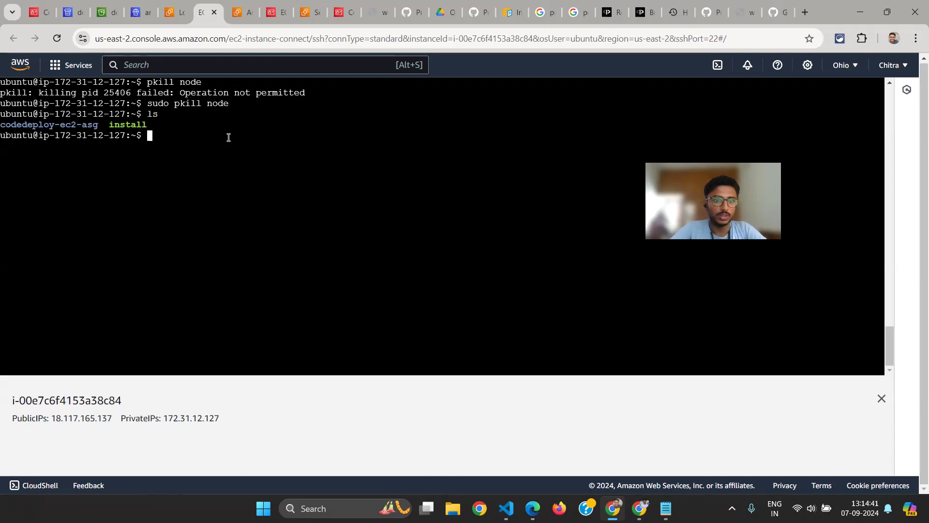
{"action": "key", "text": "Up"}
{"action": "key", "text": "Up"}
{"action": "key", "text": "Up"}
{"action": "key", "text": "Up"}
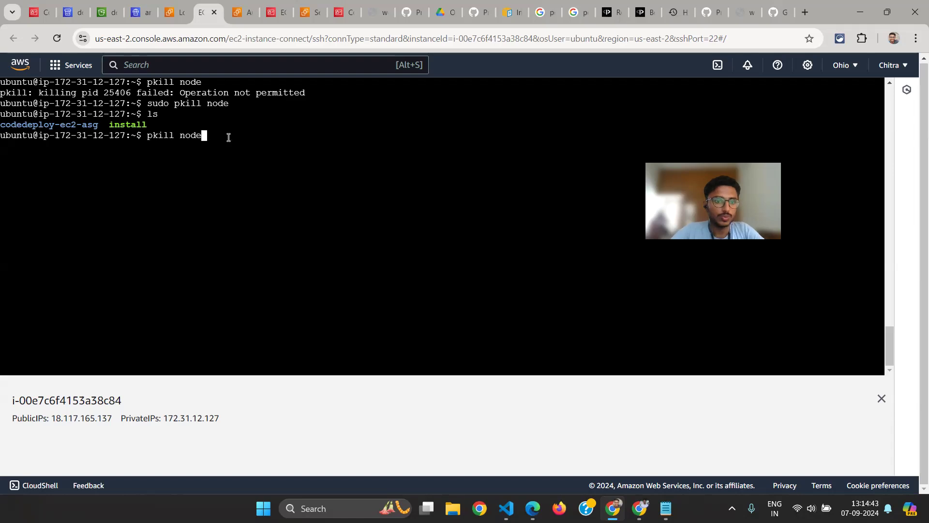
{"action": "key", "text": "Up"}
{"action": "key", "text": "Up"}
{"action": "key", "text": "Up"}
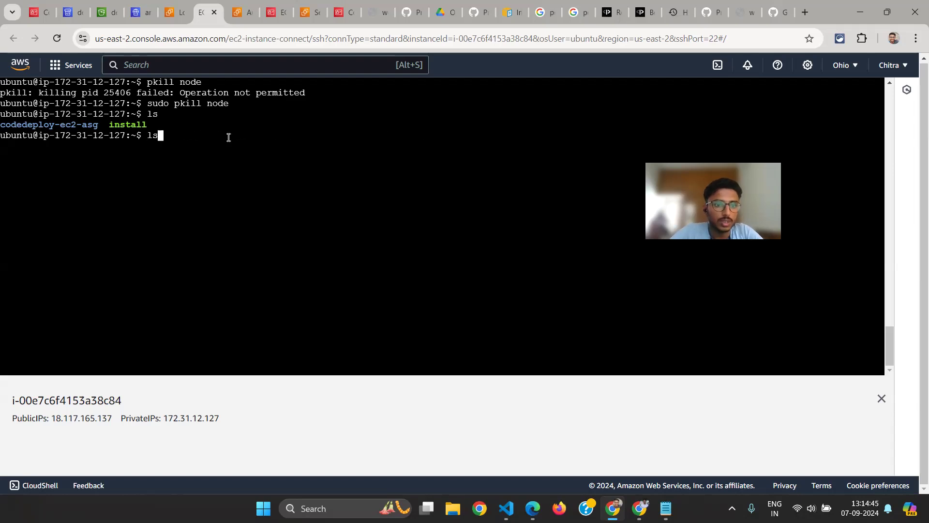
{"action": "key", "text": "Return"}
{"action": "type", "text": "curl http://localhost:3000/"}
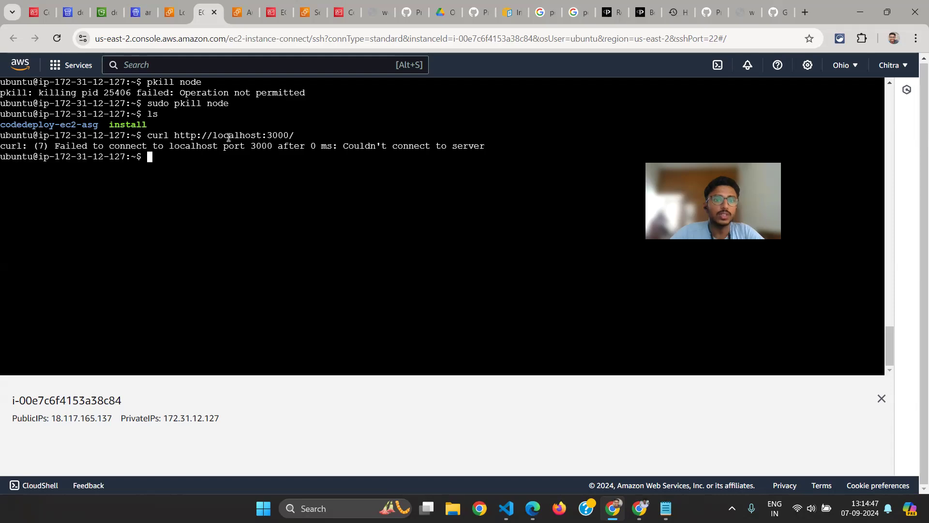
{"action": "left_click_drag", "start_coordinate": [234, 103], "coordinate": [148, 103]}
{"action": "double_click", "coordinate": [222, 103]}
{"action": "left_click", "coordinate": [185, 159]}
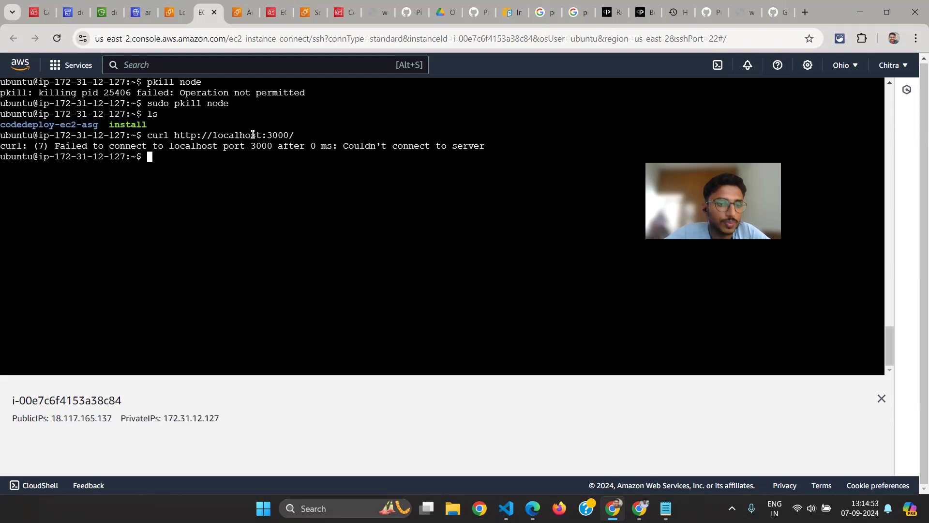
{"action": "double_click", "coordinate": [237, 134]}
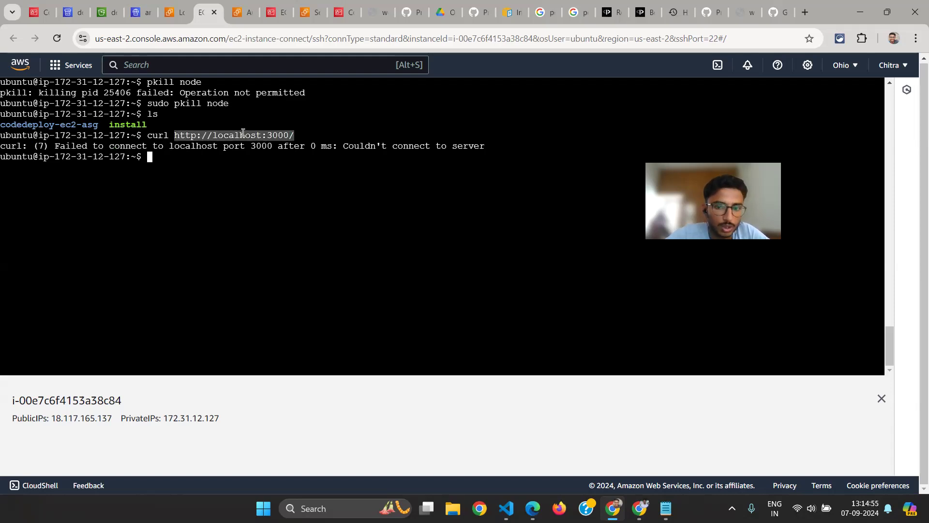
{"action": "left_click", "coordinate": [305, 133]}
{"action": "left_click_drag", "start_coordinate": [305, 134], "coordinate": [140, 137]}
{"action": "left_click", "coordinate": [165, 154]}
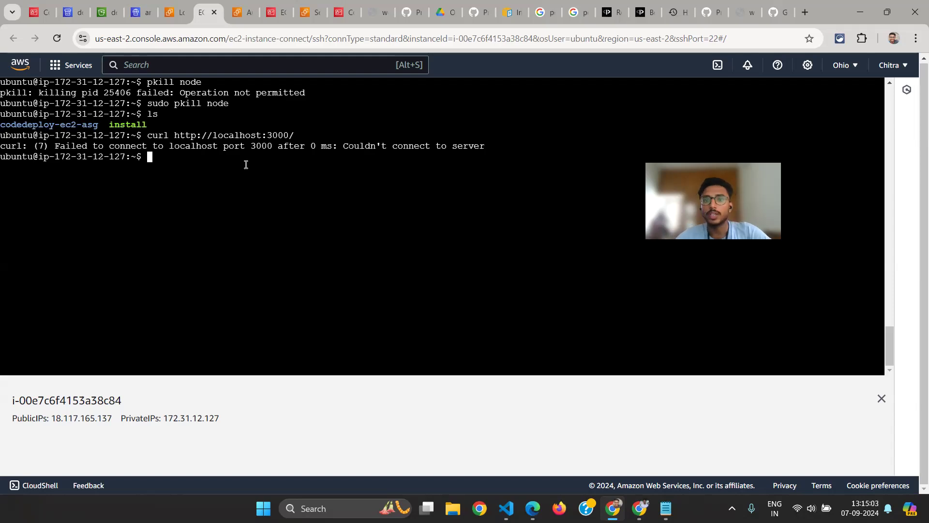
Open the web app page at web-app-lb-100216858.us-east-2.elb.amazonaws.com and reload it to test access through the load balancer
{"action": "left_click", "coordinate": [750, 7]}
{"action": "left_click", "coordinate": [714, 6]}
{"action": "left_click", "coordinate": [751, 6]}
{"action": "left_click", "coordinate": [545, 40]}
{"action": "key", "text": "Return"}
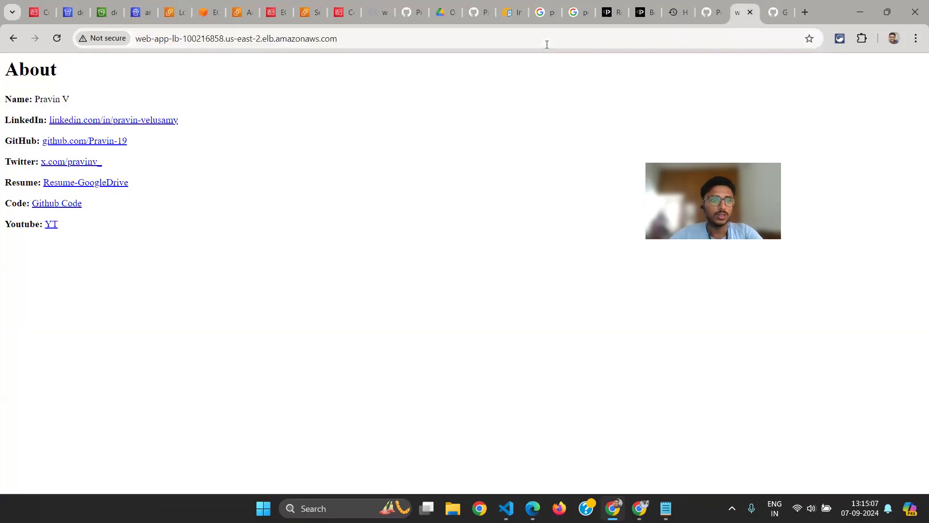
{"action": "key", "text": "ctrl+l"}
{"action": "key", "text": "Return"}
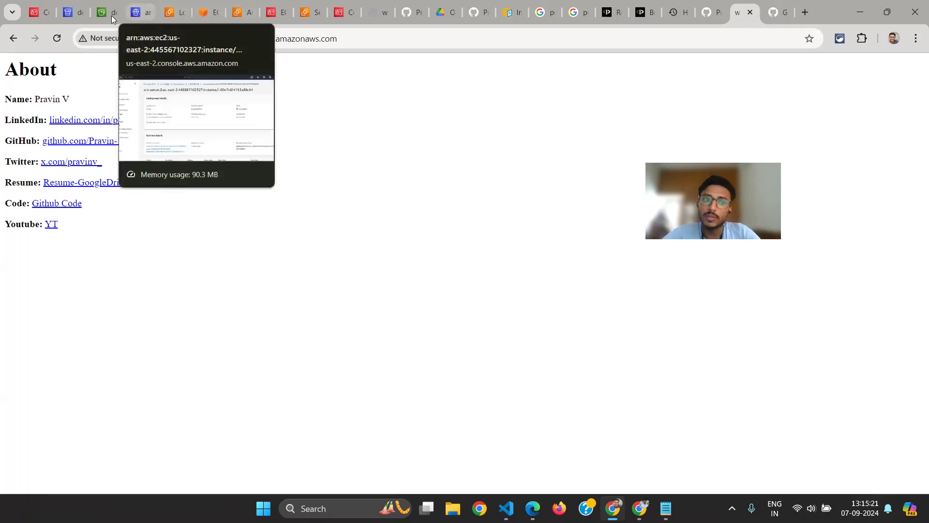
Go to the Web-App-LB resource map in the EC2 console and refresh it to check the health of the targets
{"action": "left_click", "coordinate": [140, 12]}
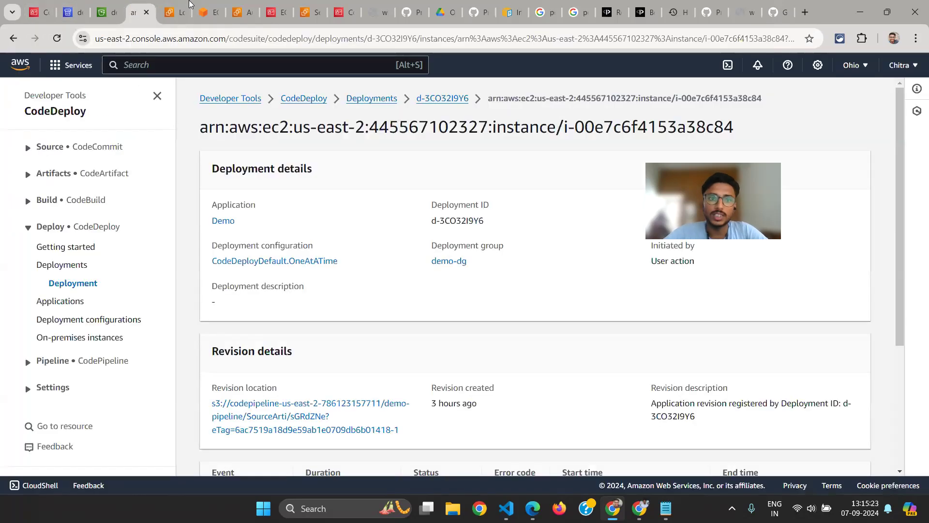
{"action": "left_click", "coordinate": [189, 5]}
{"action": "scroll", "coordinate": [706, 365], "scroll_direction": "down", "scroll_amount": 5}
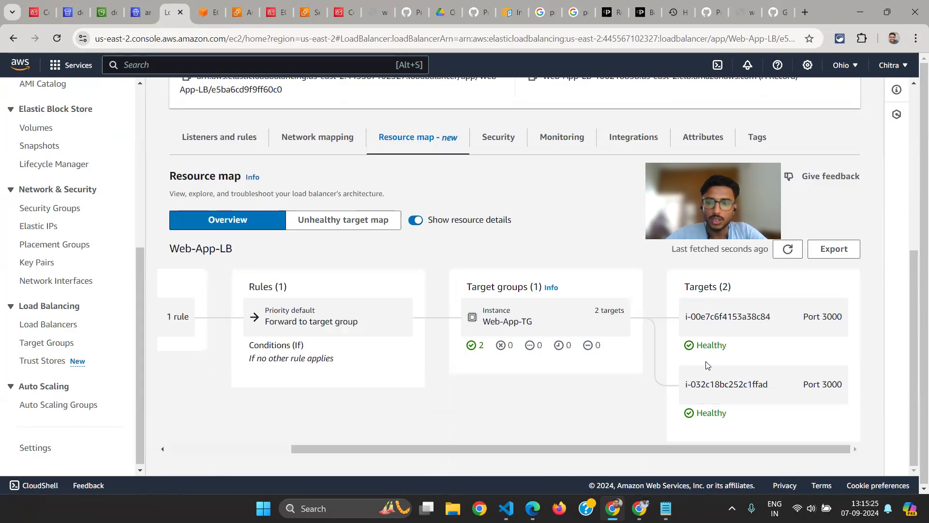
{"action": "scroll", "coordinate": [708, 366], "scroll_direction": "up", "scroll_amount": 1}
{"action": "left_click", "coordinate": [787, 358]}
{"action": "scroll", "coordinate": [788, 365], "scroll_direction": "down", "scroll_amount": 1}
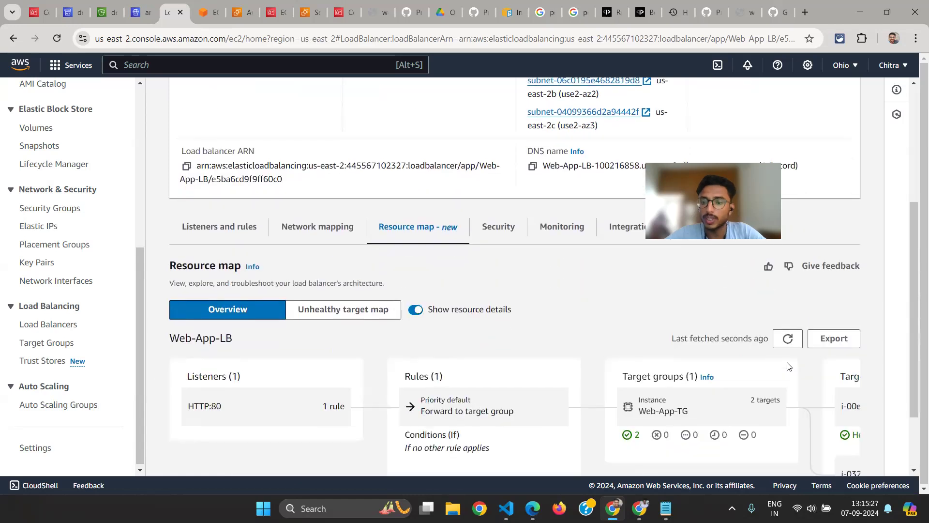
{"action": "scroll", "coordinate": [788, 365], "scroll_direction": "down", "scroll_amount": 2}
{"action": "scroll", "coordinate": [788, 365], "scroll_direction": "right", "scroll_amount": 3}
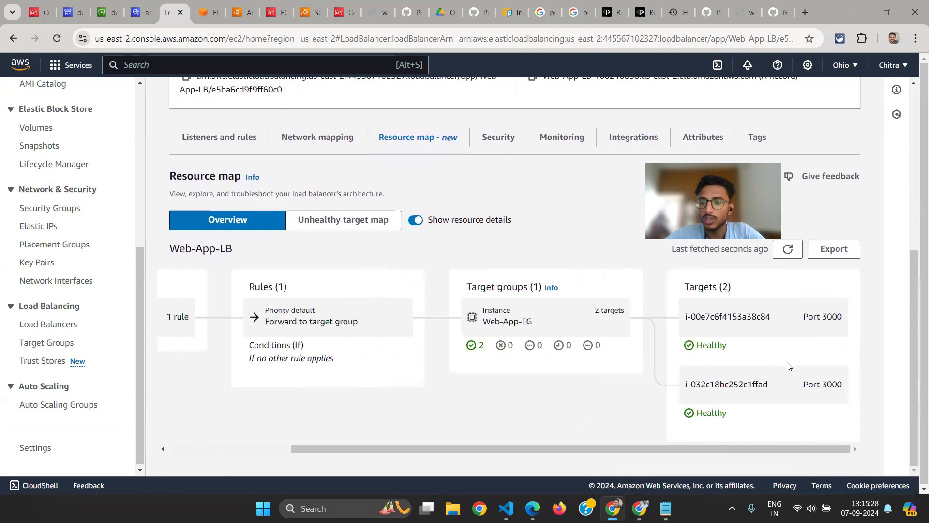
{"action": "left_click", "coordinate": [796, 257]}
{"action": "scroll", "coordinate": [722, 429], "scroll_direction": "right", "scroll_amount": 3}
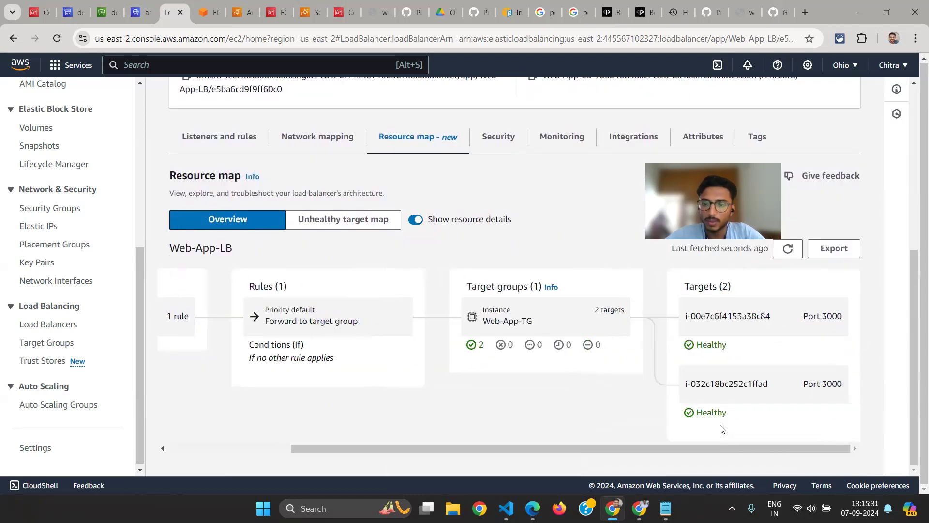
{"action": "left_click", "coordinate": [740, 12]}
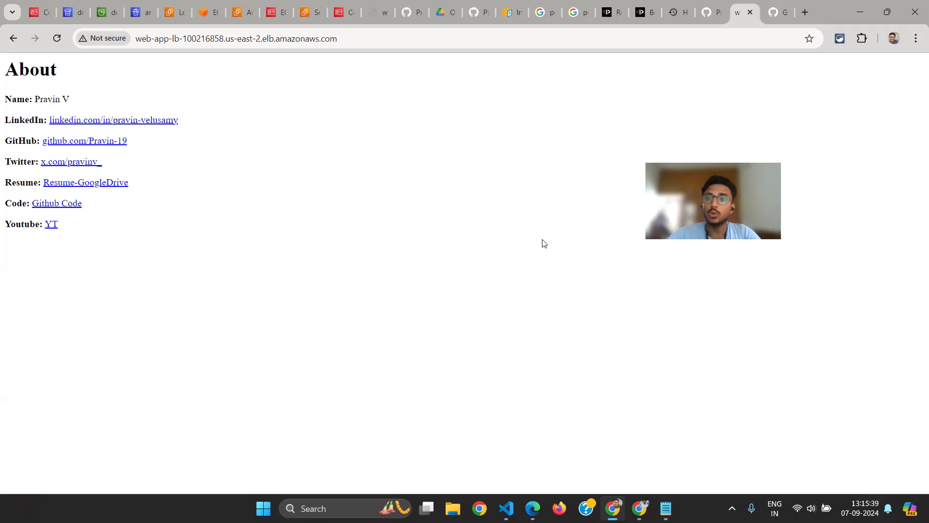
{"action": "key", "text": "alt+Tab"}
{"action": "key", "text": "alt+Tab"}
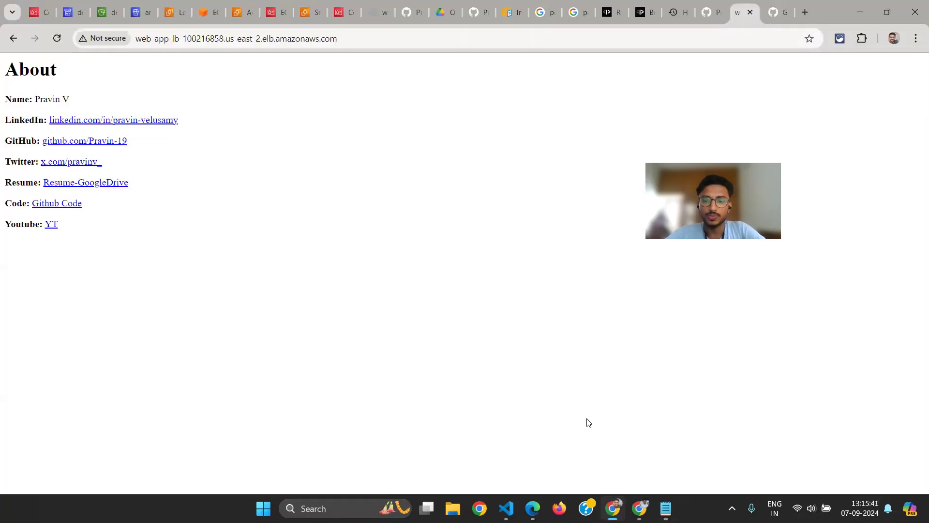
{"action": "key", "text": "alt+Tab"}
{"action": "key", "text": "alt+Tab"}
{"action": "key", "text": "alt+shift+Tab"}
{"action": "key", "text": "alt+shift+Tab"}
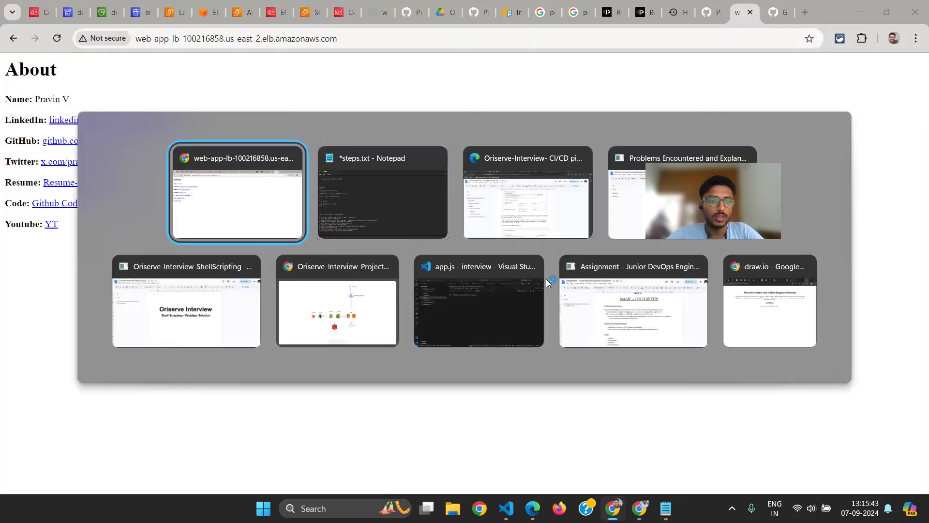
Examine the health of both Web-App-TG targets in the load balancer's resource map and reload the web app page
{"action": "left_click", "coordinate": [173, 12]}
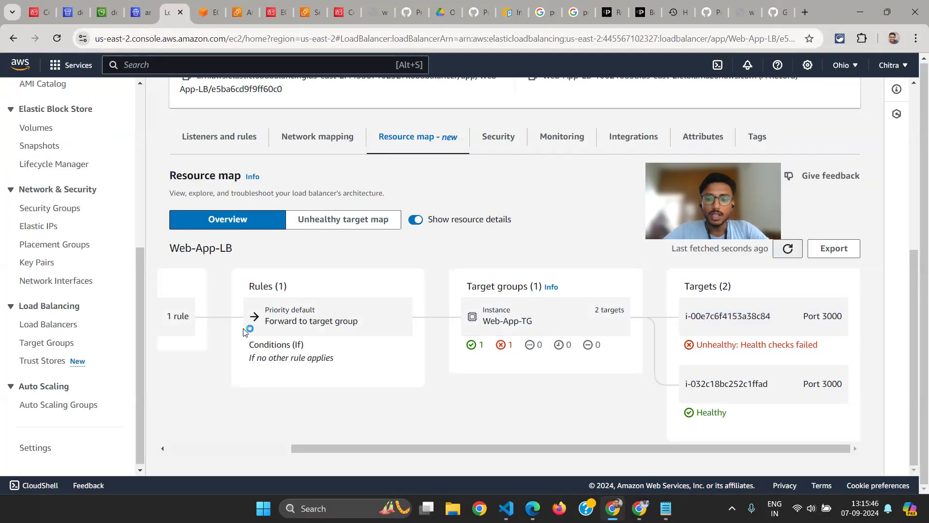
{"action": "scroll", "coordinate": [248, 330], "scroll_direction": "left", "scroll_amount": 1}
{"action": "scroll", "coordinate": [516, 331], "scroll_direction": "right", "scroll_amount": 1}
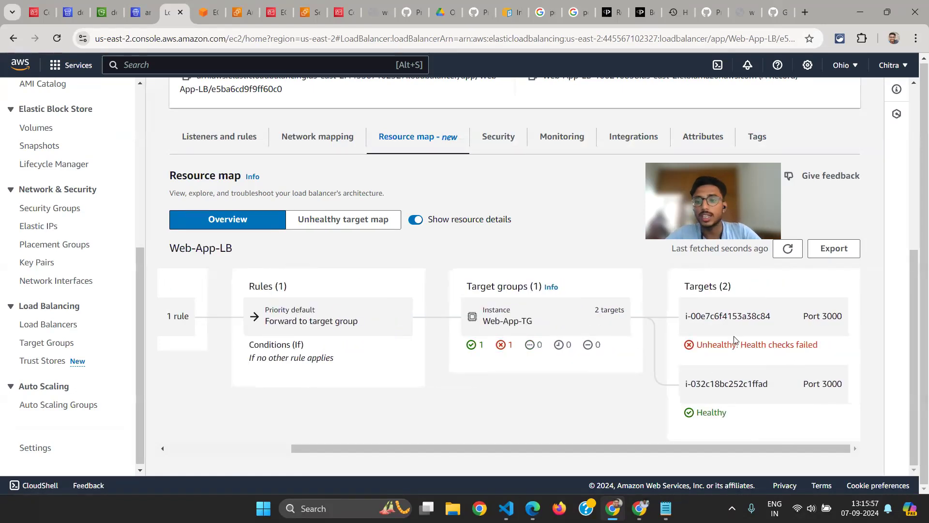
{"action": "scroll", "coordinate": [757, 335], "scroll_direction": "up", "scroll_amount": 1}
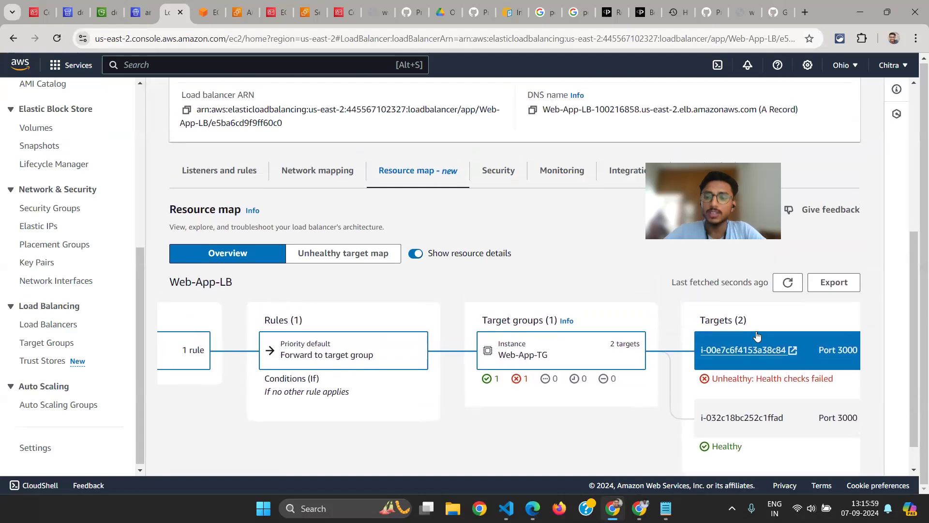
{"action": "scroll", "coordinate": [663, 310], "scroll_direction": "down", "scroll_amount": 1}
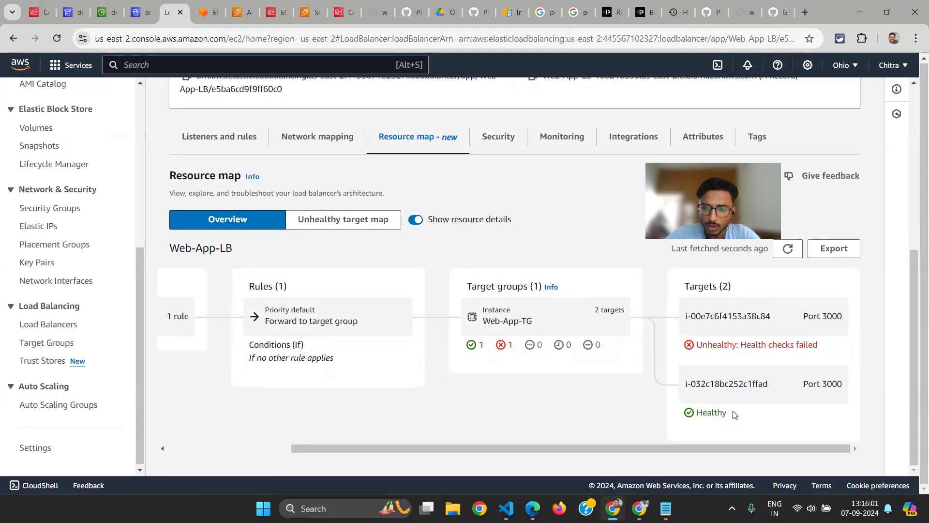
{"action": "scroll", "coordinate": [760, 342], "scroll_direction": "up", "scroll_amount": 1}
{"action": "scroll", "coordinate": [755, 345], "scroll_direction": "down", "scroll_amount": 1}
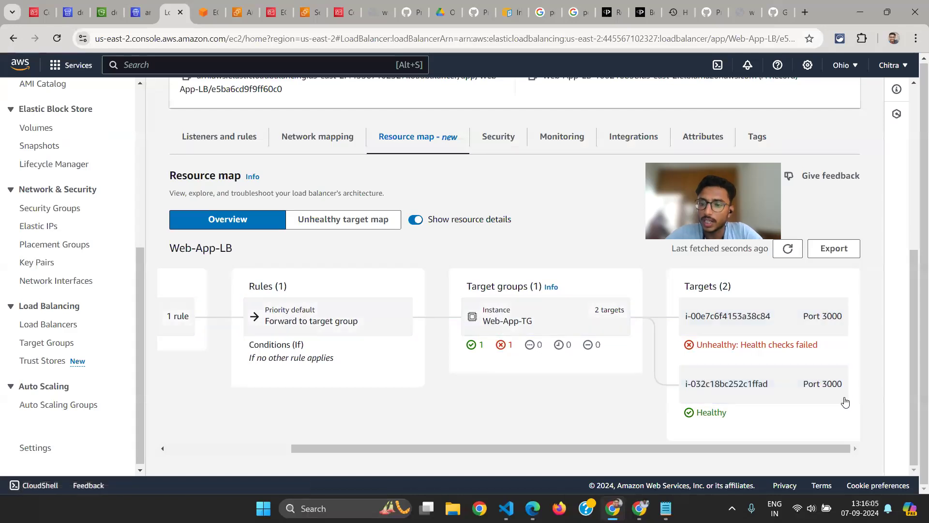
{"action": "left_click", "coordinate": [732, 11]}
{"action": "key", "text": "F5"}
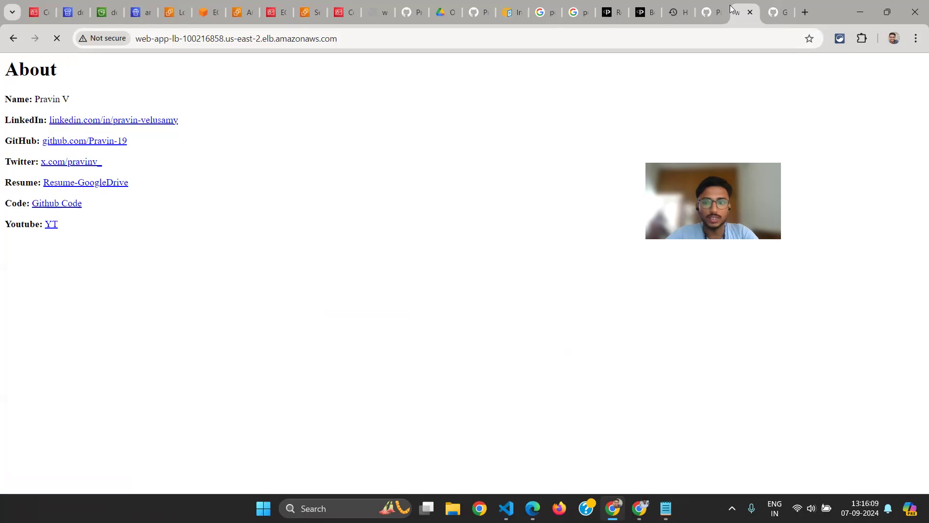
Switch to the full-screen project architecture diagram window
{"action": "key", "text": "alt+Tab"}
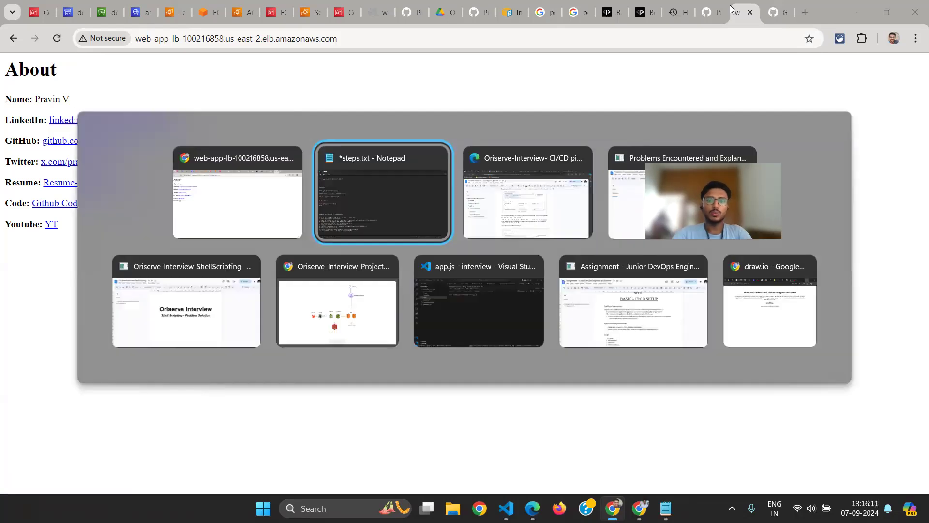
{"action": "key", "text": "alt+shift+Tab"}
{"action": "key", "text": "alt+Tab"}
{"action": "key", "text": "Tab"}
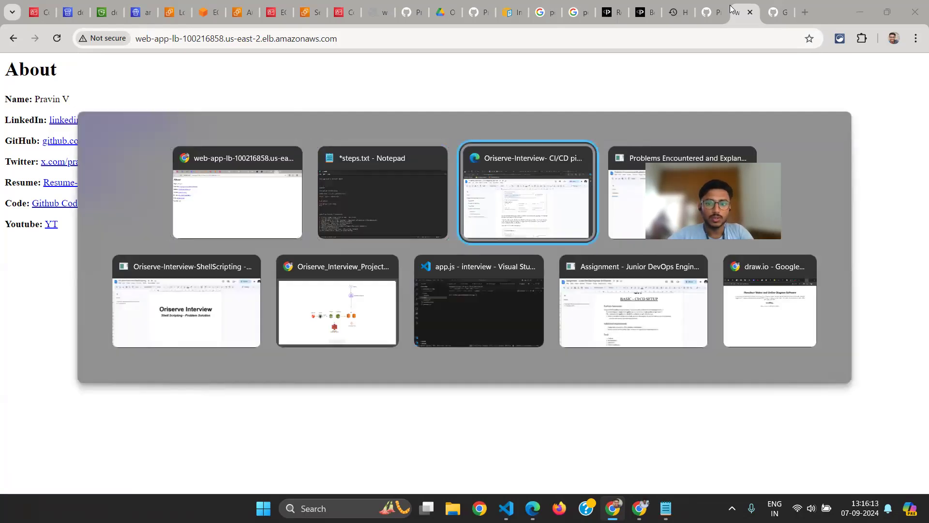
{"action": "key", "text": "alt+Tab"}
{"action": "key", "text": "Tab"}
{"action": "key", "text": "alt+Tab"}
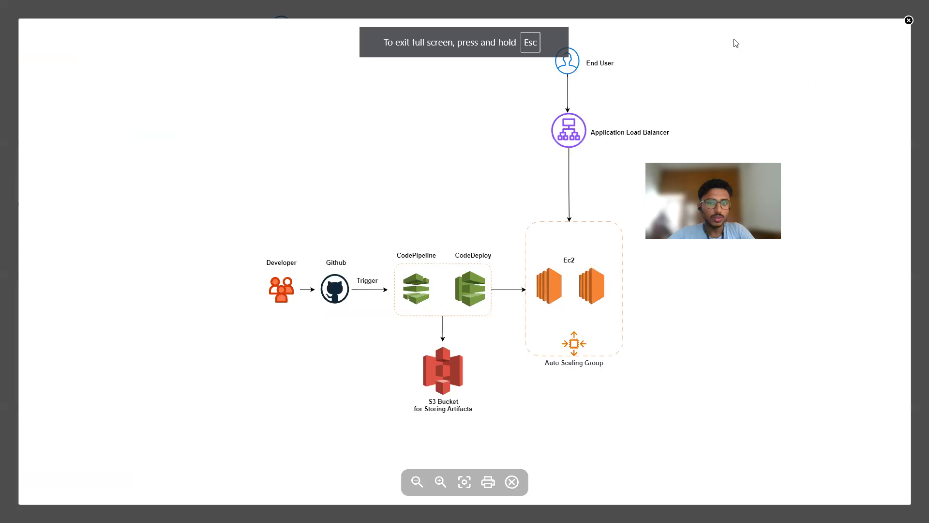